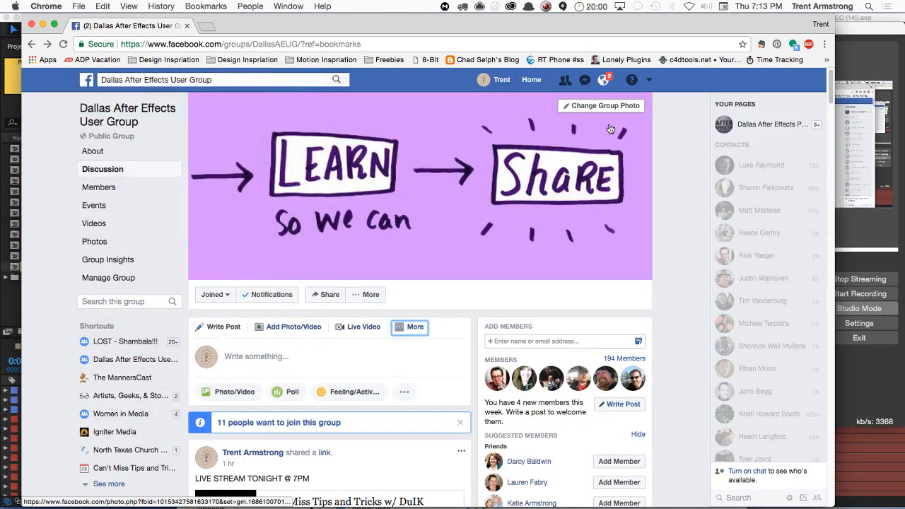
# Step: Switch to After Effects, group Effect Controls with the Project panel, and widen the Duik panel until both tool columns show
pyautogui.press('super+Tab')
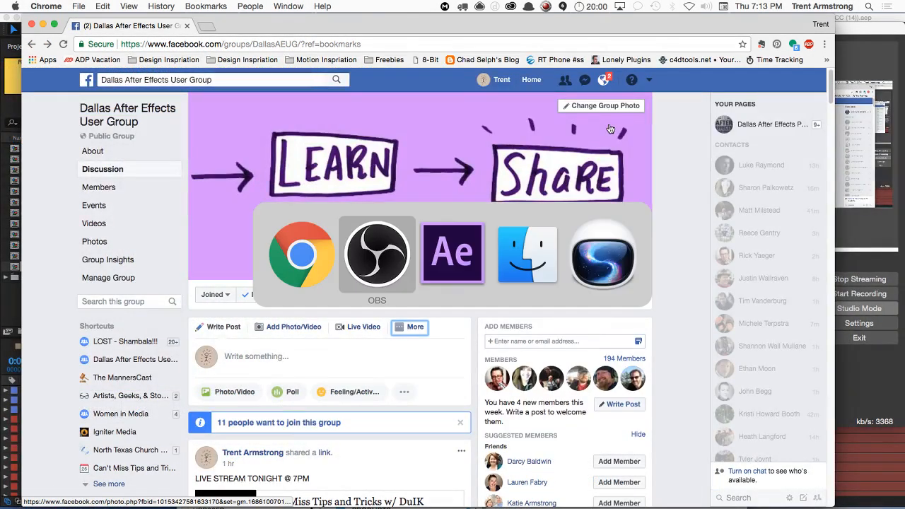
pyautogui.press('super+Tab')
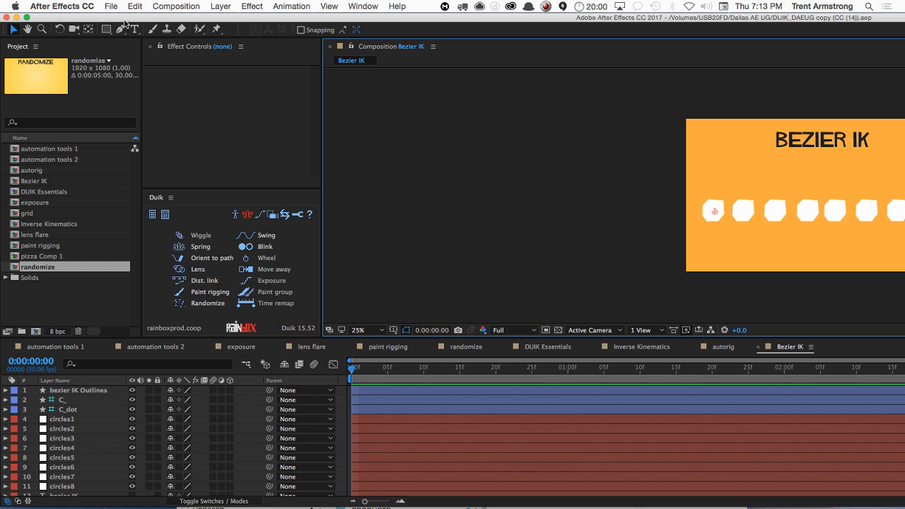
pyautogui.click(170, 48)
pyautogui.moveTo(170, 48); pyautogui.dragTo(204, 69)
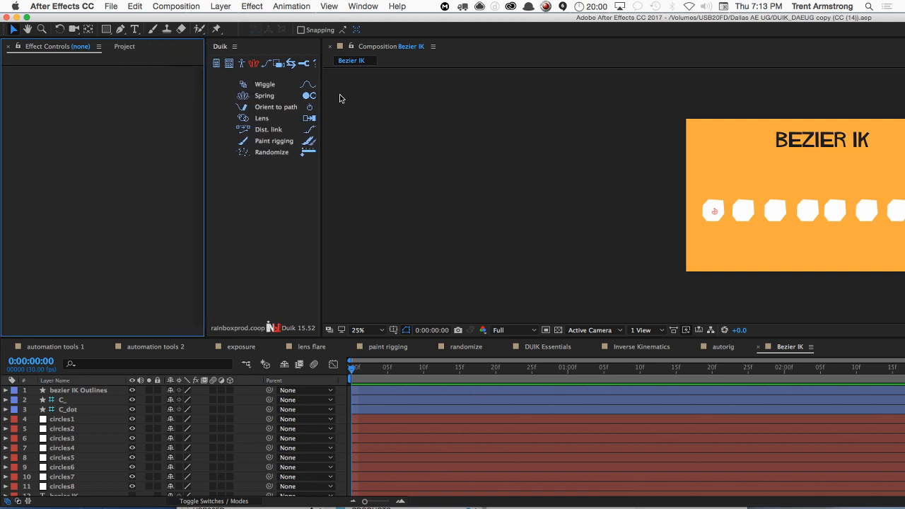
pyautogui.moveTo(322, 96); pyautogui.dragTo(376, 97)
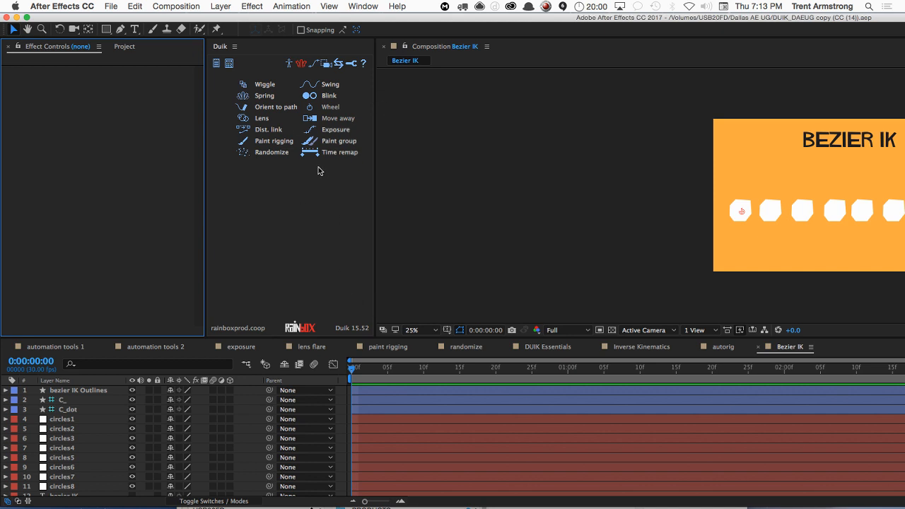
# Step: Set the Bezier IK composition's magnification to Fit up to 100% and bring the whole frame into view
pyautogui.click(415, 331)
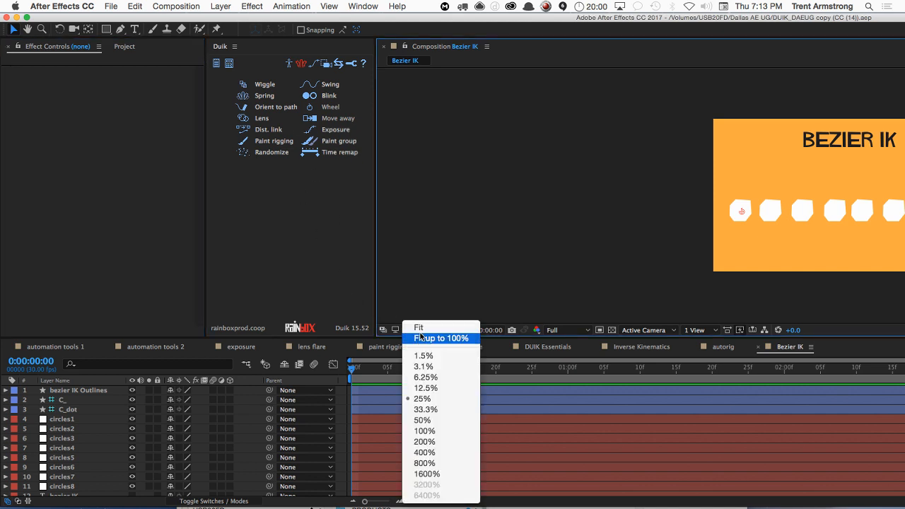
pyautogui.click(422, 338)
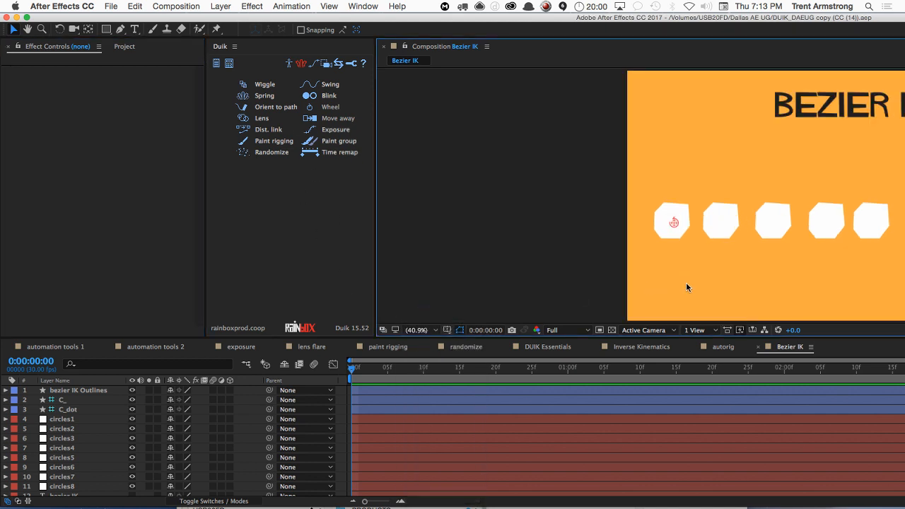
pyautogui.press('space')
pyautogui.moveTo(687, 280); pyautogui.dragTo(499, 279)
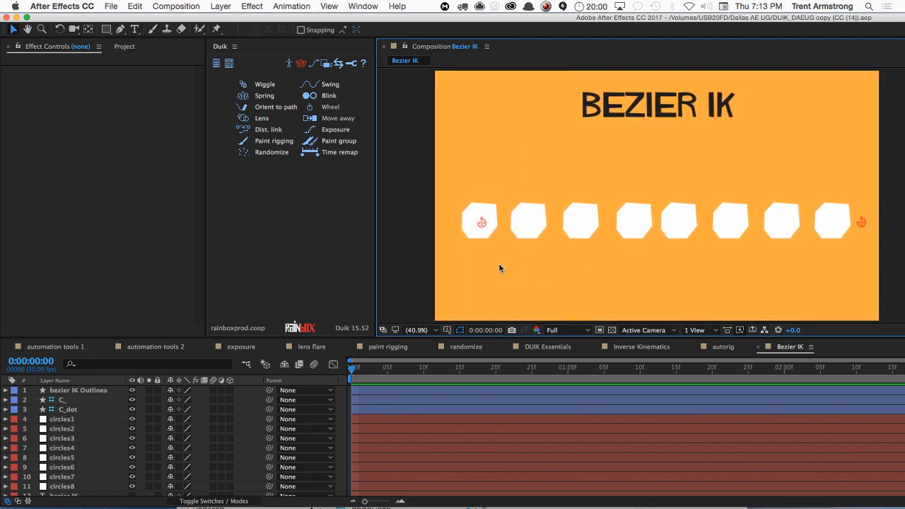
# Step: Fit the application window to the screen with the full Duik panel showing, and select the Inverse Kinematics composition in the project
pyautogui.click(27, 17)
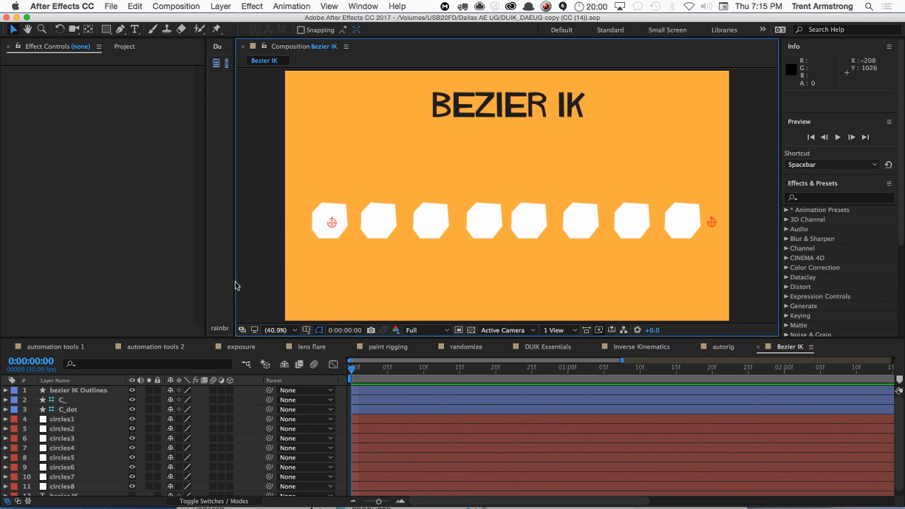
pyautogui.moveTo(235, 283); pyautogui.dragTo(375, 284)
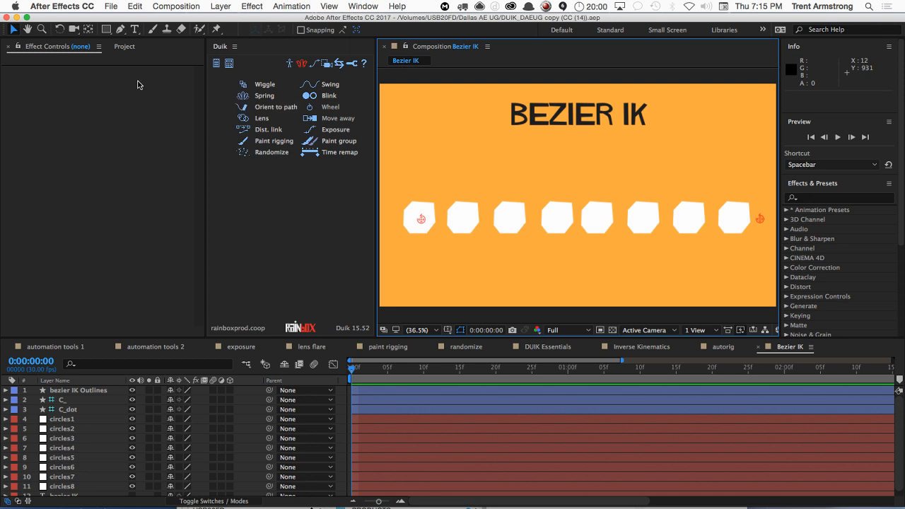
pyautogui.click(125, 46)
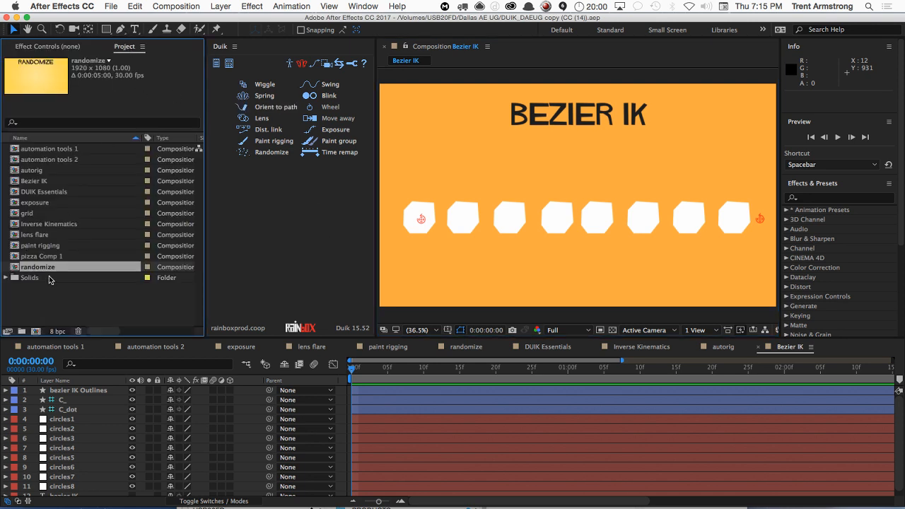
pyautogui.click(72, 228)
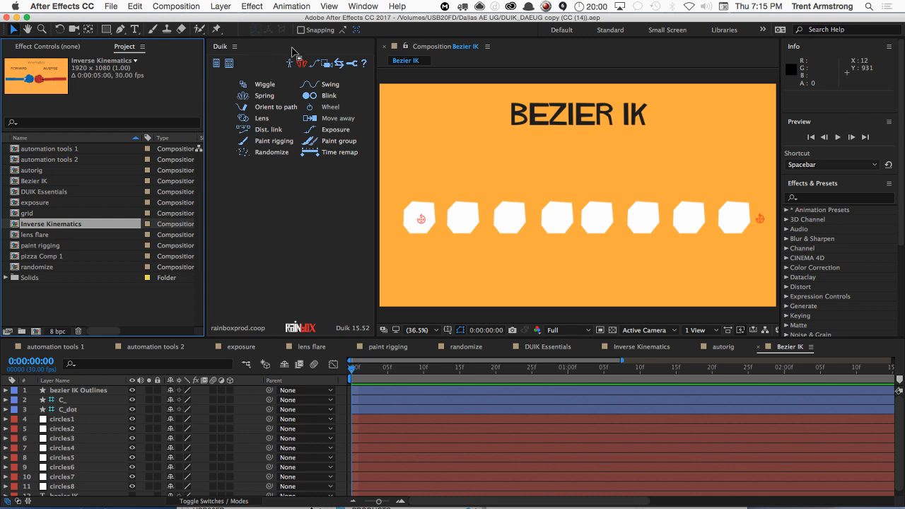
# Step: Check the Duik.jsx entry among the available script panels and look at the Duik panel's own options
pyautogui.click(355, 6)
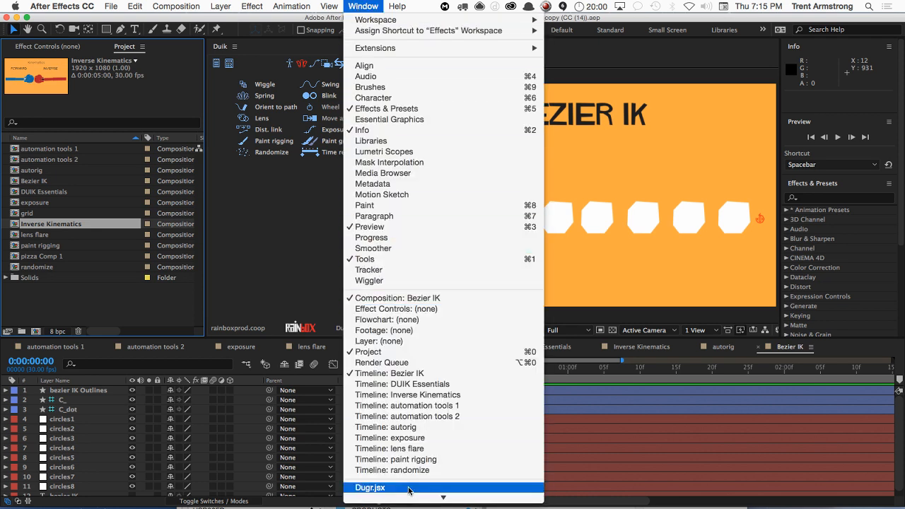
pyautogui.moveTo(418, 496)
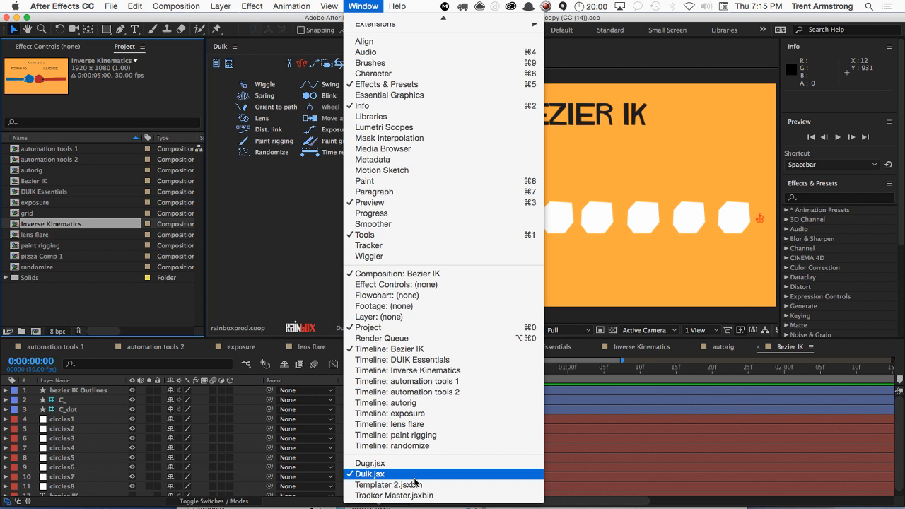
pyautogui.click(146, 301)
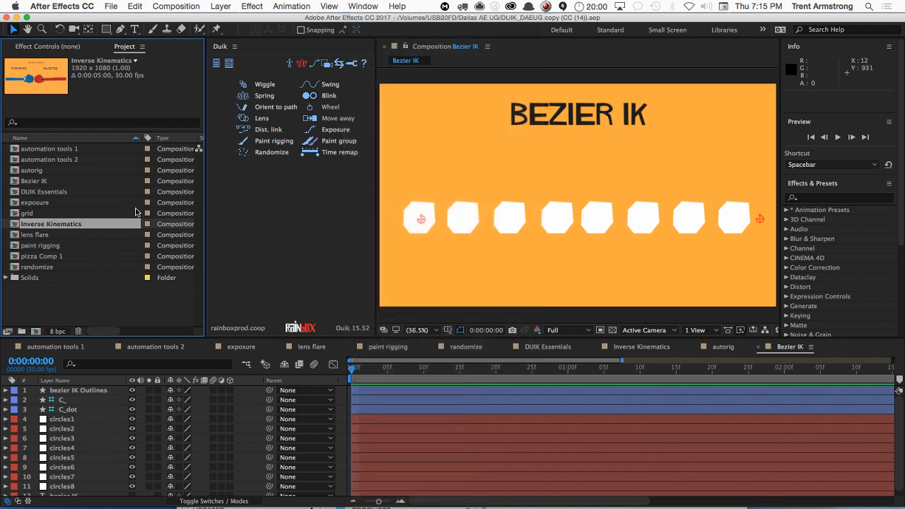
pyautogui.click(234, 47)
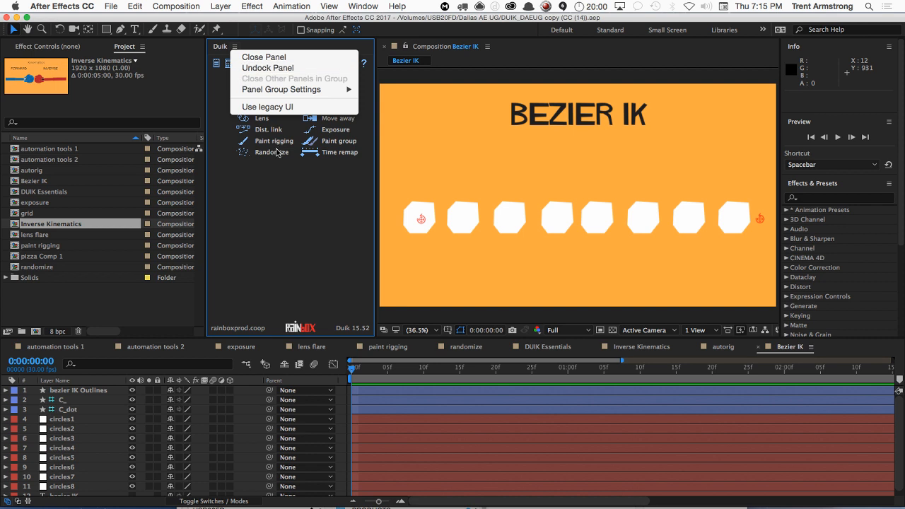
pyautogui.click(278, 187)
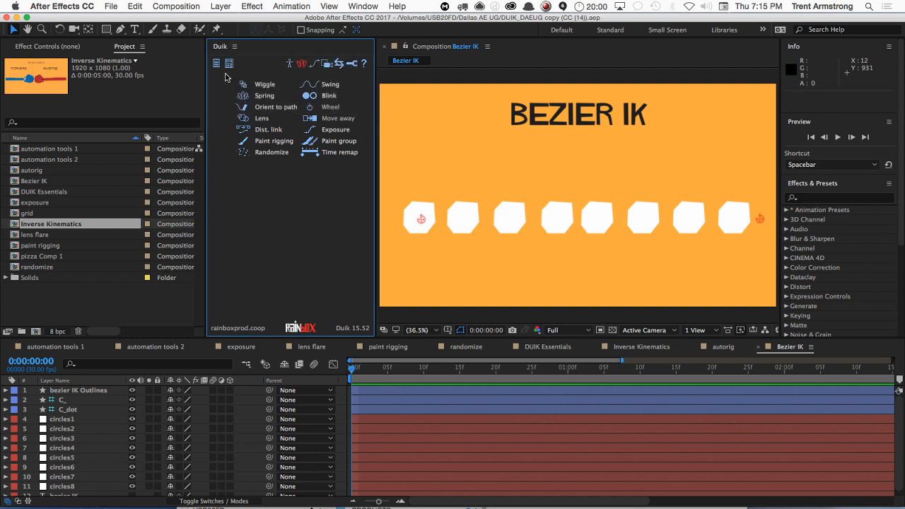
# Step: Look through Duik's rigging, automation, animation and settings sections, and open and close its calculator
pyautogui.click(289, 63)
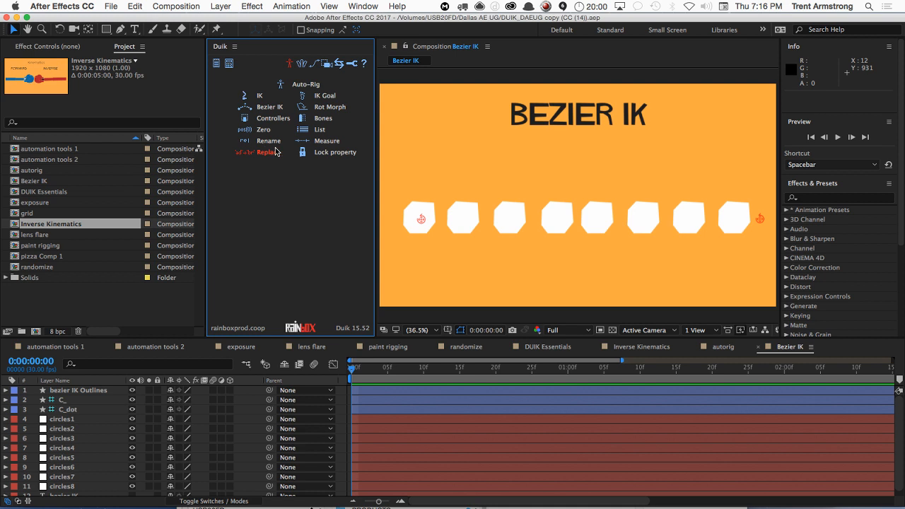
pyautogui.click(302, 67)
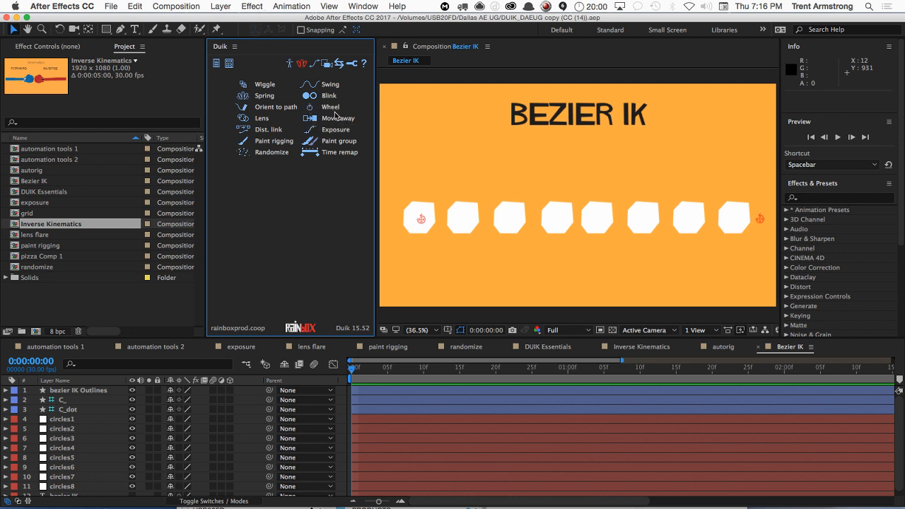
pyautogui.click(313, 65)
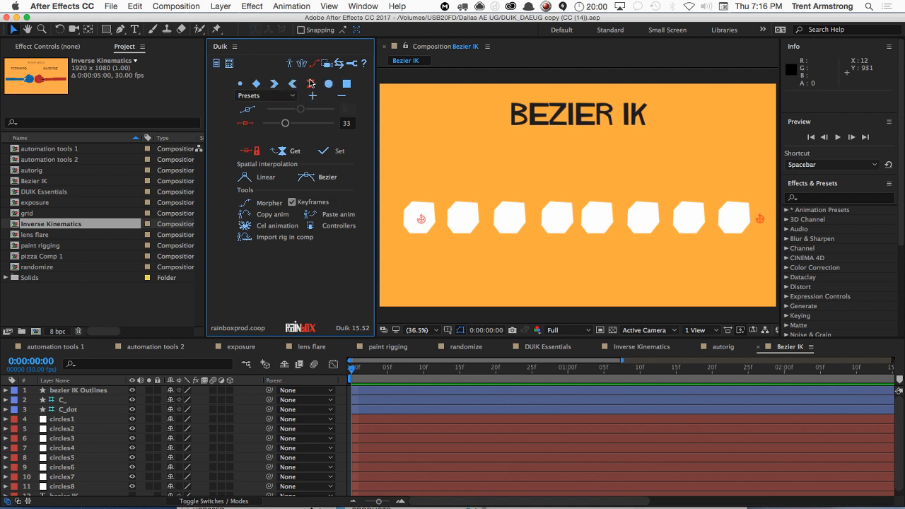
pyautogui.click(349, 66)
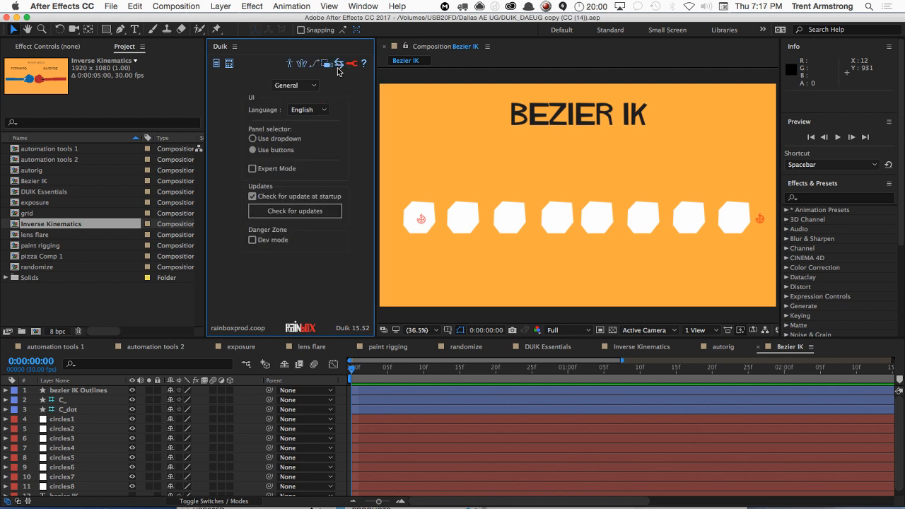
pyautogui.click(289, 65)
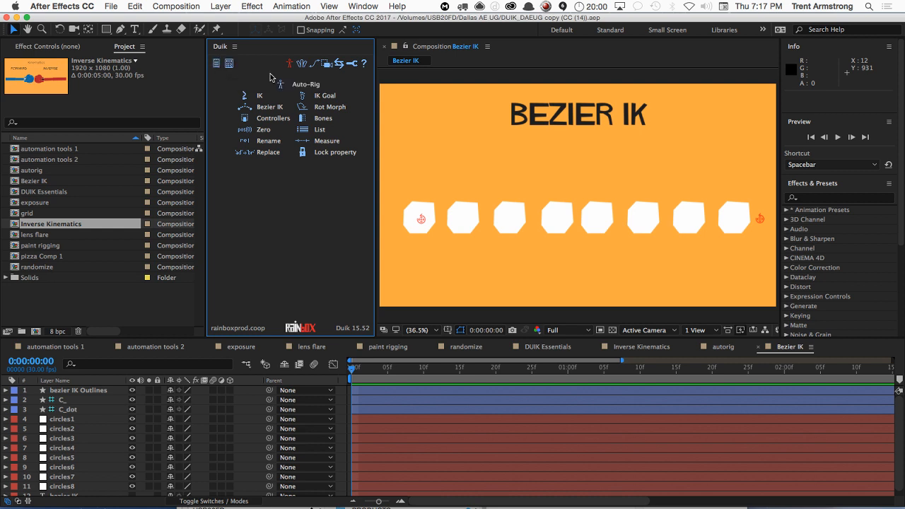
pyautogui.click(231, 67)
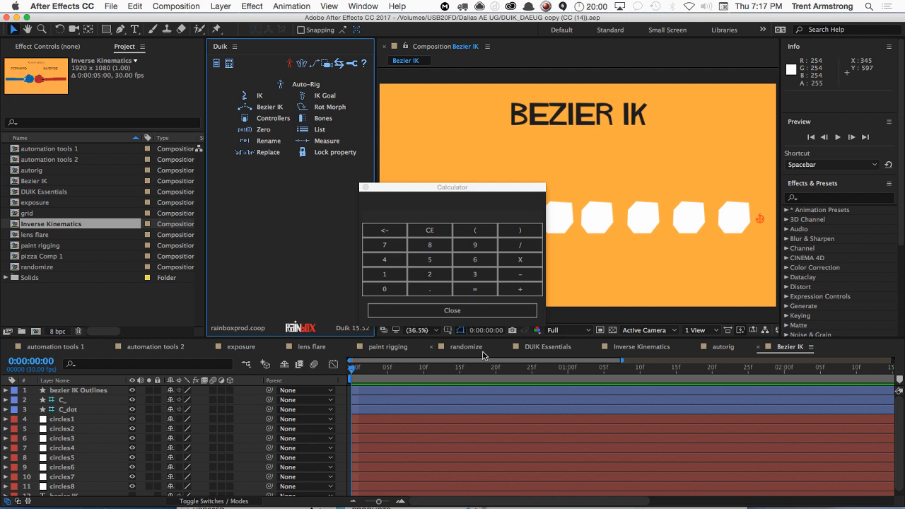
pyautogui.click(459, 315)
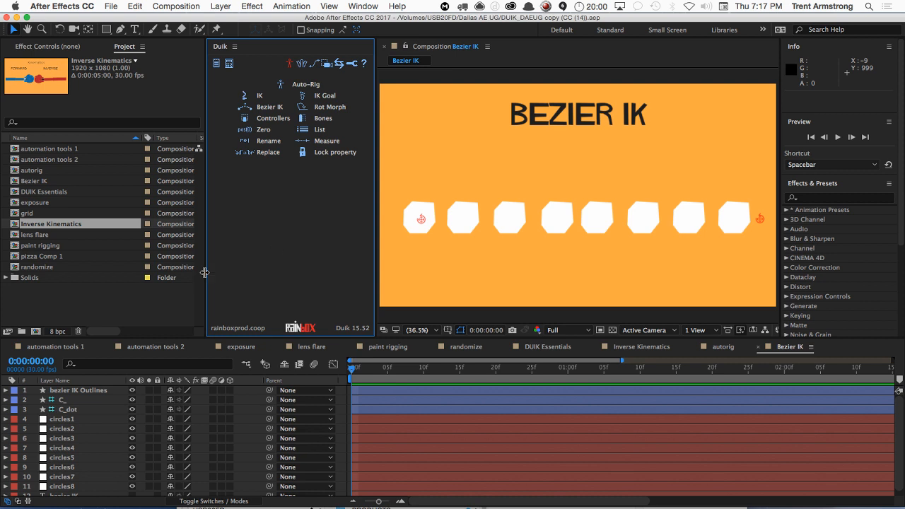
# Step: Open the Inverse Kinematics composition and fit its whole frame in the viewer
pyautogui.doubleClick(61, 225)
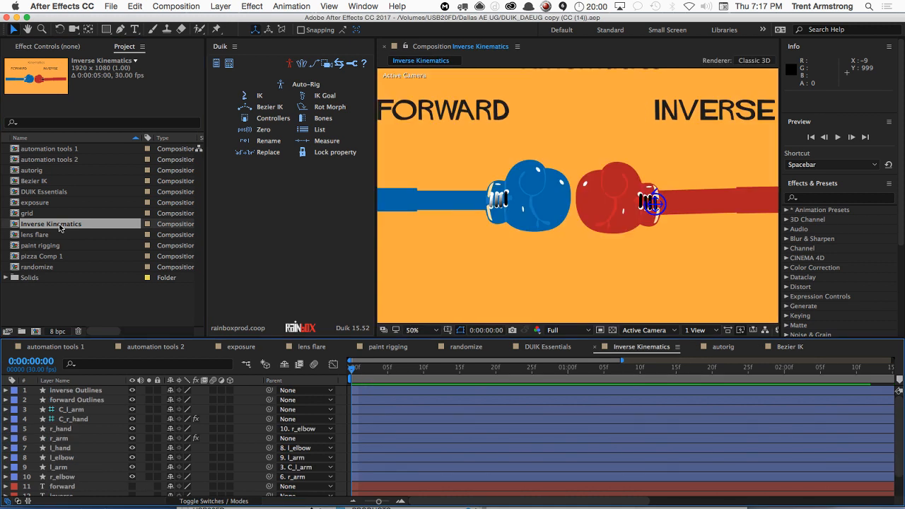
pyautogui.click(411, 331)
pyautogui.click(415, 328)
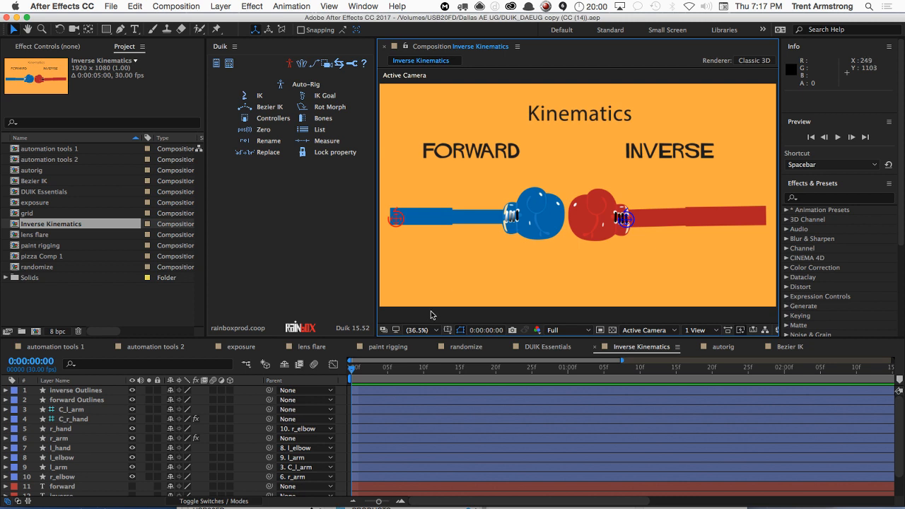
# Step: Rotate the C_l_arm controller at the shoulder of the blue forward-kinematics arm to -1°
pyautogui.click(398, 221)
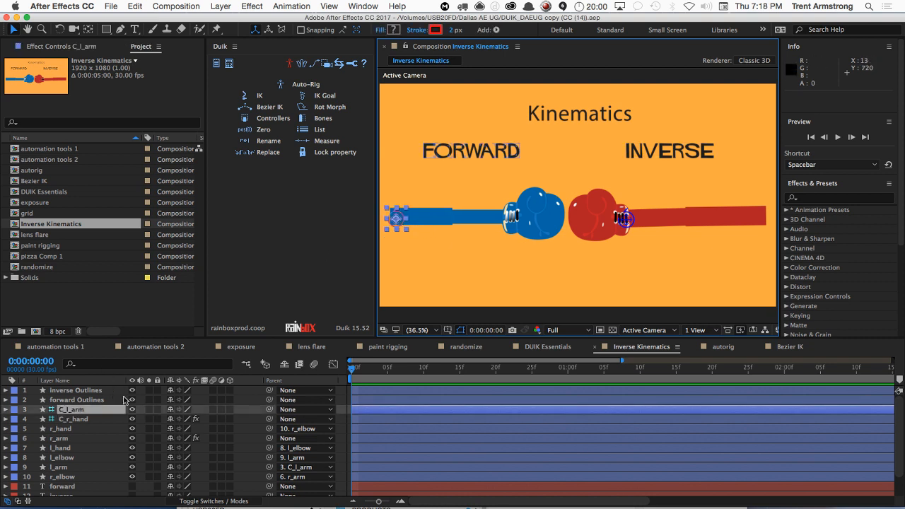
pyautogui.press('r')
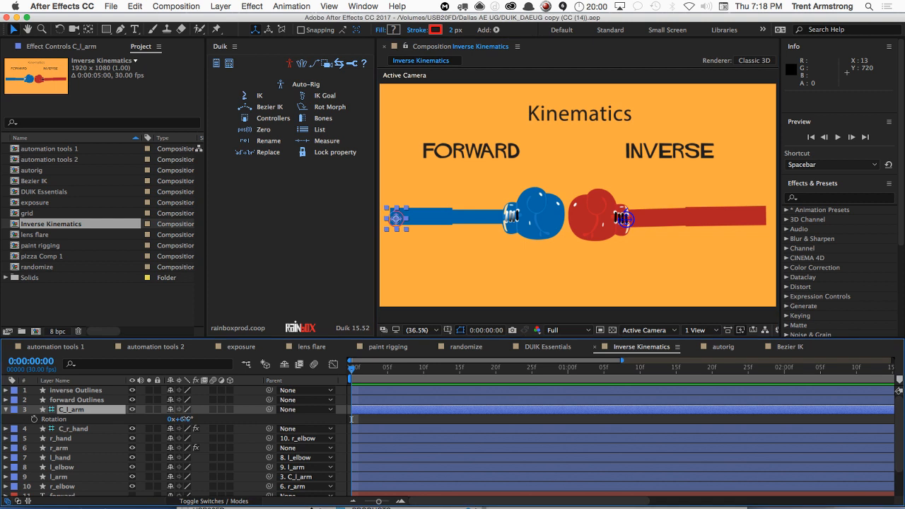
pyautogui.moveTo(185, 419)
pyautogui.mouseDown()
pyautogui.moveTo(170, 419)
pyautogui.moveTo(192, 418)
pyautogui.moveTo(170, 418)
pyautogui.moveTo(179, 418)
pyautogui.mouseUp()
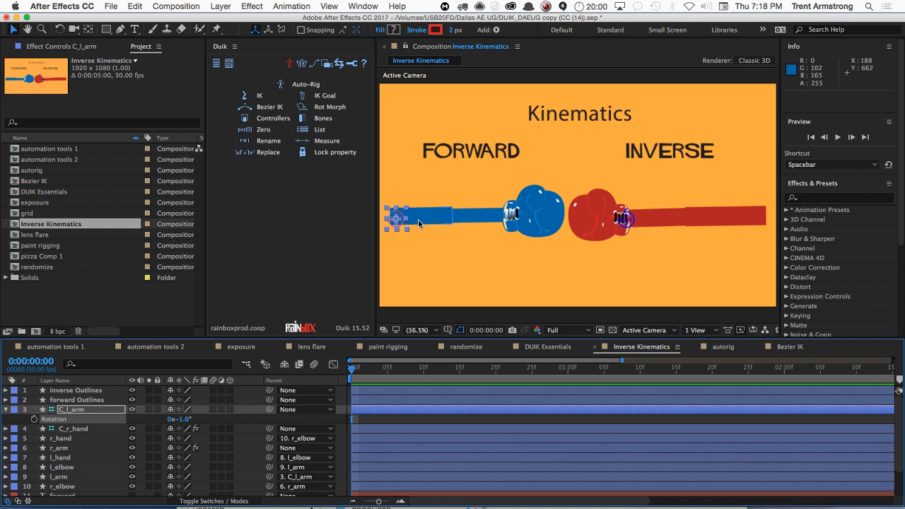
# Step: Rotate the blue glove layer l_hand to 15°
pyautogui.click(631, 221)
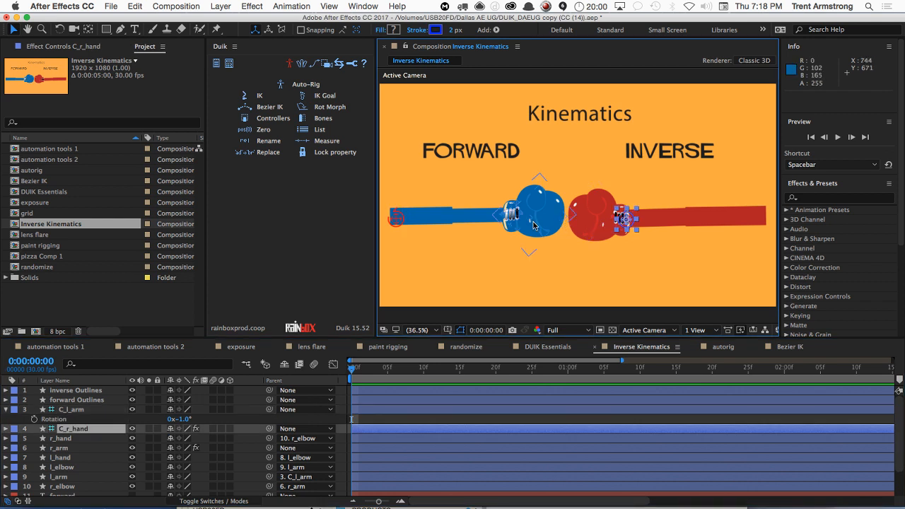
pyautogui.click(555, 225)
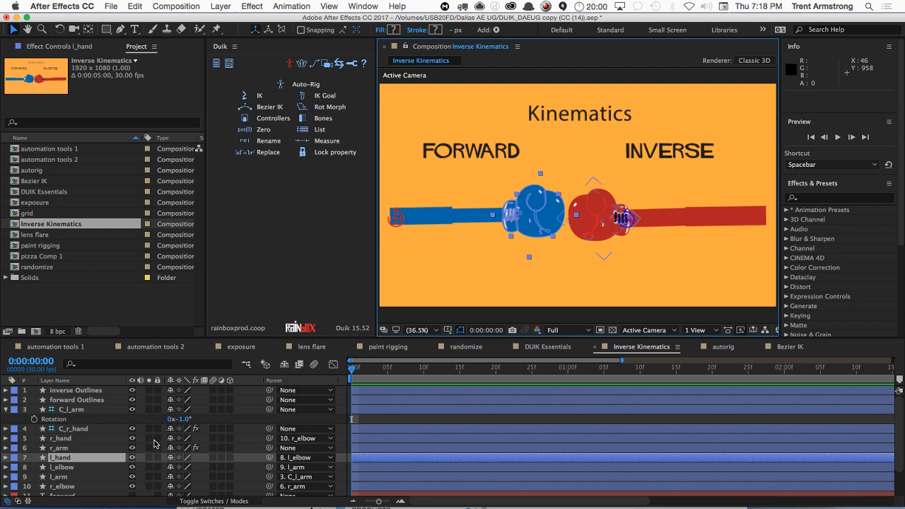
pyautogui.press('r')
pyautogui.moveTo(176, 466); pyautogui.dragTo(190, 467)
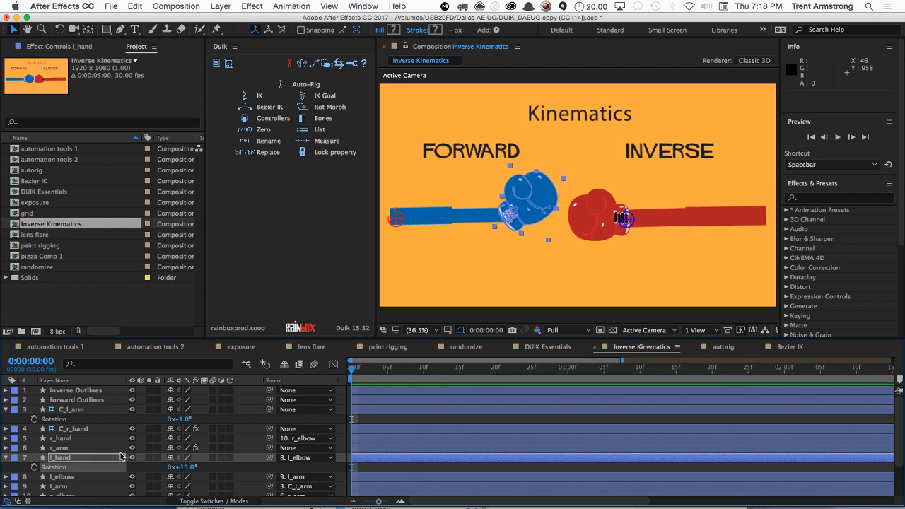
# Step: Rotate the blue forearm layer l_elbow to 3°
pyautogui.click(99, 475)
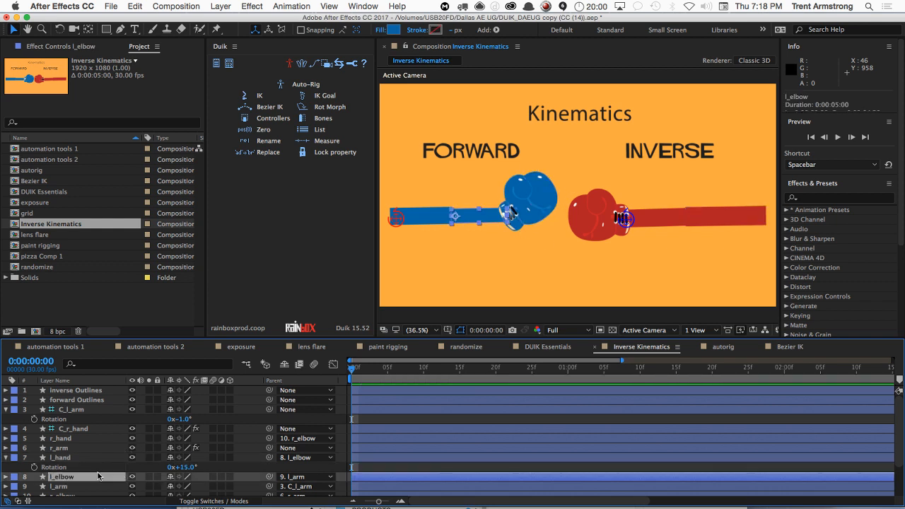
pyautogui.press('r')
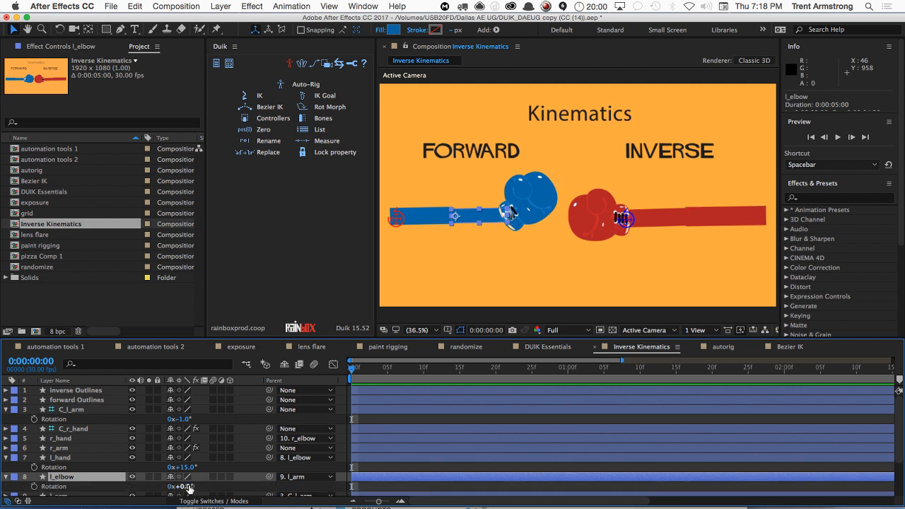
pyautogui.moveTo(189, 488)
pyautogui.mouseDown()
pyautogui.moveTo(170, 490)
pyautogui.moveTo(197, 488)
pyautogui.mouseUp()
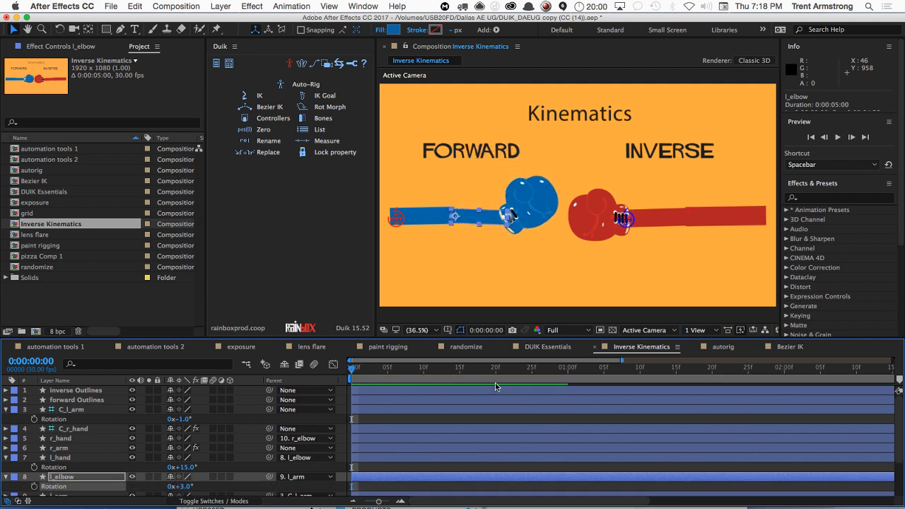
pyautogui.click(626, 218)
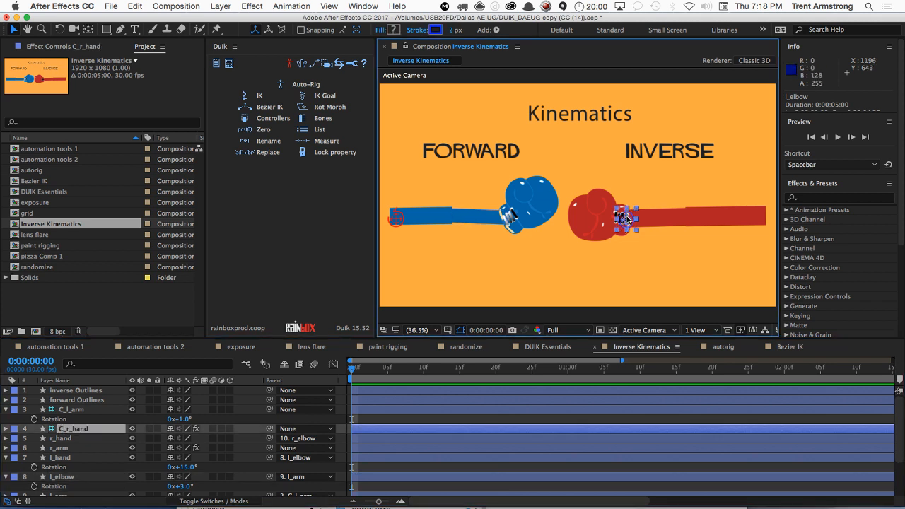
pyautogui.doubleClick(626, 221)
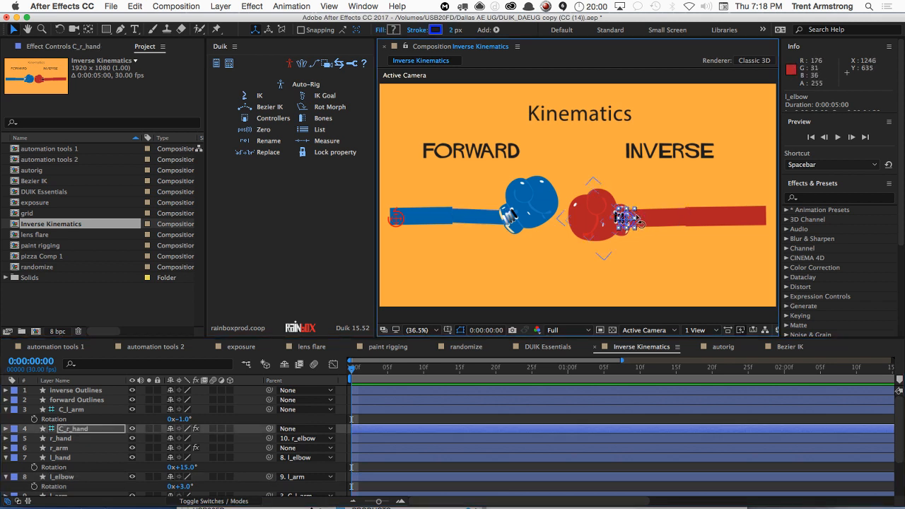
pyautogui.moveTo(628, 220); pyautogui.dragTo(632, 212)
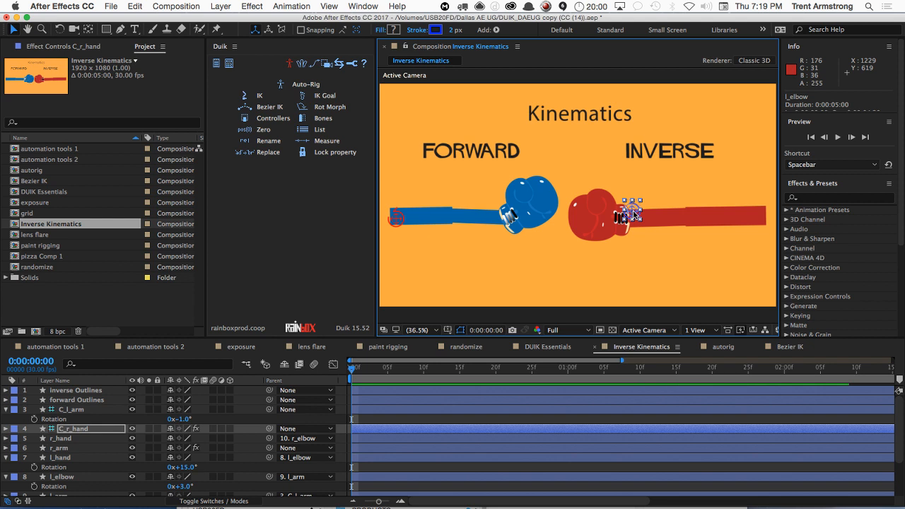
pyautogui.press('super+z')
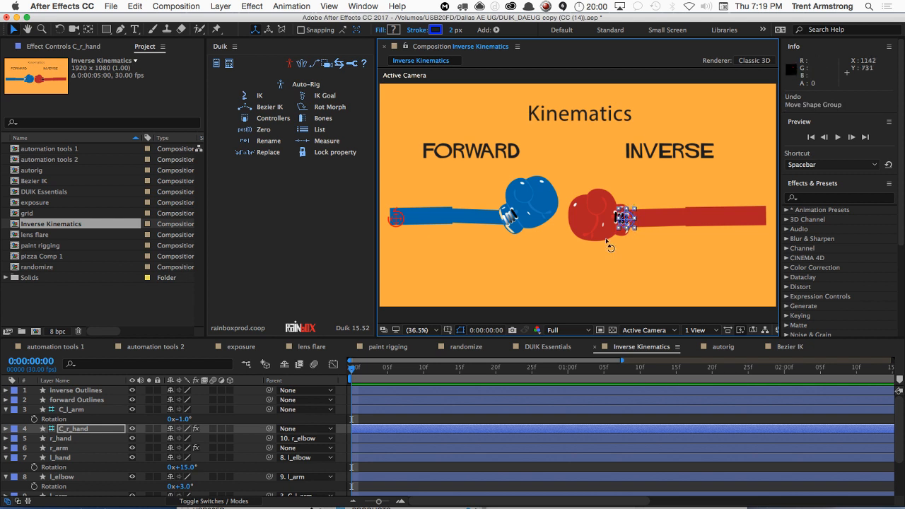
# Step: Collapse the revealed rotation properties of the l_hand and l_elbow layers
pyautogui.click(90, 429)
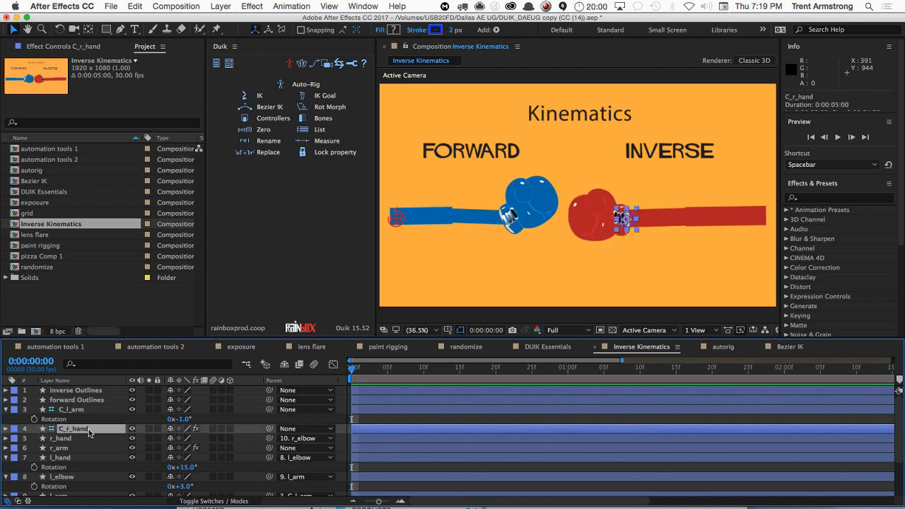
pyautogui.click(85, 439)
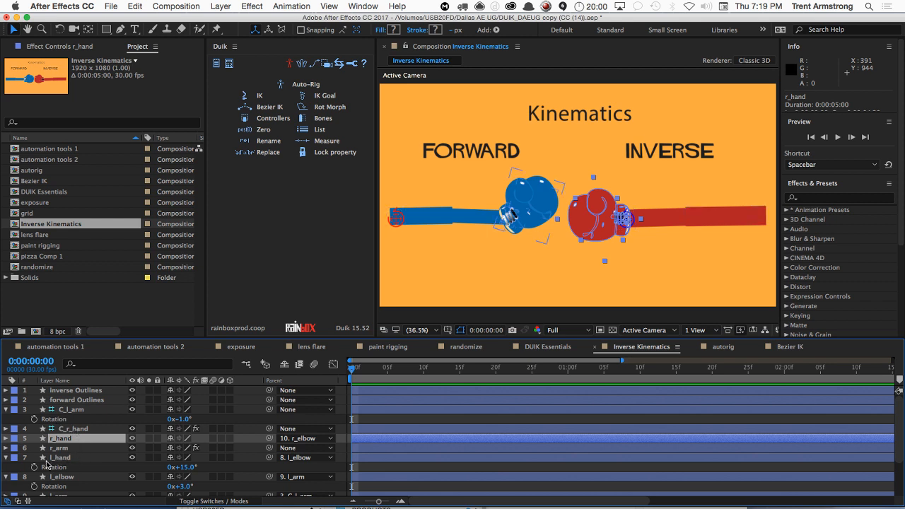
pyautogui.click(5, 458)
pyautogui.click(5, 467)
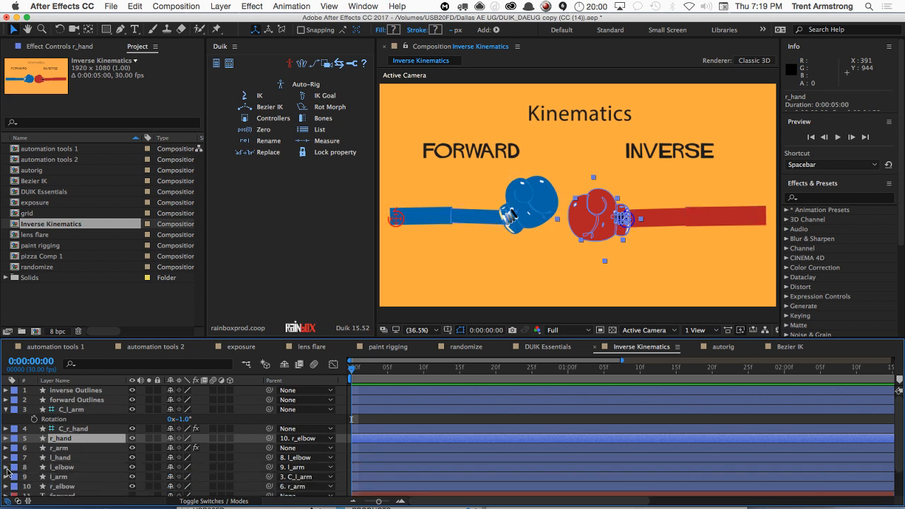
pyautogui.click(76, 477)
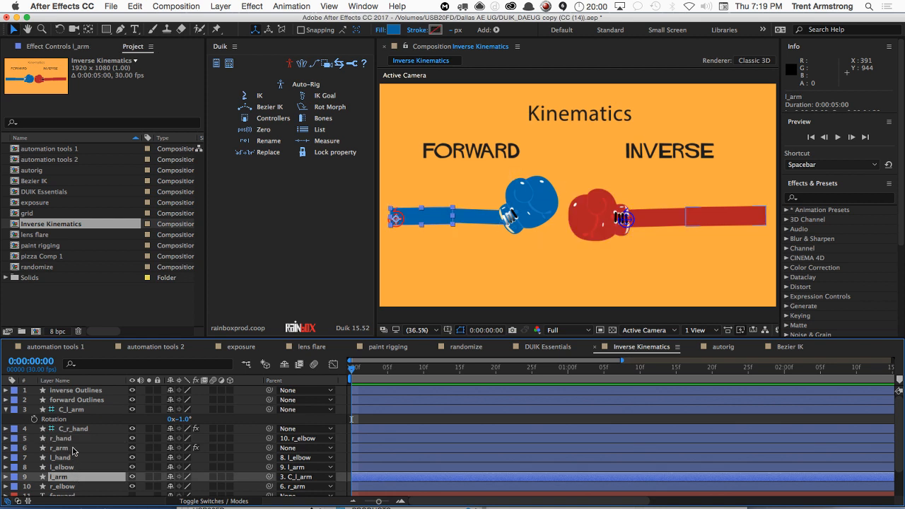
# Step: Try to create a Duik 2-Layer IK & Goal rig from r_hand, r_elbow, r_arm and the C_r_hand controller
pyautogui.click(74, 439)
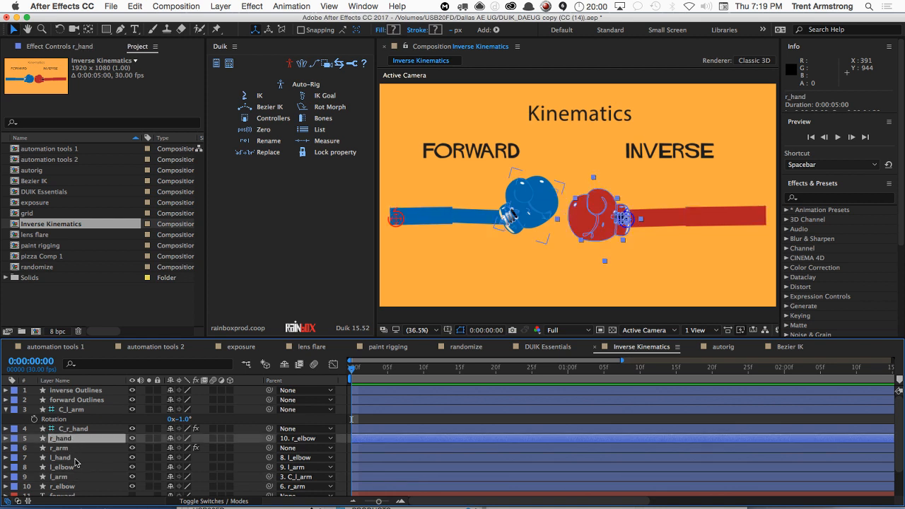
pyautogui.keyDown('super'); pyautogui.click(76, 487); pyautogui.keyUp('super')
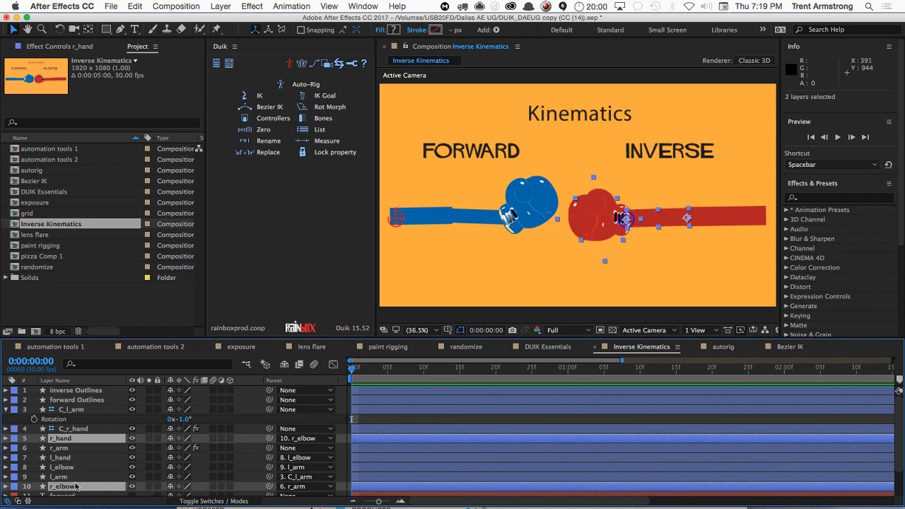
pyautogui.keyDown('super'); pyautogui.click(76, 449); pyautogui.keyUp('super')
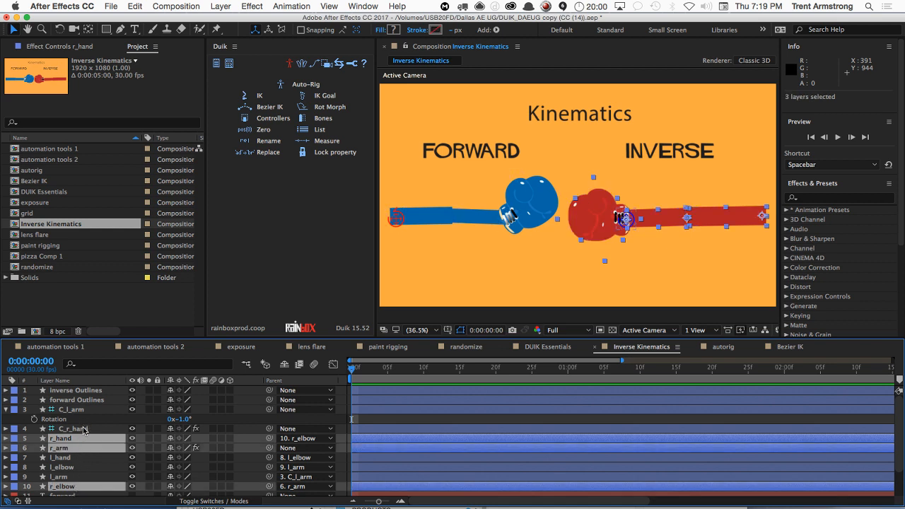
pyautogui.keyDown('super'); pyautogui.click(78, 429); pyautogui.keyUp('super')
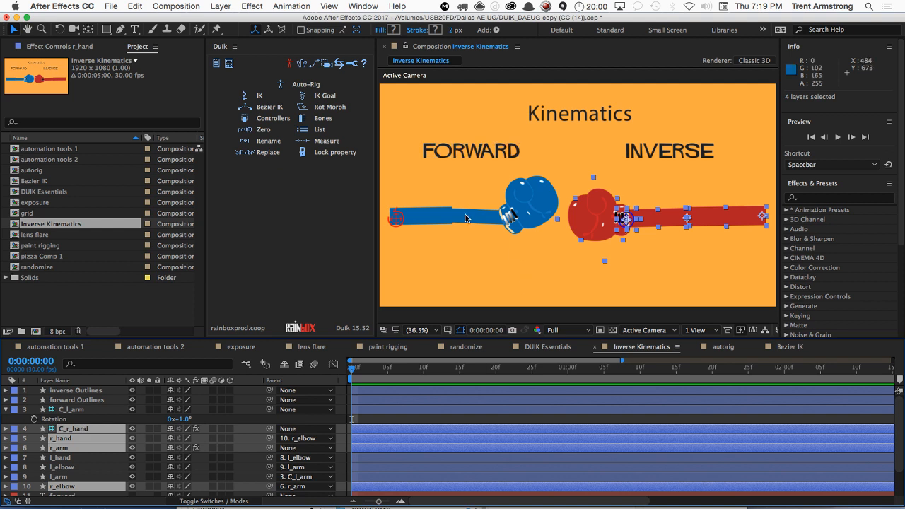
pyautogui.click(267, 100)
pyautogui.click(296, 141)
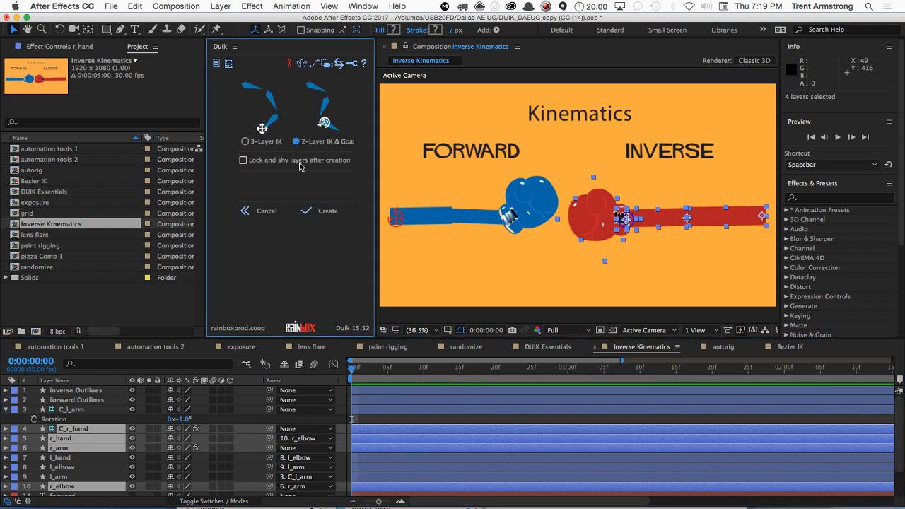
pyautogui.click(311, 211)
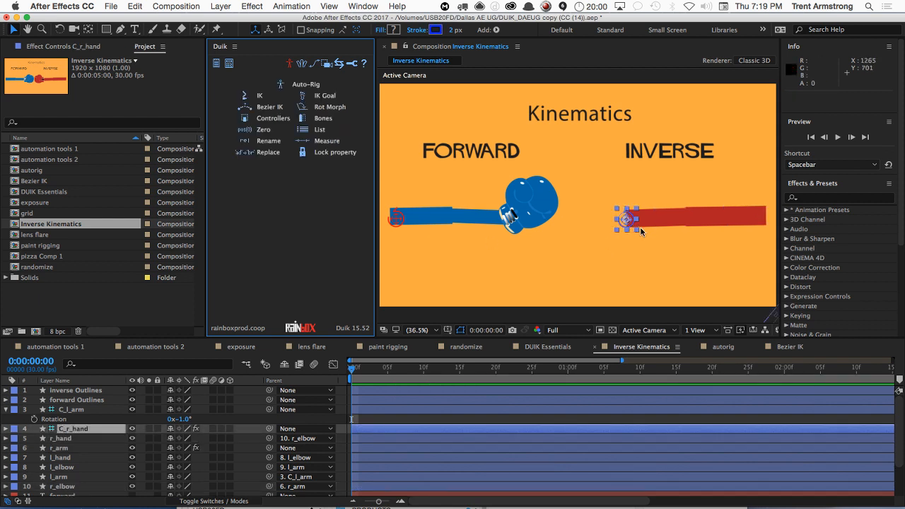
# Step: Test the red arm's bending by moving the C_r_hand controller down and back up to about 1186.7, 594.0
pyautogui.scroll(1, 638, 225)
pyautogui.scroll(-1, 638, 229)
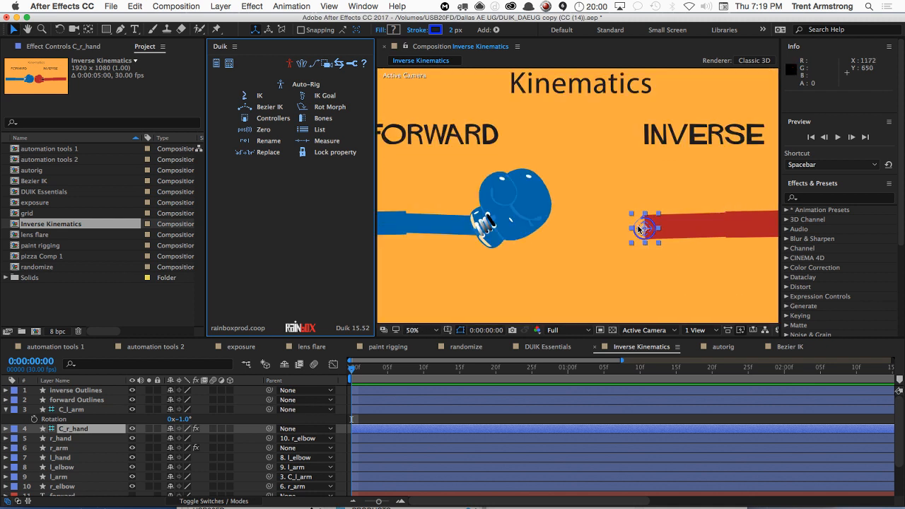
pyautogui.scroll(1, 638, 230)
pyautogui.scroll(-2, 637, 229)
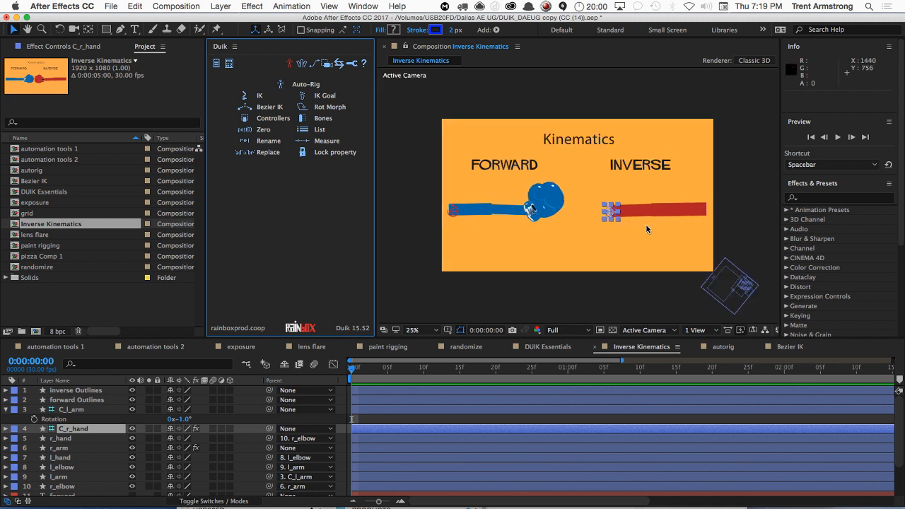
pyautogui.moveTo(614, 215); pyautogui.dragTo(637, 254)
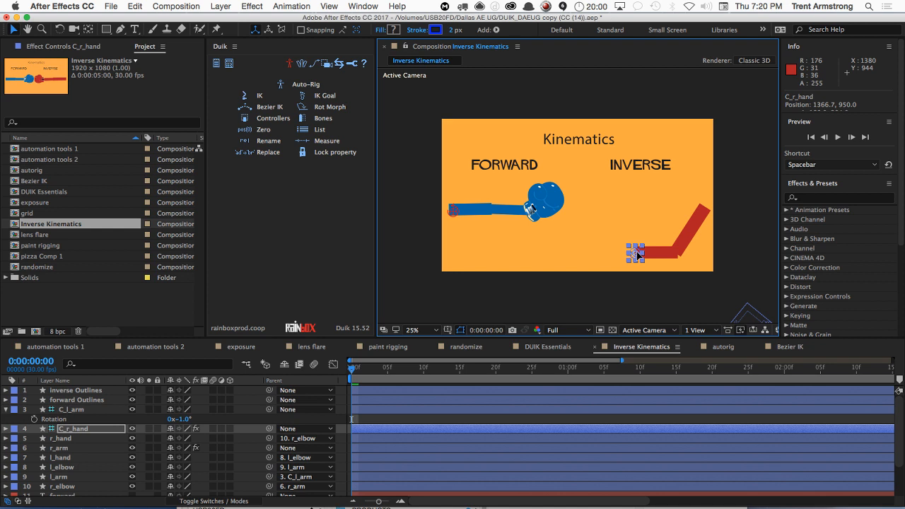
pyautogui.moveTo(636, 251); pyautogui.dragTo(618, 205)
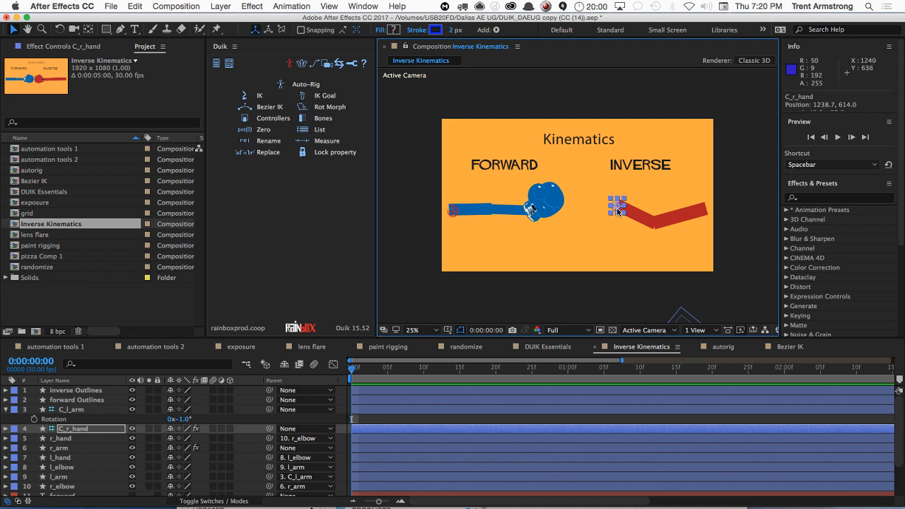
pyautogui.moveTo(616, 208)
pyautogui.mouseDown()
pyautogui.moveTo(568, 207)
pyautogui.moveTo(608, 205)
pyautogui.mouseUp()
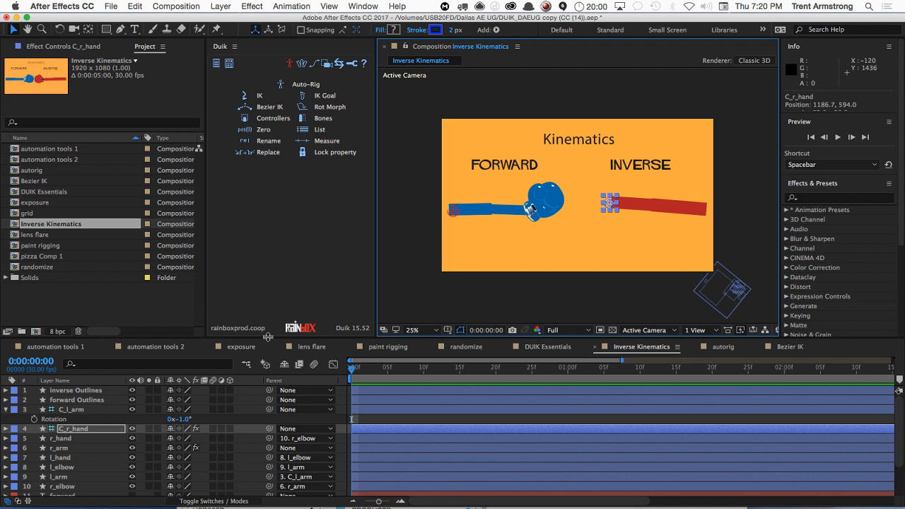
# Step: Undo the C_r_hand controller moves and the Duik IK creation, and save the project
pyautogui.press('super+z')
pyautogui.press('super+z')
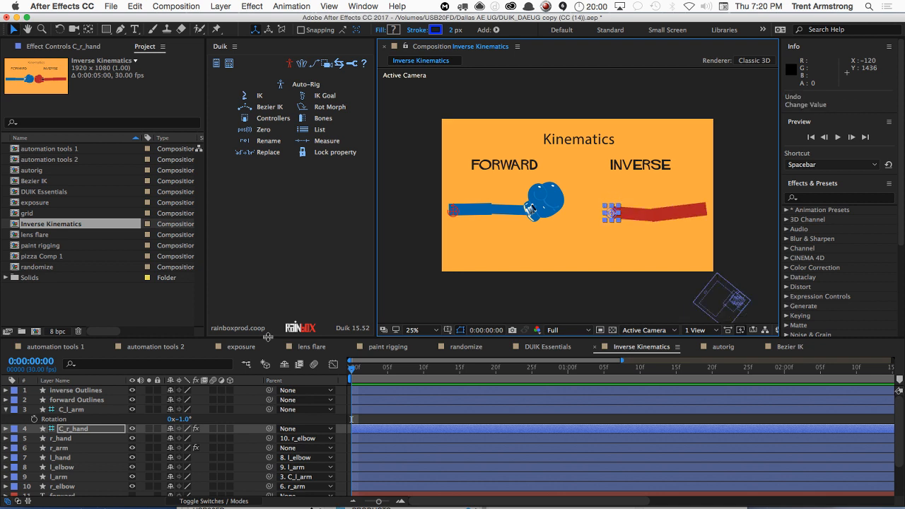
pyautogui.press('super+z')
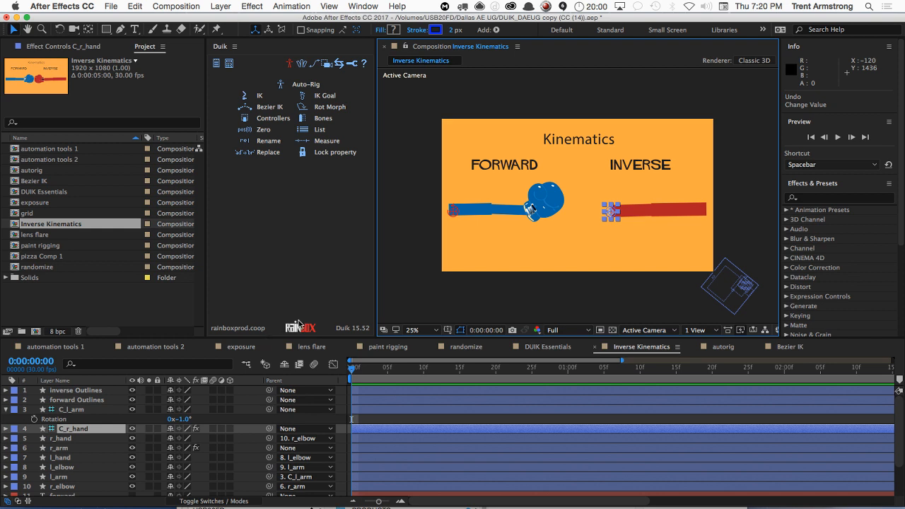
pyautogui.press('super+z')
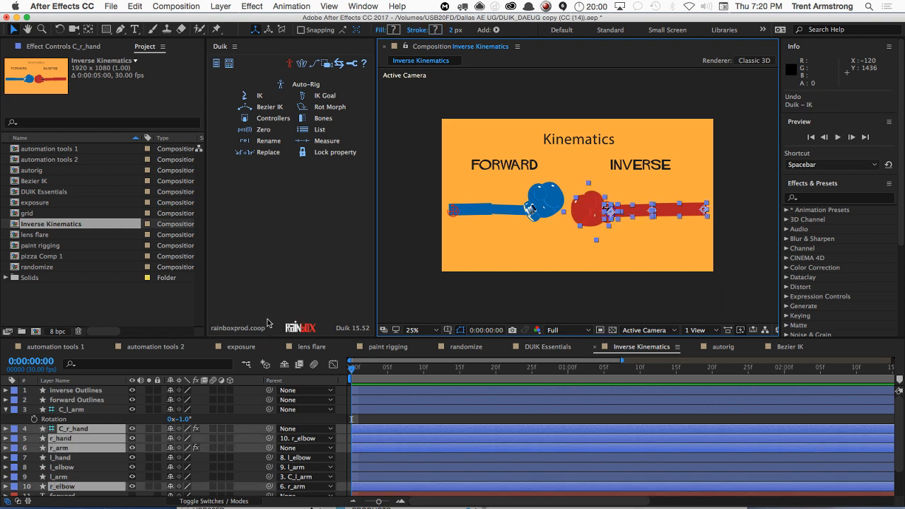
pyautogui.press('super+s')
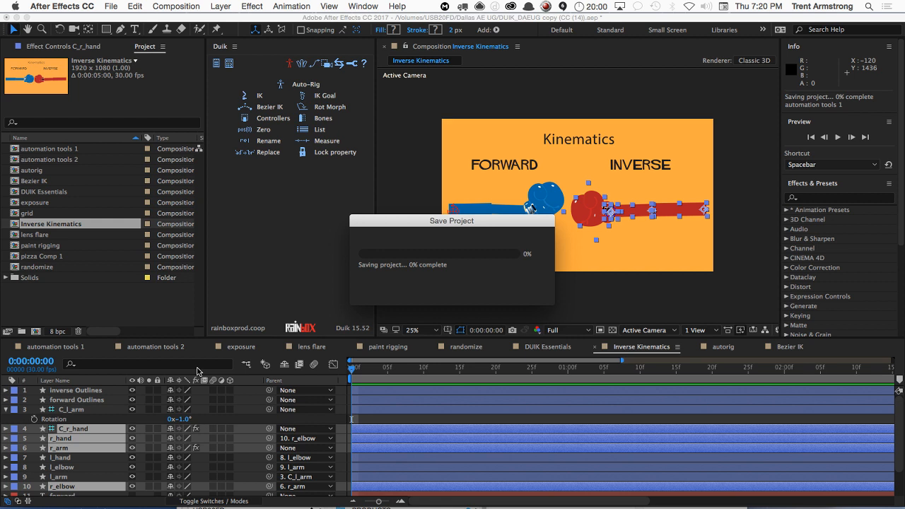
# Step: Open the DUIK Essentials composition and select its C_B_l_hand controller layer
pyautogui.click(235, 348)
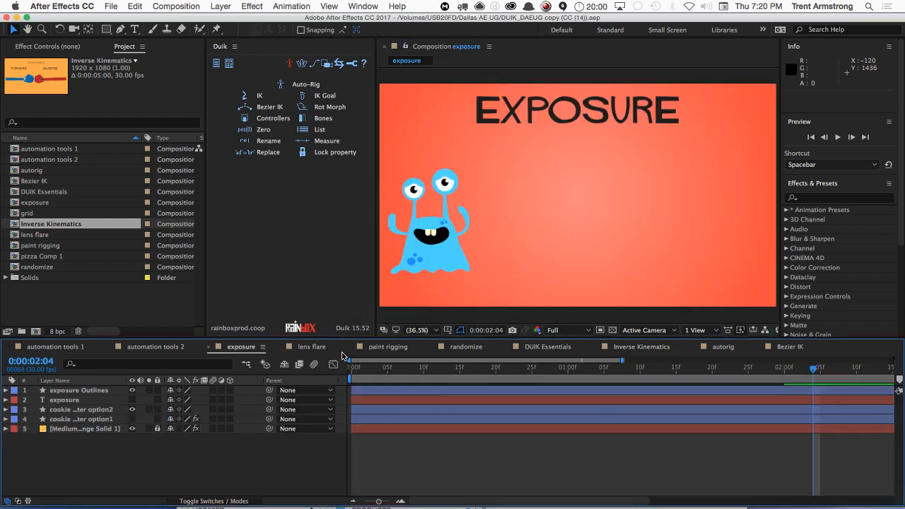
pyautogui.click(316, 348)
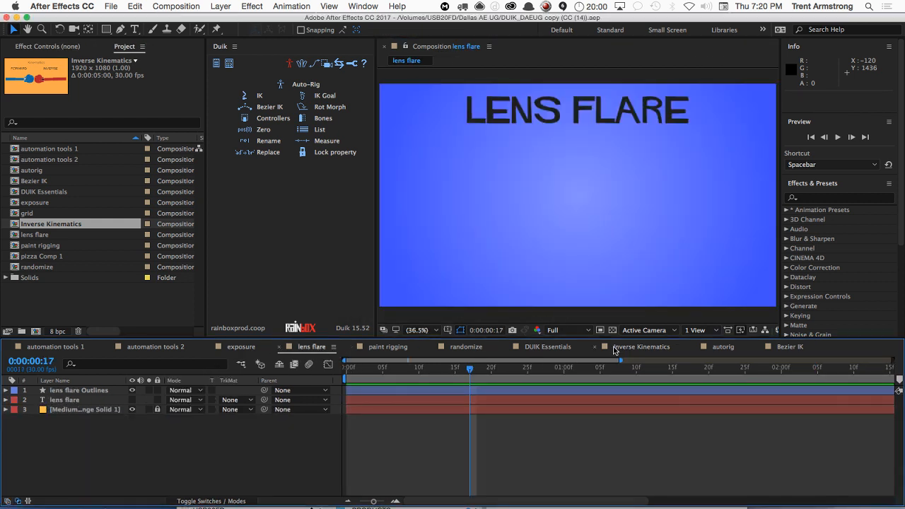
pyautogui.click(562, 350)
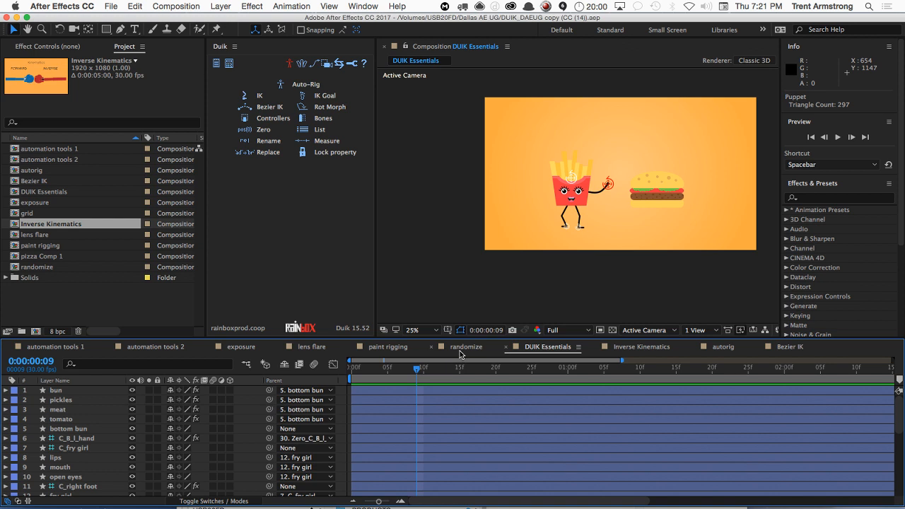
pyautogui.click(112, 432)
pyautogui.click(107, 438)
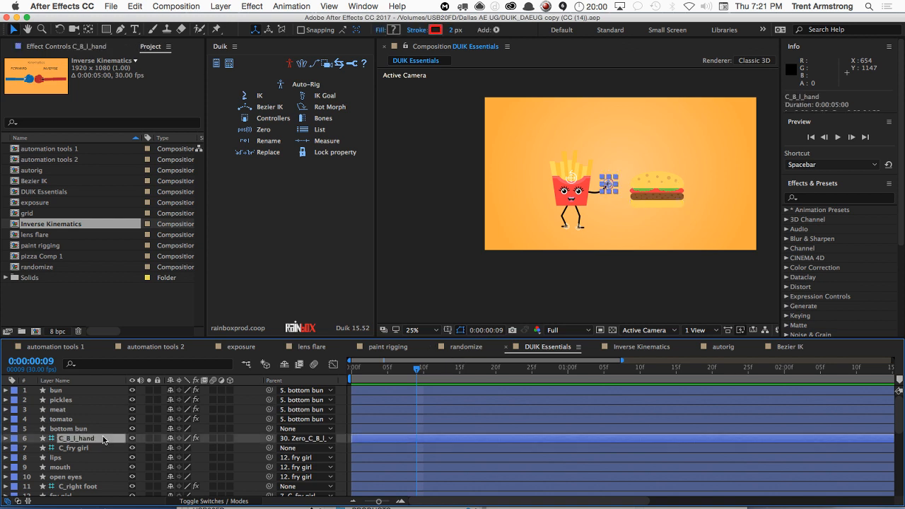
pyautogui.click(332, 345)
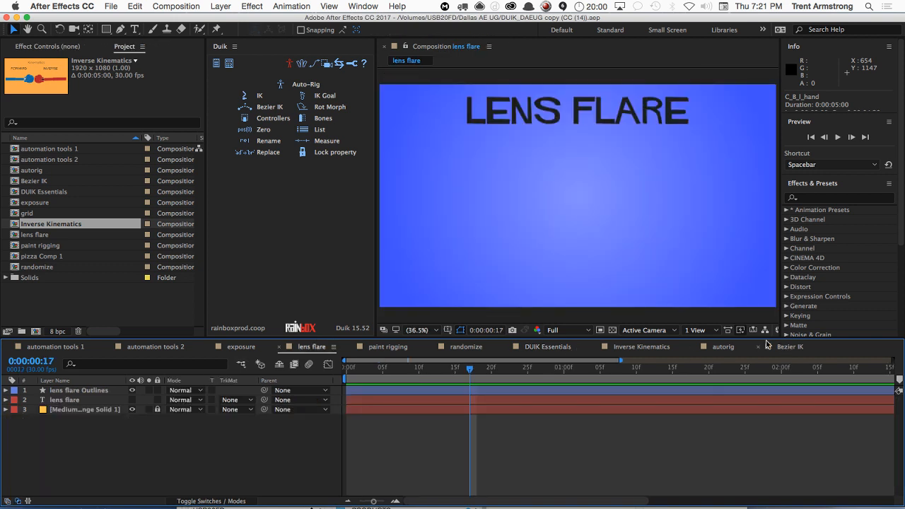
pyautogui.click(546, 346)
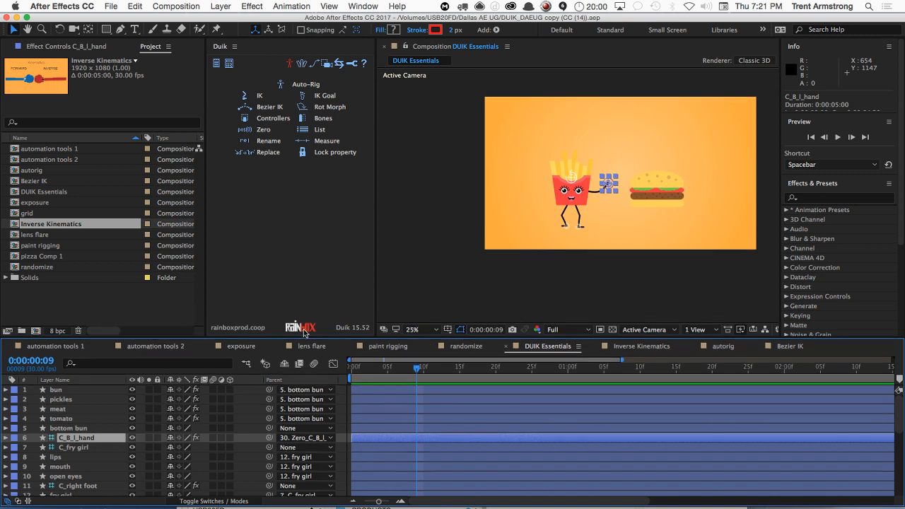
# Step: Enlarge the timeline area to show more layers and set the composition view to Fit up to 100%
pyautogui.moveTo(304, 333); pyautogui.dragTo(313, 312)
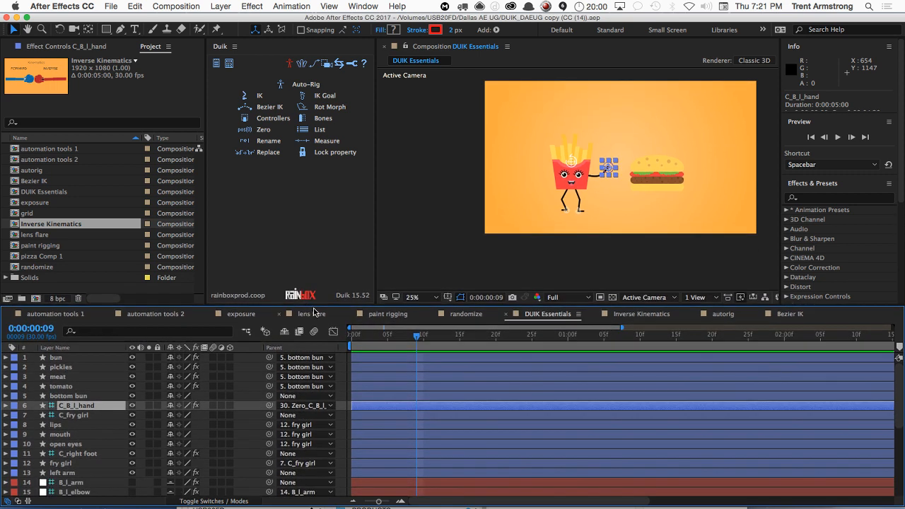
pyautogui.click(420, 298)
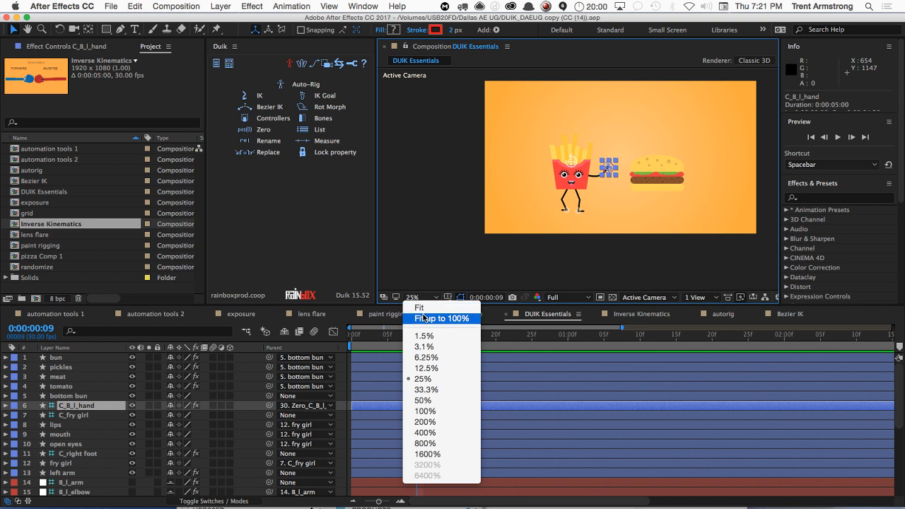
pyautogui.click(424, 318)
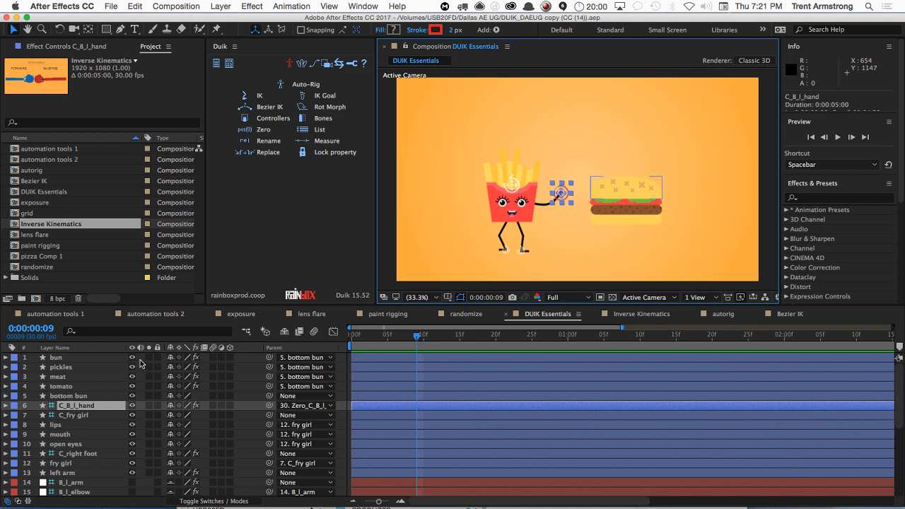
# Step: Mark the five burger layers from bun through bottom bun as shy
pyautogui.click(117, 359)
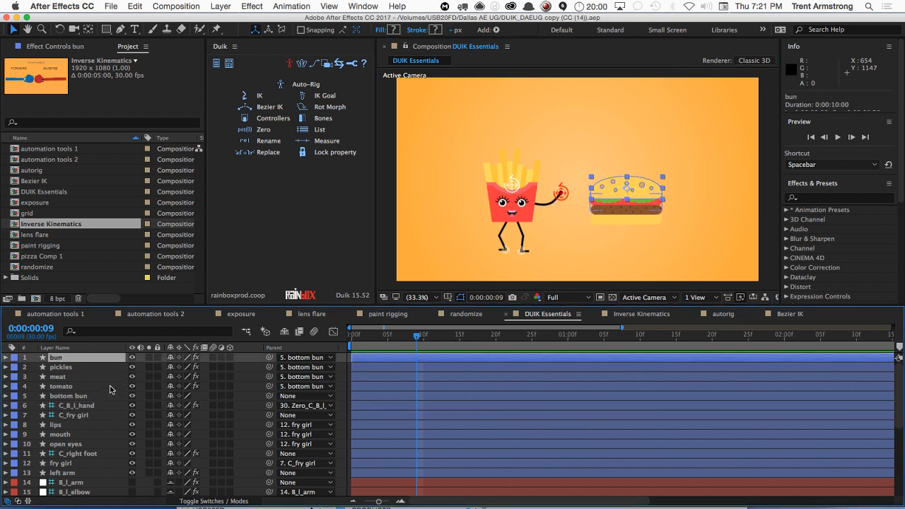
pyautogui.keyDown('shift'); pyautogui.click(108, 396); pyautogui.keyUp('shift')
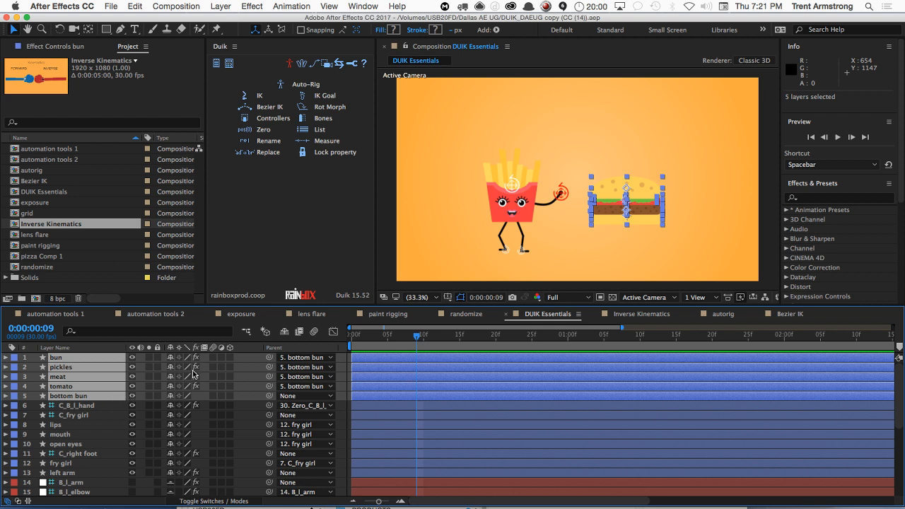
pyautogui.click(170, 358)
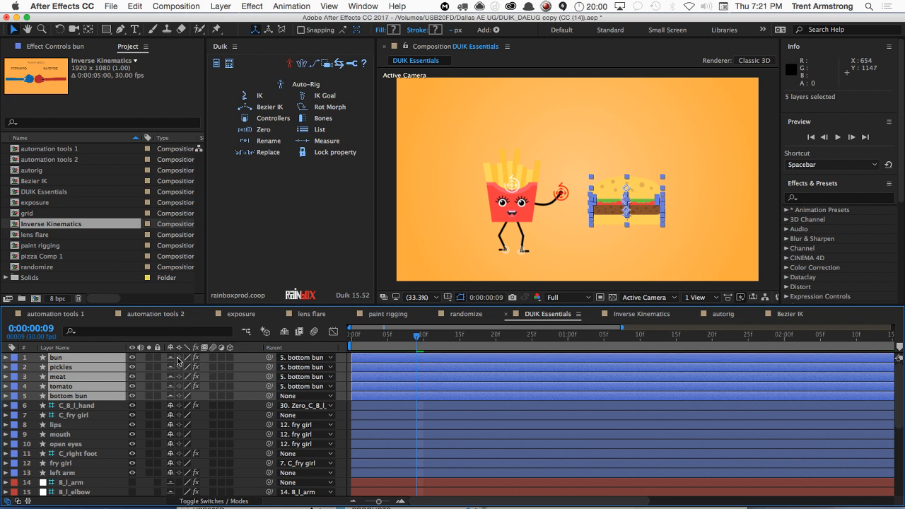
# Step: Hide the shy burger layers and delete the C_B_l_hand and C_fry girl controller layers
pyautogui.click(285, 332)
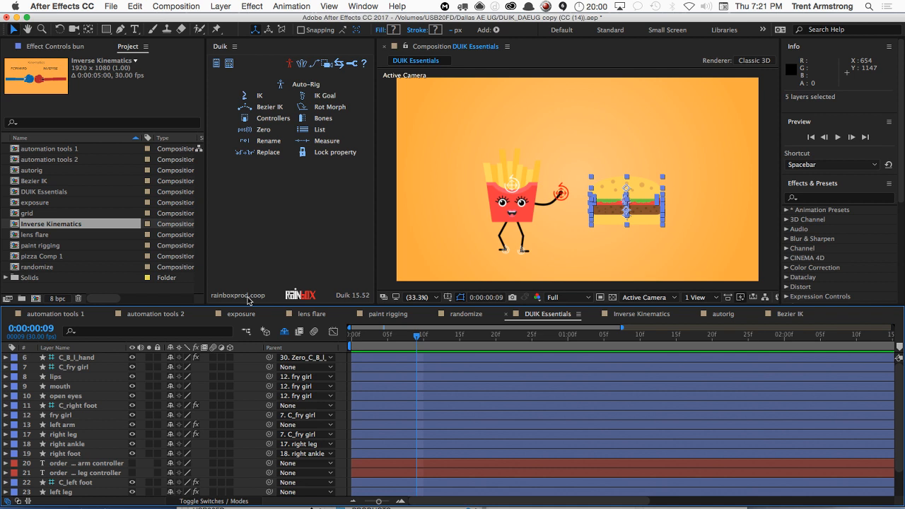
pyautogui.click(87, 369)
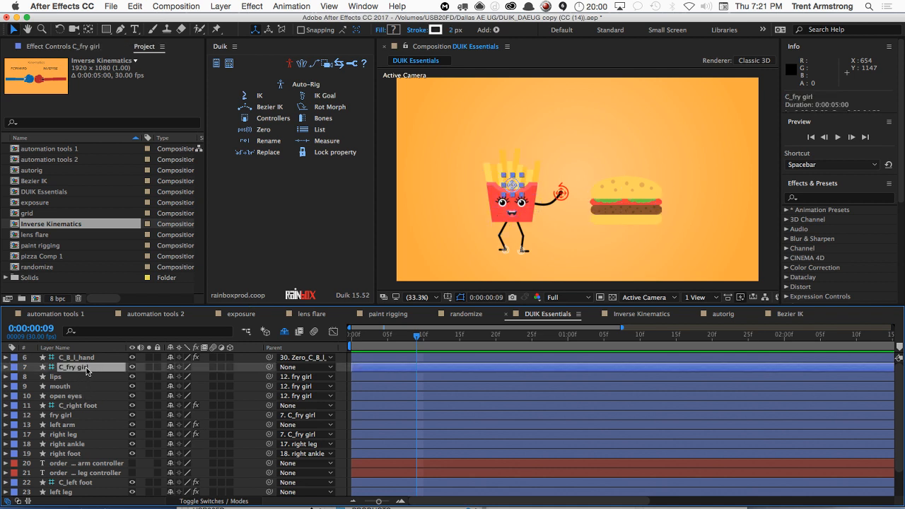
pyautogui.click(47, 46)
pyautogui.click(150, 47)
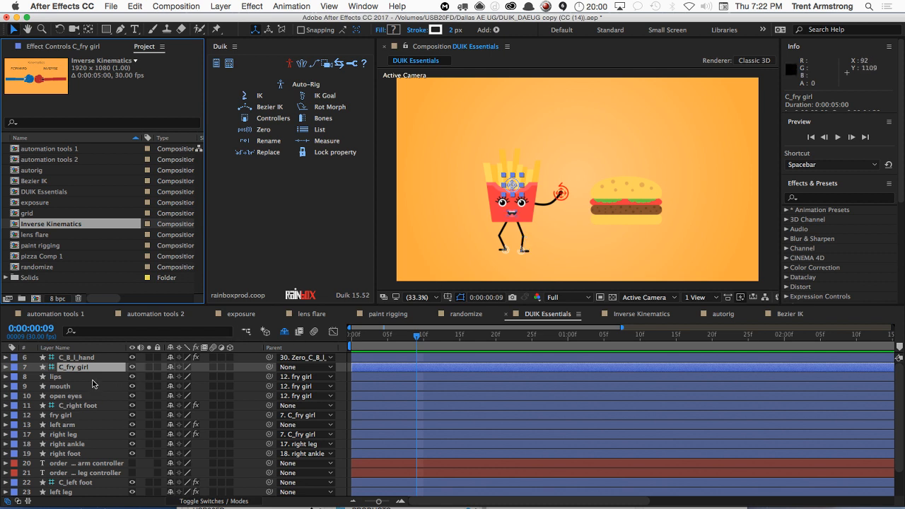
pyautogui.keyDown('shift'); pyautogui.click(77, 357); pyautogui.keyUp('shift')
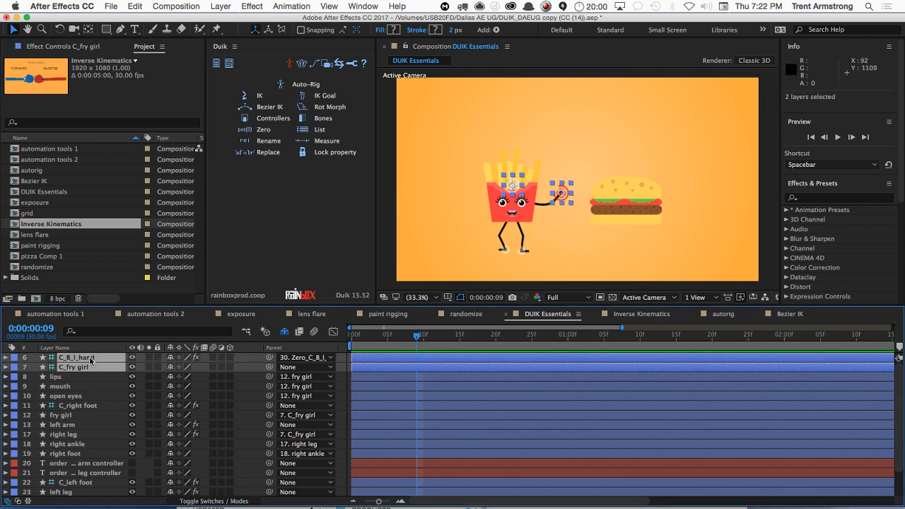
pyautogui.press('Delete')
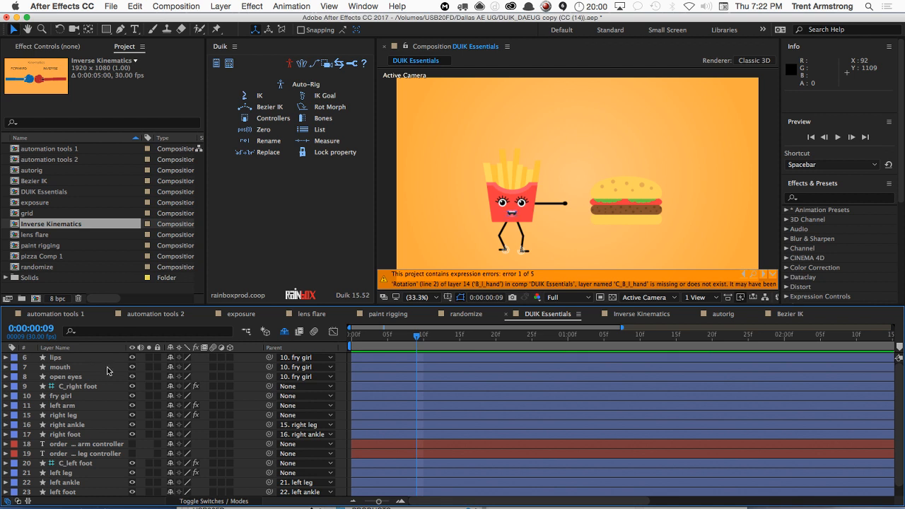
# Step: Delete the C_right foot and C_left foot controller layers and collapse the expression error banner
pyautogui.click(99, 386)
pyautogui.press('Delete')
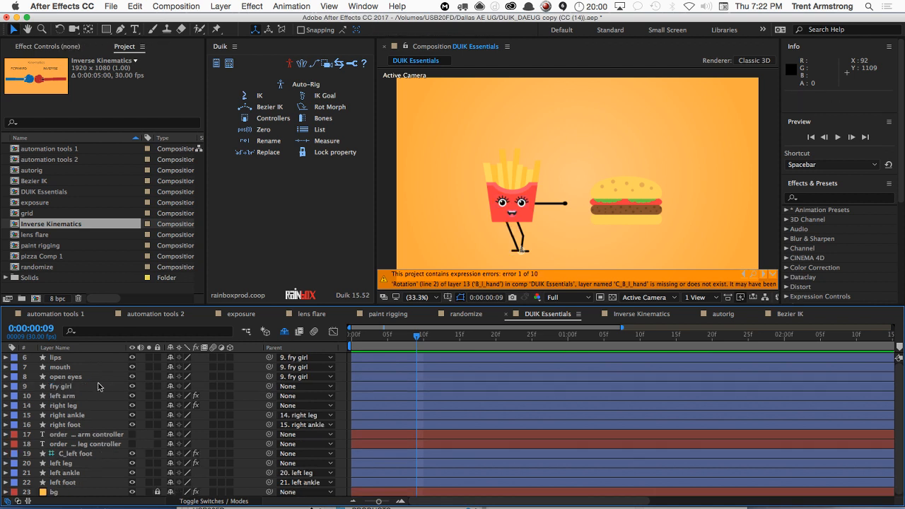
pyautogui.click(94, 453)
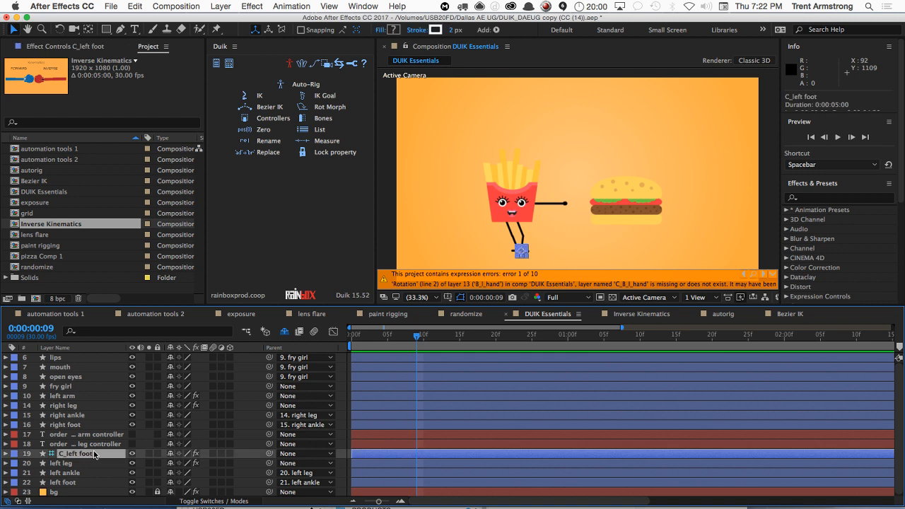
pyautogui.press('Delete')
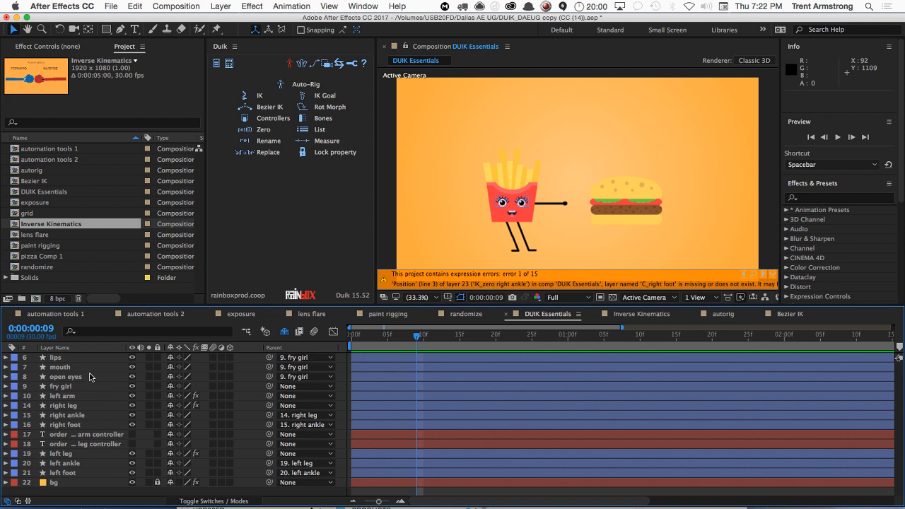
pyautogui.click(774, 276)
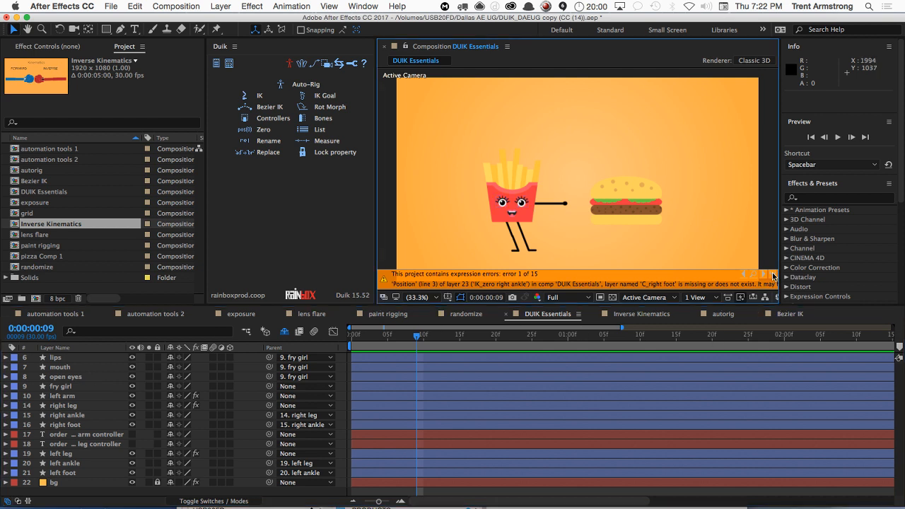
pyautogui.click(774, 276)
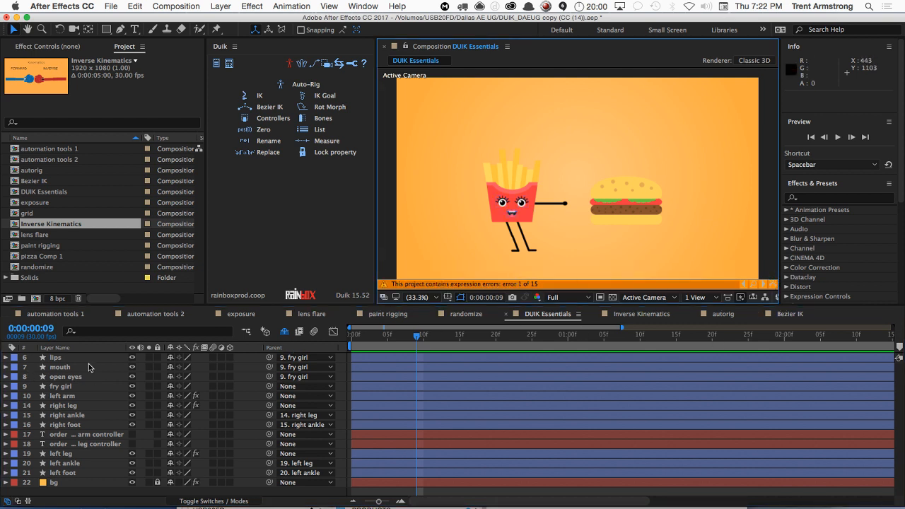
# Step: Remove the Puppet effect from the left arm layer and show the layer's effect controls
pyautogui.click(79, 387)
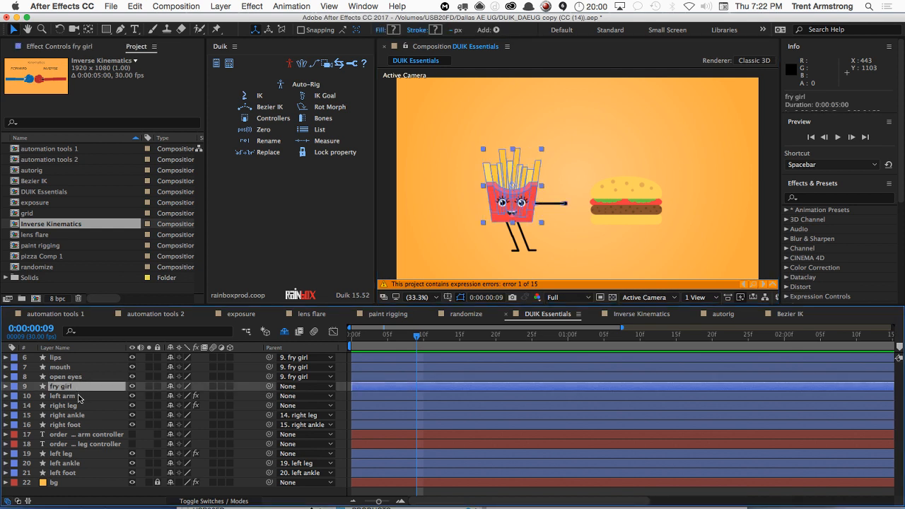
pyautogui.click(79, 396)
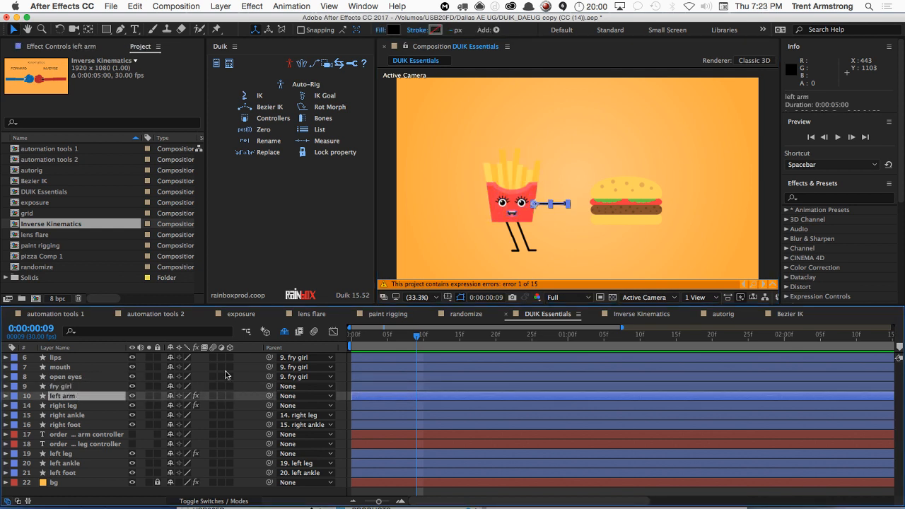
pyautogui.press('e')
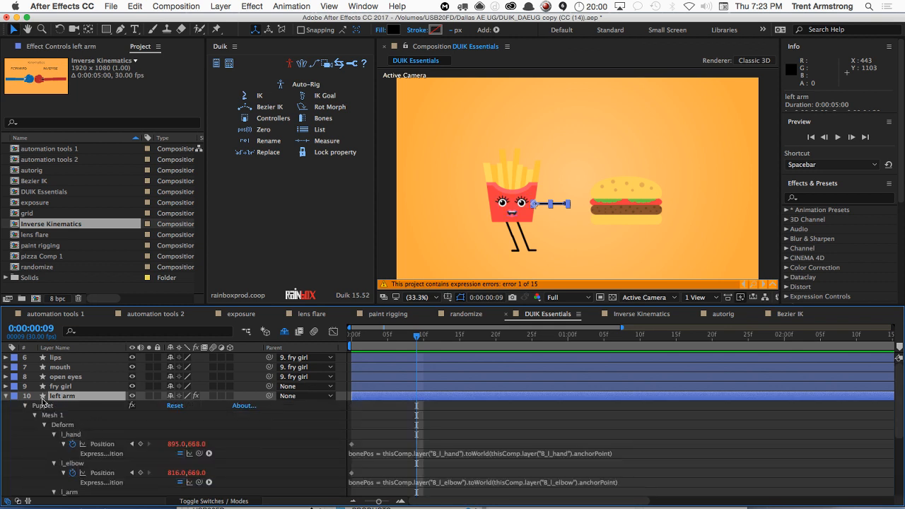
pyautogui.click(44, 406)
pyautogui.press('Delete')
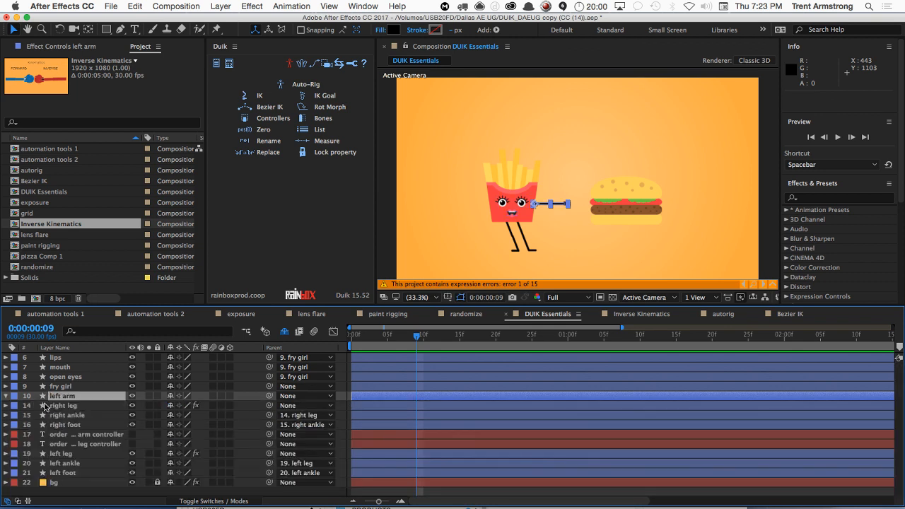
pyautogui.click(72, 46)
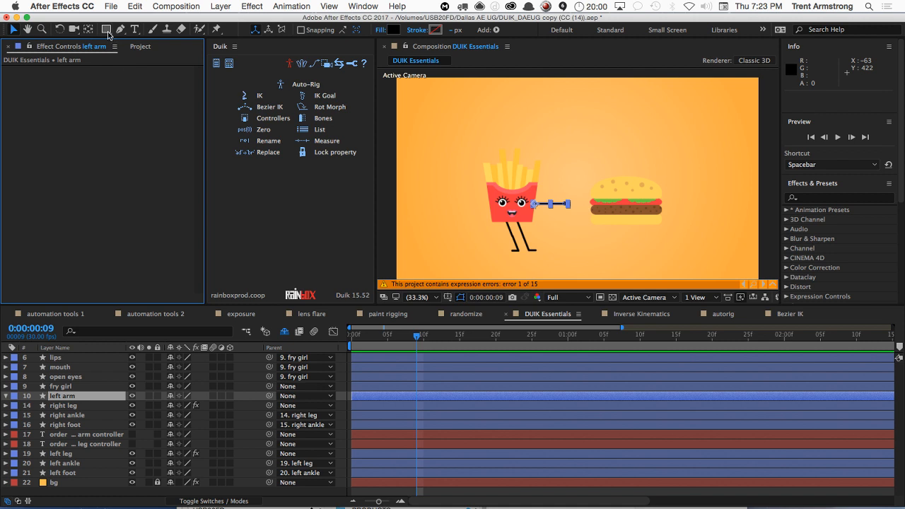
# Step: With no layer selected, draw a thin horizontal rectangle about 12 px tall as the fry girl's missing arm, mirroring the existing one
pyautogui.moveTo(110, 36); pyautogui.dragTo(149, 30)
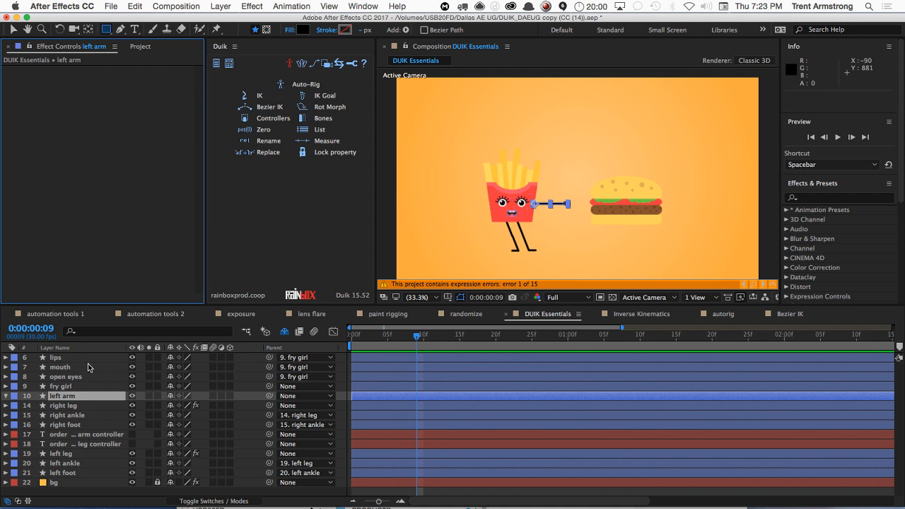
pyautogui.click(97, 483)
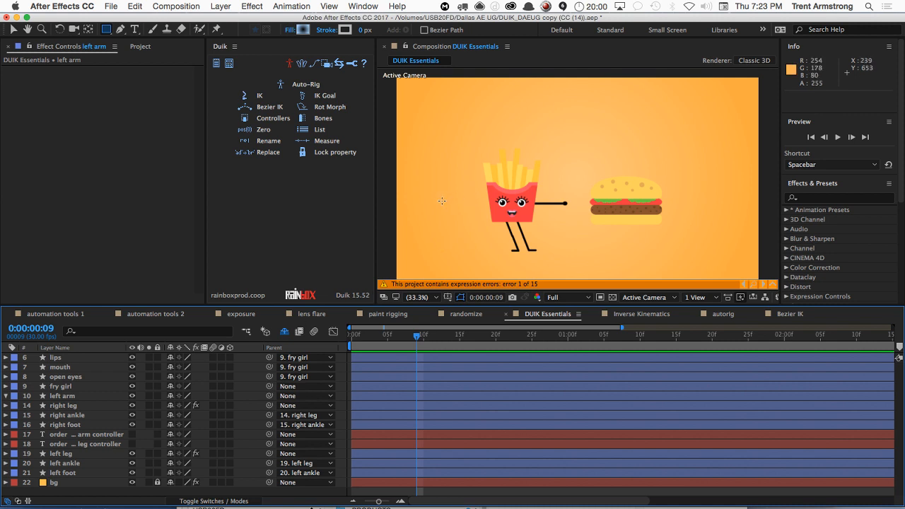
pyautogui.scroll(-2, 441, 200)
pyautogui.scroll(2, 444, 203)
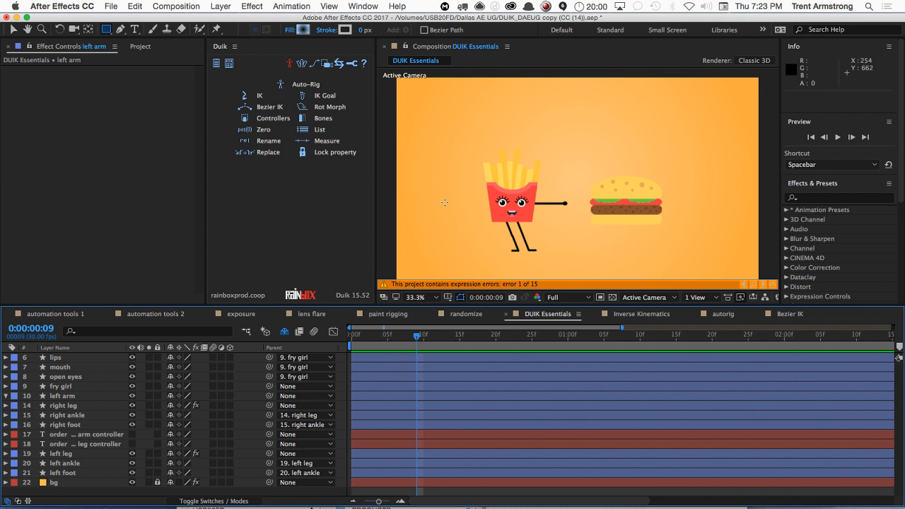
pyautogui.scroll(3, 444, 203)
pyautogui.moveTo(447, 215); pyautogui.dragTo(611, 164)
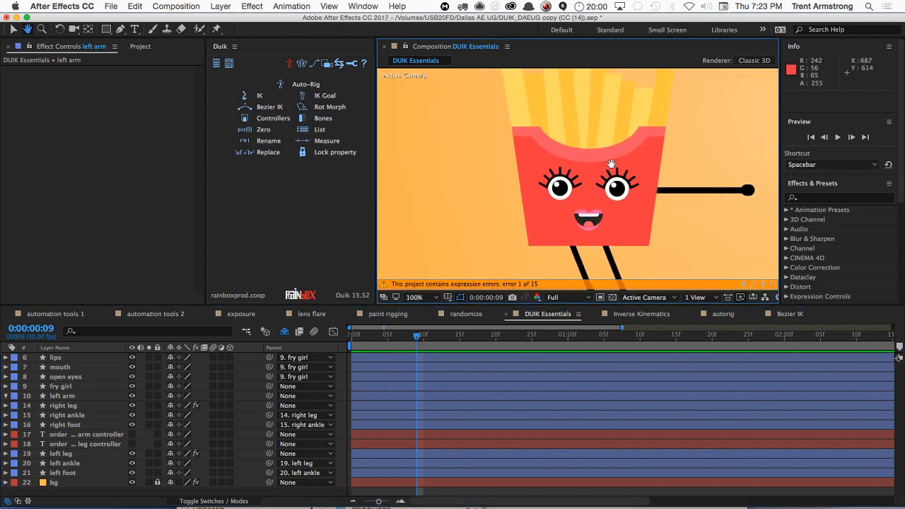
pyautogui.moveTo(491, 191); pyautogui.dragTo(540, 190)
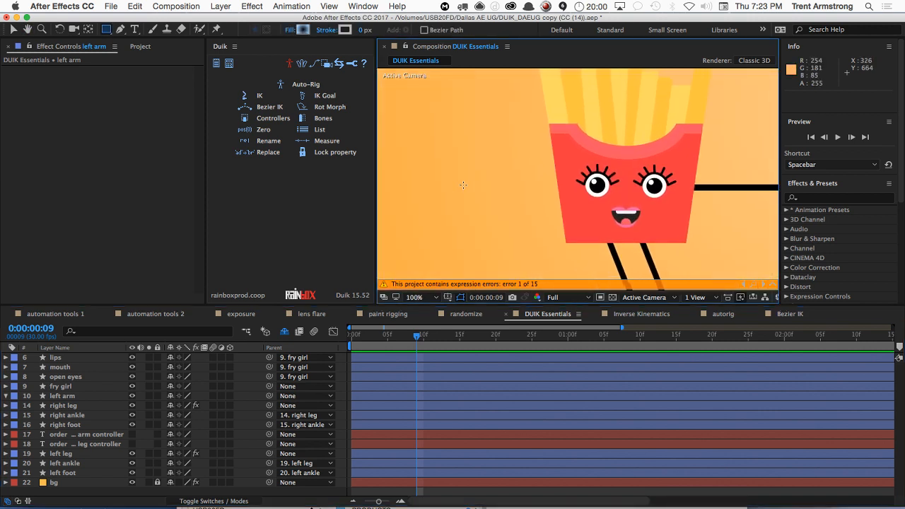
pyautogui.moveTo(464, 182); pyautogui.dragTo(566, 188)
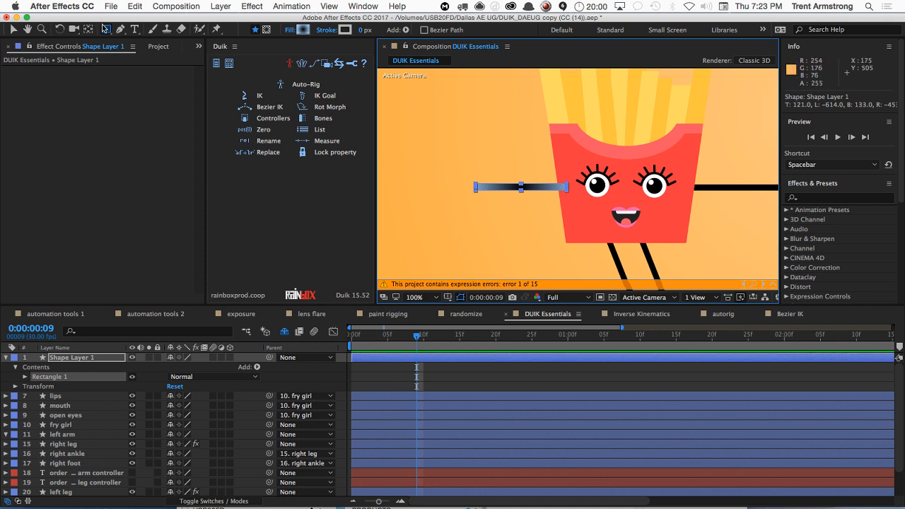
# Step: Add an ellipse about 30 px tall at the new arm's outer end as the hand and rename the shape layer "right hand"
pyautogui.moveTo(105, 29); pyautogui.dragTo(138, 54)
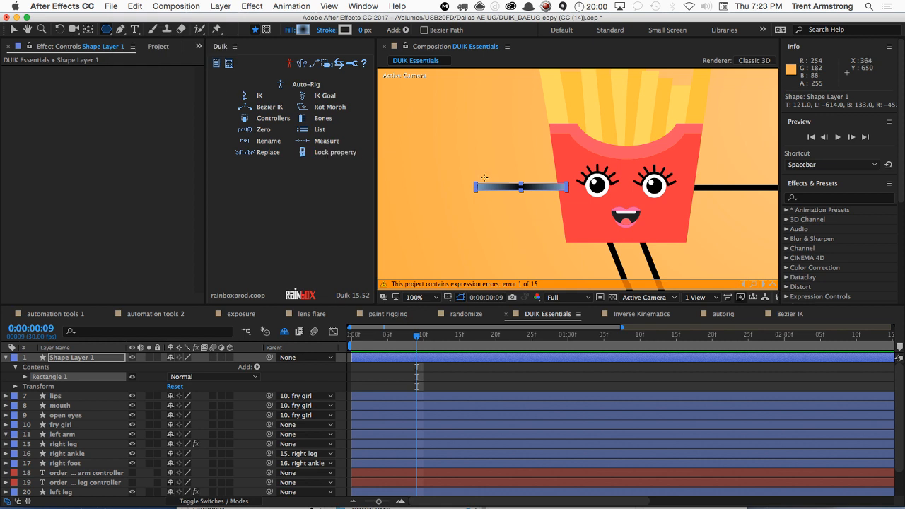
pyautogui.moveTo(461, 179); pyautogui.dragTo(481, 196)
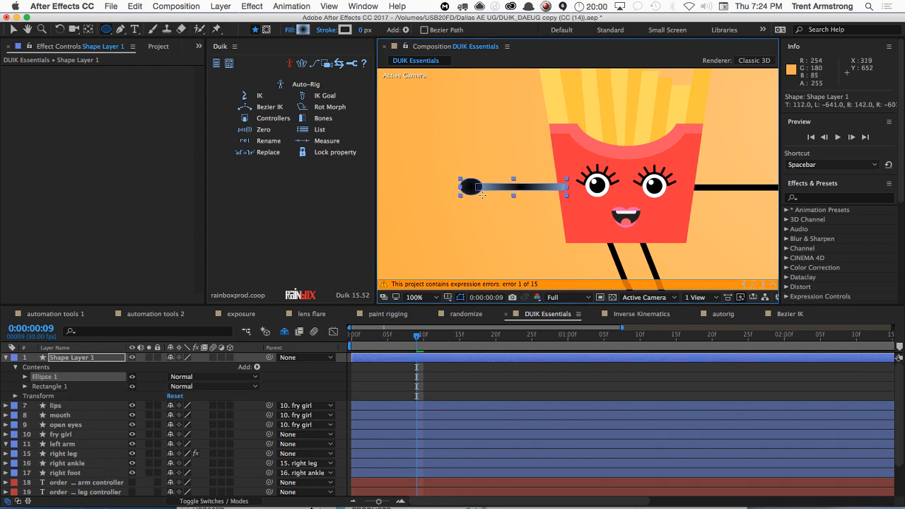
pyautogui.click(98, 359)
pyautogui.press('Return')
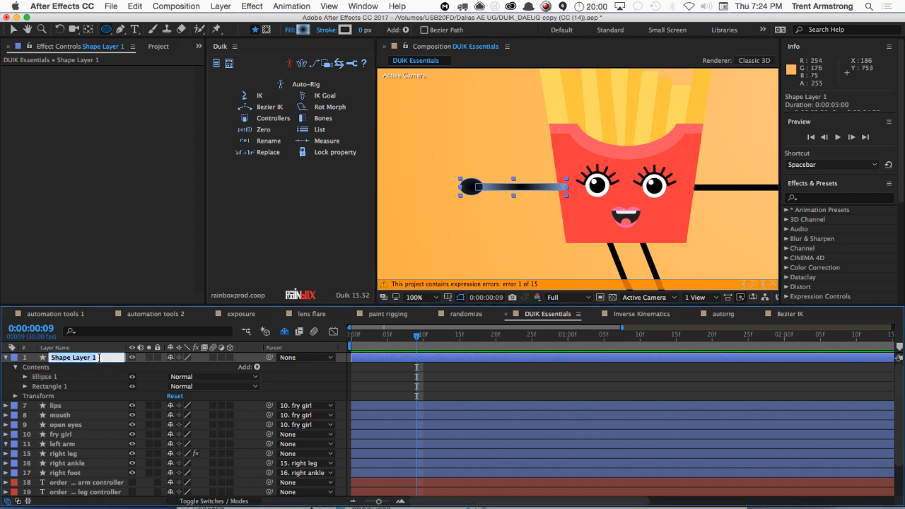
pyautogui.write('right hand')
pyautogui.press('Return')
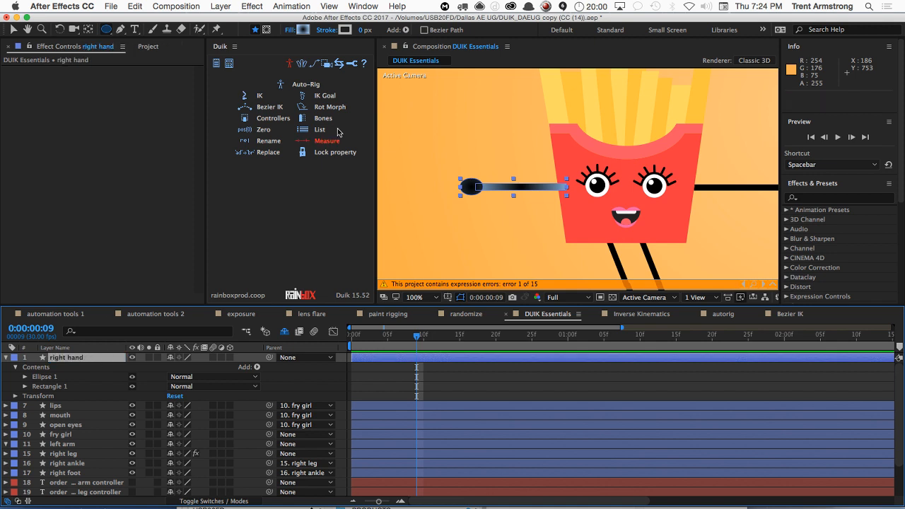
# Step: Change the right hand layer's fill to a solid colour and sample black (000000) from the existing arm
pyautogui.click(291, 31)
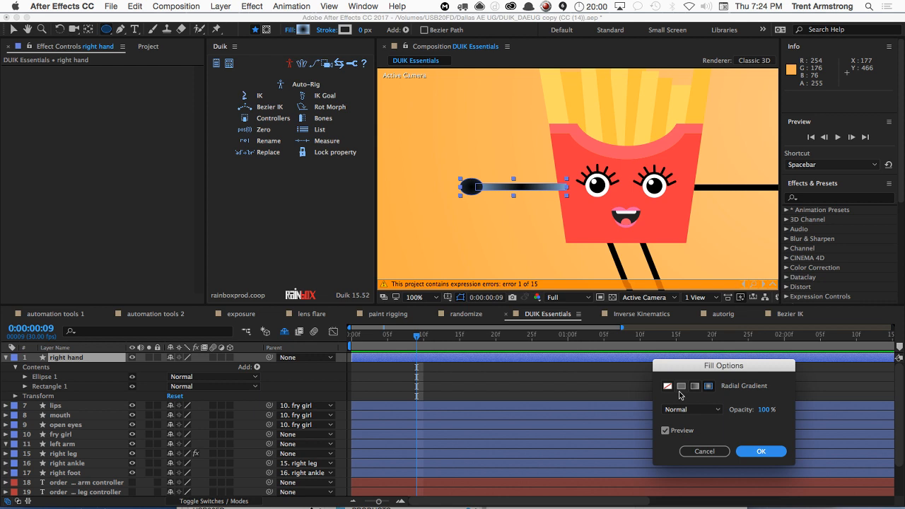
pyautogui.click(680, 386)
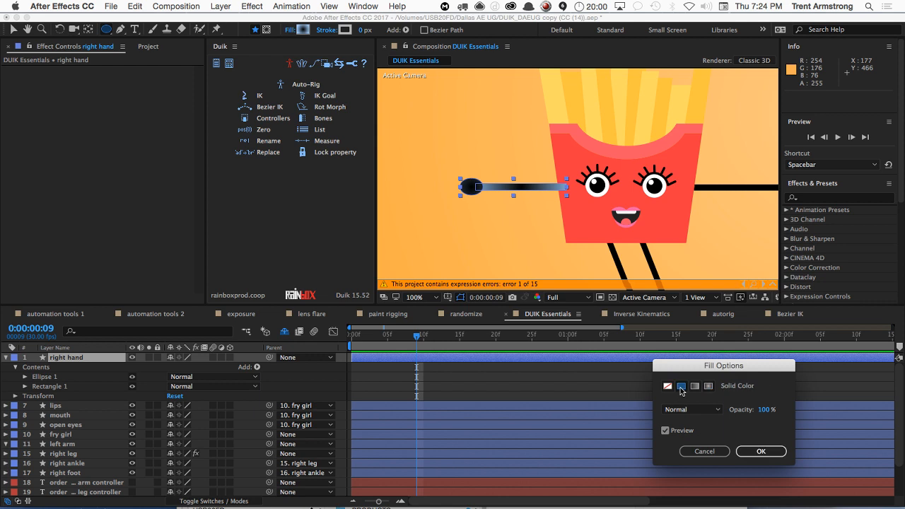
pyautogui.click(758, 453)
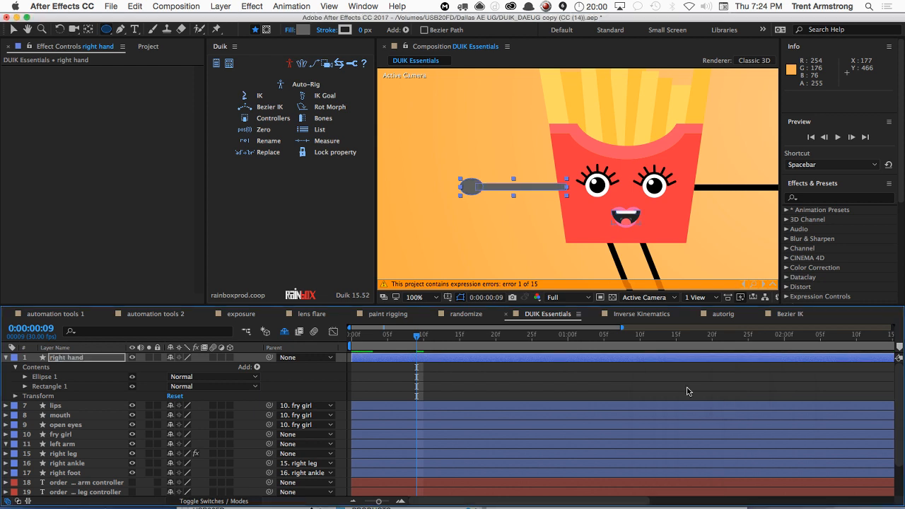
pyautogui.click(301, 31)
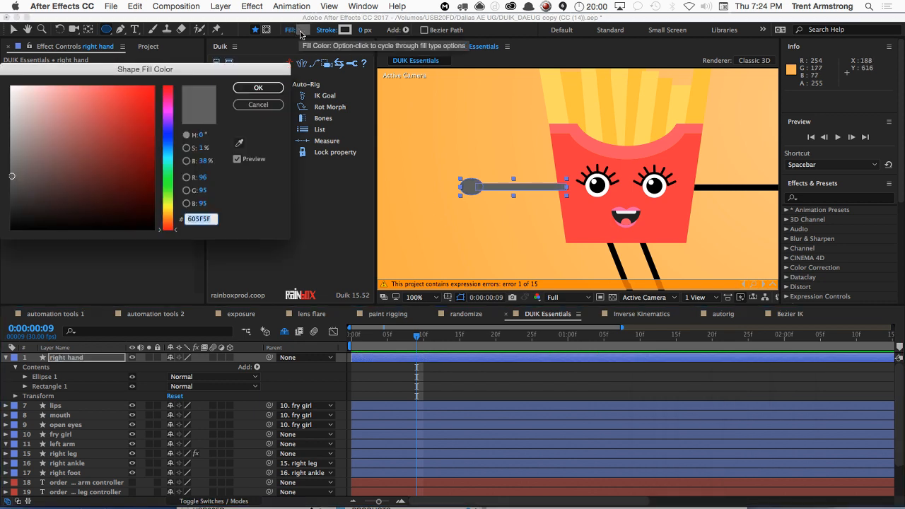
pyautogui.click(239, 145)
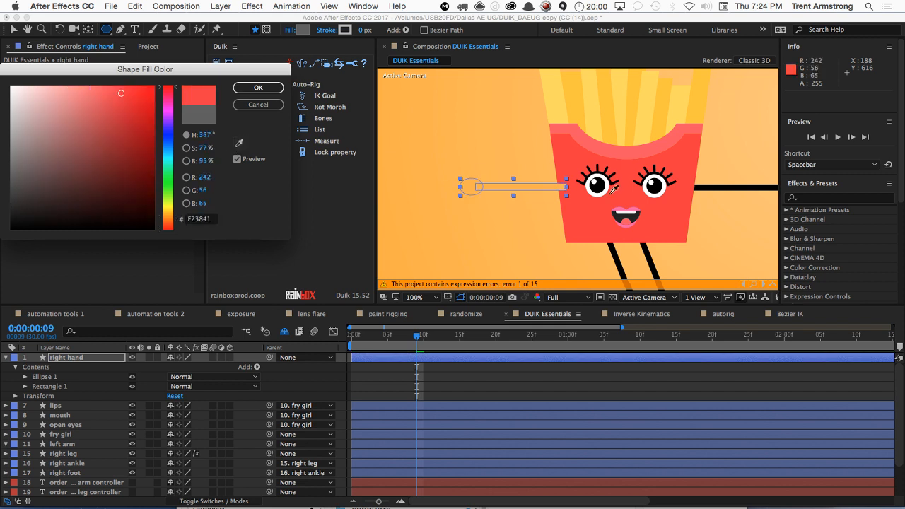
pyautogui.click(730, 191)
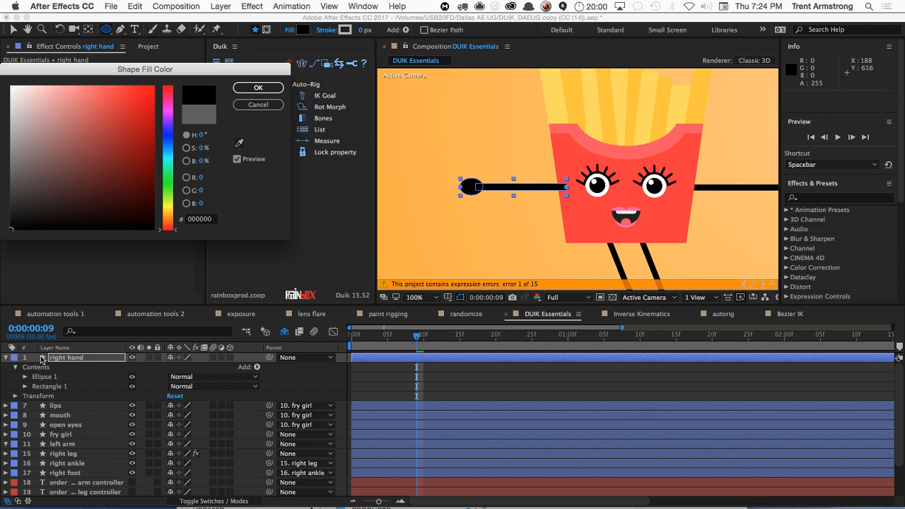
pyautogui.click(244, 90)
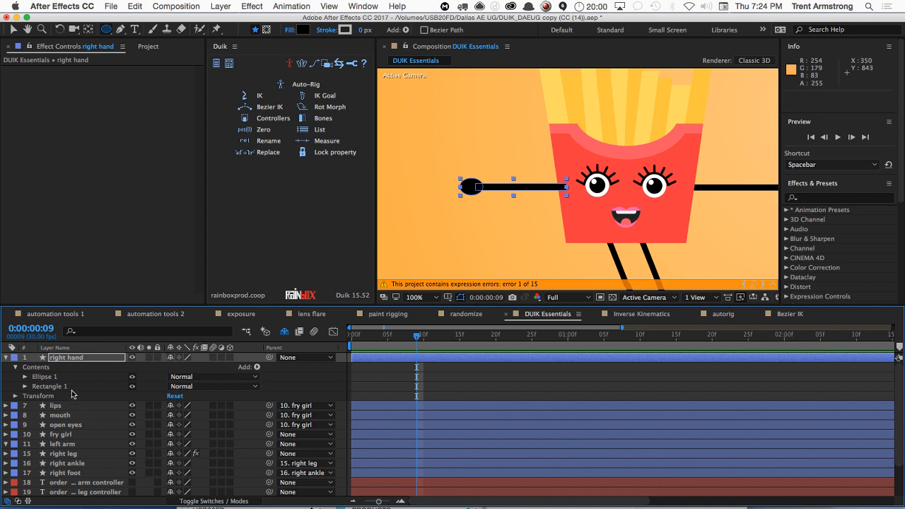
# Step: Place three puppet pins on the right hand layer: at the shoulder, at the elbow and on the hand
pyautogui.click(65, 359)
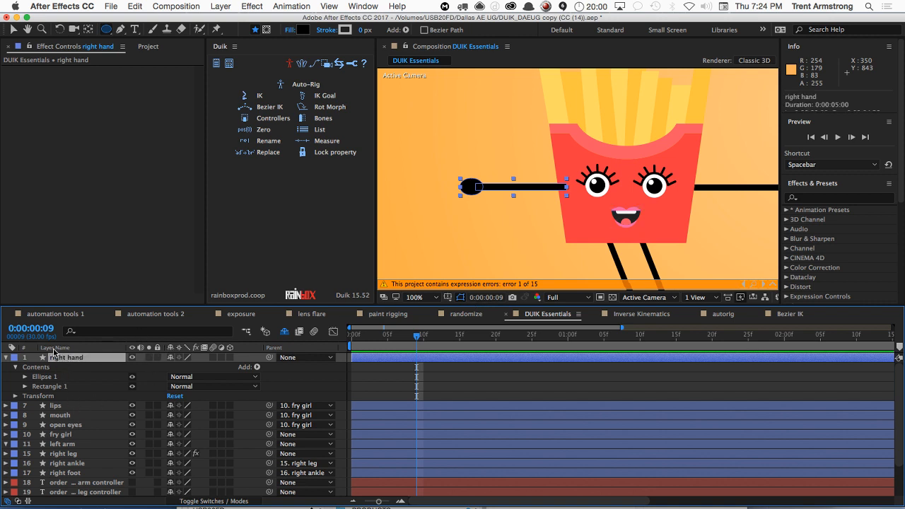
pyautogui.press('v')
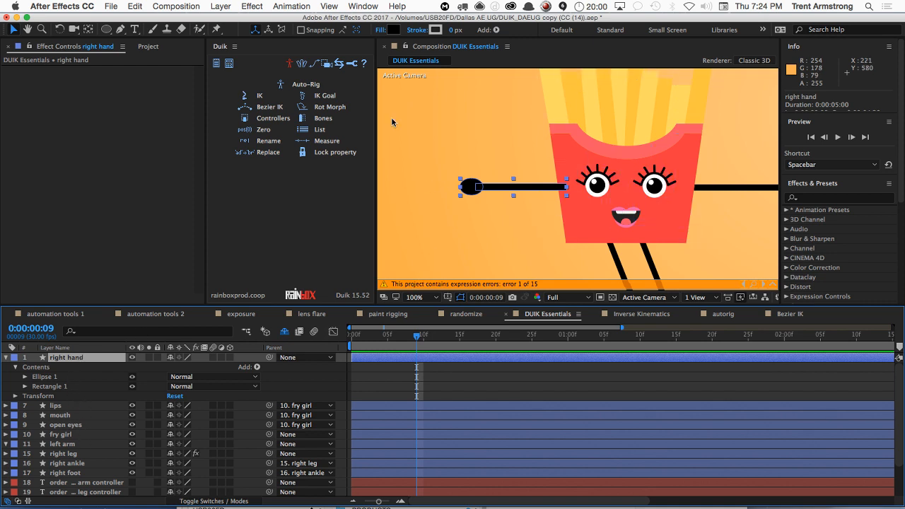
pyautogui.click(218, 31)
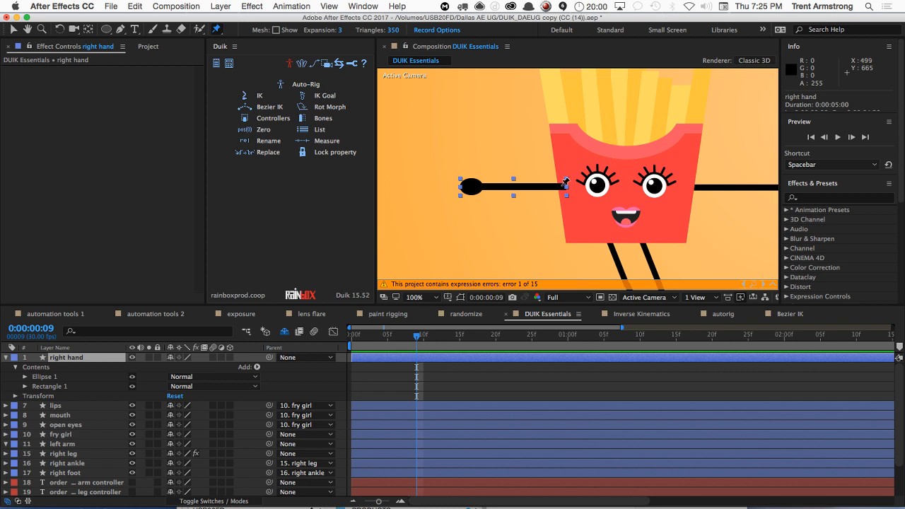
pyautogui.click(562, 186)
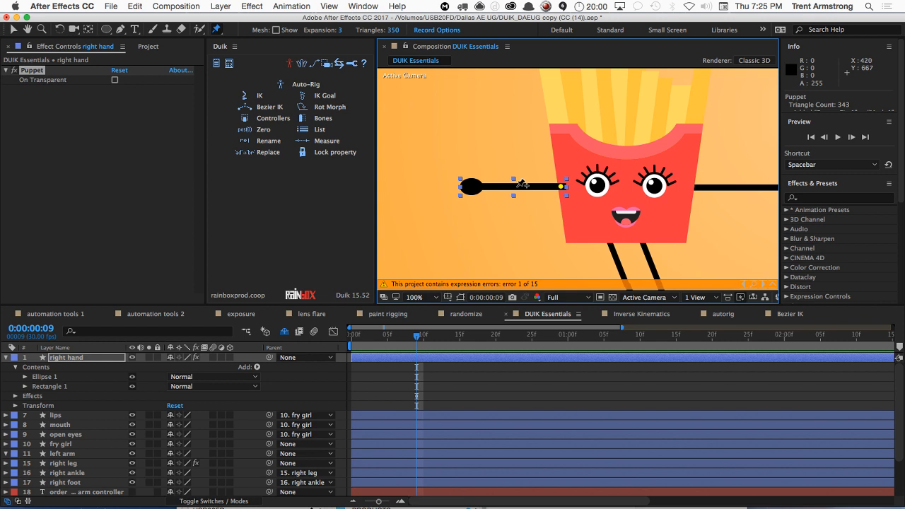
pyautogui.click(519, 186)
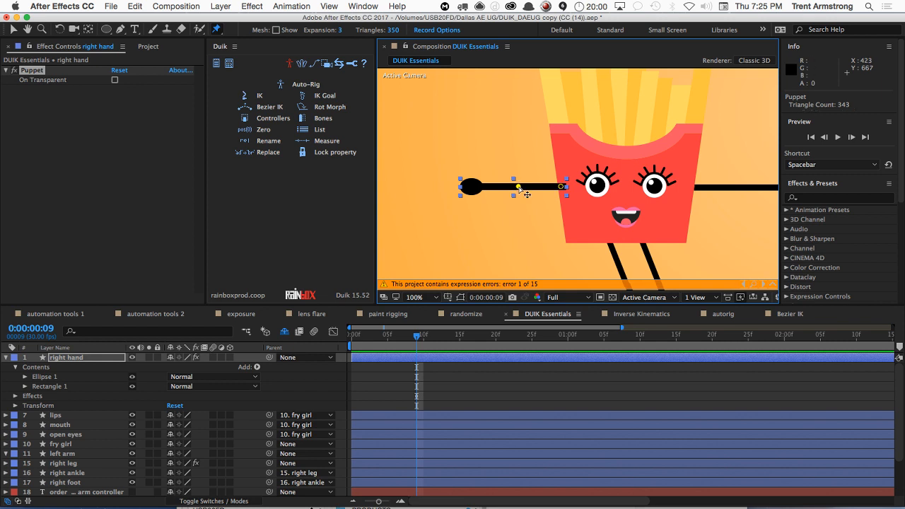
pyautogui.click(471, 186)
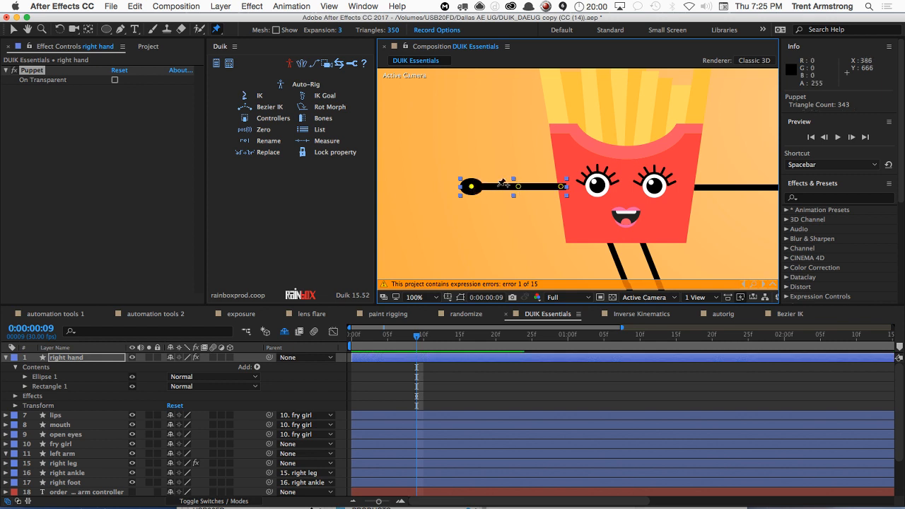
# Step: Reveal the pins under the right hand layer's Puppet mesh and rename the shoulder pin (Puppet Pin 1) "r_arm"
pyautogui.click(16, 396)
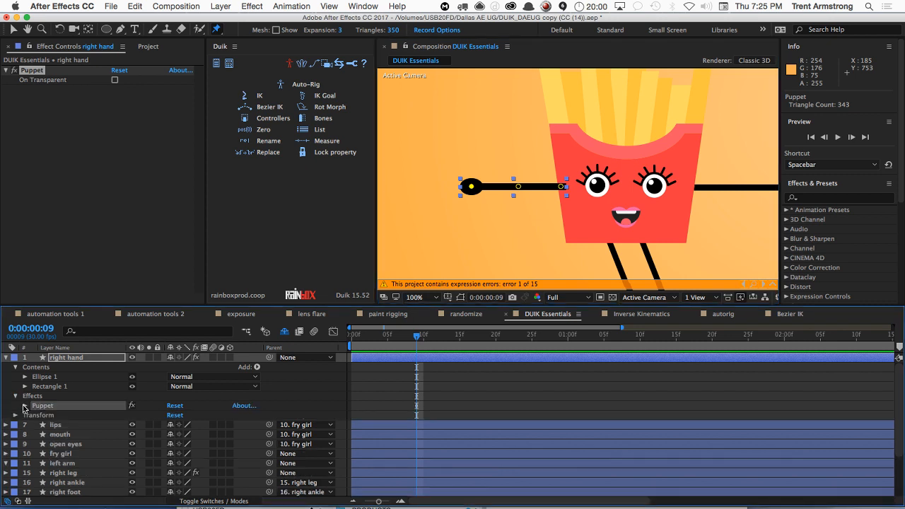
pyautogui.click(25, 405)
pyautogui.click(35, 424)
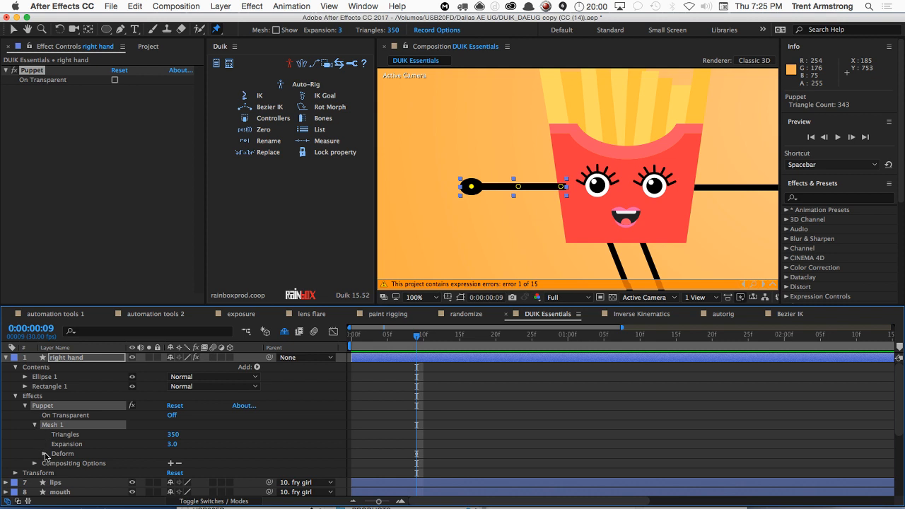
pyautogui.click(45, 453)
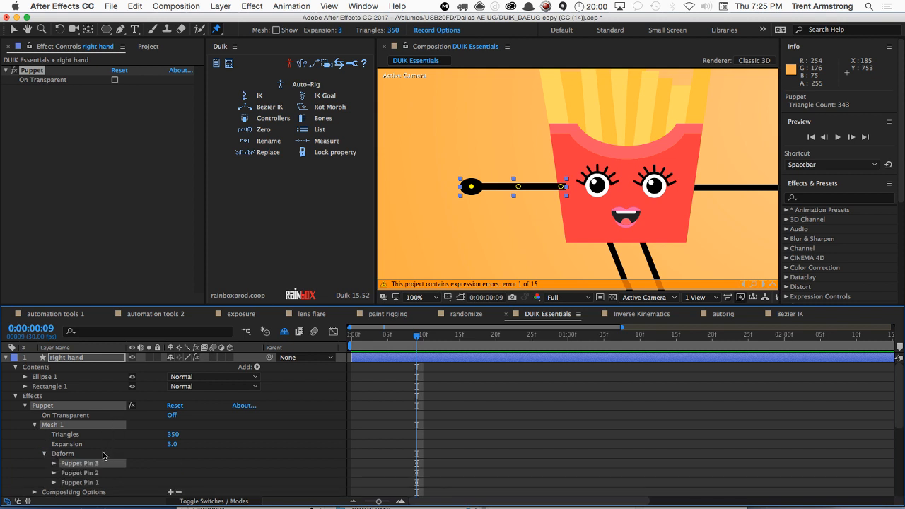
pyautogui.click(87, 483)
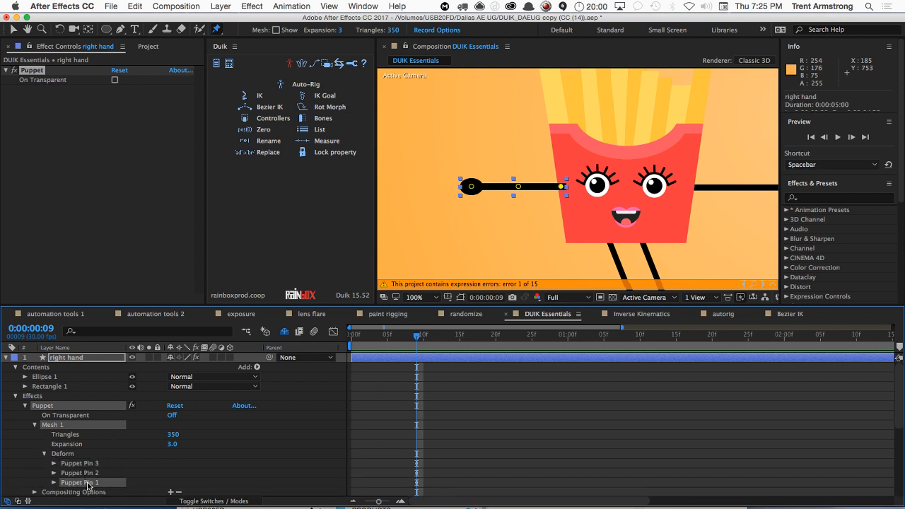
pyautogui.press('Return')
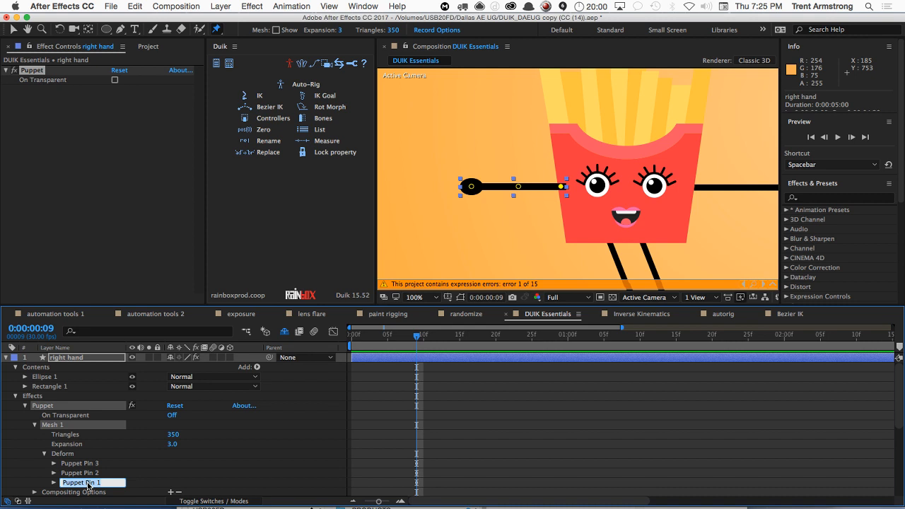
pyautogui.write('s')
pyautogui.press('Return')
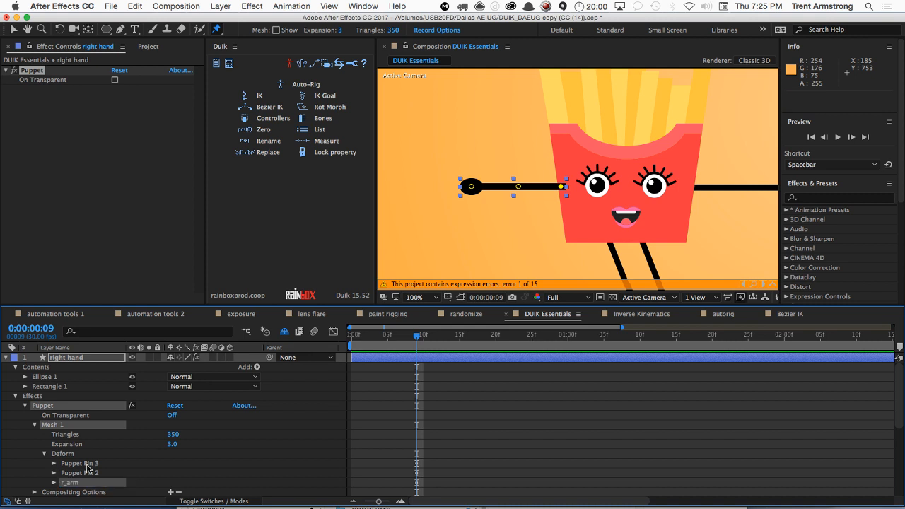
# Step: Rename Puppet Pin 2 as "r_elbow" and Puppet Pin 3 as "r_hand"
pyautogui.click(90, 473)
pyautogui.press('Return')
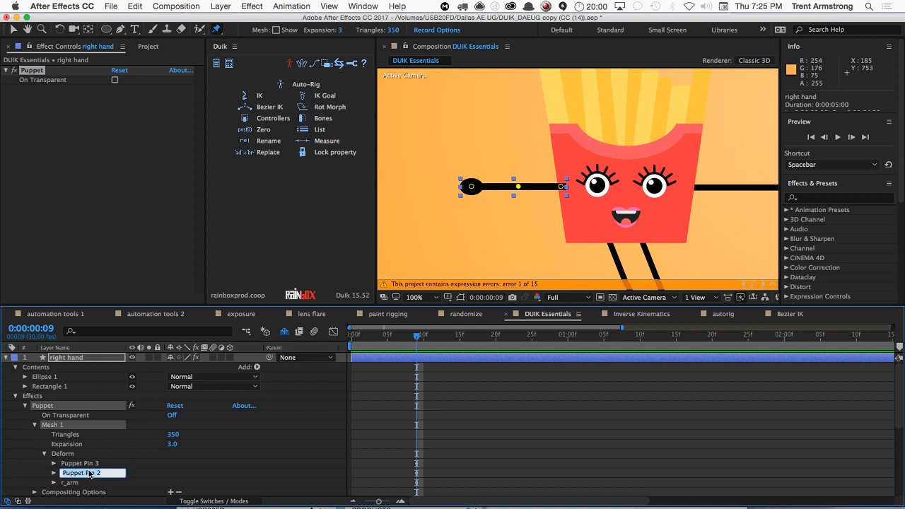
pyautogui.write('r')
pyautogui.write('_eblow')
pyautogui.press('Return')
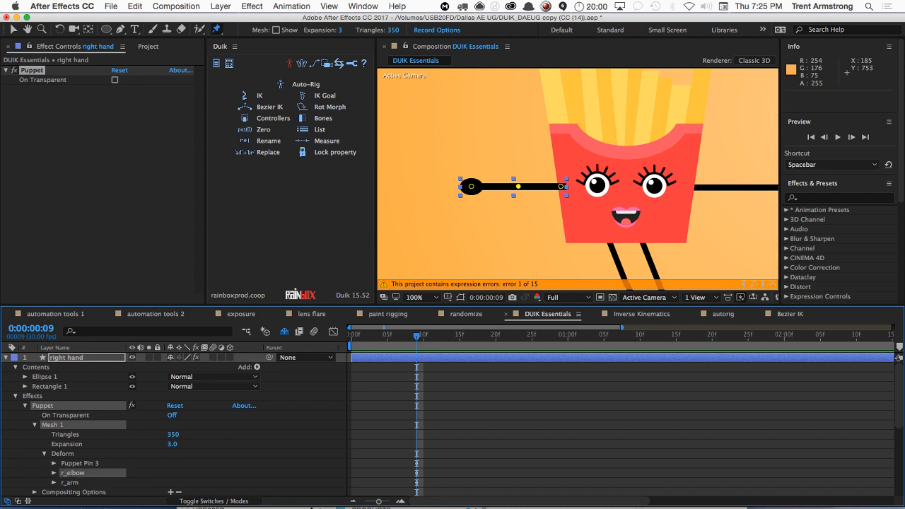
pyautogui.click(91, 465)
pyautogui.press('Return')
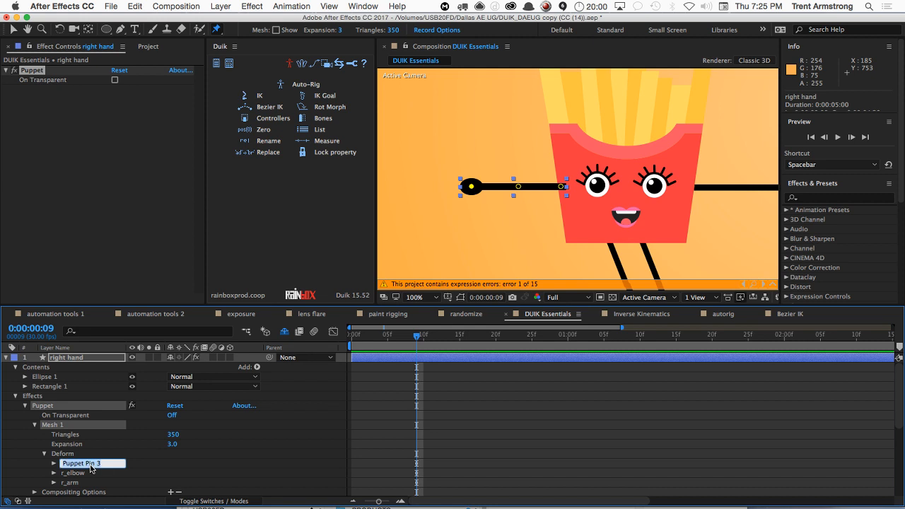
pyautogui.write('r_hand')
pyautogui.press('Return')
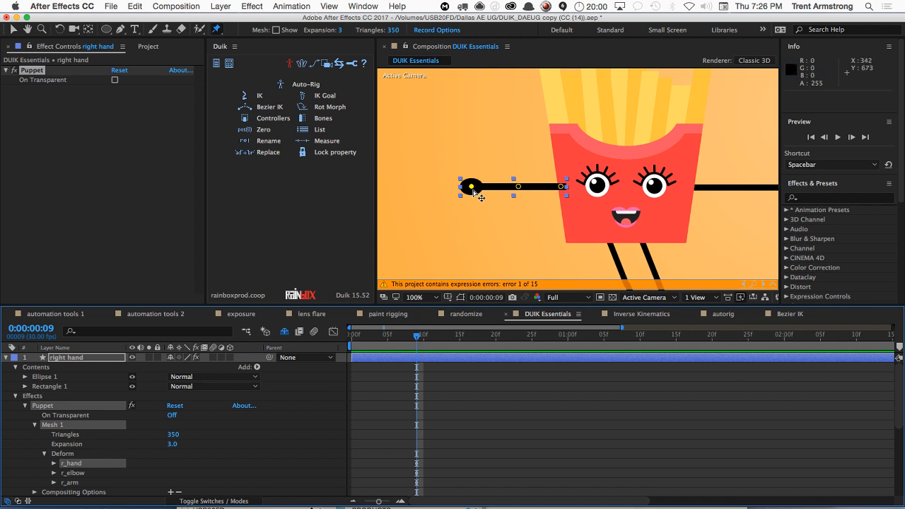
# Step: Create Duik bones from the r_hand, r_elbow and r_arm pins and collapse the right hand layer's properties
pyautogui.press('v')
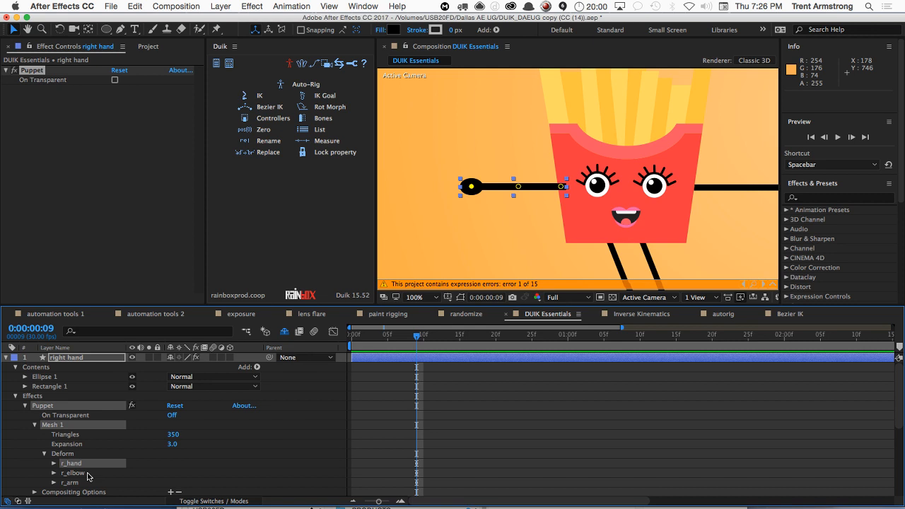
pyautogui.keyDown('shift'); pyautogui.click(84, 483); pyautogui.keyUp('shift')
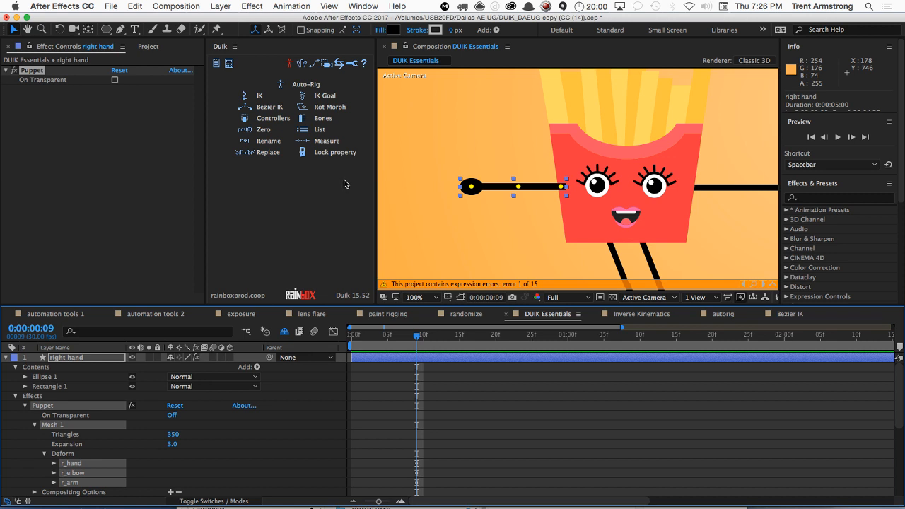
pyautogui.click(320, 123)
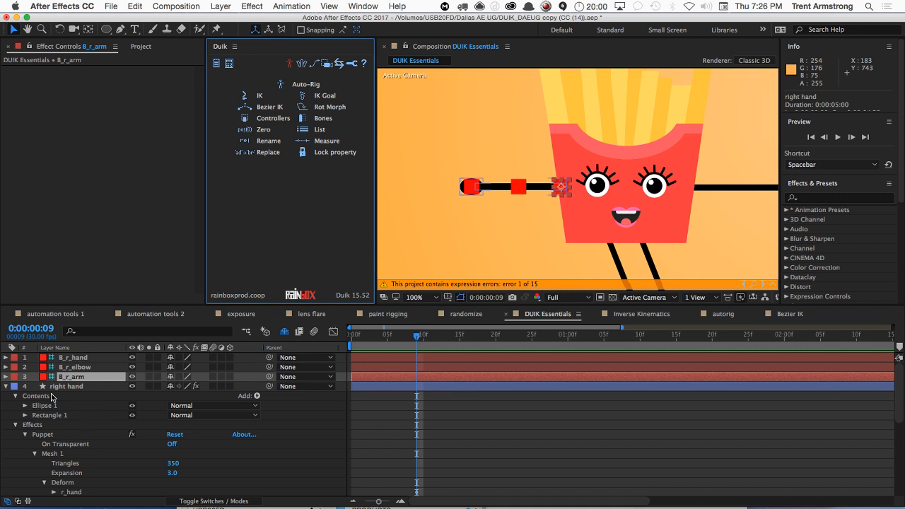
pyautogui.click(8, 387)
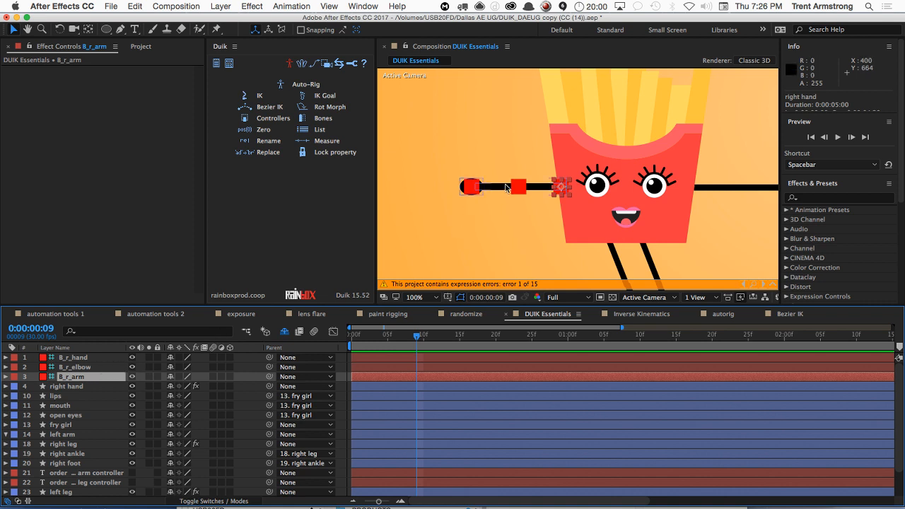
# Step: Create a medium white Duik controller for the hand bone with rotation, X position and Y position enabled
pyautogui.click(78, 357)
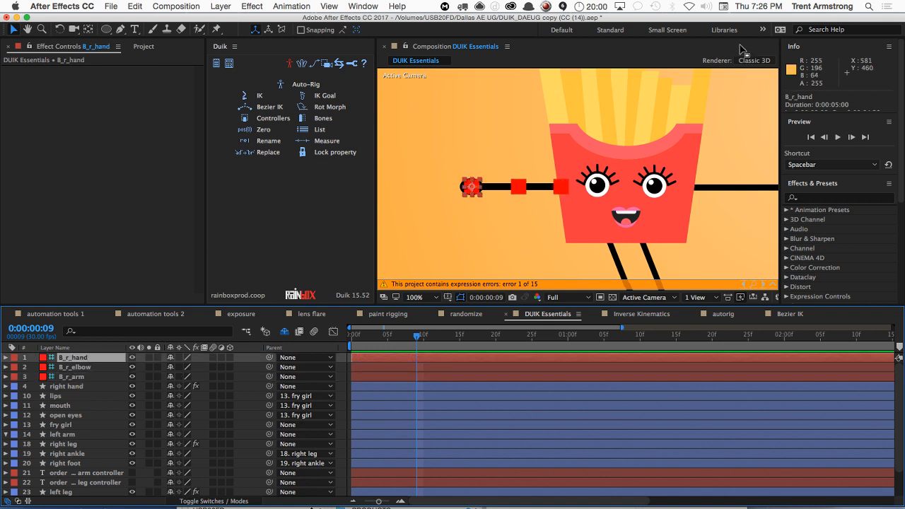
pyautogui.click(243, 119)
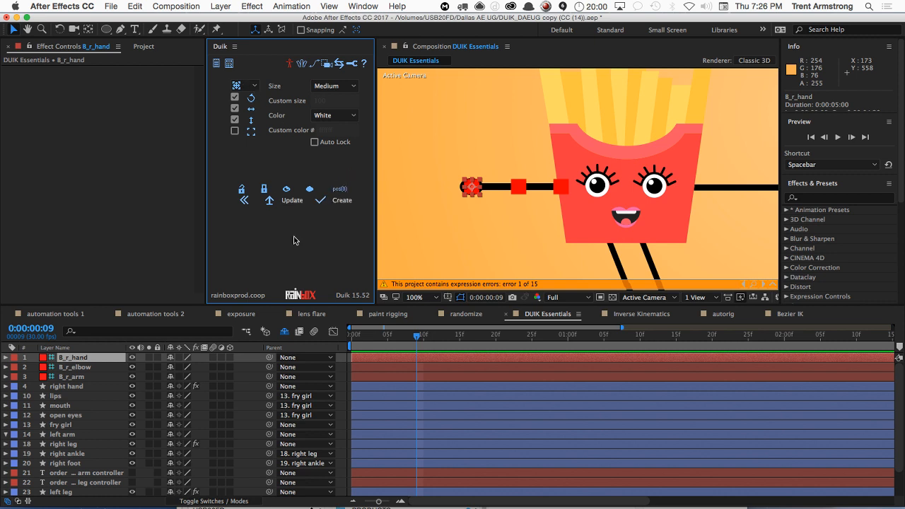
pyautogui.click(246, 203)
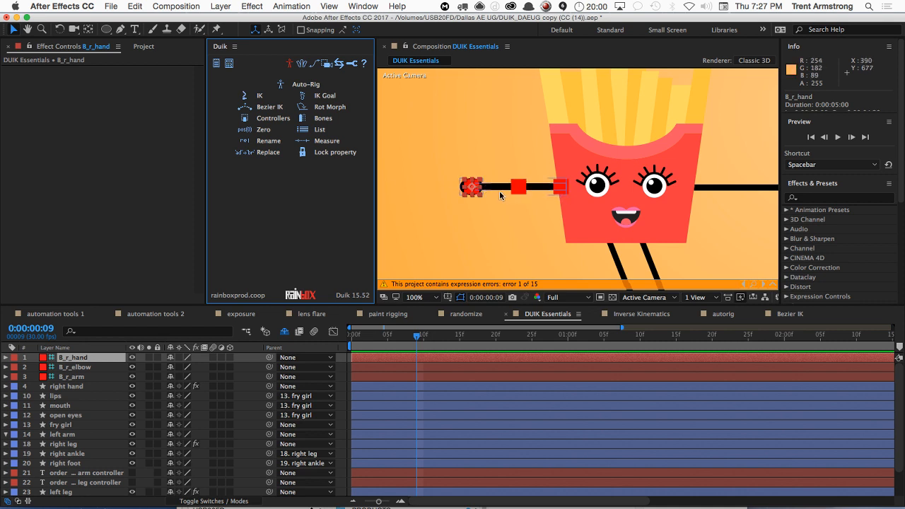
pyautogui.click(269, 118)
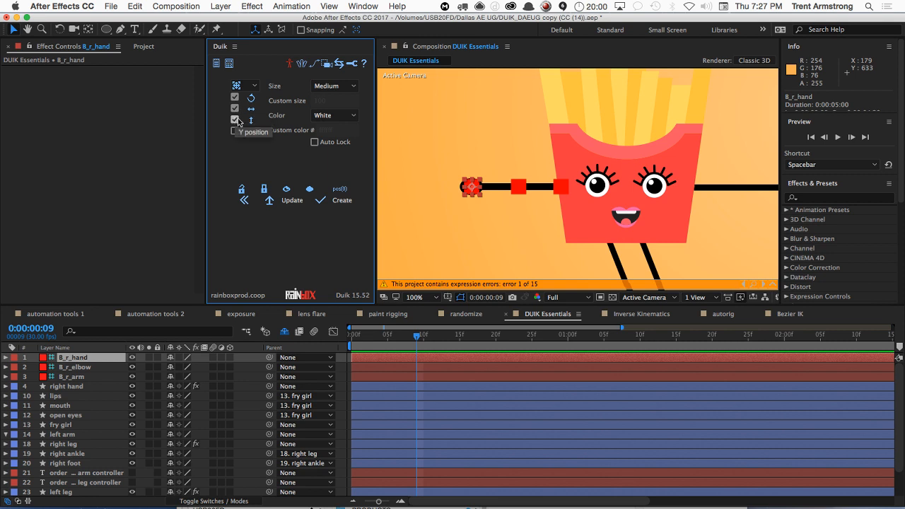
pyautogui.click(323, 202)
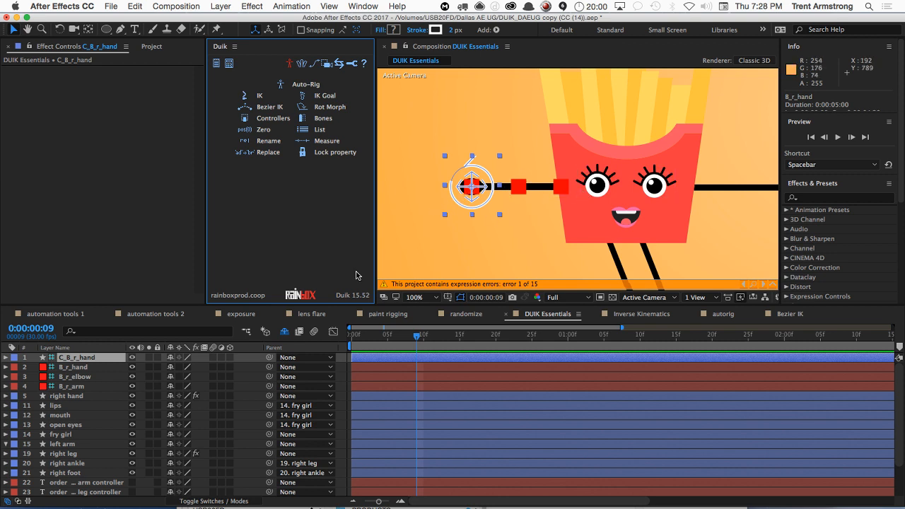
# Step: Create a 2-Layer IK & Goal rig from the hand, elbow and arm bones with the hand controller, without locking and shying the layers
pyautogui.click(101, 368)
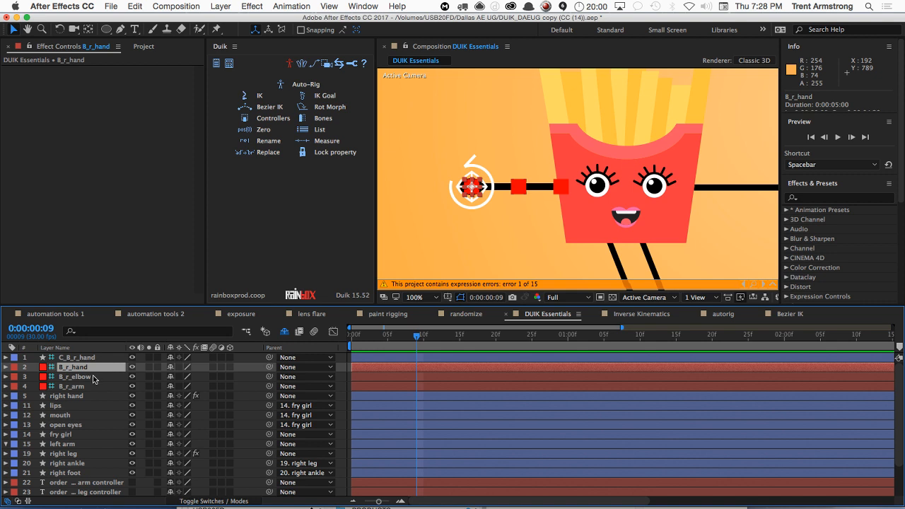
pyautogui.keyDown('shift'); pyautogui.click(93, 377); pyautogui.keyUp('shift')
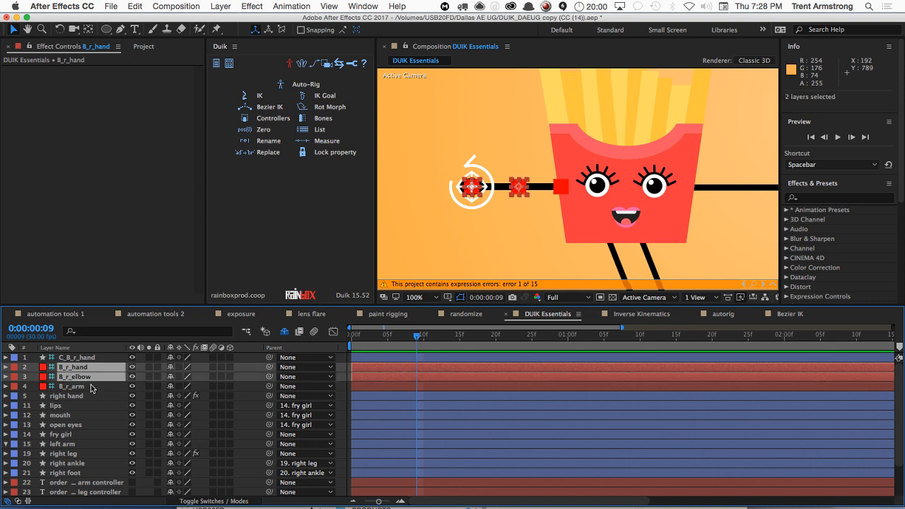
pyautogui.keyDown('shift'); pyautogui.click(91, 387); pyautogui.keyUp('shift')
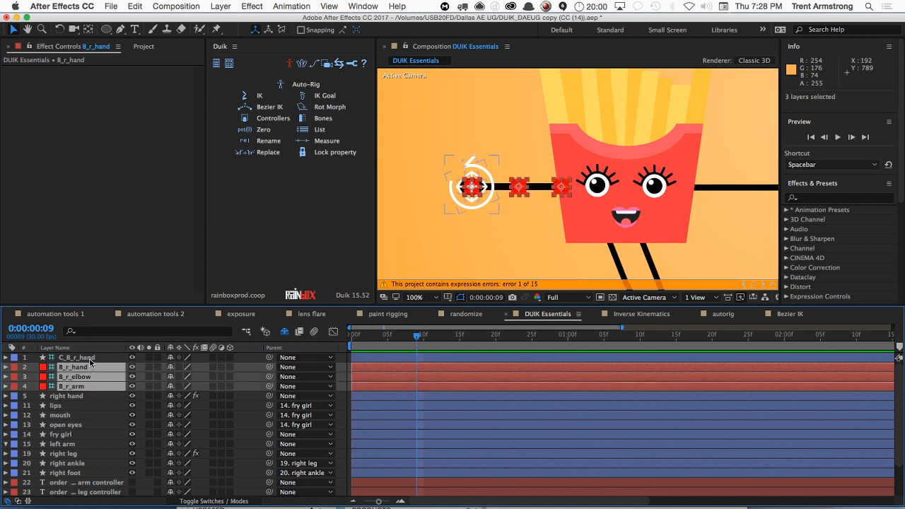
pyautogui.keyDown('shift'); pyautogui.click(91, 359); pyautogui.keyUp('shift')
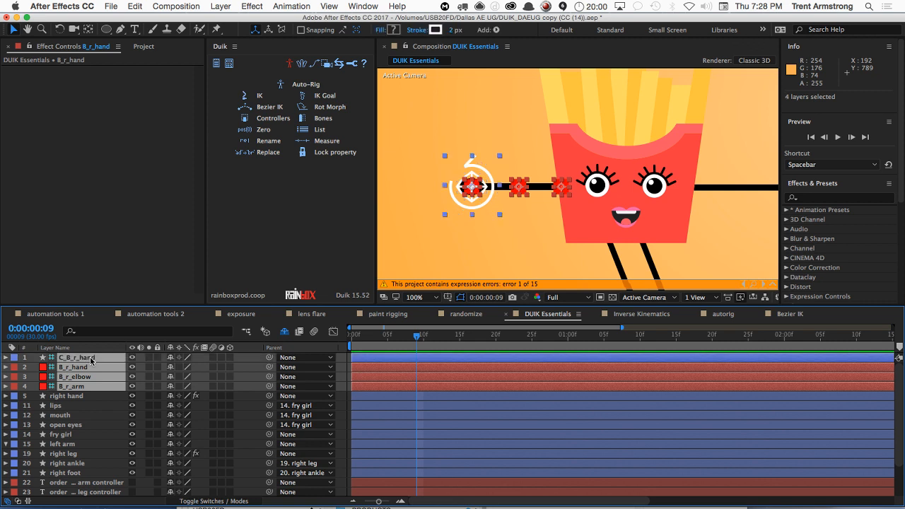
pyautogui.click(260, 96)
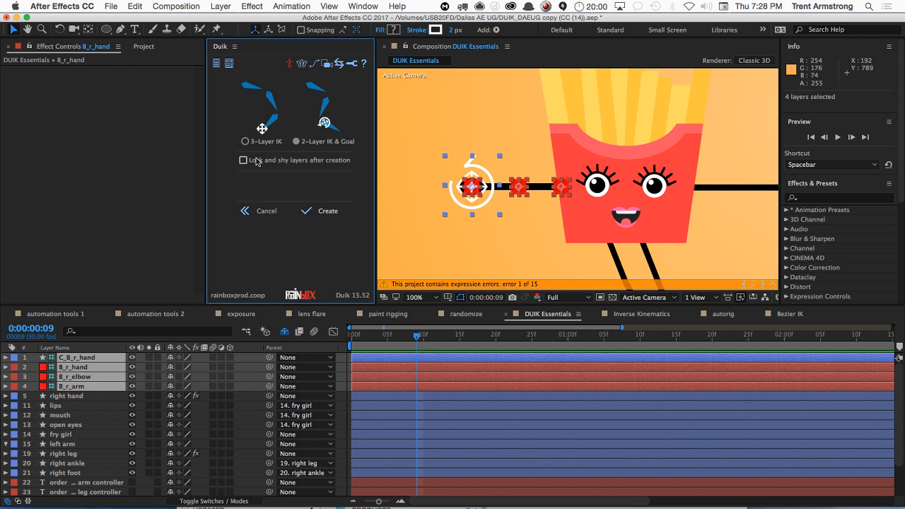
pyautogui.click(247, 211)
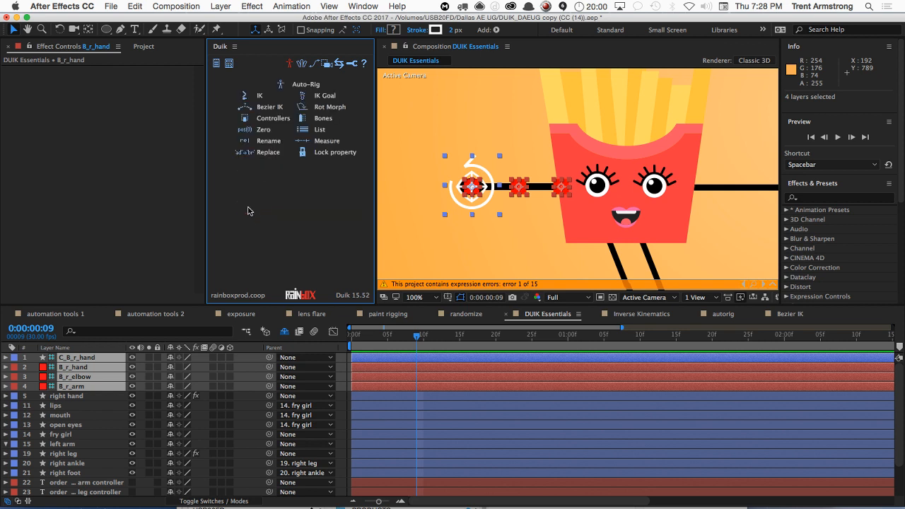
pyautogui.click(259, 99)
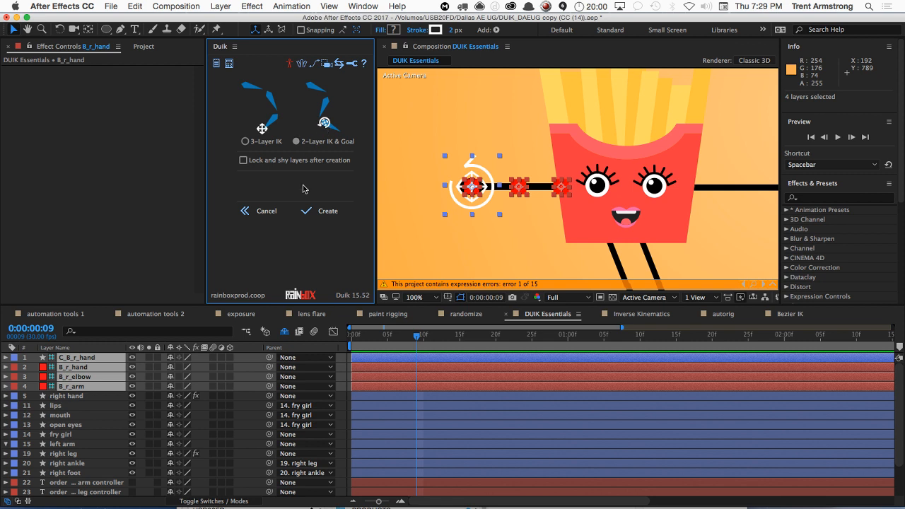
pyautogui.click(321, 210)
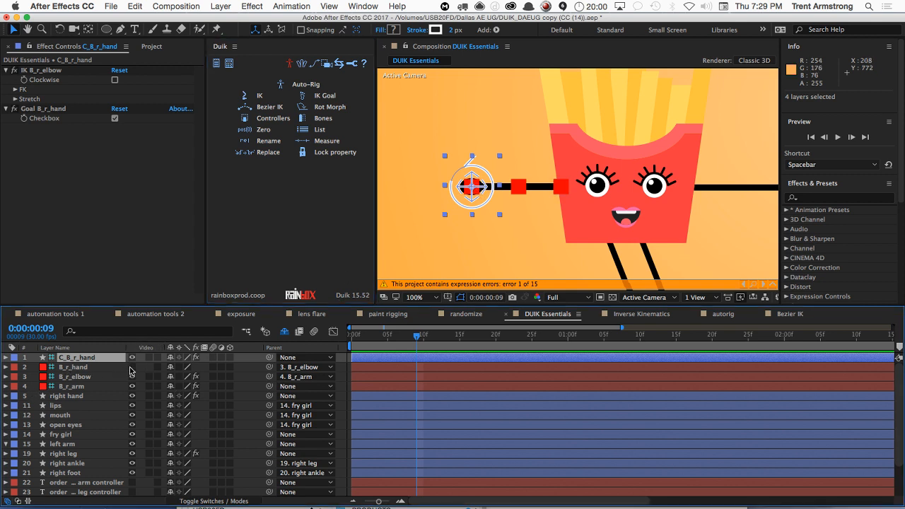
# Step: Turn off the visibility of the three right arm bone layers and shy them out of the timeline
pyautogui.moveTo(131, 367); pyautogui.dragTo(131, 386)
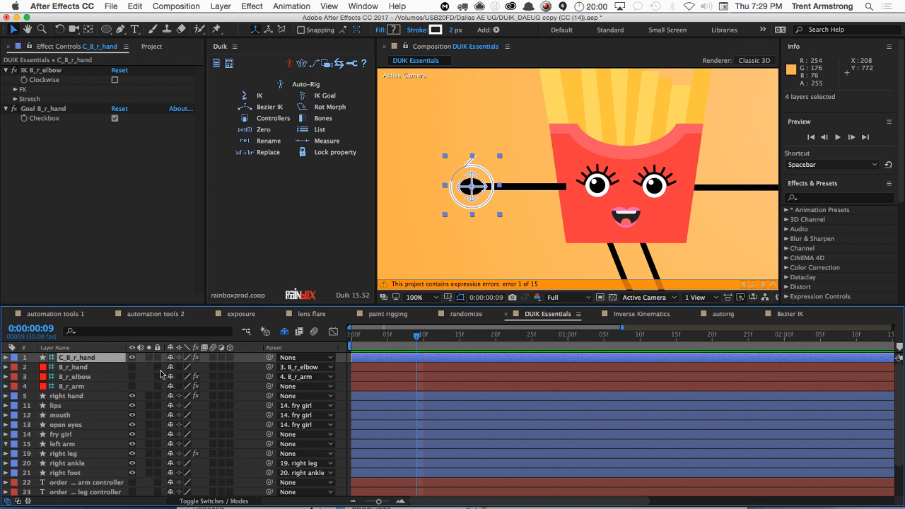
pyautogui.click(170, 366)
pyautogui.click(170, 368)
pyautogui.click(170, 367)
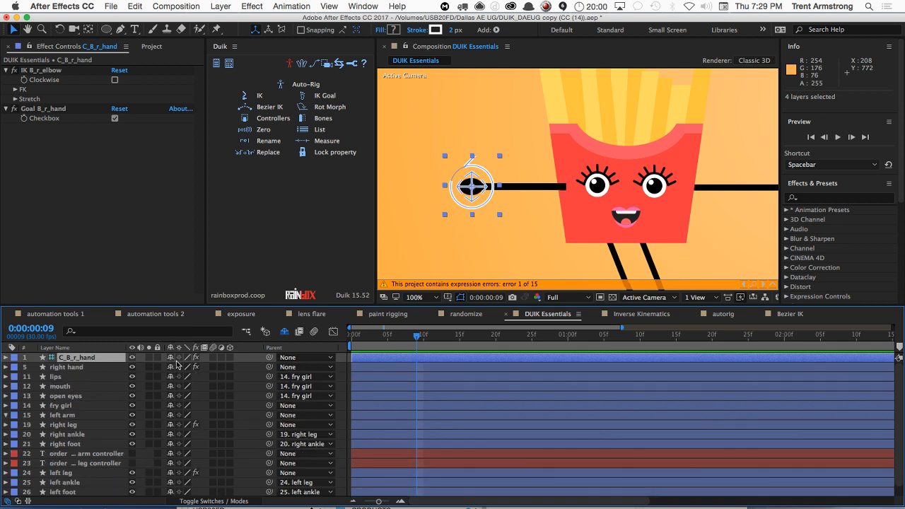
# Step: Lower the right hand controller slightly and move the right hand layer directly below the fry girl layer in the layer stack
pyautogui.moveTo(467, 196); pyautogui.dragTo(476, 212)
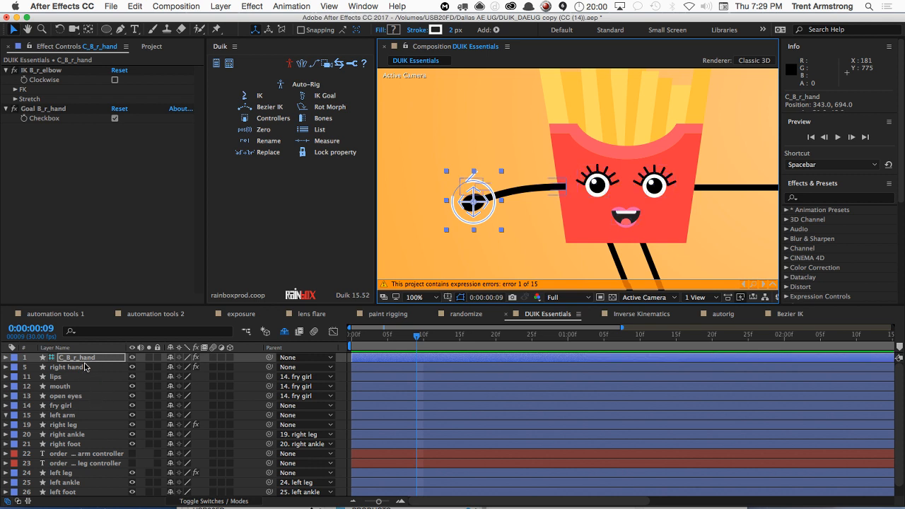
pyautogui.moveTo(85, 366); pyautogui.dragTo(84, 415)
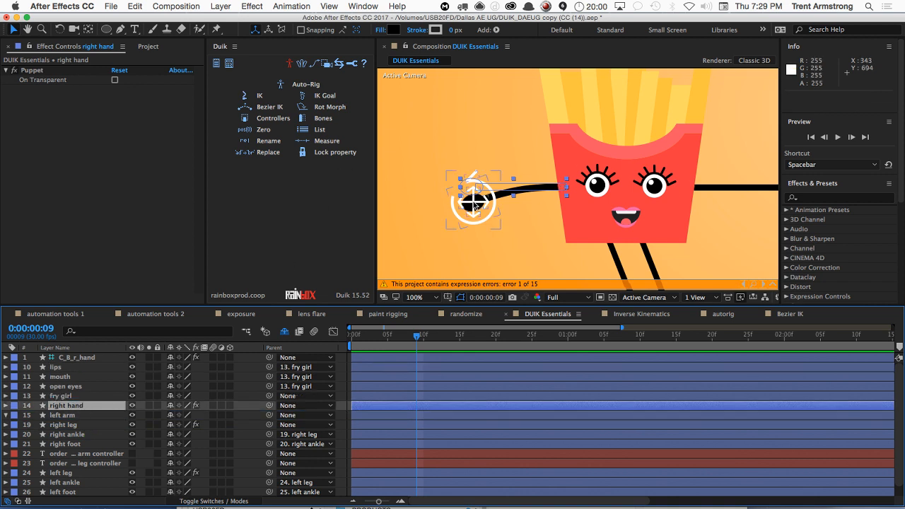
# Step: Test the right arm's bend by moving the C_B_r_hand controller around, leaving it inward and lower at about 376, 712
pyautogui.moveTo(475, 205); pyautogui.dragTo(477, 196)
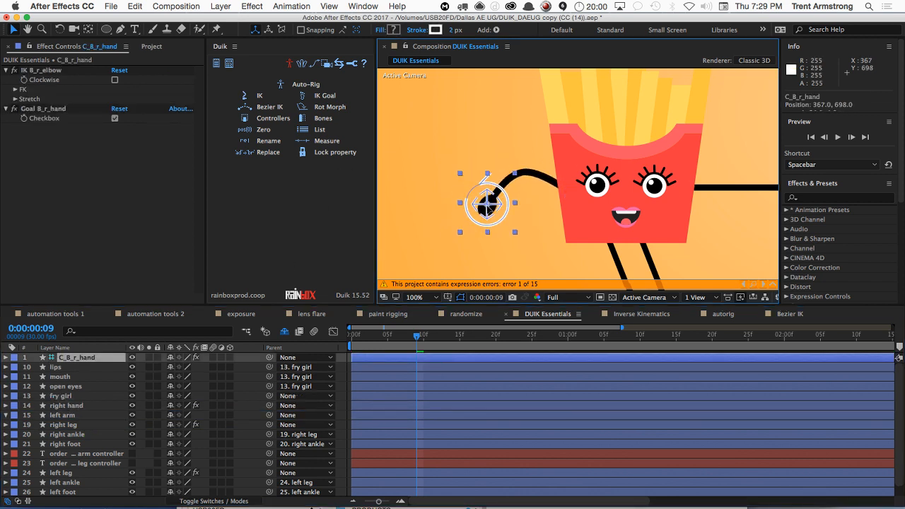
pyautogui.moveTo(487, 208)
pyautogui.mouseDown()
pyautogui.moveTo(476, 174)
pyautogui.moveTo(484, 208)
pyautogui.mouseUp()
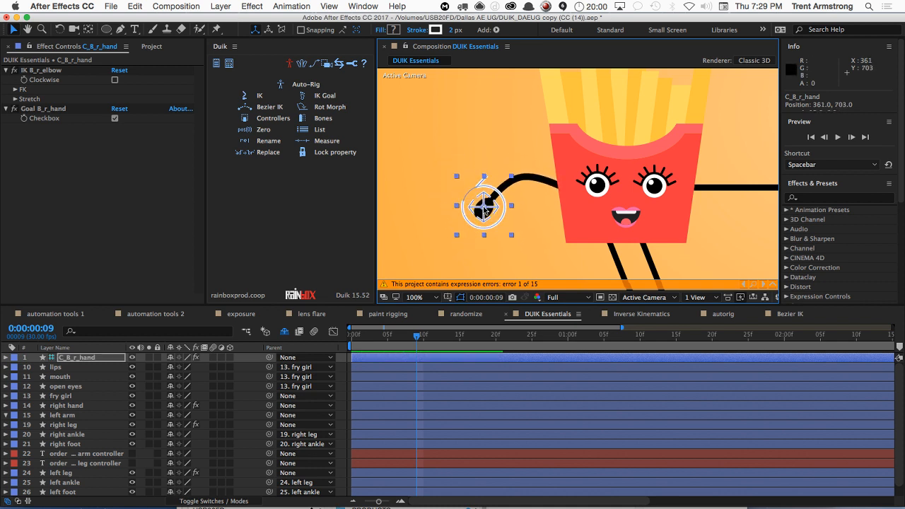
pyautogui.moveTo(483, 208); pyautogui.dragTo(480, 196)
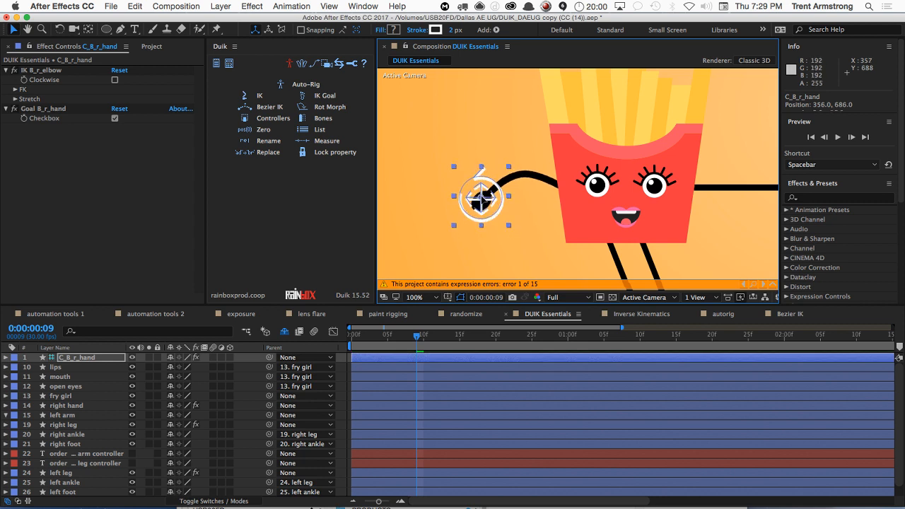
pyautogui.moveTo(481, 220)
pyautogui.mouseDown()
pyautogui.moveTo(472, 205)
pyautogui.moveTo(492, 211)
pyautogui.mouseUp()
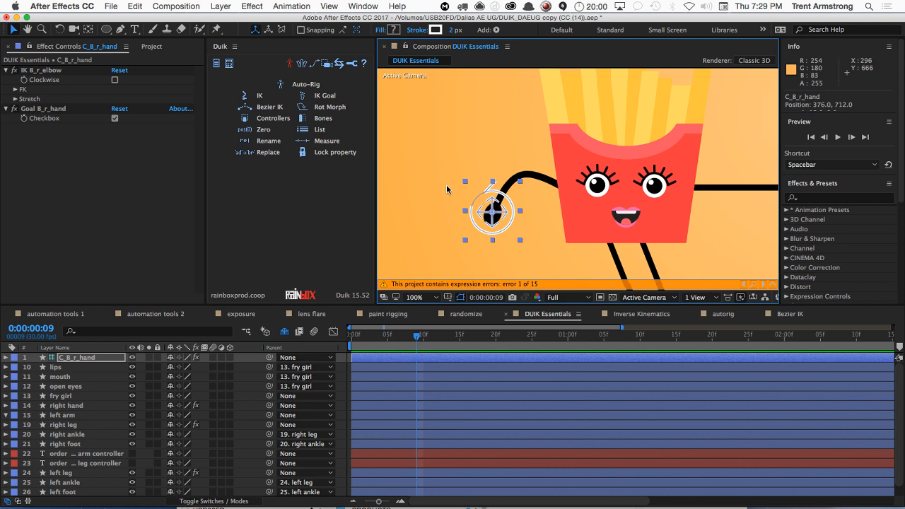
# Step: Turn on Clockwise in the controller's IK B_r_elbow effect and raise the hand controller to about 351, 641
pyautogui.click(100, 359)
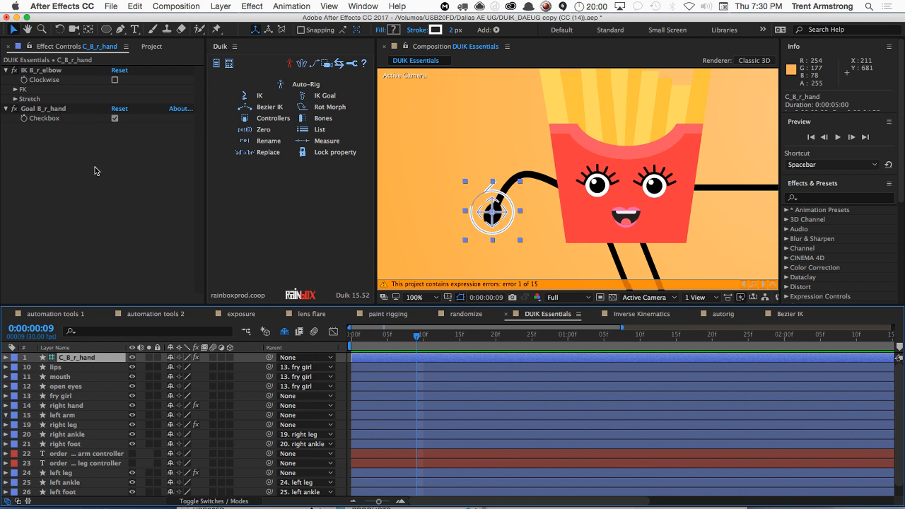
pyautogui.click(116, 80)
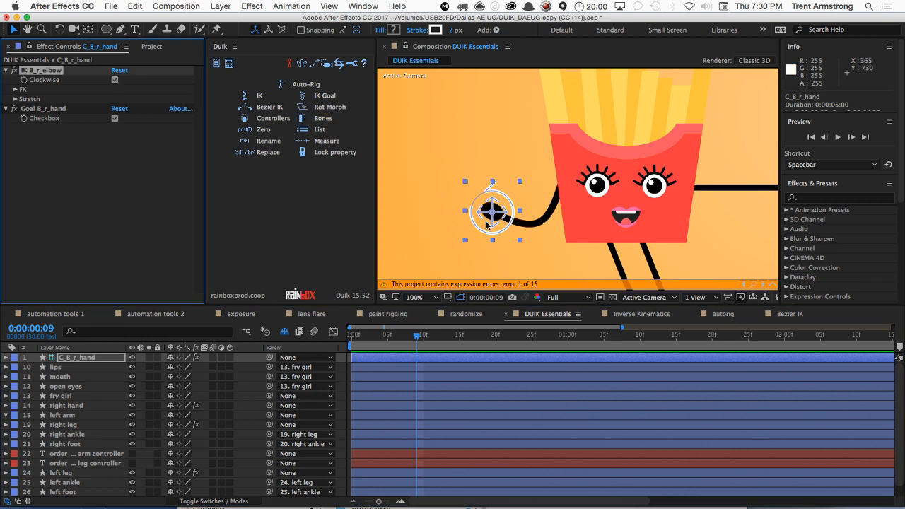
pyautogui.moveTo(490, 217); pyautogui.dragTo(478, 171)
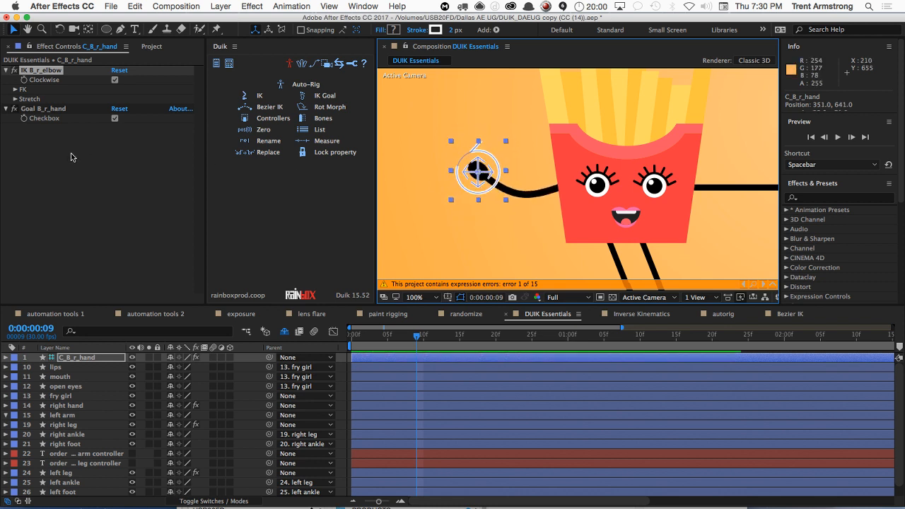
# Step: Turn off Auto-Stretch in the IK B_r_elbow effect's stretch settings and move the hand controller inward to about 379, 654
pyautogui.click(15, 89)
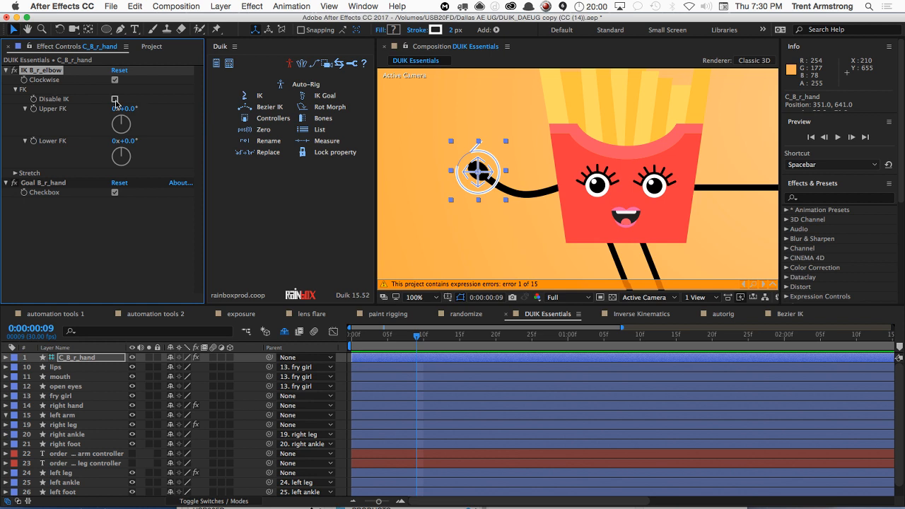
pyautogui.click(16, 89)
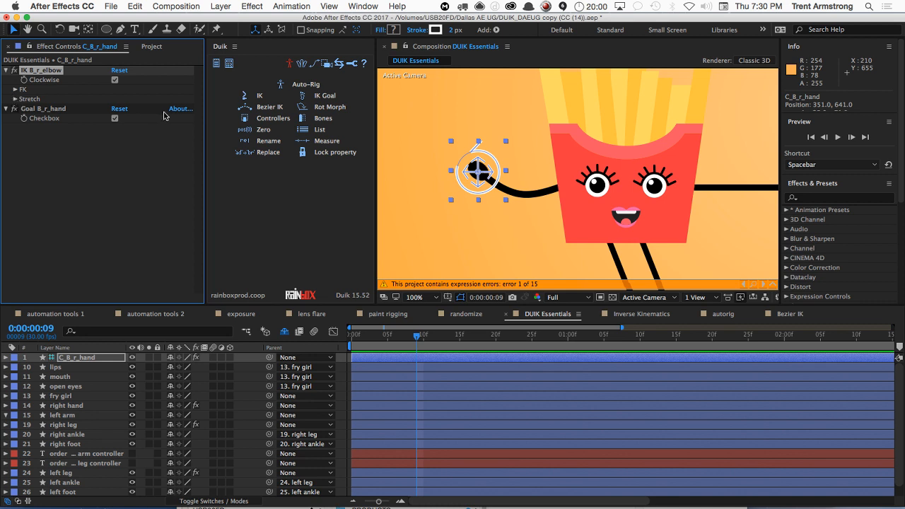
pyautogui.click(15, 100)
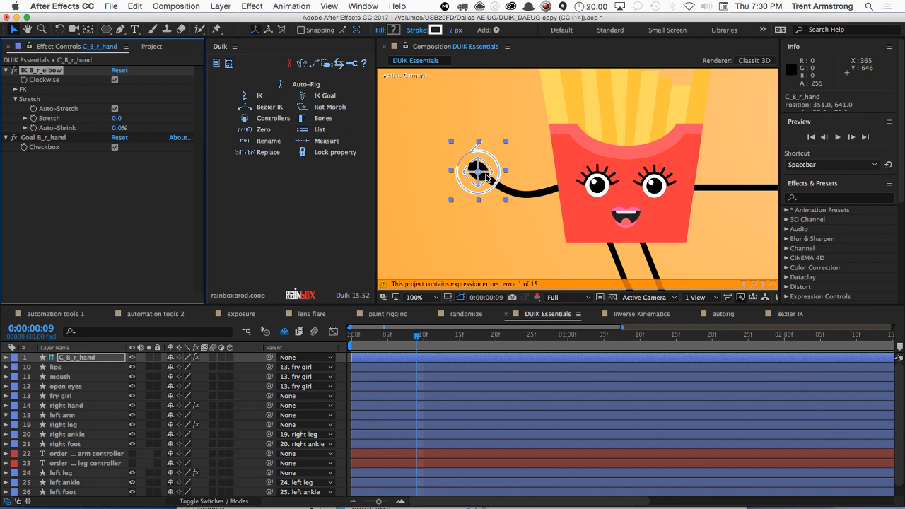
pyautogui.moveTo(477, 177)
pyautogui.mouseDown()
pyautogui.moveTo(429, 189)
pyautogui.moveTo(424, 225)
pyautogui.moveTo(433, 161)
pyautogui.moveTo(478, 167)
pyautogui.moveTo(493, 183)
pyautogui.mouseUp()
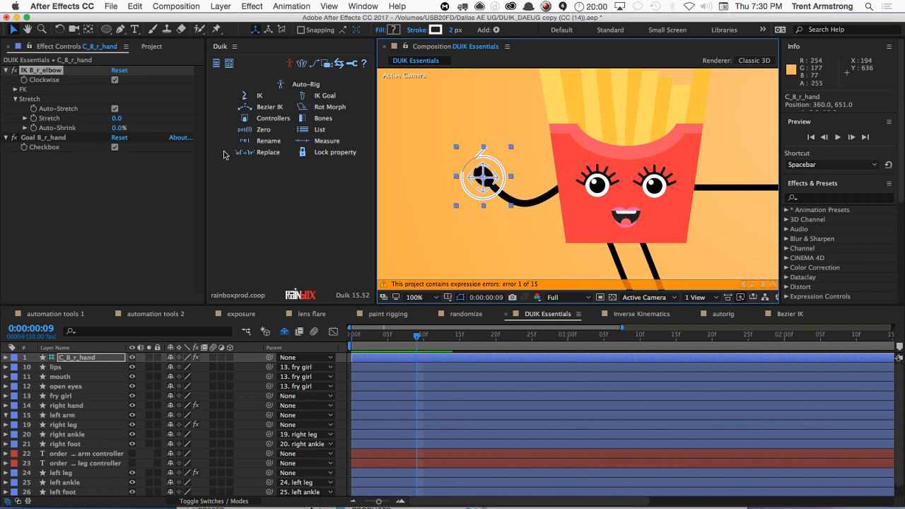
pyautogui.click(115, 108)
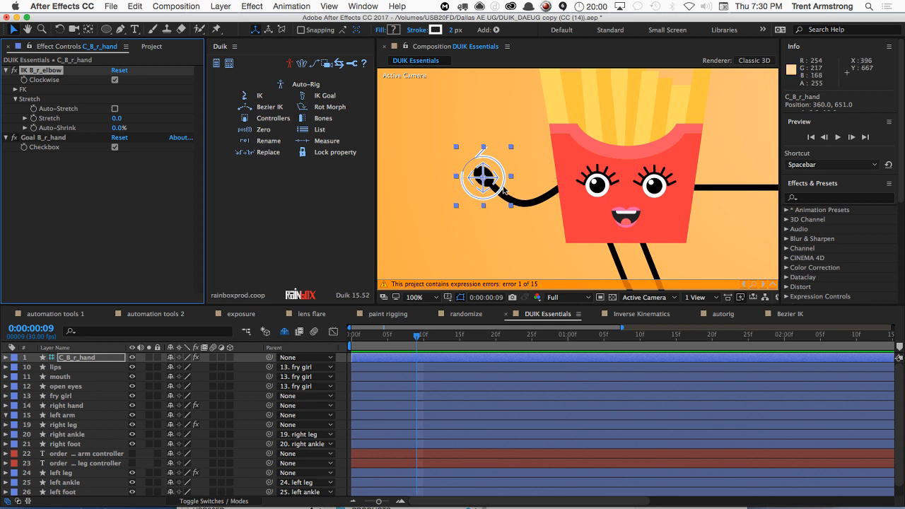
pyautogui.moveTo(493, 186)
pyautogui.mouseDown()
pyautogui.moveTo(441, 182)
pyautogui.moveTo(481, 183)
pyautogui.moveTo(467, 202)
pyautogui.moveTo(487, 212)
pyautogui.moveTo(513, 205)
pyautogui.moveTo(500, 194)
pyautogui.moveTo(440, 200)
pyautogui.moveTo(503, 191)
pyautogui.moveTo(520, 198)
pyautogui.moveTo(497, 187)
pyautogui.mouseUp()
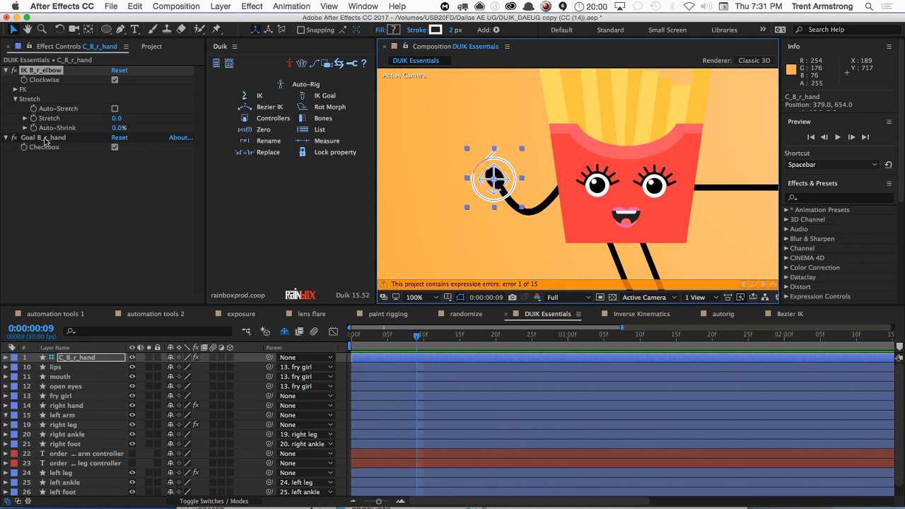
# Step: Reveal the hand controller's rotation, try rotating it to -30° with the Goal effect enabled, and undo the rotation
pyautogui.click(115, 147)
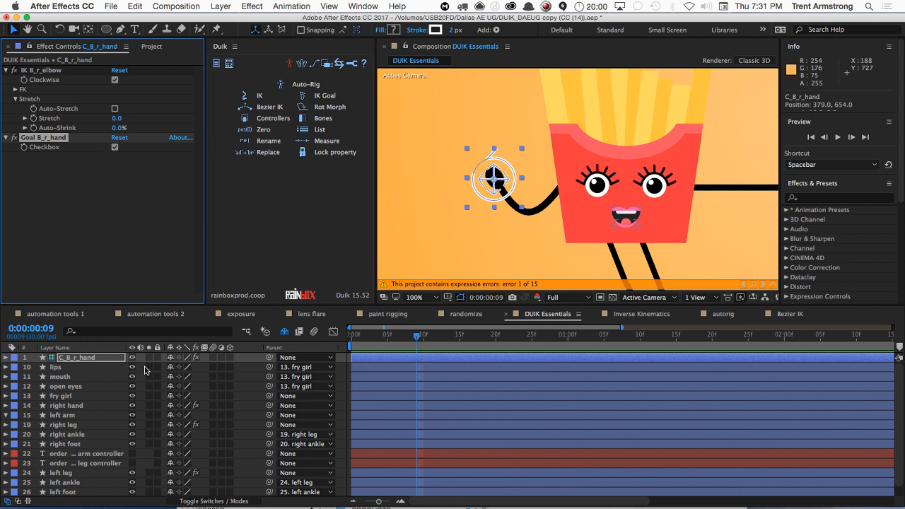
pyautogui.press('r')
pyautogui.moveTo(188, 368); pyautogui.dragTo(180, 373)
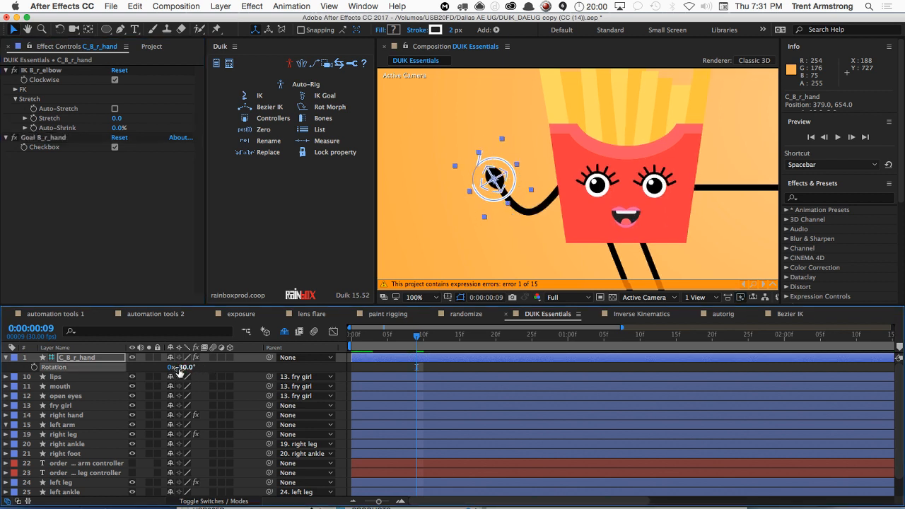
pyautogui.press('super+z')
# Step: Turn off the Goal B_r_hand checkbox and straighten the right arm by moving the controller outward to about 339, 670
pyautogui.click(115, 148)
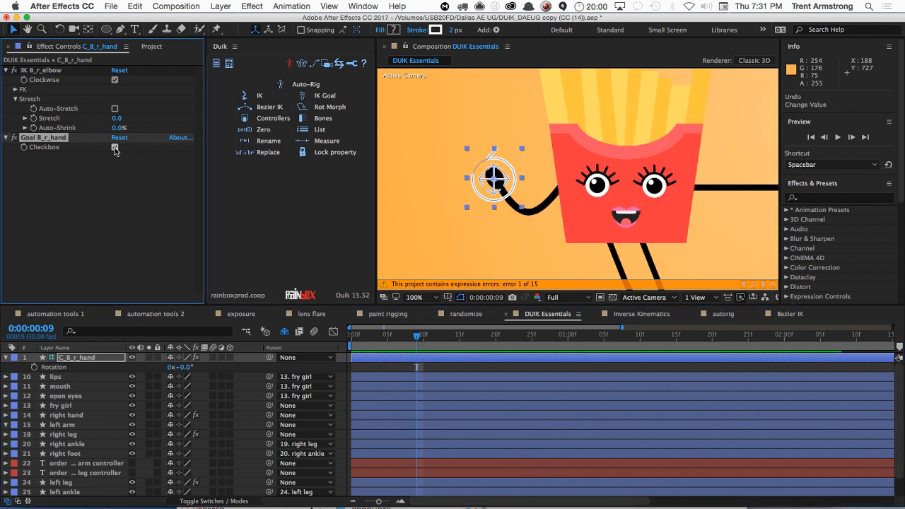
pyautogui.moveTo(181, 368); pyautogui.dragTo(185, 371)
pyautogui.press('super+z')
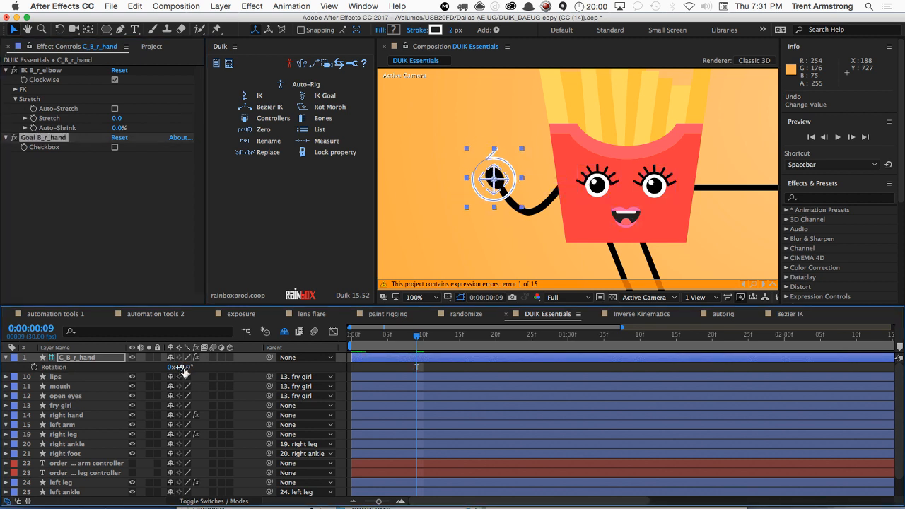
pyautogui.moveTo(506, 185); pyautogui.dragTo(487, 192)
# Step: Place three puppet pins on the left arm layer, at the shoulder, the elbow and the hand
pyautogui.press('space')
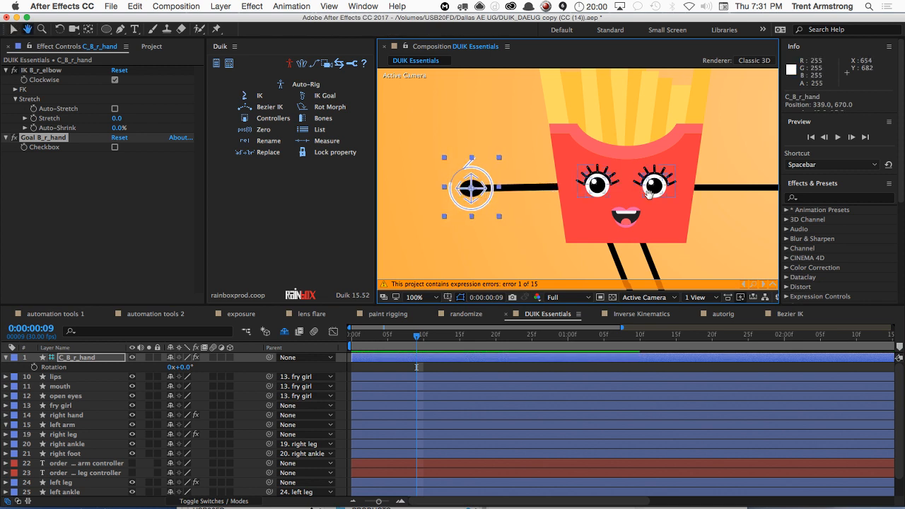
pyautogui.moveTo(648, 192); pyautogui.dragTo(443, 188)
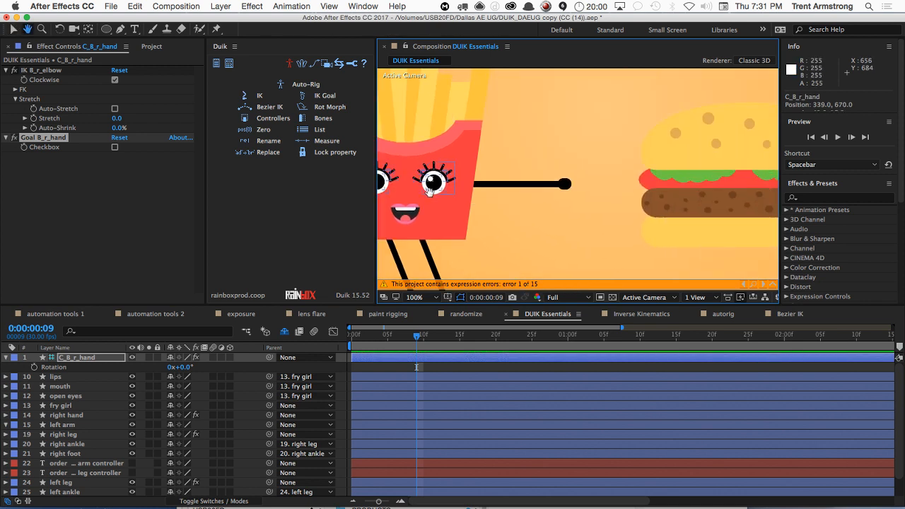
pyautogui.click(495, 186)
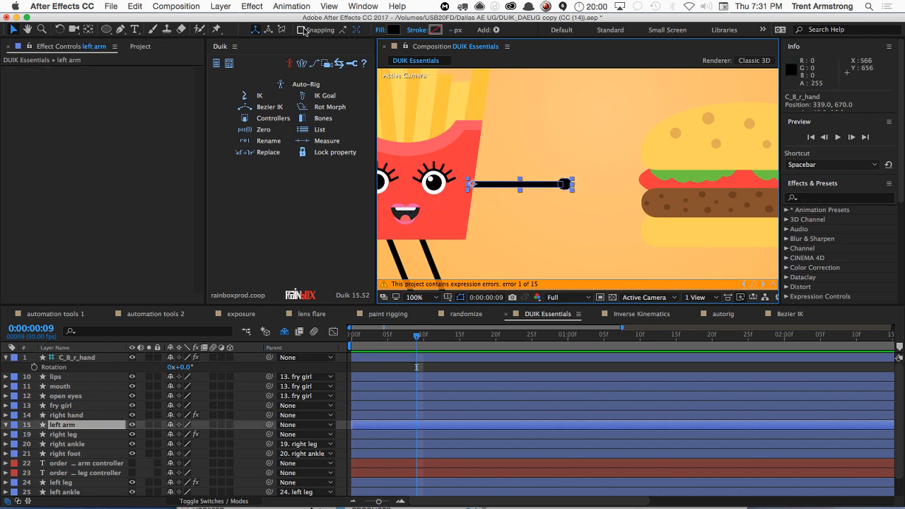
pyautogui.click(217, 29)
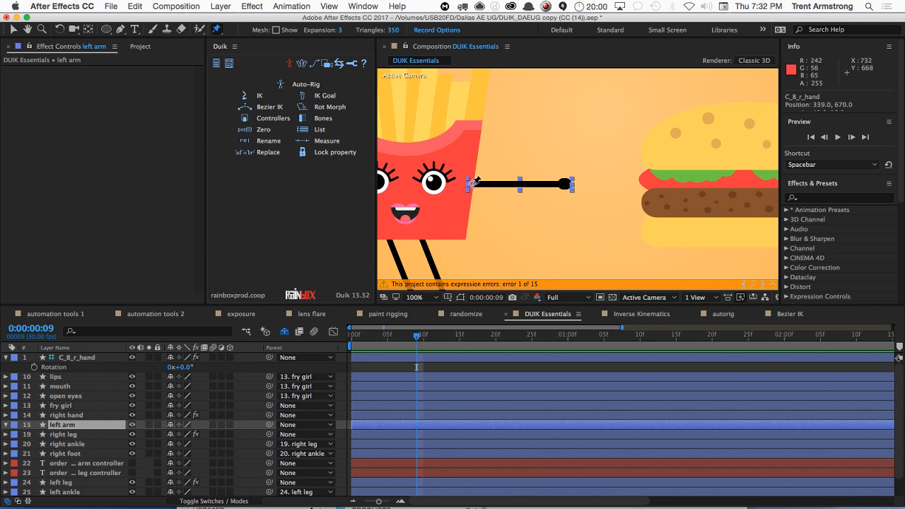
pyautogui.click(473, 183)
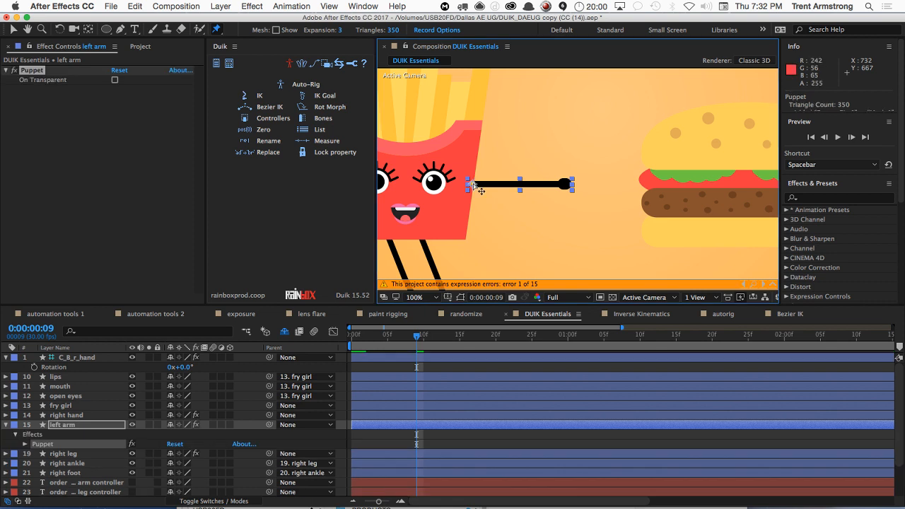
pyautogui.click(521, 184)
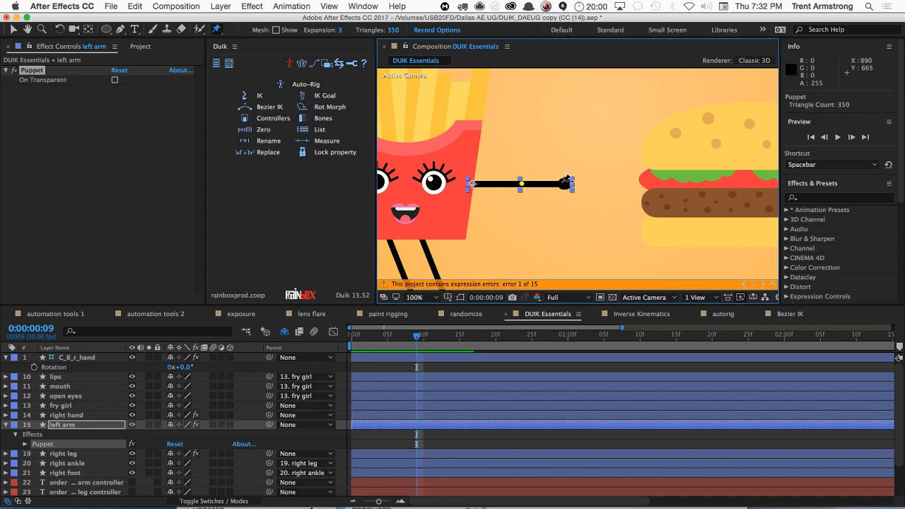
pyautogui.click(564, 183)
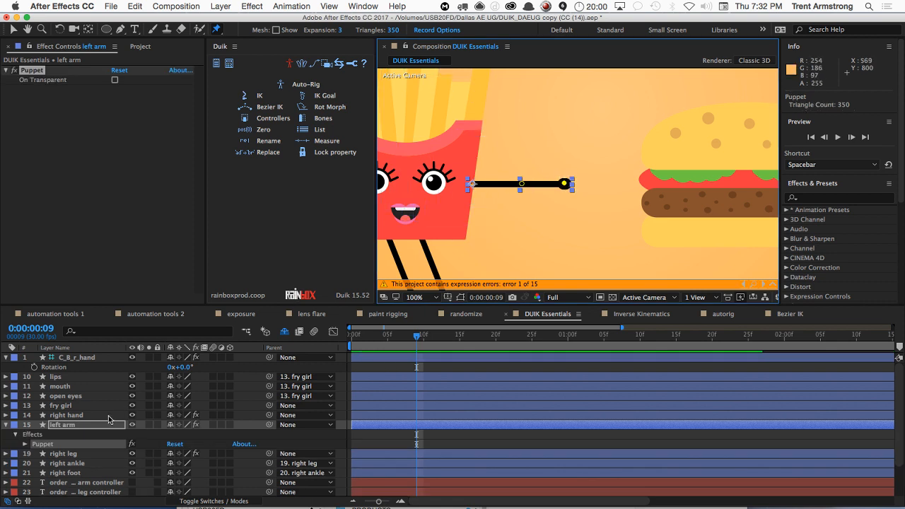
# Step: Expand the left arm's puppet mesh down to its deform pins and rename Puppet Pin 1 as l_arm
pyautogui.click(25, 444)
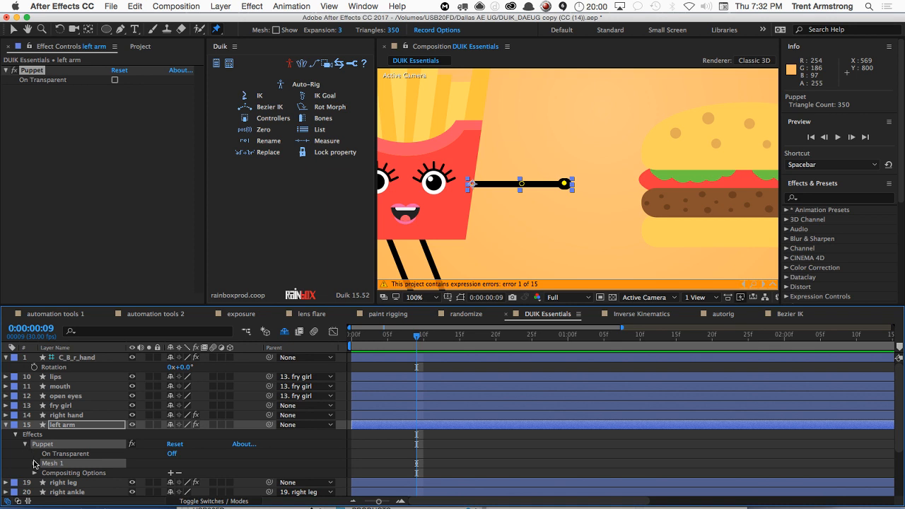
pyautogui.click(34, 463)
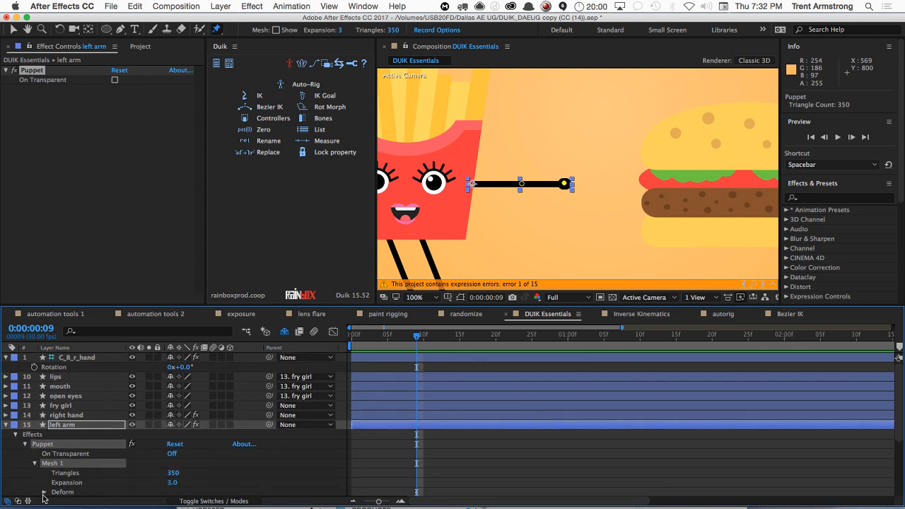
pyautogui.click(43, 491)
pyautogui.scroll(-1, 50, 488)
pyautogui.scroll(1, 92, 477)
pyautogui.scroll(-5, 91, 473)
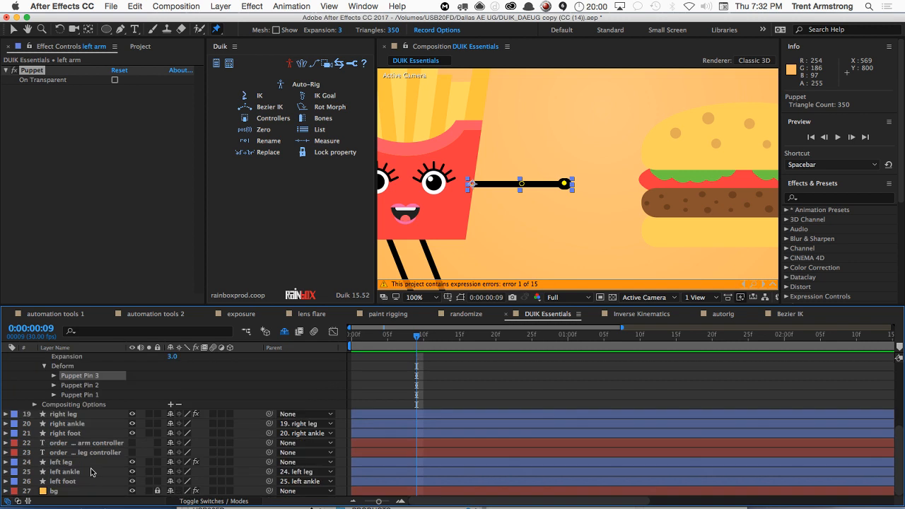
pyautogui.click(78, 395)
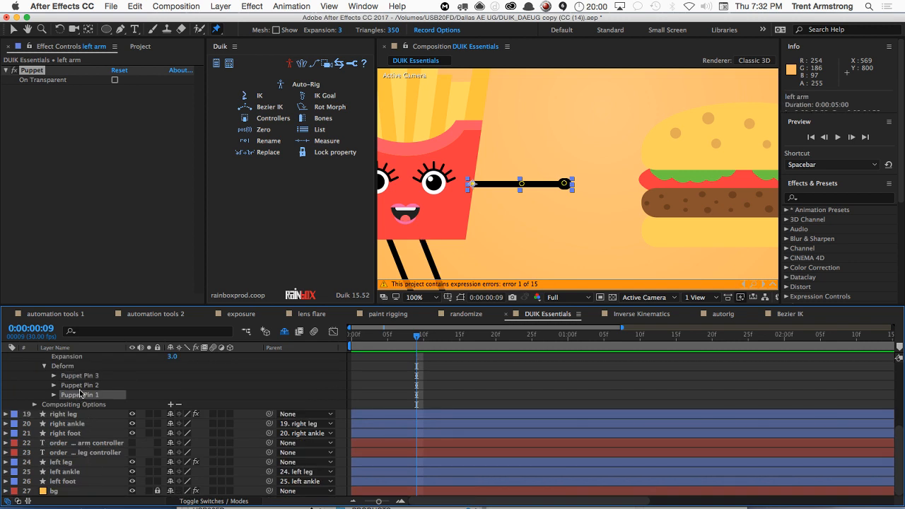
pyautogui.press('Return')
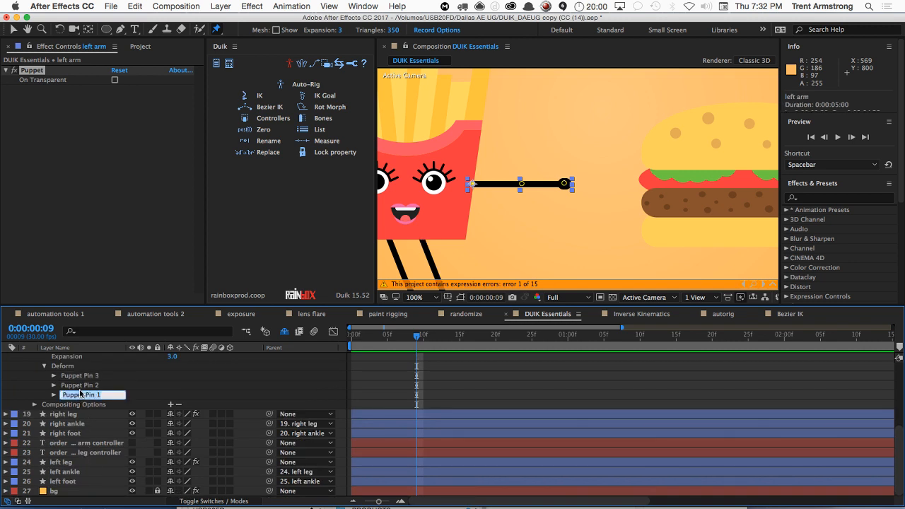
pyautogui.press('BackSpace')
pyautogui.press('Return')
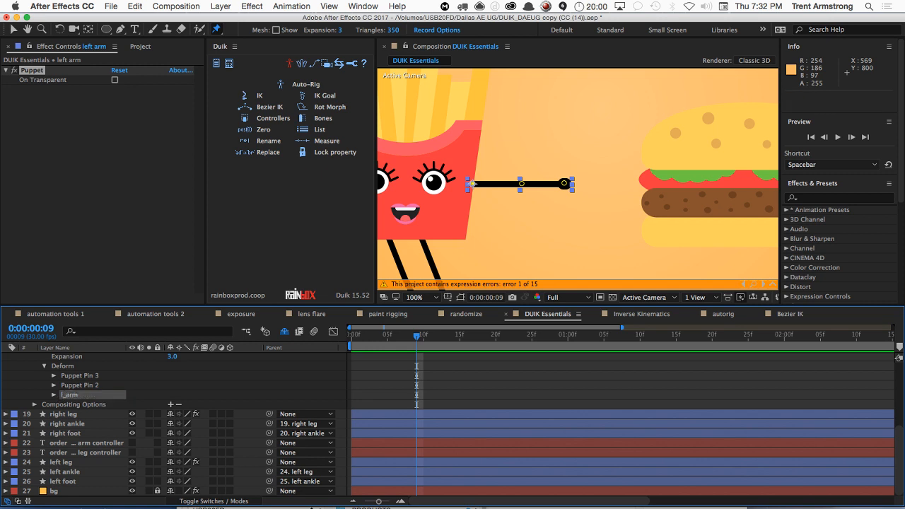
# Step: Rename the left arm's Puppet Pin 2 as l_elbow
pyautogui.click(79, 386)
pyautogui.press('Return')
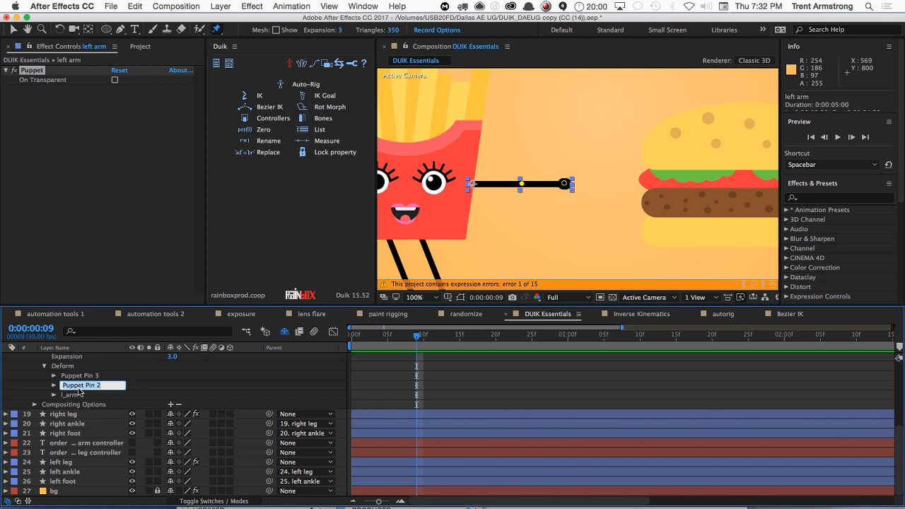
pyautogui.press('BackSpace')
pyautogui.press('Return')
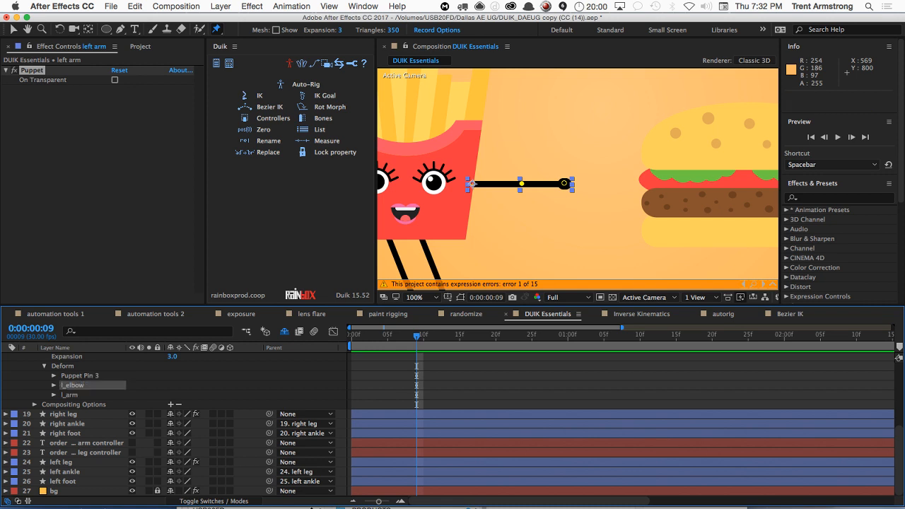
# Step: Rename the left arm's Puppet Pin 3 as l_hand
pyautogui.click(70, 377)
pyautogui.press('Return')
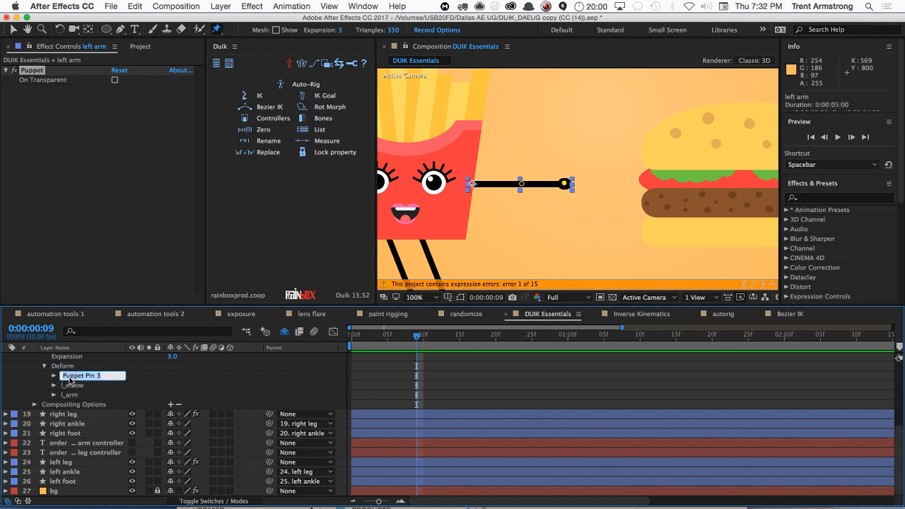
pyautogui.write('l')
pyautogui.write('_hand')
pyautogui.press('Return')
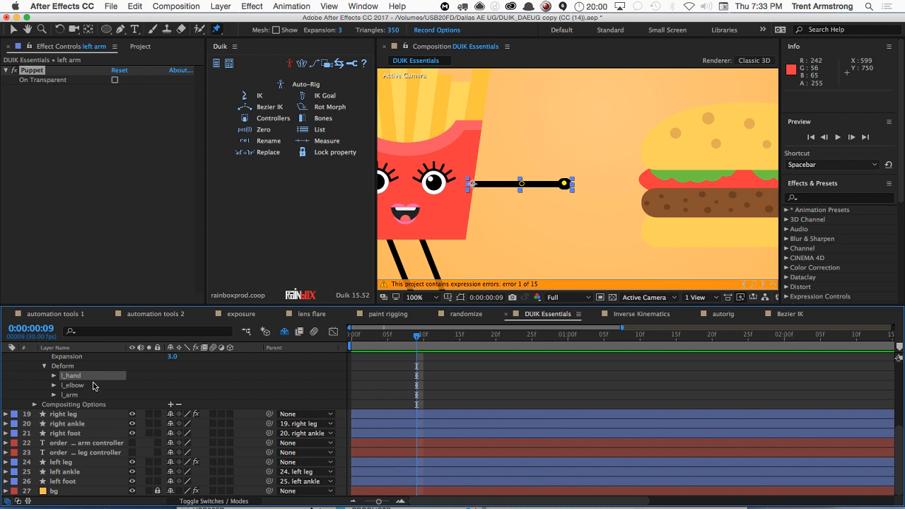
# Step: Create Duik bones from the l_hand, l_elbow and l_arm pins, and add a medium white controller to the B_l_hand bone
pyautogui.keyDown('shift'); pyautogui.click(70, 394); pyautogui.keyUp('shift')
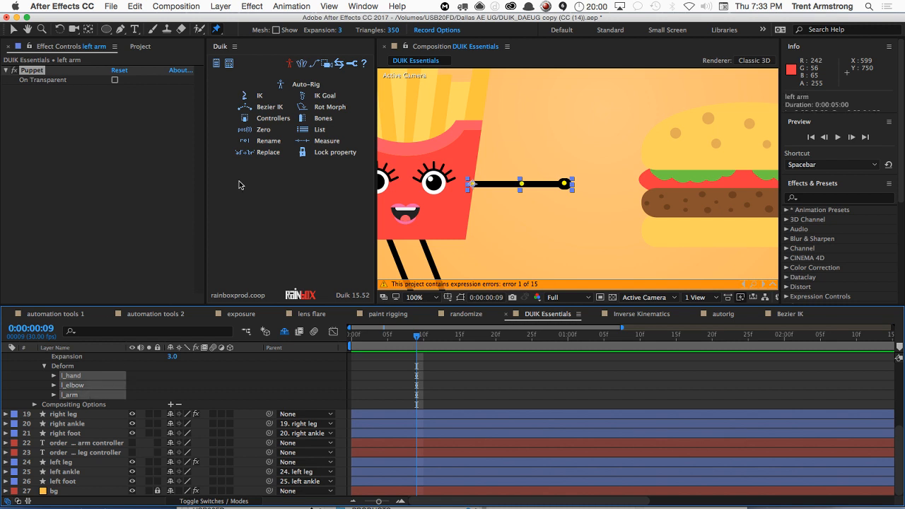
pyautogui.click(322, 121)
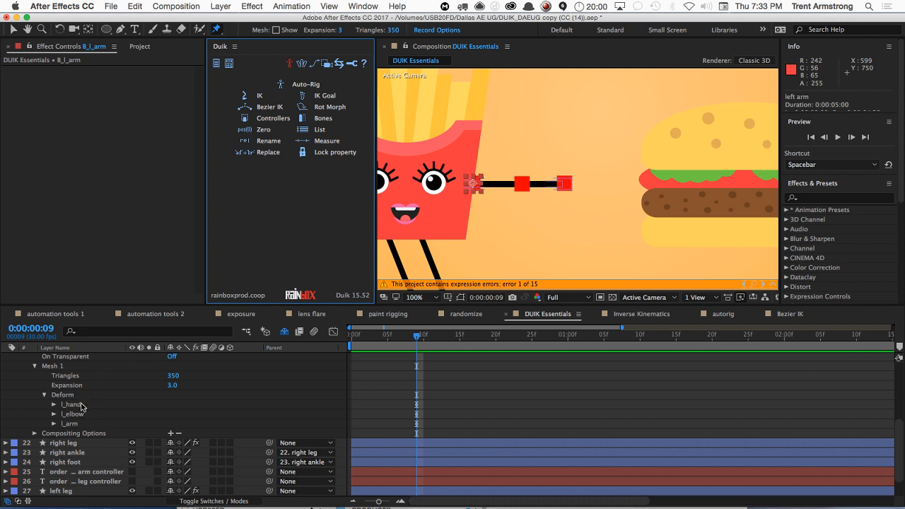
pyautogui.scroll(-1, 92, 398)
pyautogui.scroll(5, 93, 398)
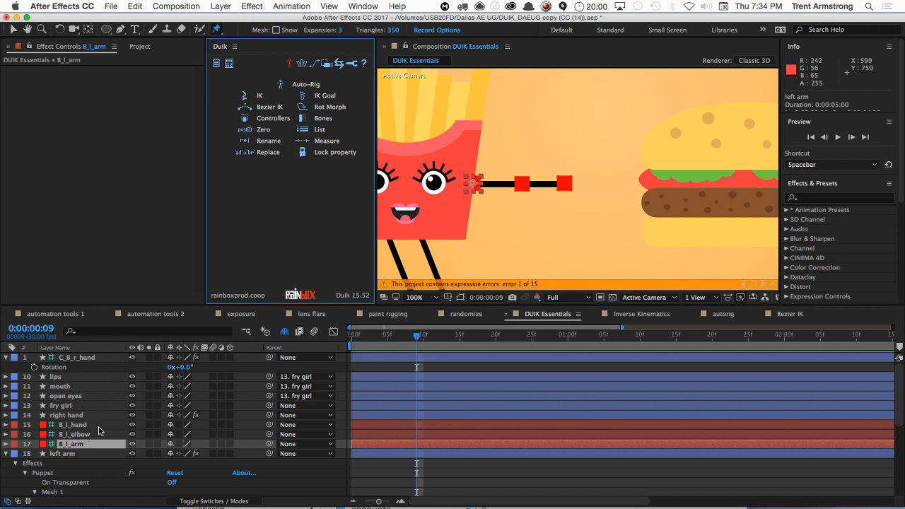
pyautogui.click(96, 425)
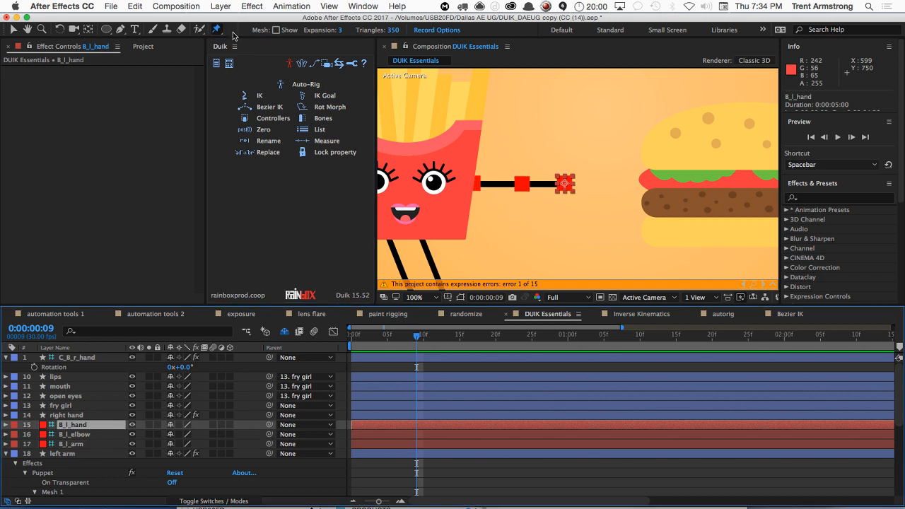
pyautogui.click(263, 118)
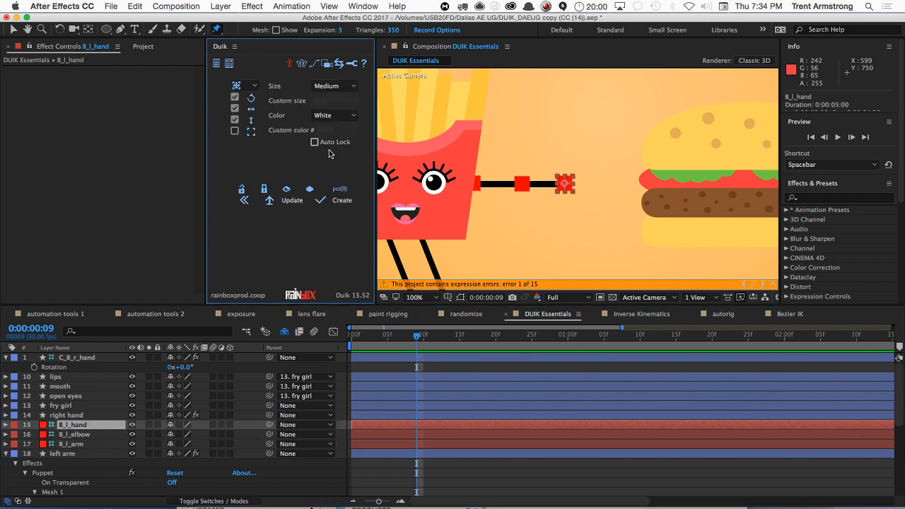
pyautogui.click(326, 200)
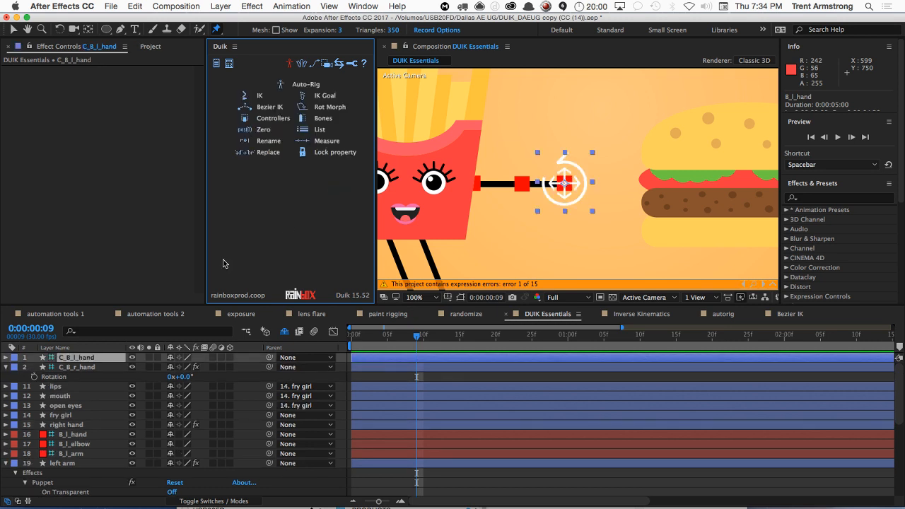
# Step: Create a 2-Layer IK & Goal from the B_l_hand, B_l_elbow and B_l_arm bones and the C_B_l_hand controller
pyautogui.click(87, 434)
pyautogui.keyDown('shift'); pyautogui.click(89, 444); pyautogui.keyUp('shift')
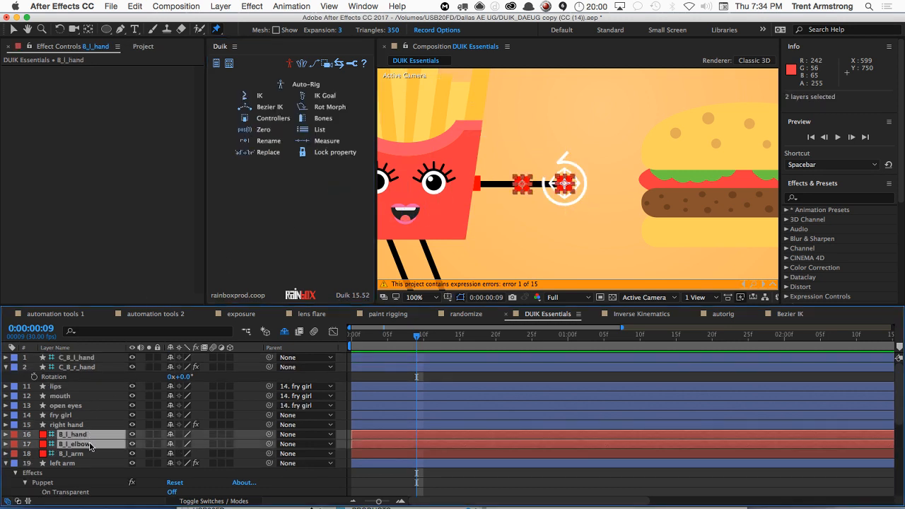
pyautogui.keyDown('shift'); pyautogui.click(89, 454); pyautogui.keyUp('shift')
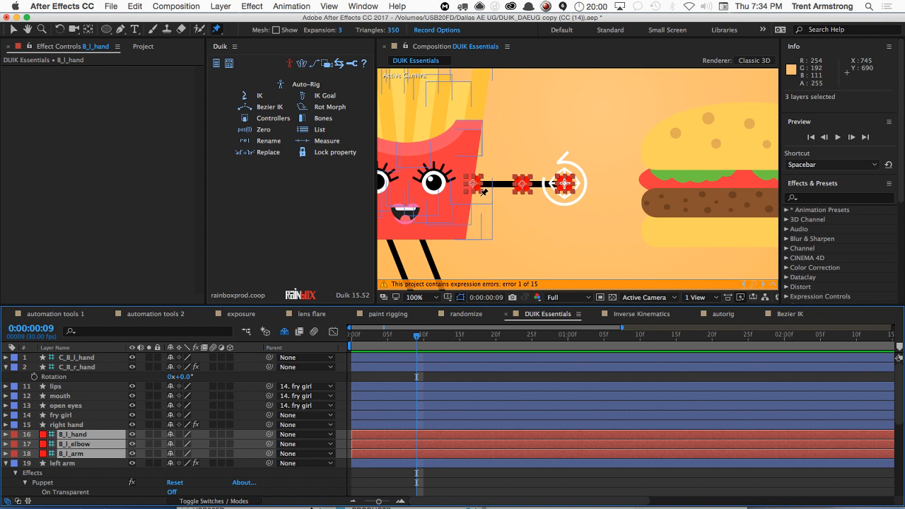
pyautogui.keyDown('super'); pyautogui.click(85, 359); pyautogui.keyUp('super')
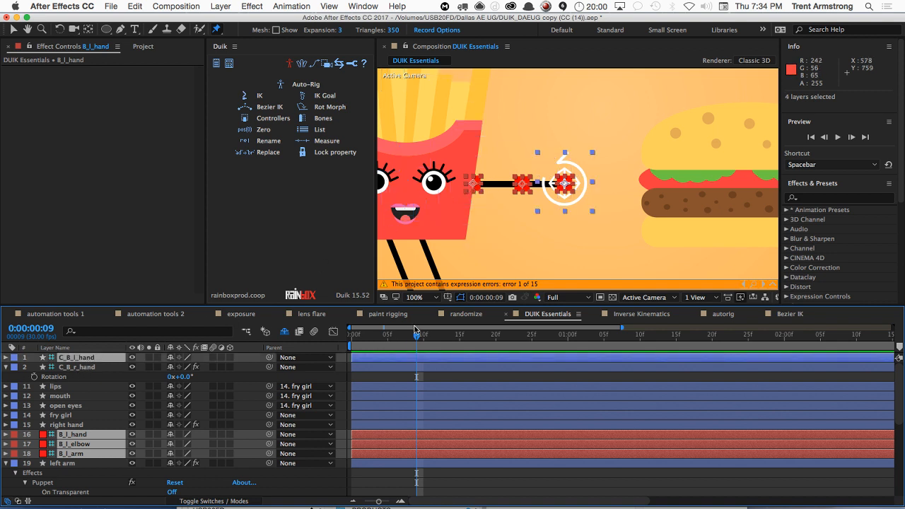
pyautogui.click(260, 97)
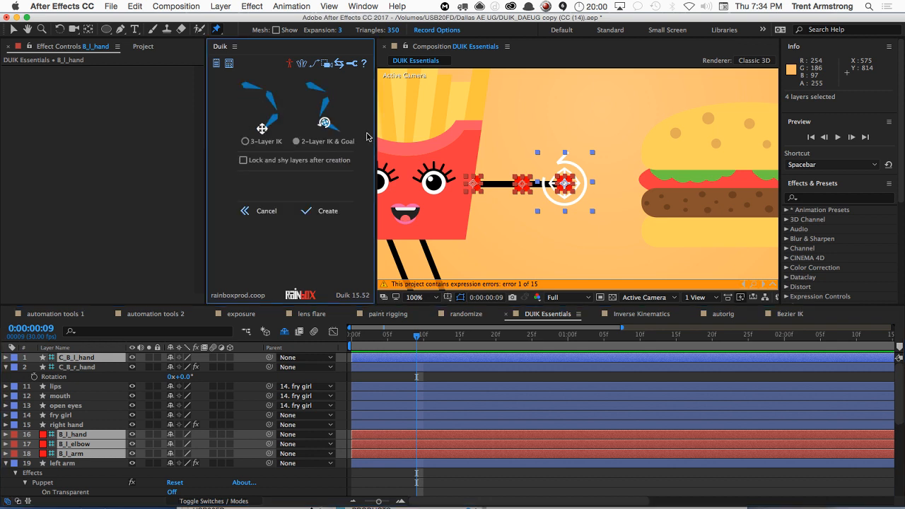
pyautogui.click(311, 212)
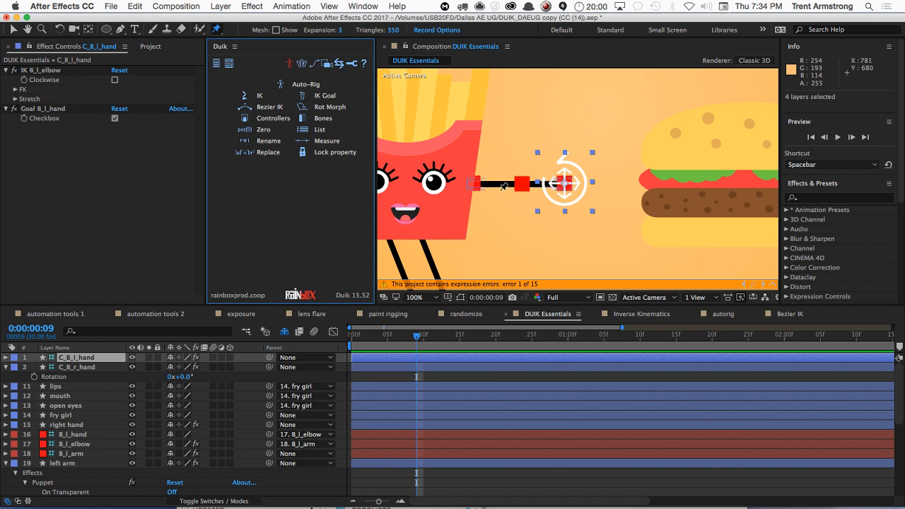
# Step: Mark the B_l_hand, B_l_elbow and B_l_arm bone layers as shy
pyautogui.click(98, 434)
pyautogui.keyDown('shift'); pyautogui.click(99, 453); pyautogui.keyUp('shift')
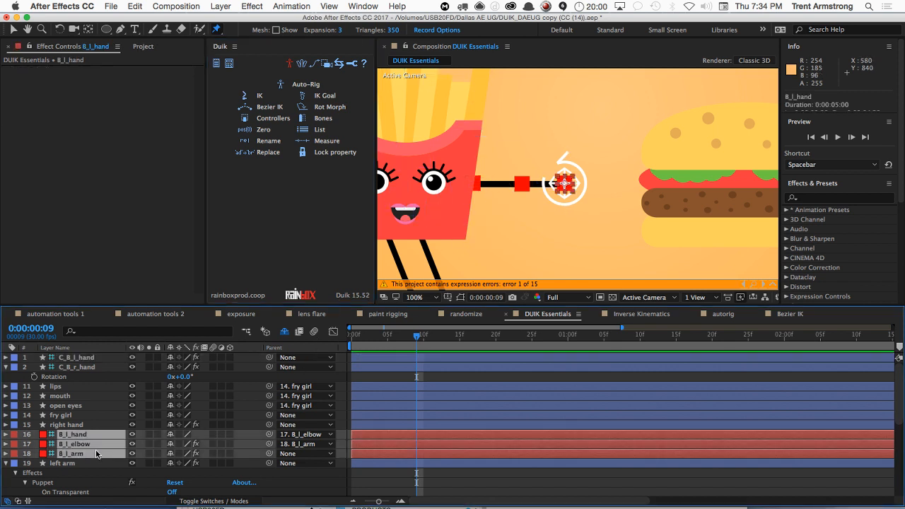
pyautogui.click(170, 435)
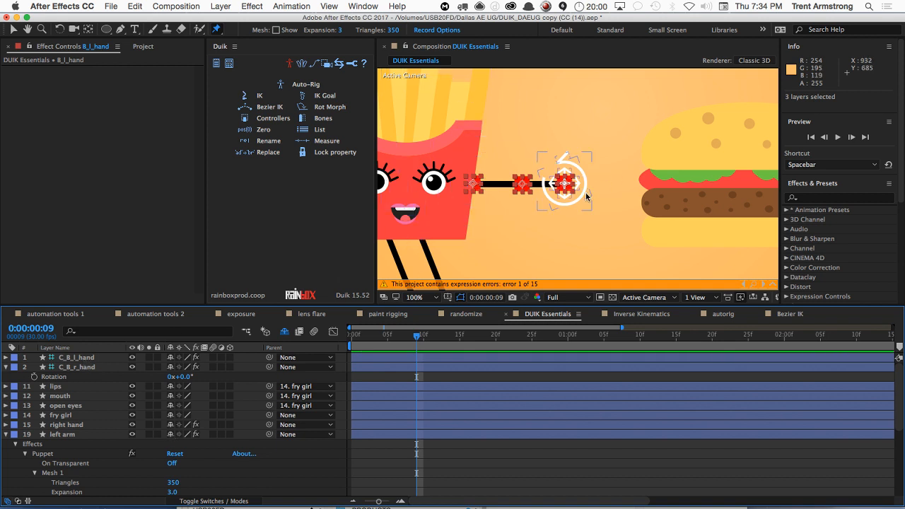
# Step: Bend the left arm upward by moving the C_B_l_hand controller to about 860, 634
pyautogui.press('v')
pyautogui.moveTo(587, 196); pyautogui.dragTo(566, 174)
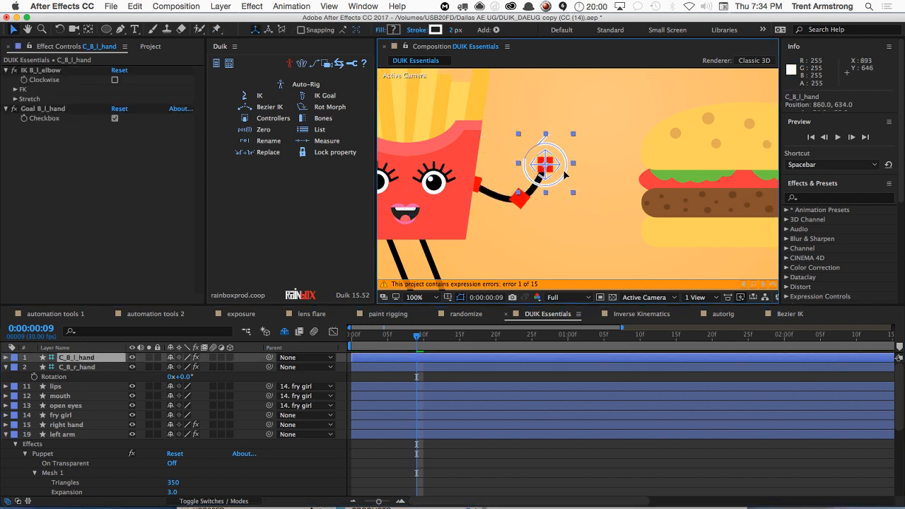
# Step: Reveal the shy layers, turn off the visibility of the three left arm bones, and hide the shy layers again
pyautogui.click(284, 331)
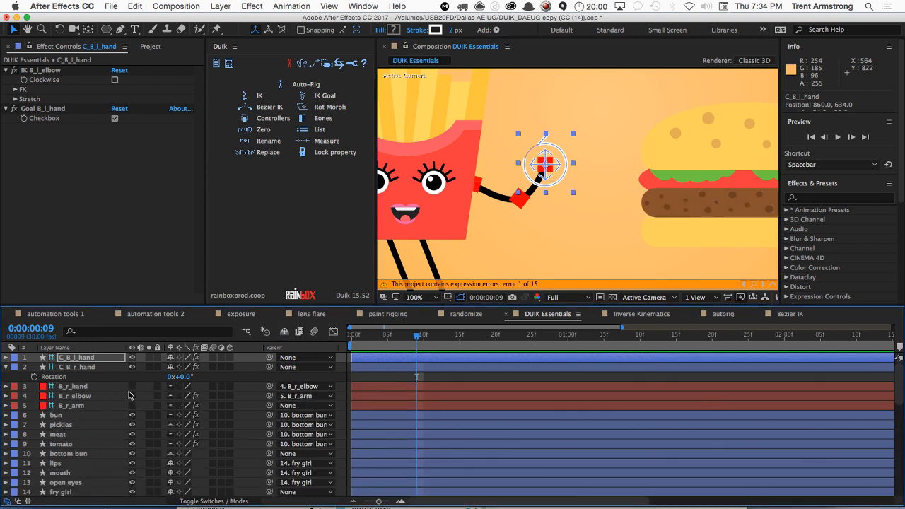
pyautogui.scroll(-10, 132, 414)
pyautogui.scroll(3, 135, 417)
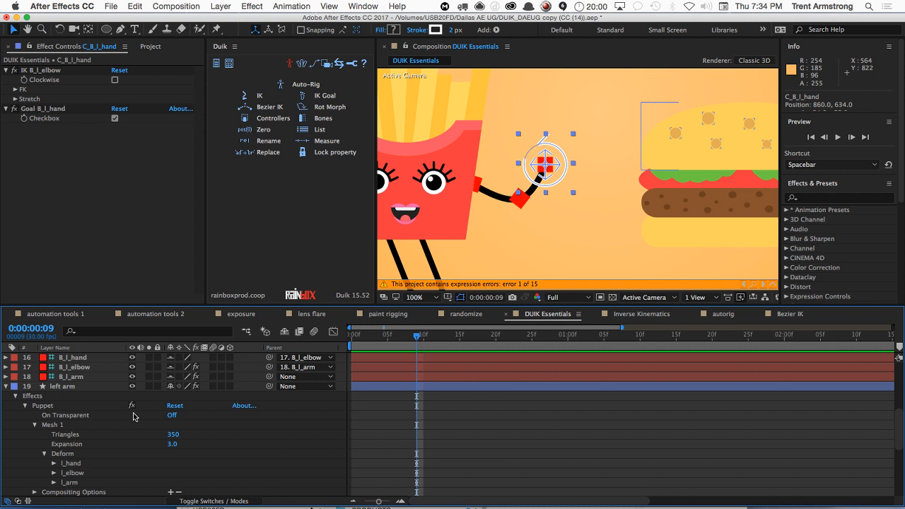
pyautogui.moveTo(132, 357); pyautogui.dragTo(132, 366)
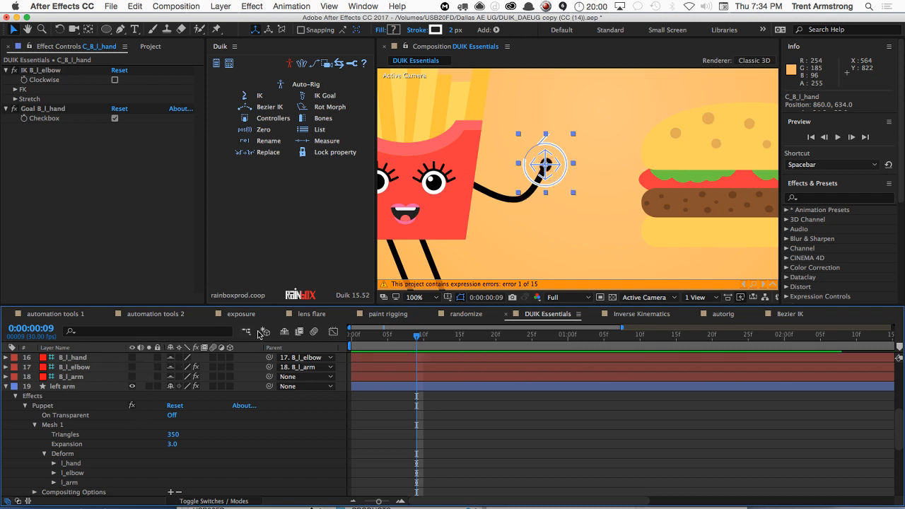
pyautogui.click(285, 333)
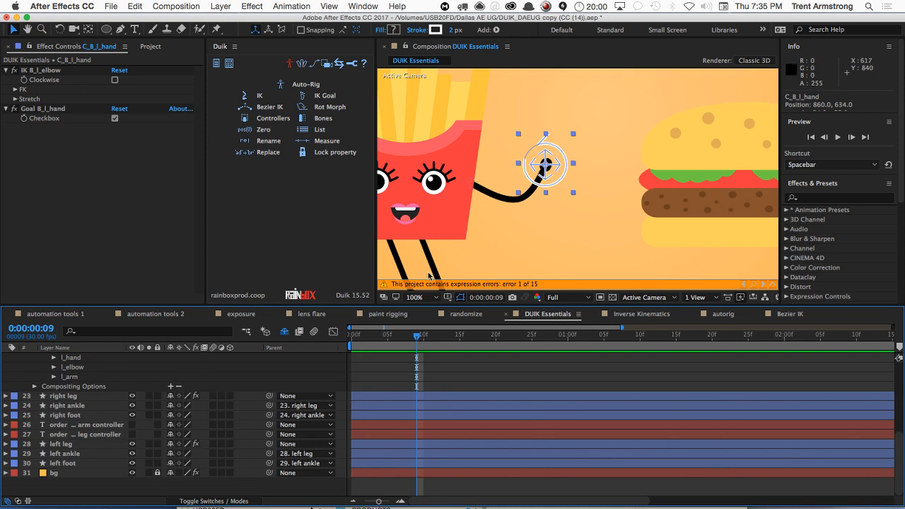
# Step: Bring the fry girl's legs into view, deselect everything, and collapse the left arm layer's properties
pyautogui.moveTo(434, 267); pyautogui.dragTo(519, 195)
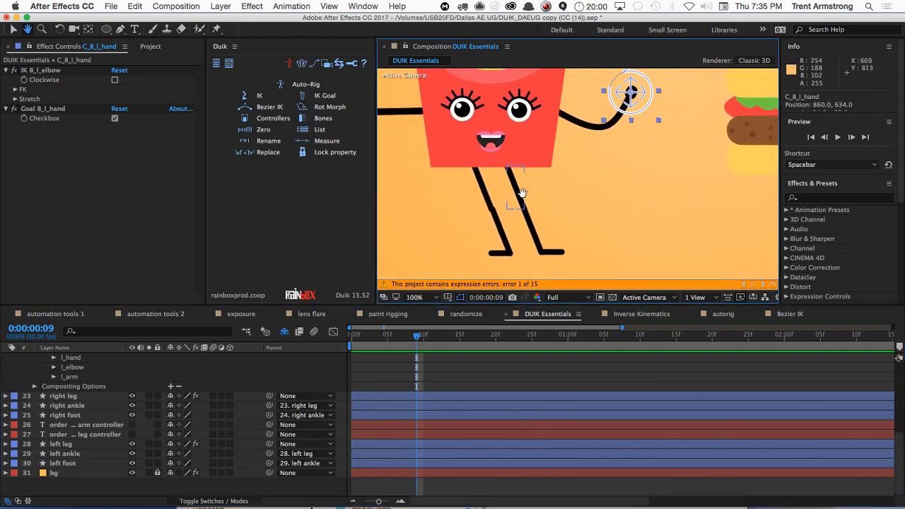
pyautogui.click(527, 256)
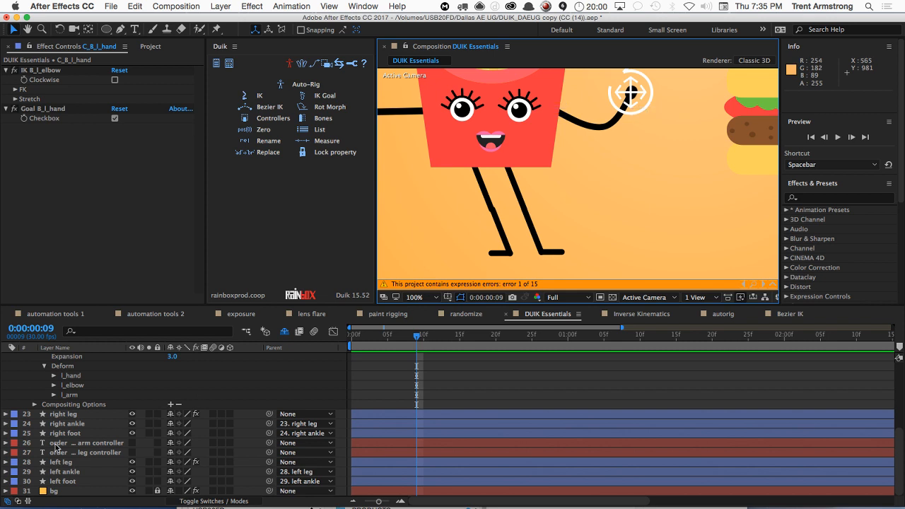
pyautogui.scroll(5, 57, 432)
pyautogui.scroll(-5, 53, 424)
pyautogui.scroll(5, 31, 424)
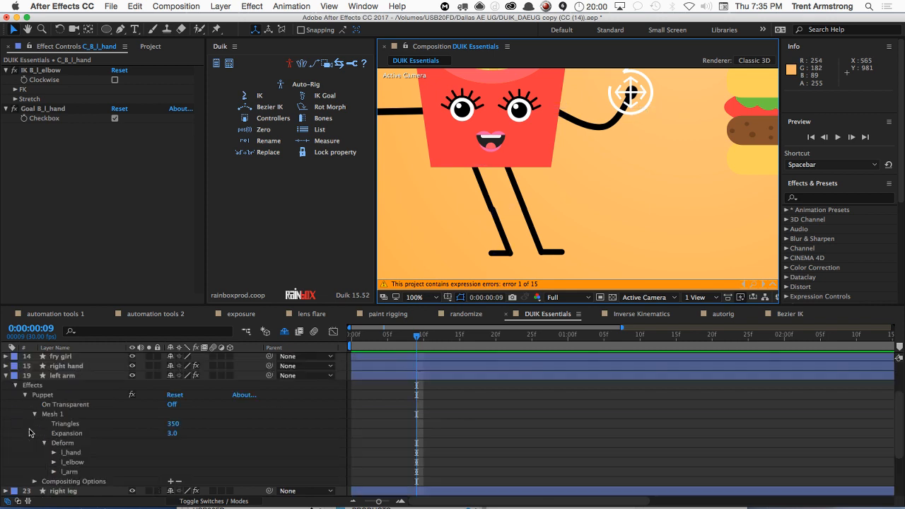
pyautogui.click(6, 376)
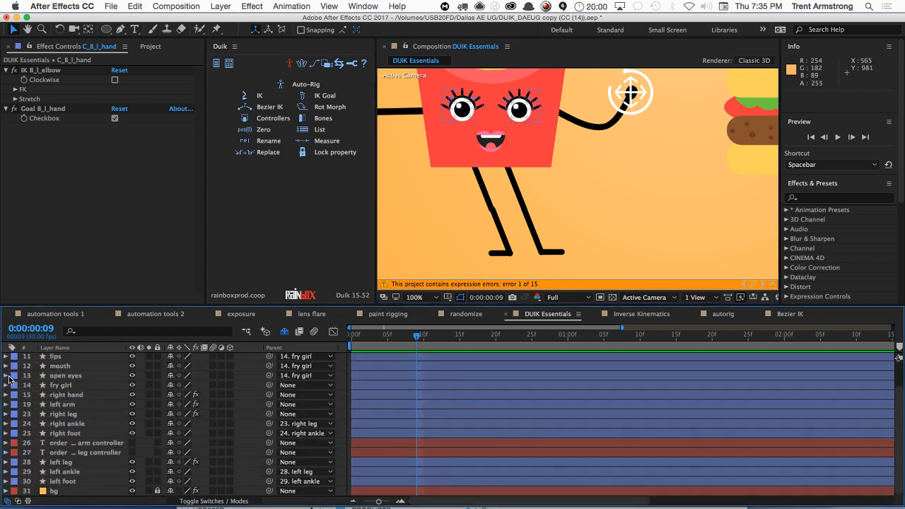
# Step: Delete the right leg, right ankle and right foot layers
pyautogui.click(46, 386)
pyautogui.click(61, 404)
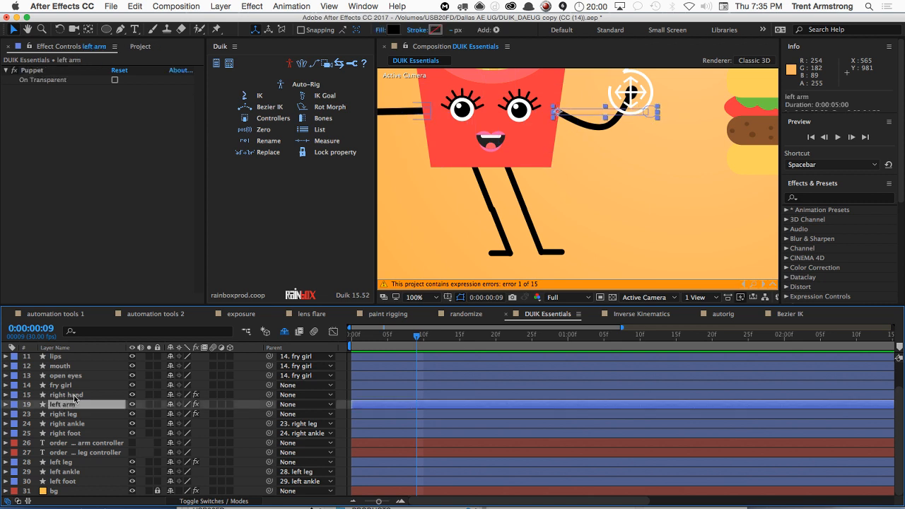
pyautogui.click(74, 413)
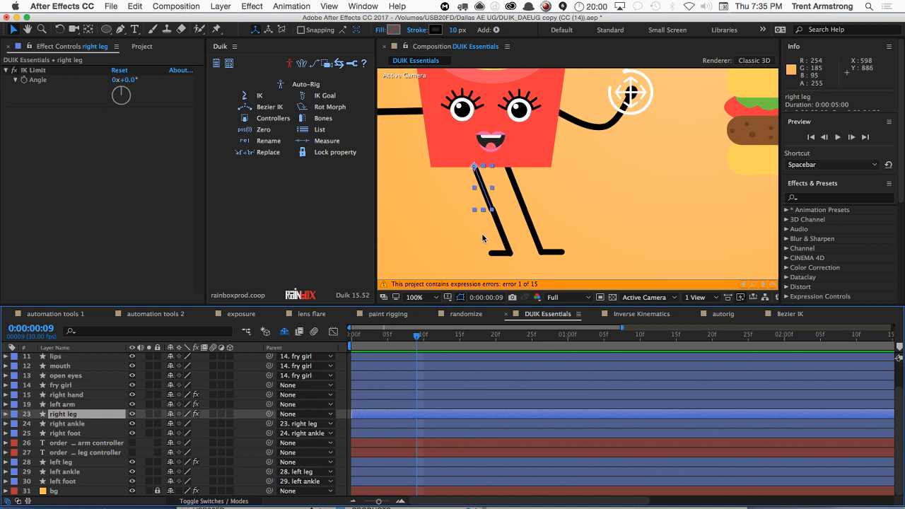
pyautogui.click(499, 232)
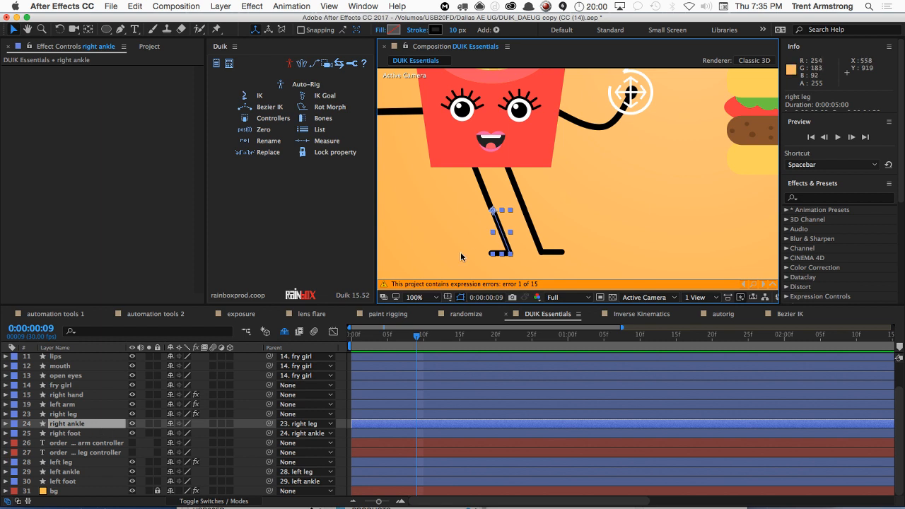
pyautogui.click(66, 434)
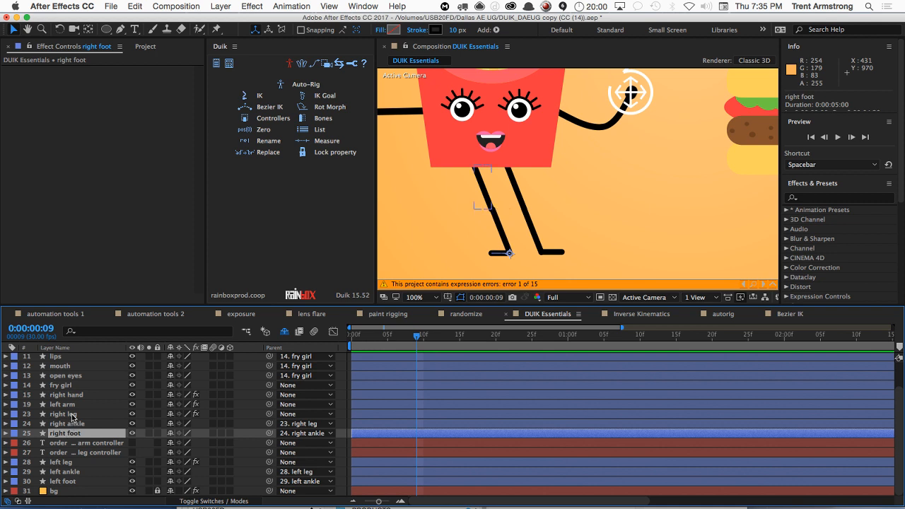
pyautogui.keyDown('shift'); pyautogui.click(71, 414); pyautogui.keyUp('shift')
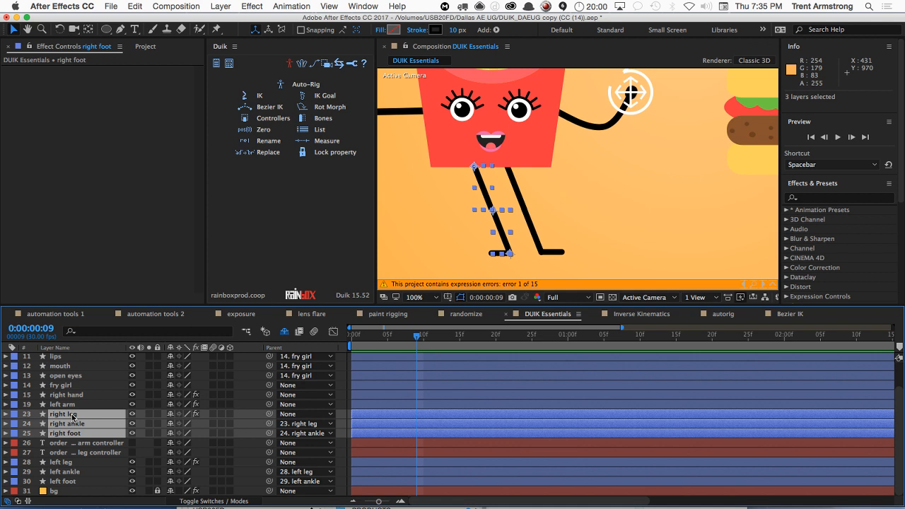
pyautogui.press('Delete')
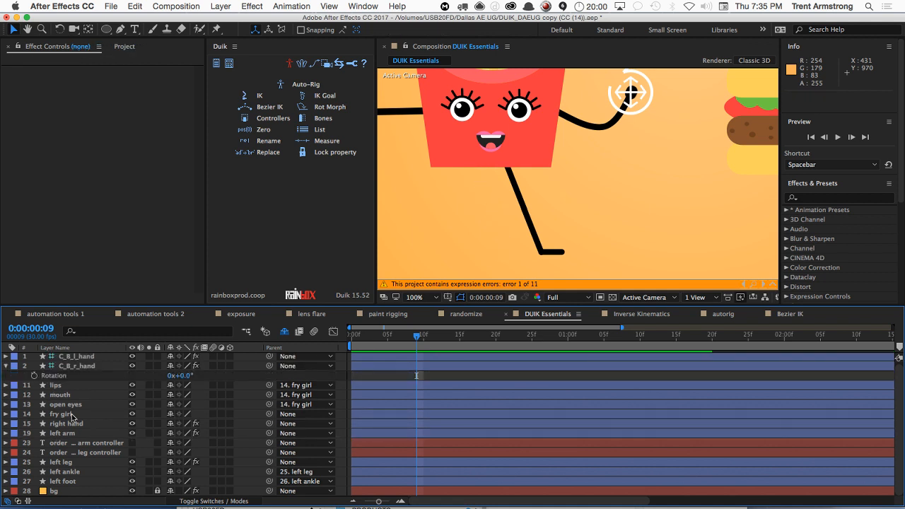
# Step: Delete the left leg, left ankle and left foot layers
pyautogui.click(87, 481)
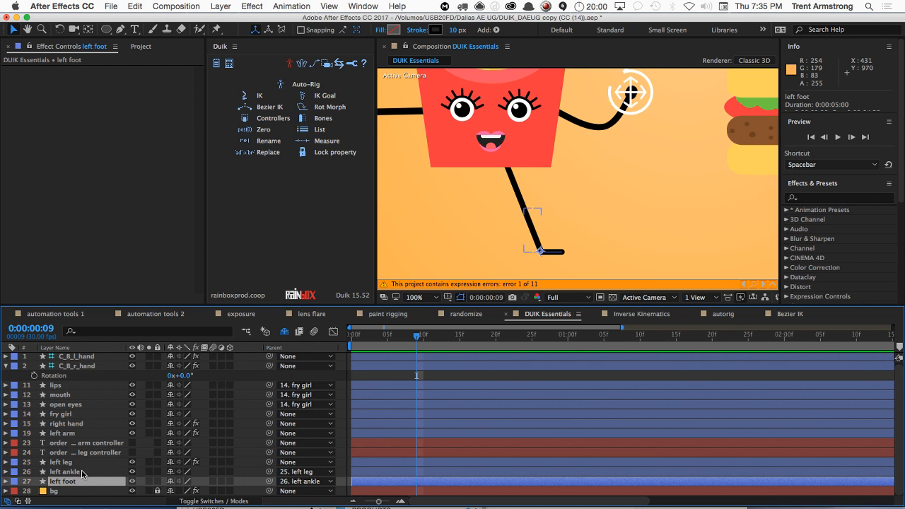
pyautogui.keyDown('shift'); pyautogui.click(80, 465); pyautogui.keyUp('shift')
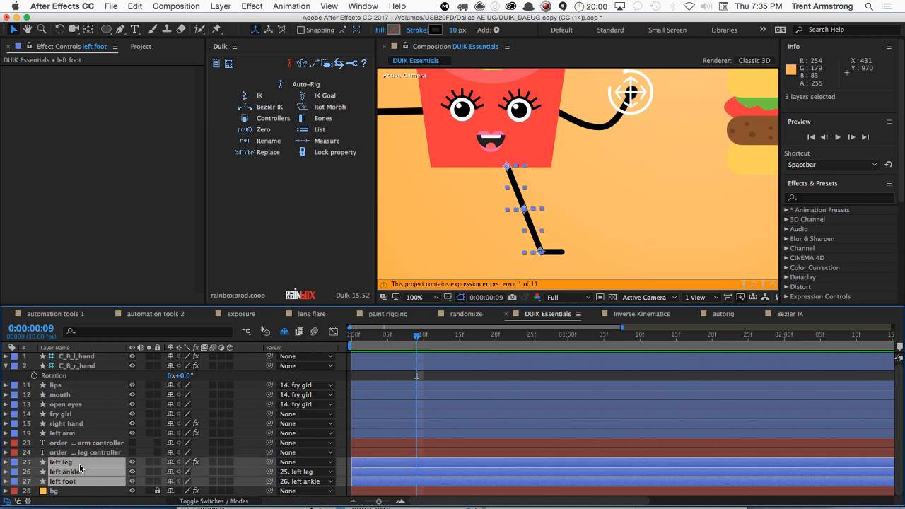
pyautogui.press('Delete')
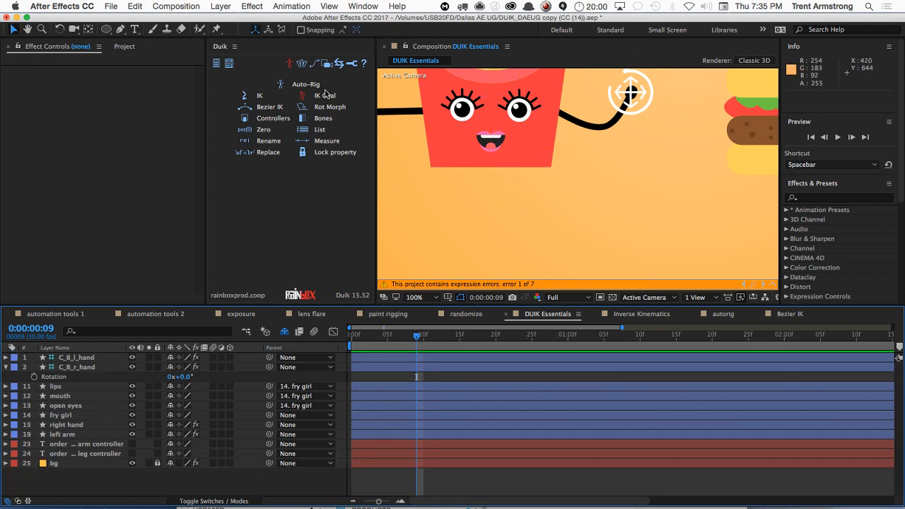
# Step: Draw a narrow vertical rectangle about 99 px tall below the fry box and name its layer r_leg
pyautogui.click(106, 29)
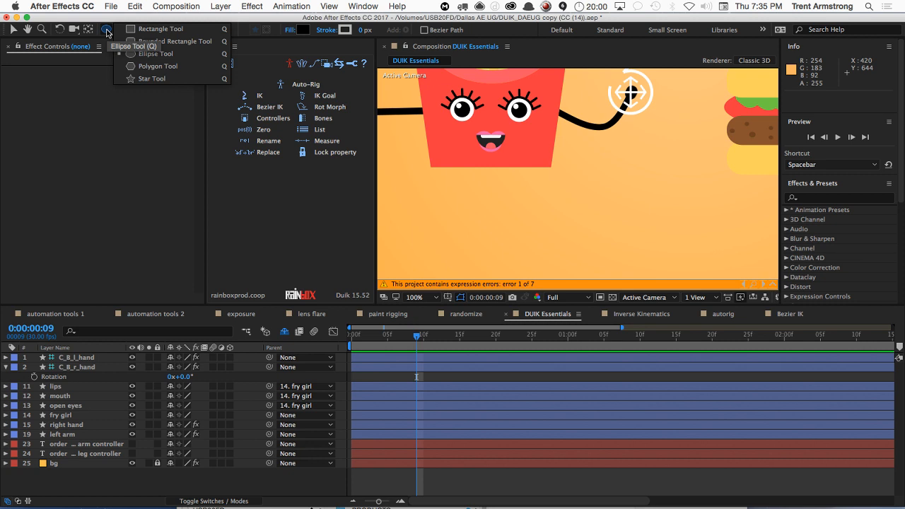
pyautogui.click(170, 29)
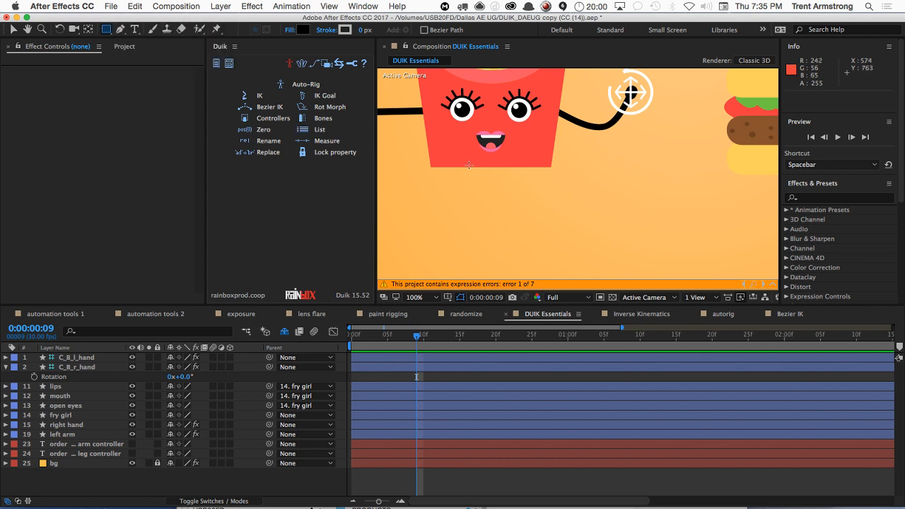
pyautogui.moveTo(464, 163); pyautogui.dragTo(471, 220)
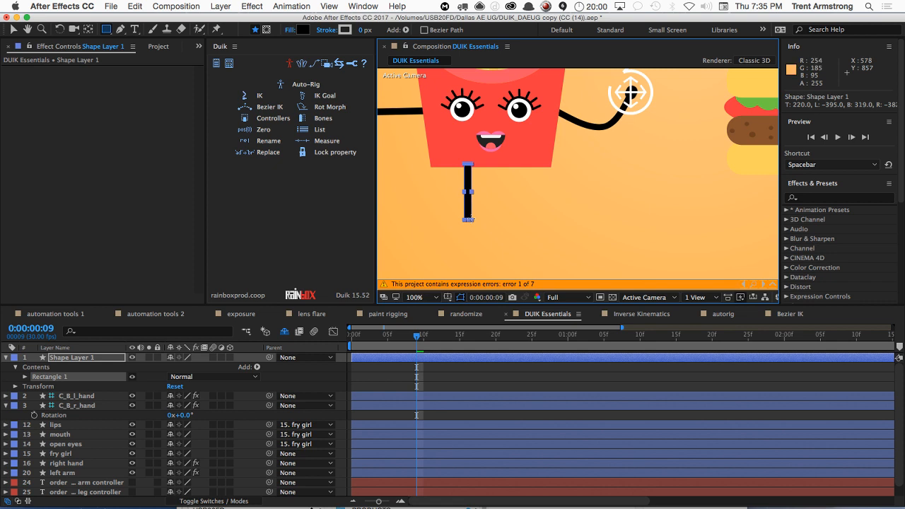
pyautogui.click(105, 356)
pyautogui.press('Return')
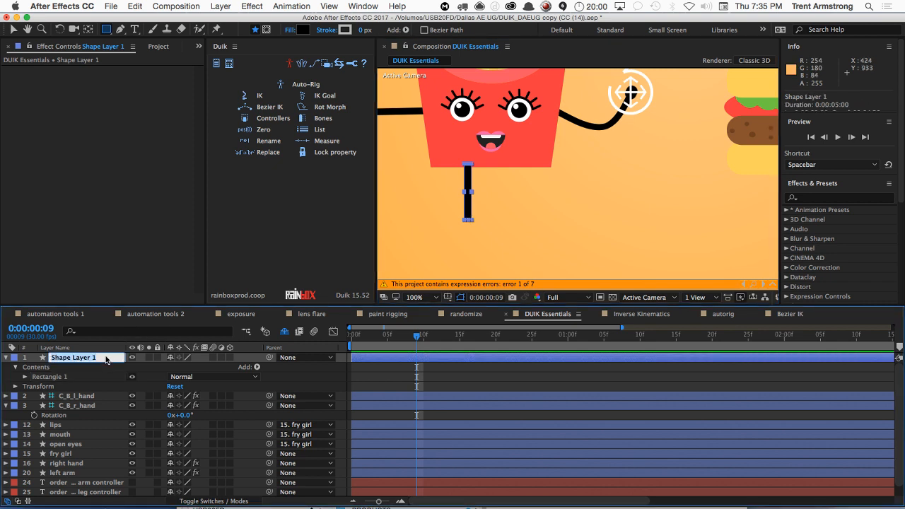
pyautogui.write('r_leg')
pyautogui.press('Return')
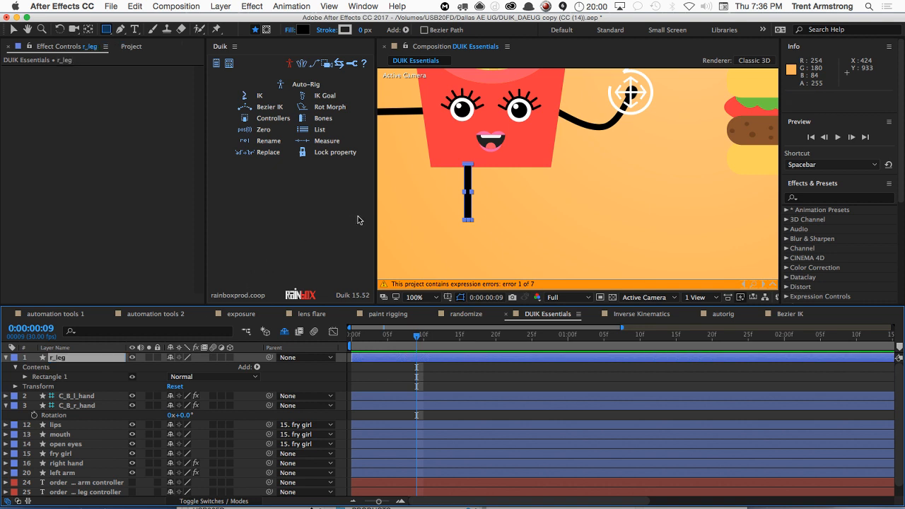
# Step: Center the r_leg layer's anchor point, and move it up about 44 px to the leg's upper end
pyautogui.press('y')
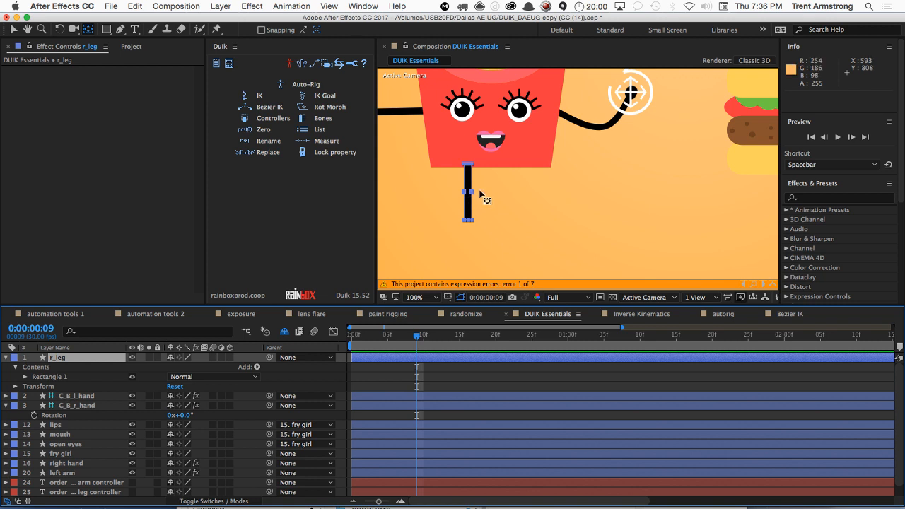
pyautogui.press('v')
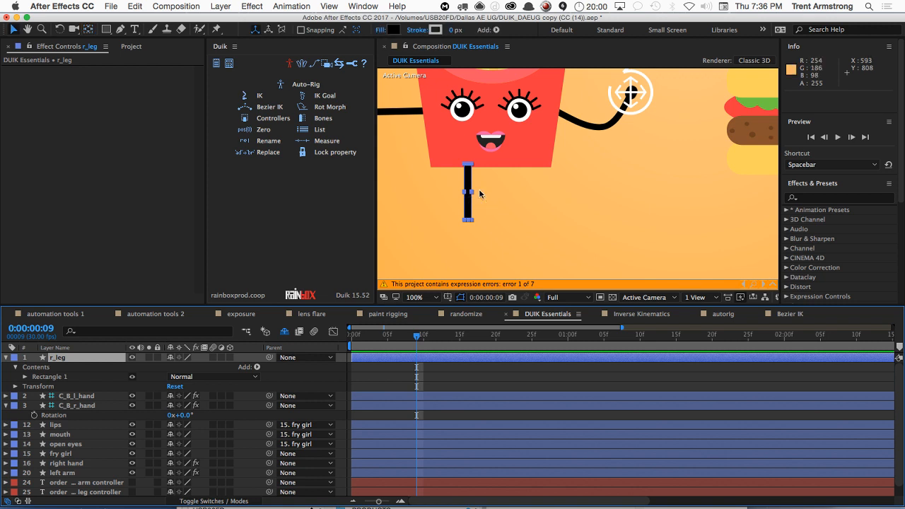
pyautogui.press('super+alt+Home')
pyautogui.moveTo(468, 195); pyautogui.dragTo(469, 185)
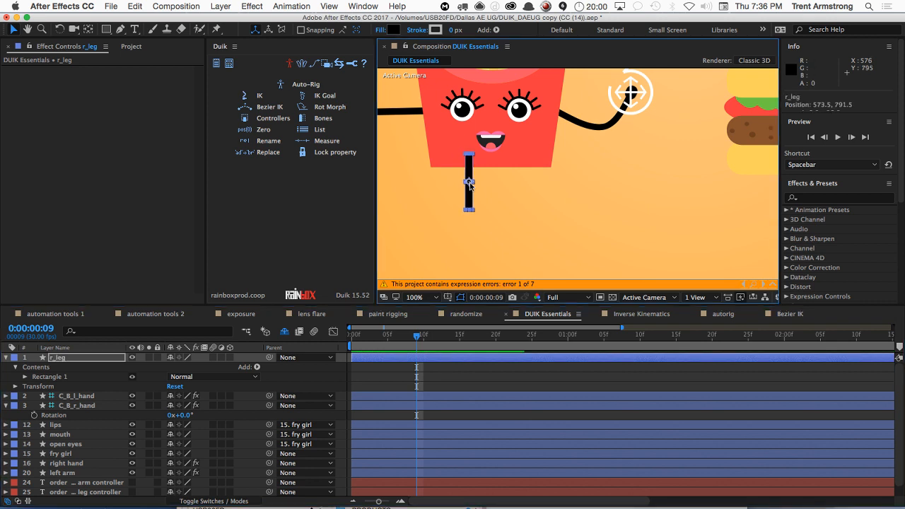
pyautogui.press('super+z')
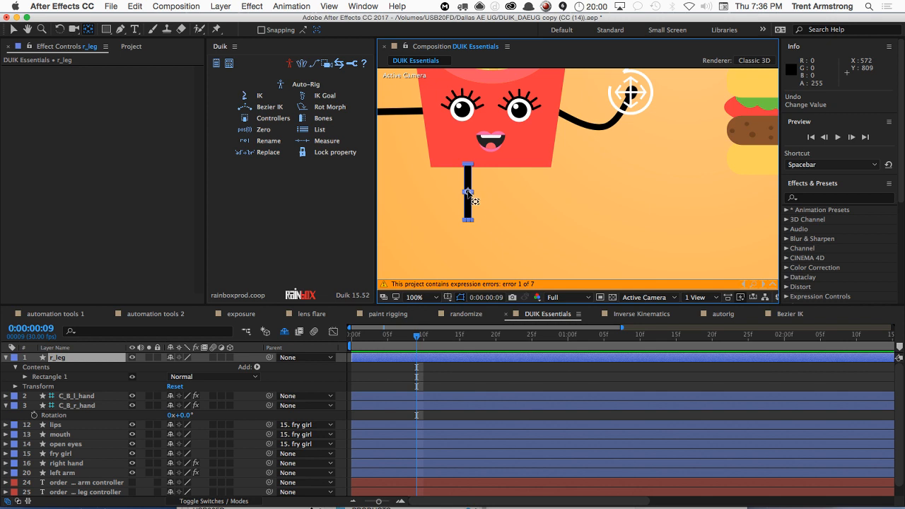
pyautogui.moveTo(468, 189); pyautogui.dragTo(467, 166)
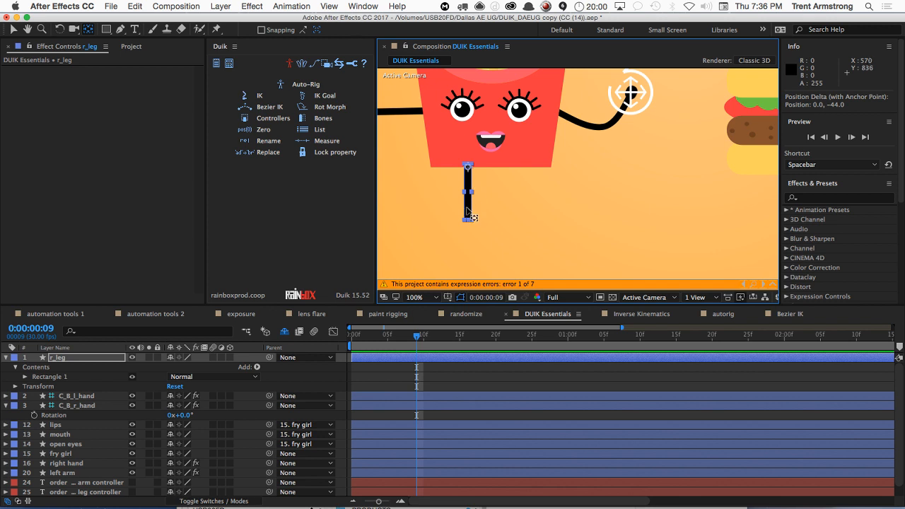
# Step: Duplicate r_leg, place the copy beside it at about 649, 766, and name the copy l_leg
pyautogui.click(67, 361)
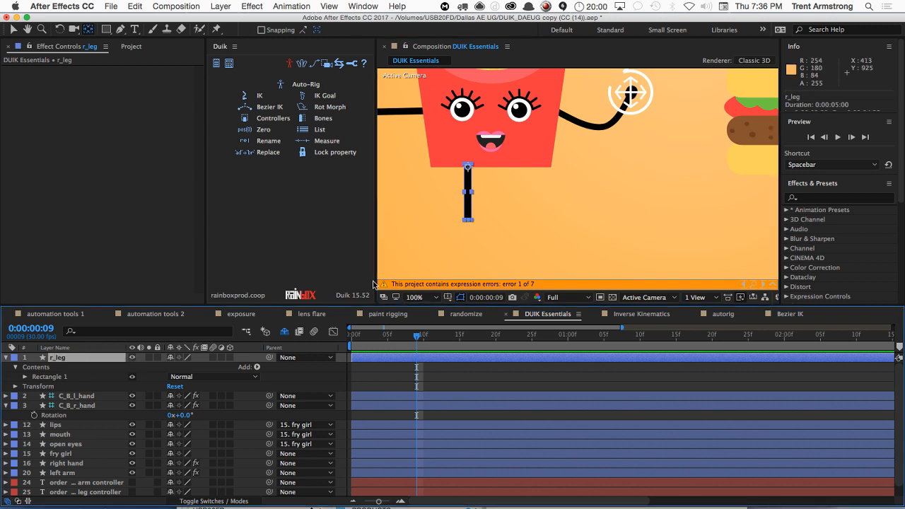
pyautogui.press('super+d')
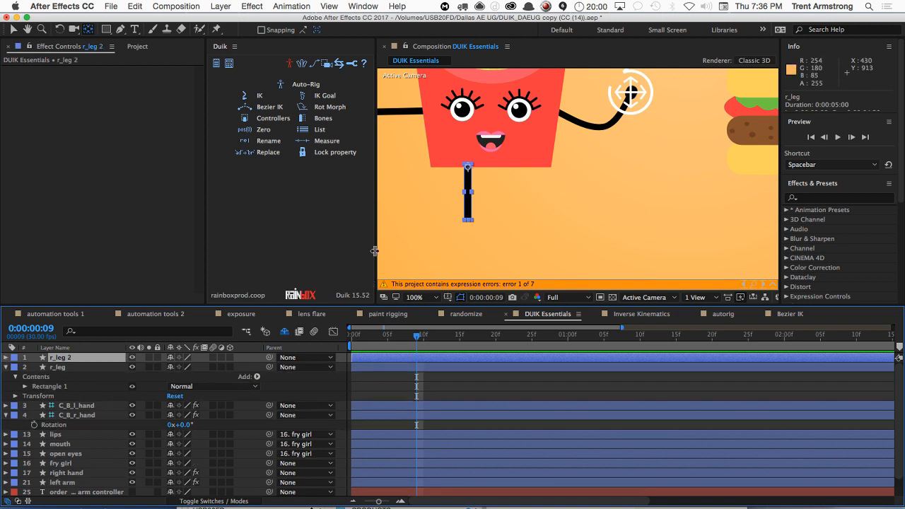
pyautogui.moveTo(467, 209); pyautogui.dragTo(511, 210)
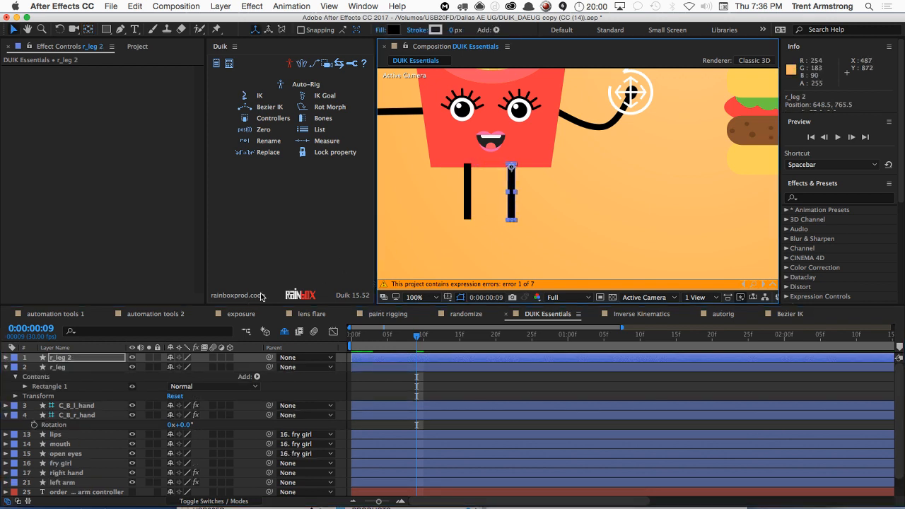
pyautogui.press('Return')
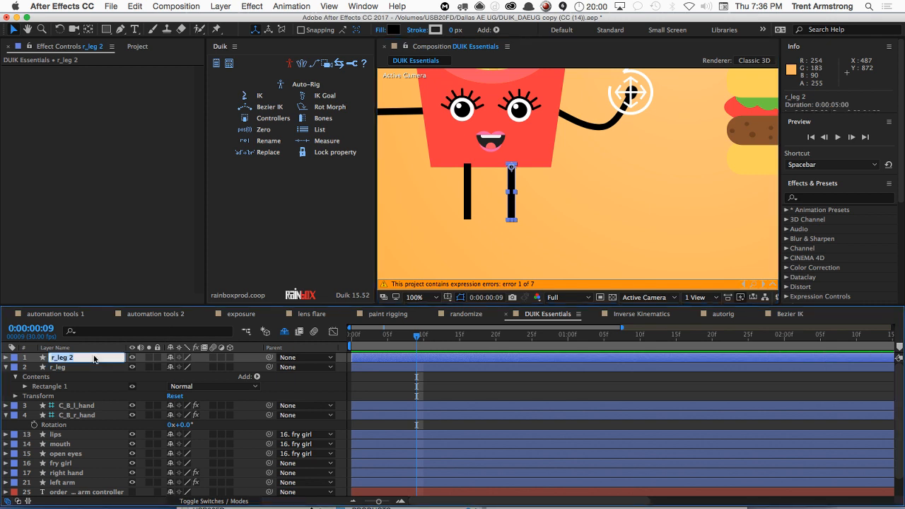
pyautogui.write('l_leg')
pyautogui.press('Return')
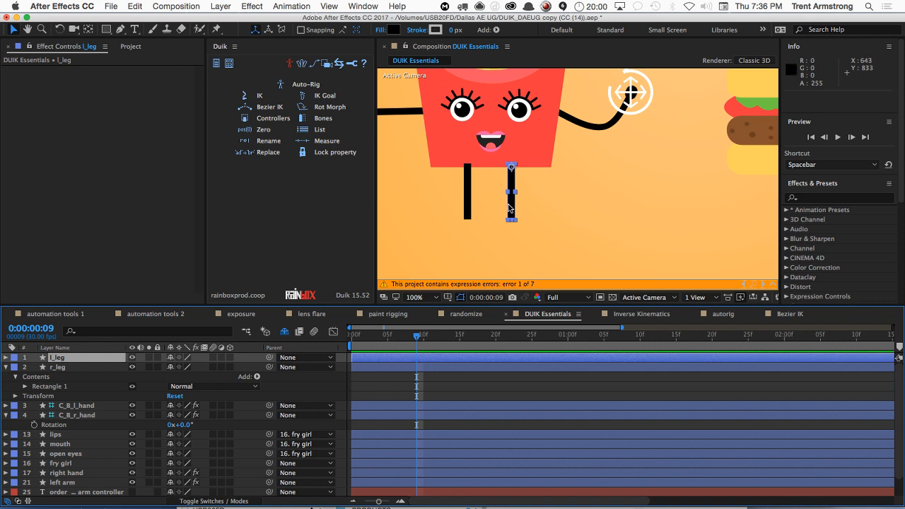
# Step: Duplicate l_leg, place the copy directly below it as the lower leg, and name it l_ankle
pyautogui.hotkey('ctrl', 'd')
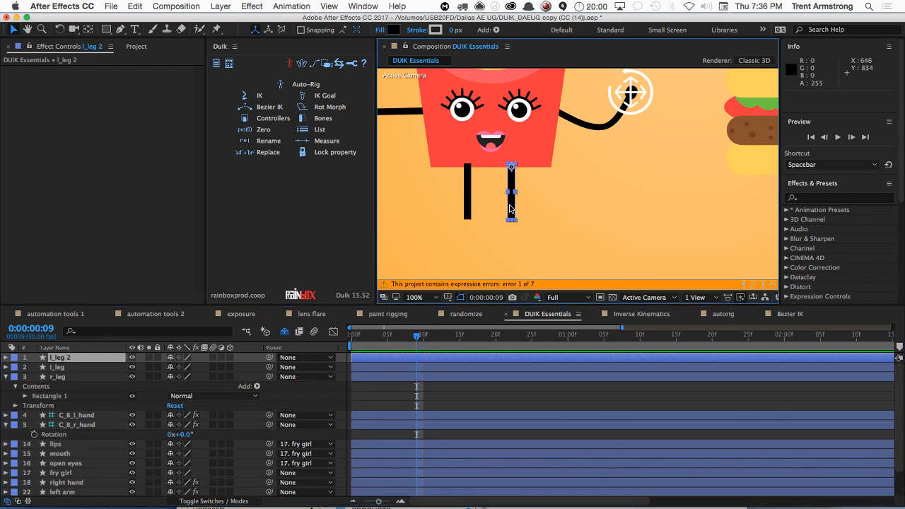
pyautogui.moveTo(509, 209); pyautogui.dragTo(514, 259)
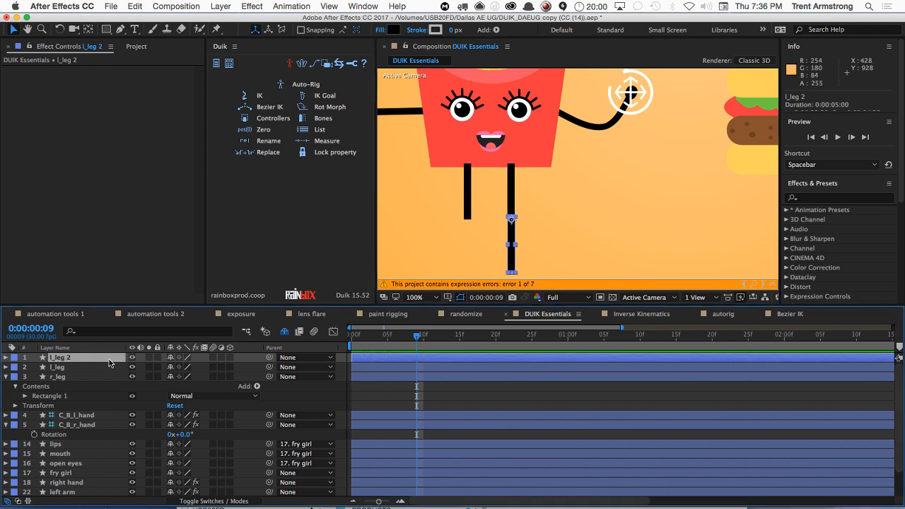
pyautogui.press('Return')
pyautogui.write('l')
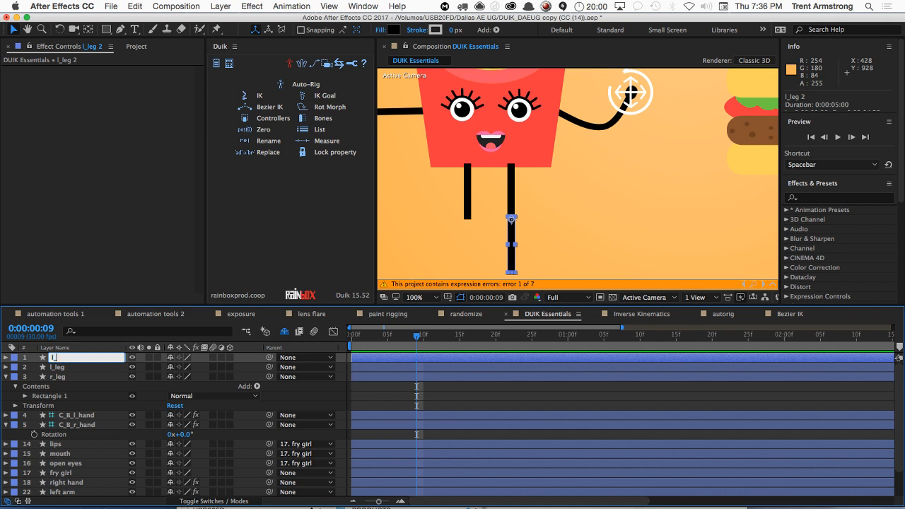
pyautogui.write('_ankle')
pyautogui.press('Return')
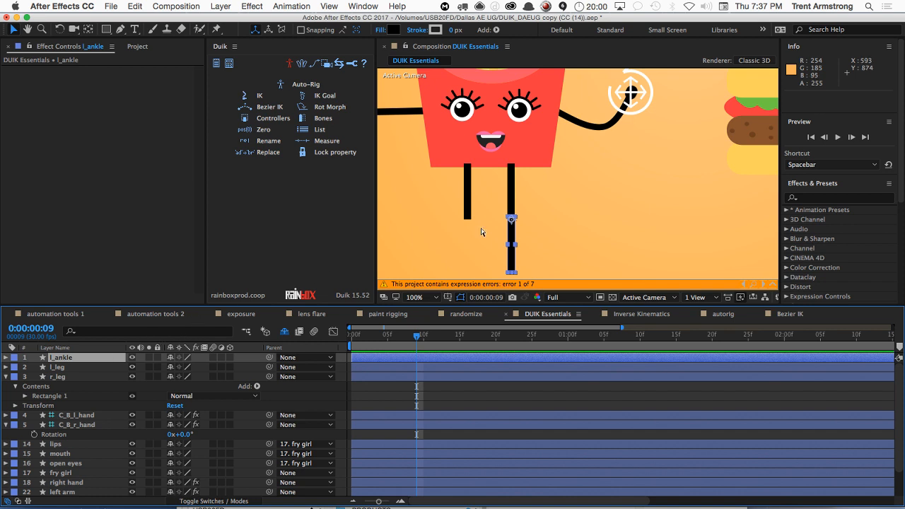
# Step: Duplicate l_ankle, place the copy beneath r_leg at about 571, 859, and name it r_ankle
pyautogui.press('super+d')
pyautogui.moveTo(508, 242); pyautogui.dragTo(468, 240)
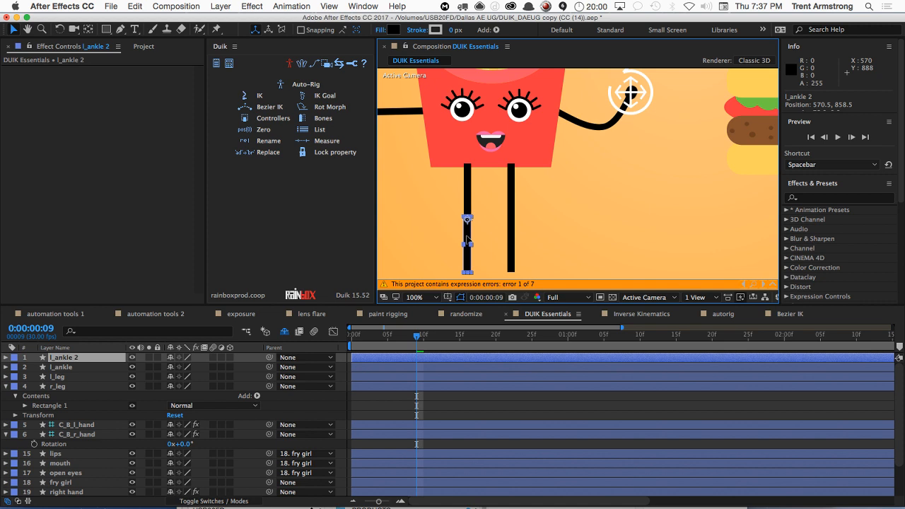
pyautogui.click(65, 360)
pyautogui.press('Return')
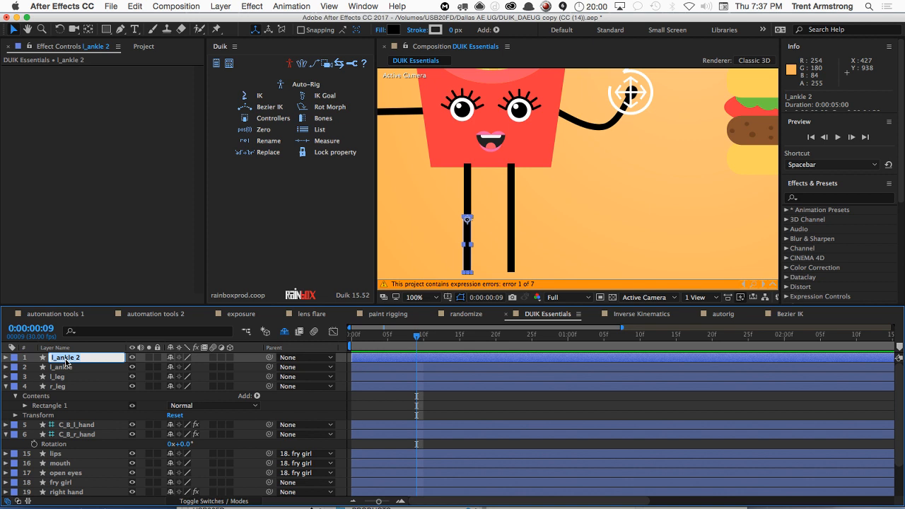
pyautogui.write('r_ankle')
pyautogui.press('Return')
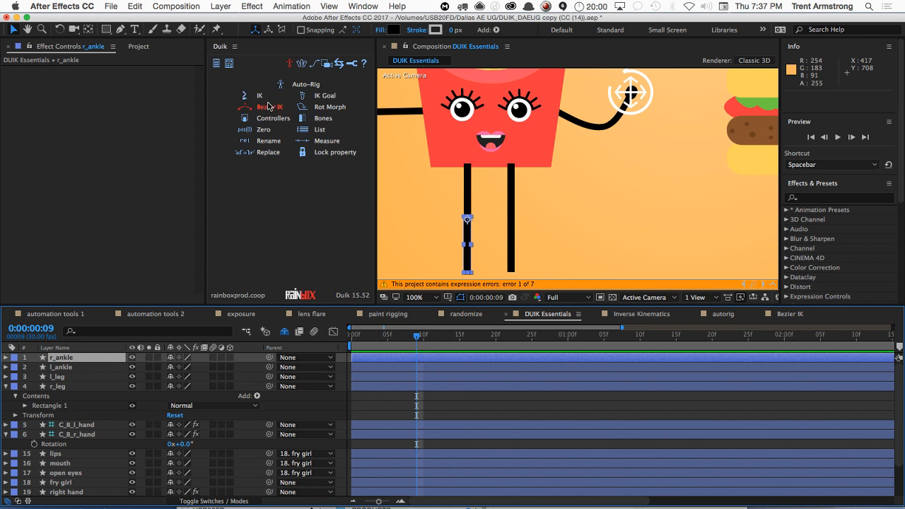
# Step: Draw a rectangular foot about 40 by 15 px at the lower end of l_ankle and add Round Corners to it
pyautogui.press('super+shift+a')
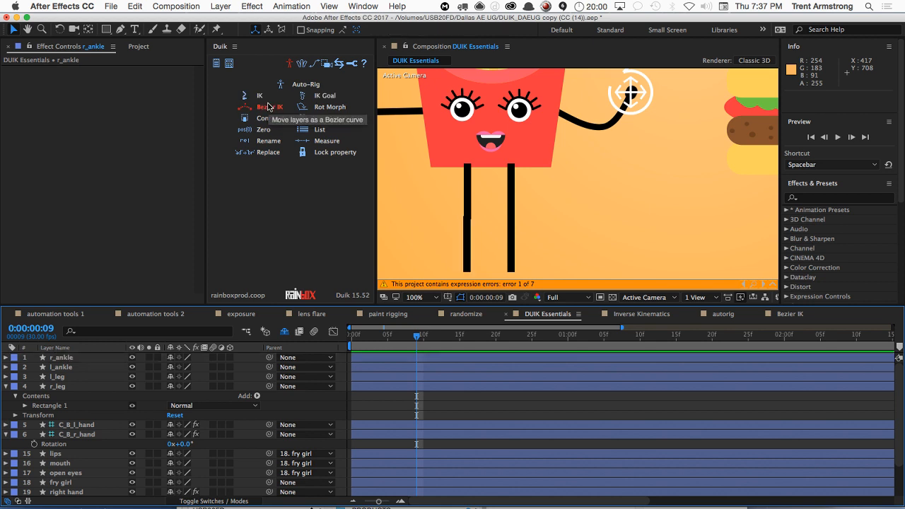
pyautogui.click(106, 29)
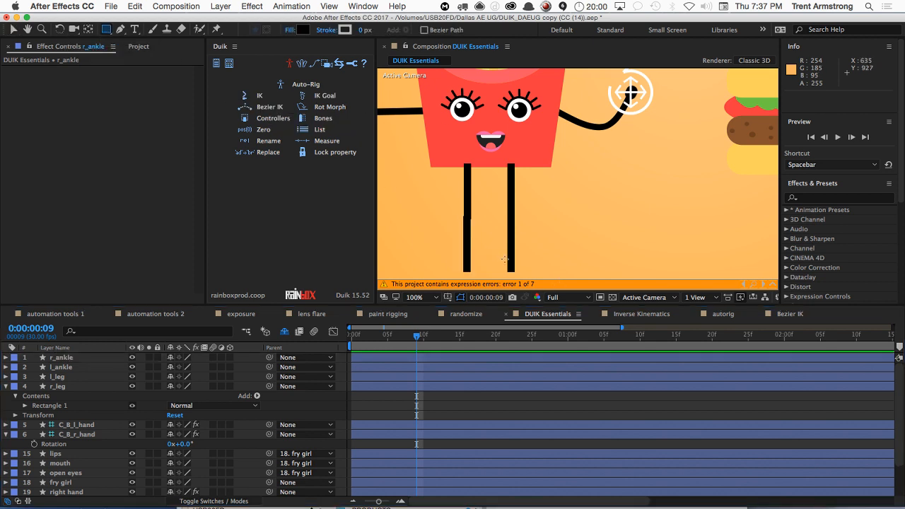
pyautogui.moveTo(506, 262); pyautogui.dragTo(532, 273)
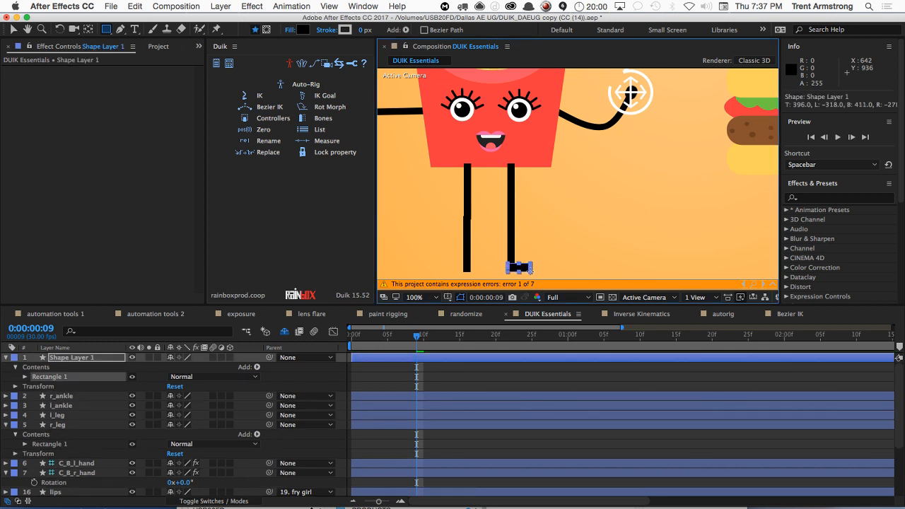
pyautogui.click(256, 367)
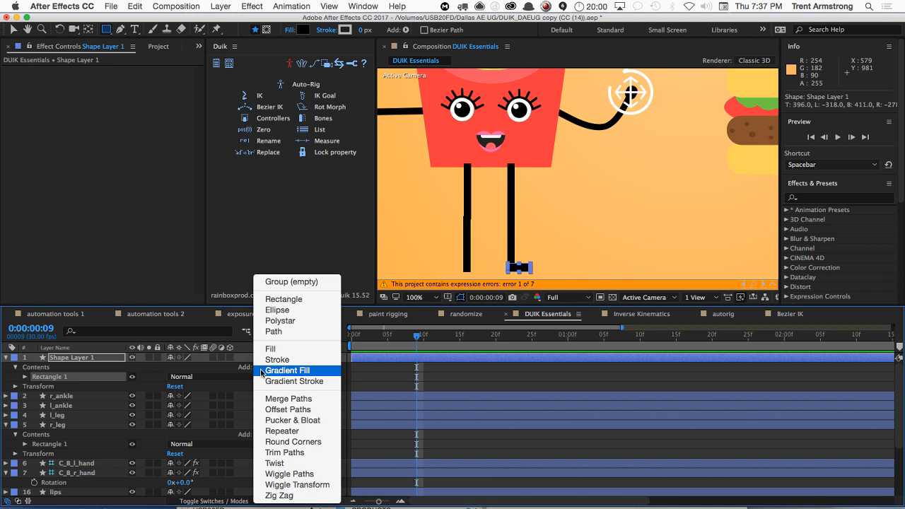
pyautogui.click(284, 441)
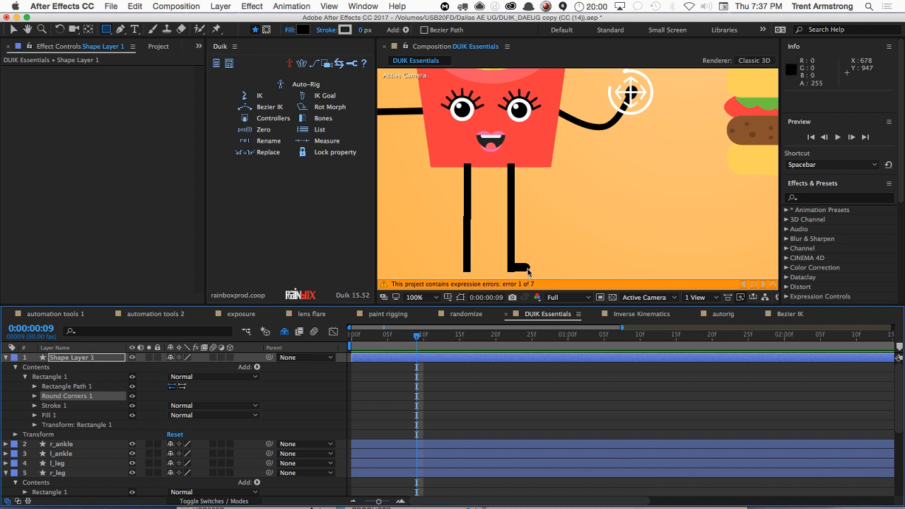
# Step: Nudge the new foot shape down to -298, 404.5 and align r_ankle under r_leg at 571.5, 858.5
pyautogui.press('v')
pyautogui.click(525, 270)
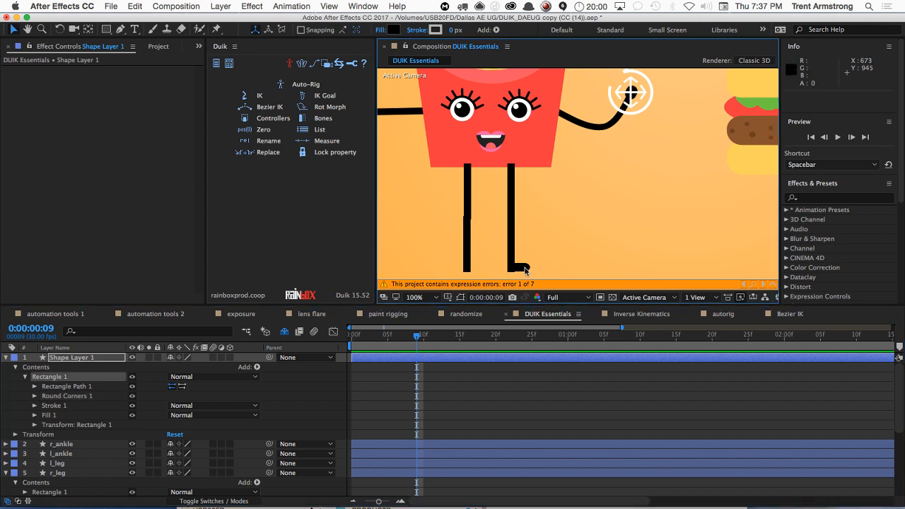
pyautogui.click(524, 270)
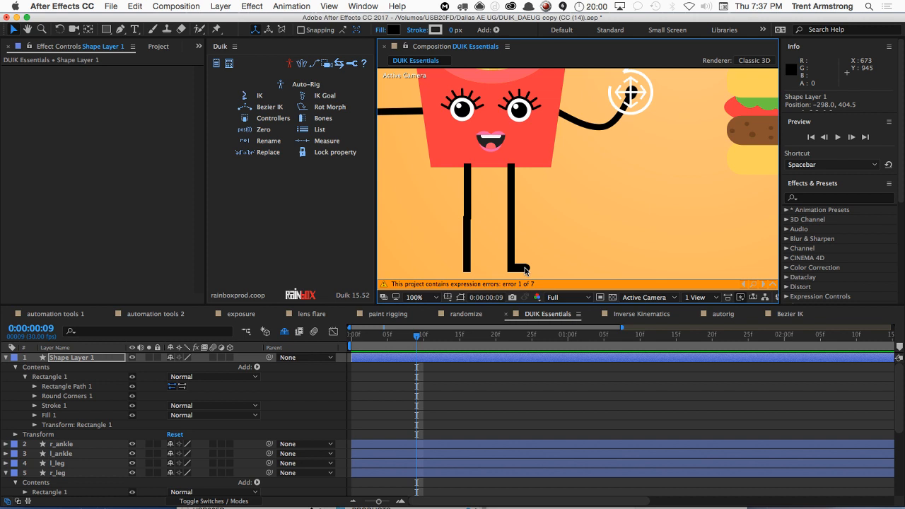
pyautogui.click(470, 251)
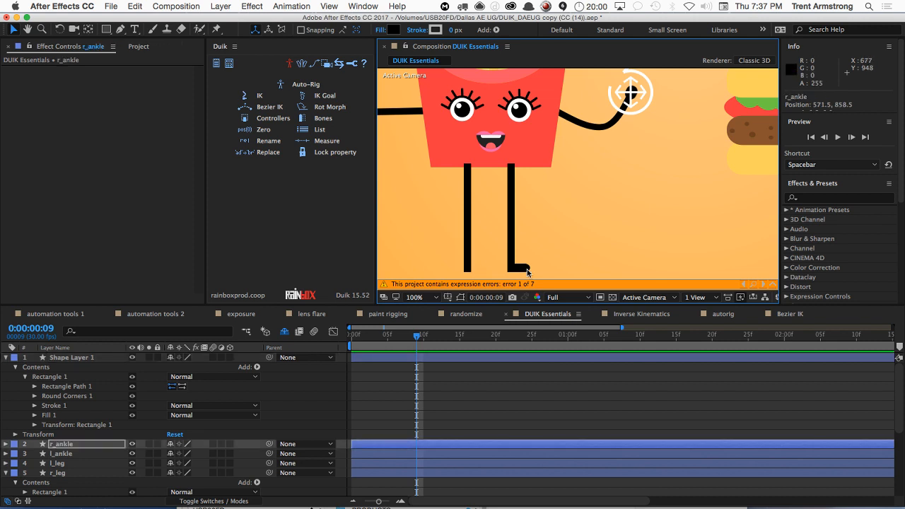
# Step: Rename the new foot's shape layer as l_foot
pyautogui.click(93, 357)
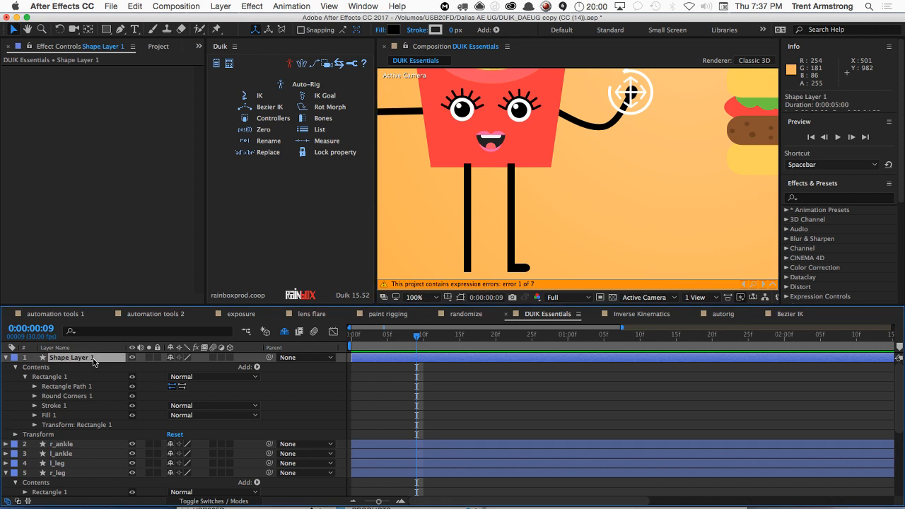
pyautogui.press('Return')
pyautogui.write('l_foot')
pyautogui.press('Return')
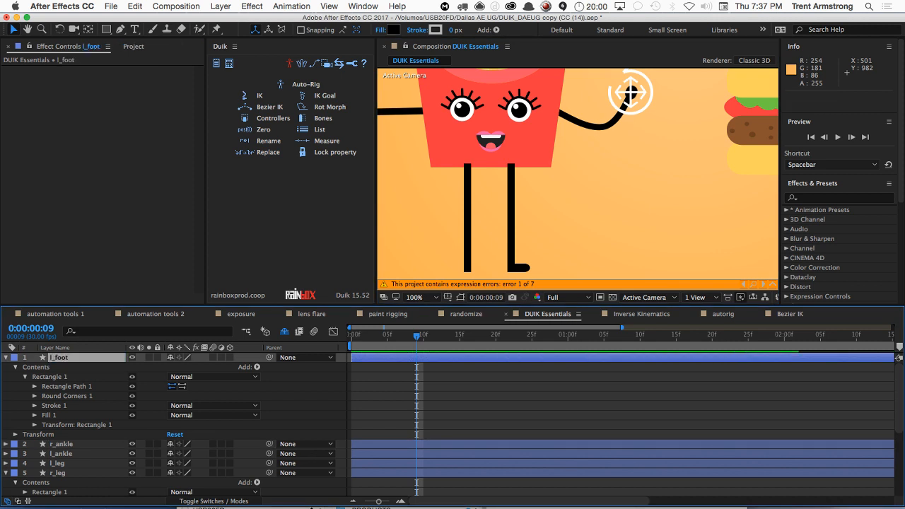
# Step: Duplicate l_foot and move the copy's anchor point back to the ankle joint
pyautogui.press('super+d')
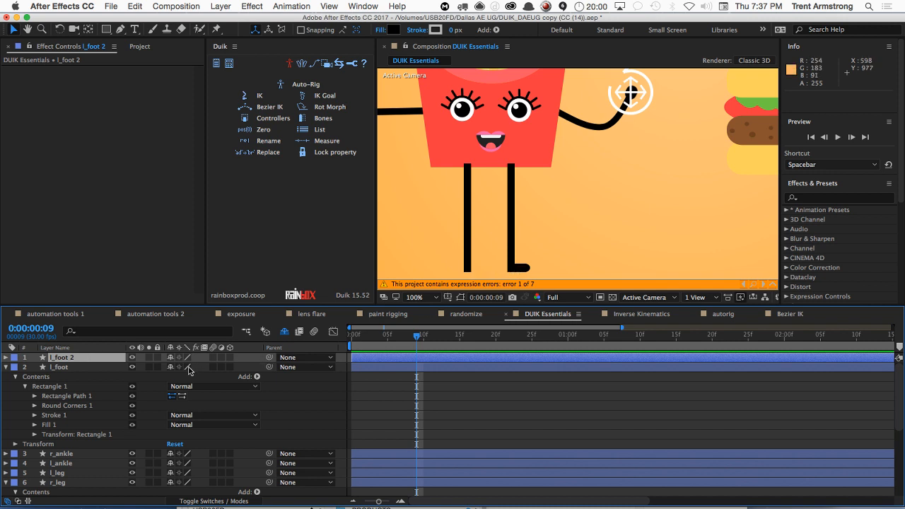
pyautogui.press('super+shift+h')
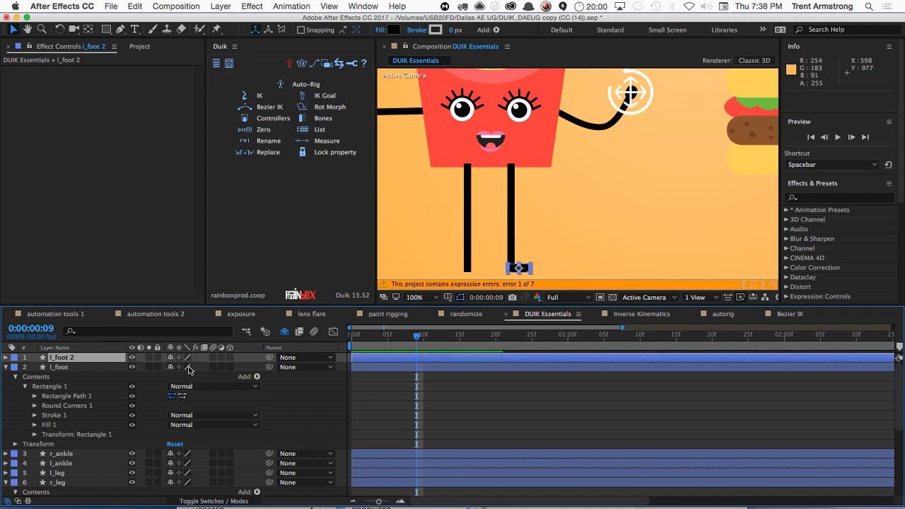
pyautogui.press('y')
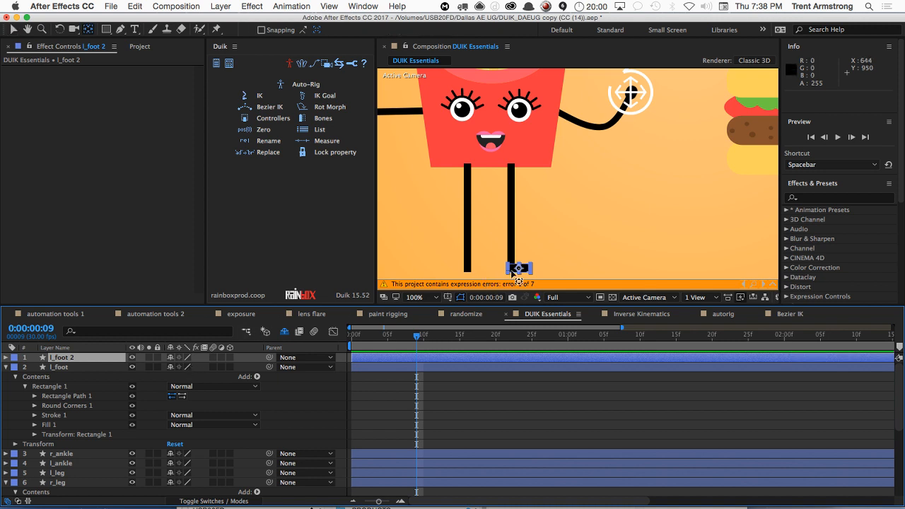
pyautogui.click(518, 267)
pyautogui.moveTo(518, 267); pyautogui.dragTo(515, 267)
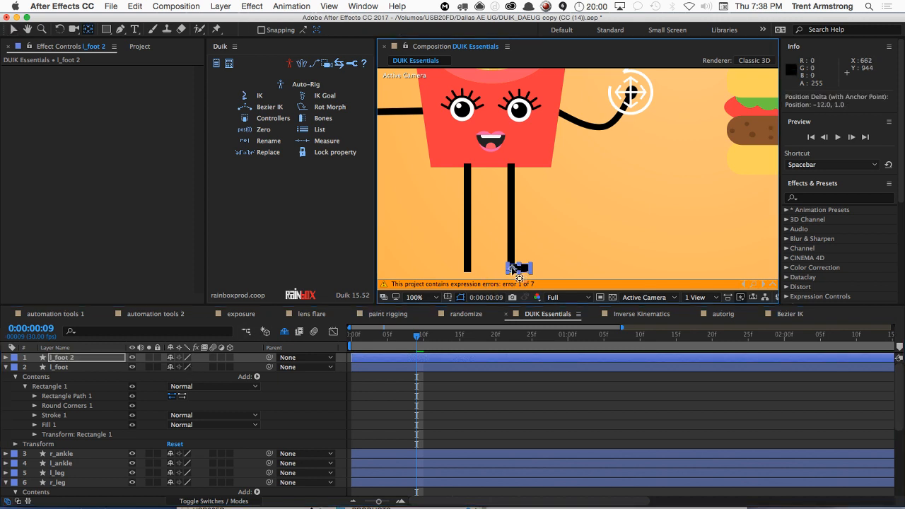
# Step: Rename the duplicated foot layer as r_foot
pyautogui.click(109, 359)
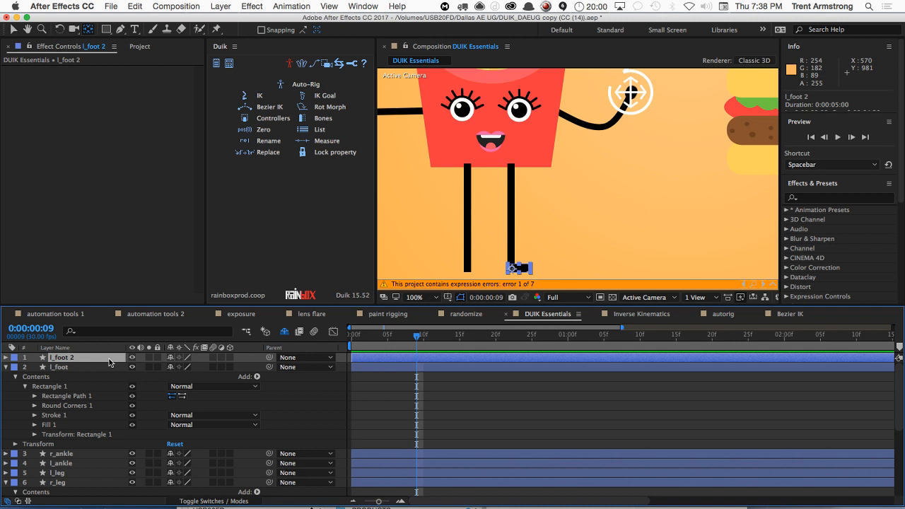
pyautogui.press('Return')
pyautogui.write('r_')
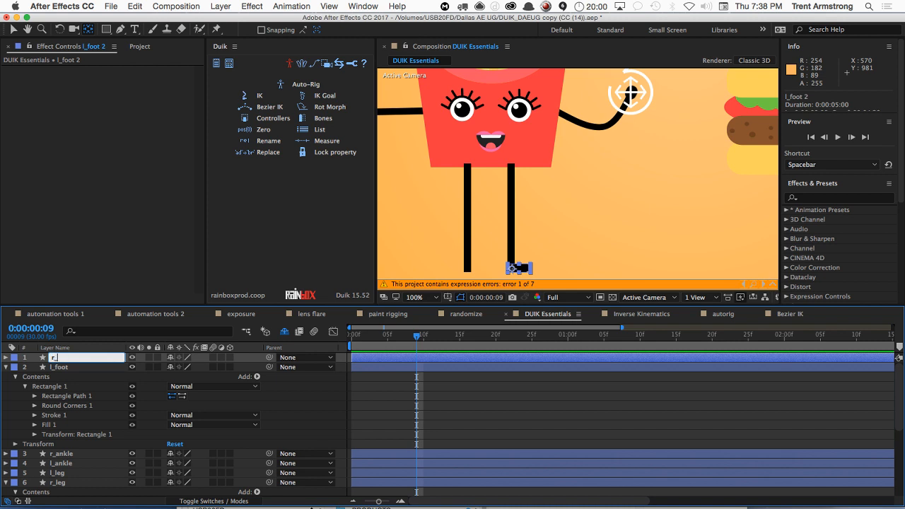
pyautogui.write('foot')
pyautogui.press('Return')
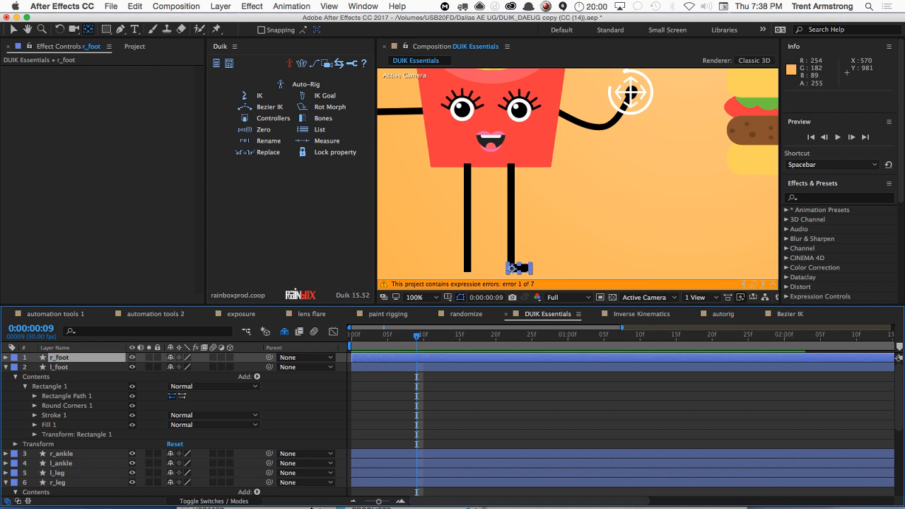
# Step: Rotate r_foot to 180° and place it at the lower end of r_ankle, at 569, 945.5
pyautogui.press('r')
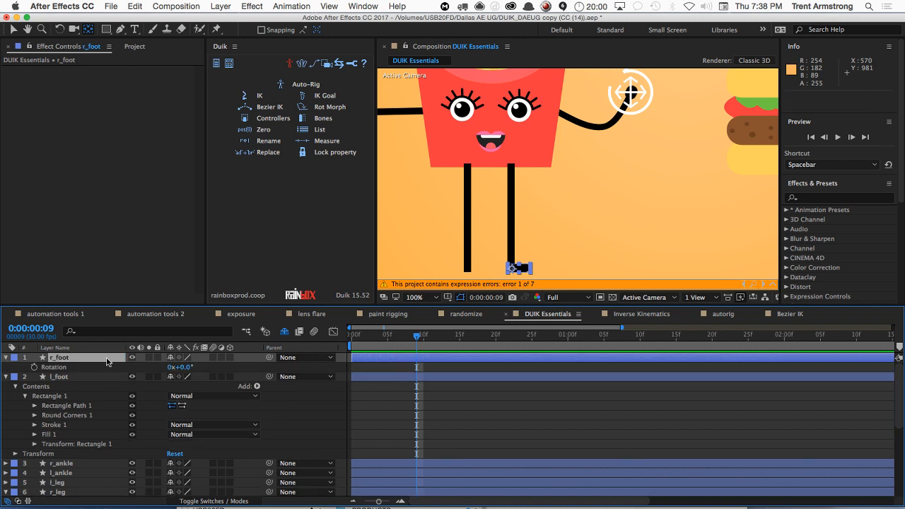
pyautogui.moveTo(180, 367); pyautogui.dragTo(291, 371)
pyautogui.click(184, 368)
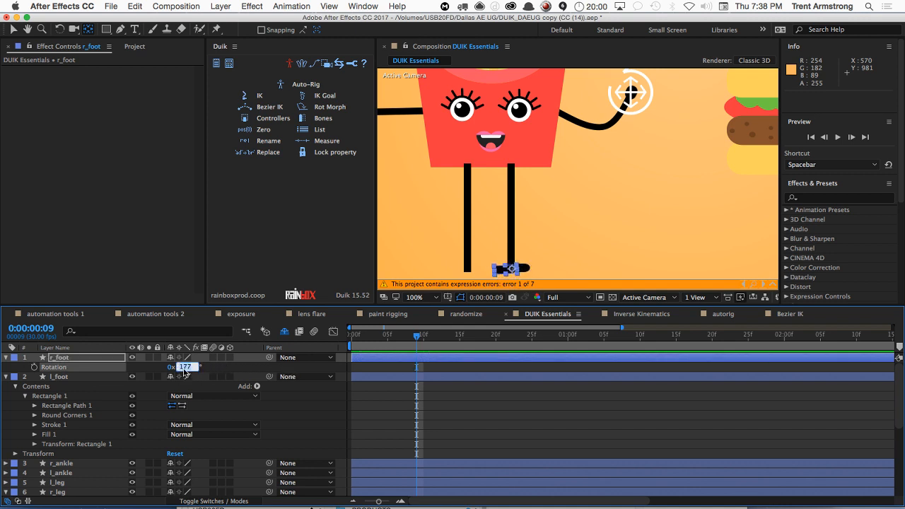
pyautogui.write('180')
pyautogui.press('Return')
pyautogui.moveTo(510, 268); pyautogui.dragTo(464, 269)
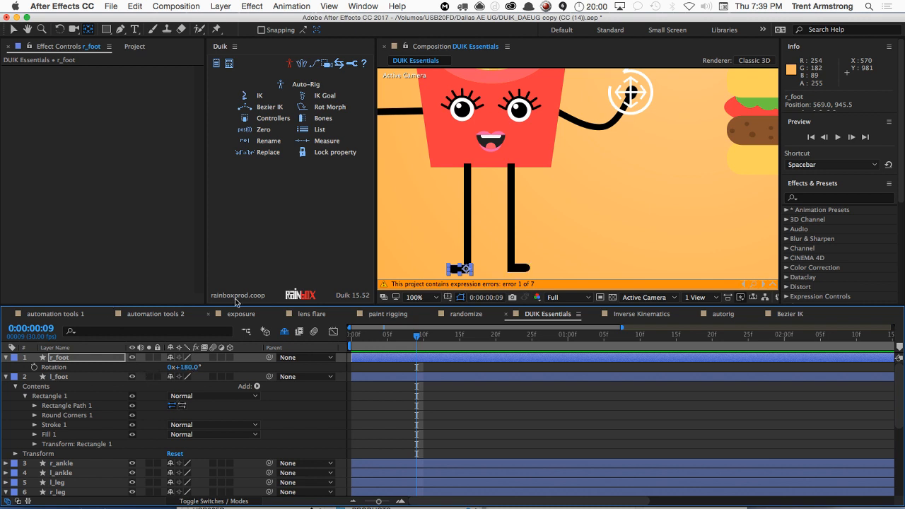
# Step: Move l_foot's anchor point from the foot's centre to its ankle joint, matching r_foot
pyautogui.click(97, 378)
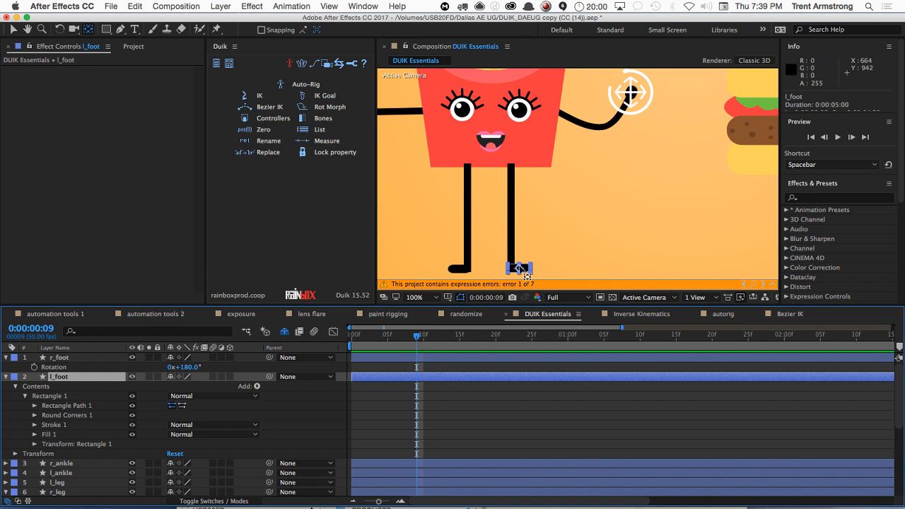
pyautogui.moveTo(520, 268); pyautogui.dragTo(511, 268)
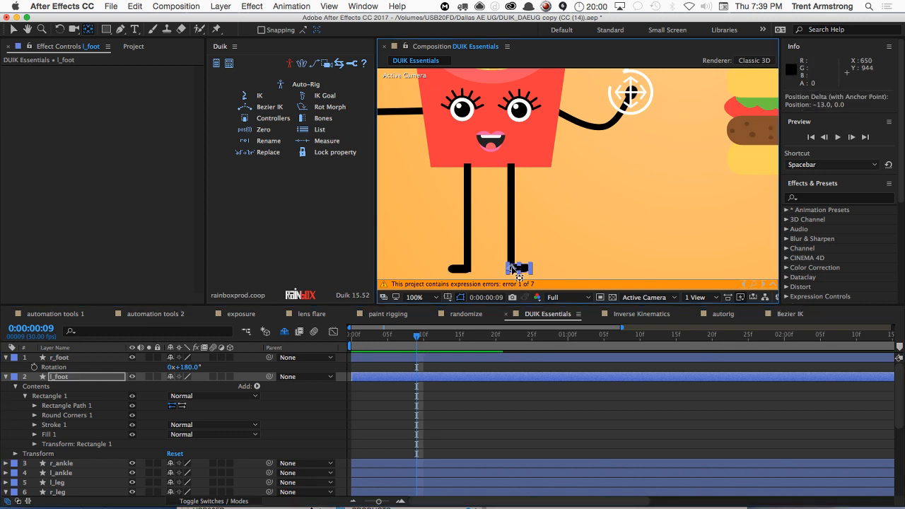
pyautogui.click(82, 360)
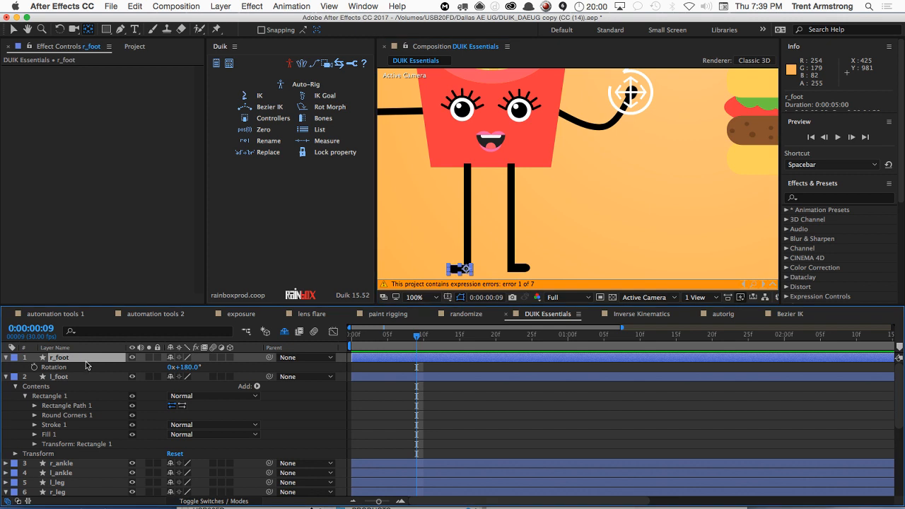
# Step: Collapse the foot and leg layers and reorder the stack so r_ankle and r_leg sit directly beneath r_foot
pyautogui.click(6, 358)
pyautogui.click(5, 367)
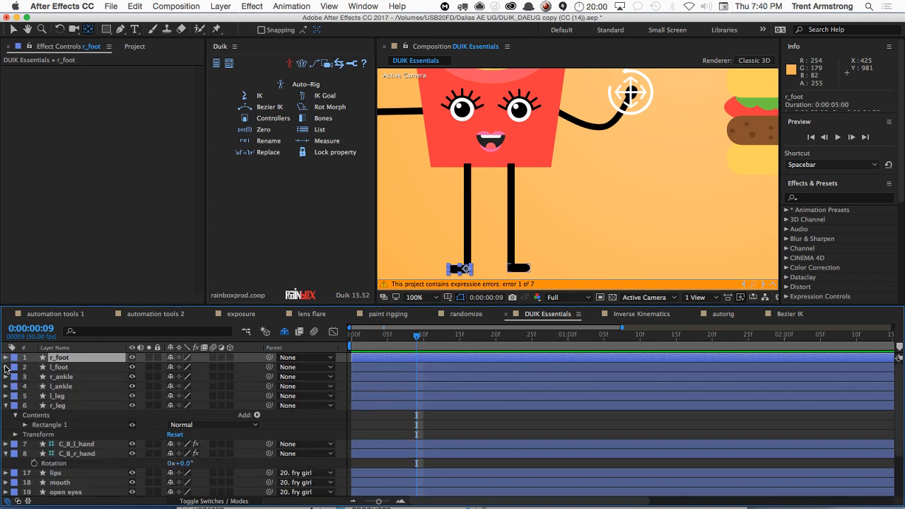
pyautogui.click(68, 378)
pyautogui.moveTo(69, 378); pyautogui.dragTo(68, 365)
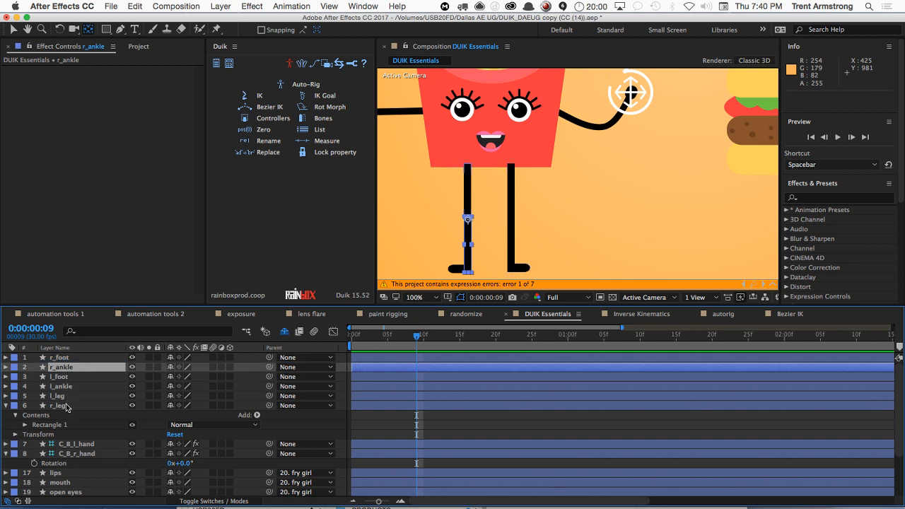
pyautogui.moveTo(69, 406); pyautogui.dragTo(67, 376)
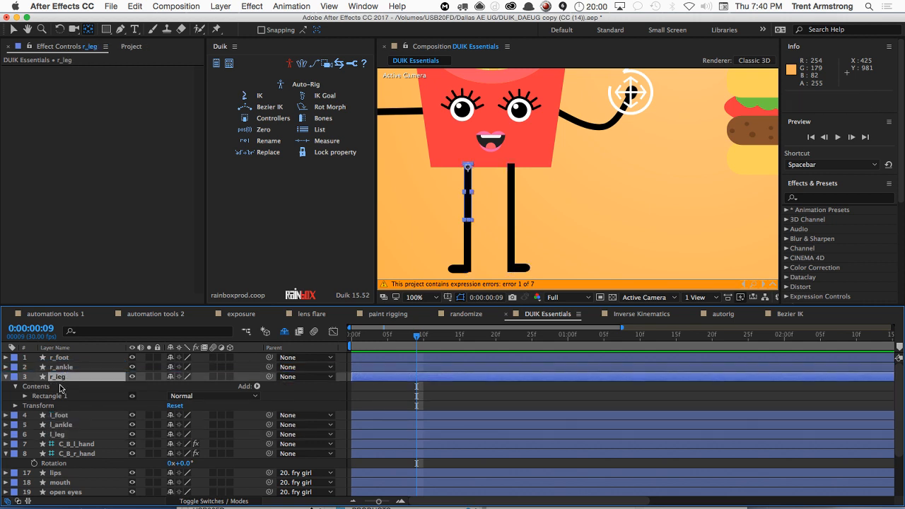
pyautogui.click(11, 378)
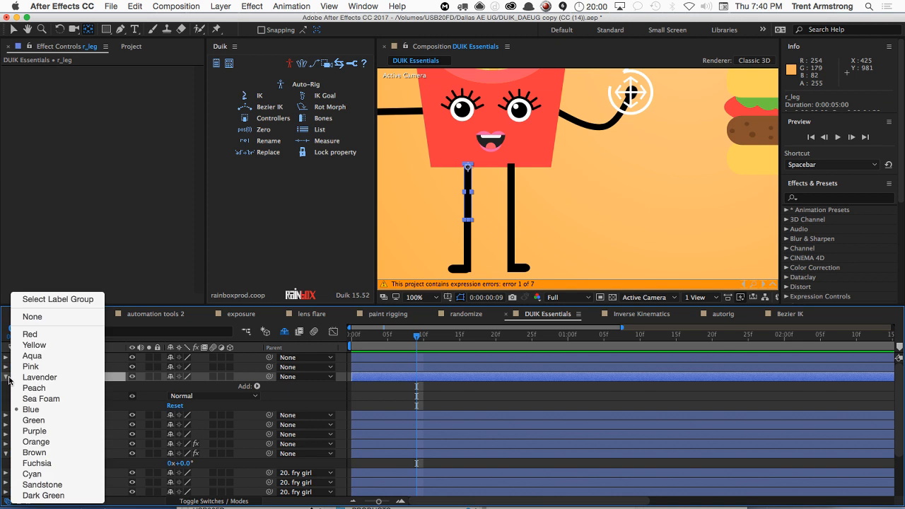
pyautogui.click(7, 378)
pyautogui.click(7, 378)
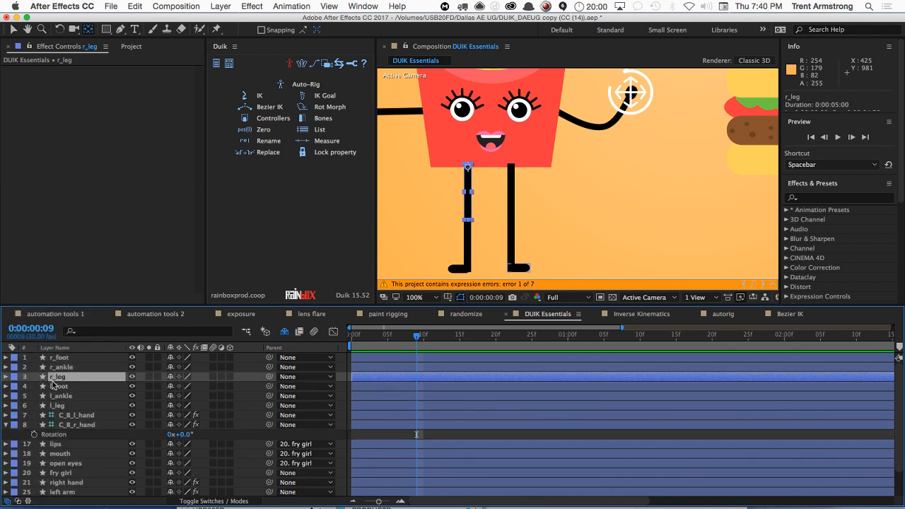
# Step: Give the r_foot, r_ankle and r_leg layers the Pink label colour
pyautogui.keyDown('shift'); pyautogui.click(67, 358); pyautogui.keyUp('shift')
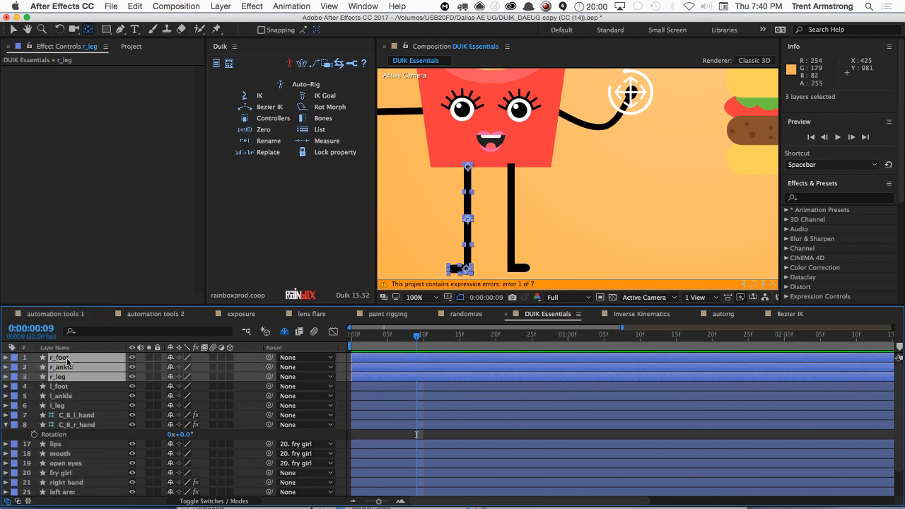
pyautogui.click(12, 372)
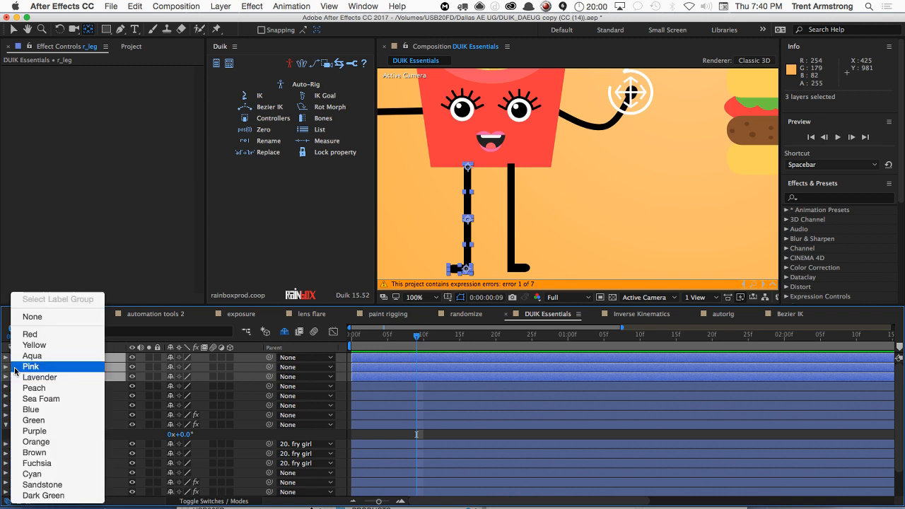
pyautogui.click(17, 367)
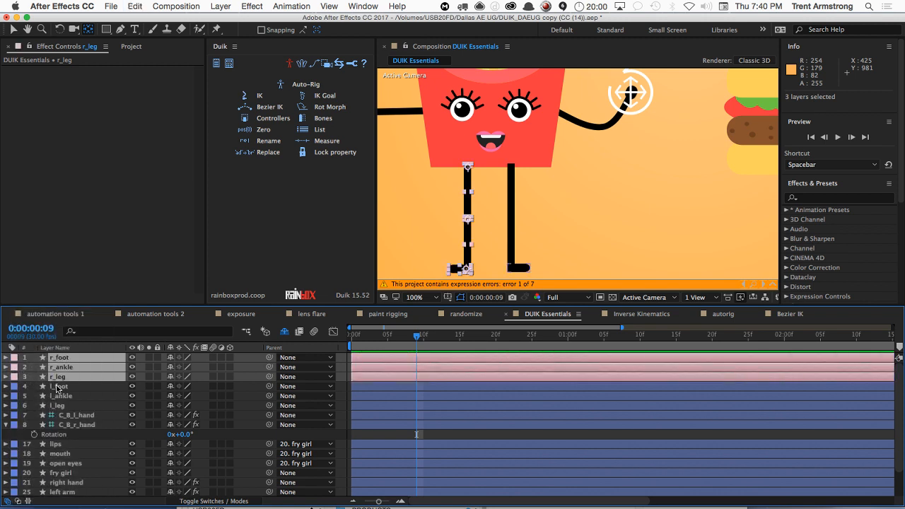
# Step: Give the l_foot, l_ankle and l_leg layers the Green label colour
pyautogui.click(57, 387)
pyautogui.keyDown('shift'); pyautogui.click(62, 405); pyautogui.keyUp('shift')
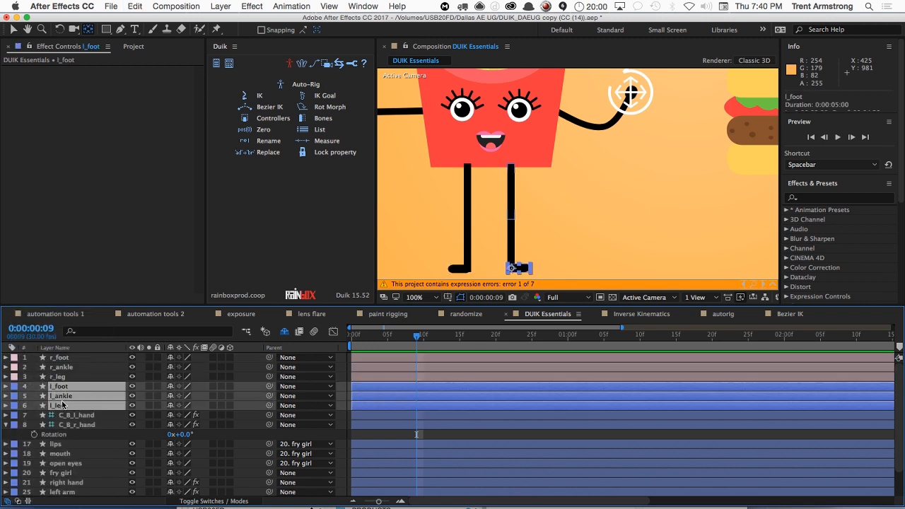
pyautogui.click(15, 398)
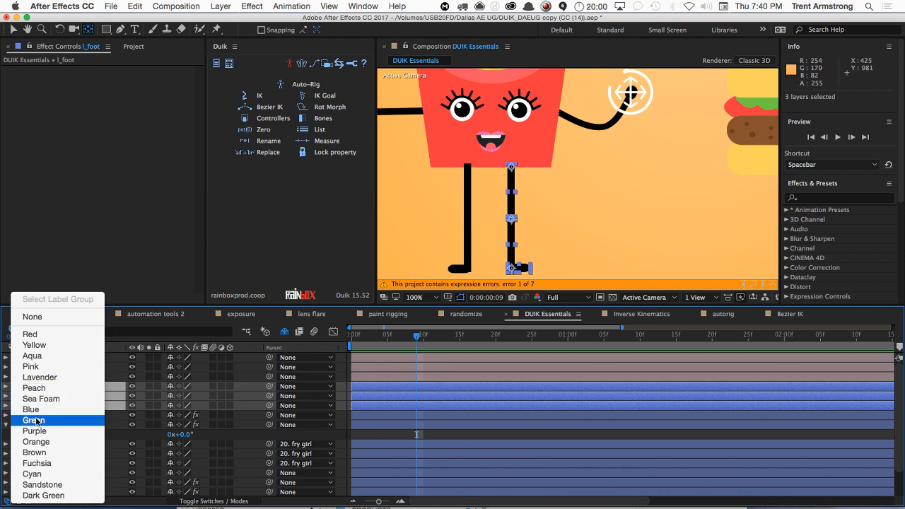
pyautogui.click(37, 420)
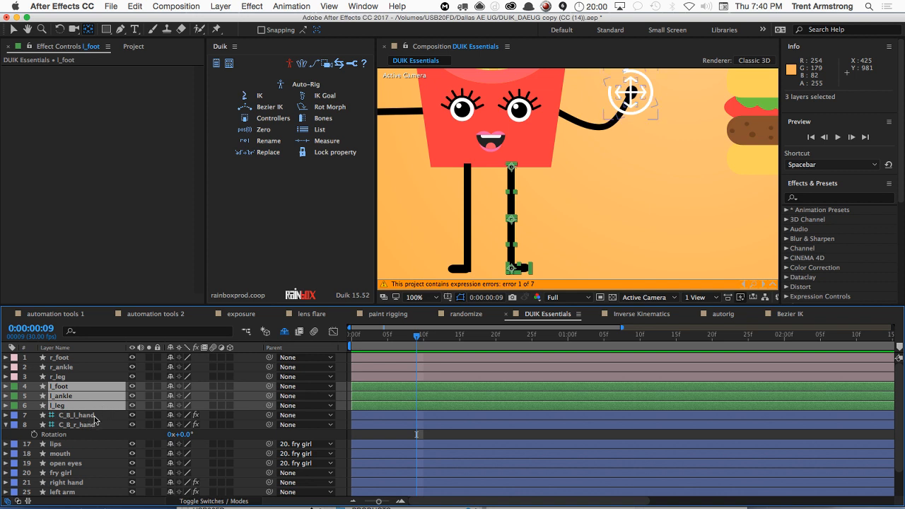
# Step: Move all six leg, ankle and foot layers directly beneath the fry girl layer in the stack
pyautogui.keyDown('shift'); pyautogui.click(73, 358); pyautogui.keyUp('shift')
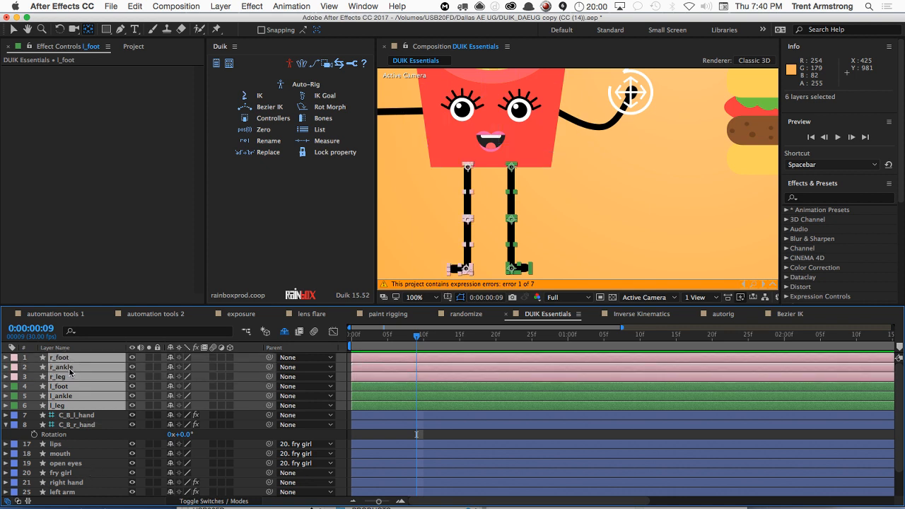
pyautogui.moveTo(71, 375); pyautogui.dragTo(68, 475)
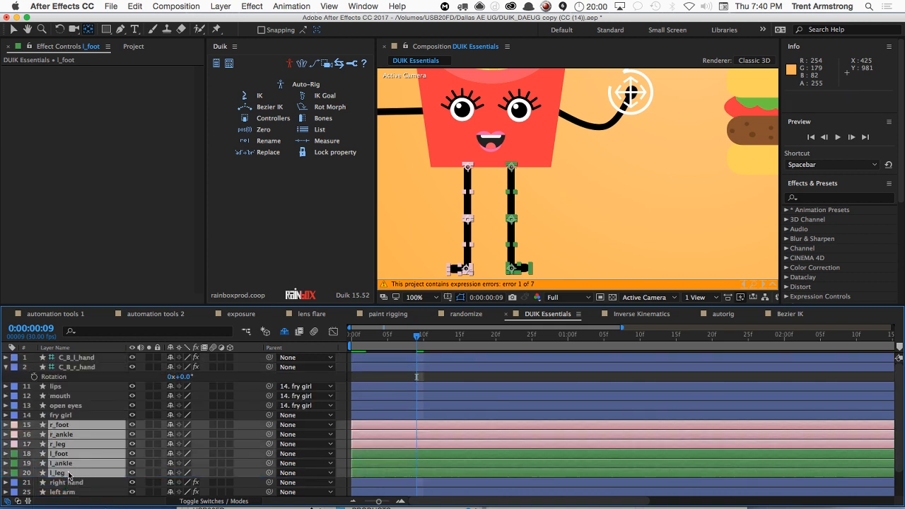
pyautogui.click(71, 415)
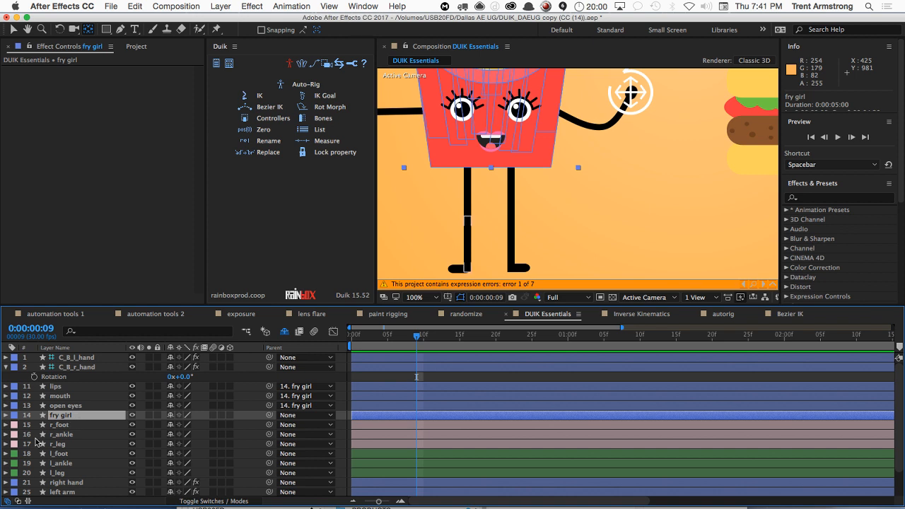
# Step: Create a medium white Duik controller for r_foot with rotation and both position axes enabled
pyautogui.click(71, 424)
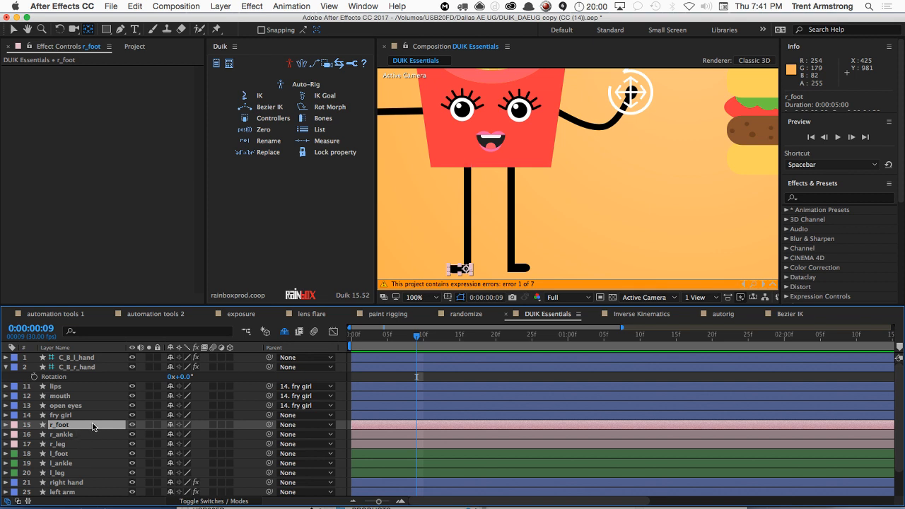
pyautogui.press('v')
pyautogui.click(469, 246)
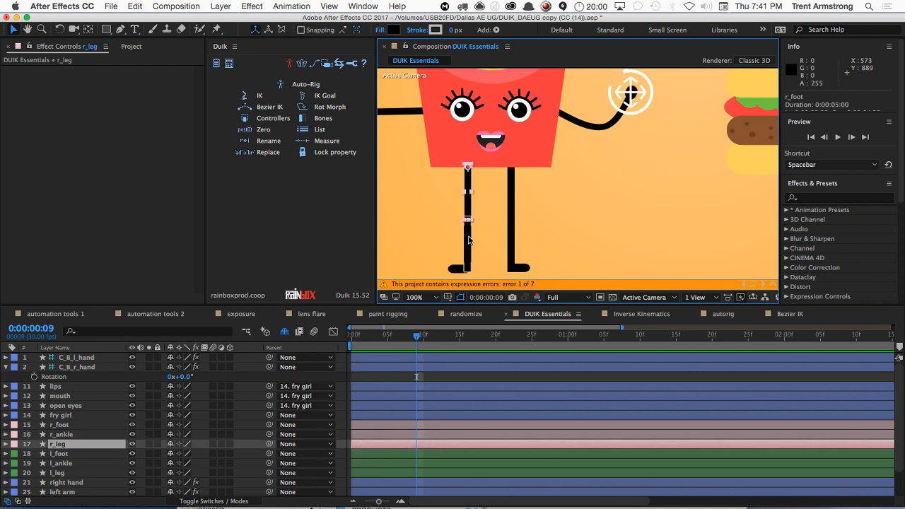
pyautogui.click(459, 269)
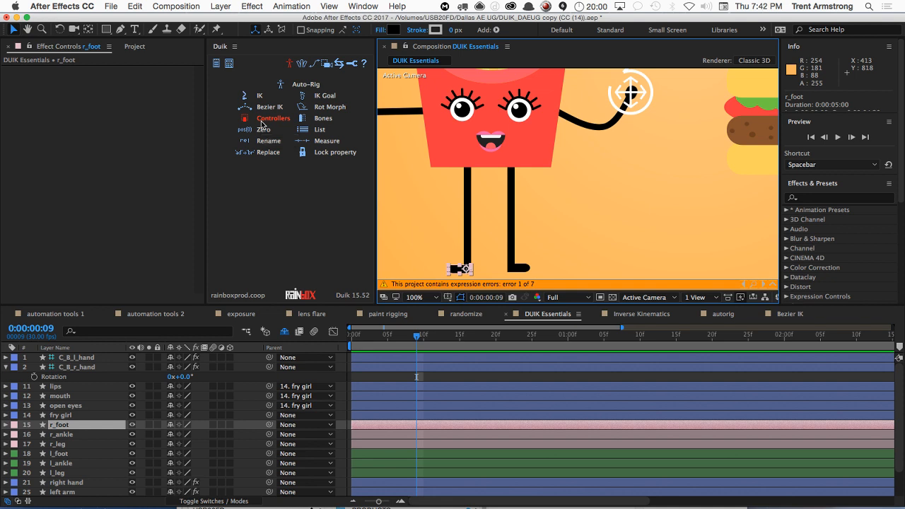
pyautogui.click(270, 118)
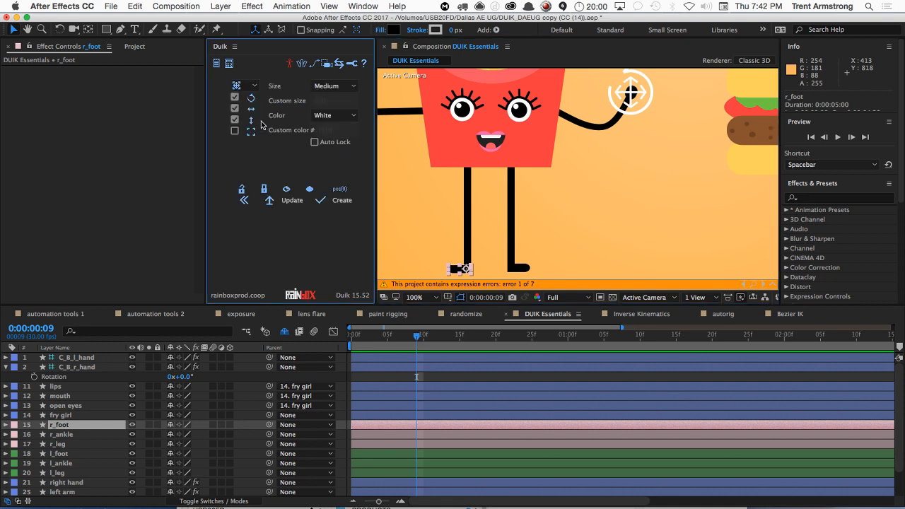
pyautogui.click(323, 207)
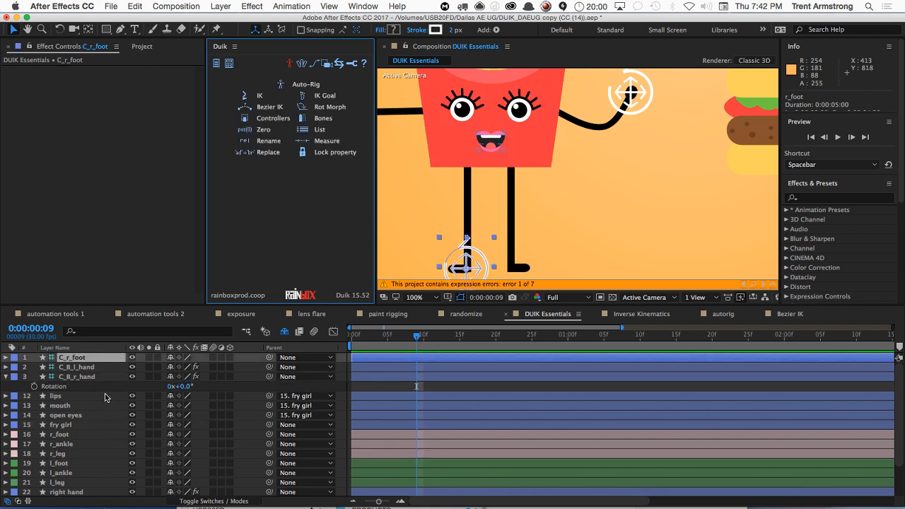
# Step: Create a 2-Layer IK & Goal rig from r_foot, r_ankle and r_leg with C_r_foot as the controller
pyautogui.click(72, 435)
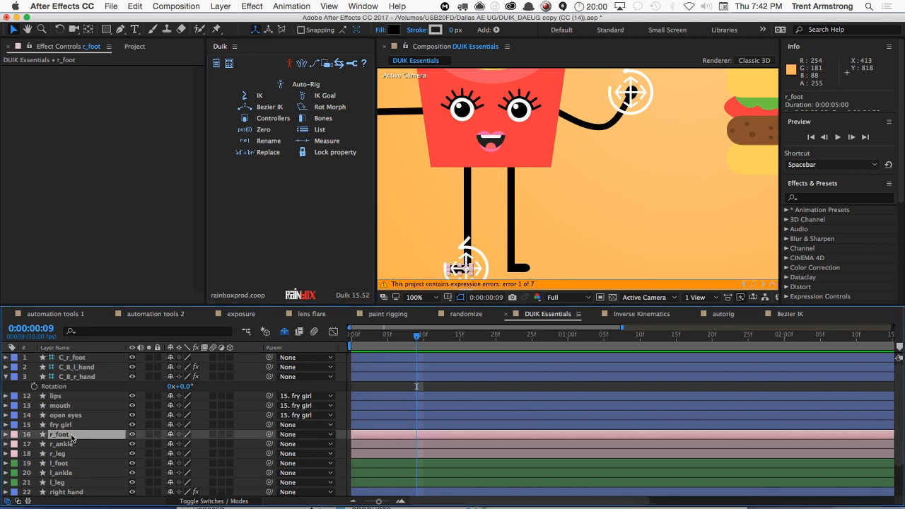
pyautogui.keyDown('shift'); pyautogui.click(72, 444); pyautogui.keyUp('shift')
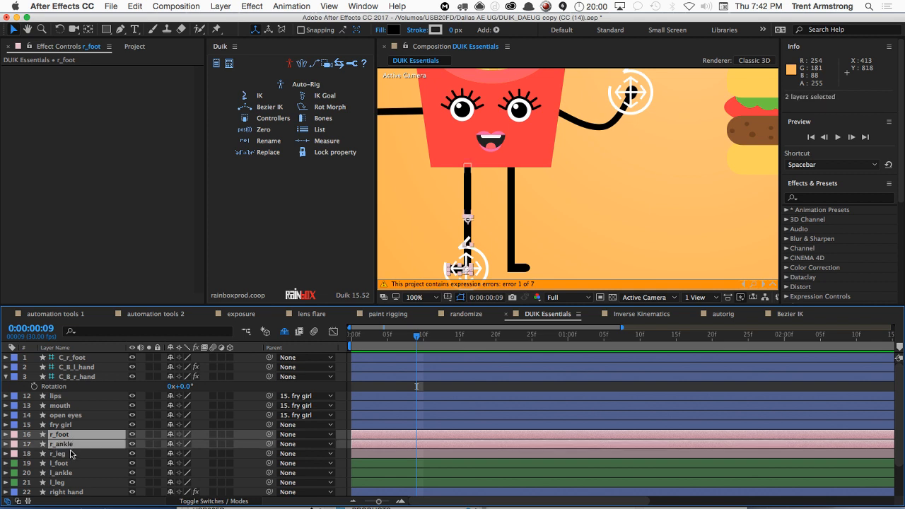
pyautogui.keyDown('shift'); pyautogui.click(71, 453); pyautogui.keyUp('shift')
pyautogui.keyDown('super'); pyautogui.click(104, 357); pyautogui.keyUp('super')
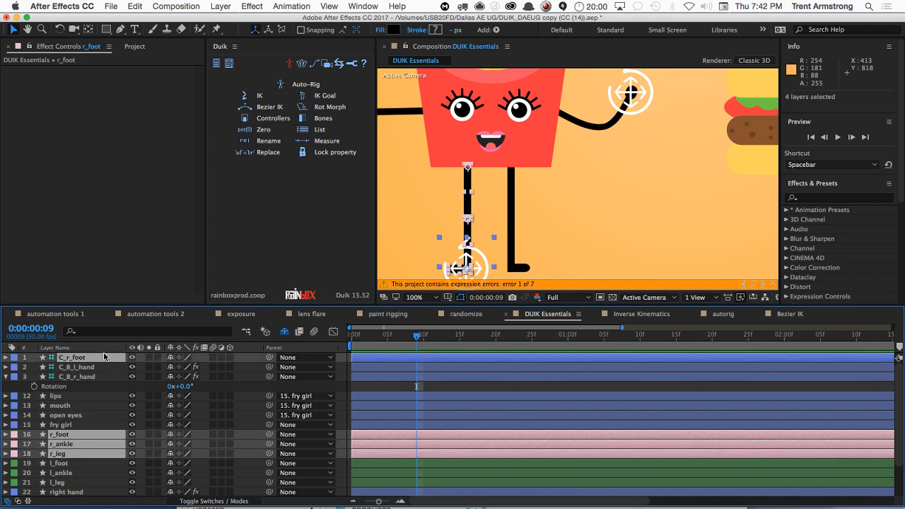
pyautogui.click(259, 96)
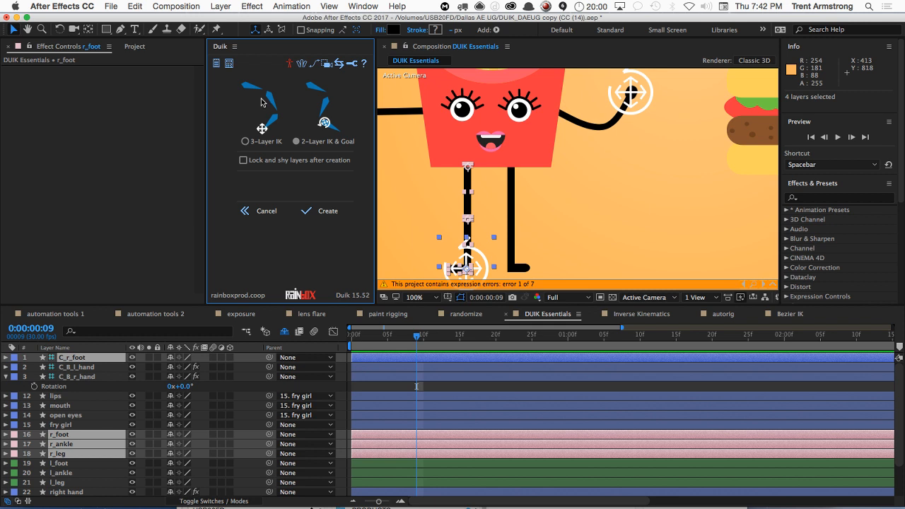
pyautogui.click(309, 213)
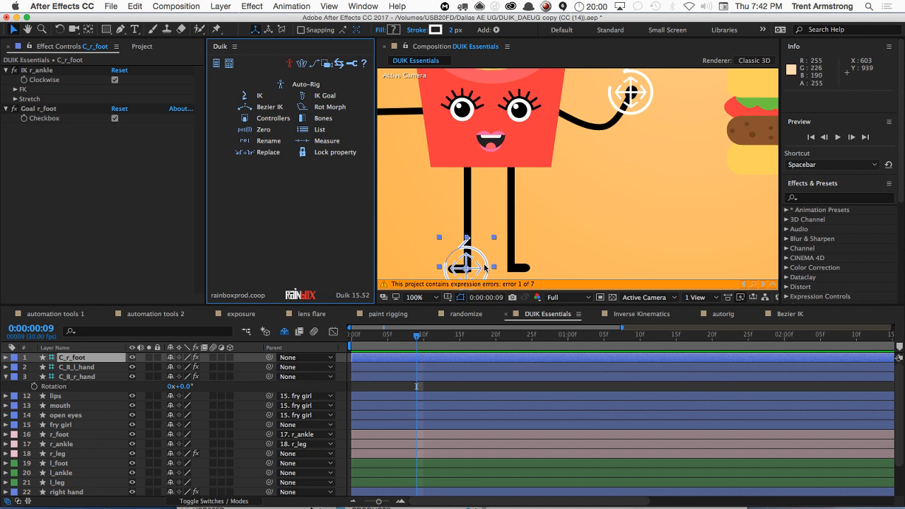
# Step: Disable Clockwise on the IK r_ankle effect and move the C_r_foot controller to about 561, 946.5
pyautogui.moveTo(477, 268)
pyautogui.mouseDown()
pyautogui.moveTo(479, 250)
pyautogui.moveTo(476, 267)
pyautogui.mouseUp()
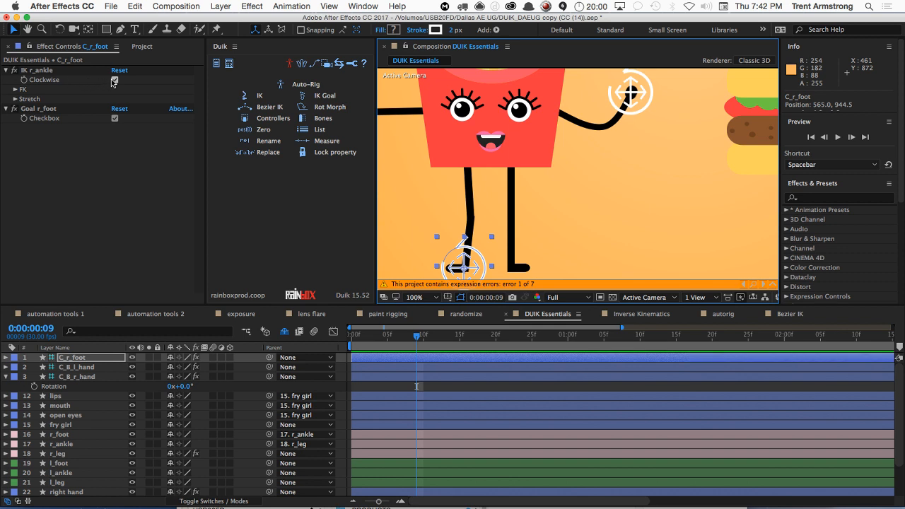
pyautogui.click(114, 79)
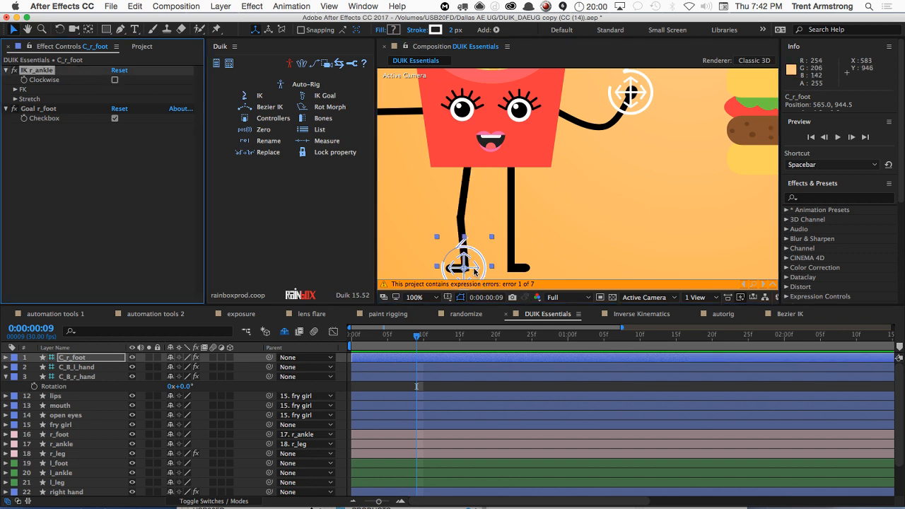
pyautogui.moveTo(474, 268)
pyautogui.mouseDown()
pyautogui.moveTo(468, 248)
pyautogui.moveTo(470, 268)
pyautogui.mouseUp()
# Step: Test the foot bend by changing the C_r_foot controller's rotation, and undo the change
pyautogui.press('r')
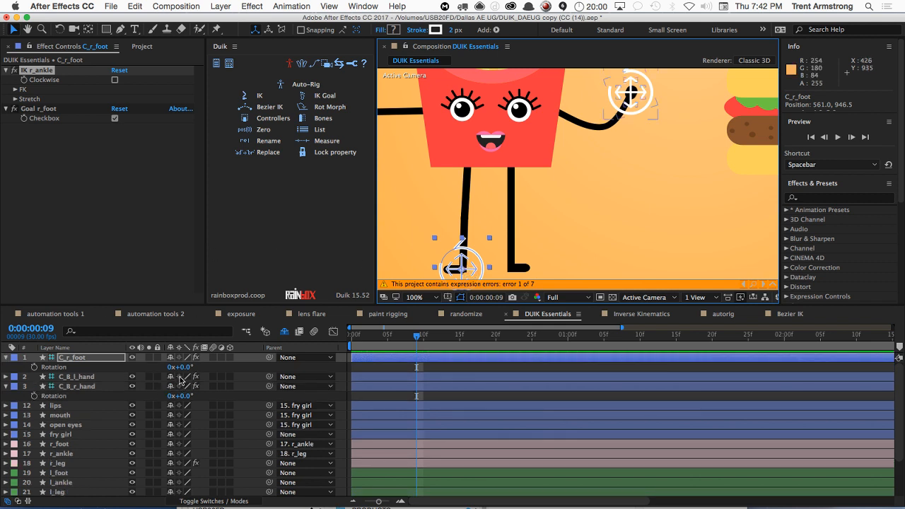
pyautogui.moveTo(182, 369); pyautogui.dragTo(187, 368)
pyautogui.press('super+z')
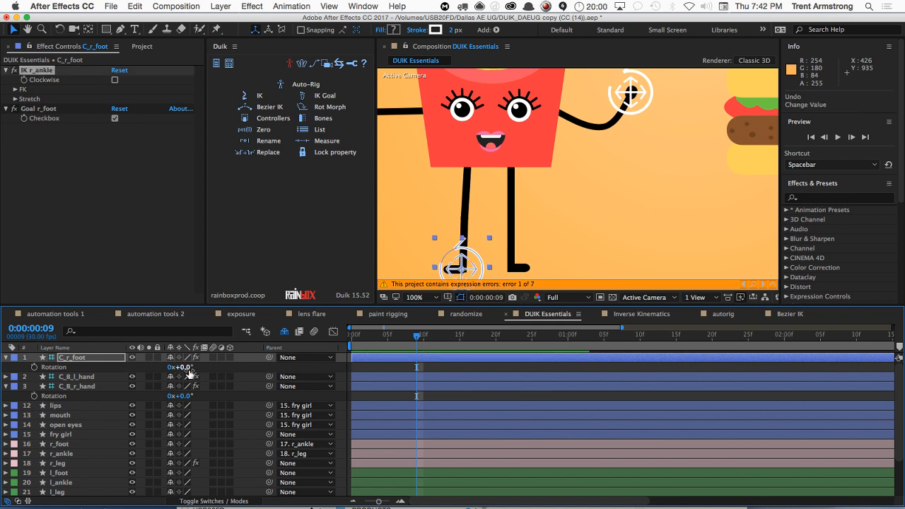
# Step: Create a medium white Duik controller for l_foot with rotation and both position axes enabled
pyautogui.click(74, 475)
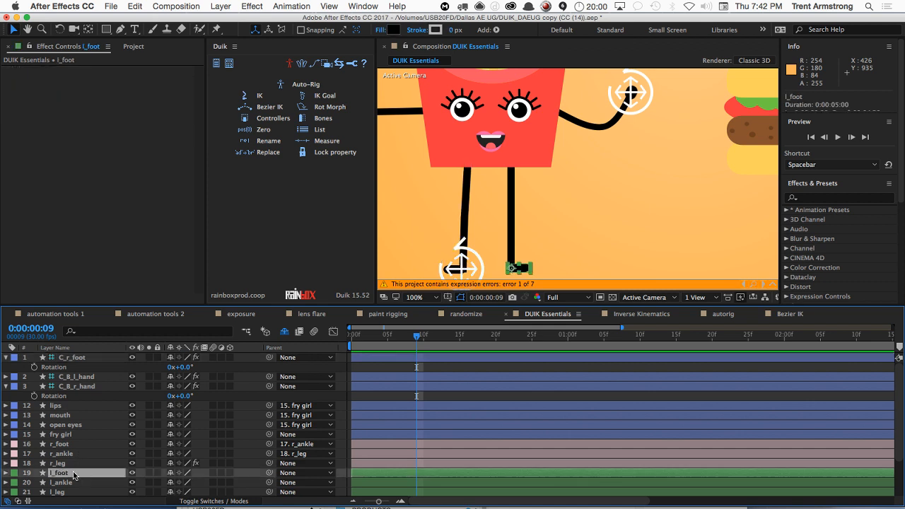
pyautogui.click(275, 120)
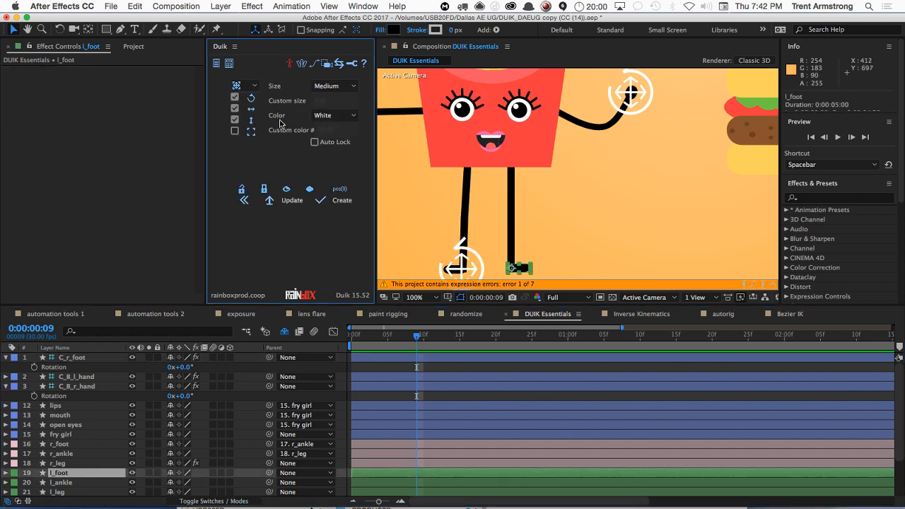
pyautogui.click(323, 202)
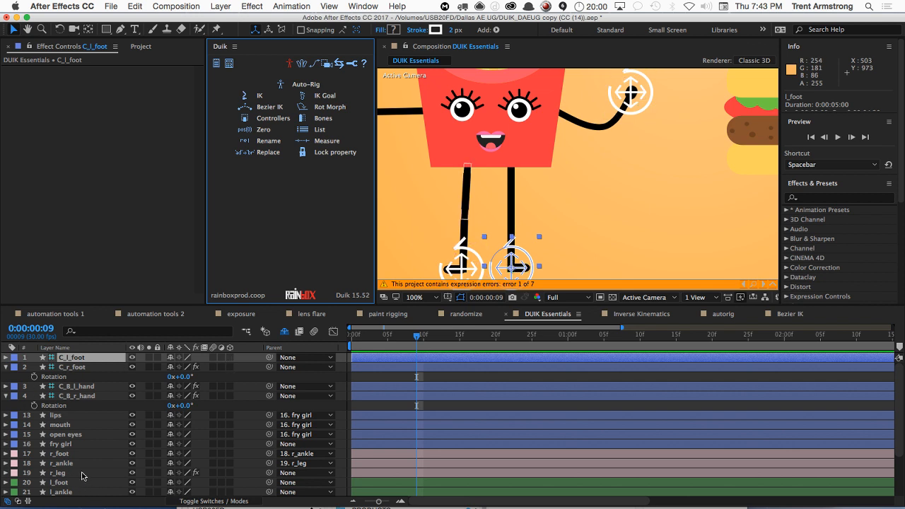
# Step: Create a 2-Layer IK & Goal rig from l_foot, l_ankle and l_leg with C_l_foot as the controller
pyautogui.scroll(-3, 80, 481)
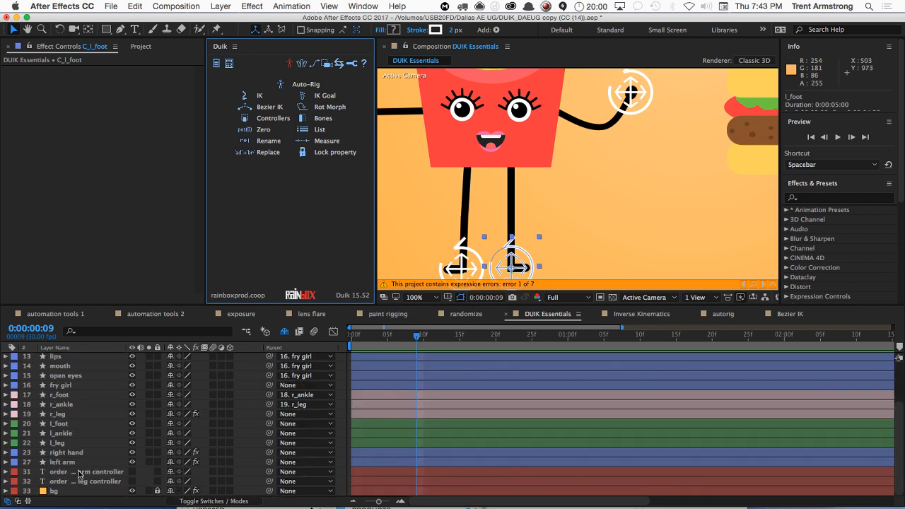
pyautogui.click(73, 424)
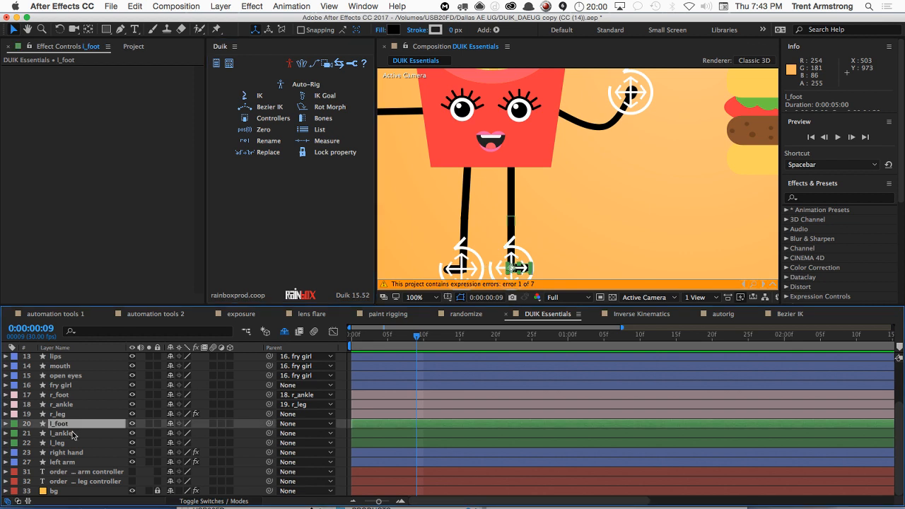
pyautogui.keyDown('shift'); pyautogui.click(73, 434); pyautogui.keyUp('shift')
pyautogui.keyDown('shift'); pyautogui.click(71, 443); pyautogui.keyUp('shift')
pyautogui.scroll(3, 78, 443)
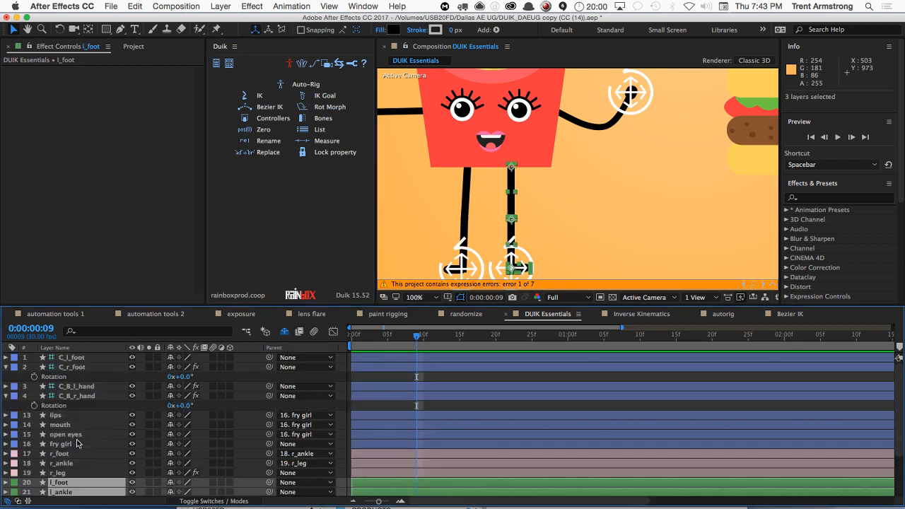
pyautogui.keyDown('super'); pyautogui.click(90, 359); pyautogui.keyUp('super')
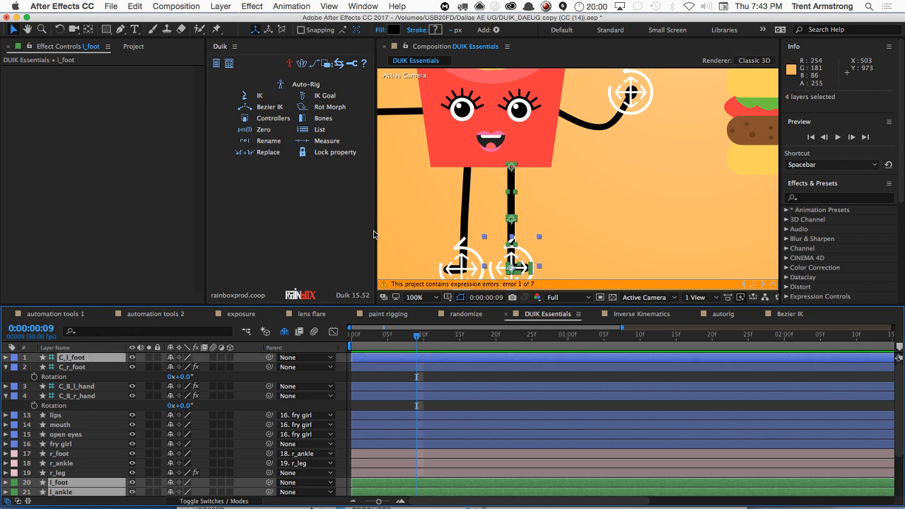
pyautogui.click(259, 97)
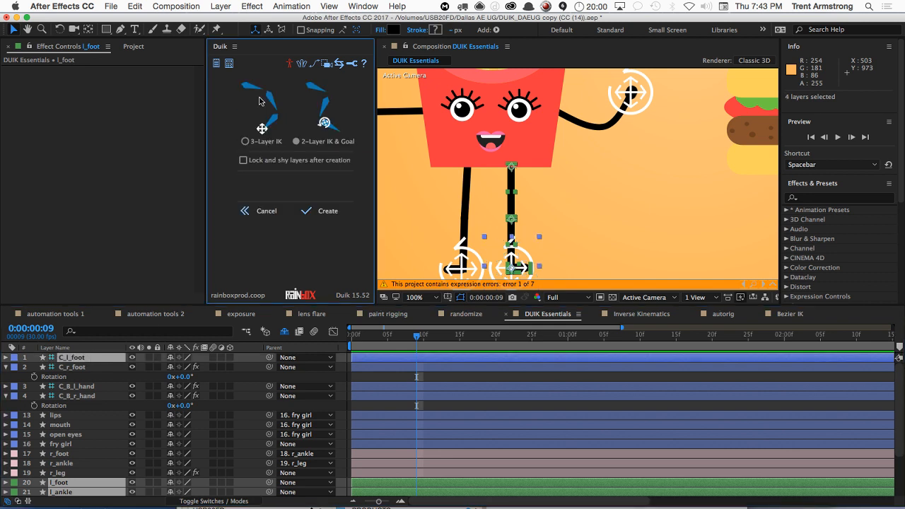
pyautogui.click(306, 211)
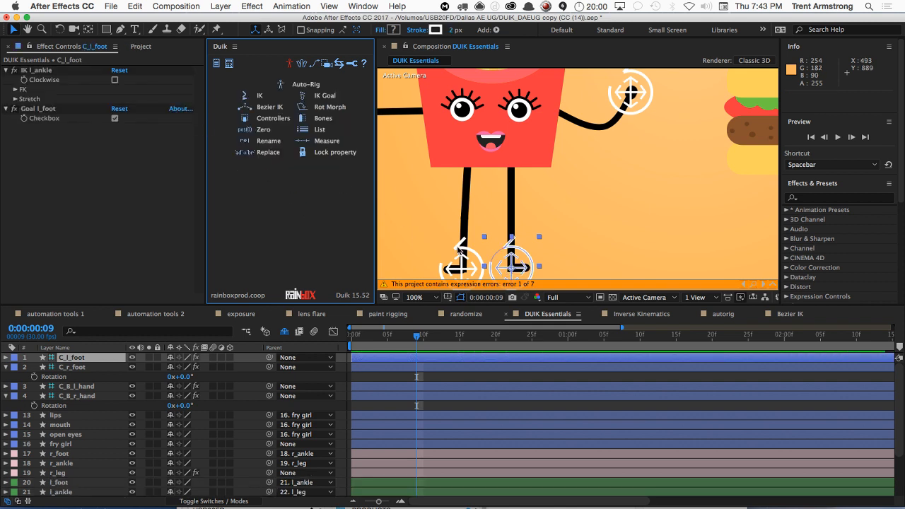
# Step: Enable Clockwise on the IK l_ankle effect and pose the C_l_foot controller at about 654, 928.5
pyautogui.moveTo(524, 268); pyautogui.dragTo(528, 258)
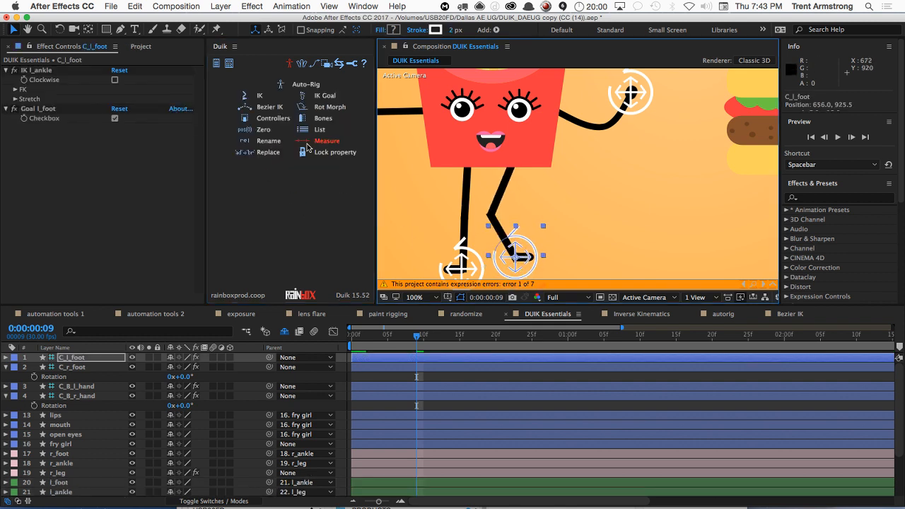
pyautogui.click(114, 81)
pyautogui.click(113, 82)
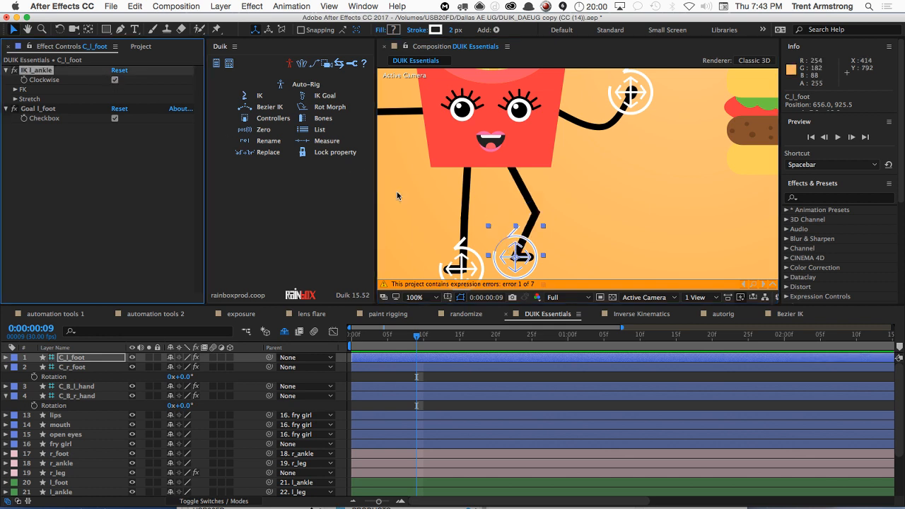
pyautogui.moveTo(527, 255); pyautogui.dragTo(526, 259)
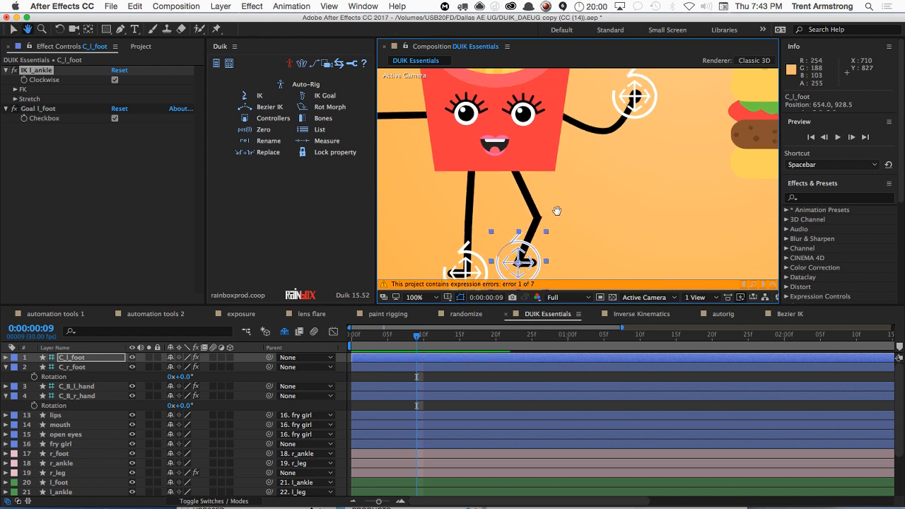
# Step: Lower the C_B_l_hand controller slightly to about 858, 654
pyautogui.scroll(1, 586, 222)
pyautogui.scroll(-2, 586, 221)
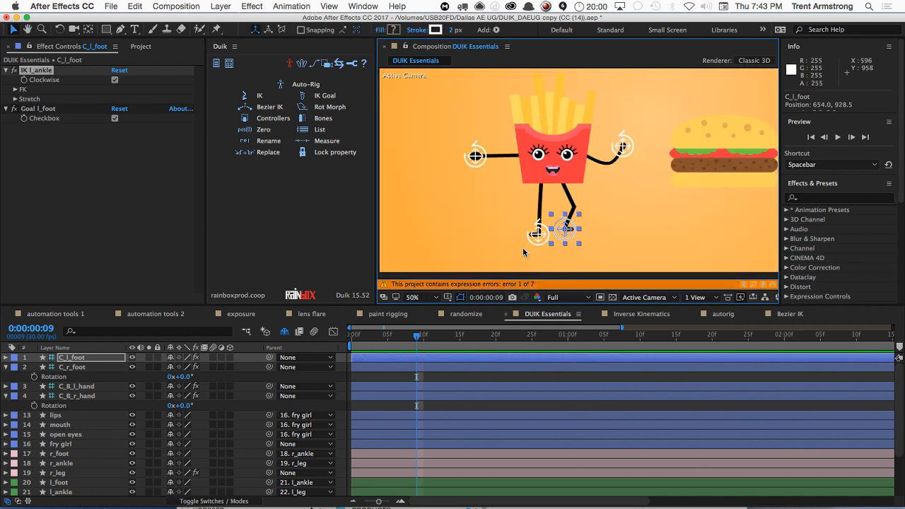
pyautogui.press('space')
pyautogui.moveTo(514, 241); pyautogui.dragTo(508, 255)
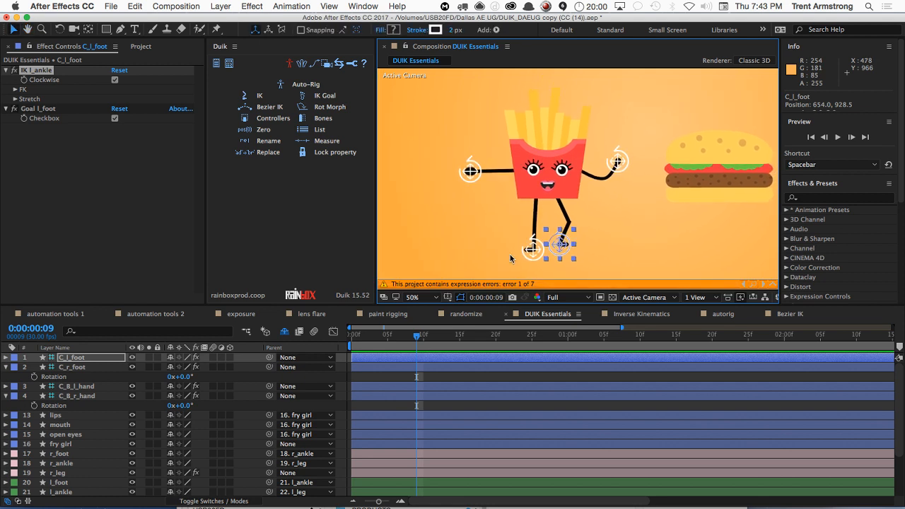
pyautogui.click(616, 161)
pyautogui.moveTo(617, 162)
pyautogui.mouseDown()
pyautogui.moveTo(607, 176)
pyautogui.moveTo(616, 157)
pyautogui.moveTo(617, 167)
pyautogui.mouseUp()
# Step: Try moving the fry girl body layer upward to about 590, 457, and undo the move
pyautogui.click(541, 183)
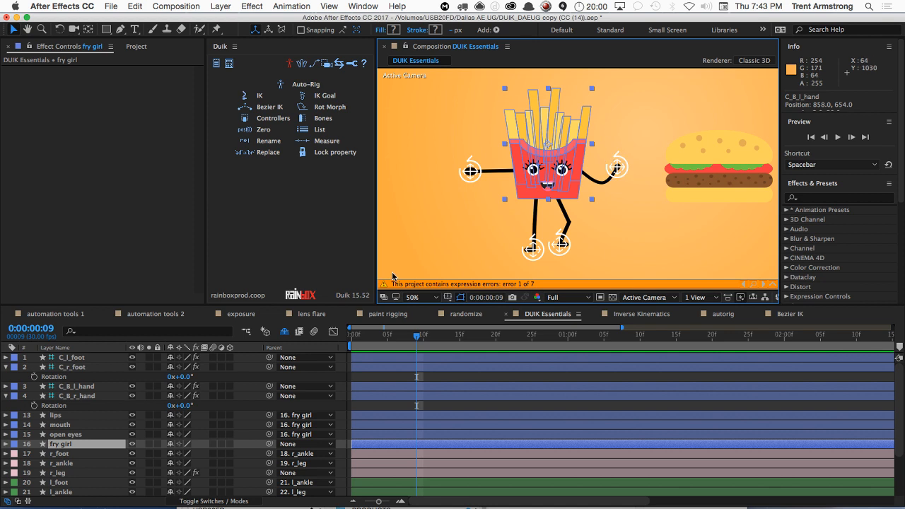
pyautogui.moveTo(563, 177); pyautogui.dragTo(556, 144)
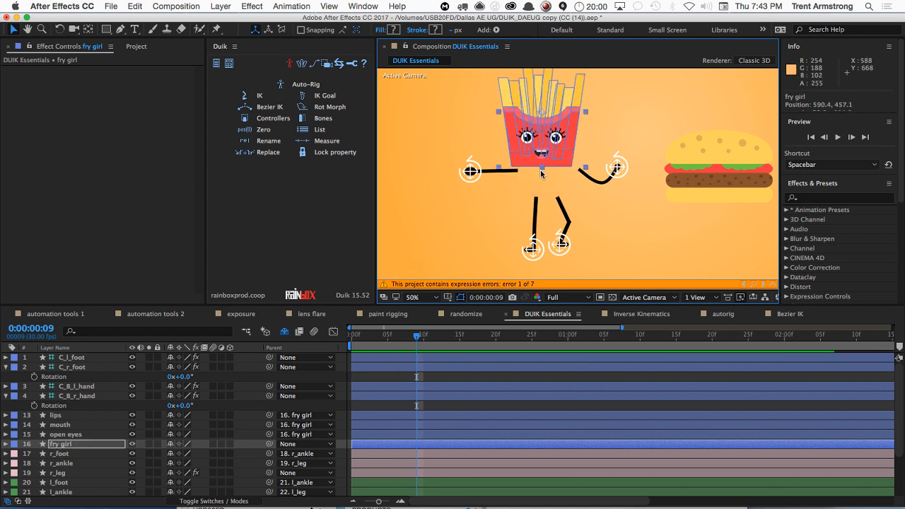
pyautogui.press('super+z')
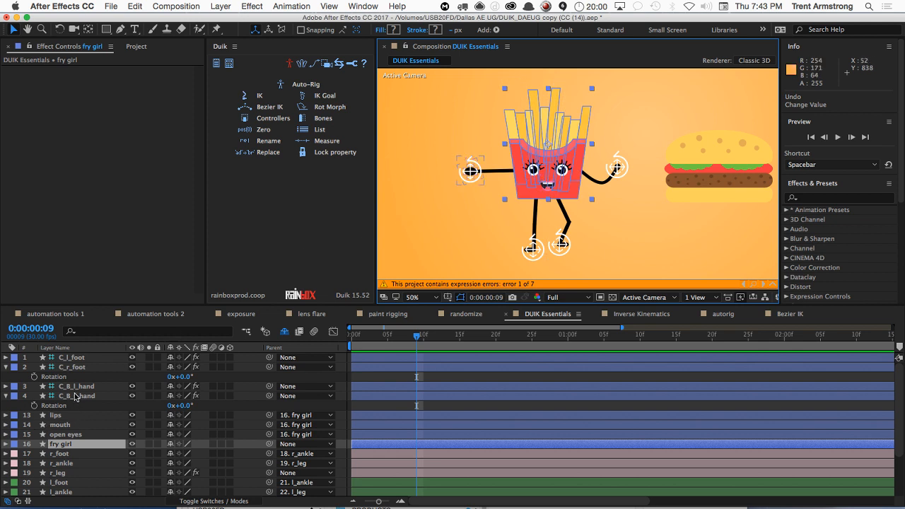
# Step: Collapse the expanded properties of all layers and clear the layer selection
pyautogui.press('super+a')
pyautogui.click(6, 368)
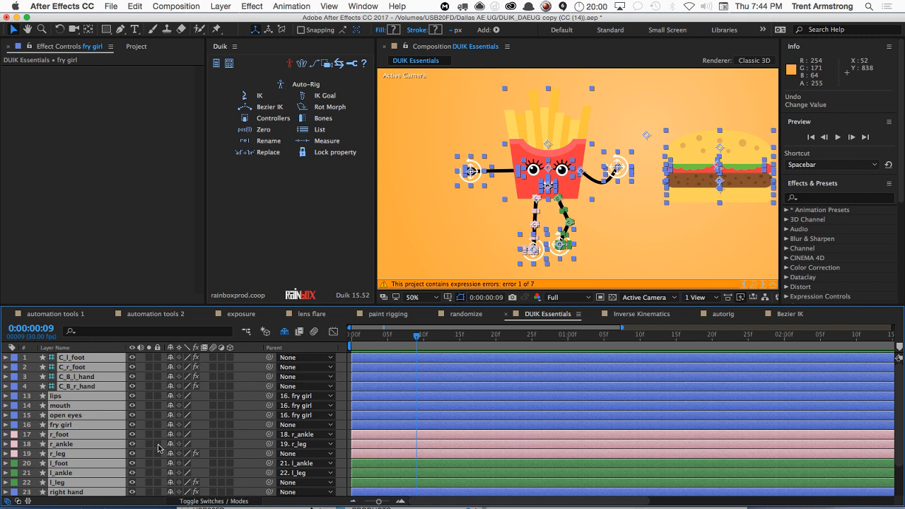
pyautogui.press('super+shift+a')
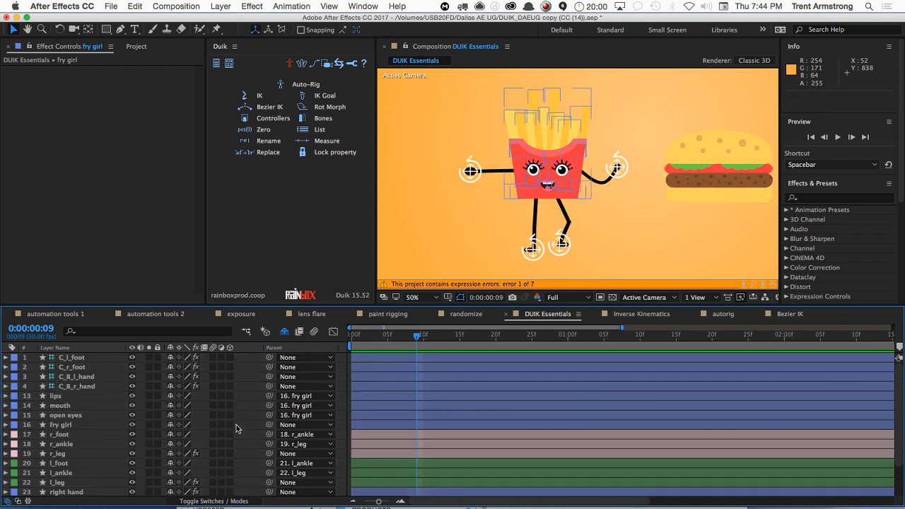
# Step: Mark the lips, mouth and open eyes layers as shy and hide shy layers from the timeline
pyautogui.click(97, 393)
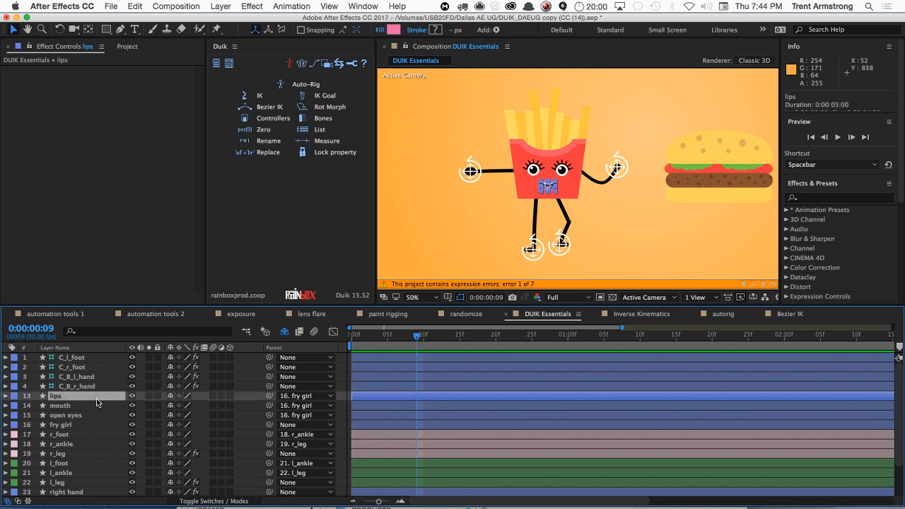
pyautogui.keyDown('shift'); pyautogui.click(94, 415); pyautogui.keyUp('shift')
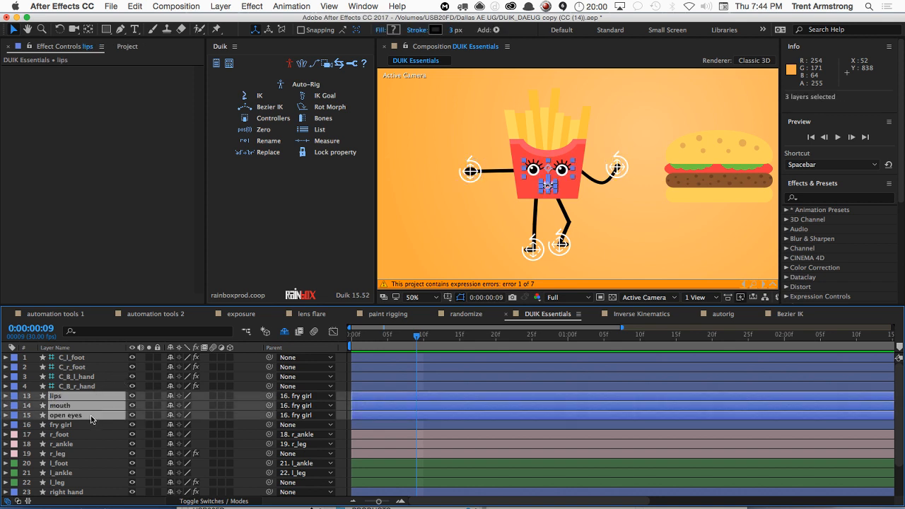
pyautogui.click(283, 331)
pyautogui.click(170, 396)
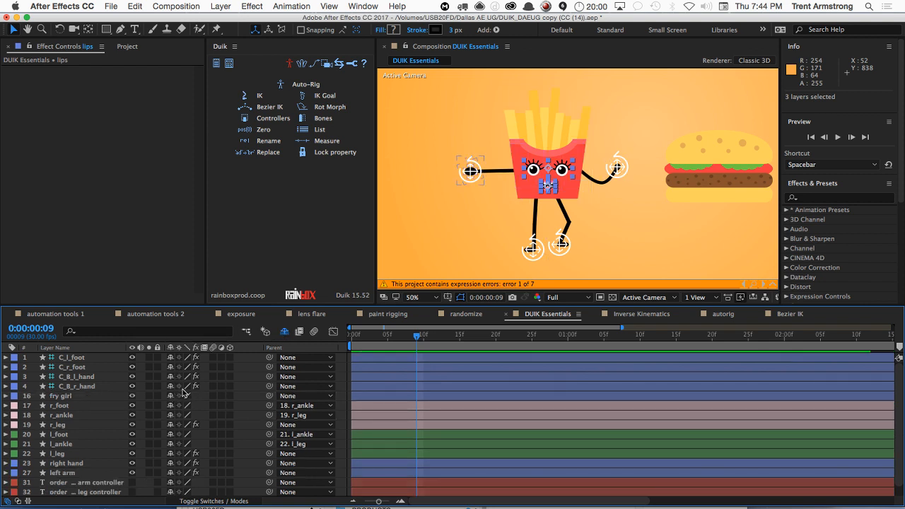
# Step: Move the fry girl layer's anchor point straight down to the lower part of the red box, just below the mouth
pyautogui.click(84, 400)
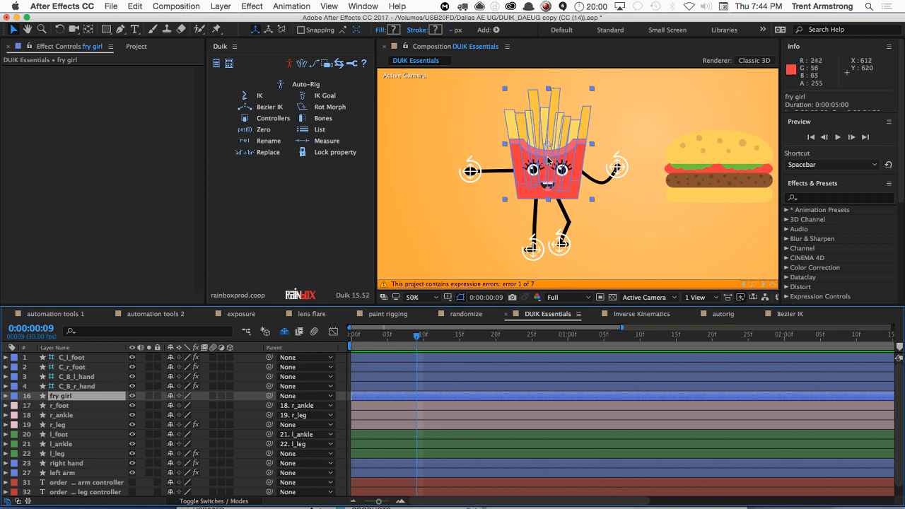
pyautogui.press('y')
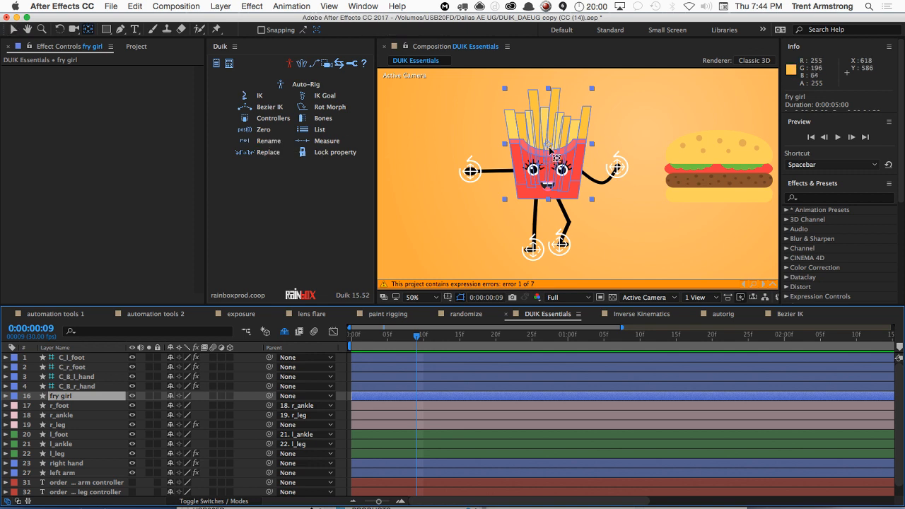
pyautogui.moveTo(548, 161)
pyautogui.mouseDown()
pyautogui.moveTo(549, 149)
pyautogui.moveTo(550, 176)
pyautogui.mouseUp()
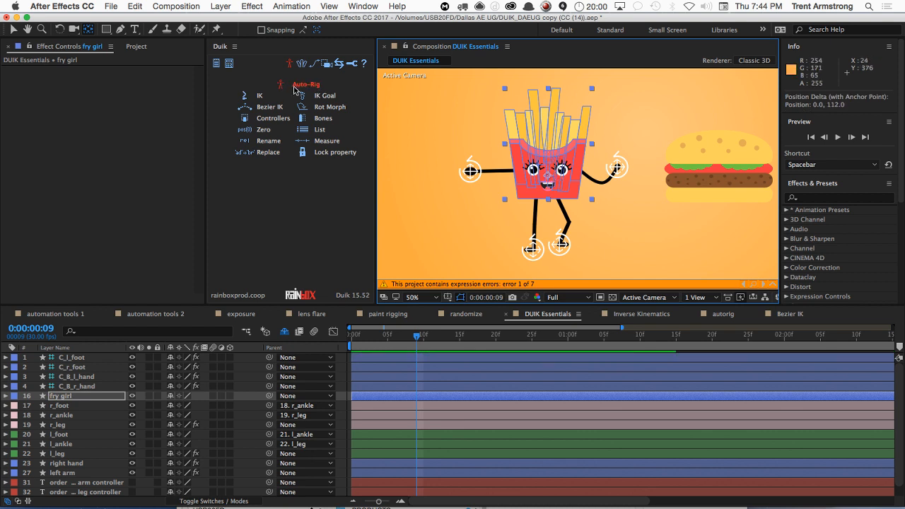
pyautogui.moveTo(548, 175); pyautogui.dragTo(548, 191)
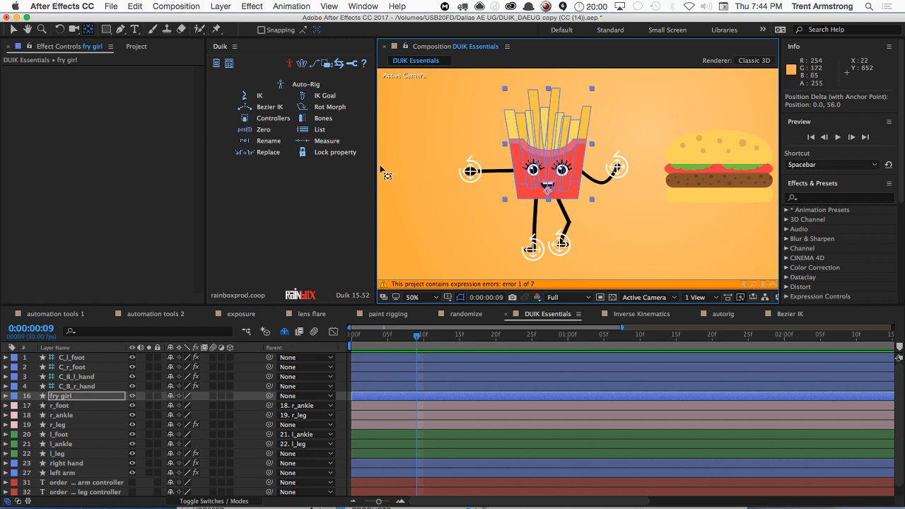
# Step: Create a Duik controller for the fry girl layer with size Big and color Magenta
pyautogui.click(265, 118)
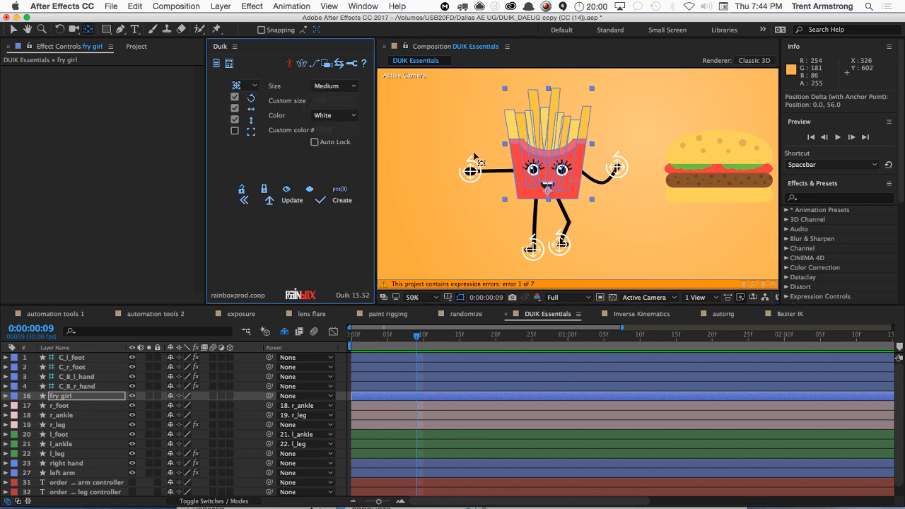
pyautogui.click(336, 116)
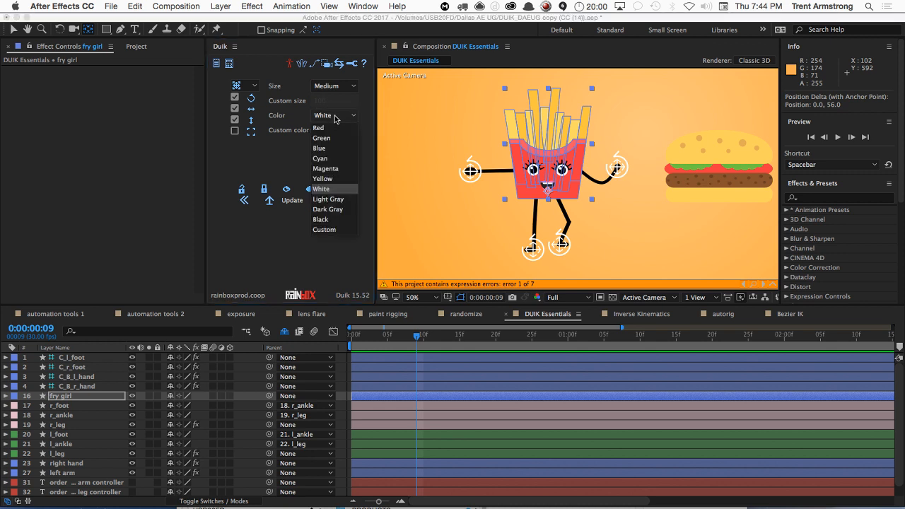
pyautogui.click(320, 171)
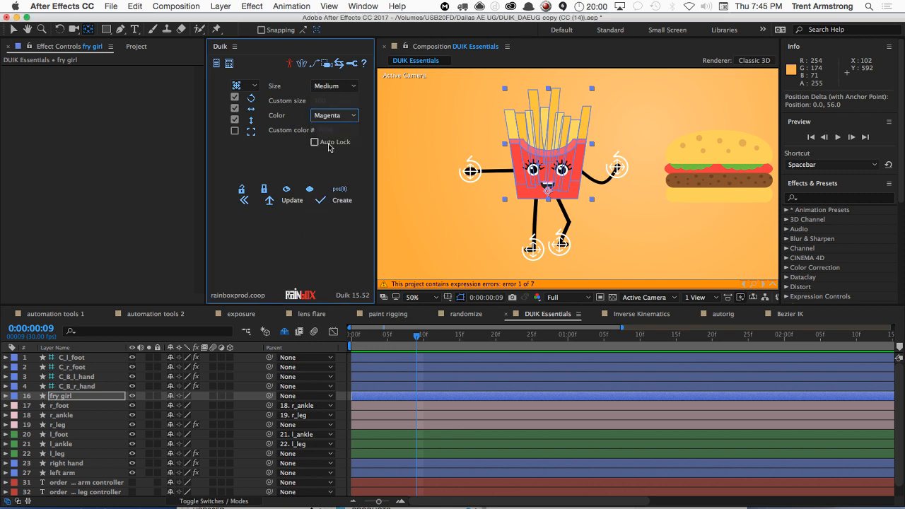
pyautogui.click(338, 87)
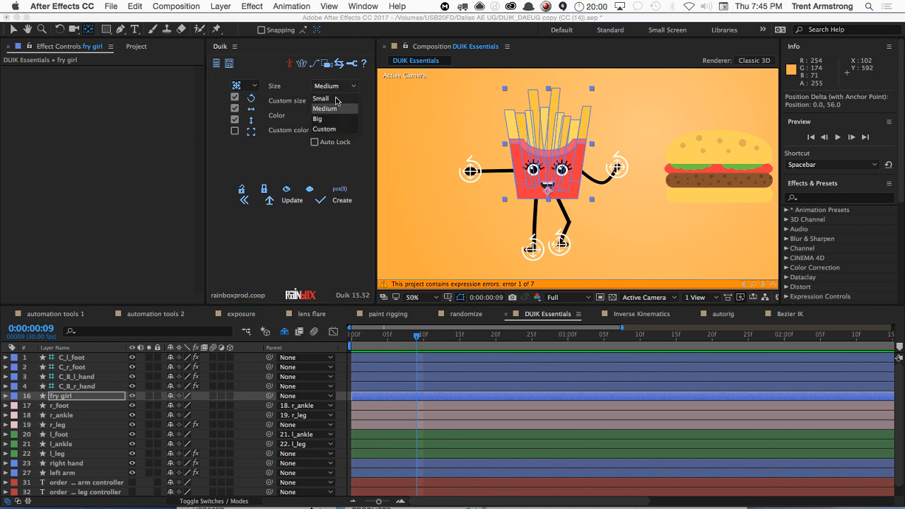
pyautogui.click(329, 120)
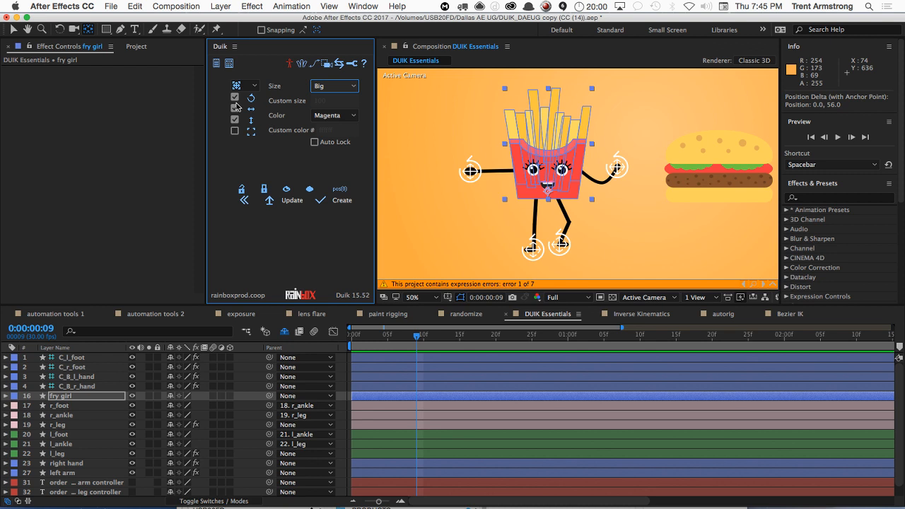
pyautogui.click(321, 204)
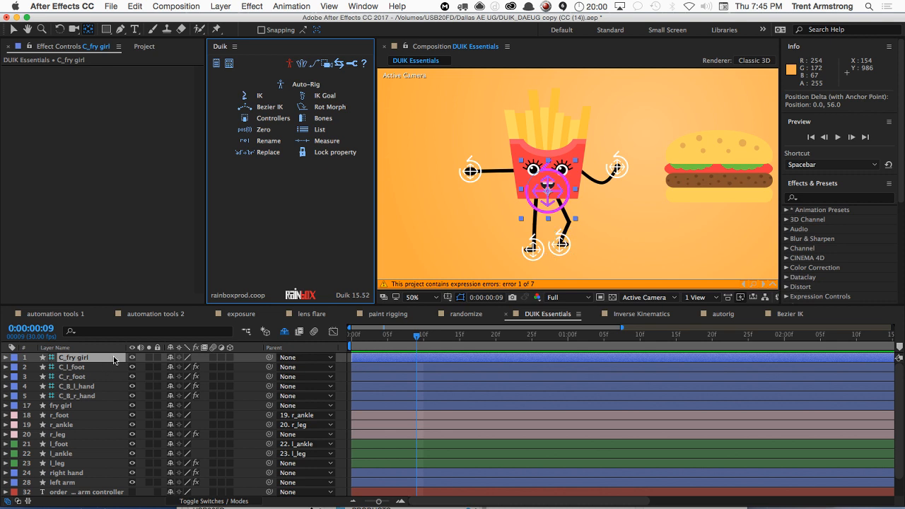
# Step: Parent the fry girl layer to the C_fry girl controller, and test it with a small upward move of the controller that is undone
pyautogui.click(112, 407)
pyautogui.moveTo(269, 407); pyautogui.dragTo(93, 362)
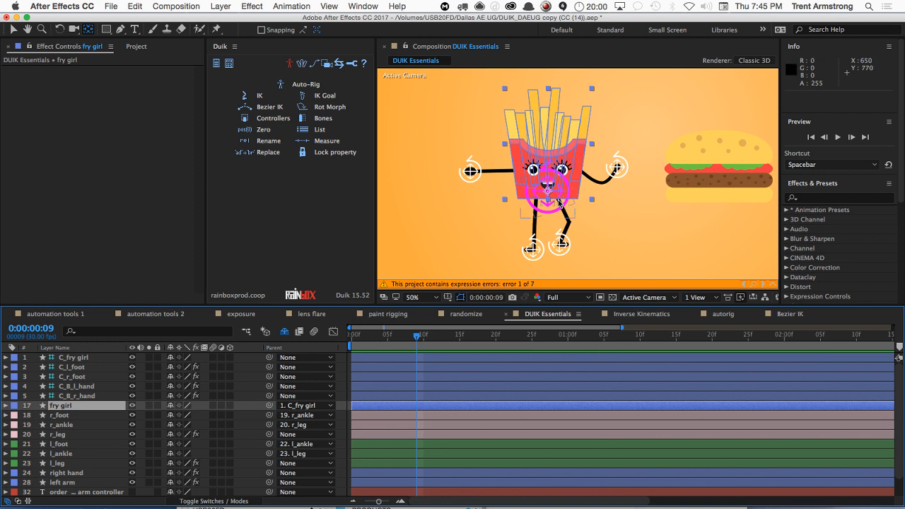
pyautogui.moveTo(566, 209); pyautogui.dragTo(559, 184)
pyautogui.press('cmd+z')
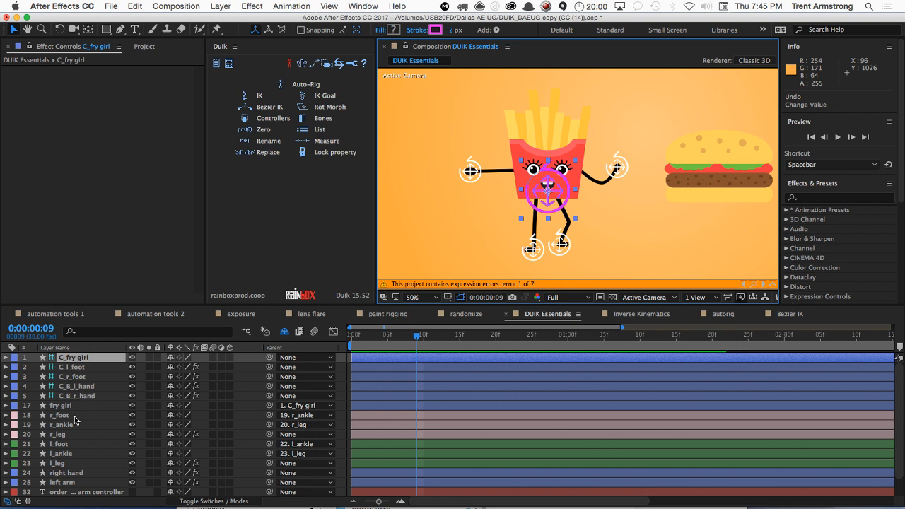
# Step: Parent the r_leg and l_leg layers together to the C_fry girl controller
pyautogui.click(90, 435)
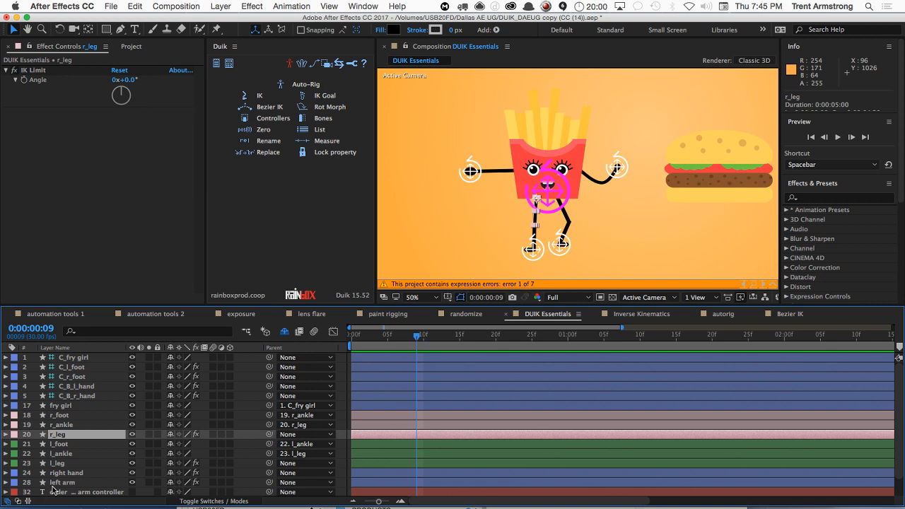
pyautogui.keyDown('super'); pyautogui.click(65, 464); pyautogui.keyUp('super')
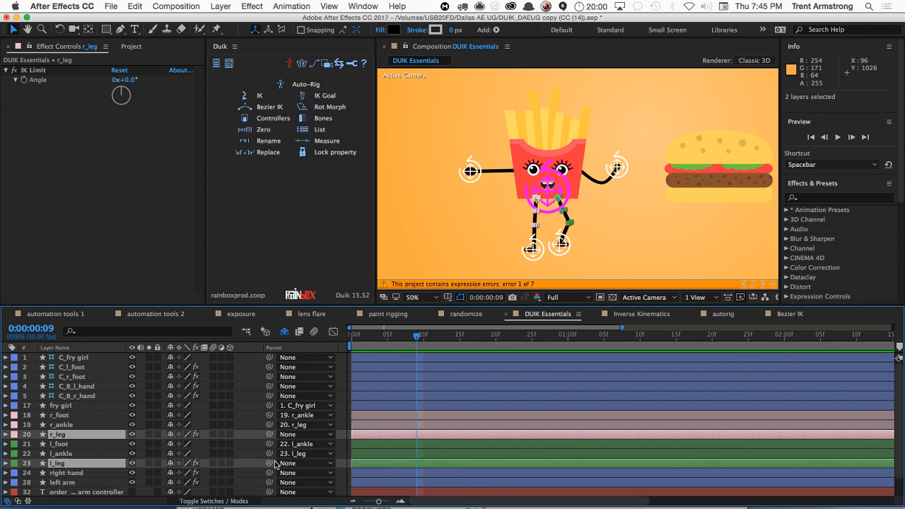
pyautogui.moveTo(270, 464); pyautogui.dragTo(80, 361)
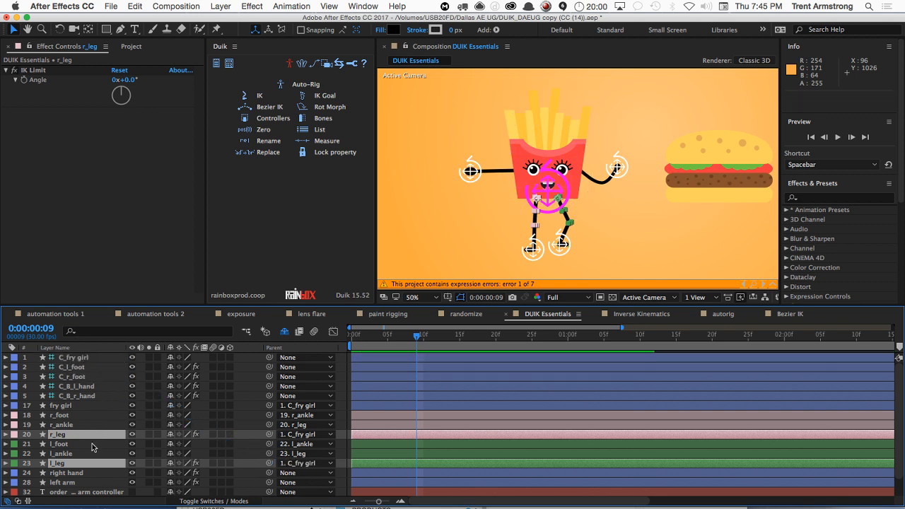
# Step: Parent the left arm layer and the right hand layer to the C_fry girl controller
pyautogui.click(87, 482)
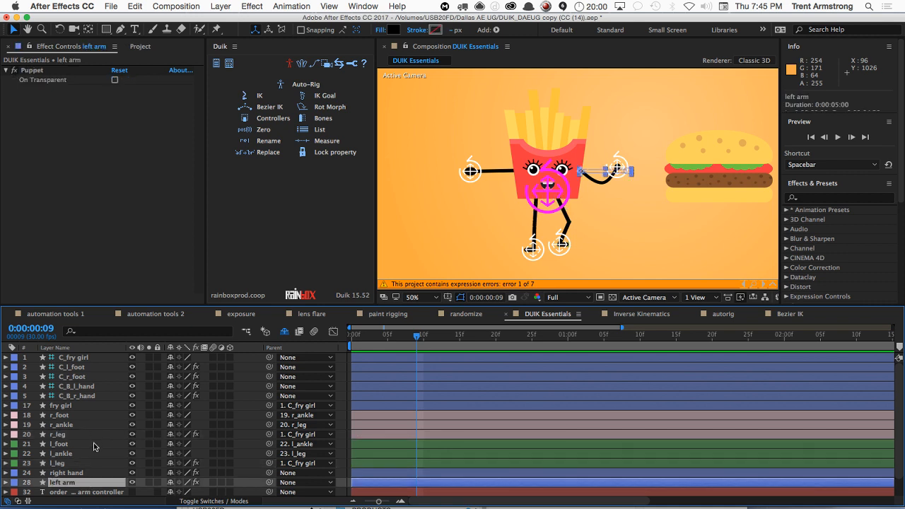
pyautogui.scroll(-2, 94, 446)
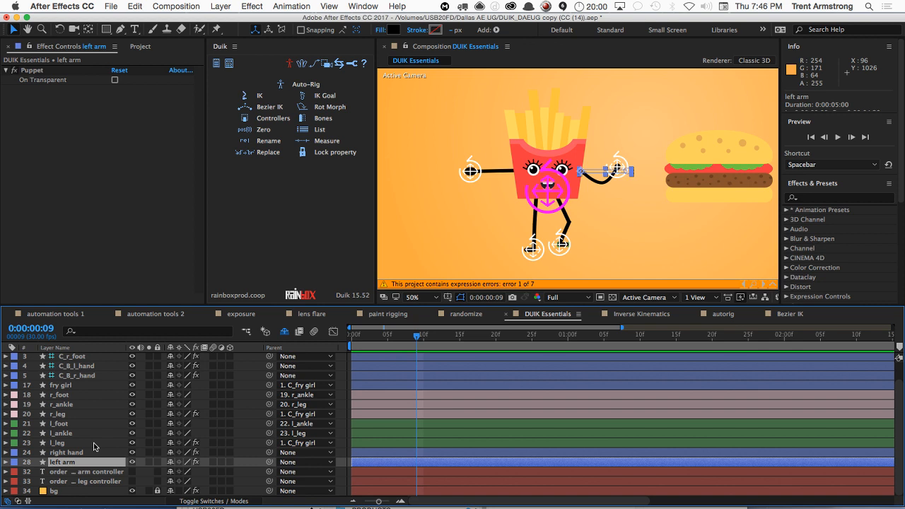
pyautogui.scroll(2, 99, 449)
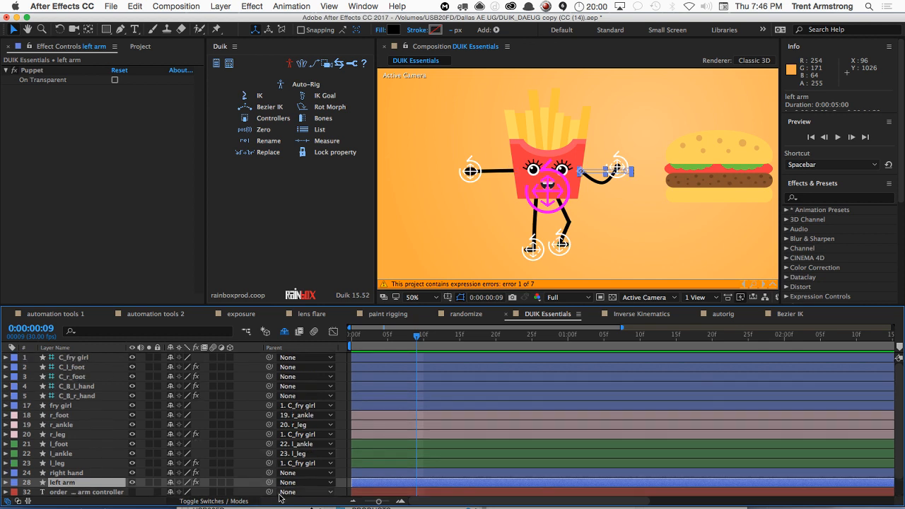
pyautogui.moveTo(269, 482); pyautogui.dragTo(57, 361)
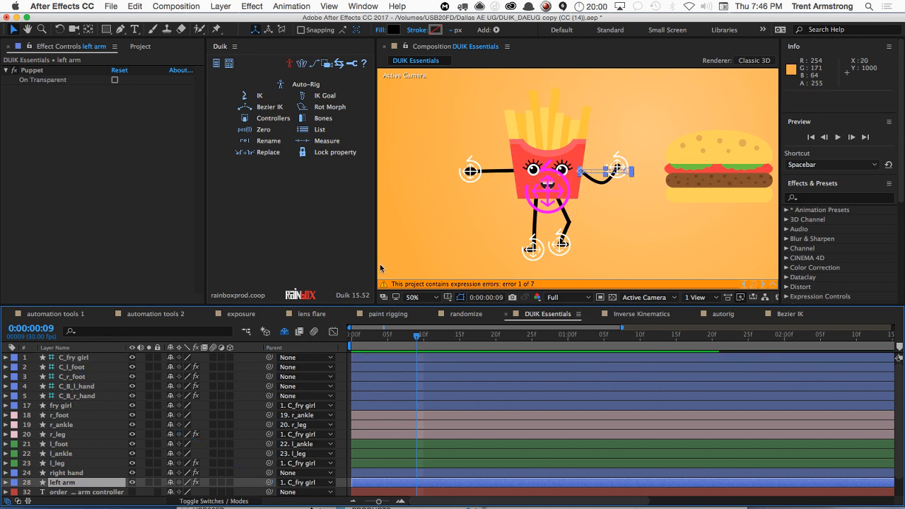
pyautogui.click(482, 171)
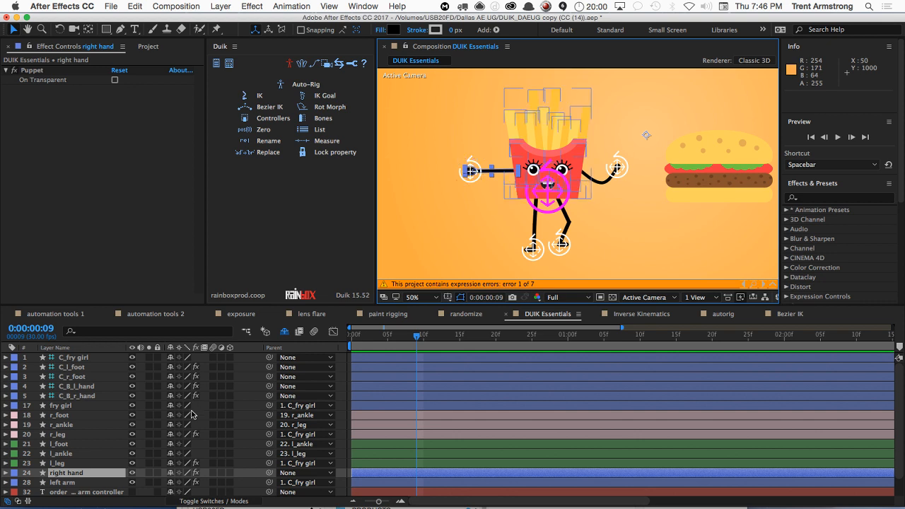
pyautogui.click(85, 482)
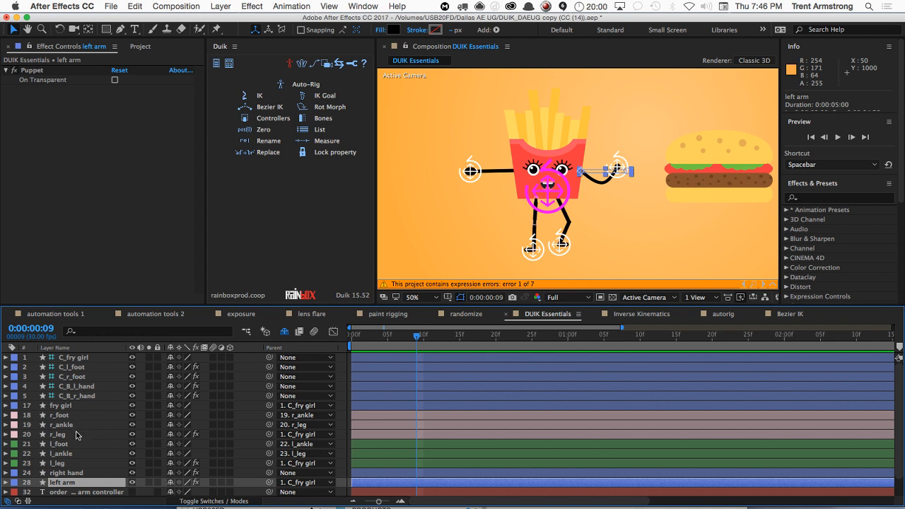
pyautogui.click(79, 473)
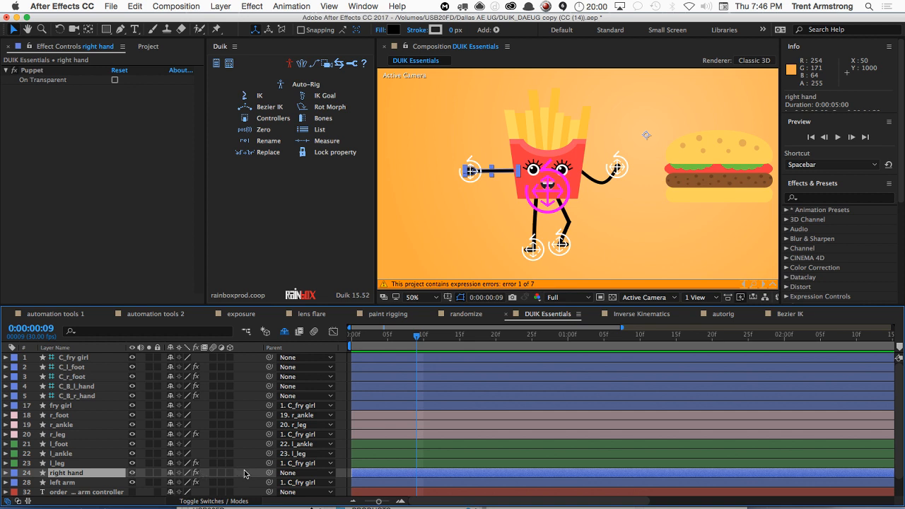
pyautogui.moveTo(269, 472); pyautogui.dragTo(78, 357)
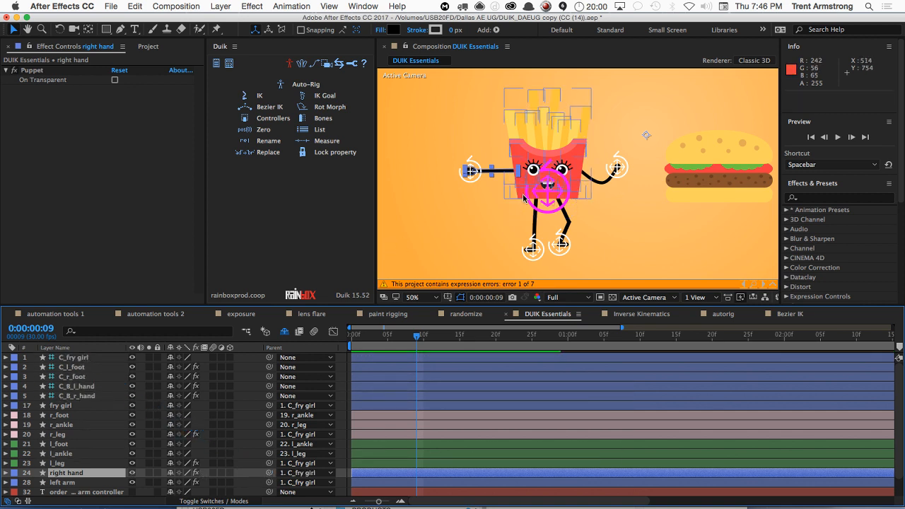
# Step: Move the C_fry girl controller slightly upward to about 616, 717 to test the body rig
pyautogui.click(546, 202)
pyautogui.moveTo(544, 209); pyautogui.dragTo(541, 193)
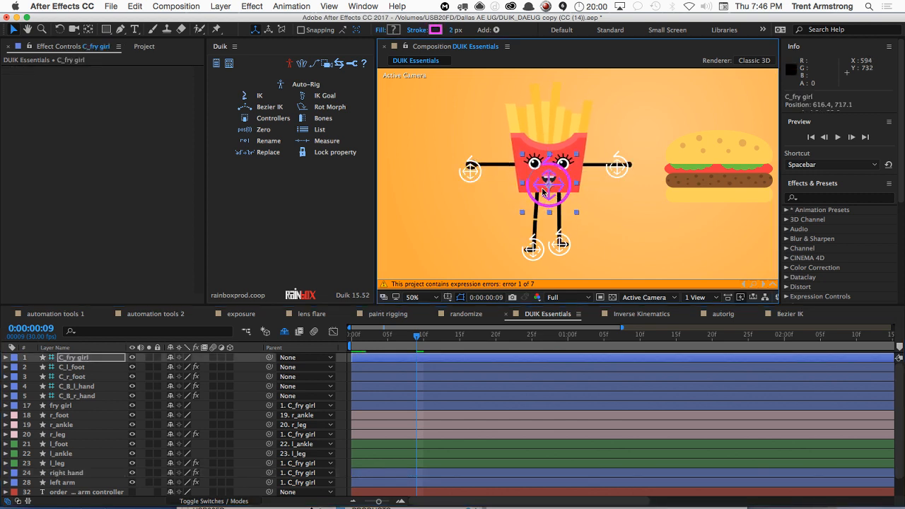
# Step: Undo the last body controller move and parent the C_B_l_hand and C_B_r_hand controllers to C_fry girl
pyautogui.press('super+z')
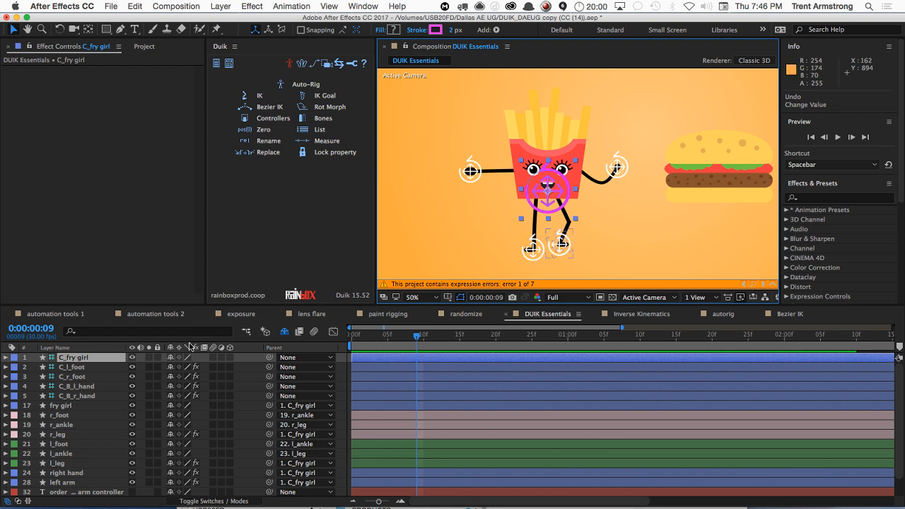
pyautogui.click(104, 388)
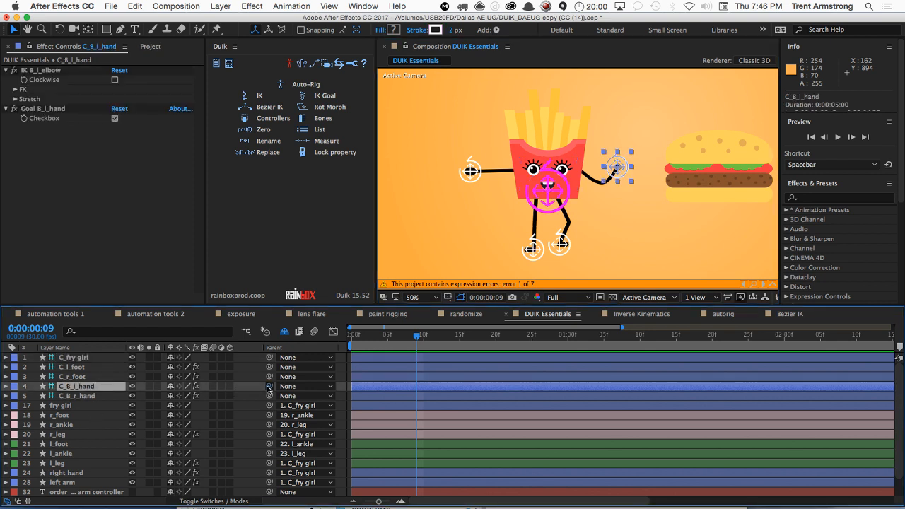
pyautogui.moveTo(268, 388); pyautogui.dragTo(78, 358)
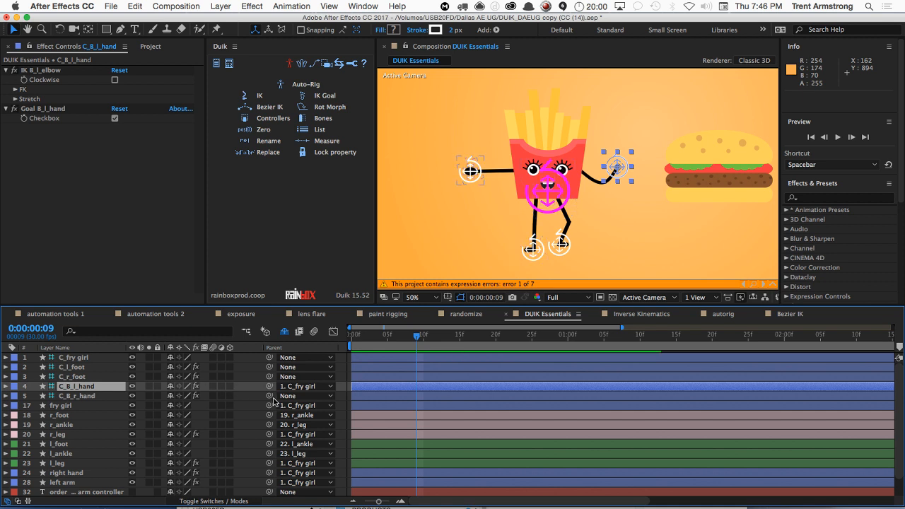
pyautogui.moveTo(269, 396); pyautogui.dragTo(129, 384)
pyautogui.click(125, 377)
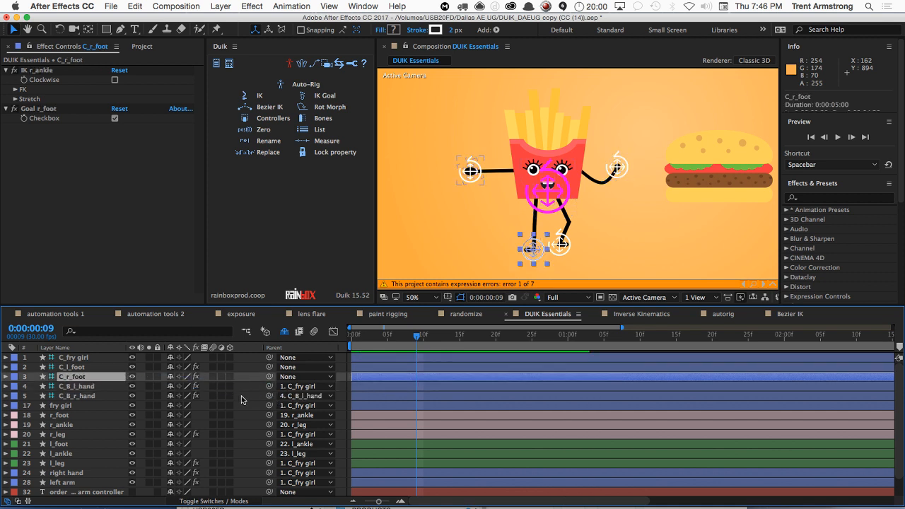
pyautogui.moveTo(269, 396); pyautogui.dragTo(78, 358)
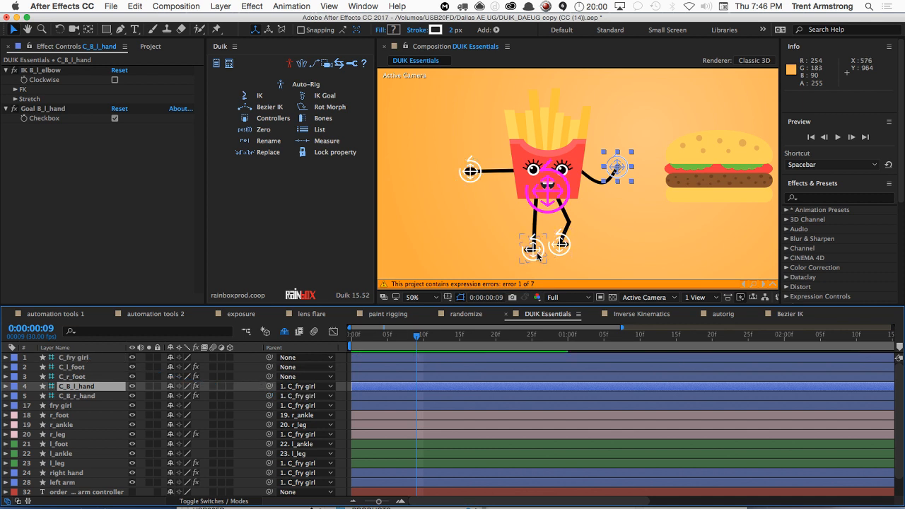
# Step: Try a small move of the C_fry girl controller to test the hand parenting, and undo it
pyautogui.moveTo(548, 190)
pyautogui.mouseDown()
pyautogui.moveTo(535, 189)
pyautogui.moveTo(551, 182)
pyautogui.moveTo(550, 205)
pyautogui.moveTo(553, 192)
pyautogui.mouseUp()
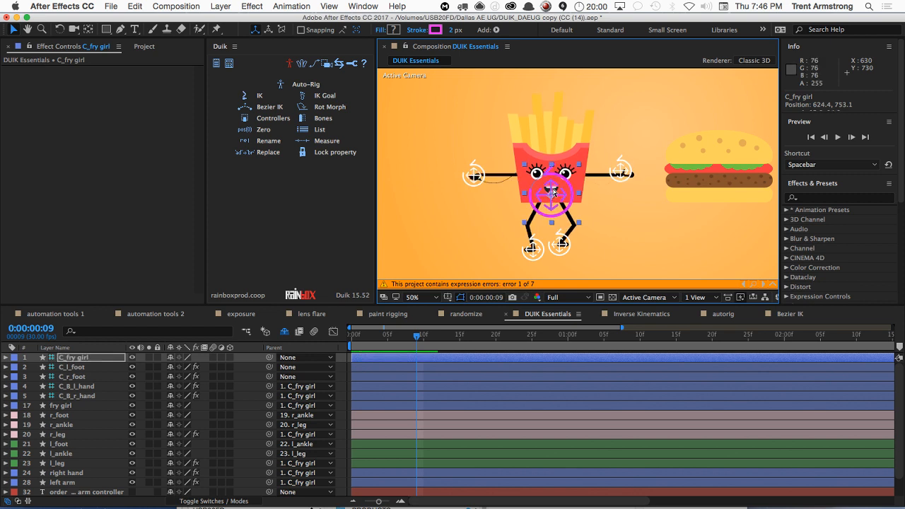
pyautogui.press('super+z')
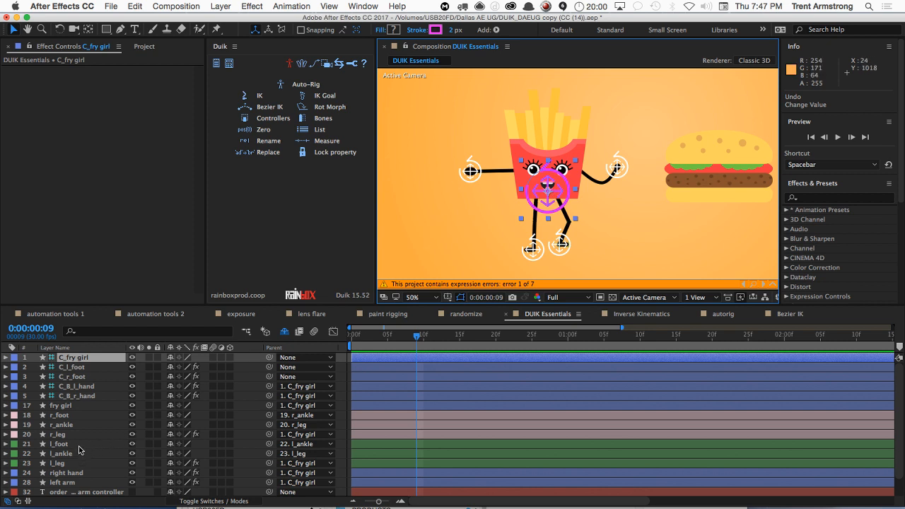
# Step: Show the puppet mesh of the left arm layer and set its triangle count to 400
pyautogui.click(71, 483)
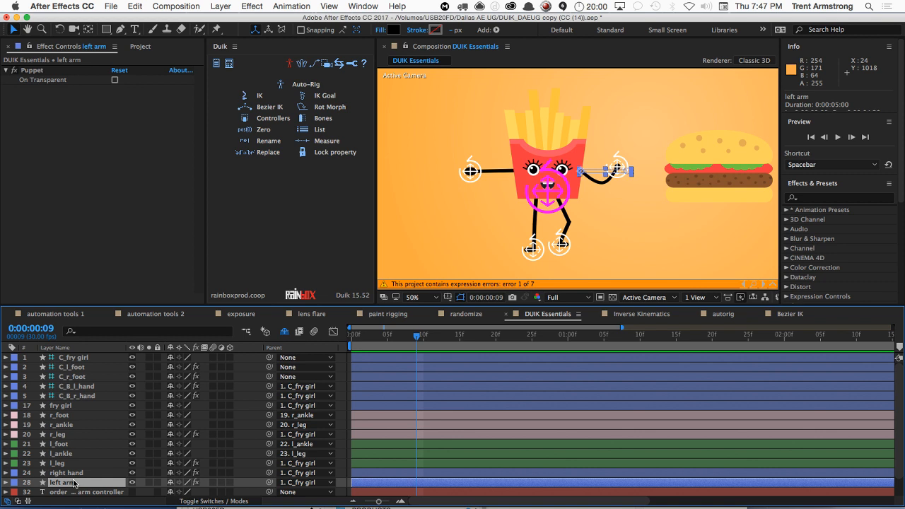
pyautogui.click(216, 29)
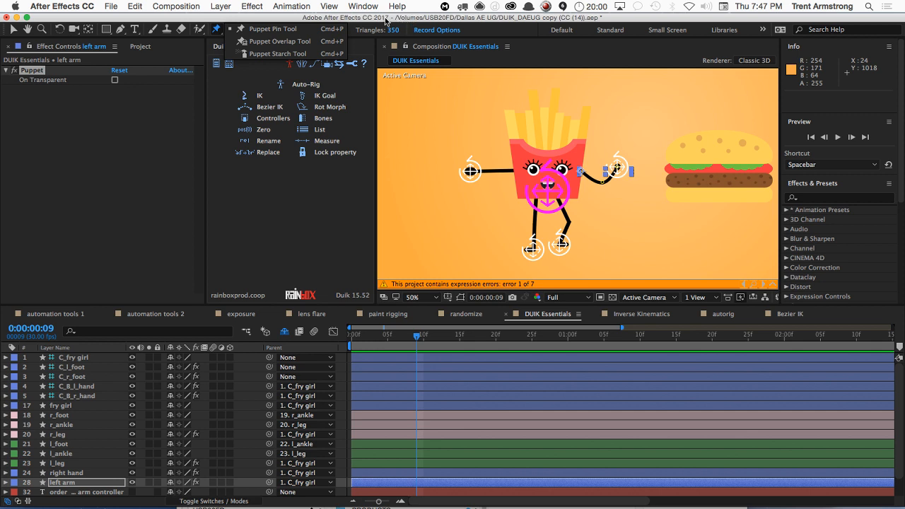
pyautogui.click(219, 34)
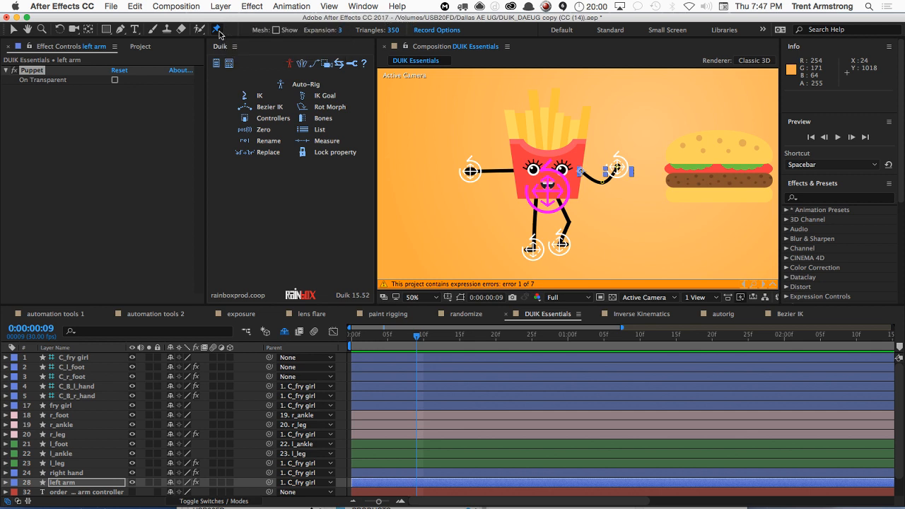
pyautogui.click(276, 31)
pyautogui.click(276, 30)
pyautogui.scroll(-1, 574, 180)
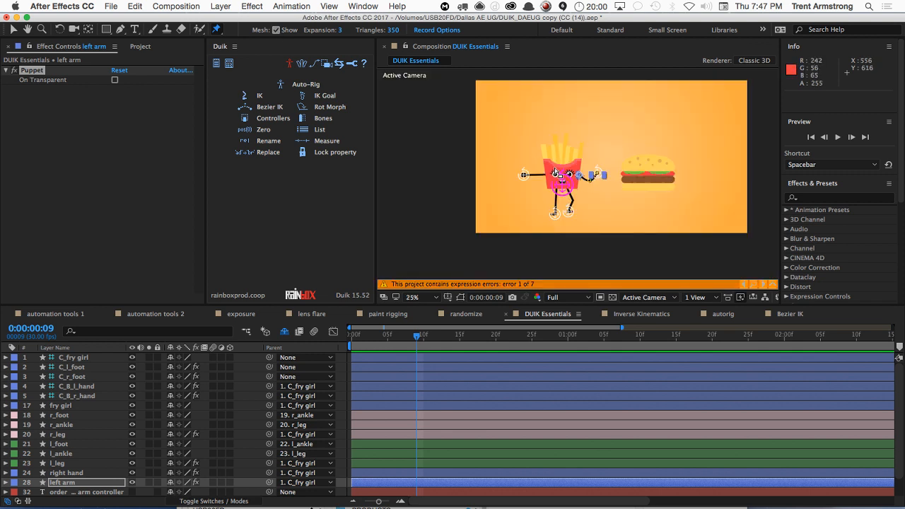
pyautogui.scroll(2, 574, 190)
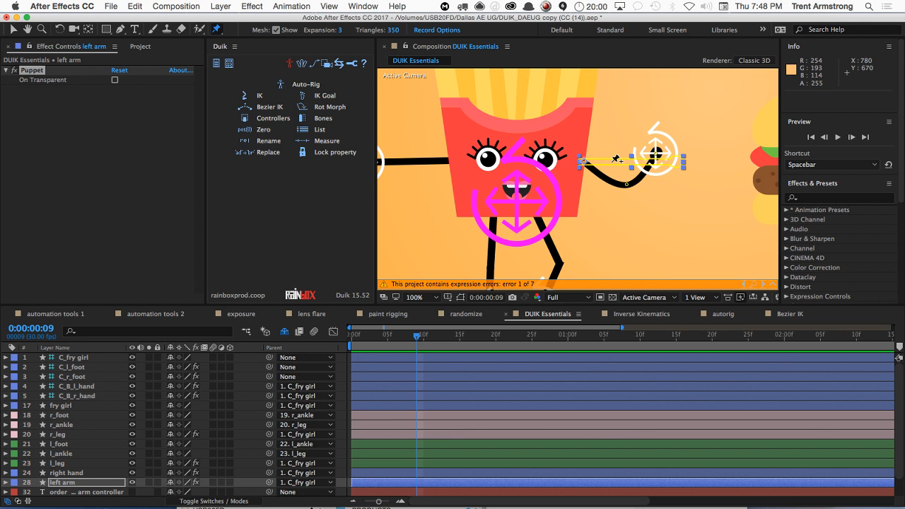
pyautogui.click(390, 31)
pyautogui.moveTo(402, 30); pyautogui.dragTo(416, 30)
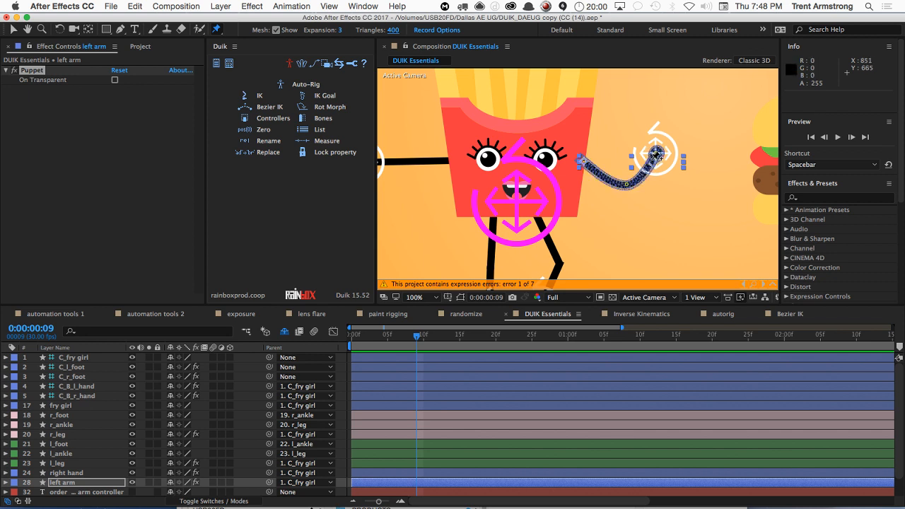
pyautogui.press('v')
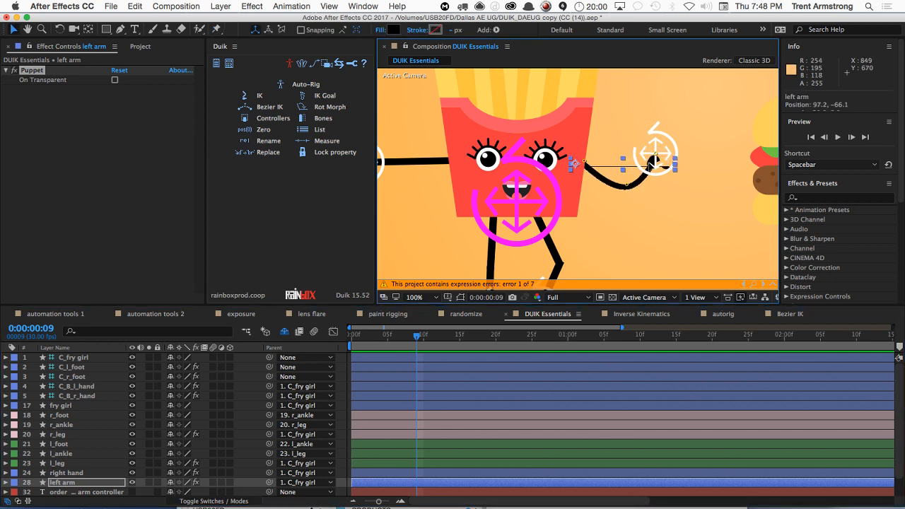
pyautogui.moveTo(662, 164); pyautogui.dragTo(658, 165)
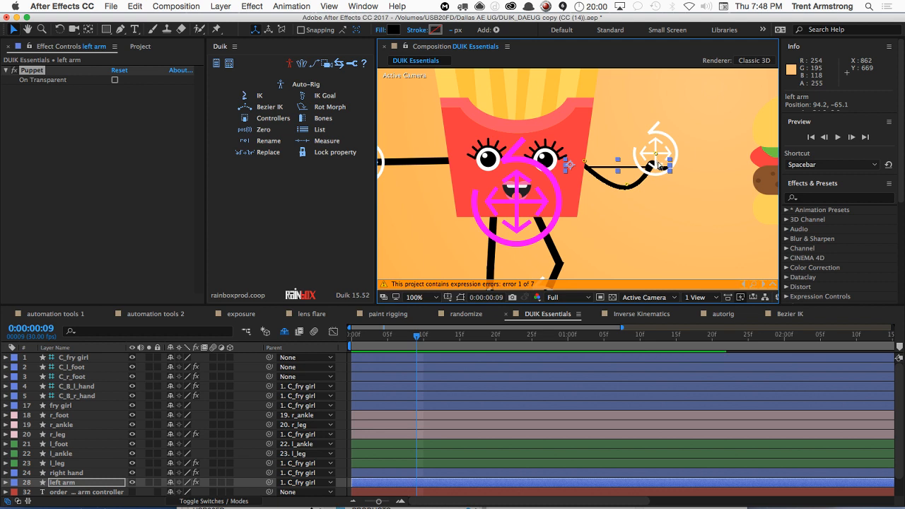
pyautogui.press('super+z')
# Step: Move the C_B_l_hand controller slightly outward, to about 257.6, -87.1
pyautogui.click(98, 387)
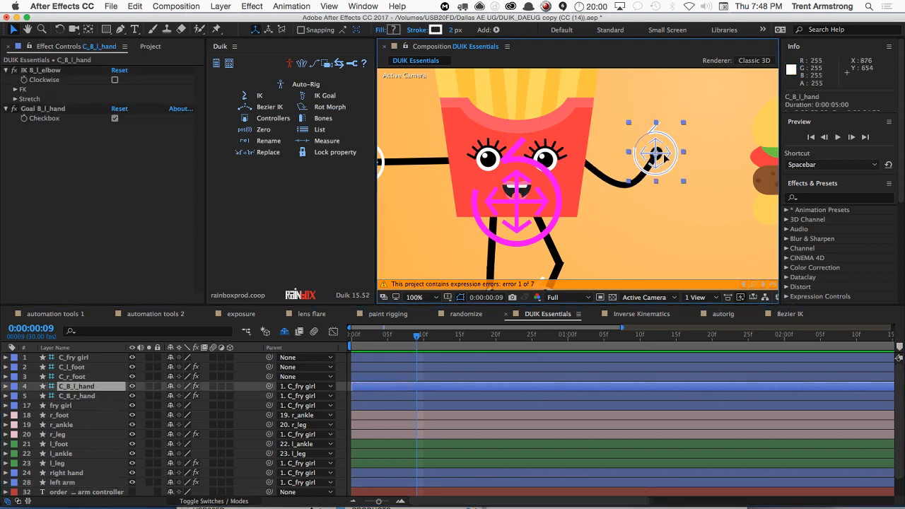
pyautogui.moveTo(676, 154)
pyautogui.mouseDown()
pyautogui.moveTo(662, 159)
pyautogui.moveTo(681, 167)
pyautogui.moveTo(678, 202)
pyautogui.moveTo(663, 186)
pyautogui.moveTo(667, 149)
pyautogui.moveTo(677, 151)
pyautogui.moveTo(654, 148)
pyautogui.moveTo(669, 152)
pyautogui.mouseUp()
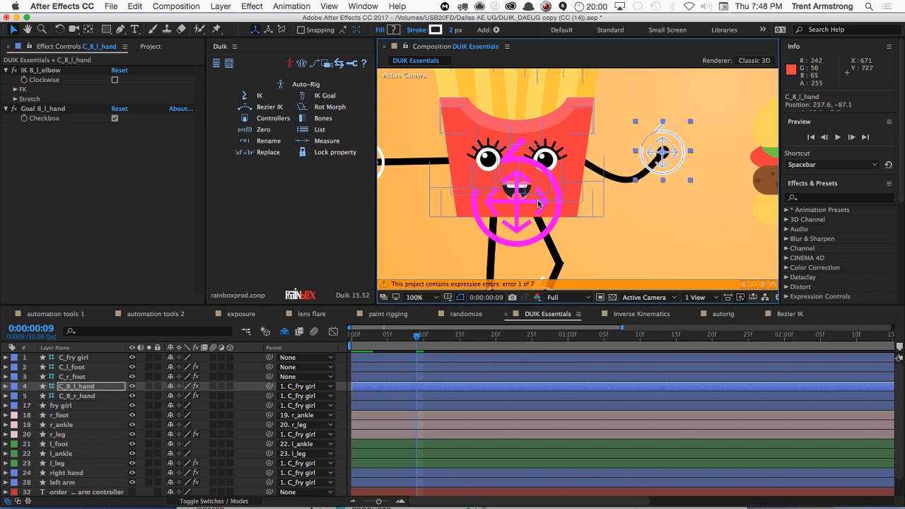
pyautogui.click(532, 203)
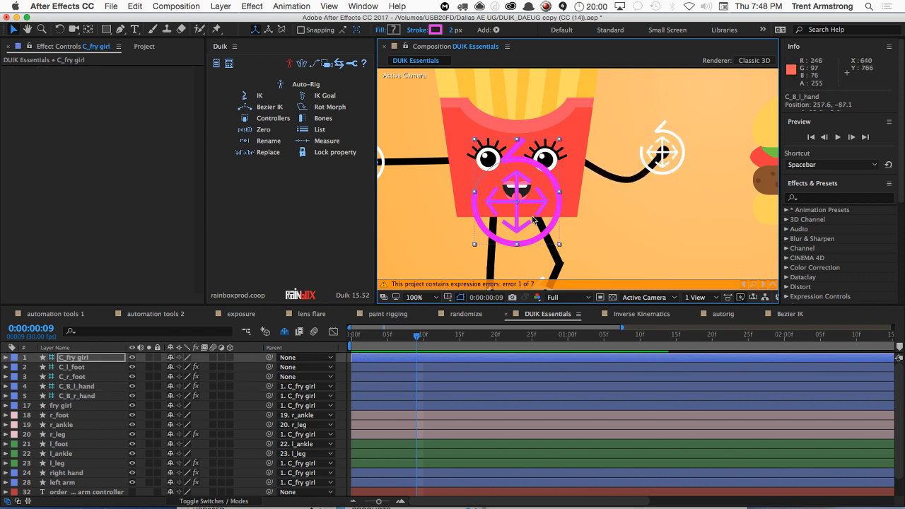
pyautogui.moveTo(516, 226); pyautogui.dragTo(517, 212)
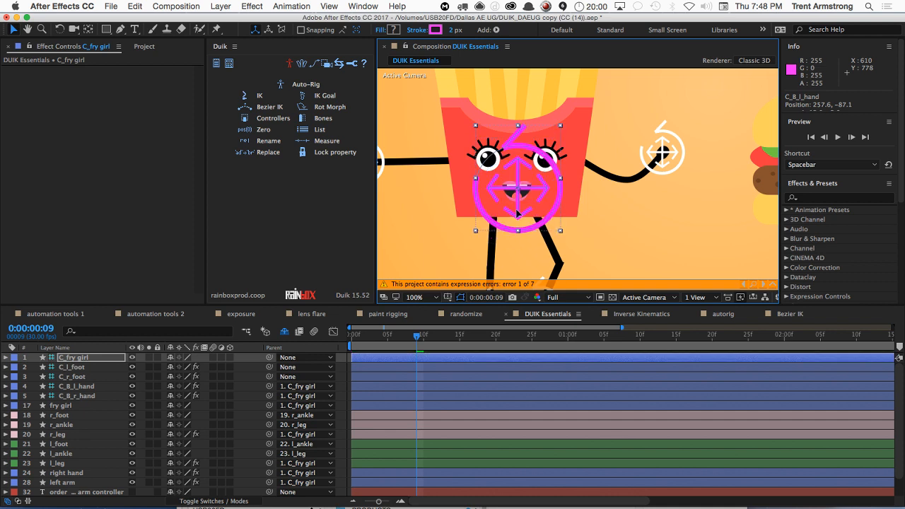
pyautogui.press('super+z')
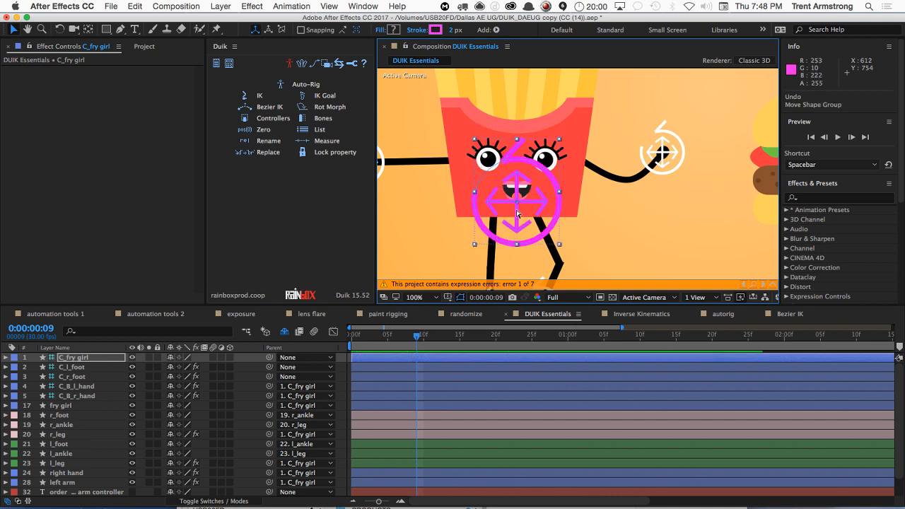
# Step: Shift the character down and to the left by moving the C_fry girl controller to about 547.4, 790.1
pyautogui.click(80, 359)
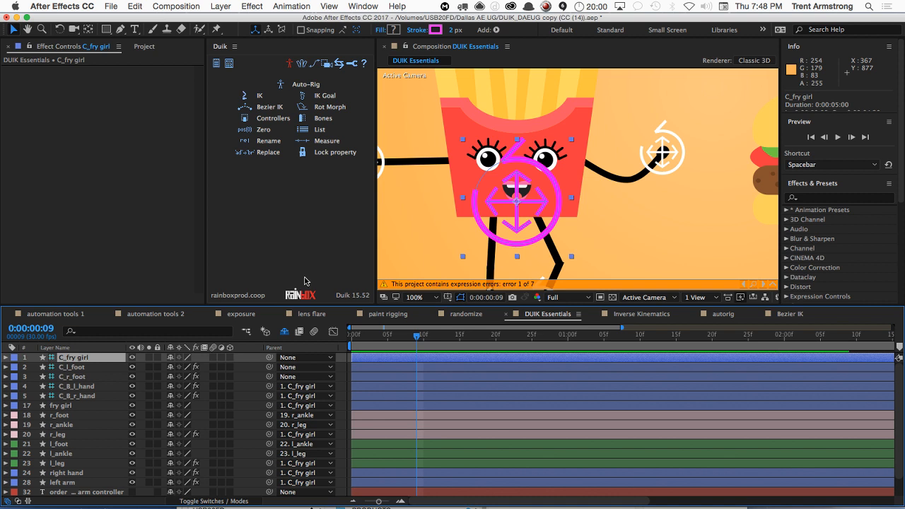
pyautogui.moveTo(514, 236)
pyautogui.mouseDown()
pyautogui.moveTo(503, 247)
pyautogui.moveTo(515, 245)
pyautogui.mouseUp()
pyautogui.press(',')
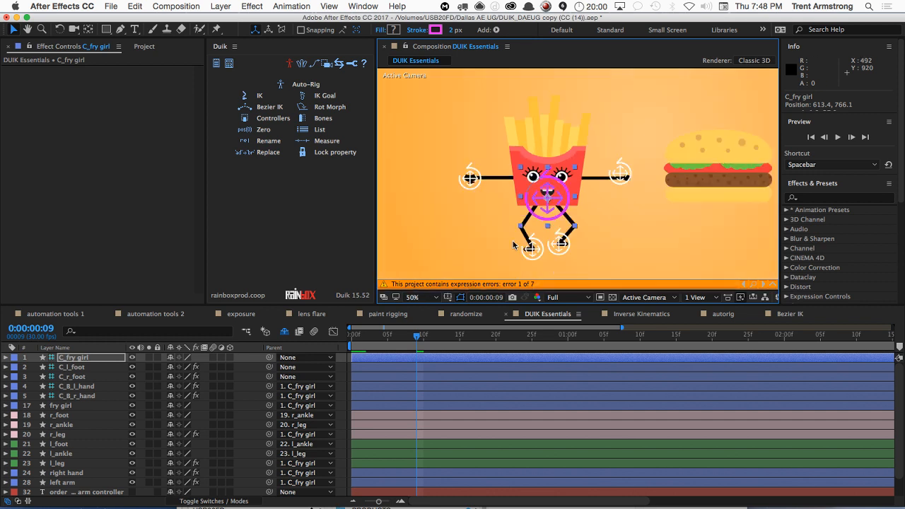
pyautogui.moveTo(542, 212); pyautogui.dragTo(523, 221)
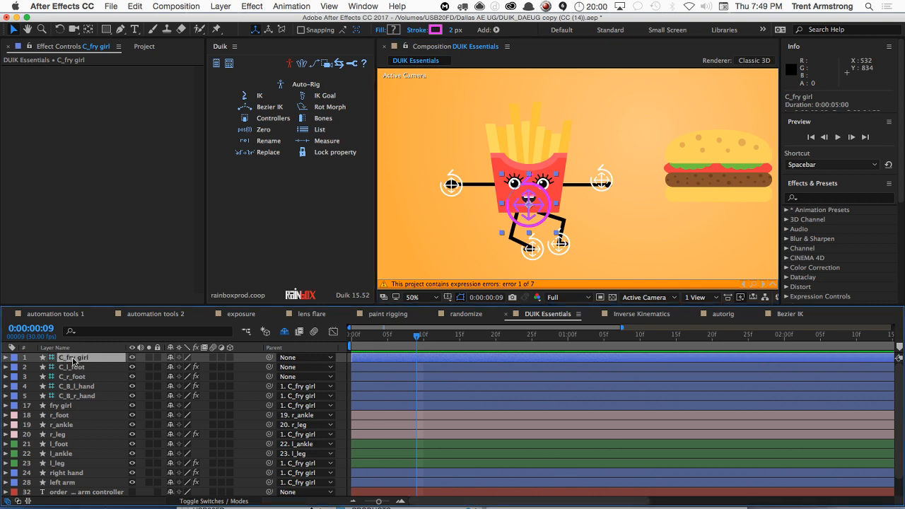
# Step: Keyframe C_fry girl's position at frame 0, at frame 10 around 669.4, 798.1, and at frame 19 around 607.4, 744.1
pyautogui.press('Home')
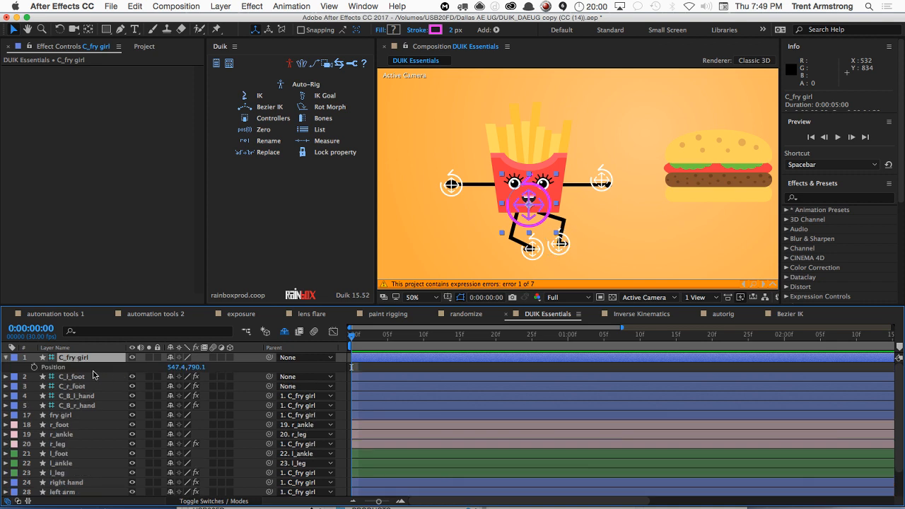
pyautogui.hotkey('alt', 'shift', 'p')
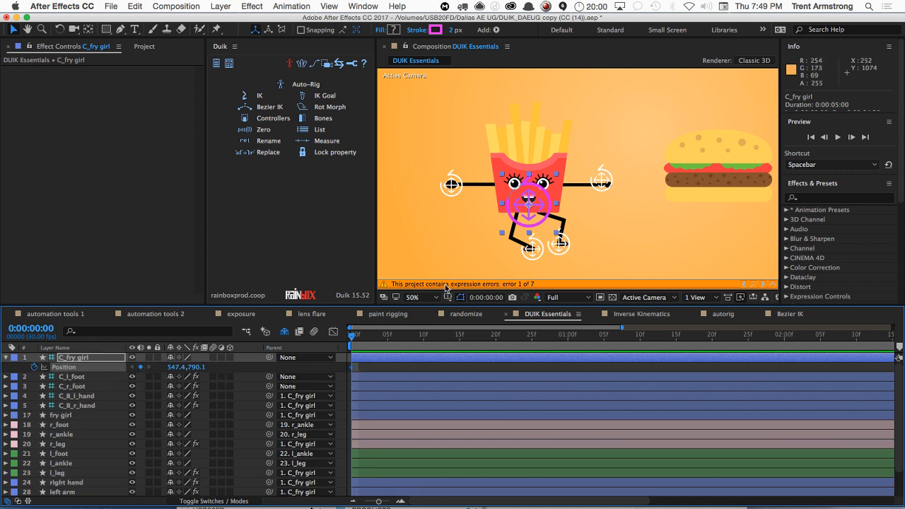
pyautogui.click(424, 335)
pyautogui.moveTo(539, 205); pyautogui.dragTo(574, 207)
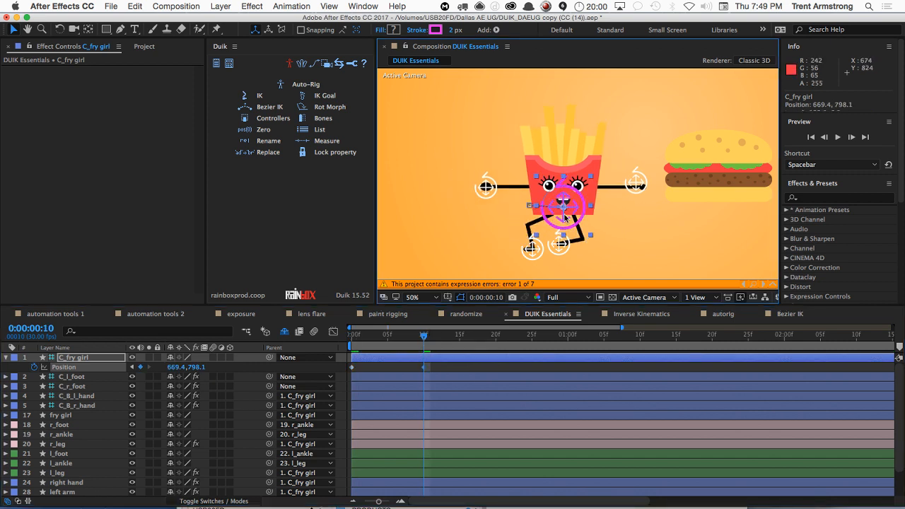
pyautogui.click(489, 336)
pyautogui.moveTo(569, 206); pyautogui.dragTo(555, 192)
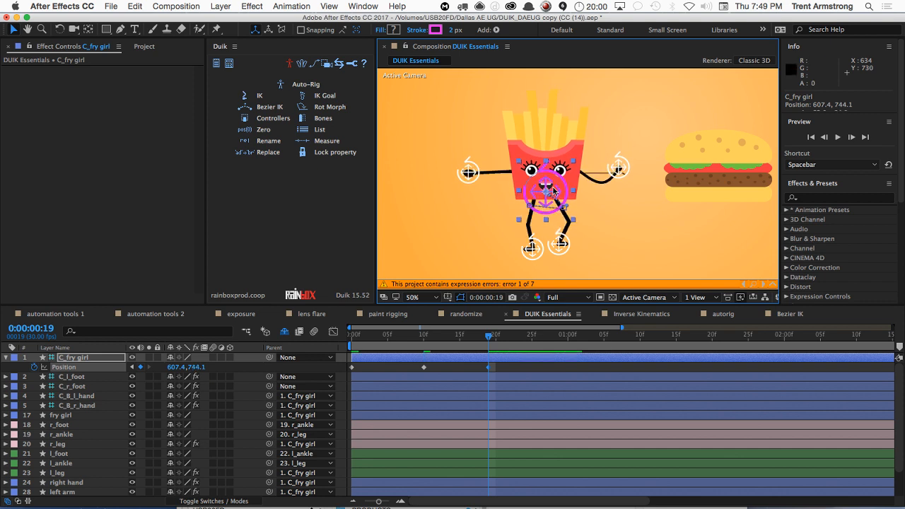
# Step: Reposition C_B_l_hand slightly lower and C_B_r_hand inward toward the body so both arms bend at frame 19
pyautogui.click(86, 396)
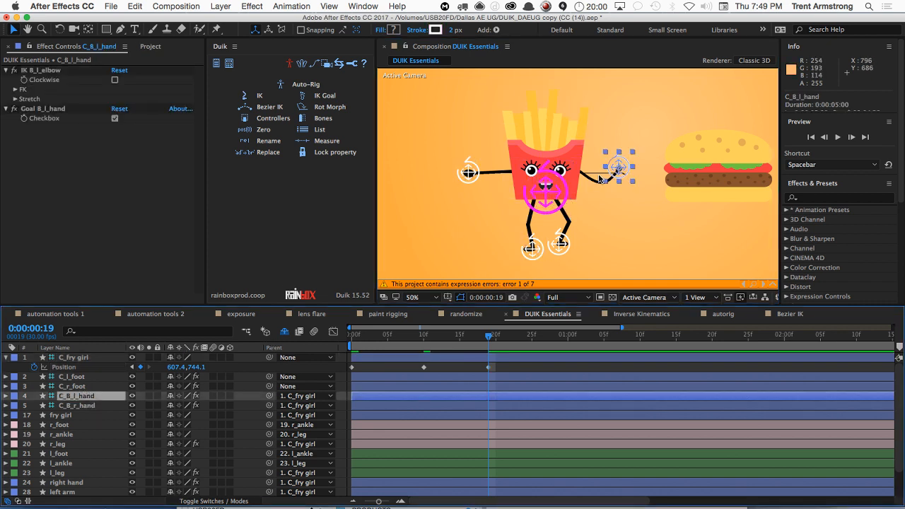
pyautogui.moveTo(617, 171)
pyautogui.mouseDown()
pyautogui.moveTo(623, 147)
pyautogui.moveTo(624, 177)
pyautogui.mouseUp()
pyautogui.moveTo(623, 176); pyautogui.dragTo(617, 179)
pyautogui.moveTo(464, 180)
pyautogui.mouseDown()
pyautogui.moveTo(475, 174)
pyautogui.moveTo(476, 187)
pyautogui.mouseUp()
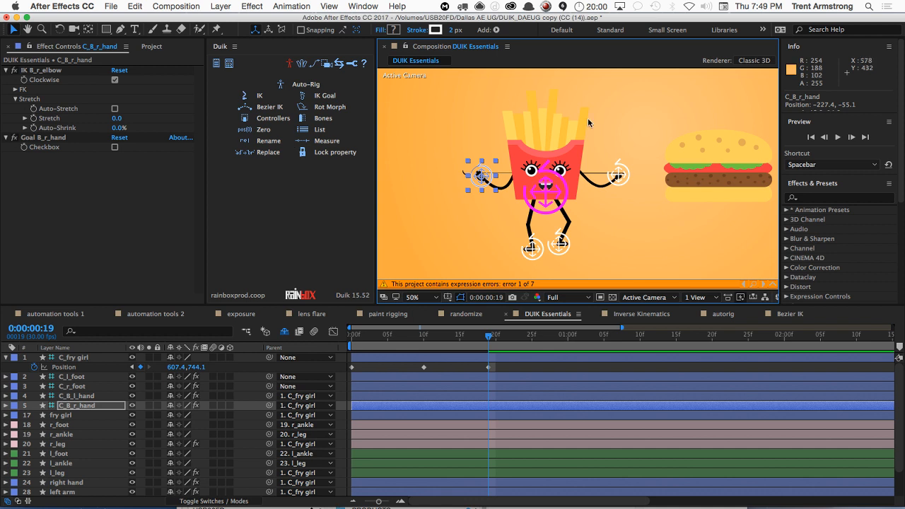
pyautogui.click(603, 187)
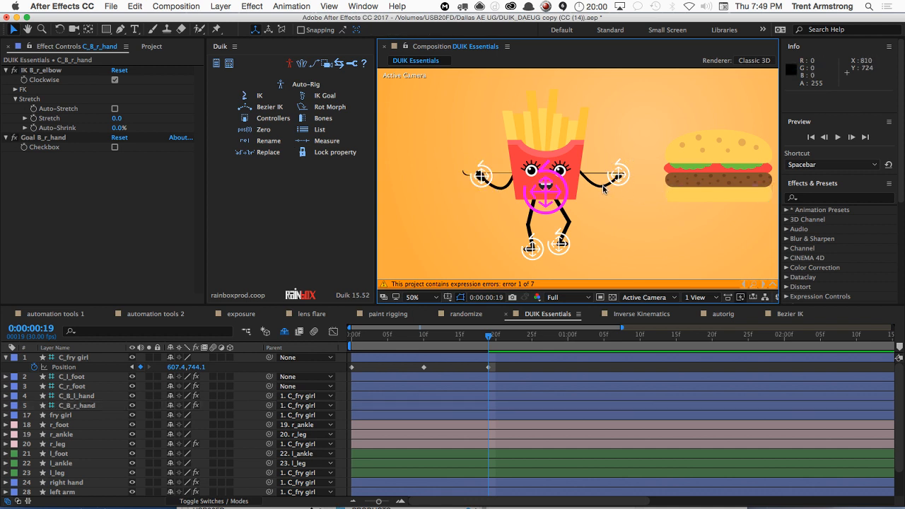
pyautogui.click(477, 182)
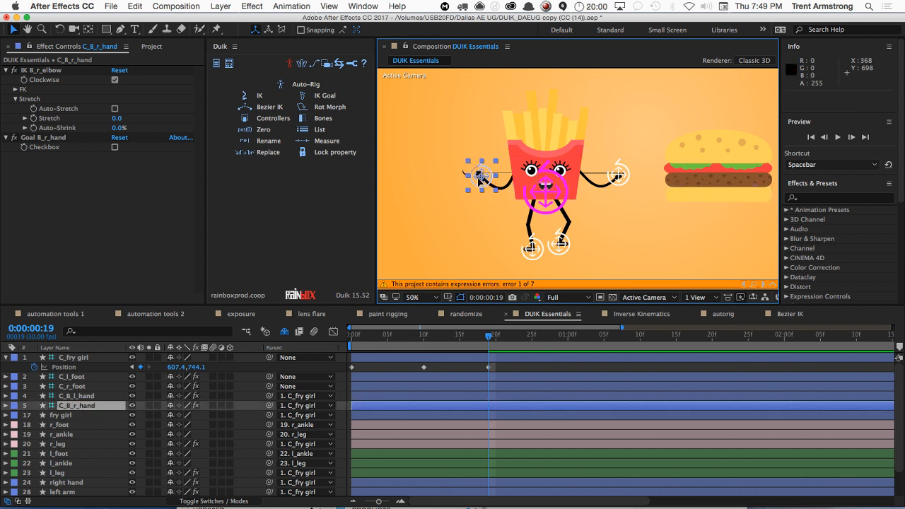
pyautogui.moveTo(475, 182); pyautogui.dragTo(481, 183)
# Step: End the work area at frame 21 and preview the character's body animation
pyautogui.press('space')
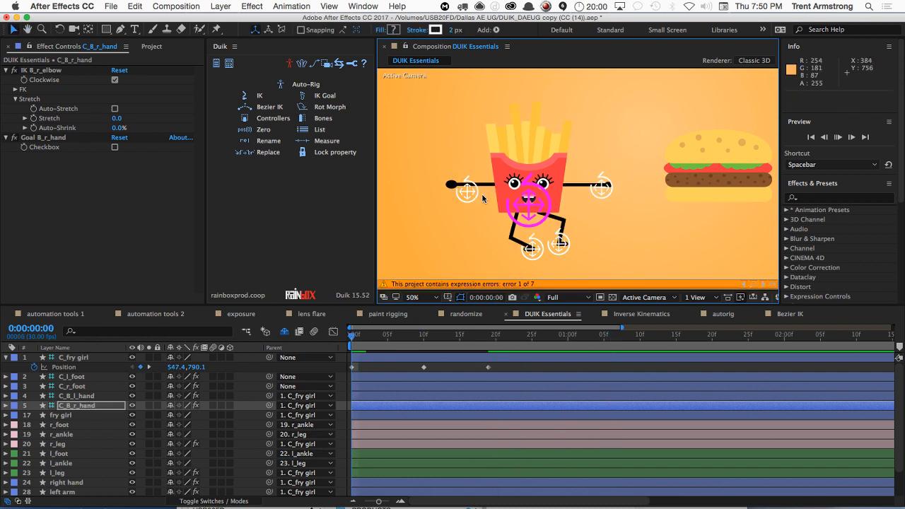
pyautogui.press('space')
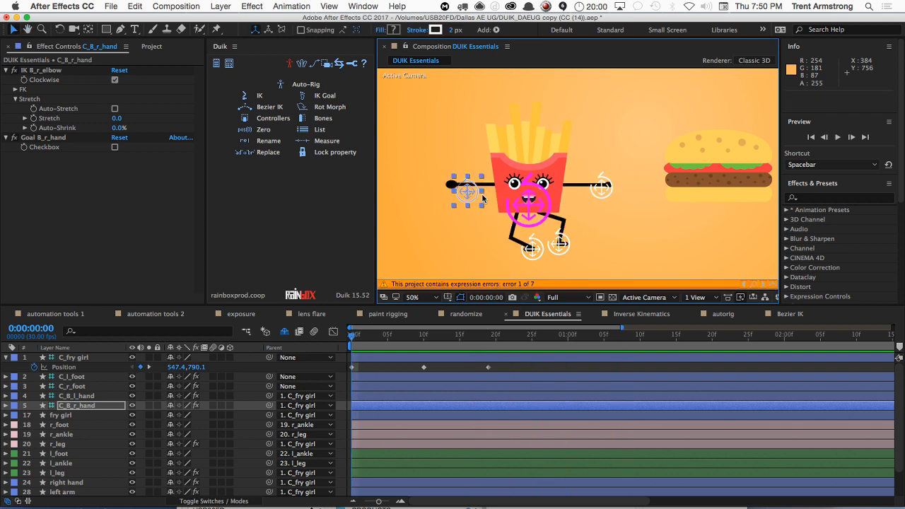
pyautogui.click(505, 340)
pyautogui.press('space')
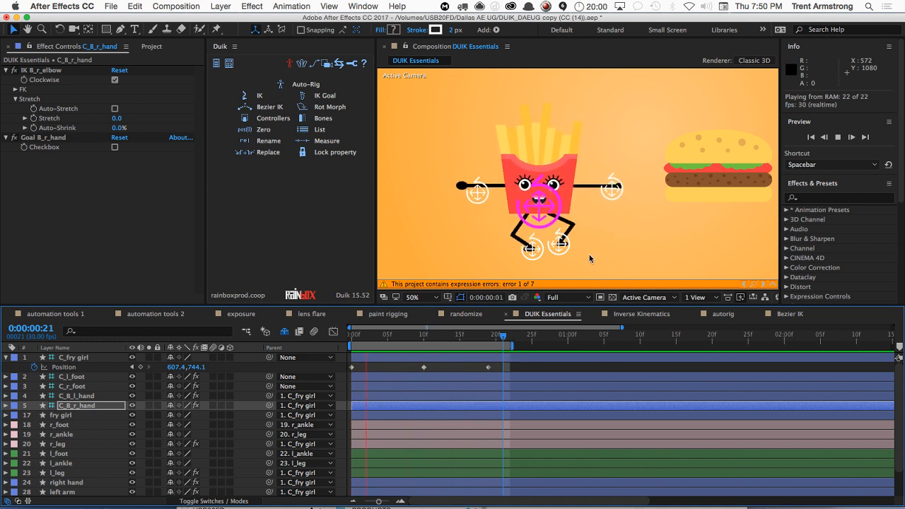
pyautogui.press('space')
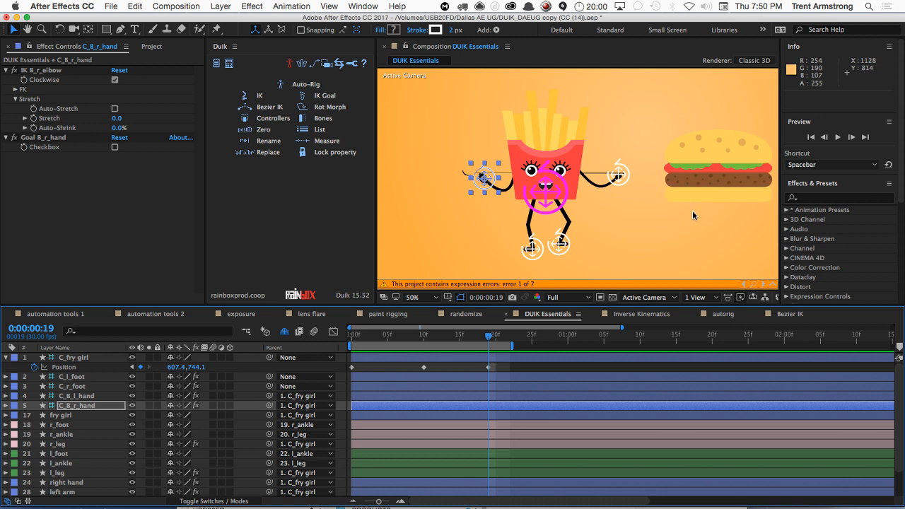
pyautogui.moveTo(692, 212); pyautogui.dragTo(653, 221)
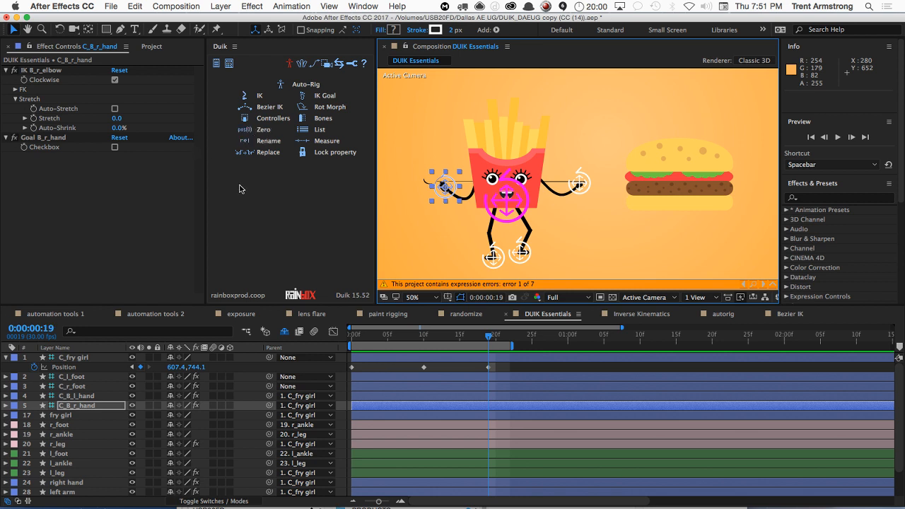
pyautogui.click(704, 168)
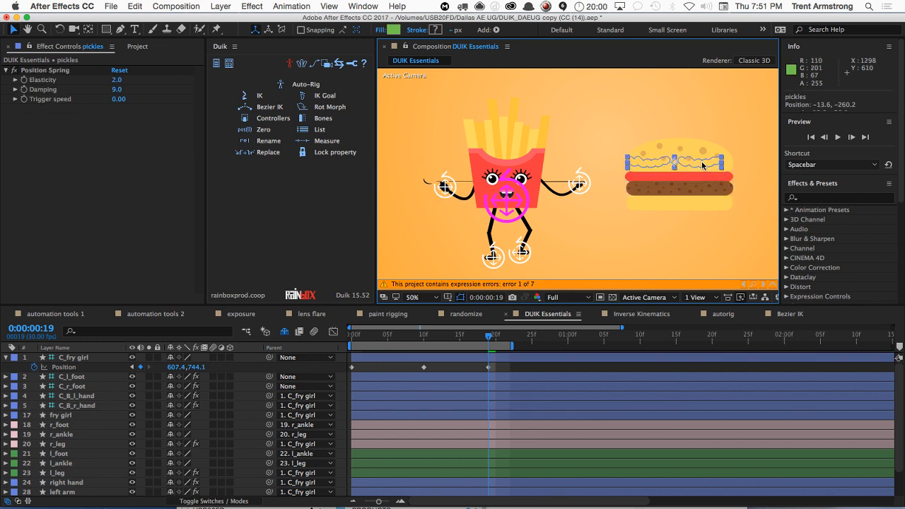
pyautogui.press('super+z')
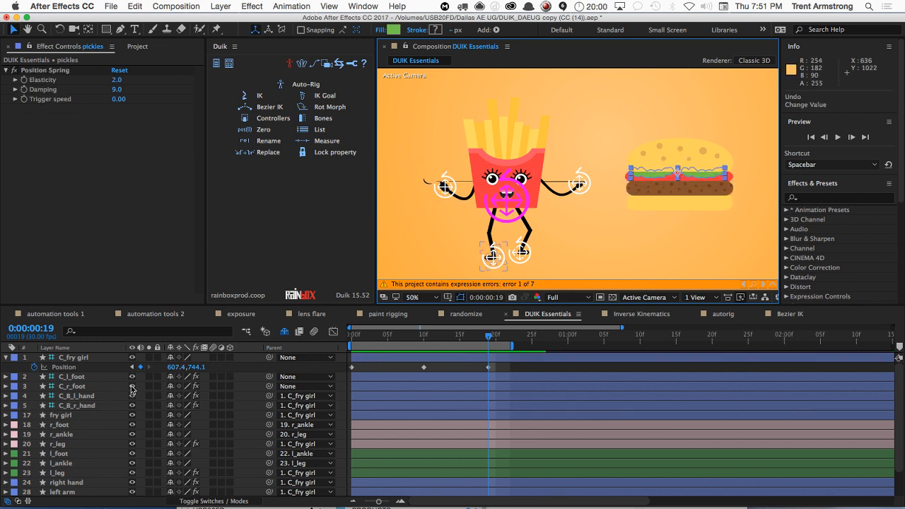
pyautogui.click(679, 208)
pyautogui.click(680, 208)
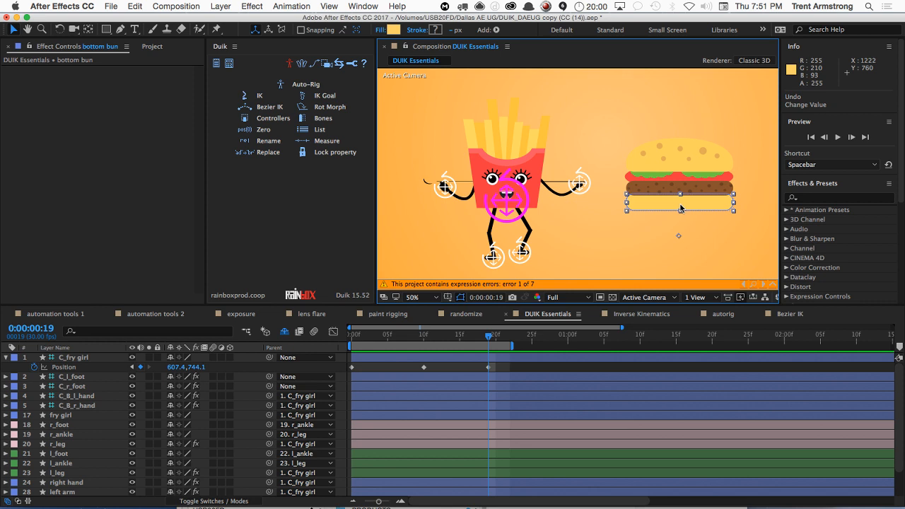
pyautogui.moveTo(690, 205)
pyautogui.mouseDown()
pyautogui.moveTo(687, 188)
pyautogui.moveTo(689, 204)
pyautogui.mouseUp()
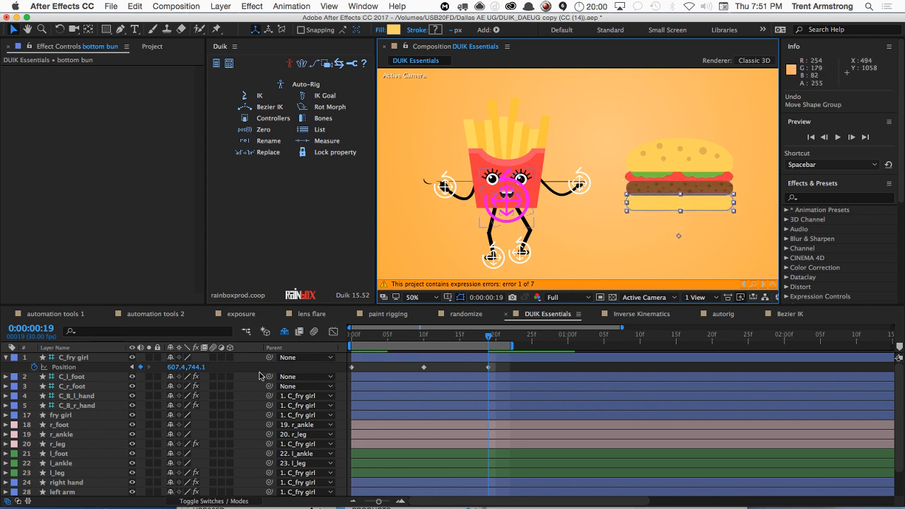
# Step: Move the burger's top bun straight up to about 3.9, -399.1, clear of the other ingredients
pyautogui.click(677, 150)
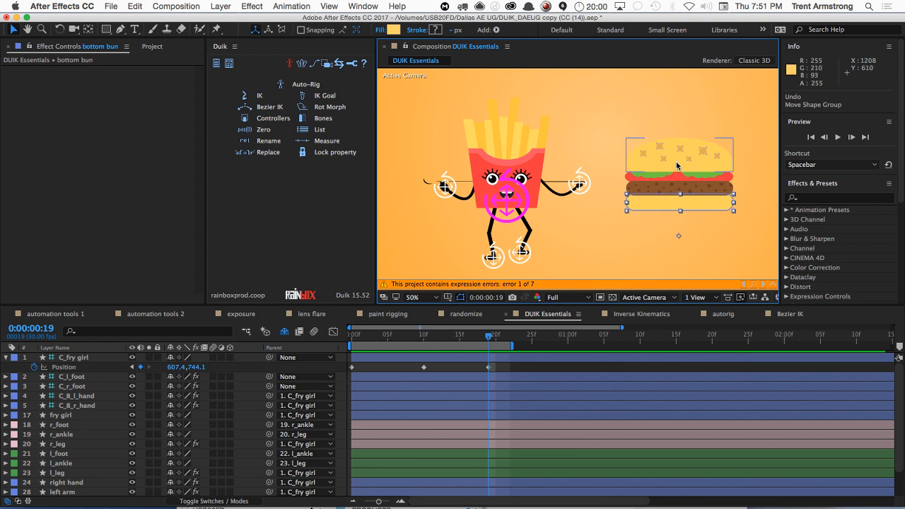
pyautogui.moveTo(678, 150); pyautogui.dragTo(677, 122)
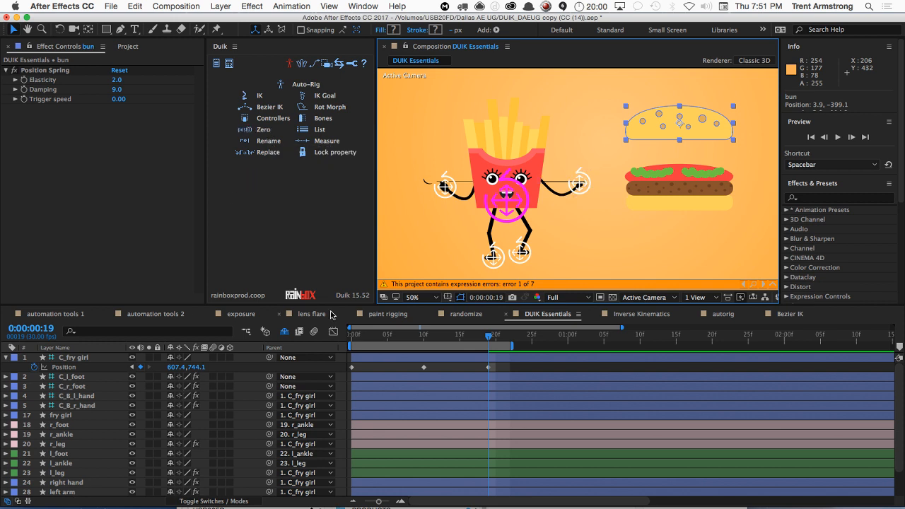
# Step: Show the hidden shy layers and zero out the bun layer's position with Duik's Zero tool
pyautogui.click(284, 331)
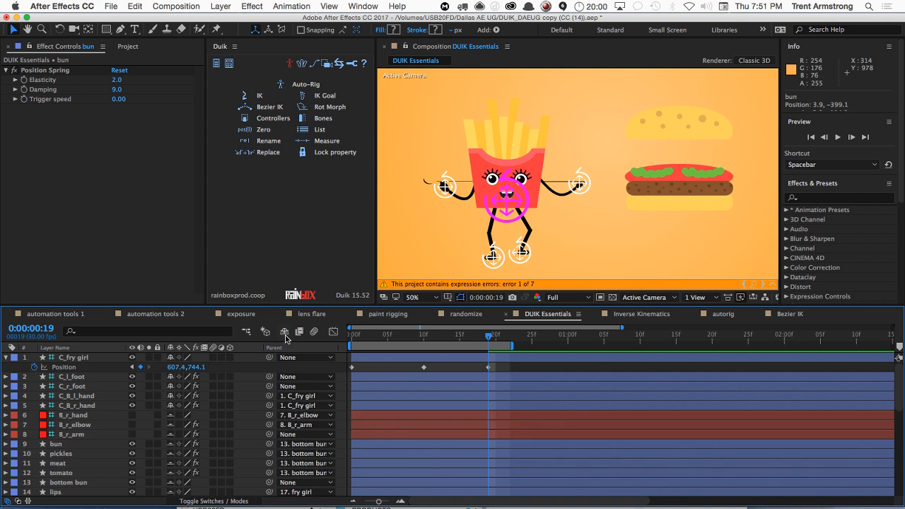
pyautogui.scroll(-8, 131, 429)
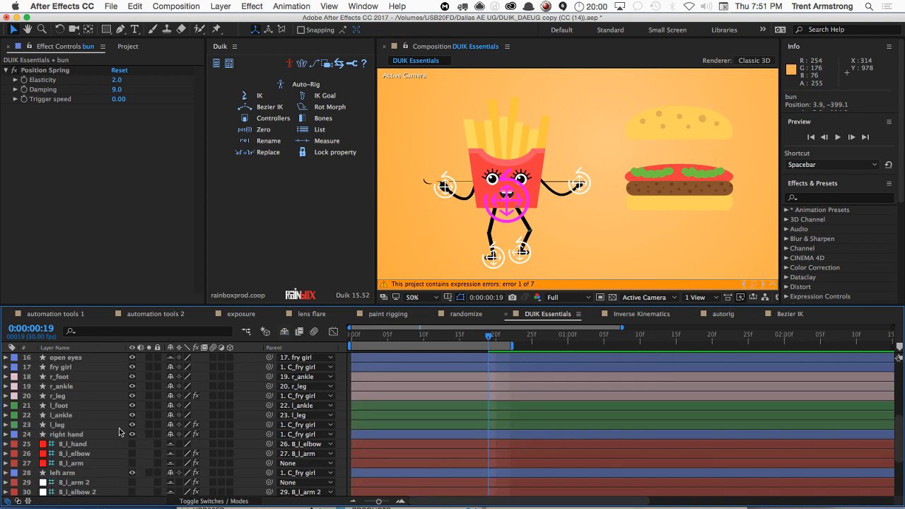
pyautogui.scroll(8, 114, 423)
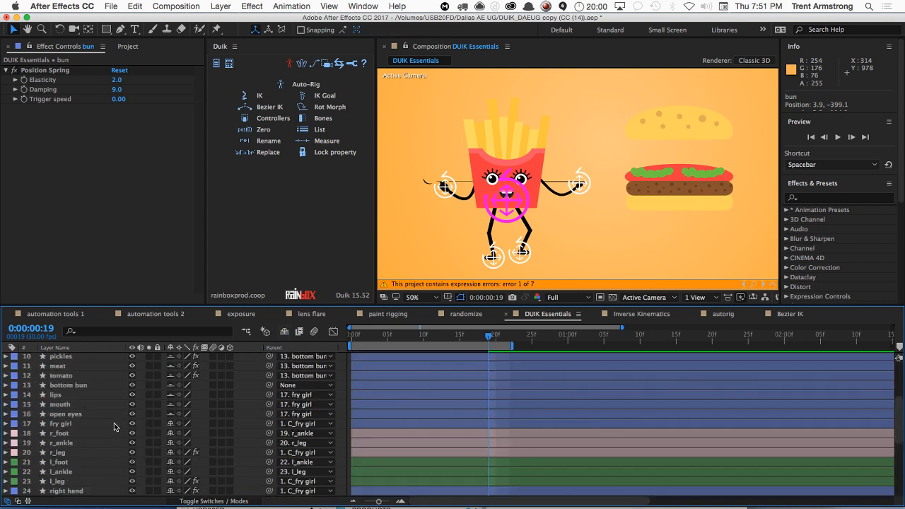
pyautogui.click(99, 443)
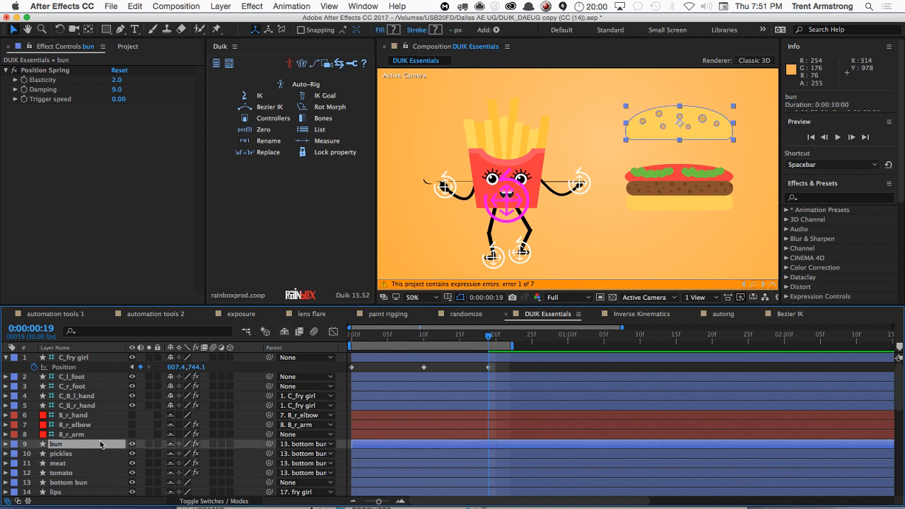
pyautogui.press('p')
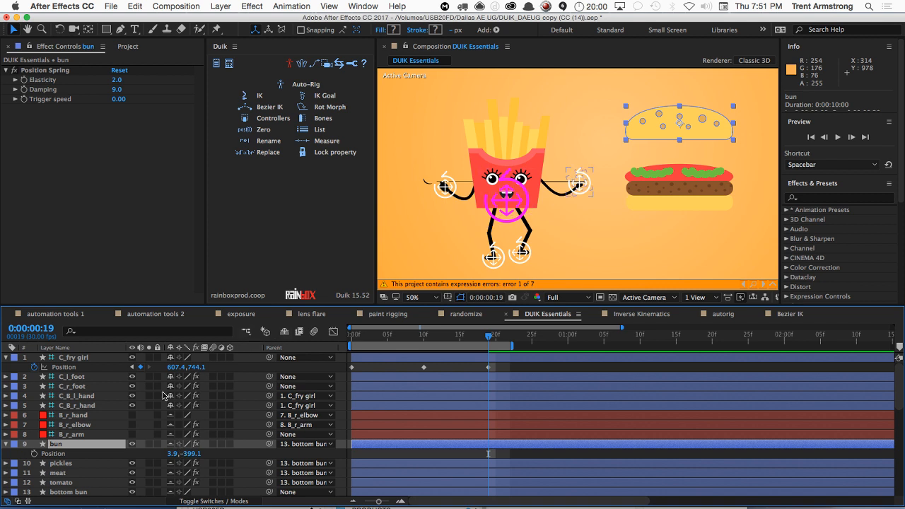
pyautogui.scroll(-5, 162, 396)
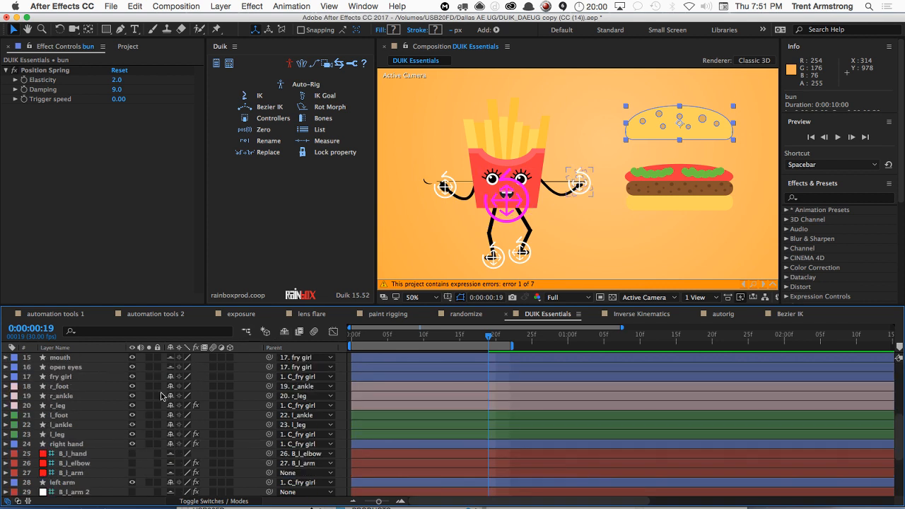
pyautogui.scroll(-3, 162, 396)
pyautogui.press('p')
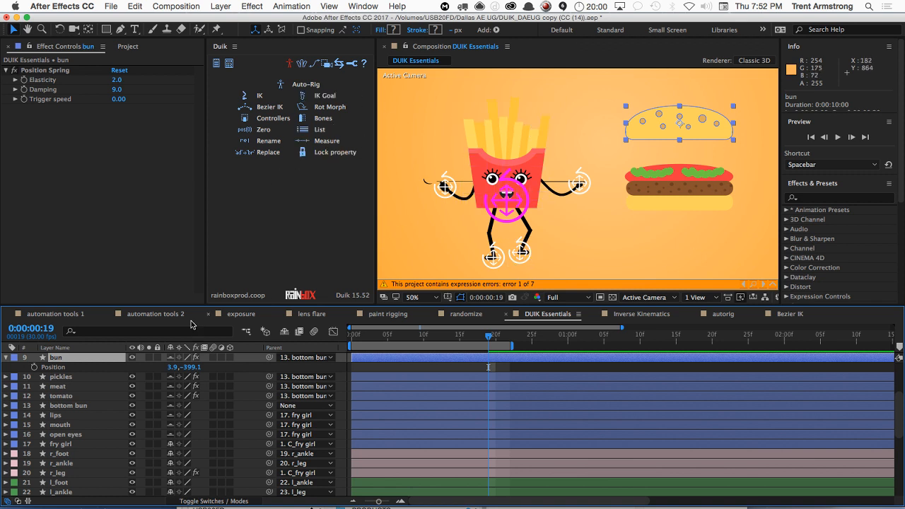
pyautogui.click(268, 135)
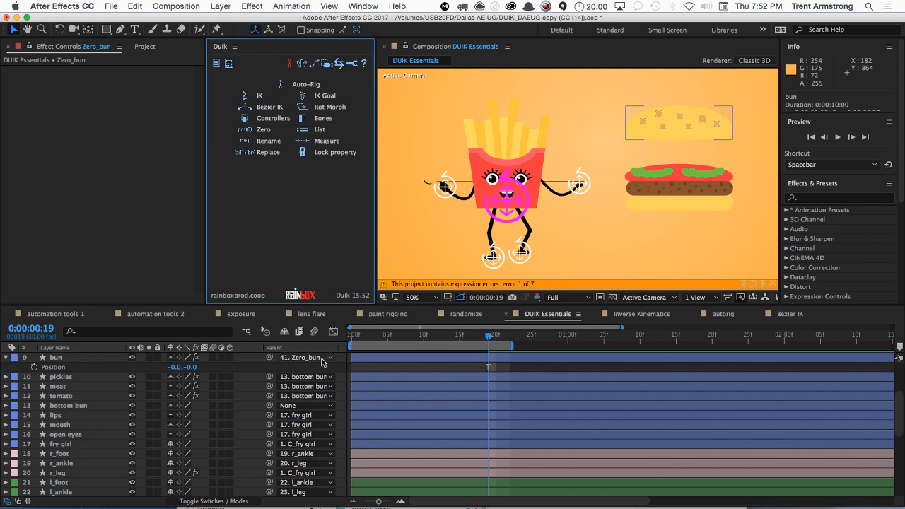
# Step: Examine the new zero null in the layer stack and the bun layer's parent and Position values
pyautogui.scroll(-6, 132, 393)
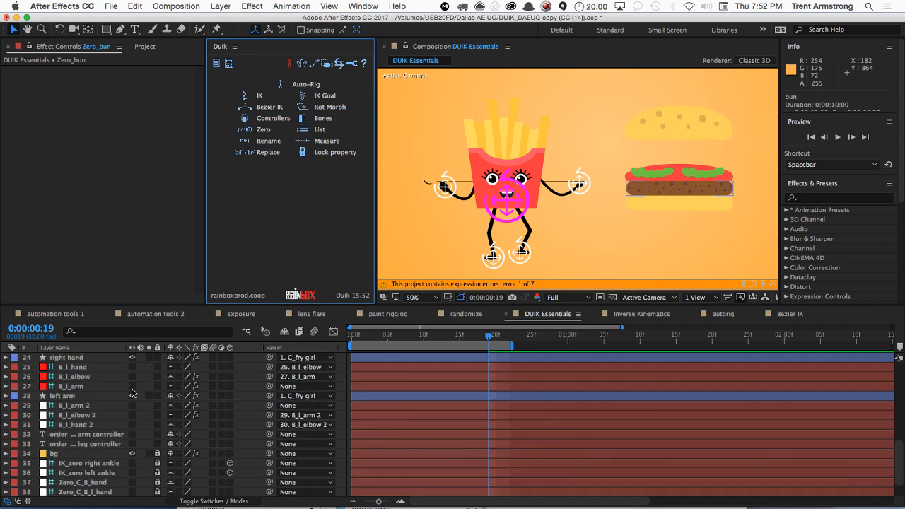
pyautogui.scroll(3, 132, 393)
pyautogui.scroll(-3, 148, 387)
pyautogui.scroll(-1, 274, 357)
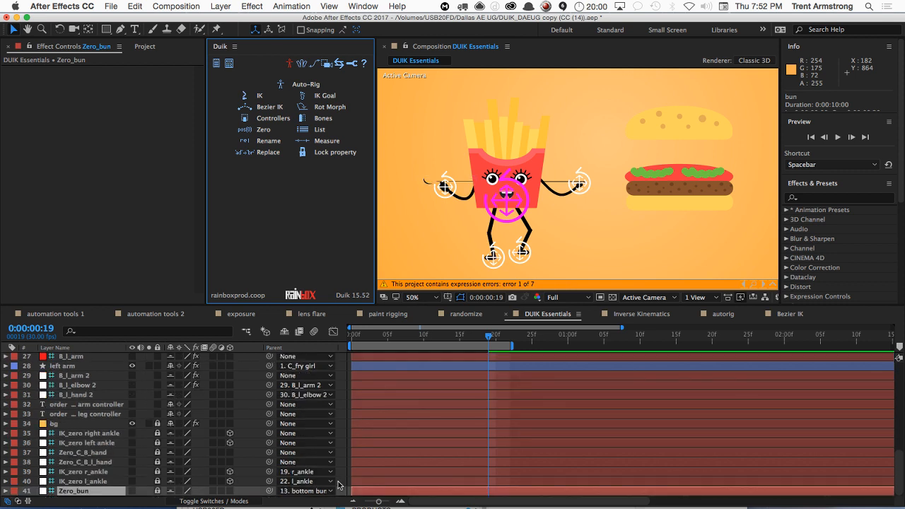
pyautogui.scroll(3, 338, 474)
pyautogui.scroll(3, 333, 469)
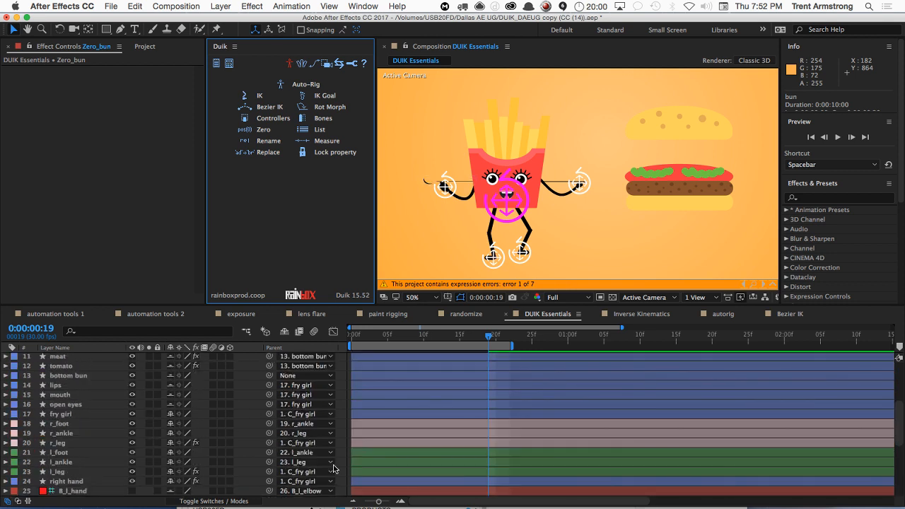
pyautogui.scroll(4, 333, 470)
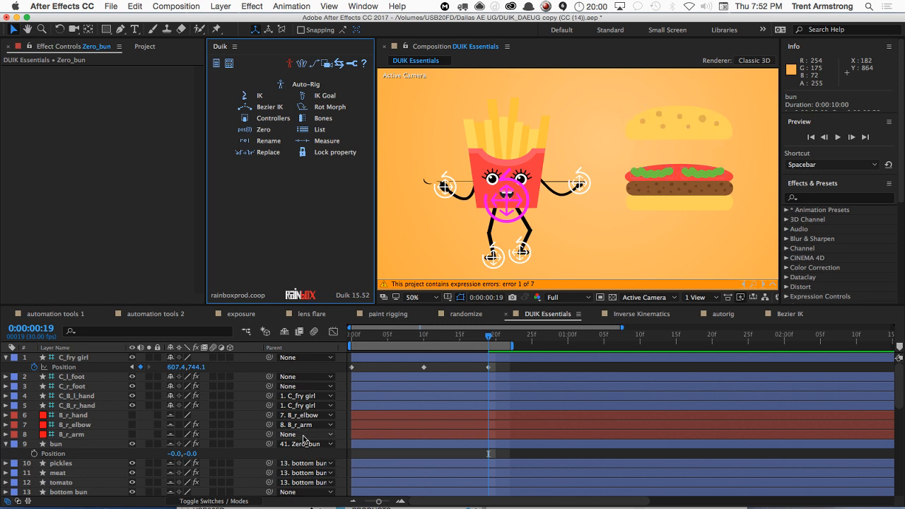
pyautogui.scroll(-5, 304, 439)
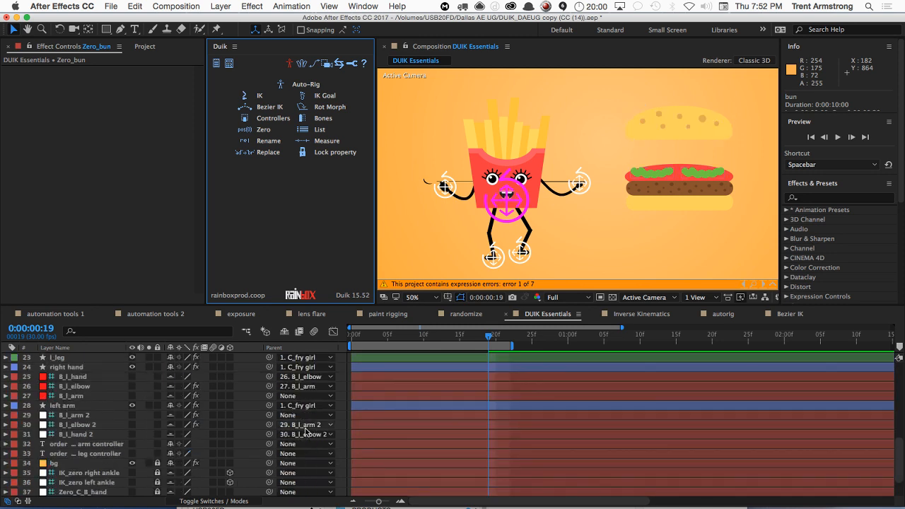
pyautogui.scroll(3, 282, 403)
pyautogui.click(247, 368)
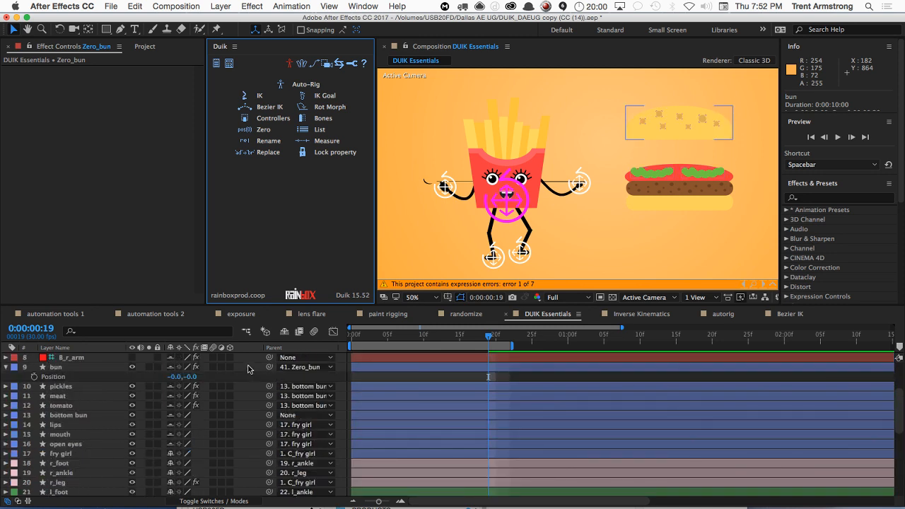
# Step: Search the composition's layers for "zero" to locate the null that the bun is parented to
pyautogui.click(168, 335)
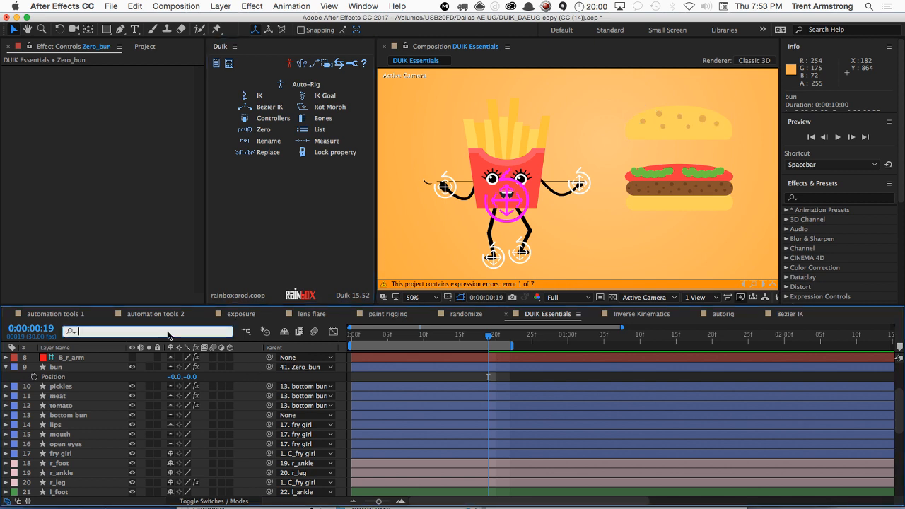
pyautogui.write('z')
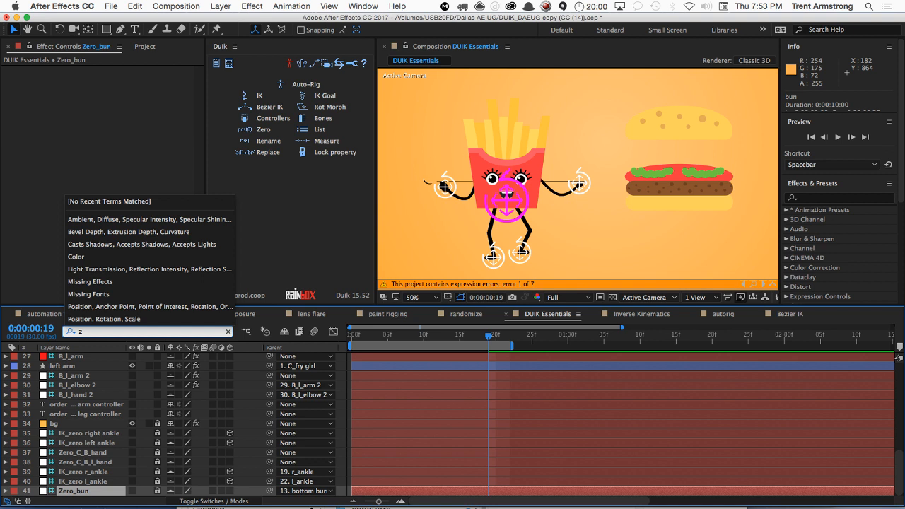
pyautogui.write('ero')
pyautogui.press('Return')
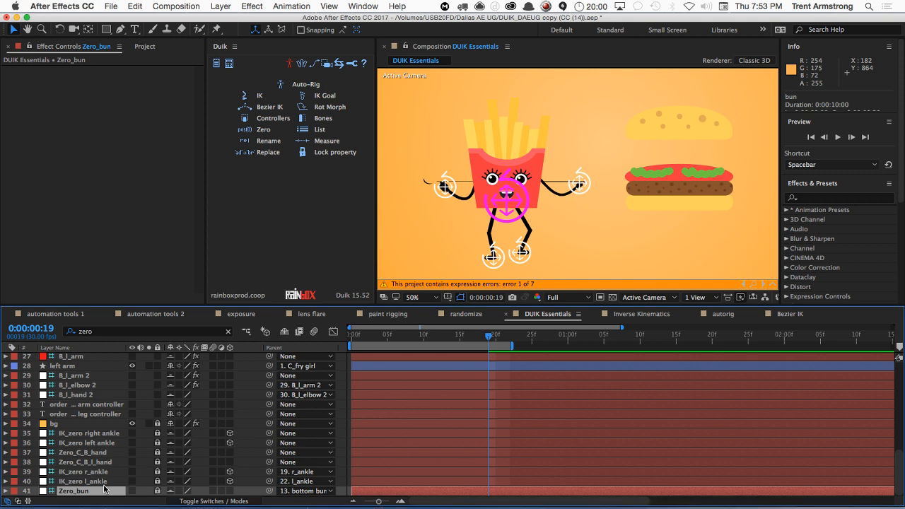
pyautogui.press('p')
pyautogui.scroll(5, 90, 412)
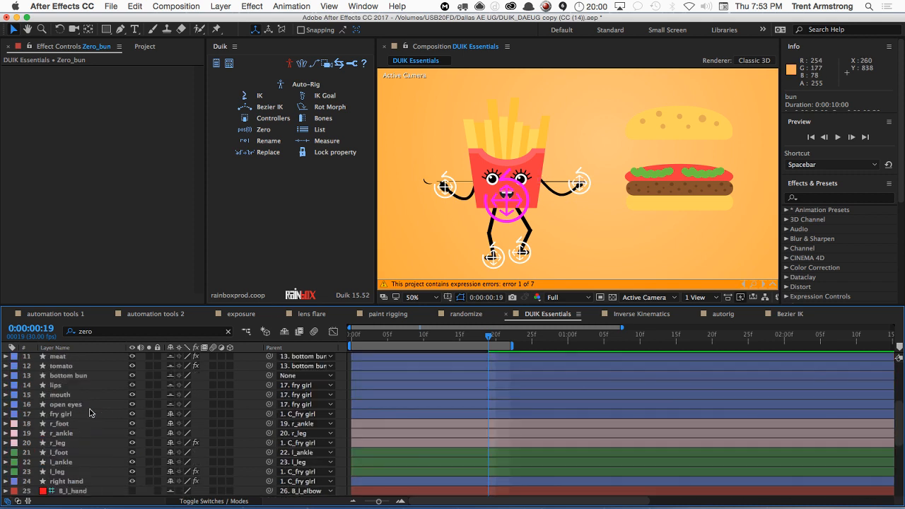
# Step: Select the bun layer and review Duik's Rename options for layers, pins and names without renaming anything
pyautogui.press('p')
pyautogui.click(91, 403)
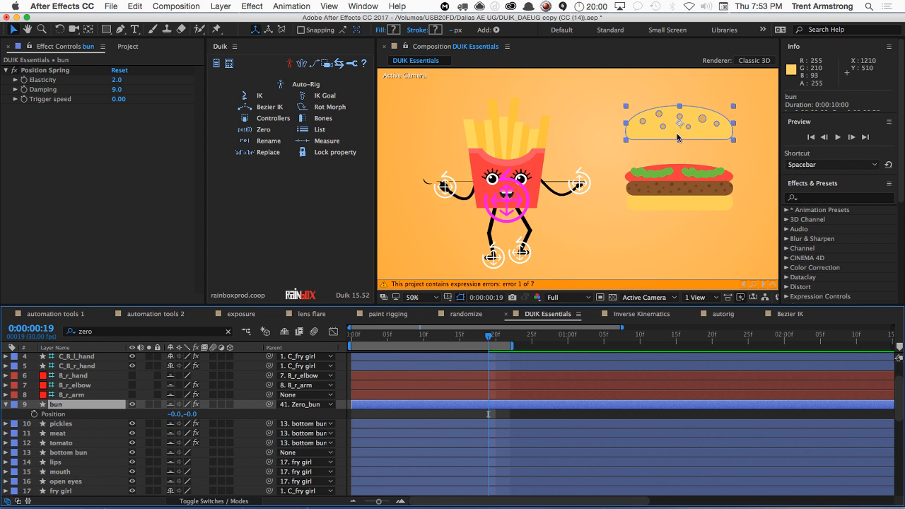
pyautogui.click(270, 143)
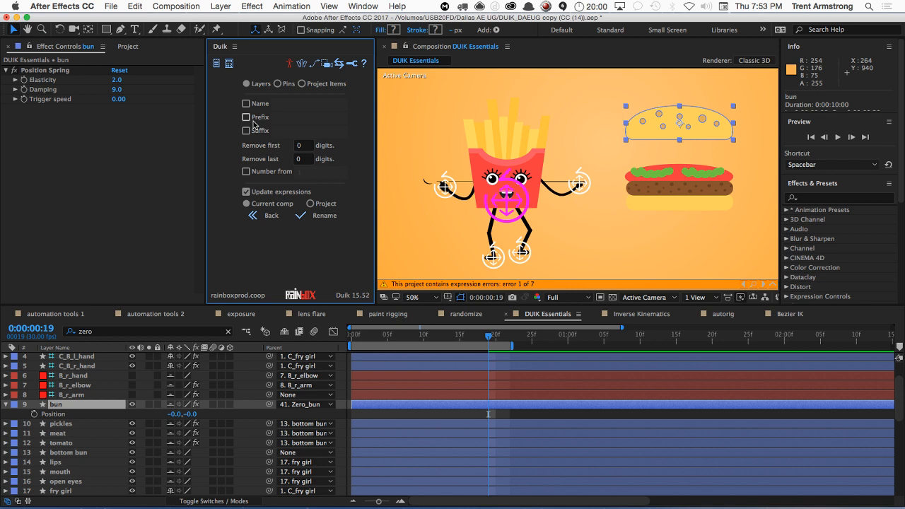
pyautogui.click(277, 84)
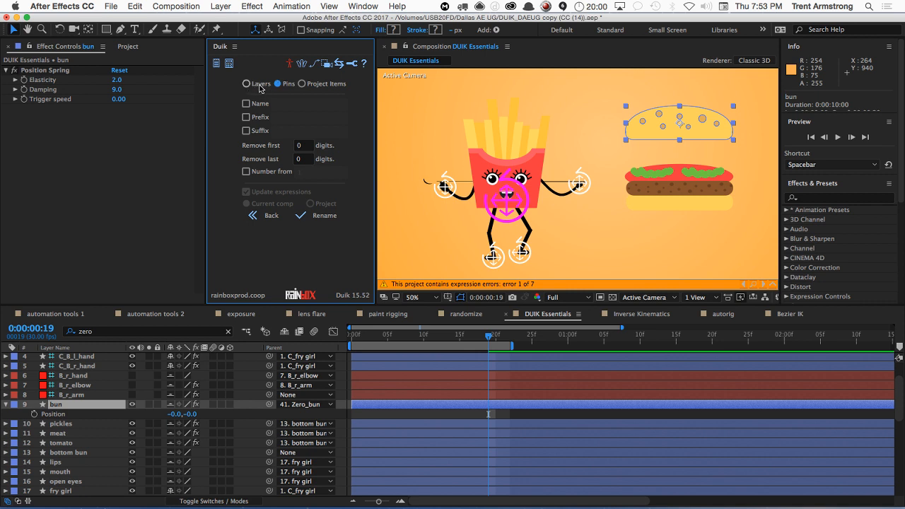
pyautogui.click(246, 84)
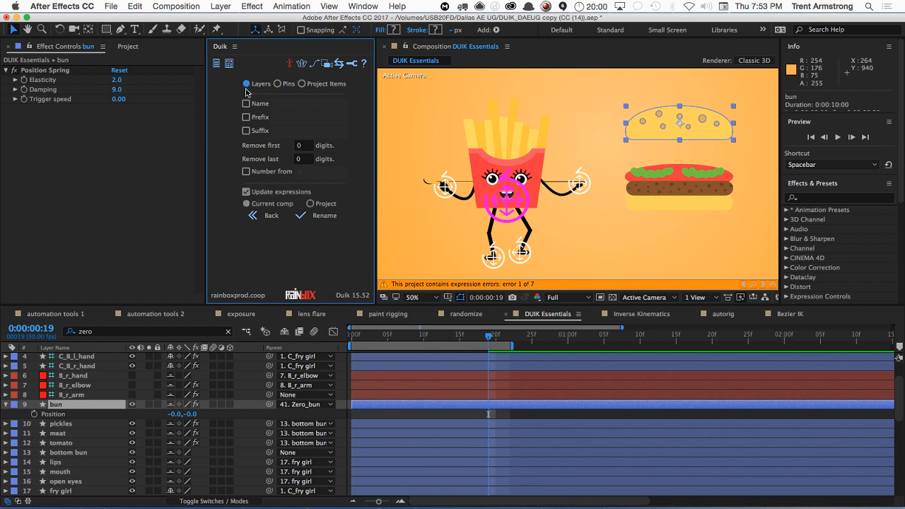
pyautogui.click(245, 104)
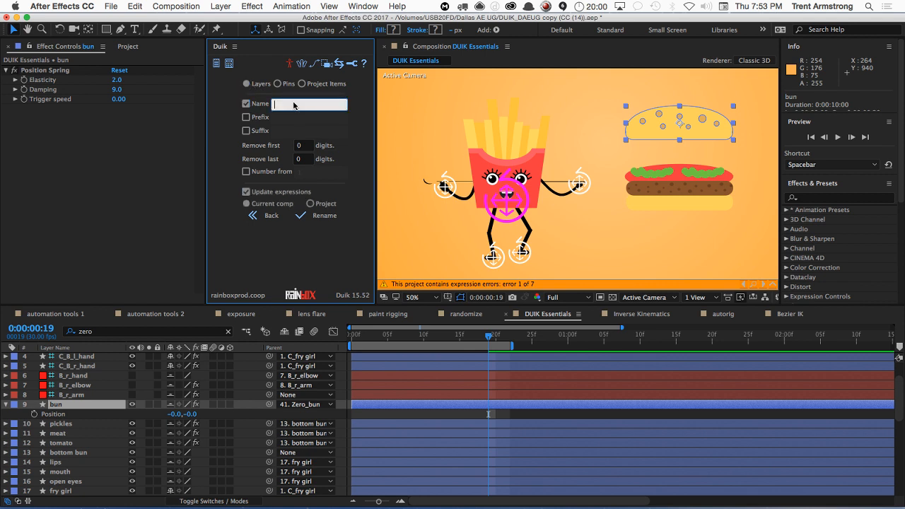
pyautogui.click(246, 103)
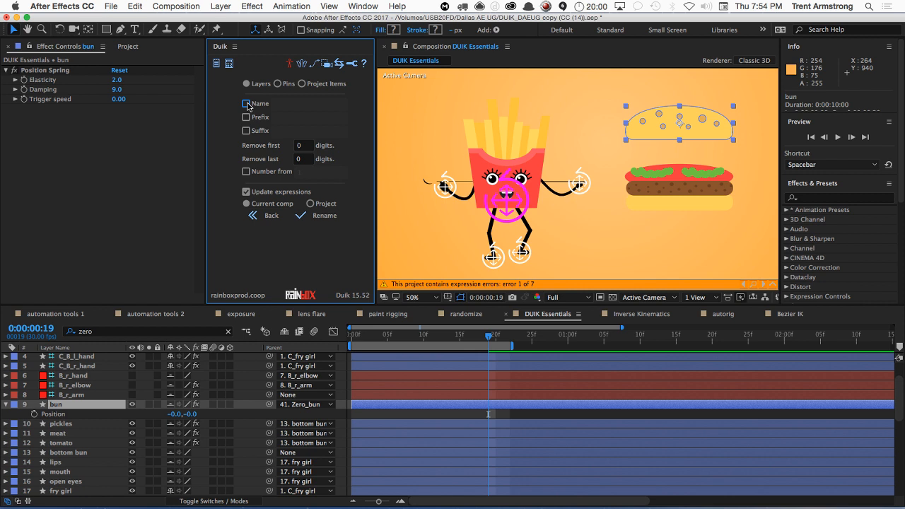
pyautogui.click(256, 215)
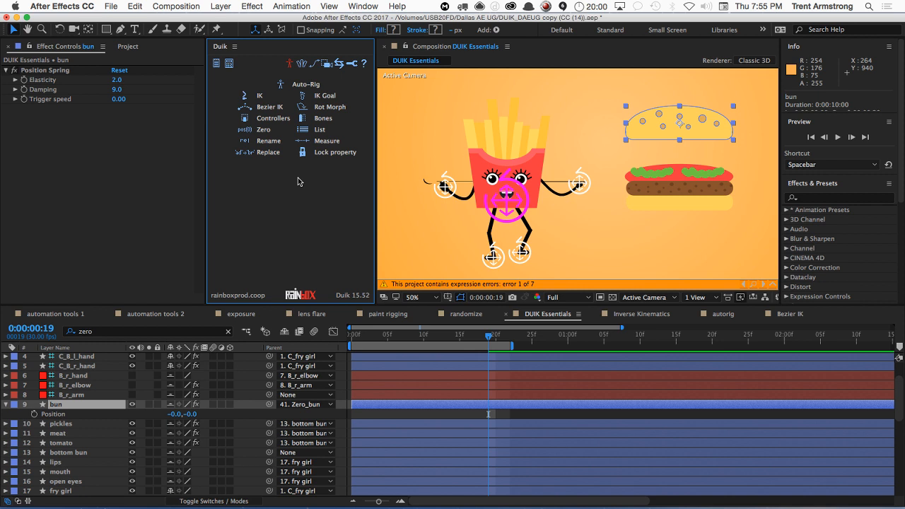
# Step: Review Duik's Replace options for searching expressions and layers, and return to the Rename options
pyautogui.click(268, 154)
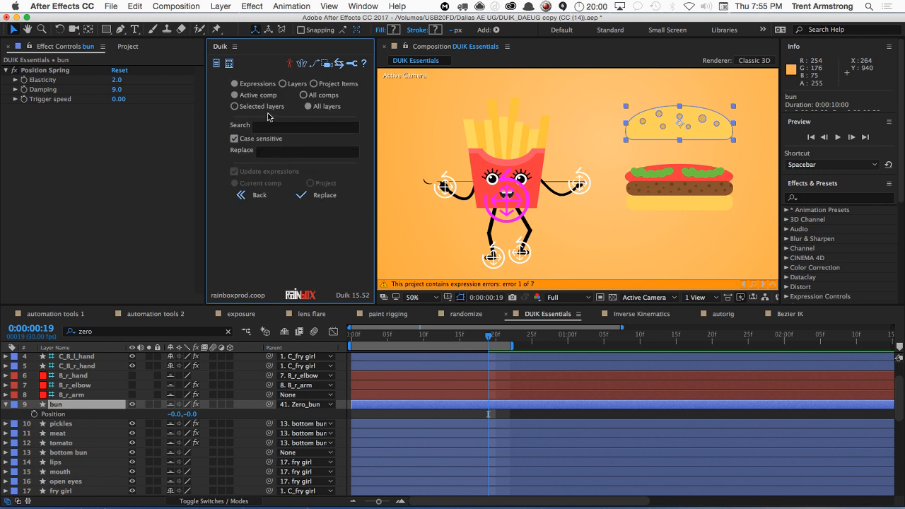
pyautogui.click(245, 196)
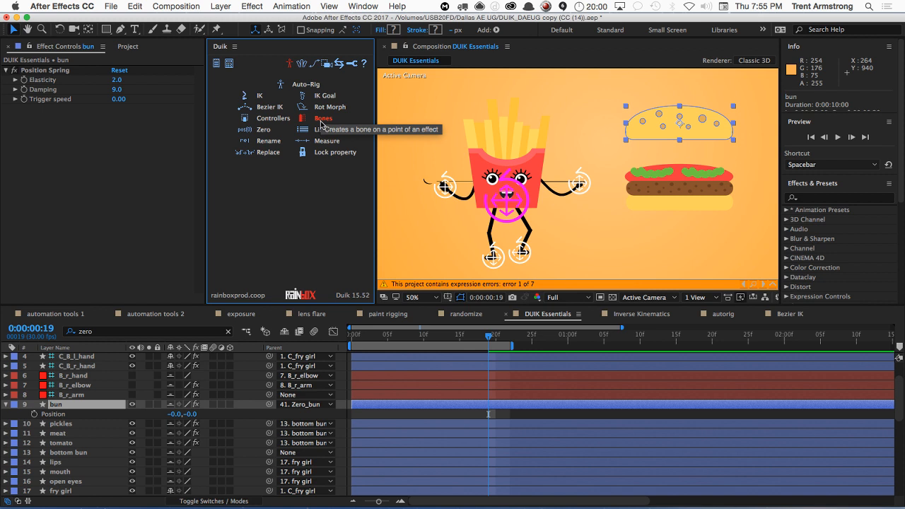
pyautogui.click(267, 140)
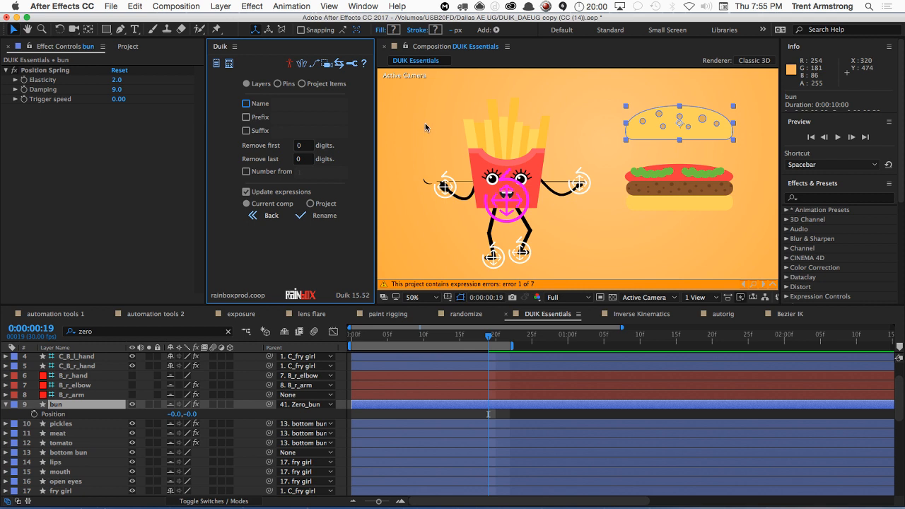
# Step: Try applying Duik's IK Goal to the bun layer, and undo it
pyautogui.click(255, 216)
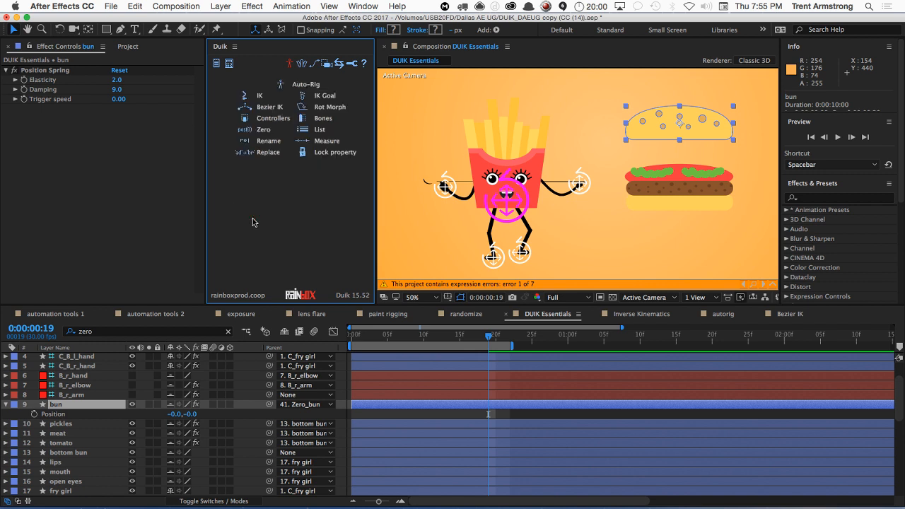
pyautogui.click(318, 97)
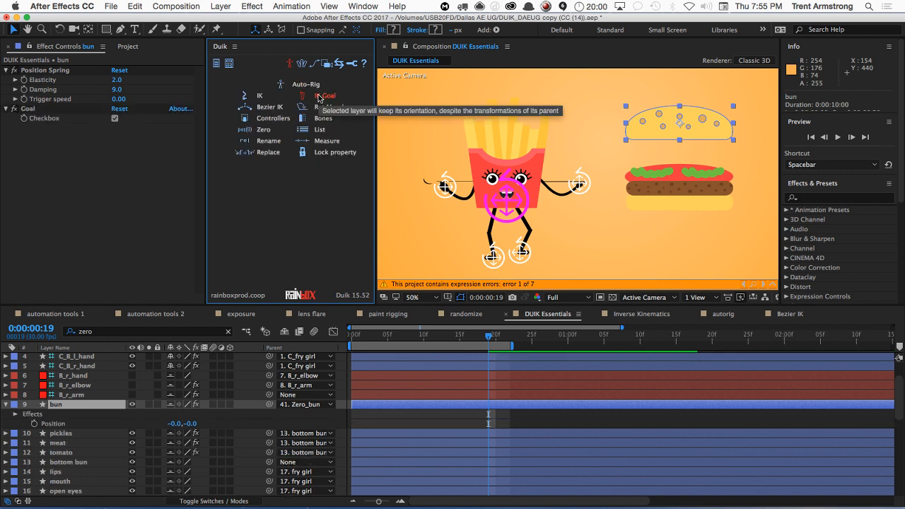
pyautogui.press('super+z')
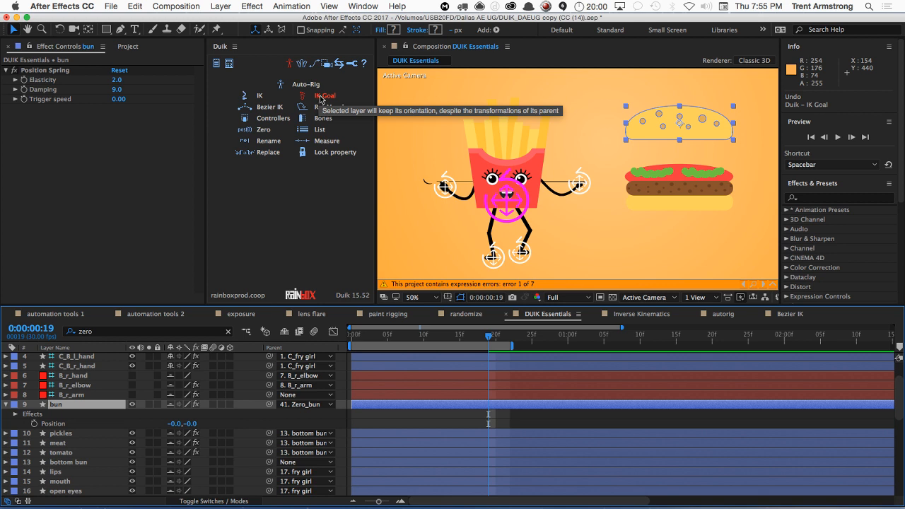
# Step: Review Duik's Replace options for expressions, layers and project items, and undo the IK Goal reapplied to the bun
pyautogui.click(269, 152)
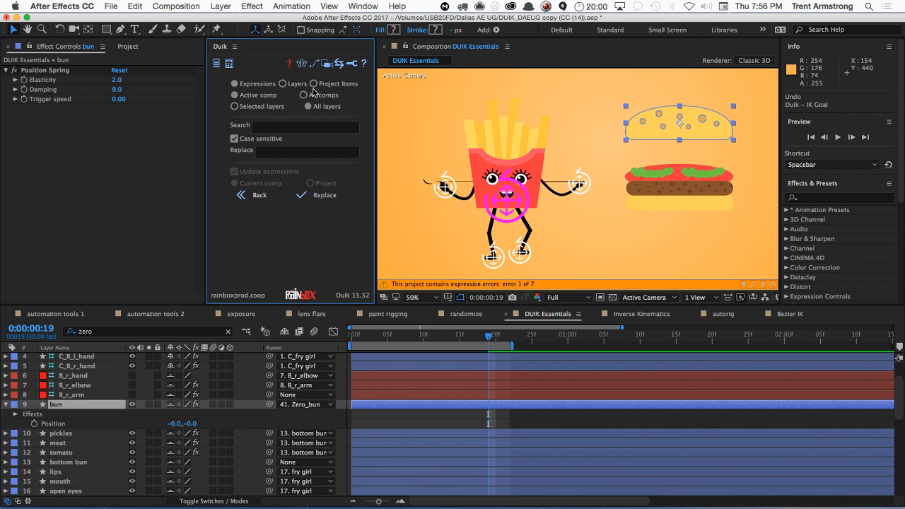
pyautogui.click(253, 195)
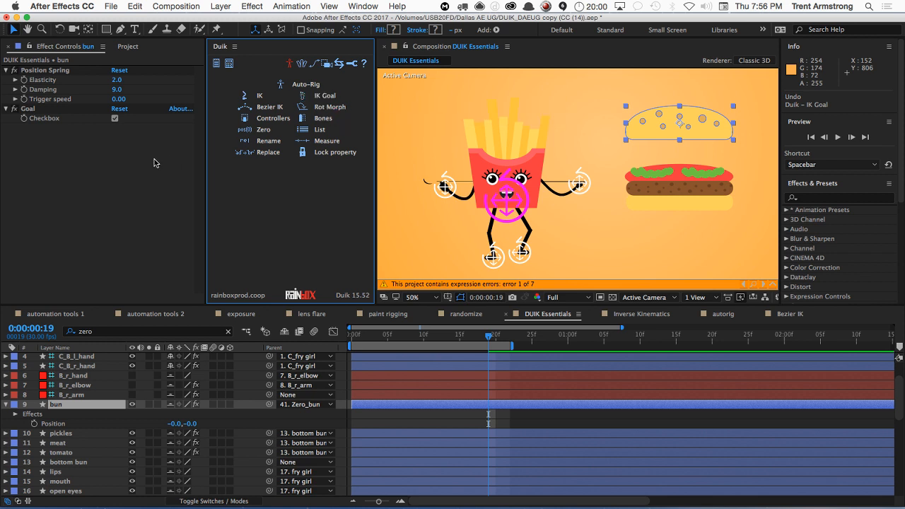
pyautogui.press('super+z')
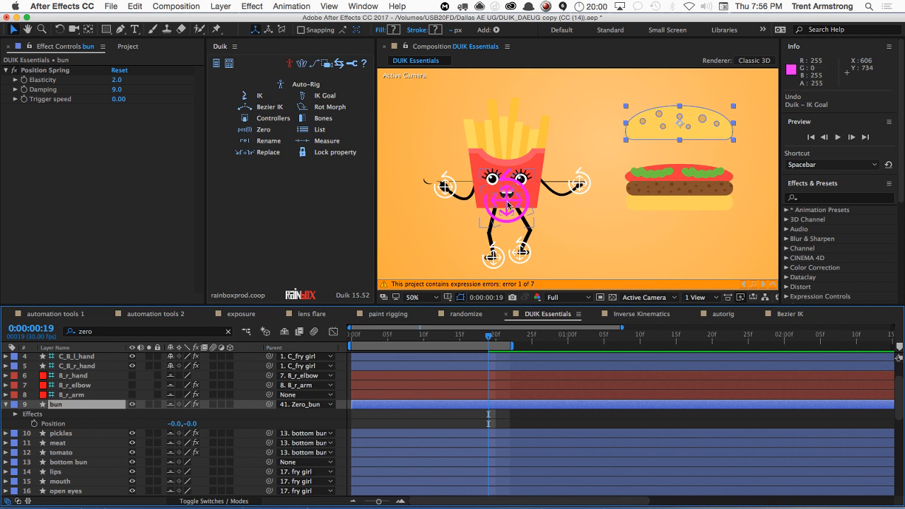
# Step: Inspect the Goal effects on the left foot and right hand controllers, toggling the hand's Goal checkbox, and select the fry girl
pyautogui.click(520, 249)
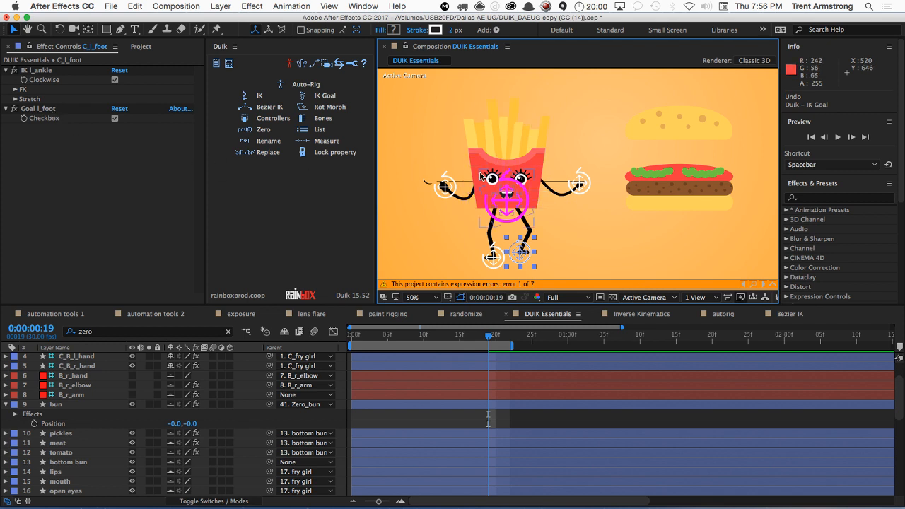
pyautogui.click(449, 187)
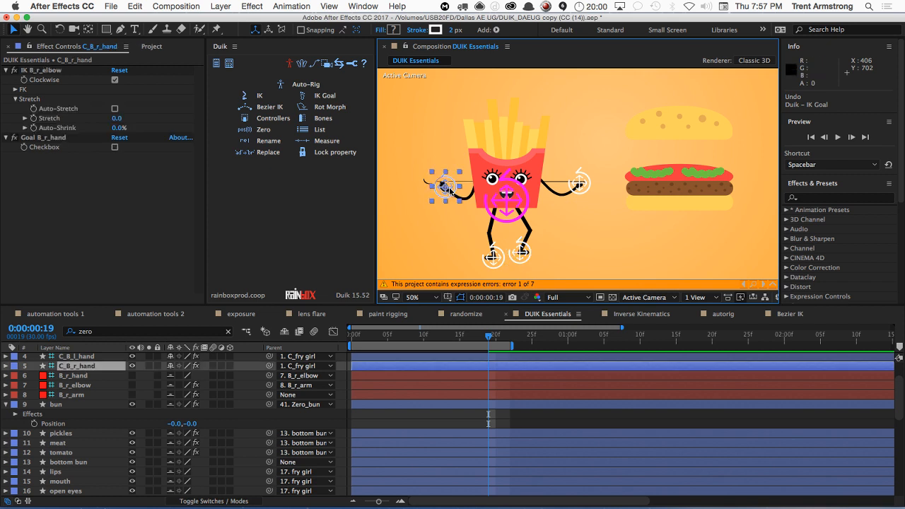
pyautogui.click(114, 147)
pyautogui.click(115, 149)
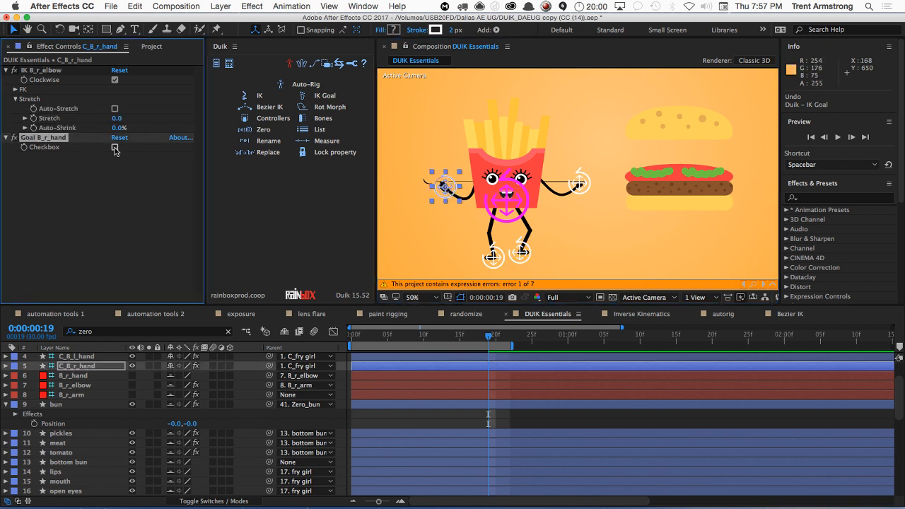
pyautogui.click(516, 116)
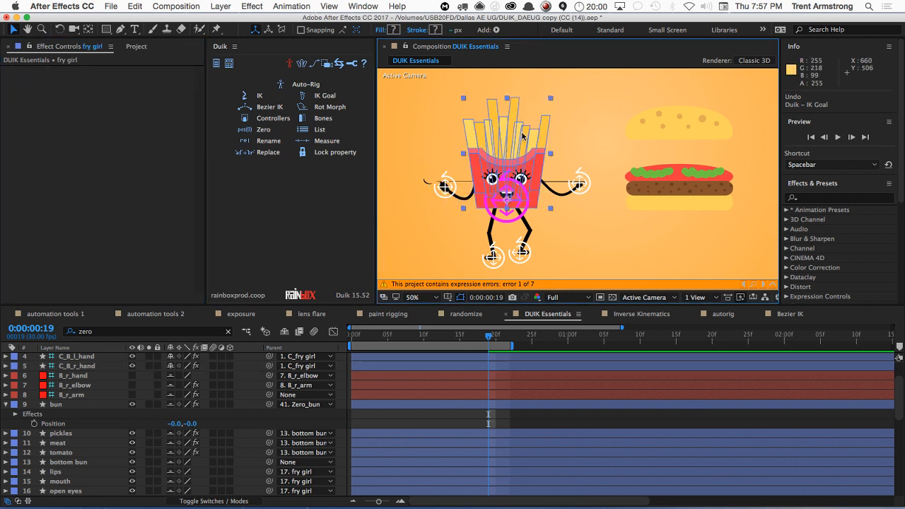
# Step: Add a Duik List to the bun layer's Position property
pyautogui.click(662, 133)
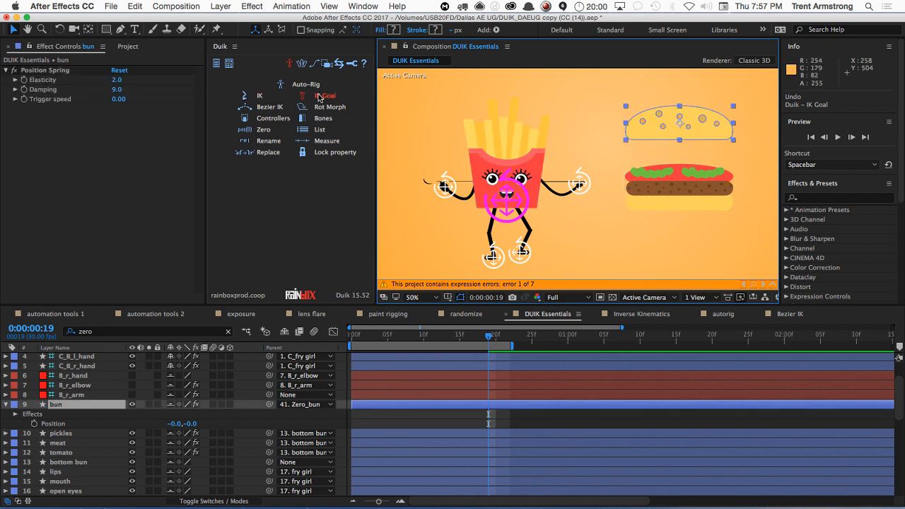
pyautogui.click(318, 130)
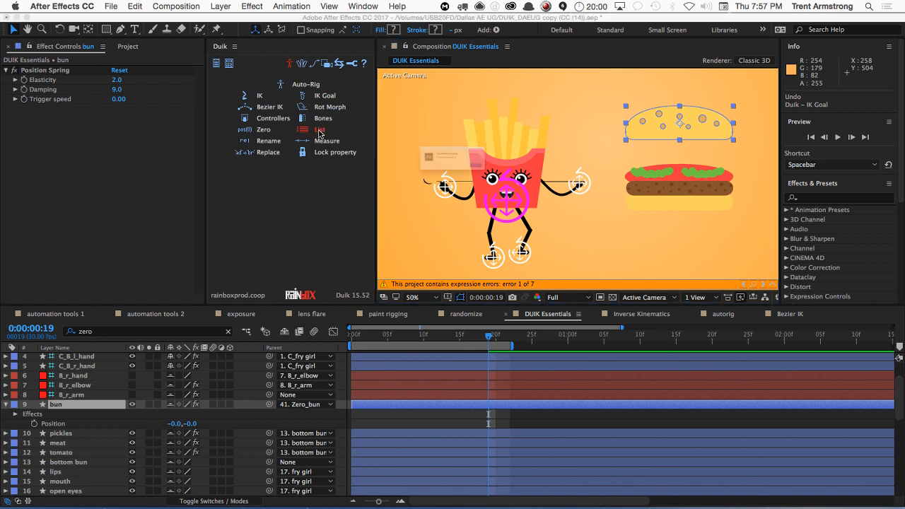
pyautogui.click(543, 184)
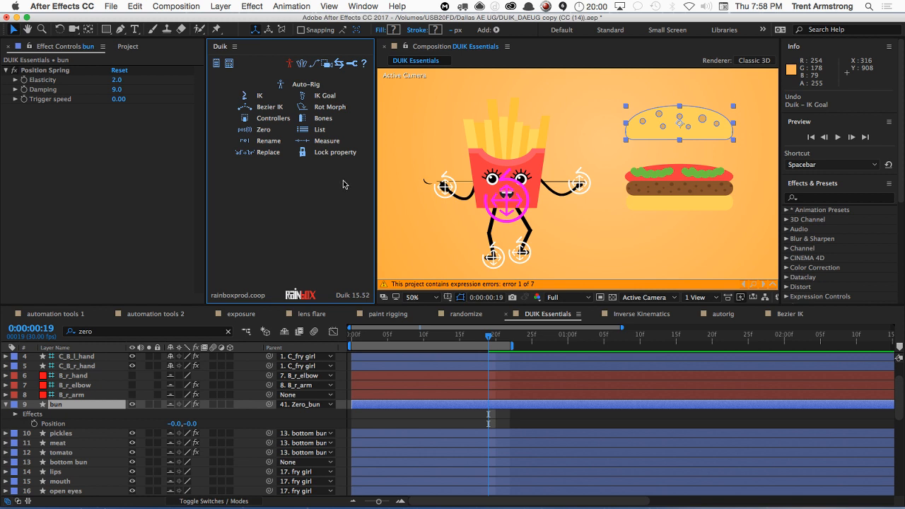
pyautogui.click(82, 425)
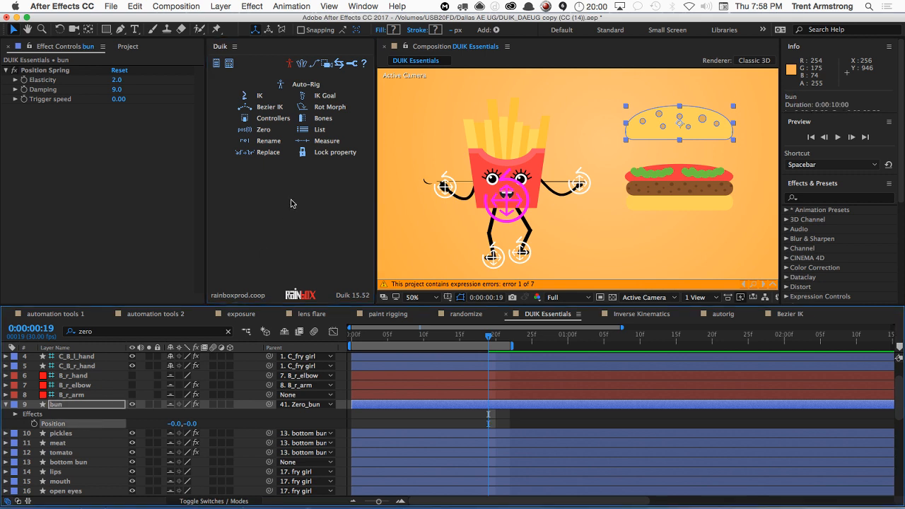
pyautogui.click(321, 132)
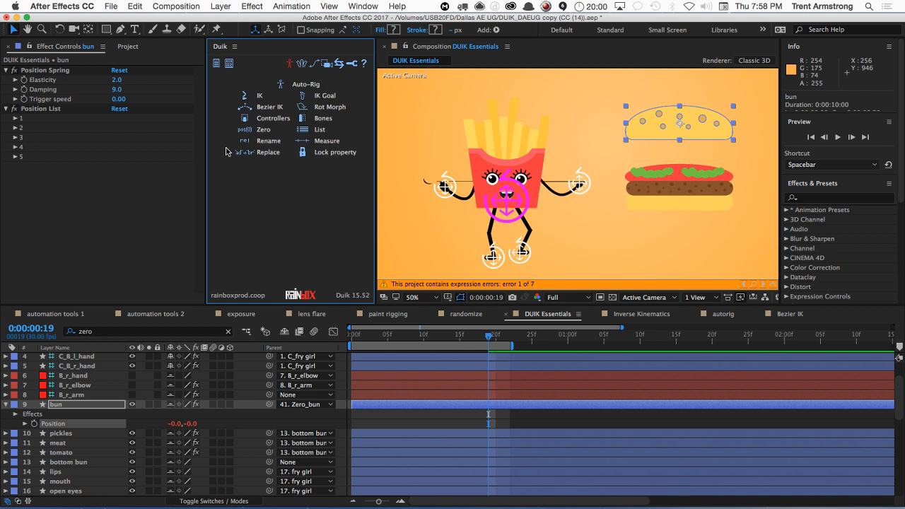
# Step: Expand the bun's Position List entries, apply the expression wiggle(2, 100); to the second entry's Value, and preview the motion
pyautogui.click(14, 119)
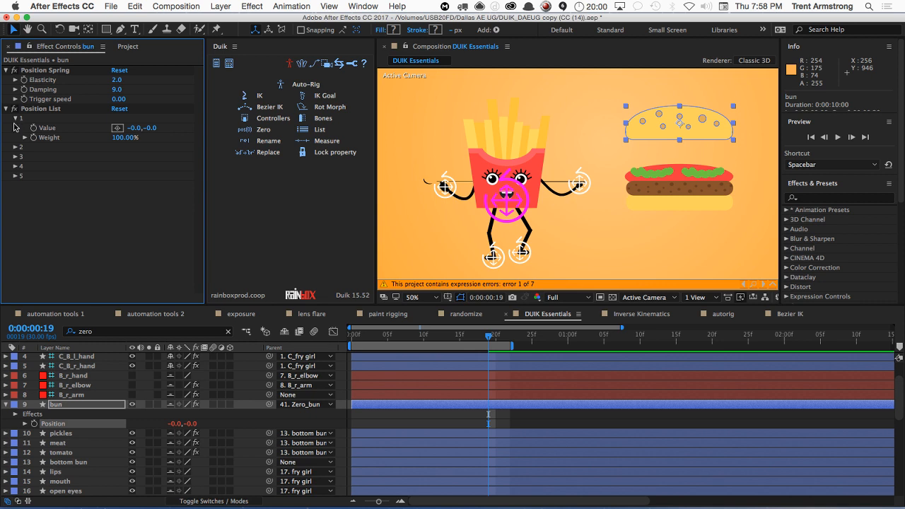
pyautogui.click(15, 147)
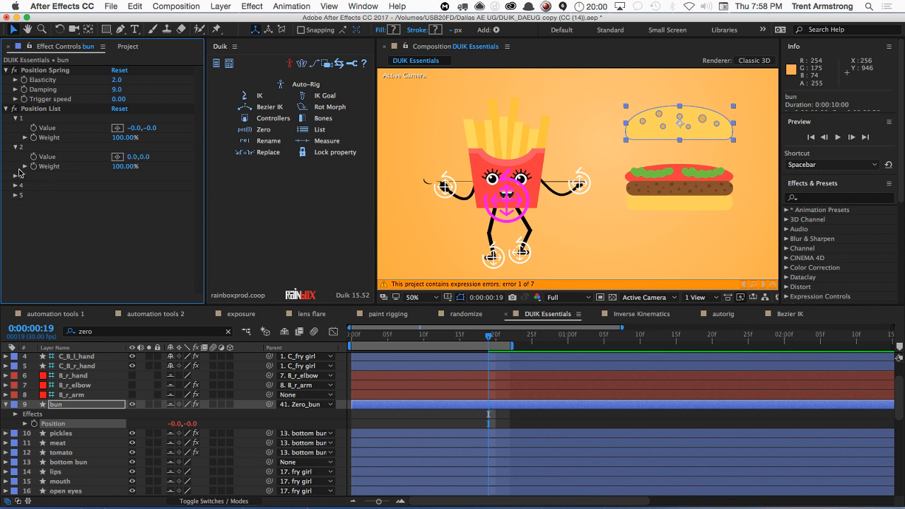
pyautogui.click(15, 177)
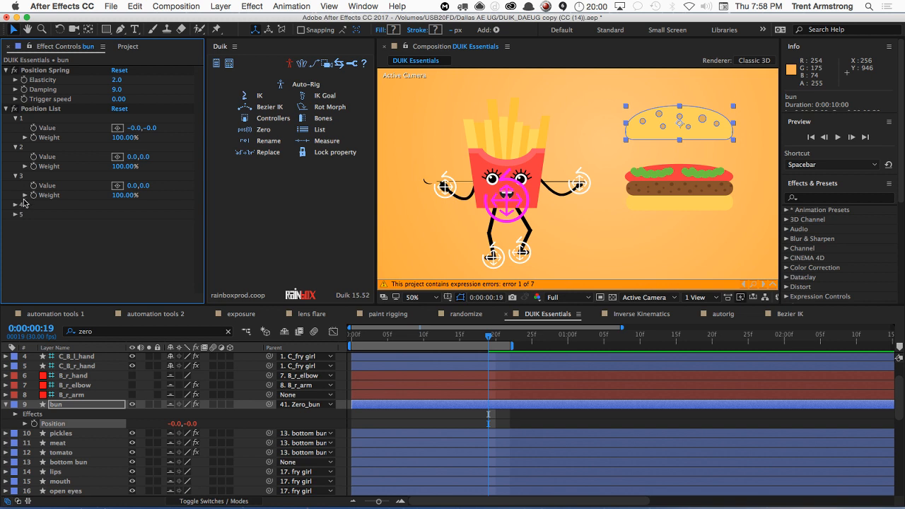
pyautogui.click(16, 205)
pyautogui.keyDown('alt'); pyautogui.click(34, 156); pyautogui.keyUp('alt')
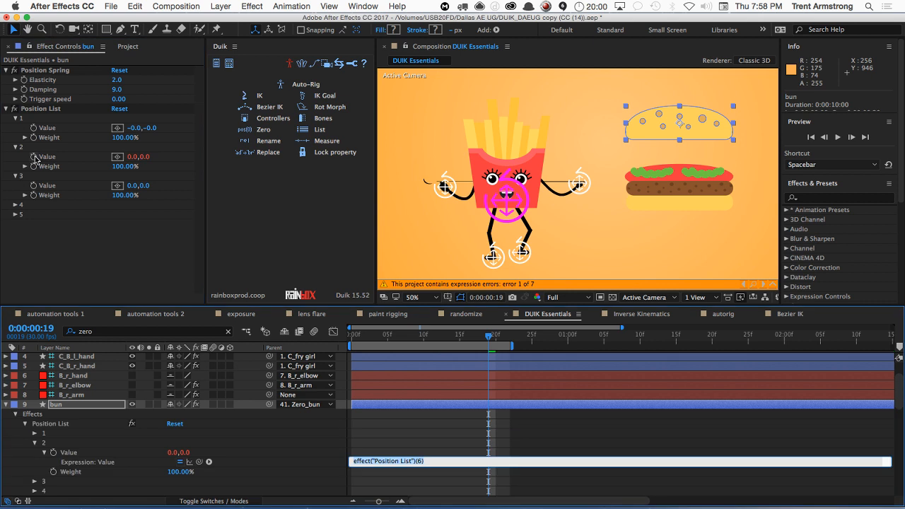
pyautogui.write('w')
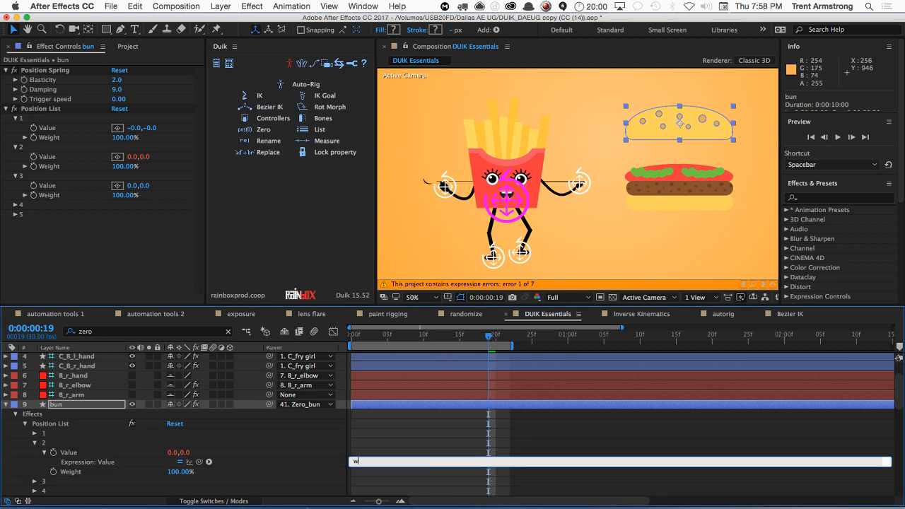
pyautogui.write('iggle(2, 100);')
pyautogui.press('KP_Enter')
pyautogui.press('space')
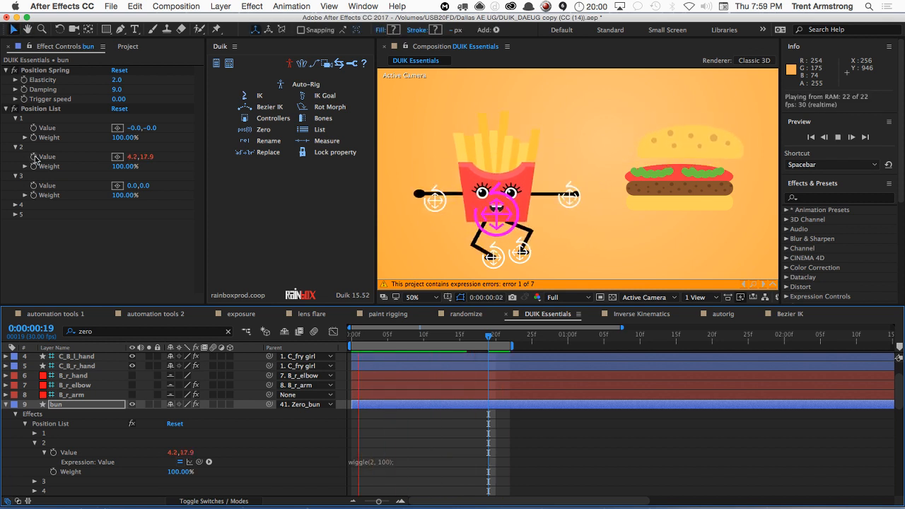
pyautogui.press('space')
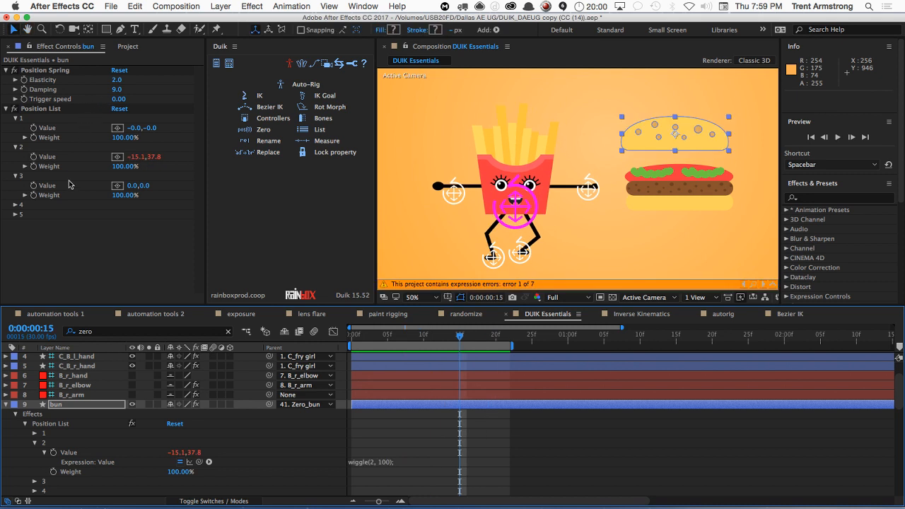
# Step: Apply the expression wiggle(7, 20); to the third Position List entry's Value and preview the bun's motion
pyautogui.keyDown('alt'); pyautogui.click(33, 185); pyautogui.keyUp('alt')
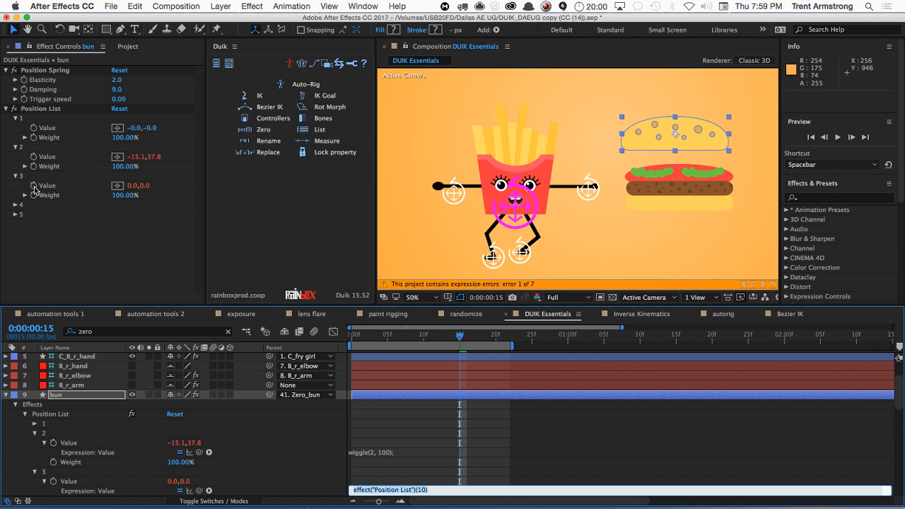
pyautogui.write('wiggl')
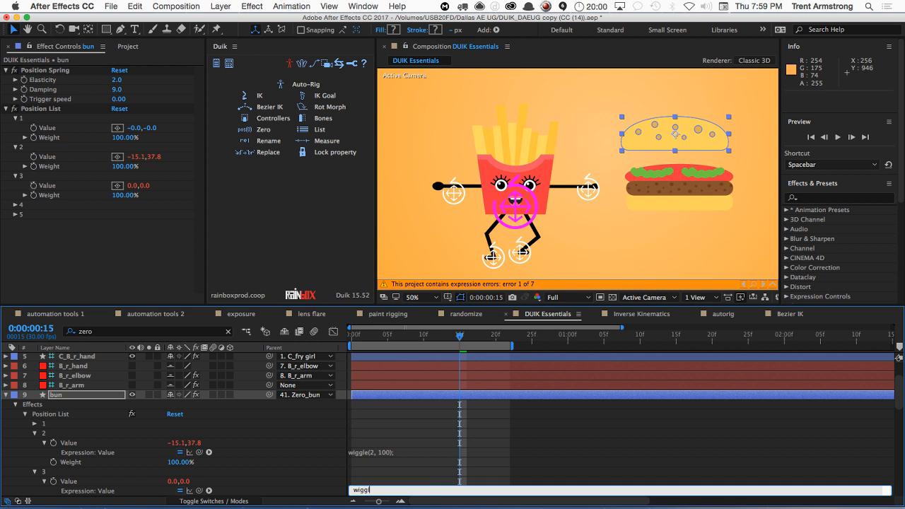
pyautogui.write('e(7, 20);')
pyautogui.press('KP_Enter')
pyautogui.press('space')
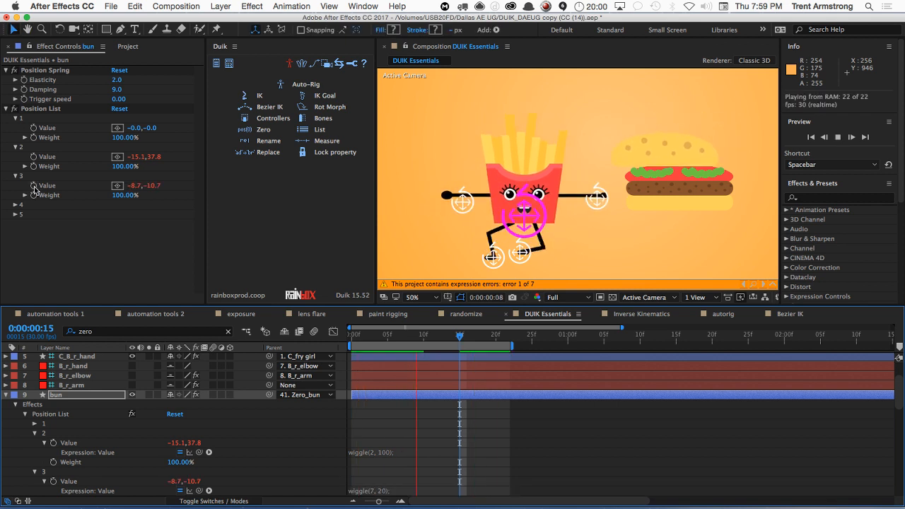
pyautogui.press('space')
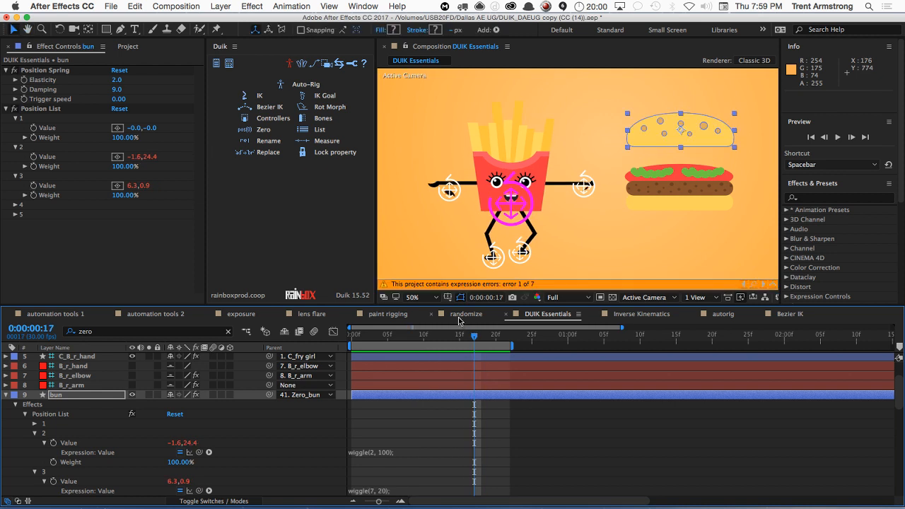
# Step: Extend the work area to the full composition length and preview the two combined wiggles on the bun
pyautogui.doubleClick(503, 347)
pyautogui.press('space')
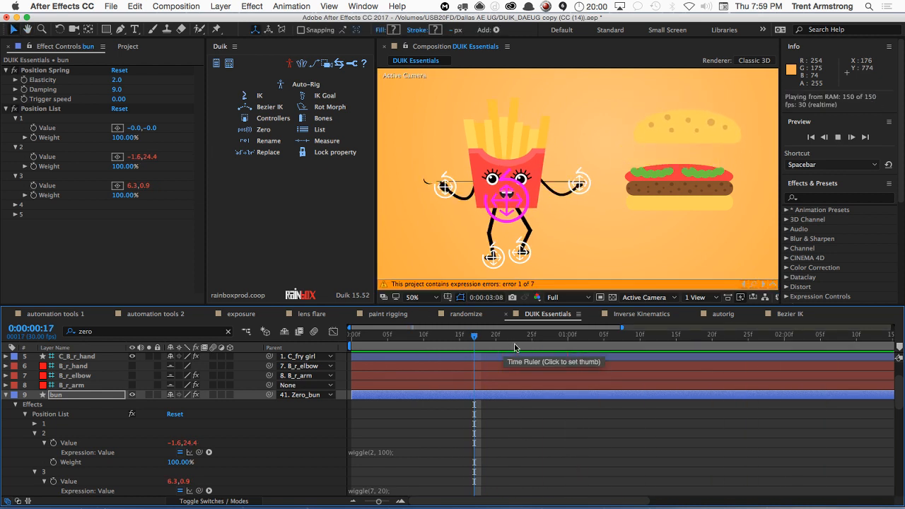
pyautogui.press('space')
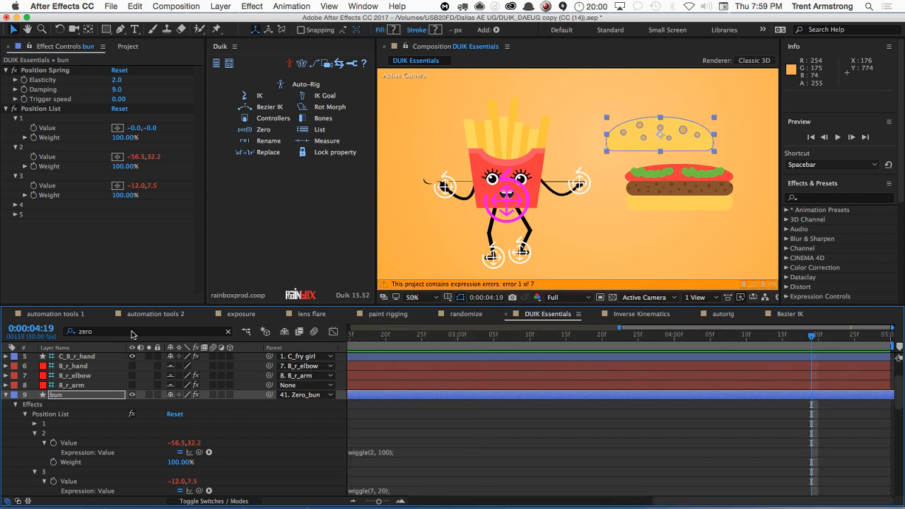
# Step: Set the second Position List entry's Weight to 0% and preview the bun's motion
pyautogui.click(120, 166)
pyautogui.moveTo(120, 166); pyautogui.dragTo(61, 167)
pyautogui.click(128, 167)
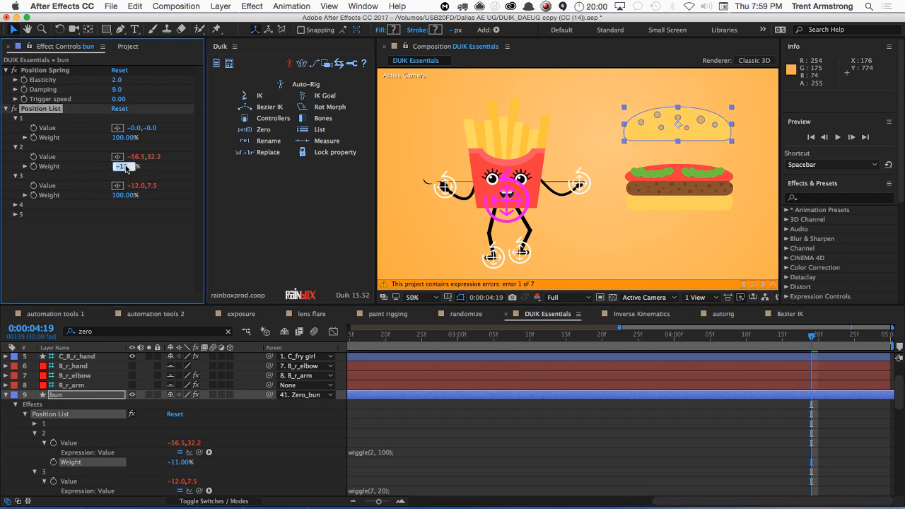
pyautogui.write('0')
pyautogui.press('Return')
pyautogui.press('space')
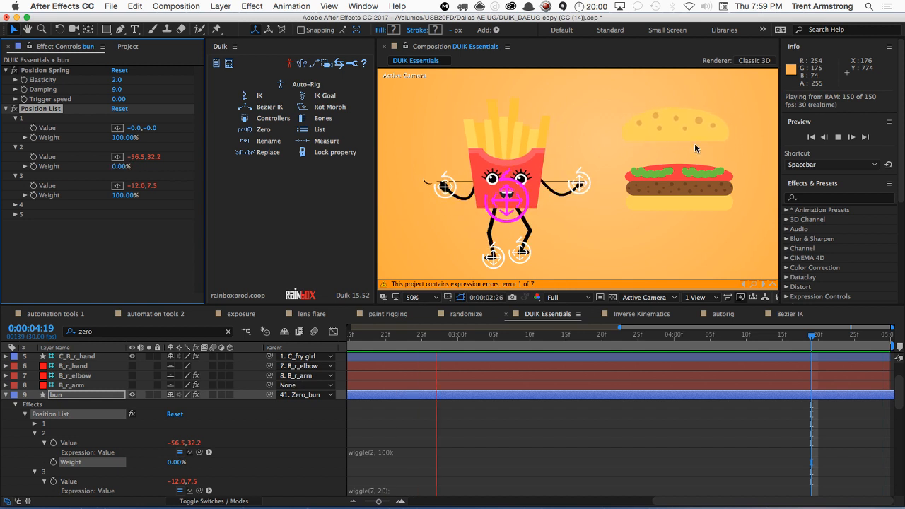
pyautogui.press('space')
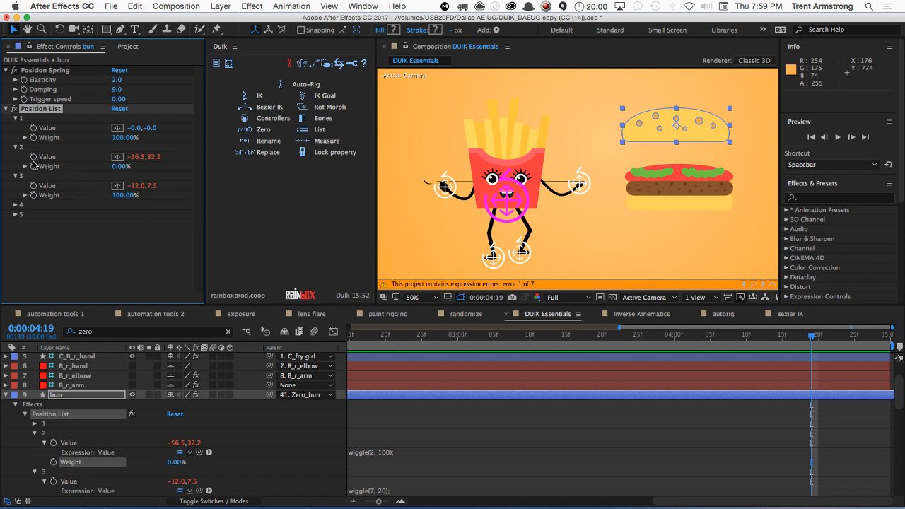
# Step: Keyframe the second Position List entry's Weight from 0% at the first frame to 100% at 0:00:01:20
pyautogui.press('Home')
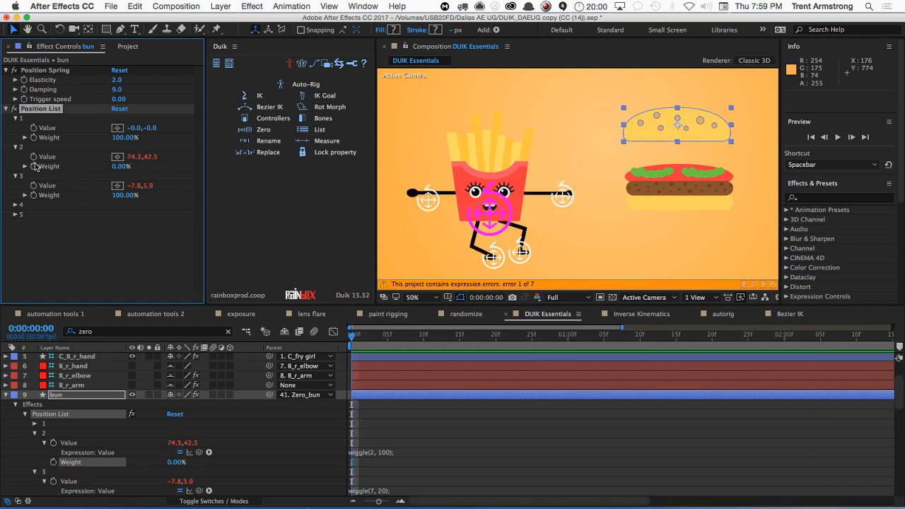
pyautogui.click(35, 166)
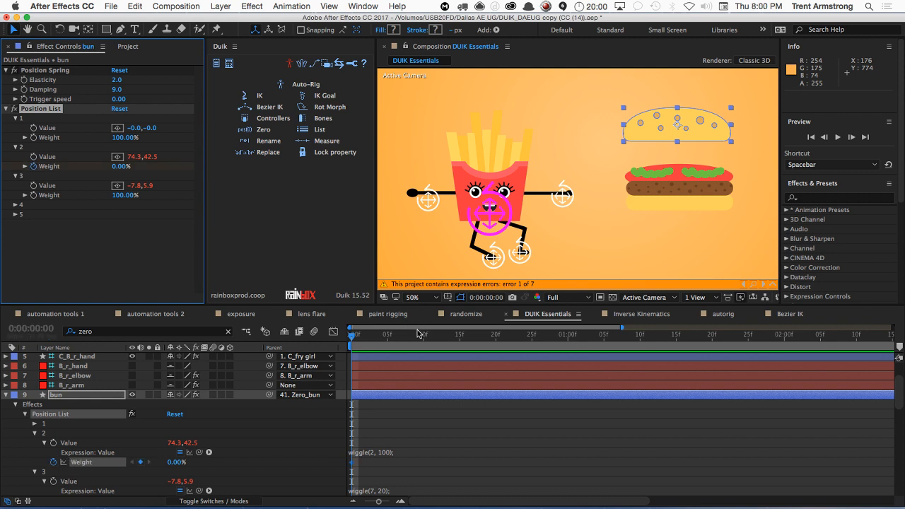
pyautogui.press('space')
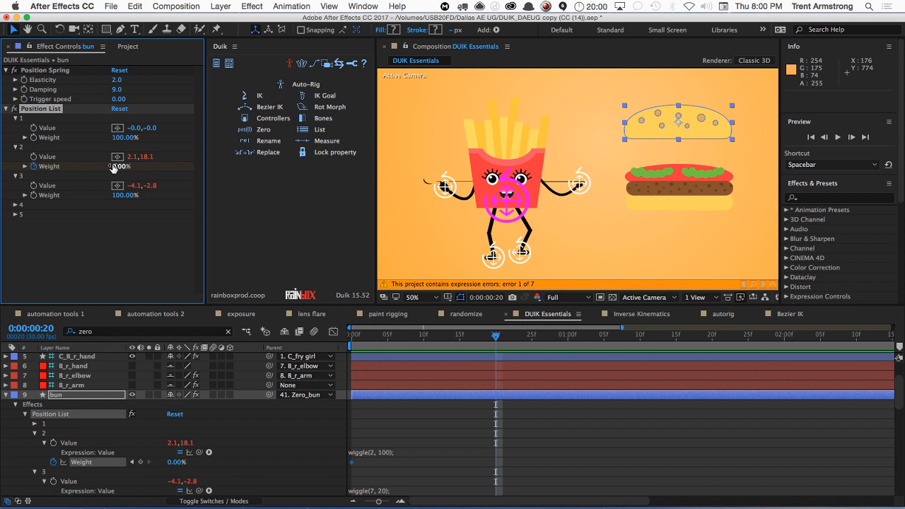
pyautogui.hotkey('shift', 'pagedown')
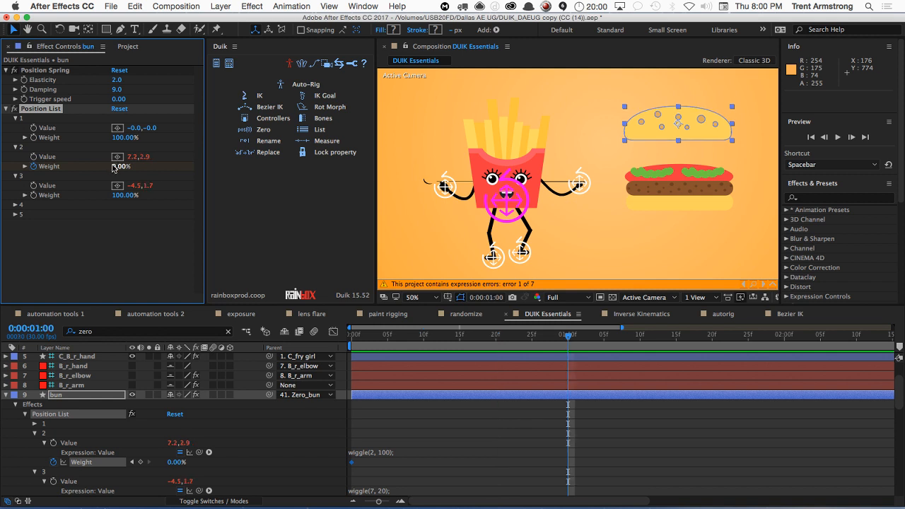
pyautogui.hotkey('shift', 'pagedown')
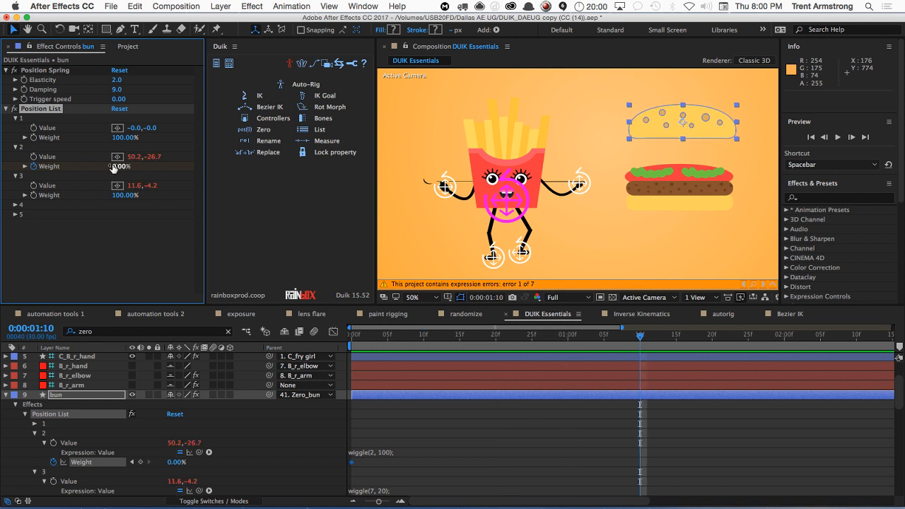
pyautogui.hotkey('shift', 'pagedown')
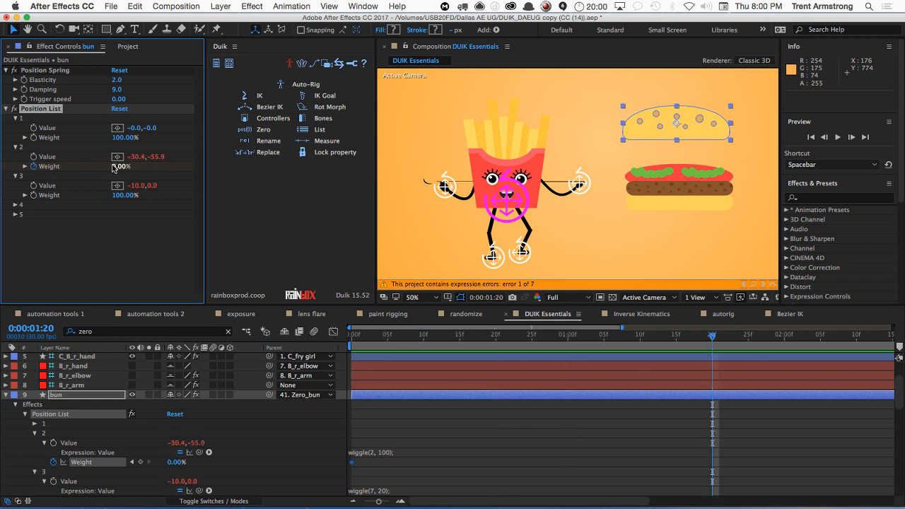
pyautogui.click(114, 166)
pyautogui.write('100')
pyautogui.press('Return')
# Step: Preview the bun's motion with the second entry's keyframed Weight
pyautogui.press('space')
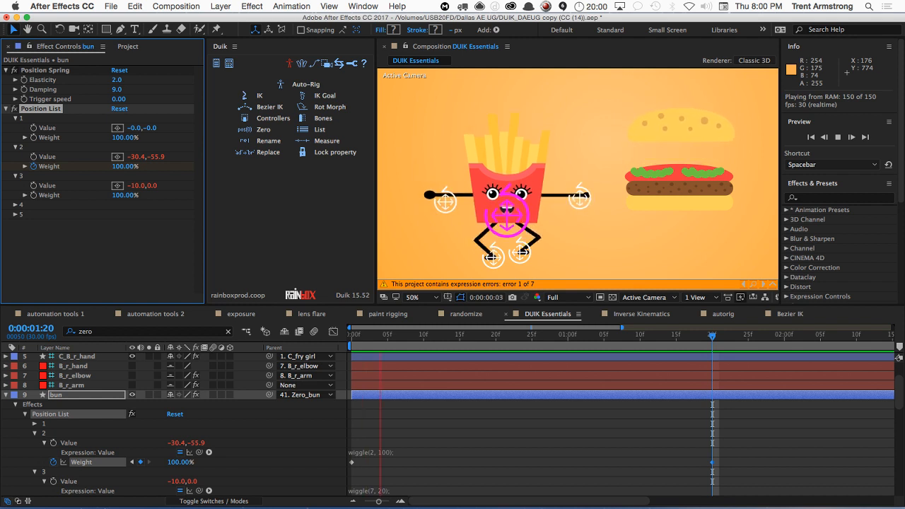
pyautogui.press('space')
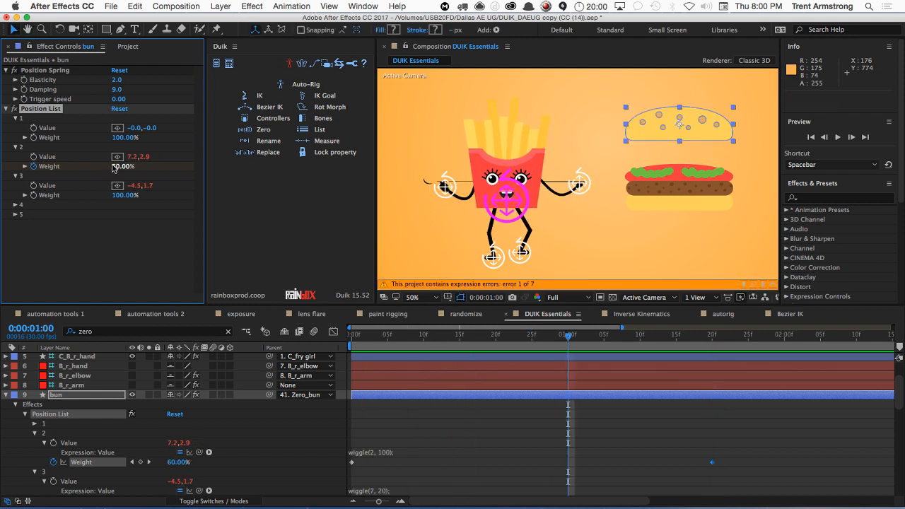
pyautogui.press('space')
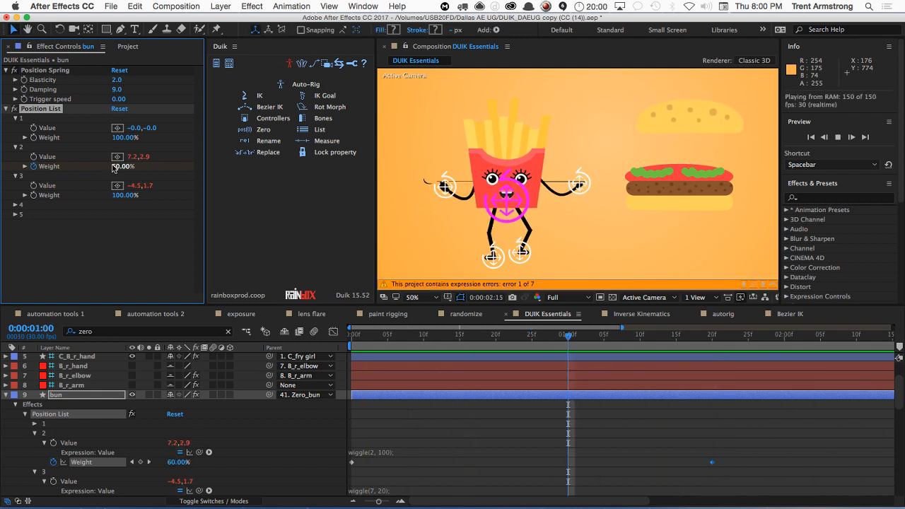
pyautogui.press('space')
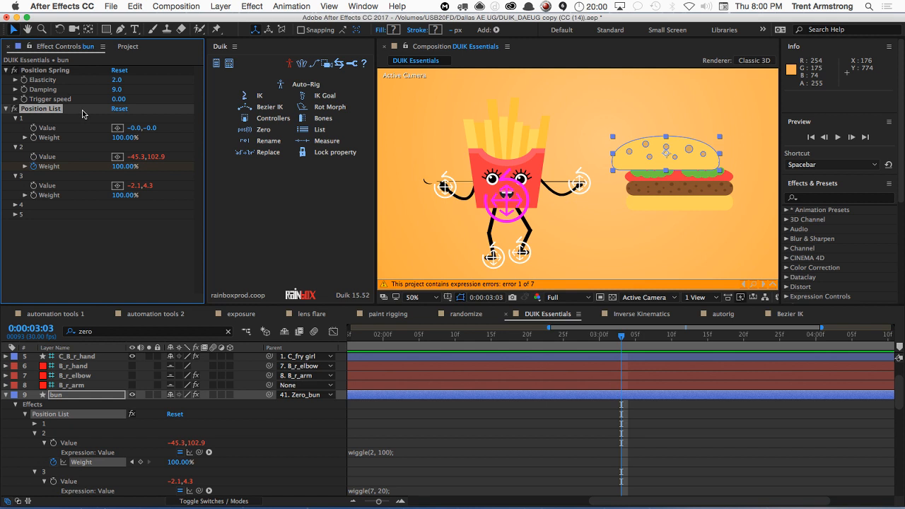
# Step: Show Duik's automation tools, switch to the automation tools 1 composition and try to dismiss the expression error bar
pyautogui.click(301, 64)
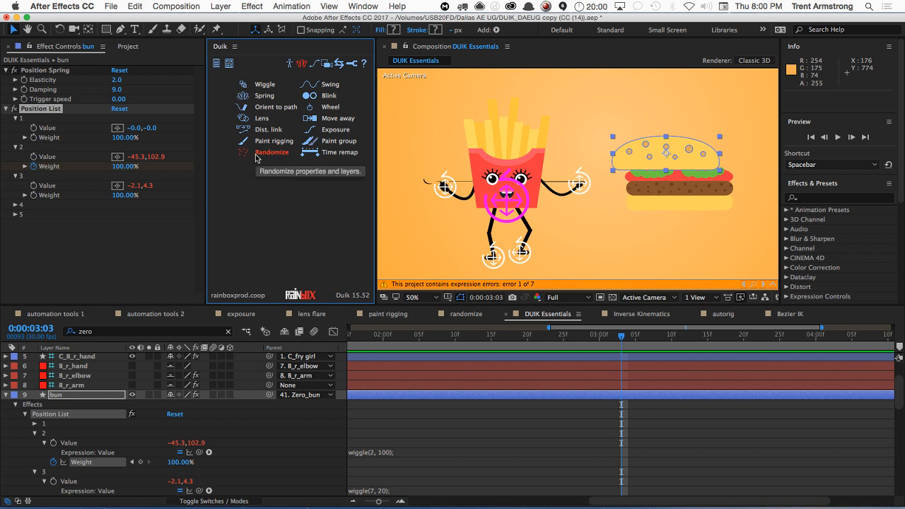
pyautogui.click(43, 315)
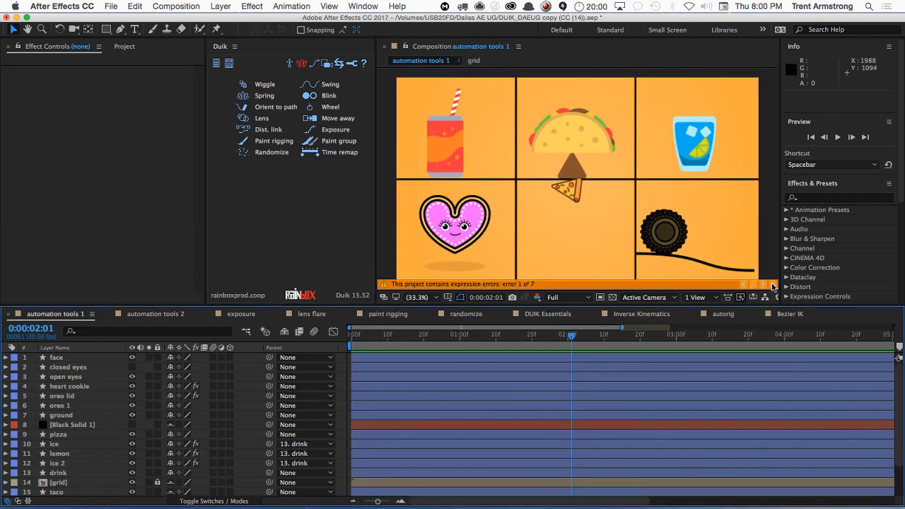
pyautogui.click(772, 284)
pyautogui.click(773, 284)
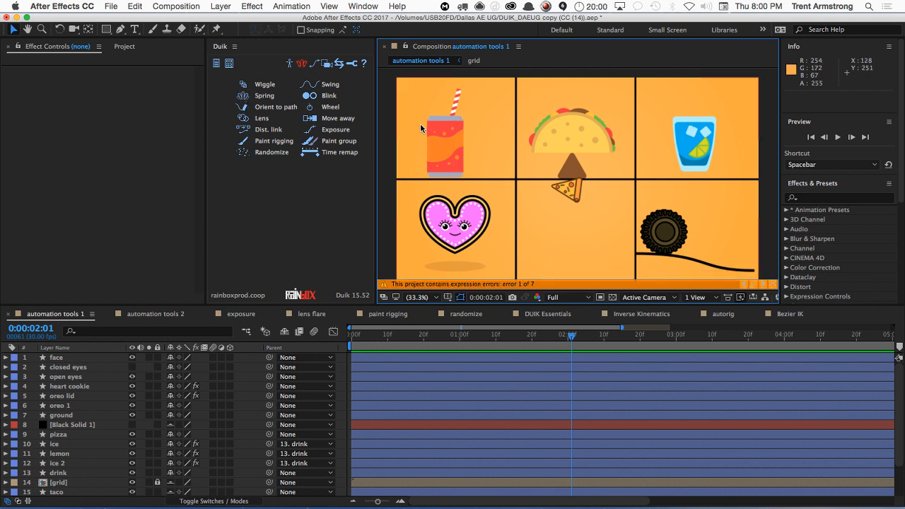
# Step: Select the straw layer and try to apply Duik's Wiggle without a property selected
pyautogui.click(450, 169)
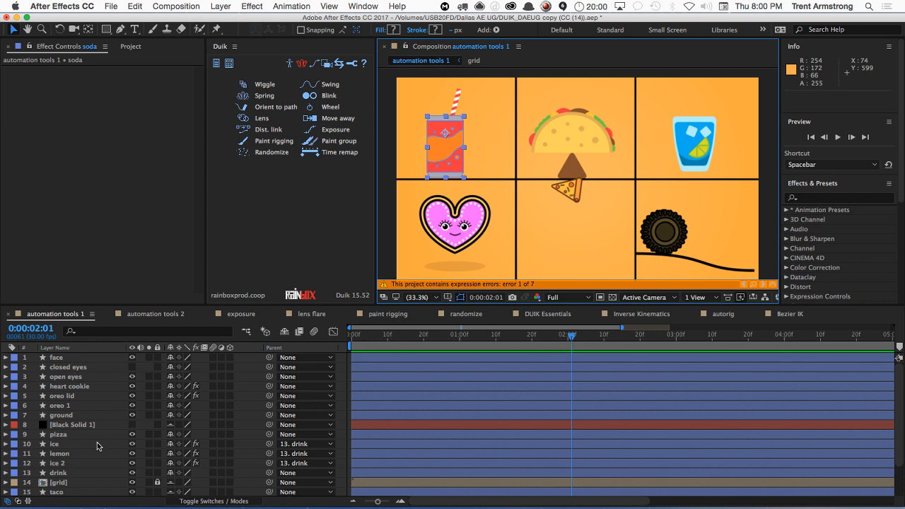
pyautogui.scroll(-2, 98, 445)
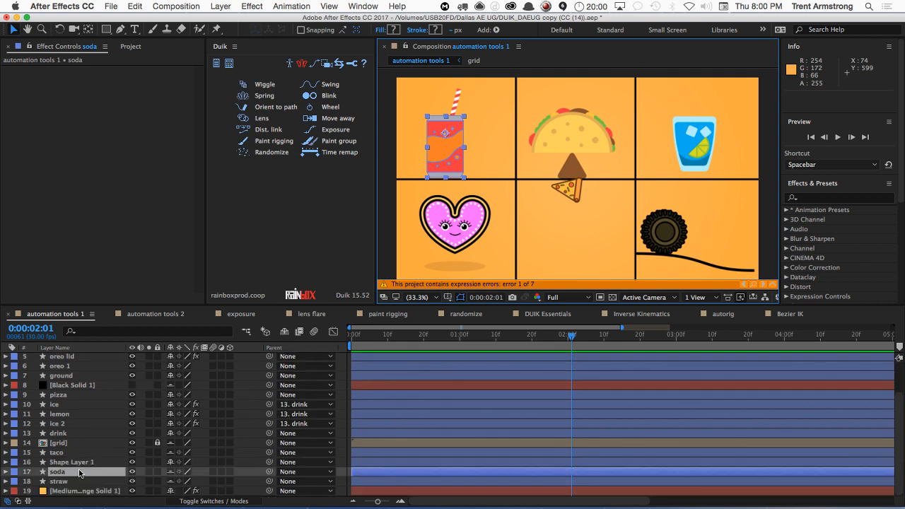
pyautogui.click(72, 482)
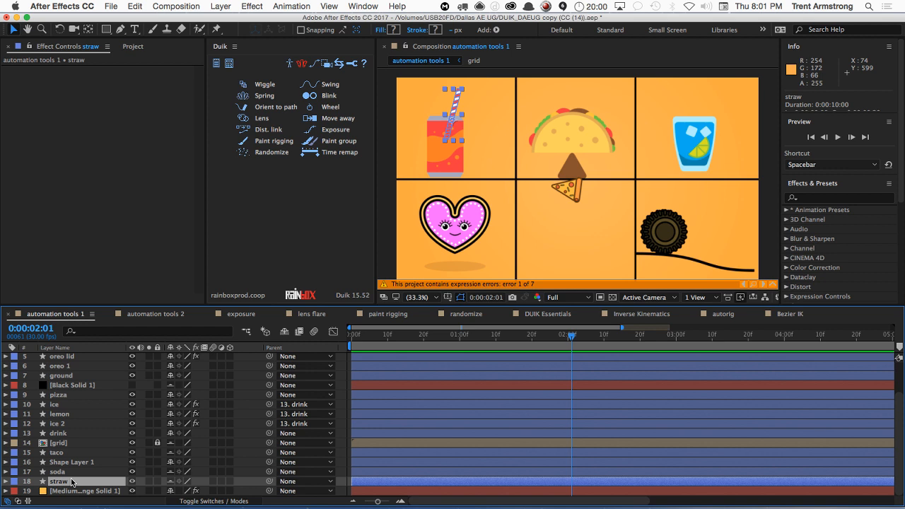
pyautogui.click(265, 84)
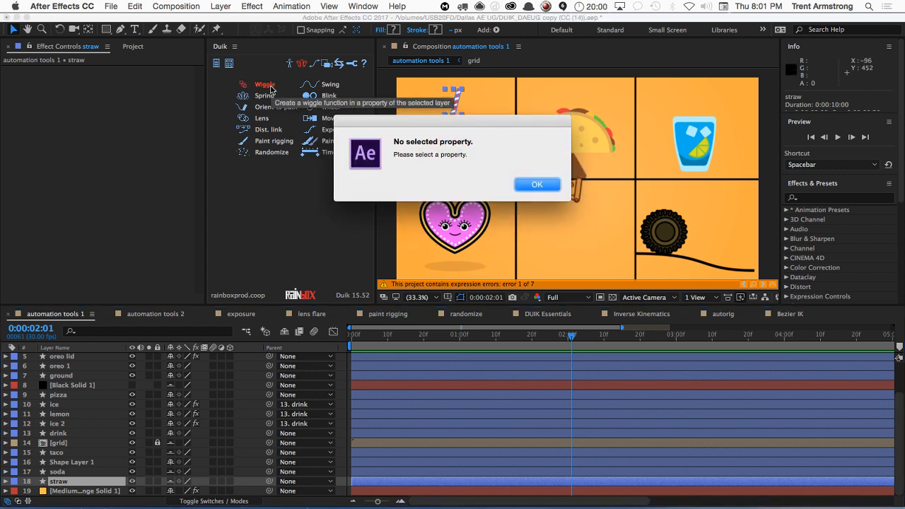
pyautogui.click(537, 185)
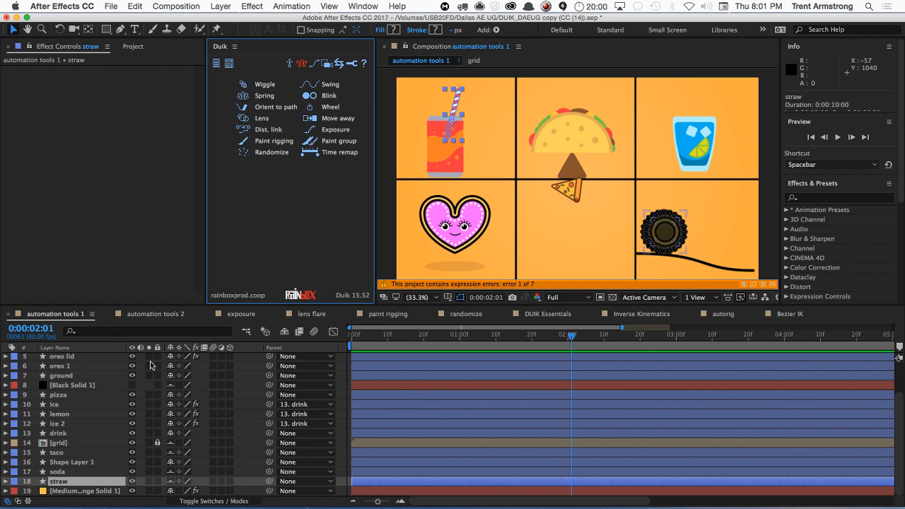
# Step: Apply Duik's Wiggle with Separate Dimensions to the straw layer's Position
pyautogui.press('p')
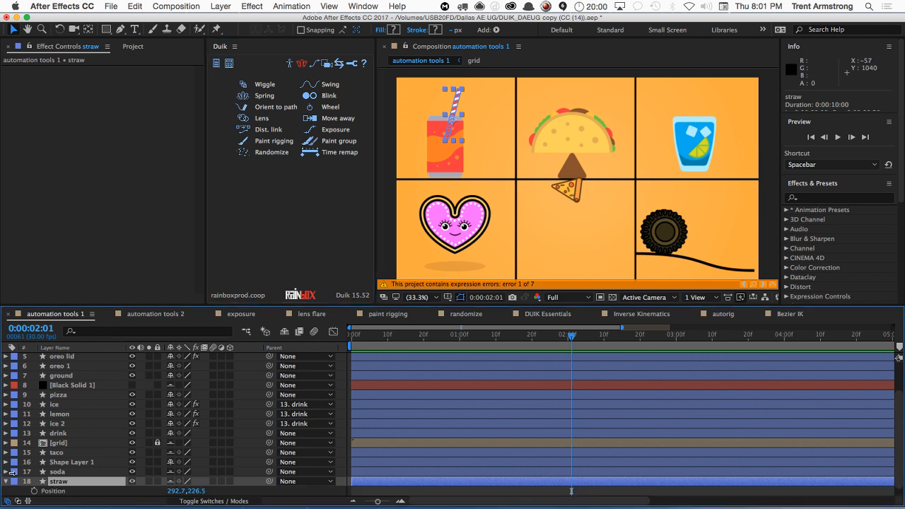
pyautogui.click(144, 492)
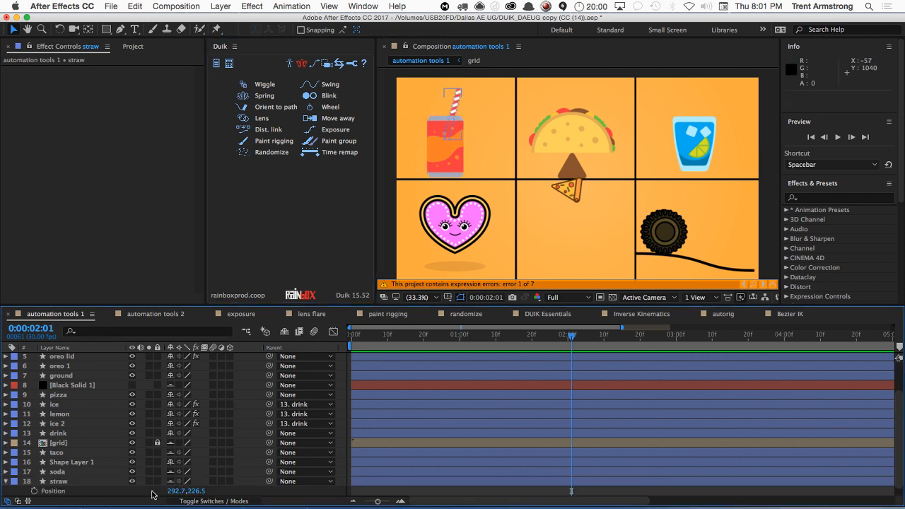
pyautogui.click(65, 492)
pyautogui.click(64, 481)
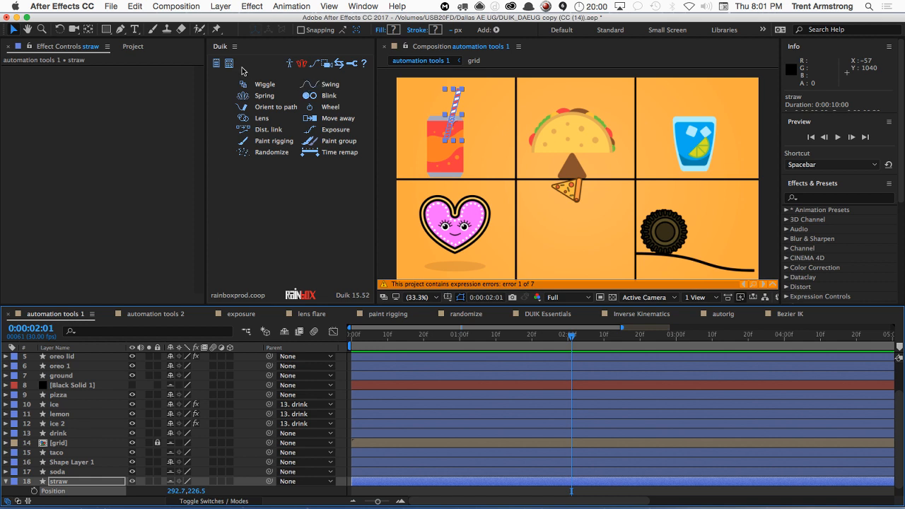
pyautogui.click(255, 85)
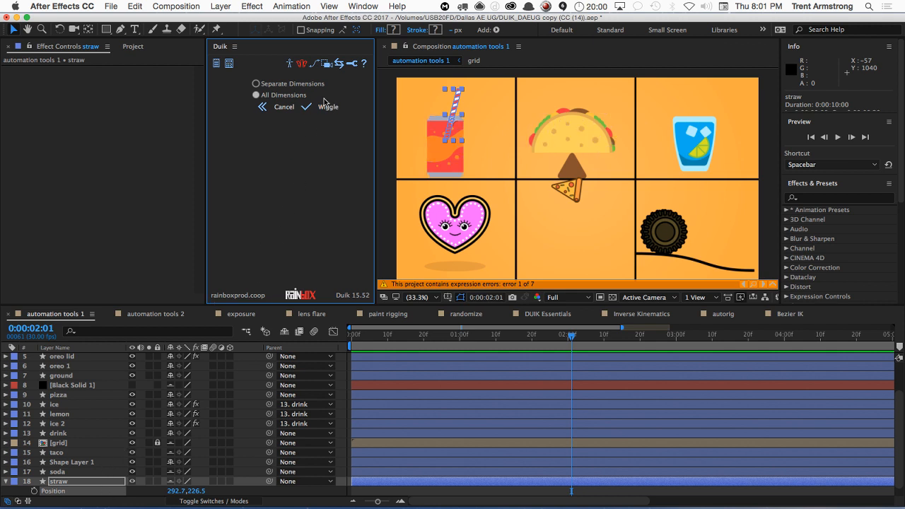
pyautogui.click(256, 84)
pyautogui.click(304, 107)
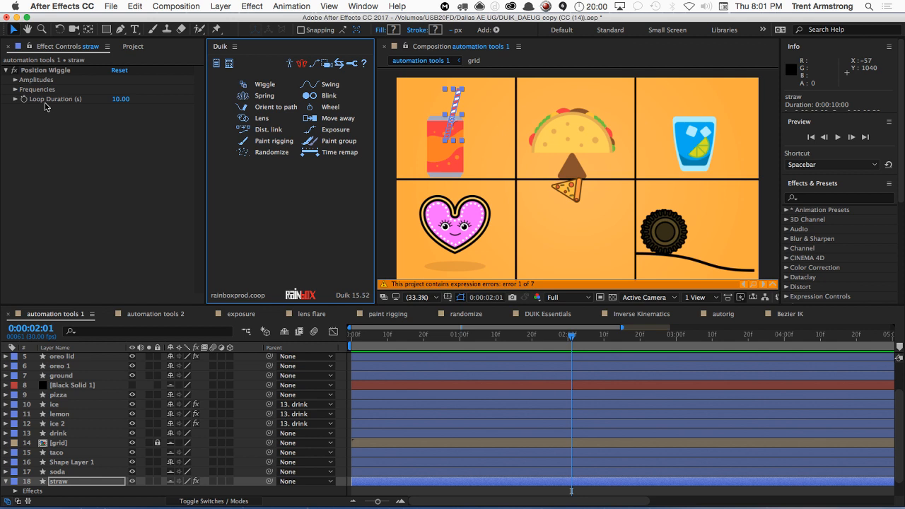
# Step: Expand the Position Wiggle's Amplitudes and Frequencies and set the Y Amp. to 30
pyautogui.click(14, 80)
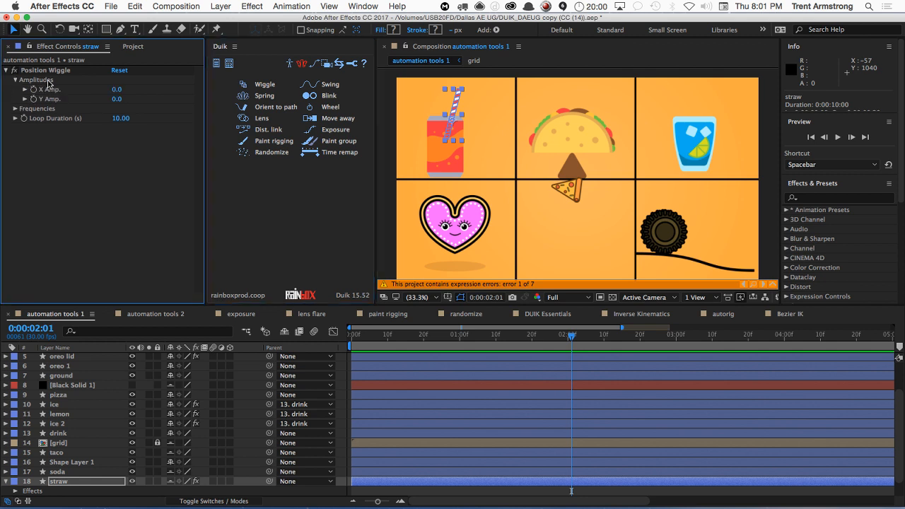
pyautogui.moveTo(116, 101); pyautogui.dragTo(118, 100)
pyautogui.press('super+z')
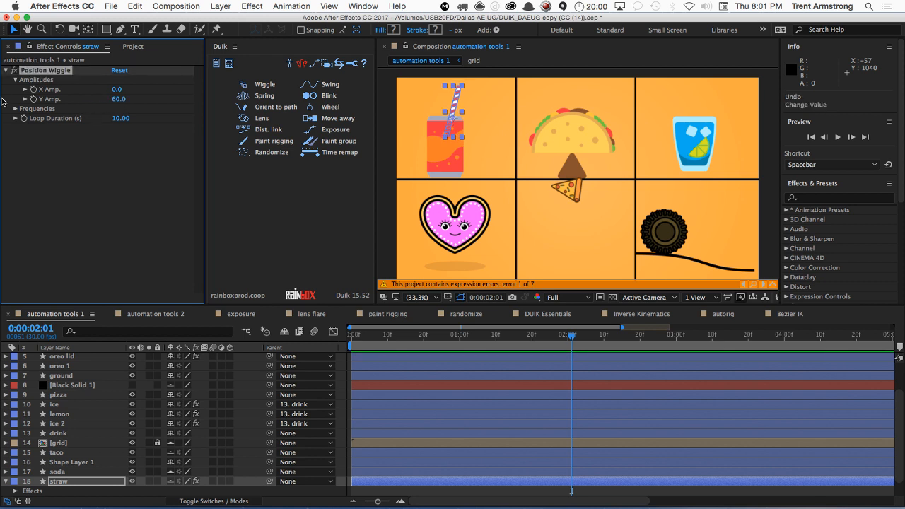
pyautogui.click(15, 111)
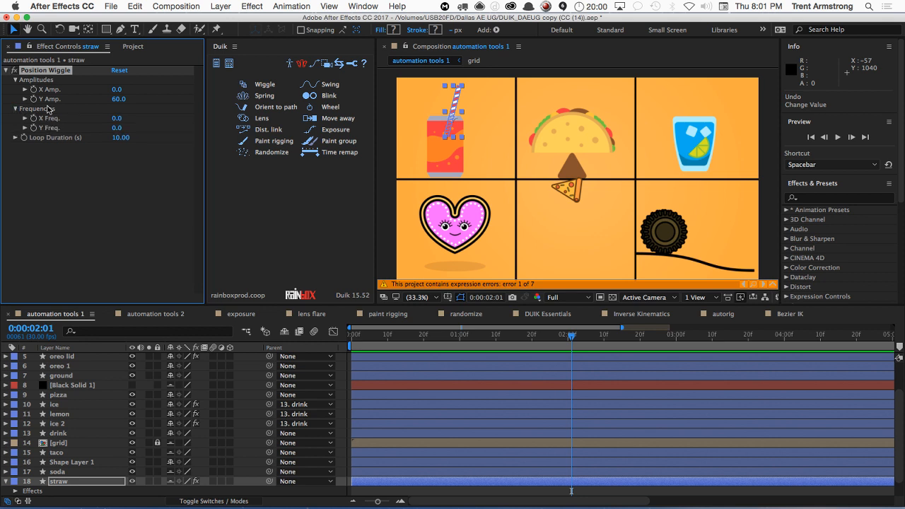
pyautogui.moveTo(121, 100); pyautogui.dragTo(119, 100)
pyautogui.click(119, 100)
pyautogui.write('0')
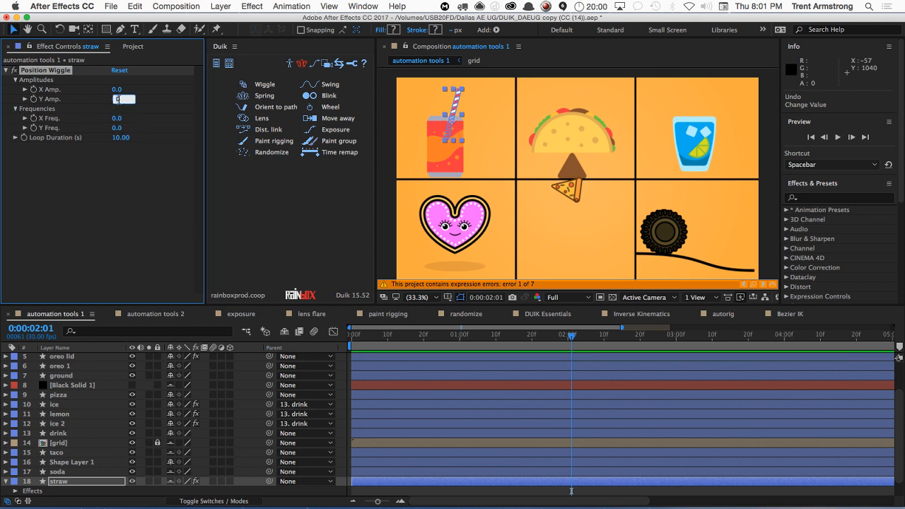
pyautogui.press('Return')
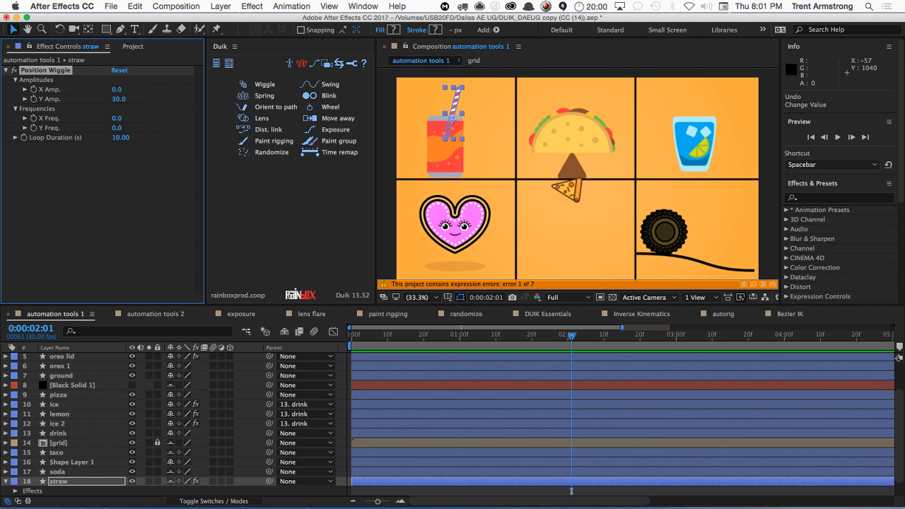
# Step: Set the Position Wiggle's Y Freq. to 0.5 and preview the straw's vertical motion
pyautogui.click(117, 119)
pyautogui.click(118, 128)
pyautogui.write('0.5')
pyautogui.press('Return')
pyautogui.press('space')
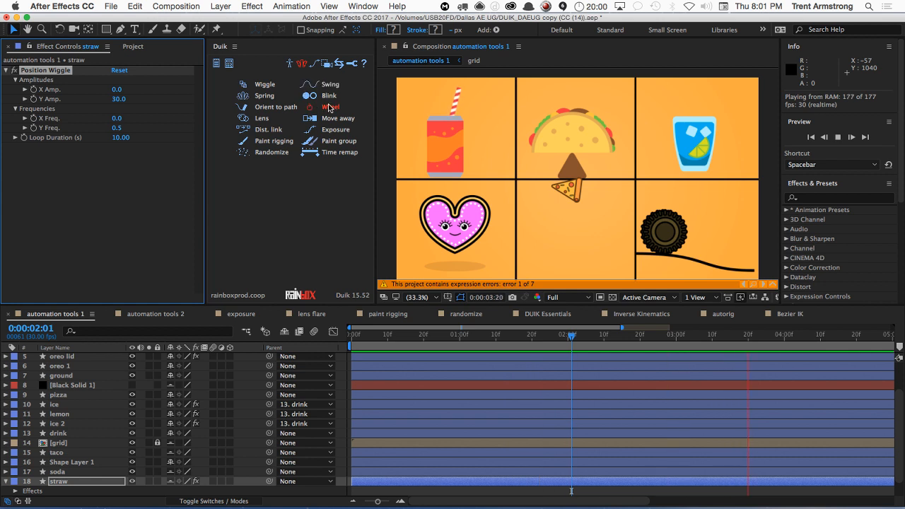
pyautogui.press('space')
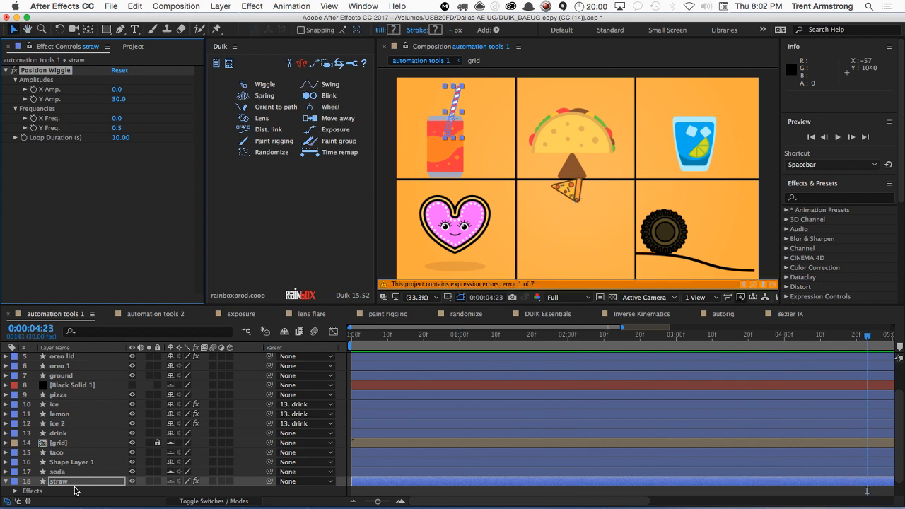
# Step: Apply Duik's Wiggle to the straw layer's Rotation
pyautogui.click(78, 484)
pyautogui.press('r')
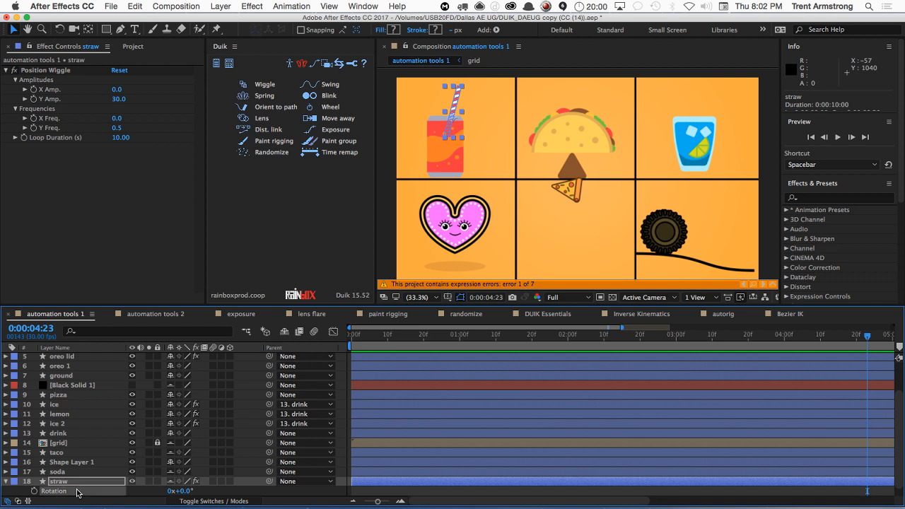
pyautogui.click(256, 84)
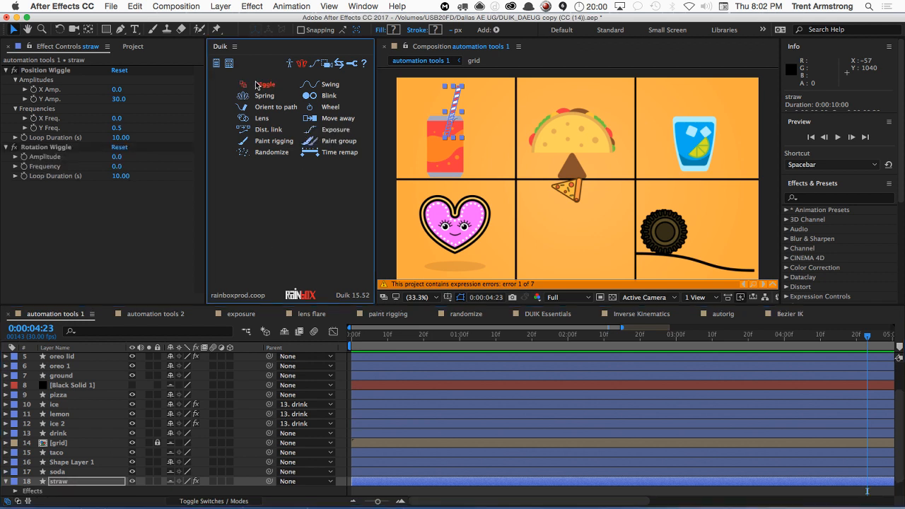
# Step: Set the Rotation Wiggle's Frequency to 0.5 and Amplitude to 10, and preview the straw's motion
pyautogui.click(117, 166)
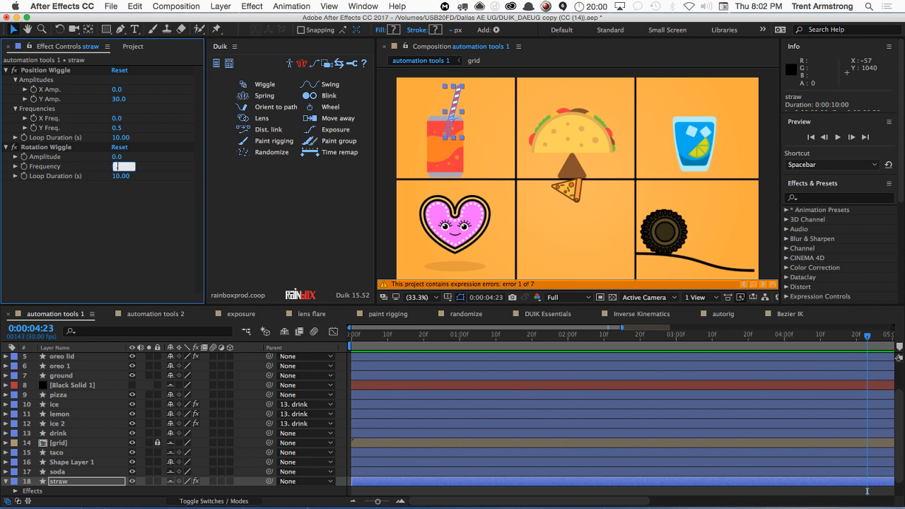
pyautogui.write('.5')
pyautogui.click(120, 157)
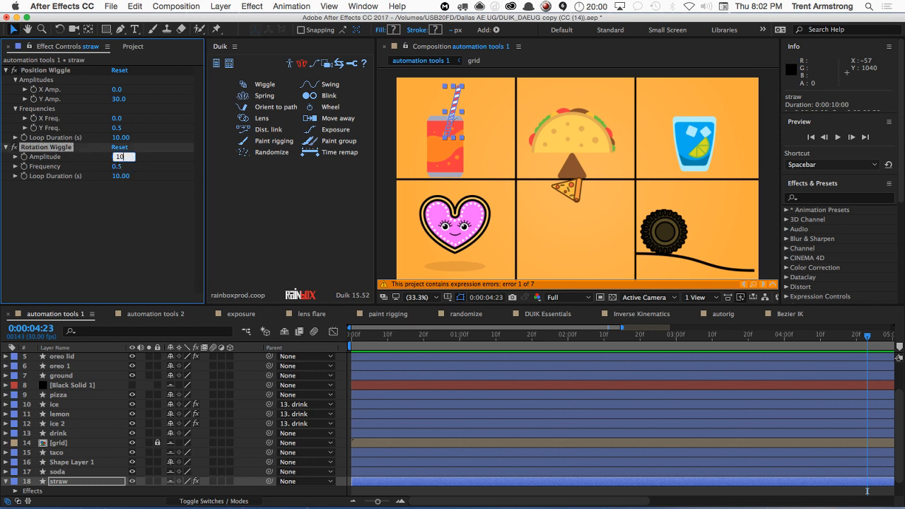
pyautogui.press('Return')
pyautogui.press('space')
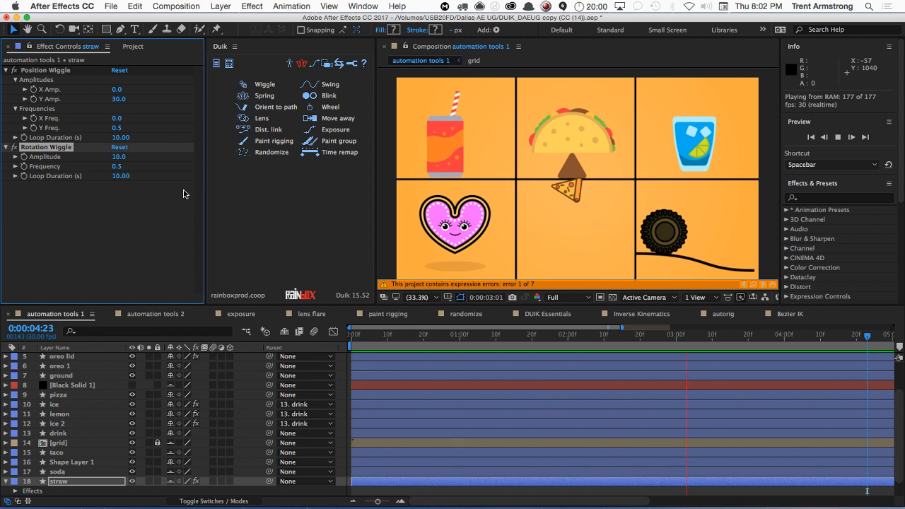
# Step: Stop the preview, reveal the straw layer's wiggle expressions and read through the Position expression's code
pyautogui.press('space')
pyautogui.click(76, 481)
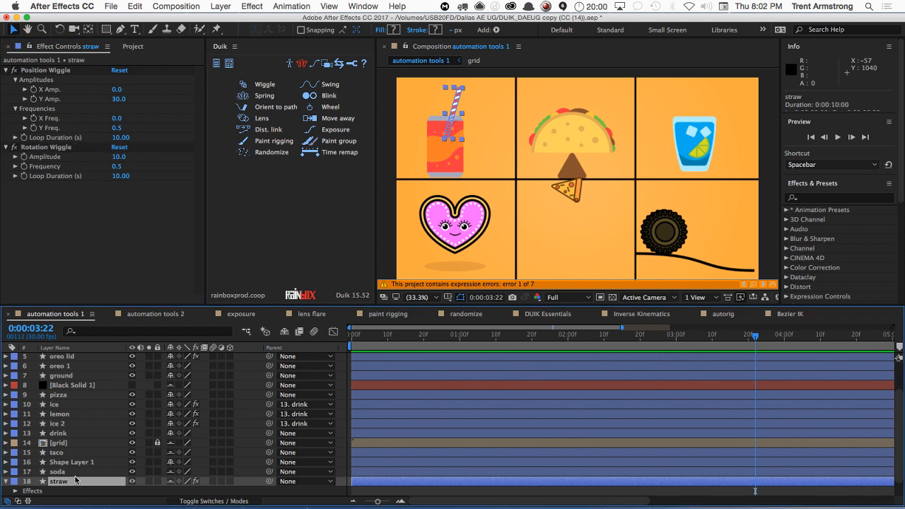
pyautogui.press('e')
pyautogui.press('e')
pyautogui.scroll(4, 111, 469)
pyautogui.scroll(-3, 117, 471)
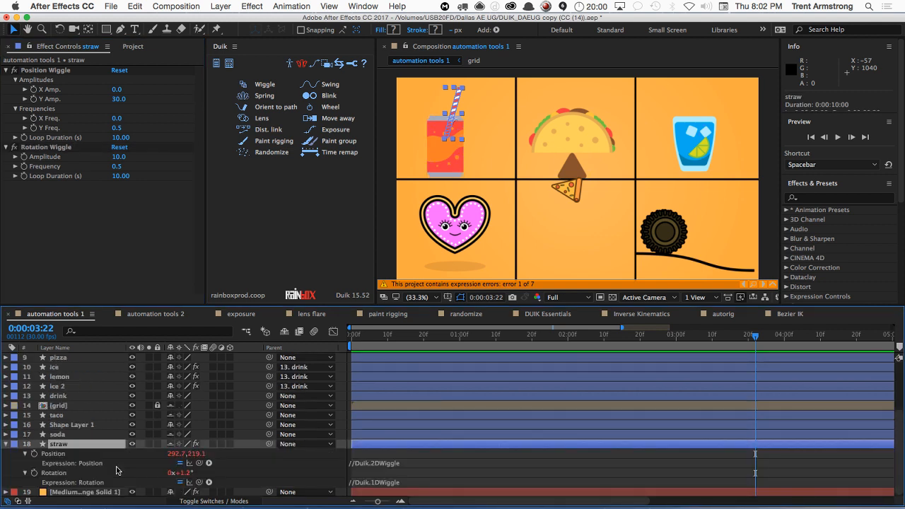
pyautogui.click(379, 464)
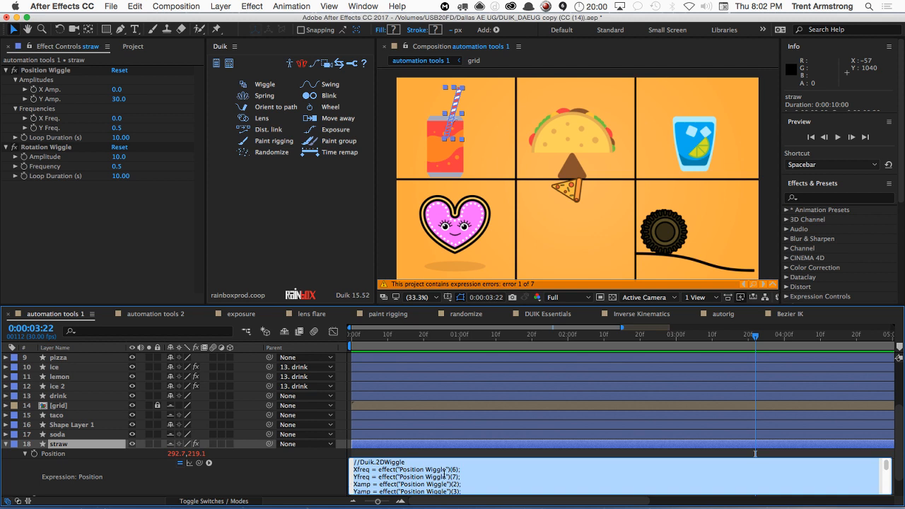
pyautogui.scroll(3, 475, 475)
pyautogui.scroll(-3, 475, 475)
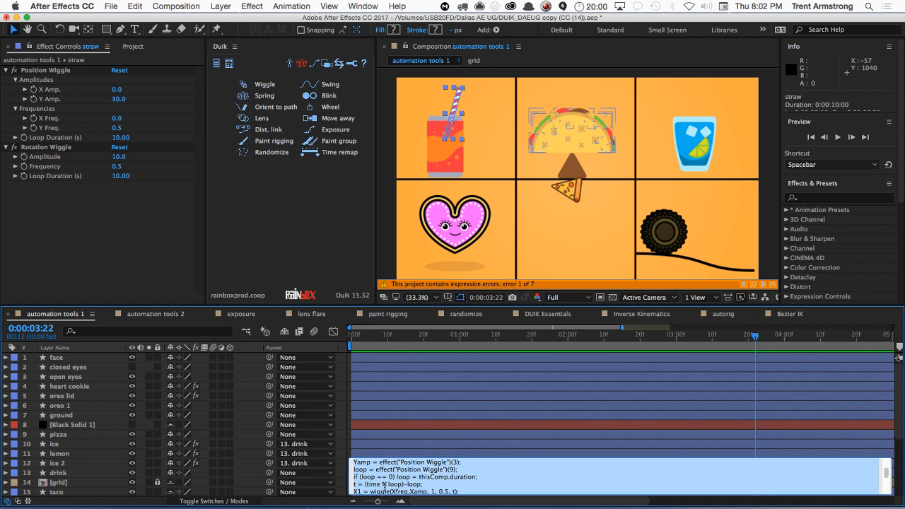
pyautogui.click(372, 455)
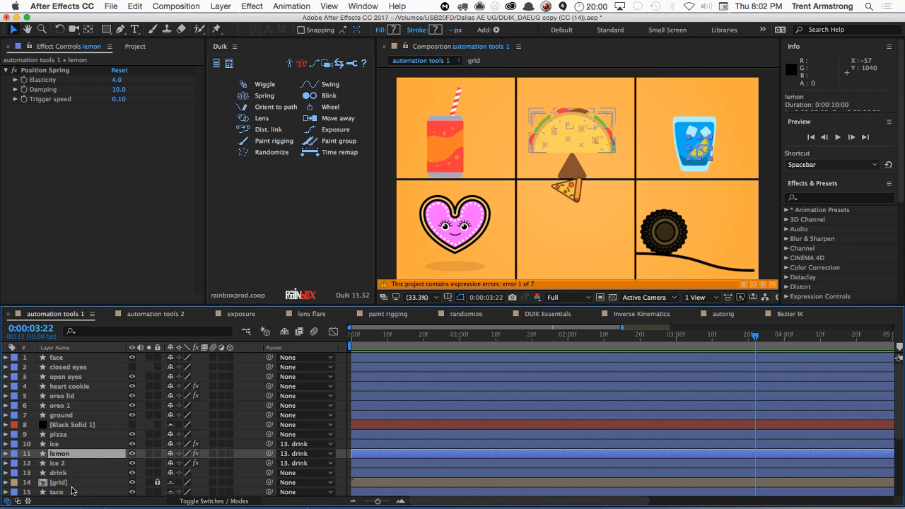
# Step: Reselect the straw layer and collapse its revealed properties
pyautogui.scroll(-5, 77, 487)
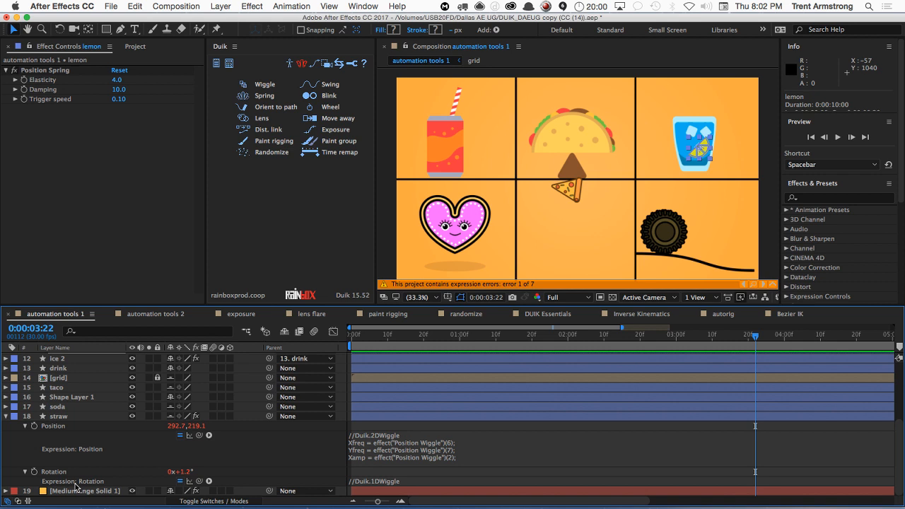
pyautogui.click(66, 418)
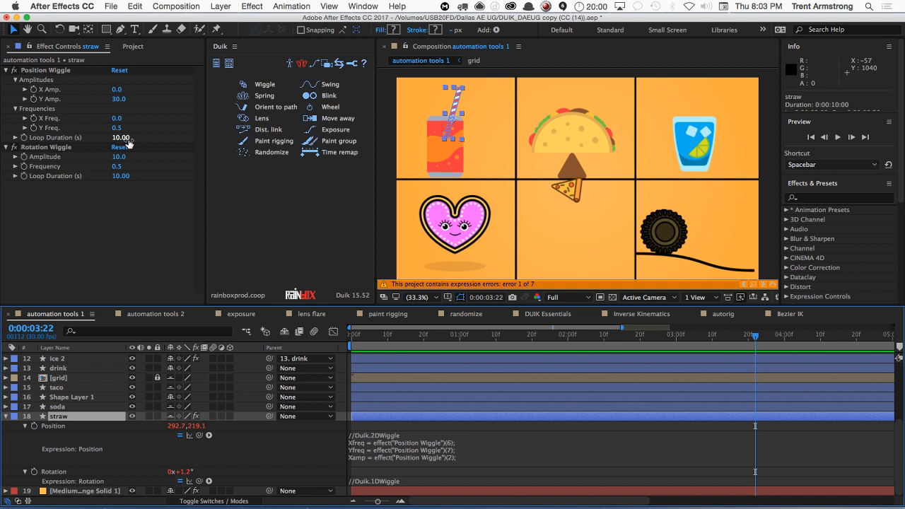
pyautogui.click(6, 418)
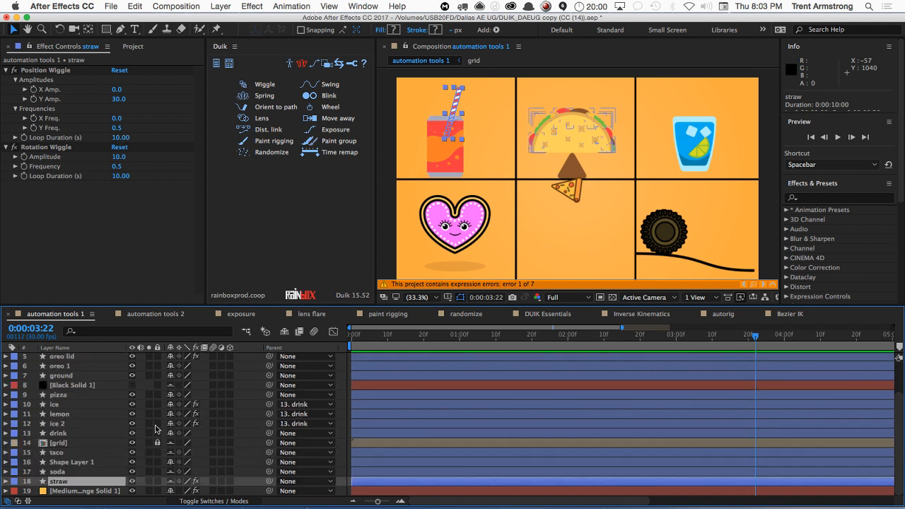
# Step: Add the expression "thisComp.duration;" to the Loop Duration of the straw's Position Wiggle and preview the motion
pyautogui.click(590, 132)
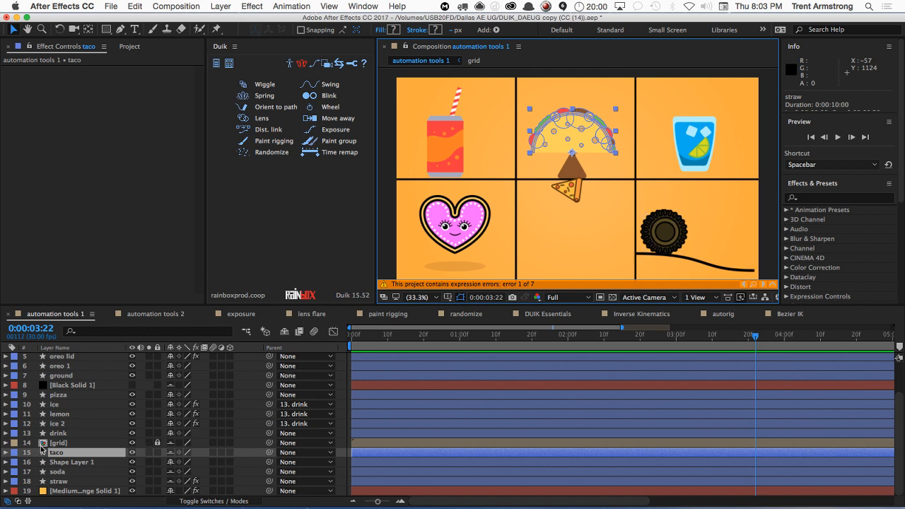
pyautogui.click(69, 481)
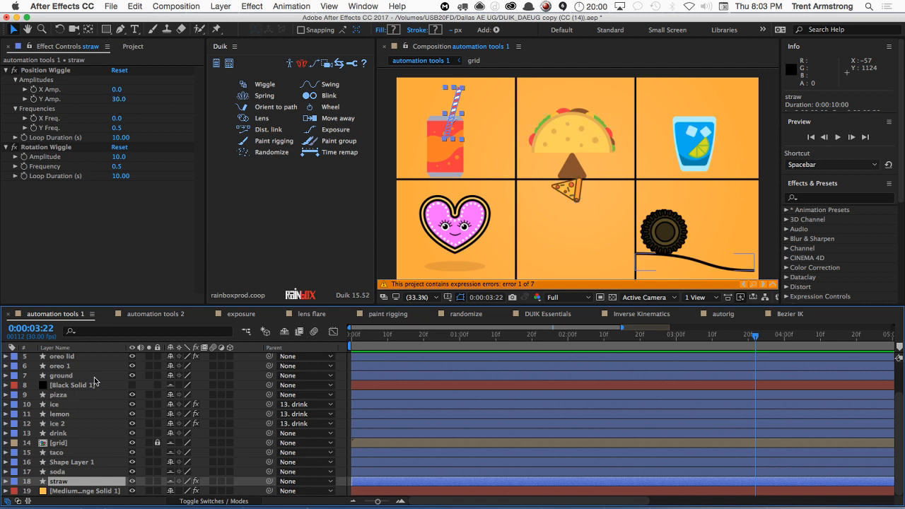
pyautogui.keyDown('alt'); pyautogui.click(25, 138); pyautogui.keyUp('alt')
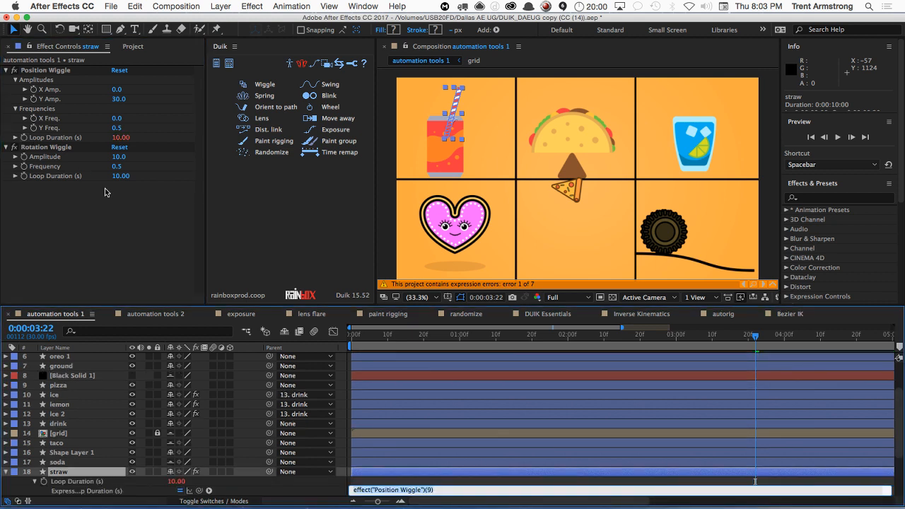
pyautogui.write('thi')
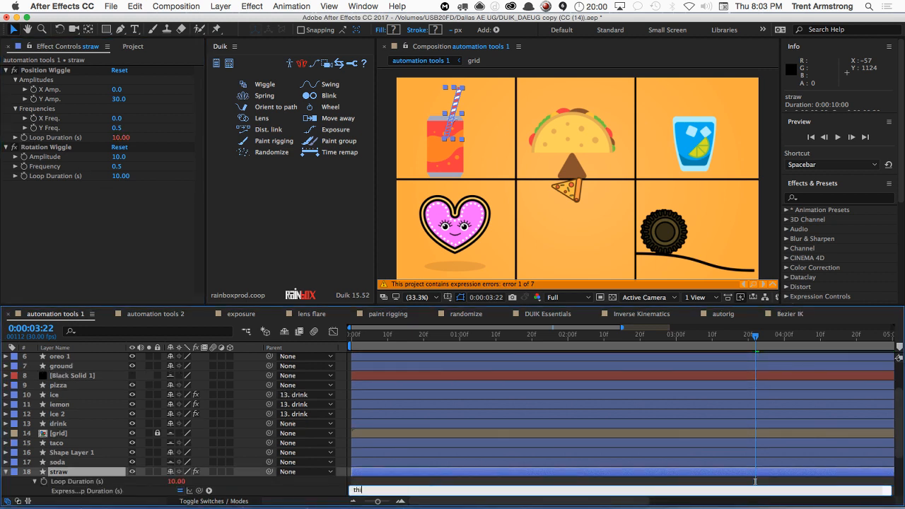
pyautogui.write('sComp.duration;')
pyautogui.press('KP_Enter')
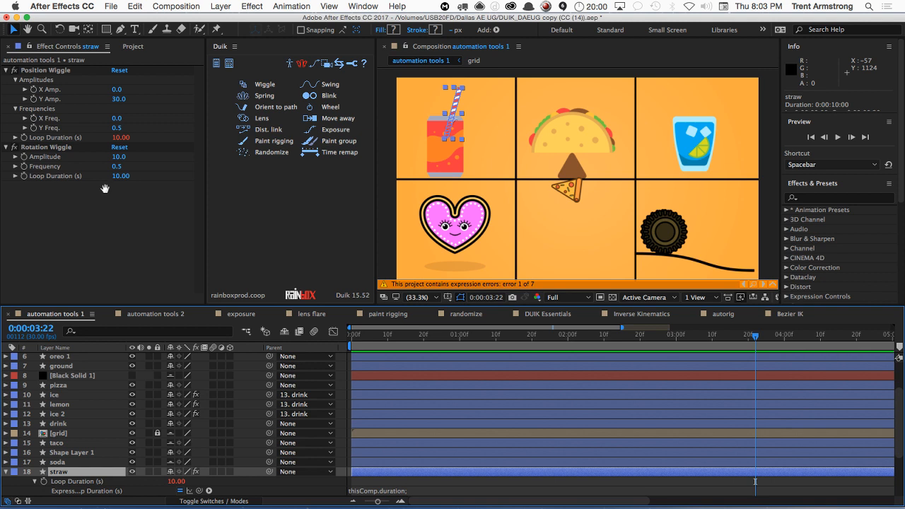
pyautogui.press('space')
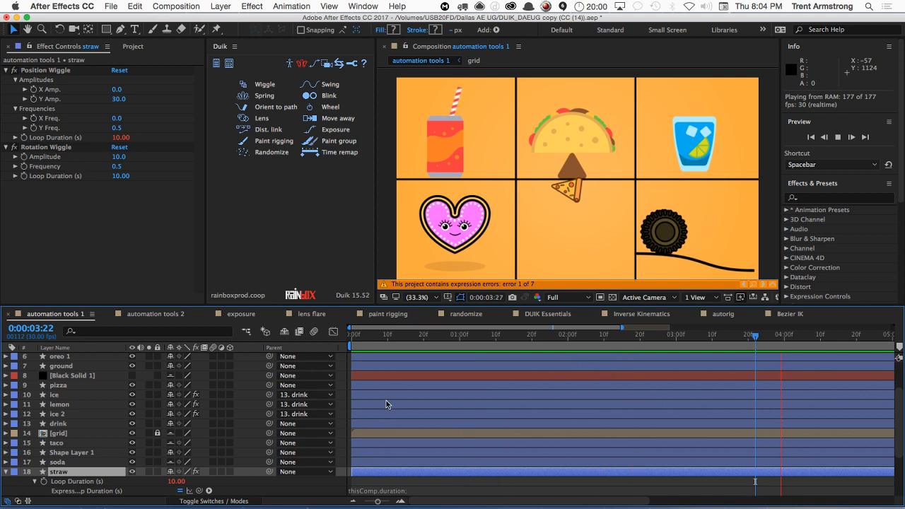
pyautogui.press('space')
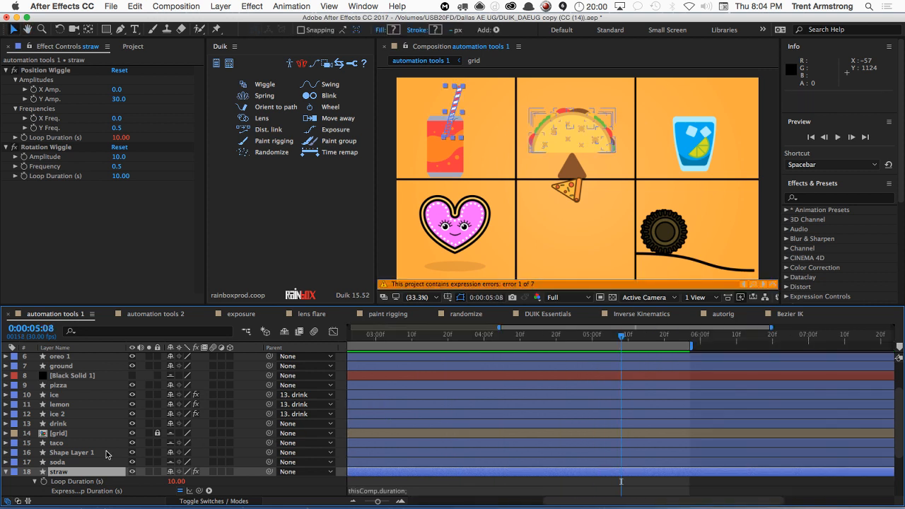
# Step: Collapse the straw layer, apply Duik's Swing to the taco layer's Rotation, and preview the swinging motion
pyautogui.click(5, 472)
pyautogui.click(75, 453)
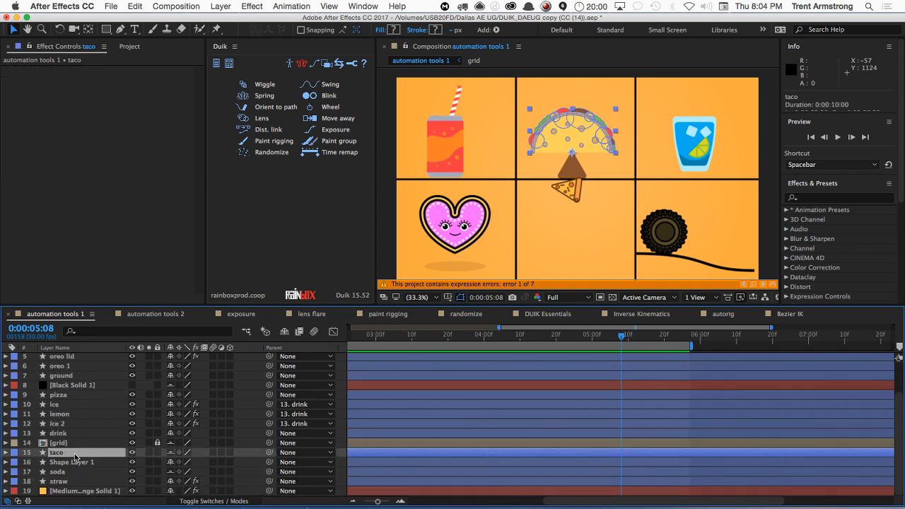
pyautogui.press('r')
pyautogui.click(76, 461)
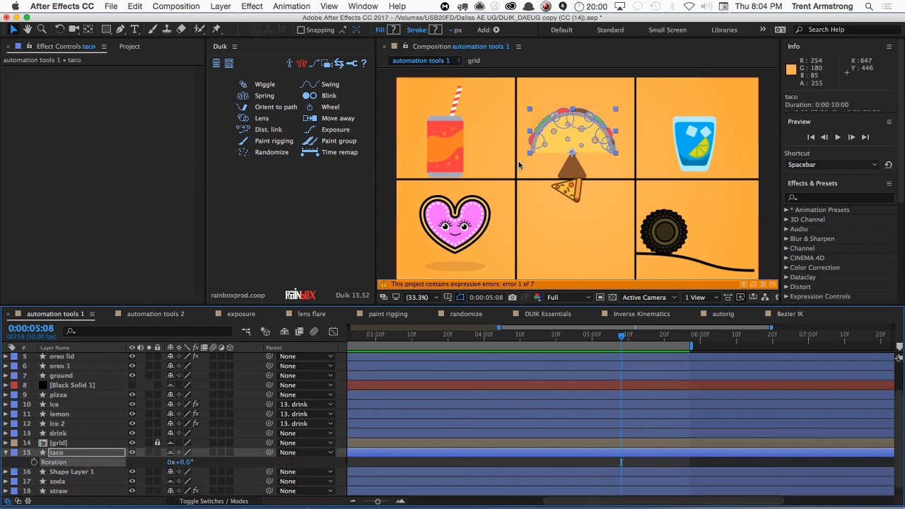
pyautogui.click(321, 86)
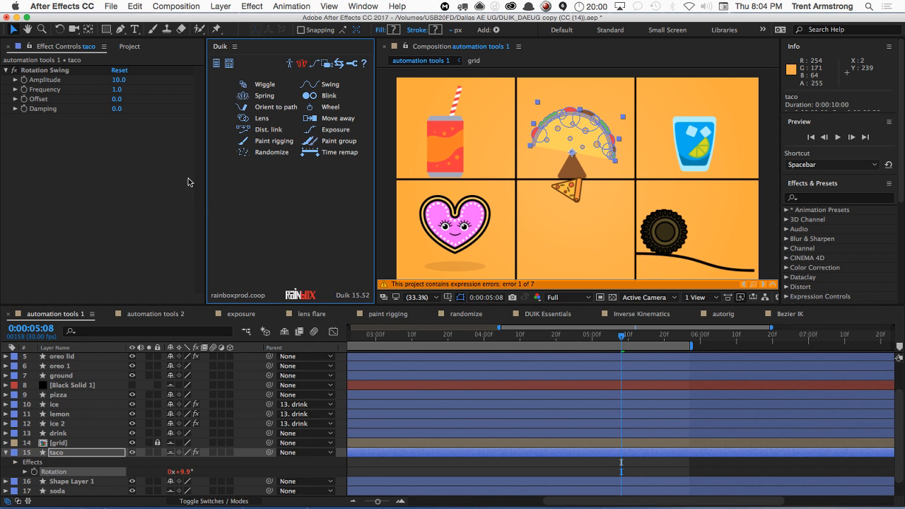
pyautogui.press('space')
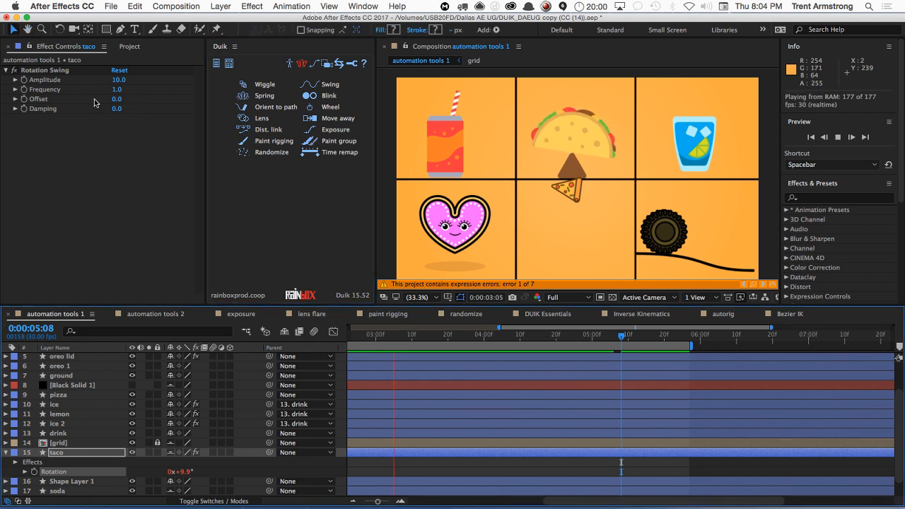
pyautogui.press('space')
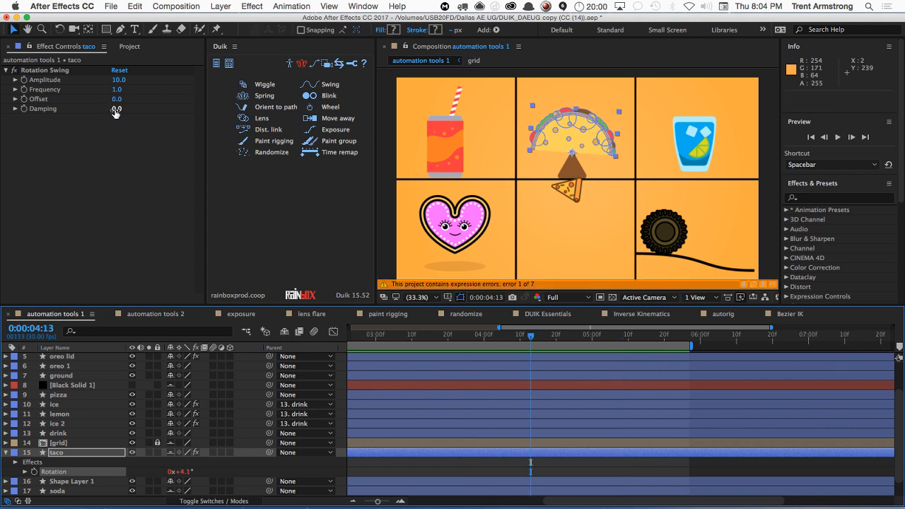
# Step: Try a Damping of 27 on the taco's Rotation Swing, preview it, and undo the change
pyautogui.moveTo(115, 112); pyautogui.dragTo(132, 115)
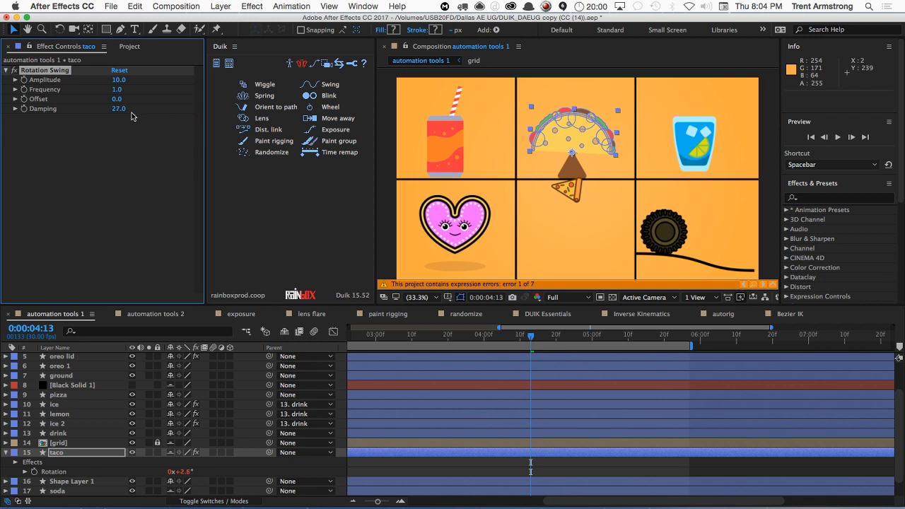
pyautogui.press('space')
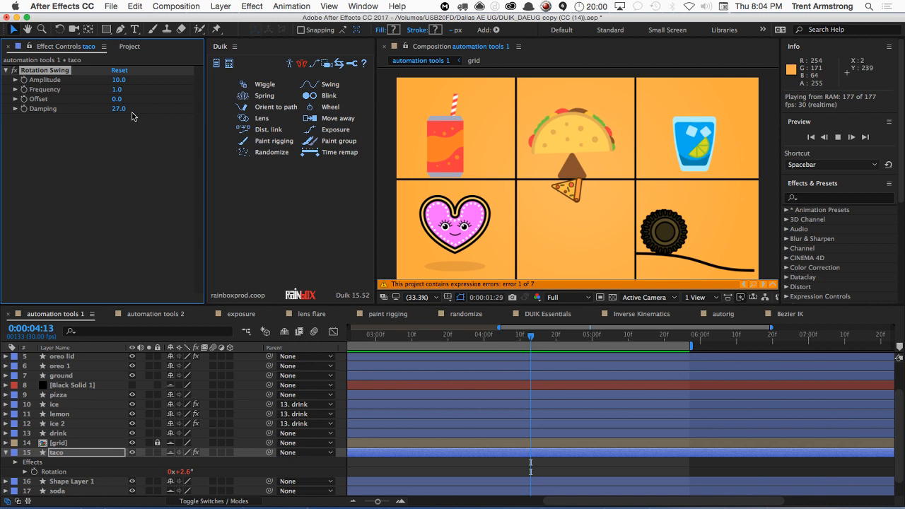
pyautogui.press('space')
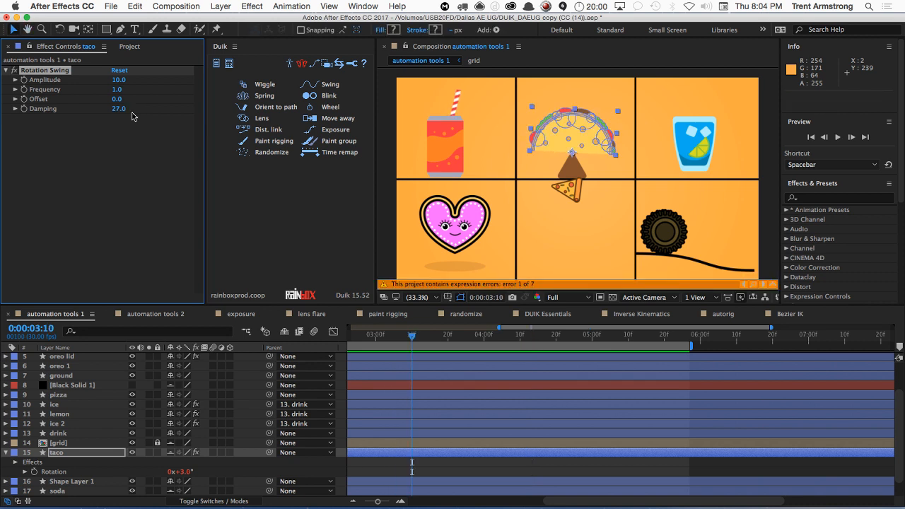
pyautogui.press('super+z')
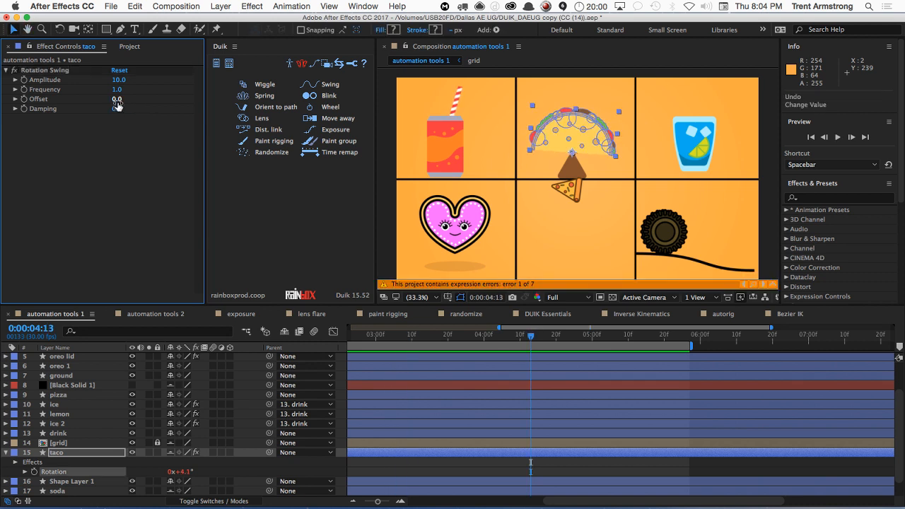
# Step: From the first frame, set the taco's Rotation Swing Offset to -11.5 and Amplitude to 56, and preview the motion
pyautogui.press('Home')
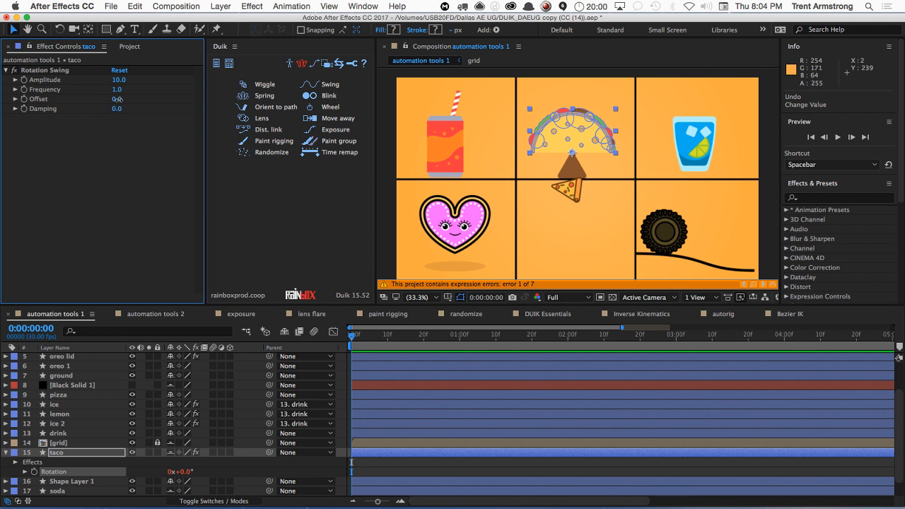
pyautogui.moveTo(116, 99); pyautogui.dragTo(61, 106)
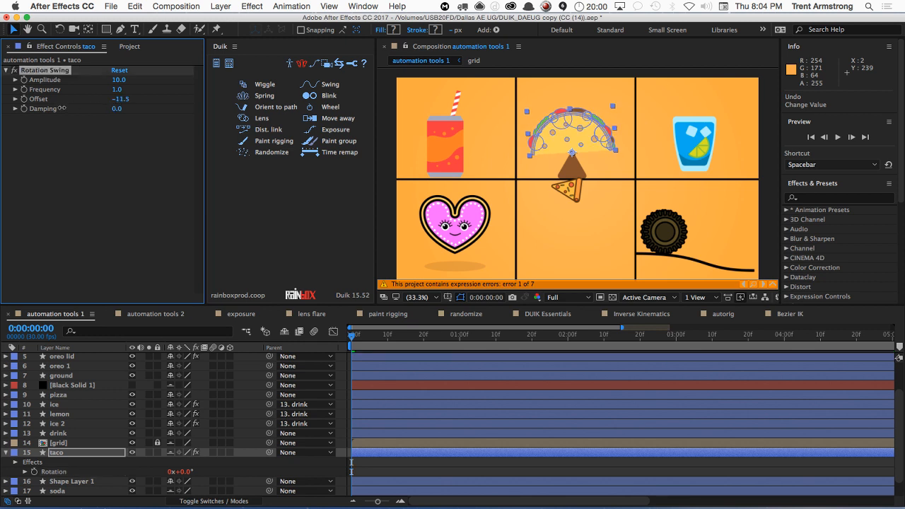
pyautogui.moveTo(119, 80); pyautogui.dragTo(146, 81)
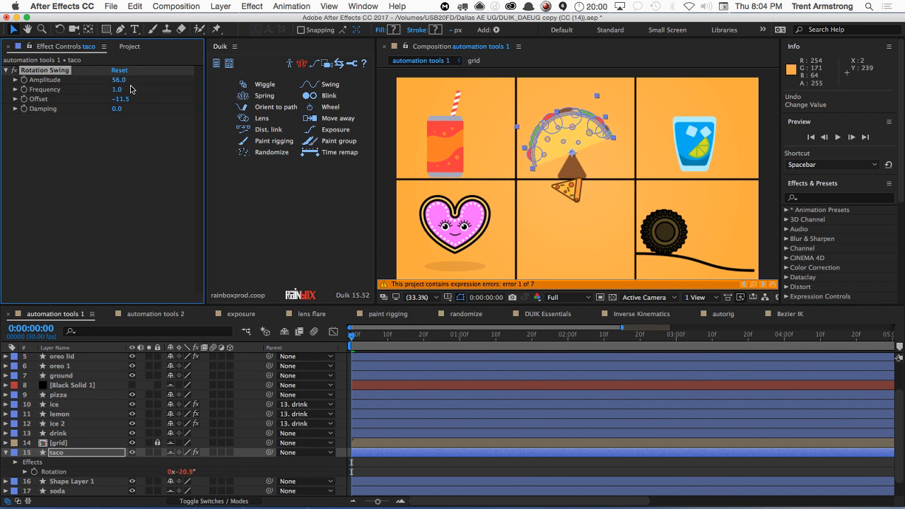
pyautogui.press('space')
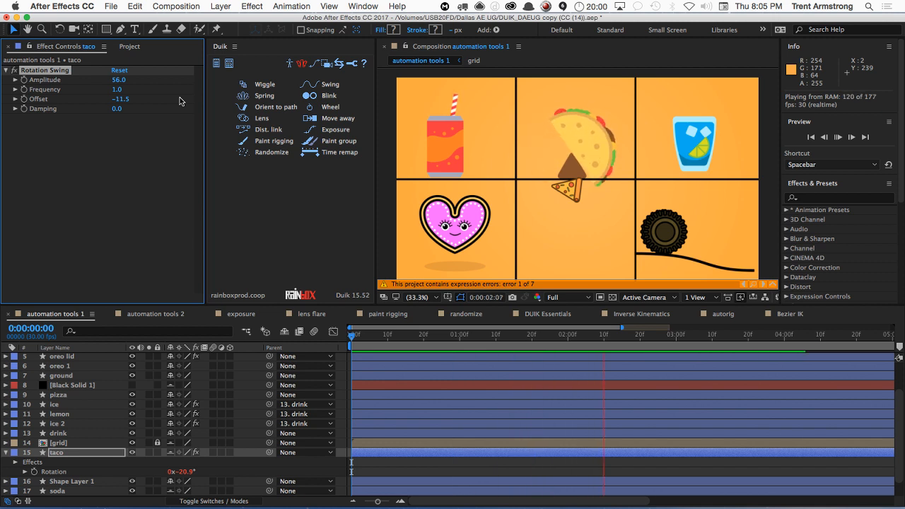
pyautogui.press('space')
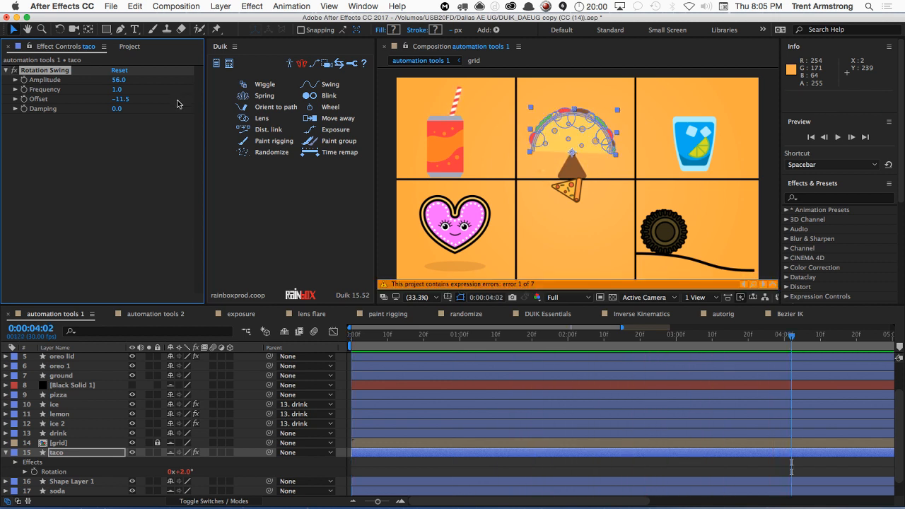
# Step: Select the drink layer and switch to Chrome with the Dallas After Effects User Group page
pyautogui.click(73, 433)
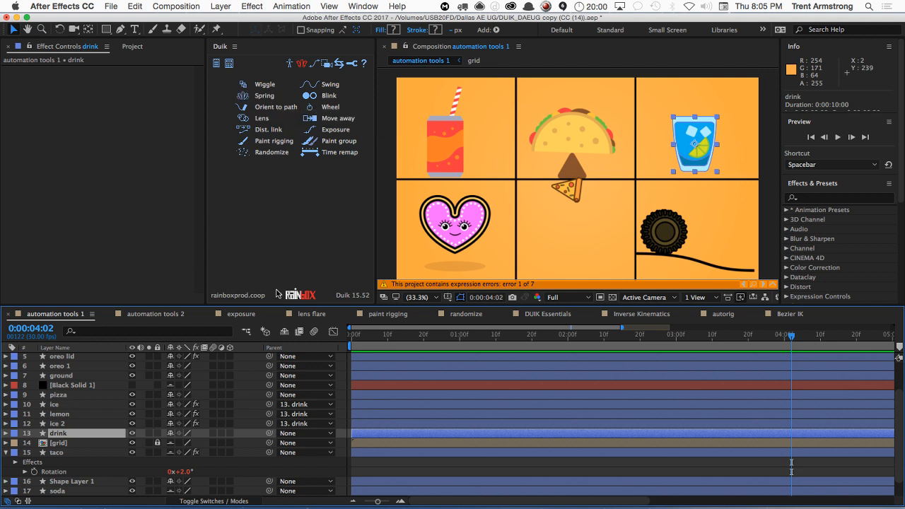
pyautogui.moveTo(174, 508)
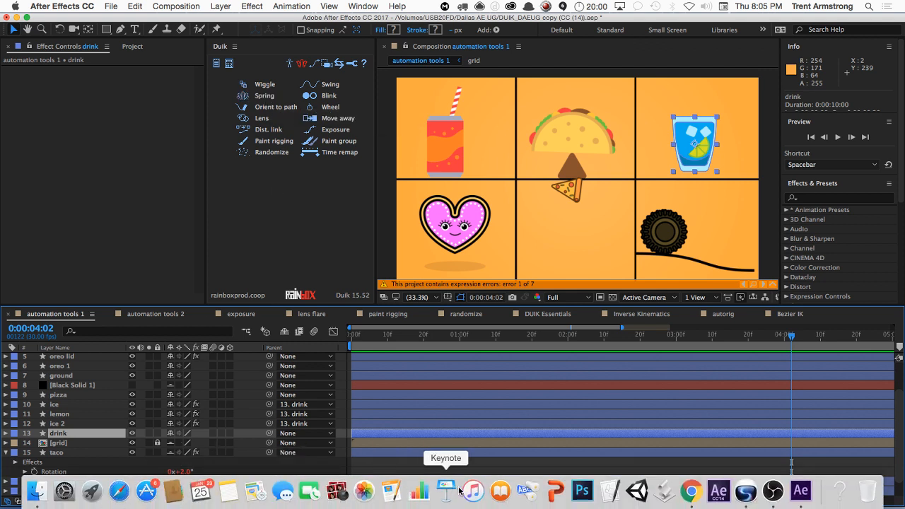
pyautogui.click(690, 494)
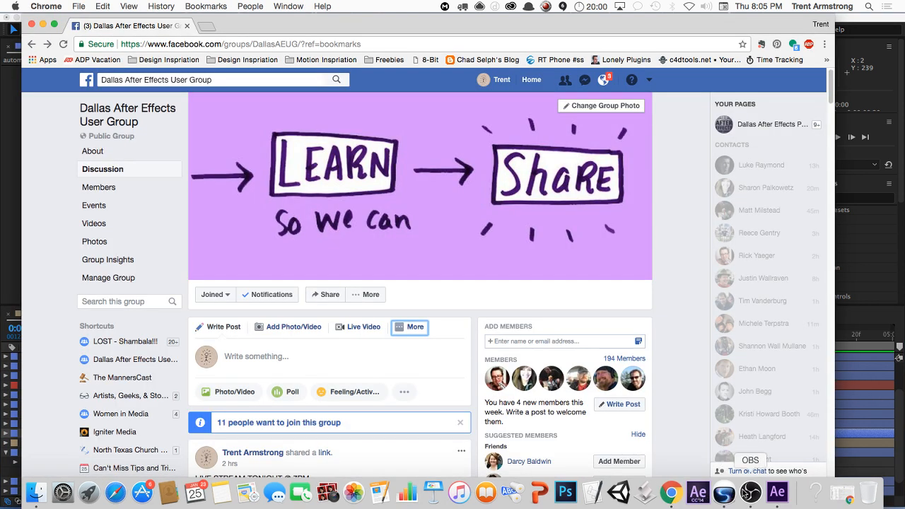
# Step: Switch to OBS, transition the live output to the Web scene, and return to the Chrome window
pyautogui.click(750, 493)
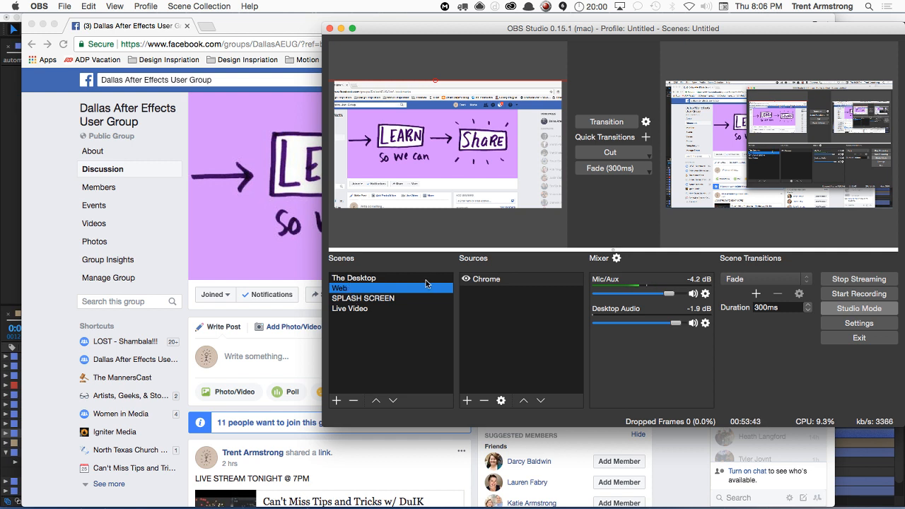
pyautogui.click(601, 122)
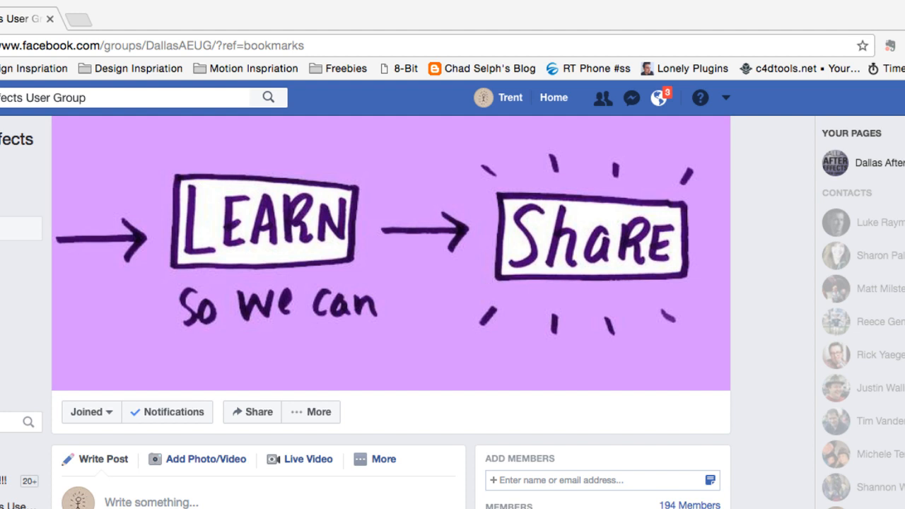
pyautogui.press('super+Tab')
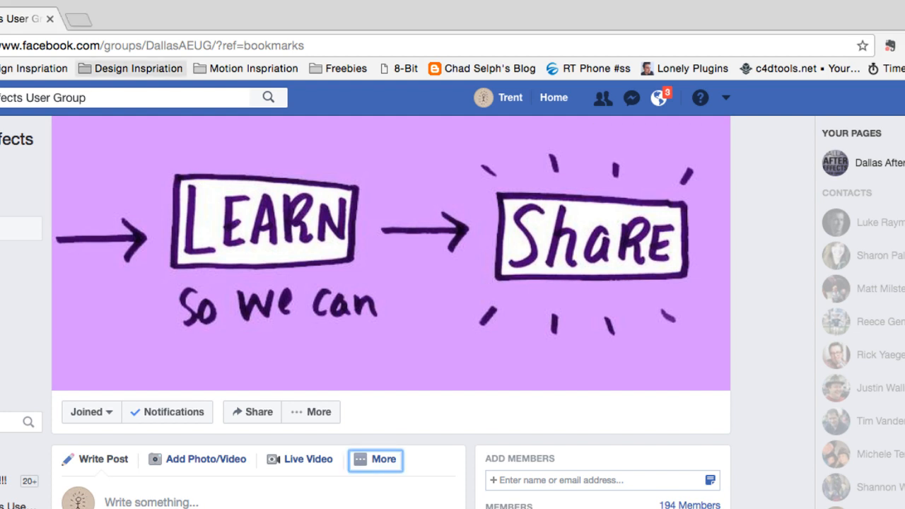
# Step: Find Vecteezy with a web search in a new browser tab and open its homepage
pyautogui.click(283, 45)
pyautogui.press('super+t')
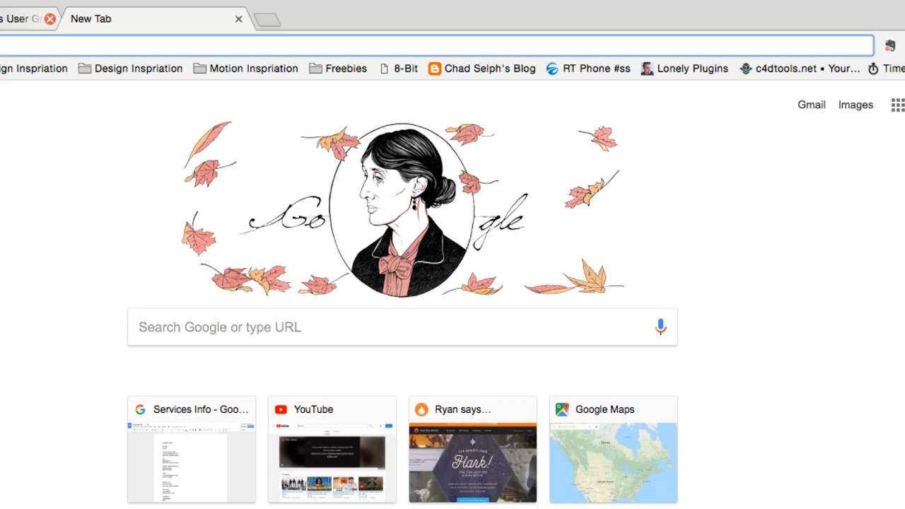
pyautogui.write('vecteezy')
pyautogui.press('Return')
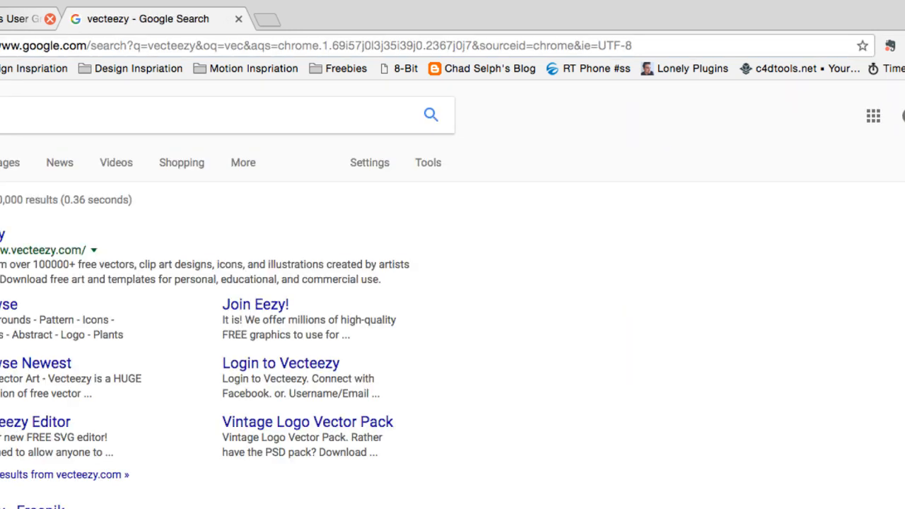
pyautogui.click(2, 235)
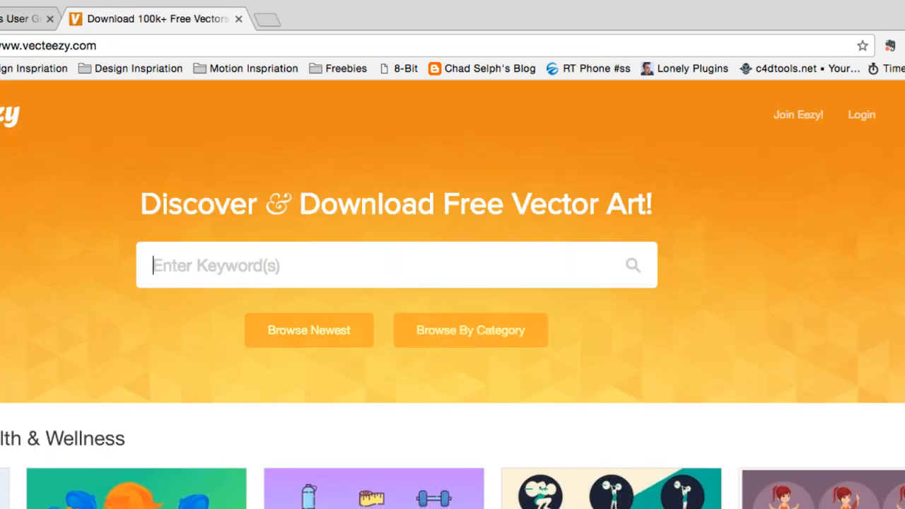
# Step: Search Vecteezy's free vector art for "taco"
pyautogui.scroll(-2, 452, 283)
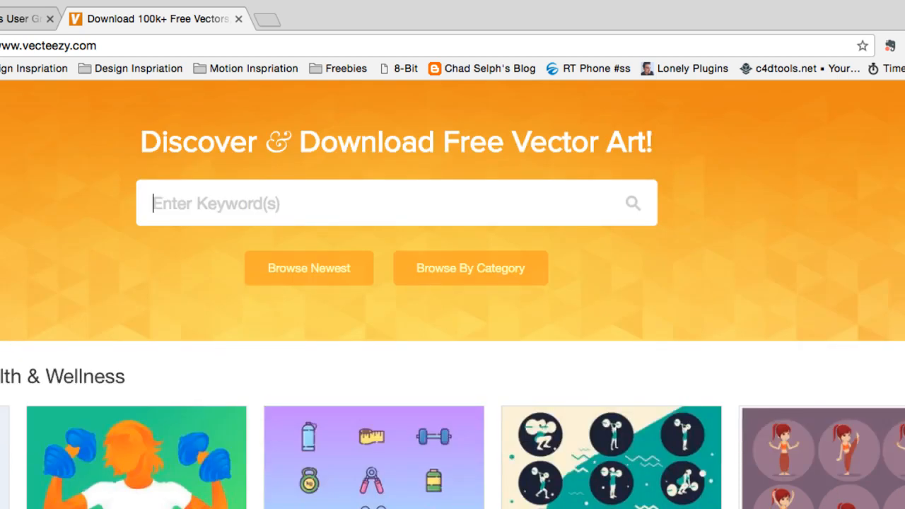
pyautogui.scroll(-2, 452, 282)
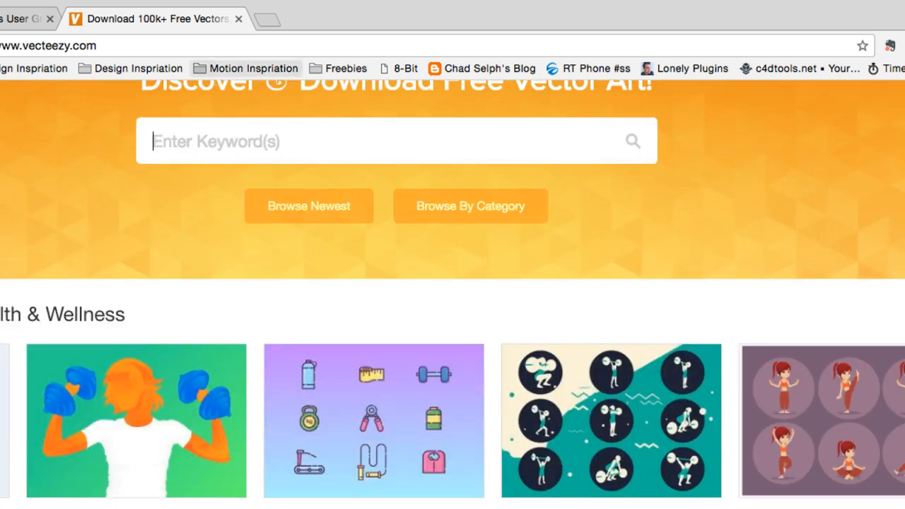
pyautogui.write('tac')
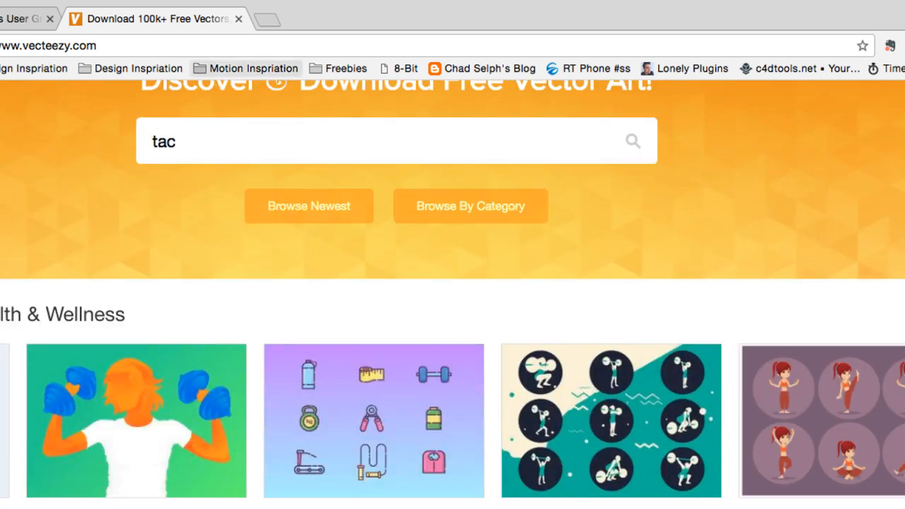
pyautogui.write('o')
pyautogui.press('Return')
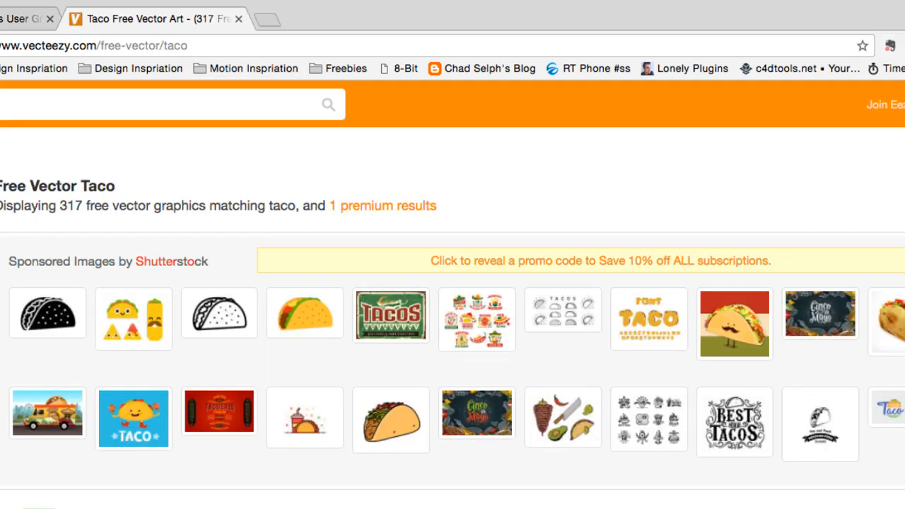
# Step: Look at the "Let's Taco 'Bout It" vector page, return to the taco results, and browse further through the artwork
pyautogui.scroll(-4, 453, 297)
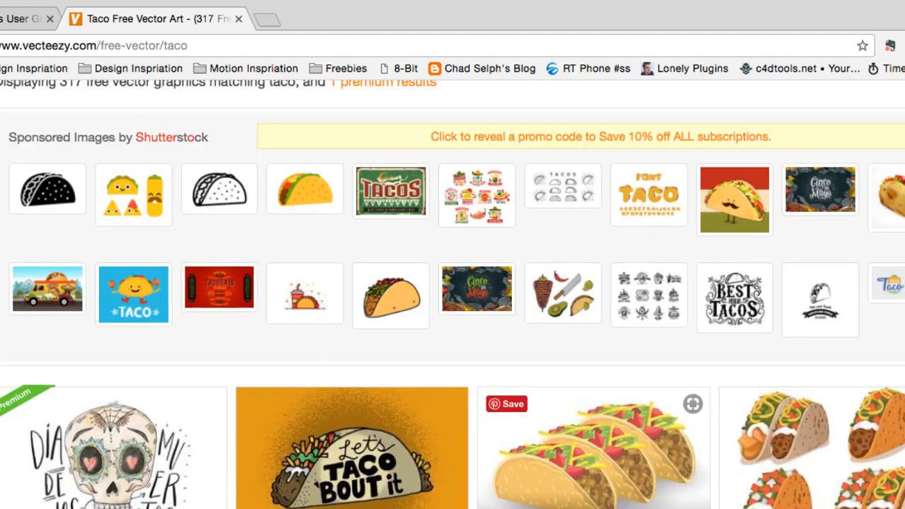
pyautogui.click(352, 487)
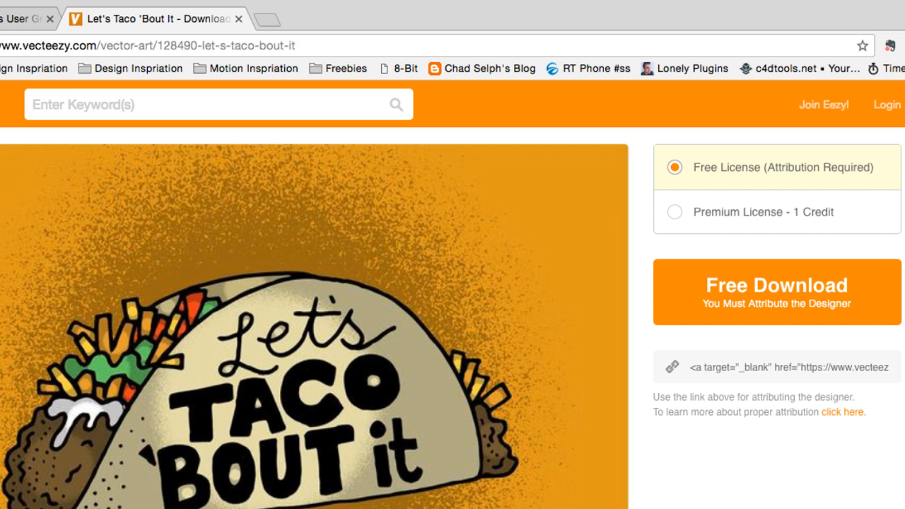
pyautogui.press('super+bracketleft')
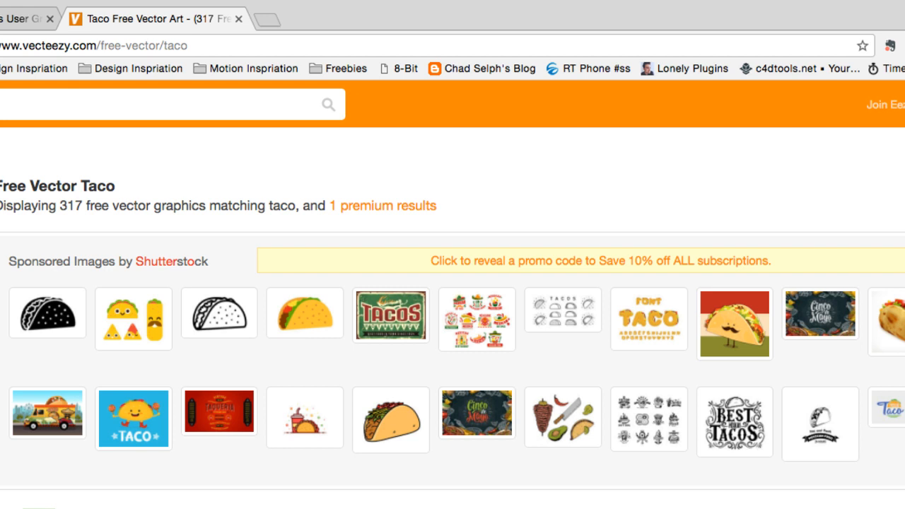
pyautogui.scroll(-10, 438, 452)
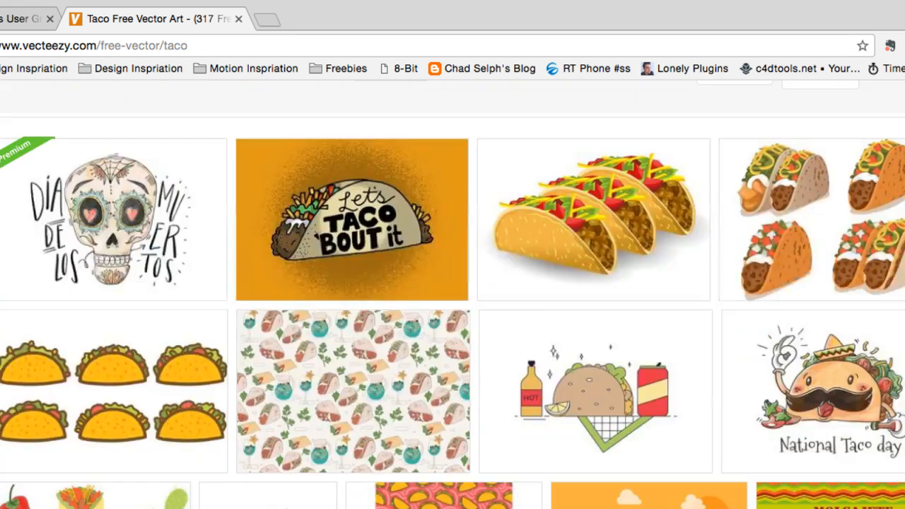
pyautogui.scroll(-5, 509, 452)
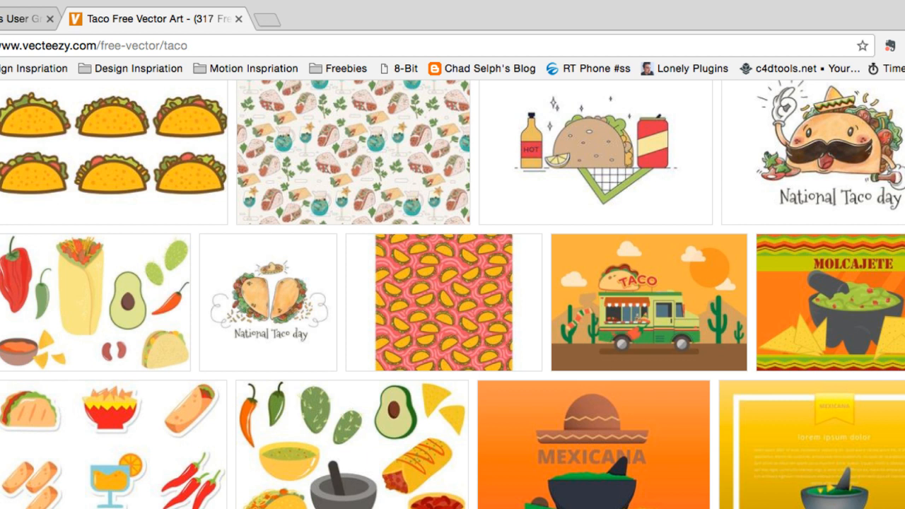
pyautogui.scroll(-8, 452, 294)
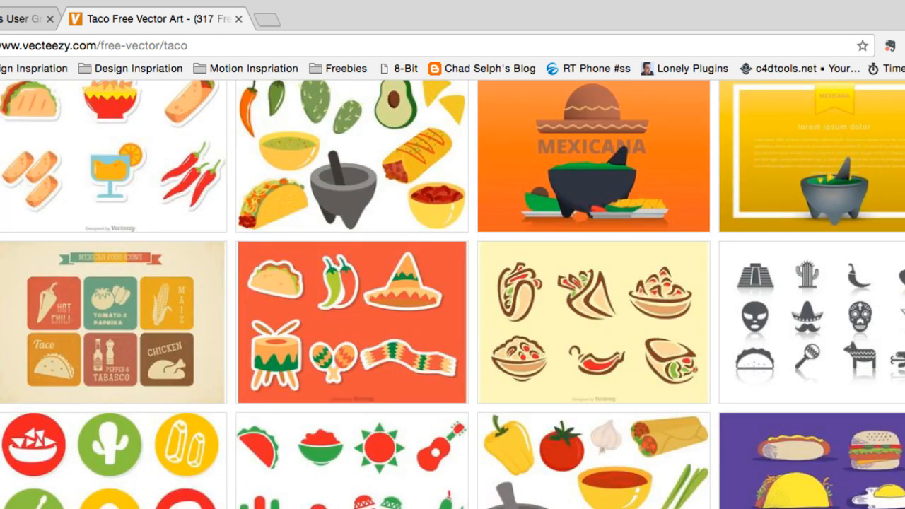
# Step: Open the Pixabay homepage, view the photo of the red-bearded man, and return to the homepage
pyautogui.press('super+l')
pyautogui.write('pix')
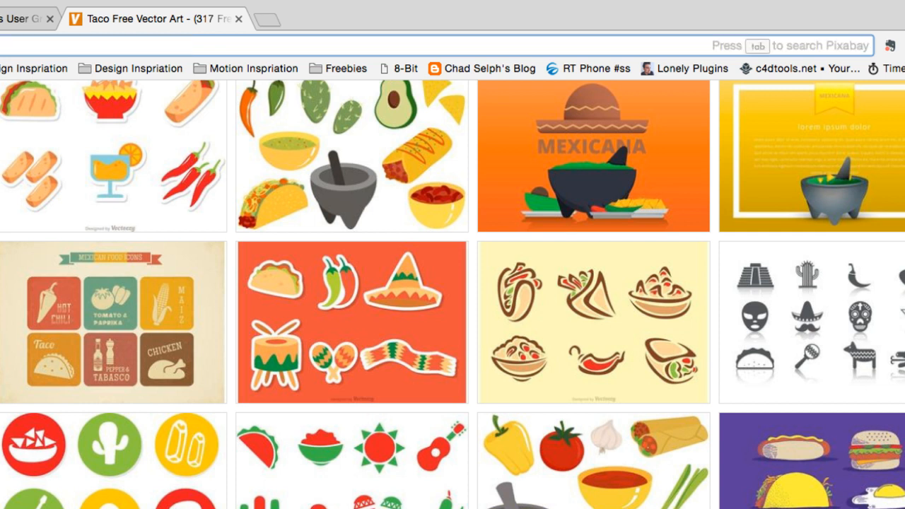
pyautogui.press('Return')
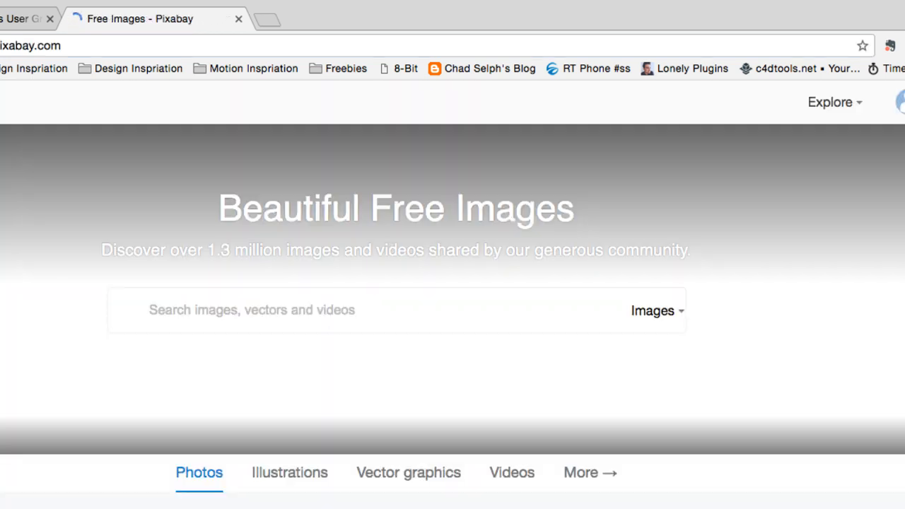
pyautogui.scroll(-5, 453, 294)
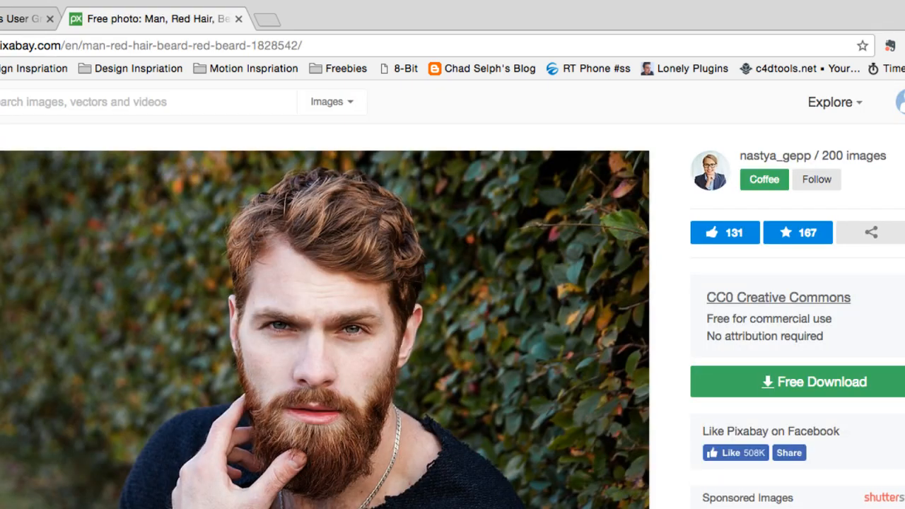
pyautogui.press('super+[')
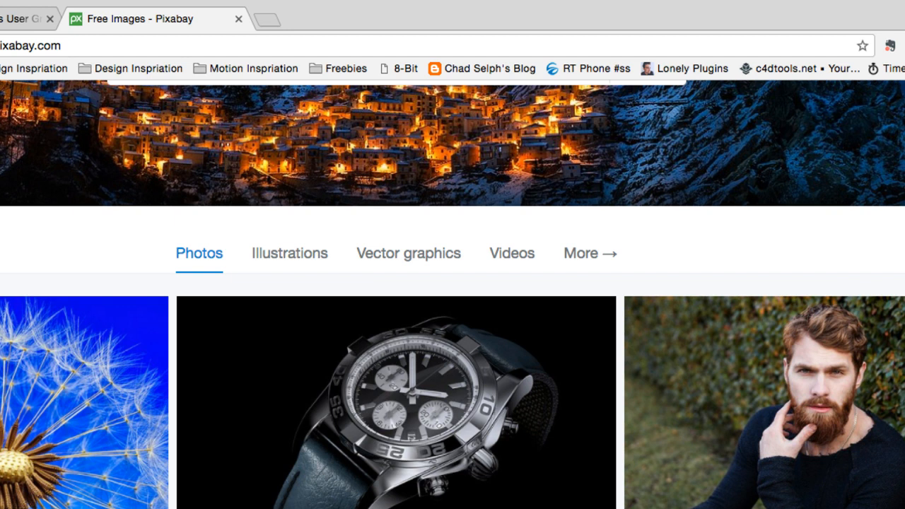
# Step: Switch back to After Effects and delete the Position Spring effect from the ice layer
pyautogui.press('super+Tab')
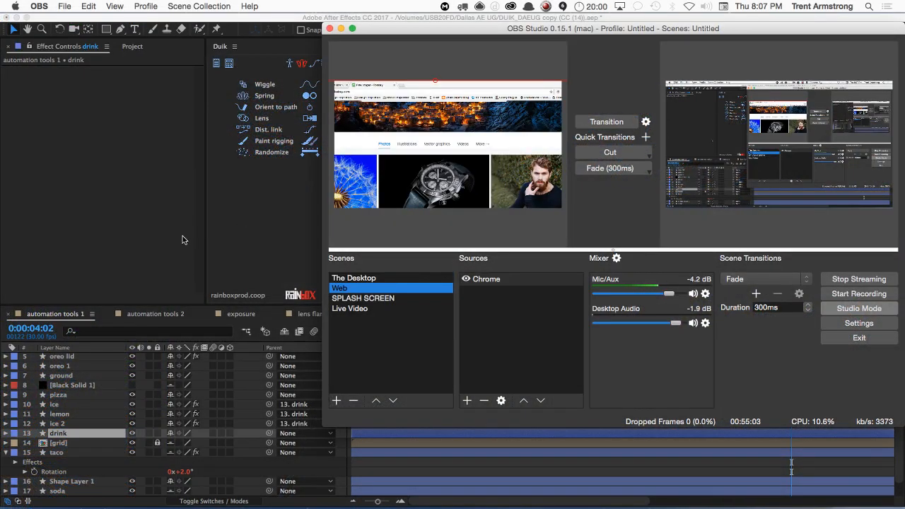
pyautogui.click(183, 236)
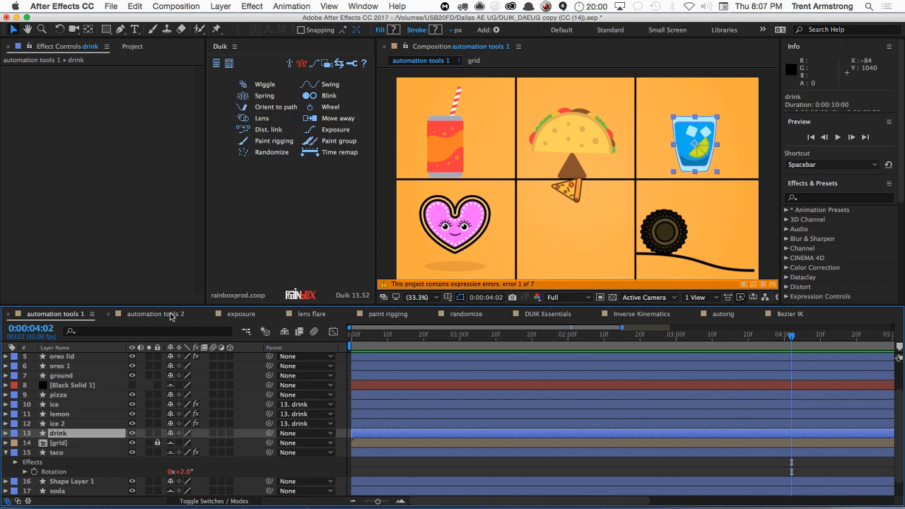
pyautogui.click(85, 405)
pyautogui.keyDown('shift'); pyautogui.click(82, 424); pyautogui.keyUp('shift')
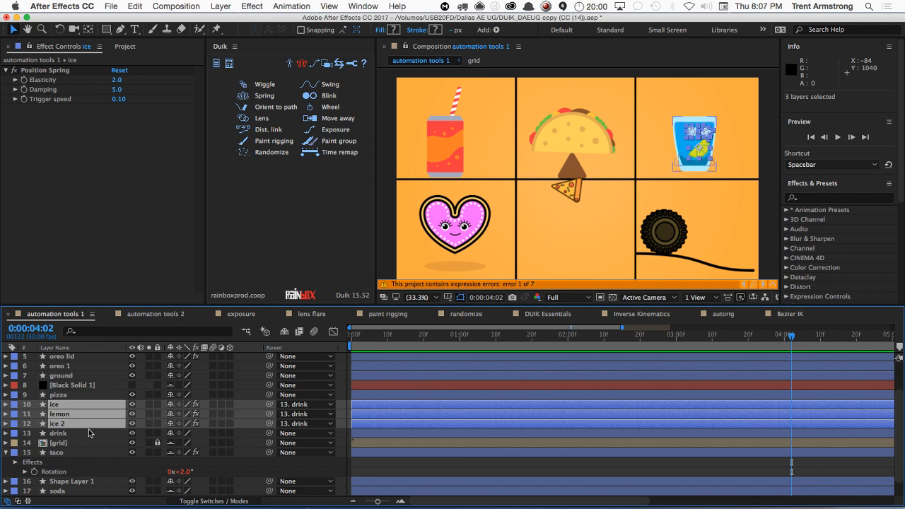
pyautogui.click(64, 71)
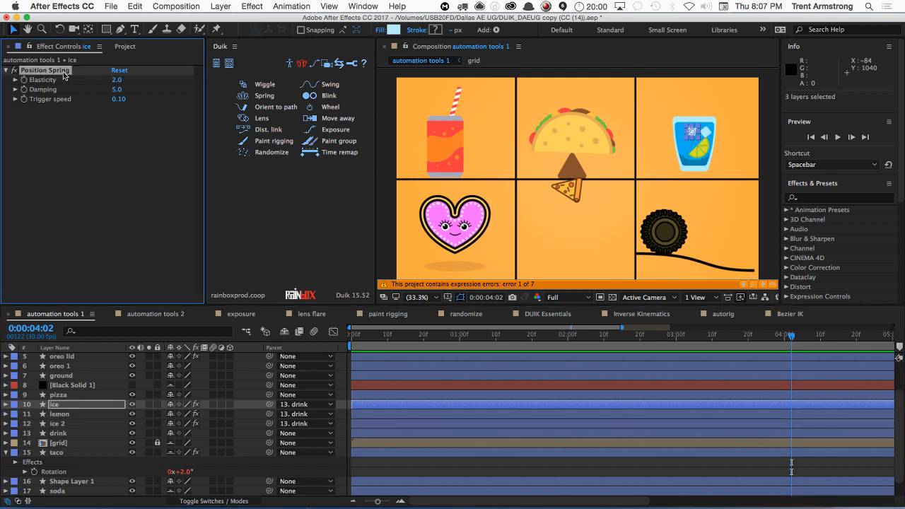
pyautogui.press('Delete')
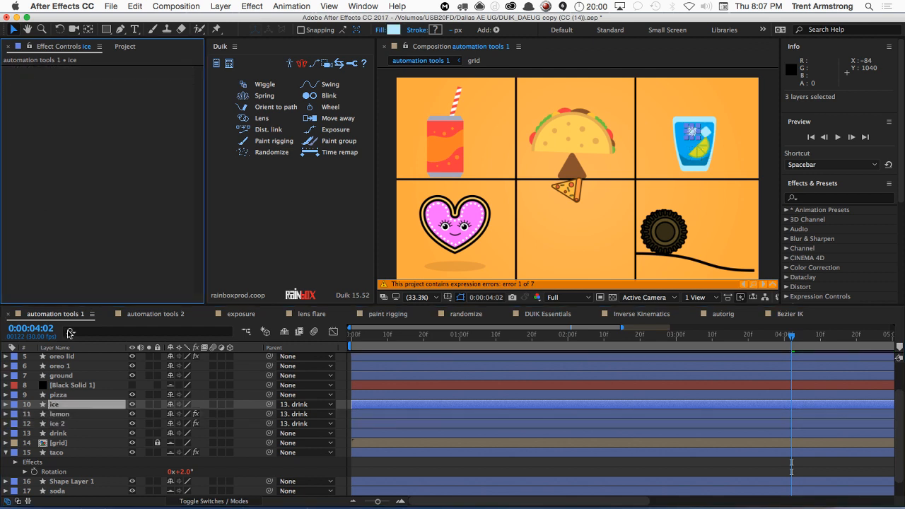
# Step: Delete the Position Spring effects from the lemon and ice 2 layers
pyautogui.click(72, 415)
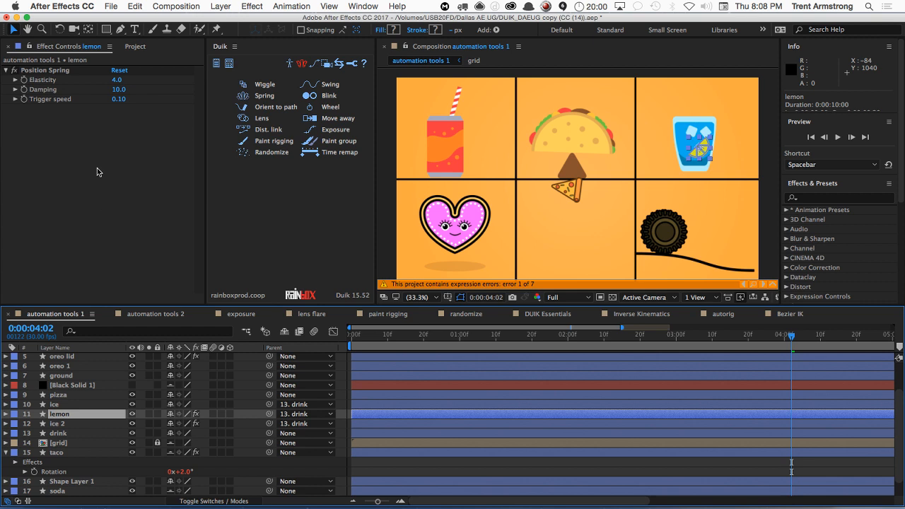
pyautogui.click(57, 70)
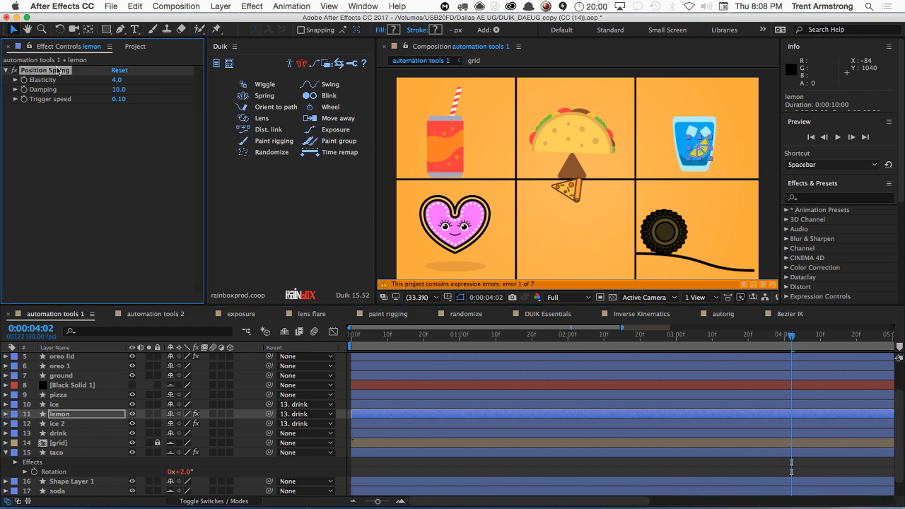
pyautogui.press('Delete')
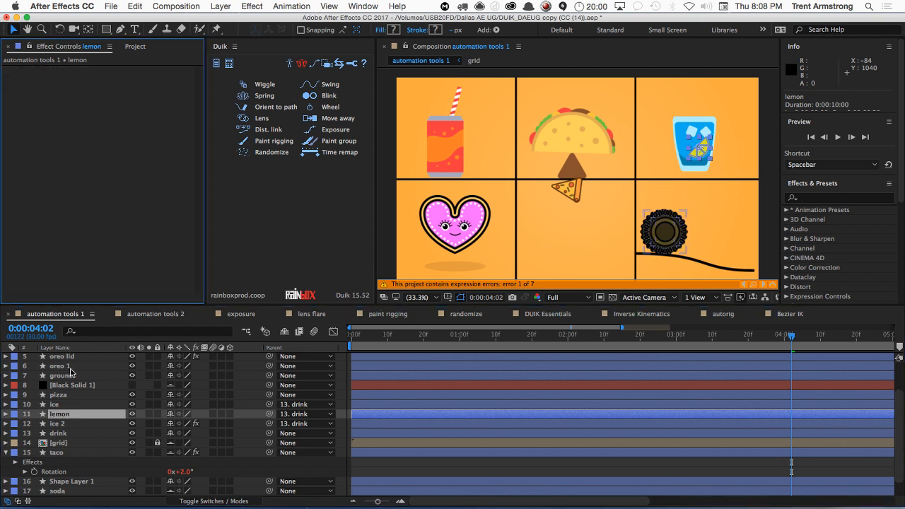
pyautogui.click(81, 425)
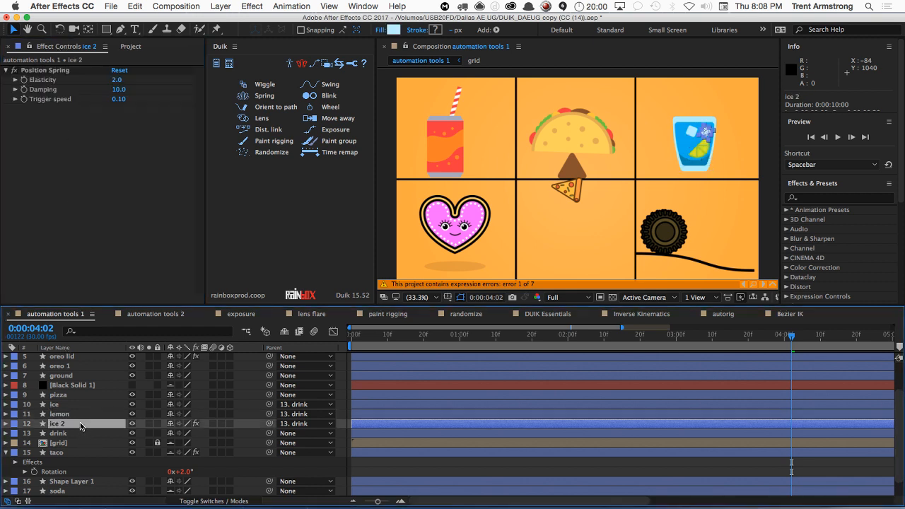
pyautogui.click(65, 74)
pyautogui.press('Delete')
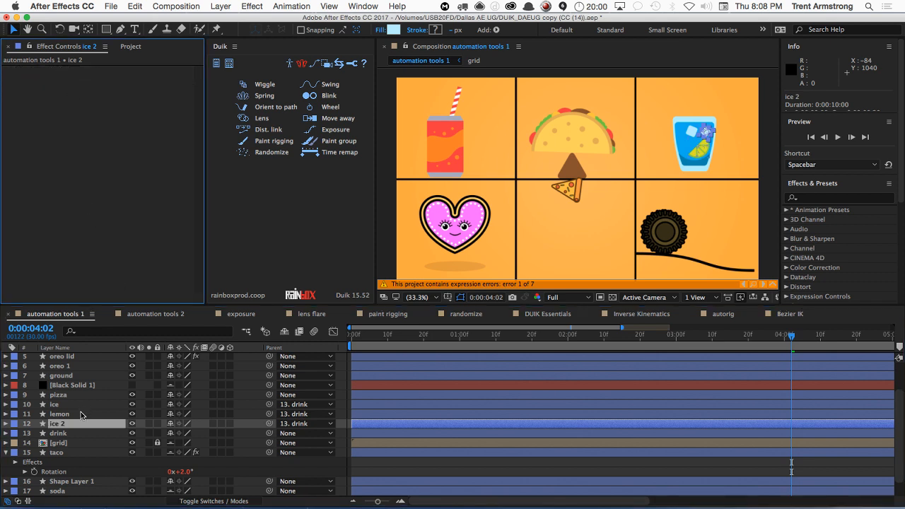
# Step: Reveal the drink layer's Position and set a keyframe for it at 0:00:01:00
pyautogui.click(81, 413)
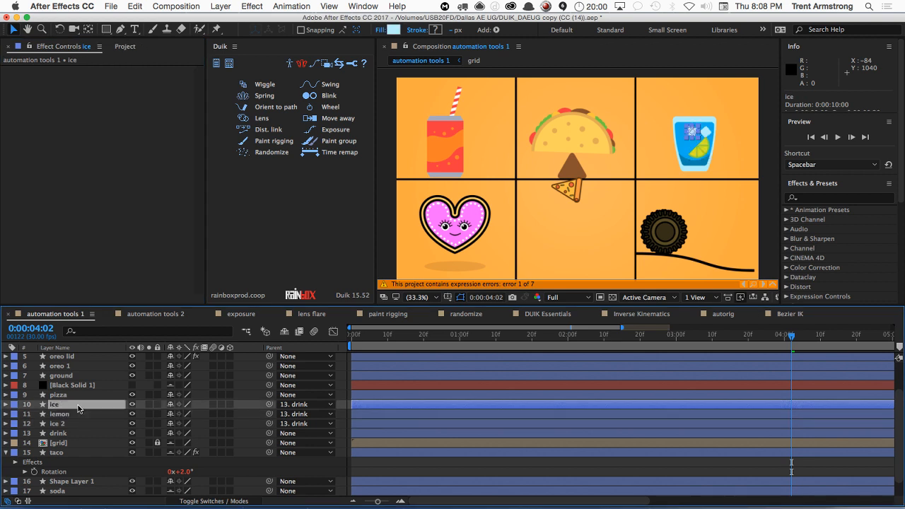
pyautogui.click(80, 406)
pyautogui.click(82, 433)
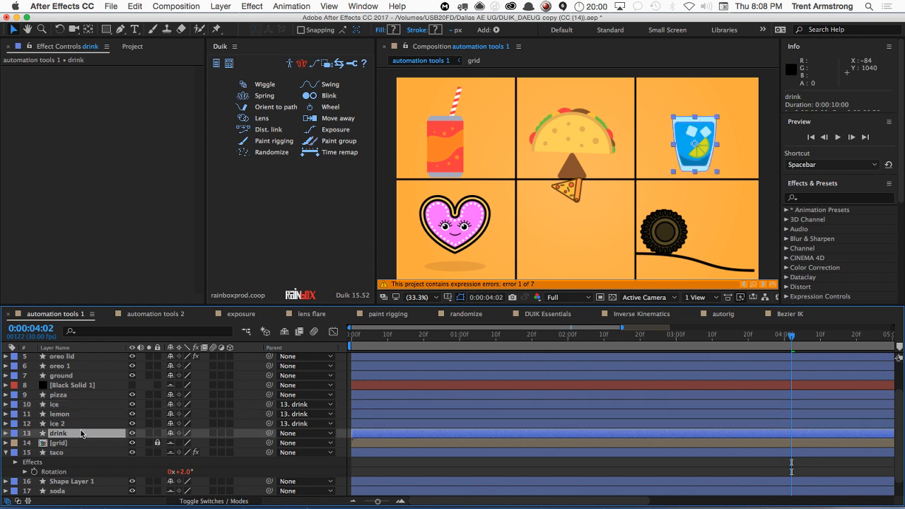
pyautogui.press('p')
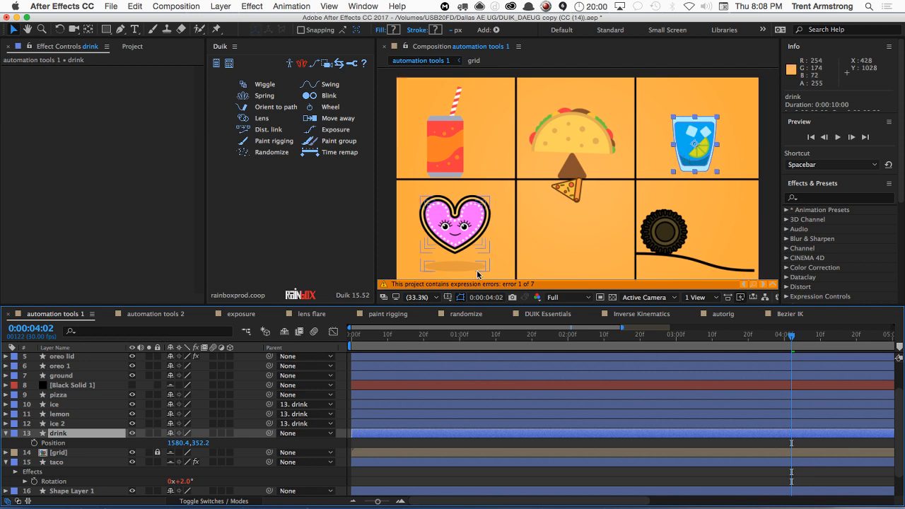
pyautogui.press('Home')
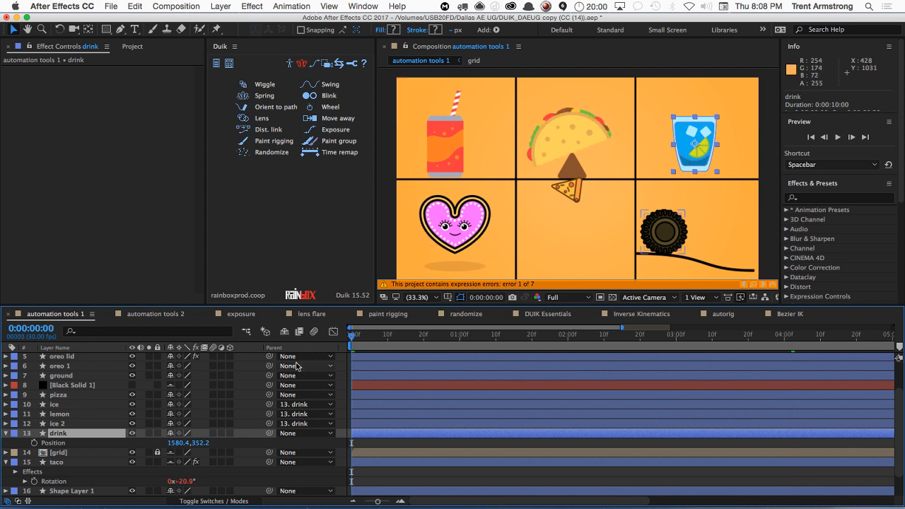
pyautogui.press('space')
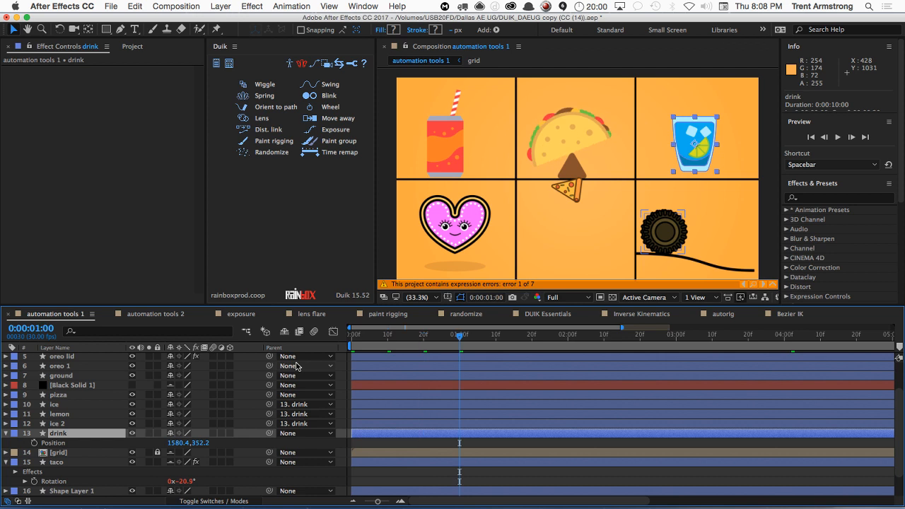
pyautogui.click(48, 443)
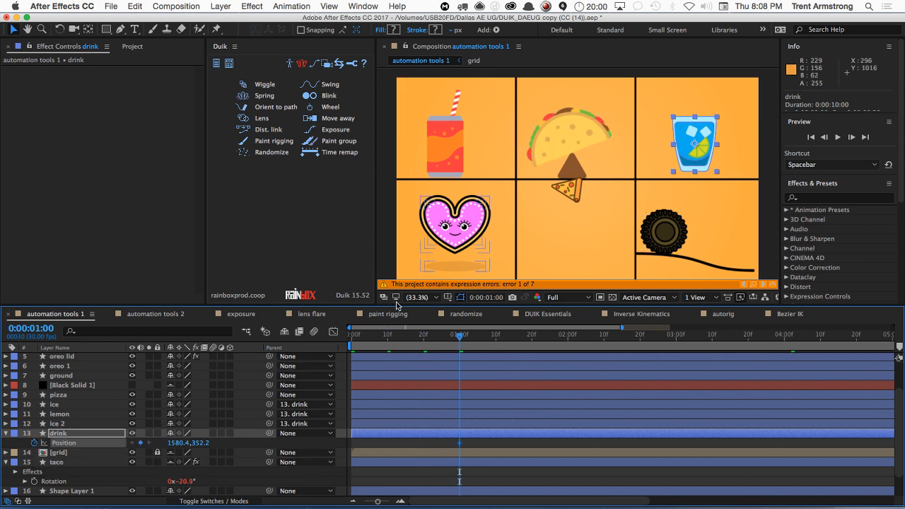
# Step: At the first frame, move the drink straight up out of the composition to a Y position of about -170, and select its Position keyframes
pyautogui.press('Home')
pyautogui.moveTo(697, 151); pyautogui.dragTo(695, 63)
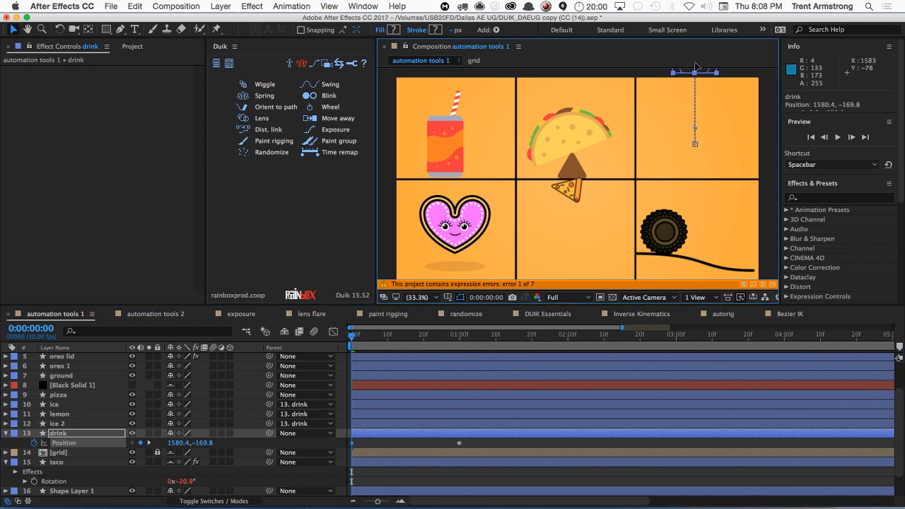
pyautogui.click(84, 443)
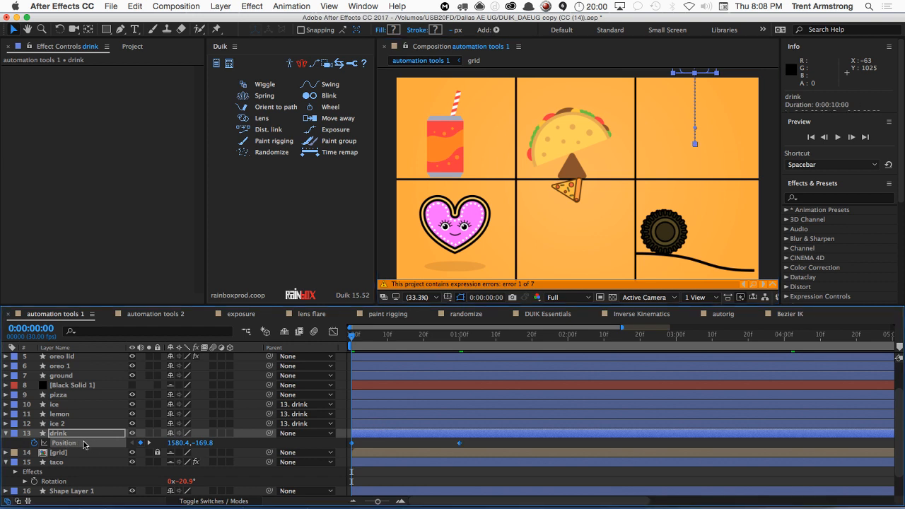
# Step: Preview the drink's drop and move its second Position keyframe earlier to 0:00:00:10, and after another preview to 0:00:00:05
pyautogui.press('space')
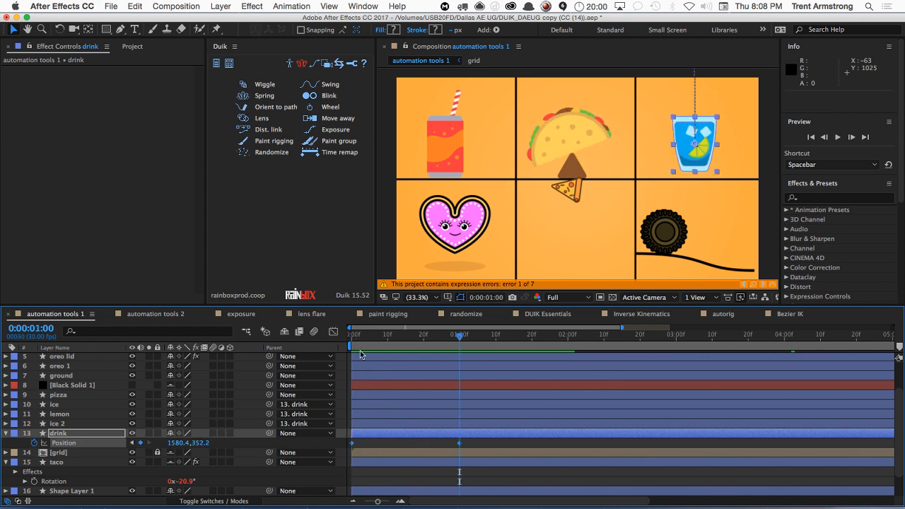
pyautogui.press('space')
pyautogui.press('space')
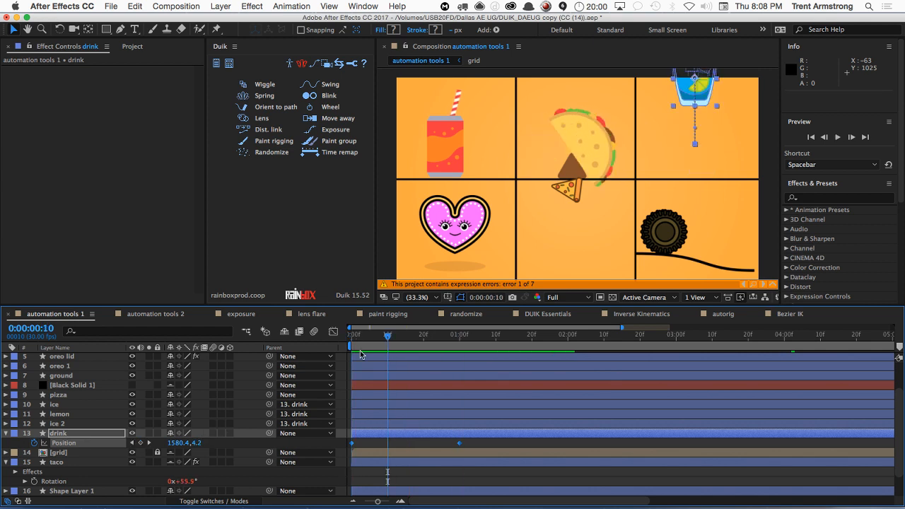
pyautogui.click(475, 437)
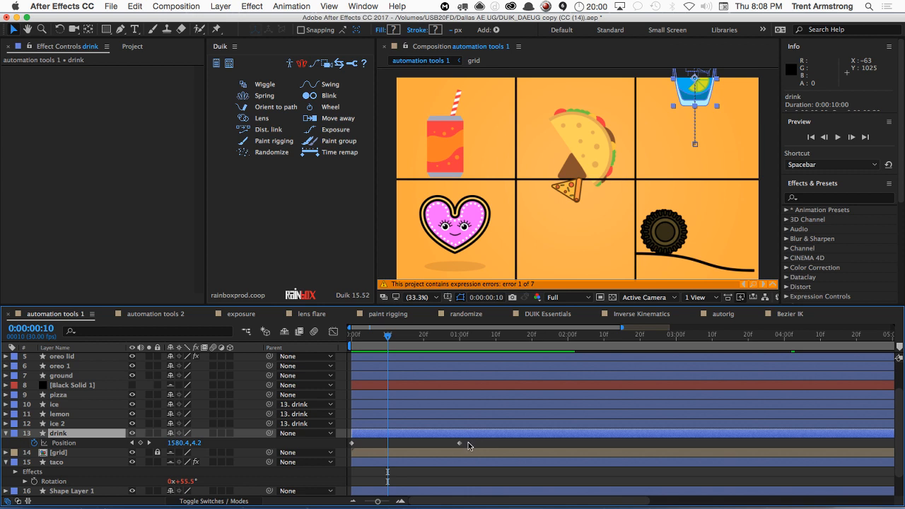
pyautogui.moveTo(459, 444); pyautogui.dragTo(384, 449)
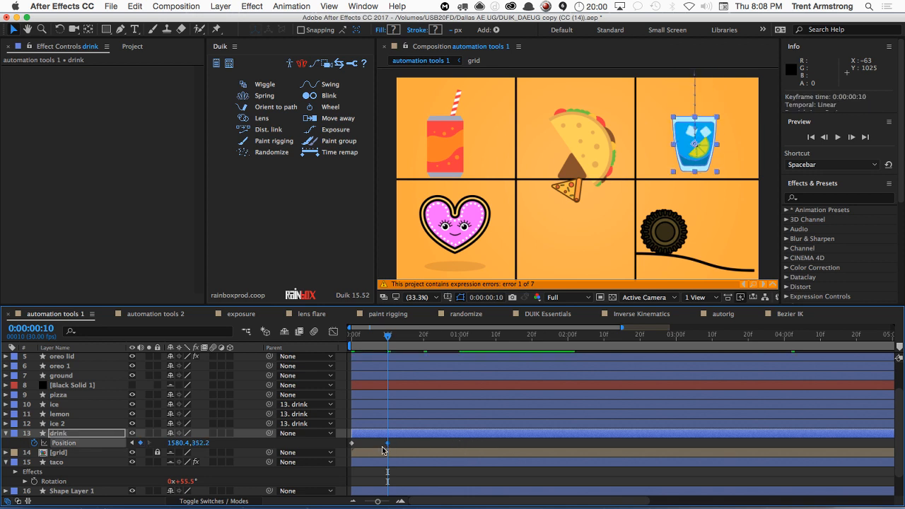
pyautogui.press('space')
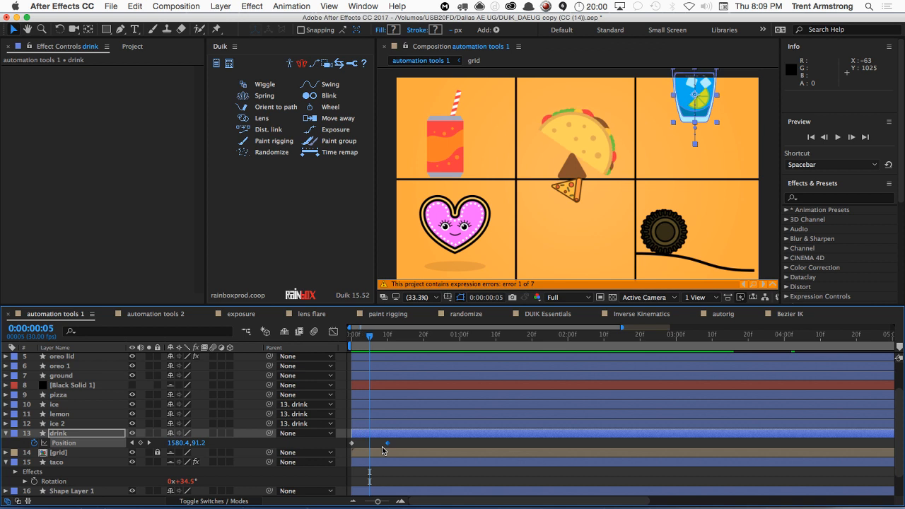
pyautogui.moveTo(386, 444); pyautogui.dragTo(378, 447)
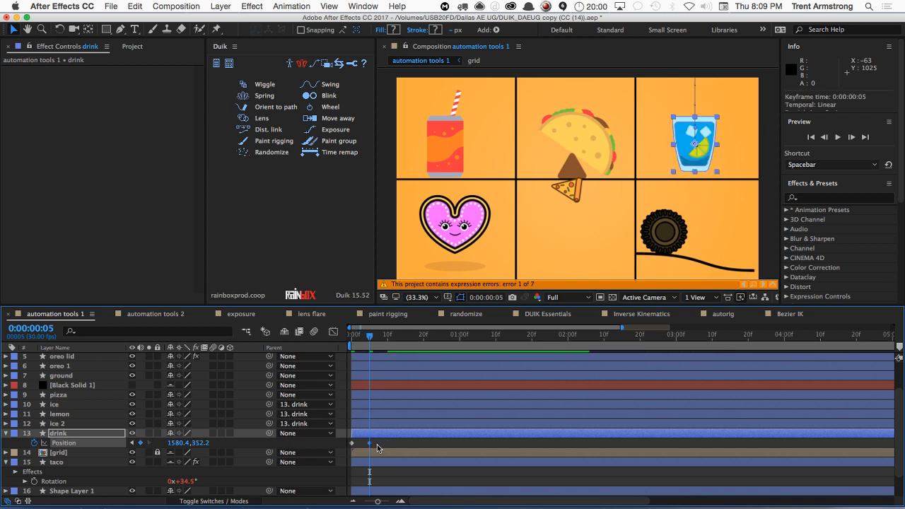
# Step: Reveal and select the Position properties of the ice, lemon and ice 2 layers, and apply Duik's Spring with the Simulated – Heavy computing option
pyautogui.click(59, 407)
pyautogui.keyDown('shift'); pyautogui.click(62, 423); pyautogui.keyUp('shift')
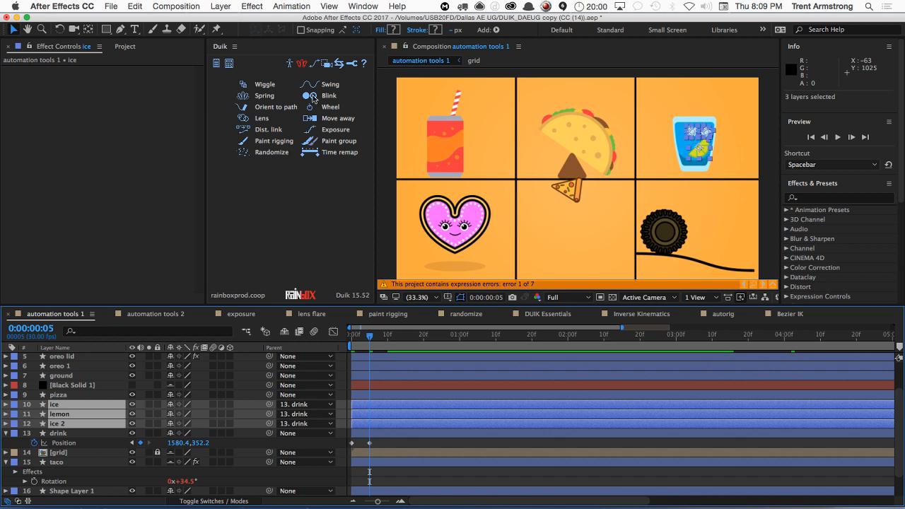
pyautogui.click(263, 99)
pyautogui.click(523, 185)
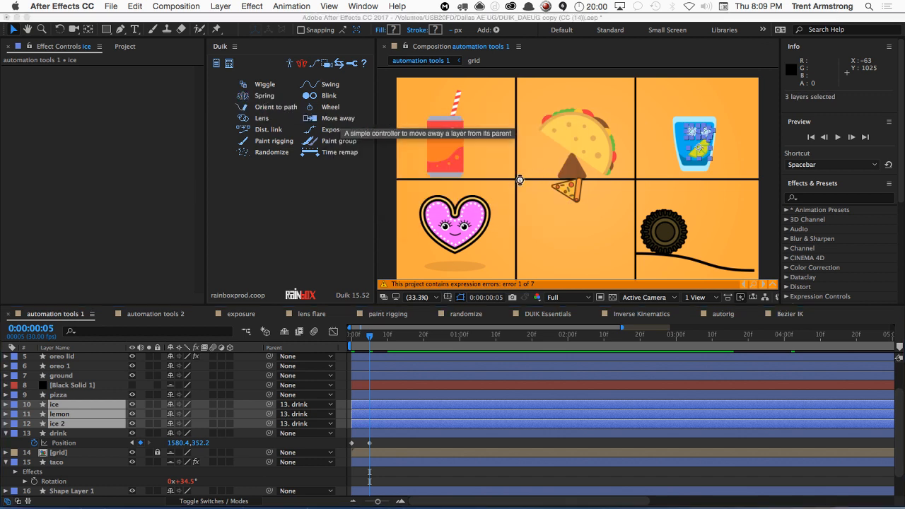
pyautogui.press('p')
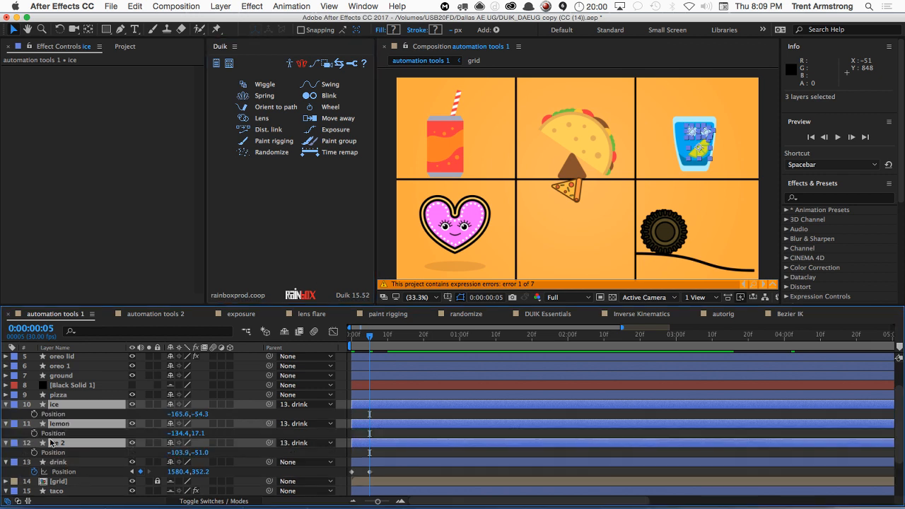
pyautogui.click(55, 415)
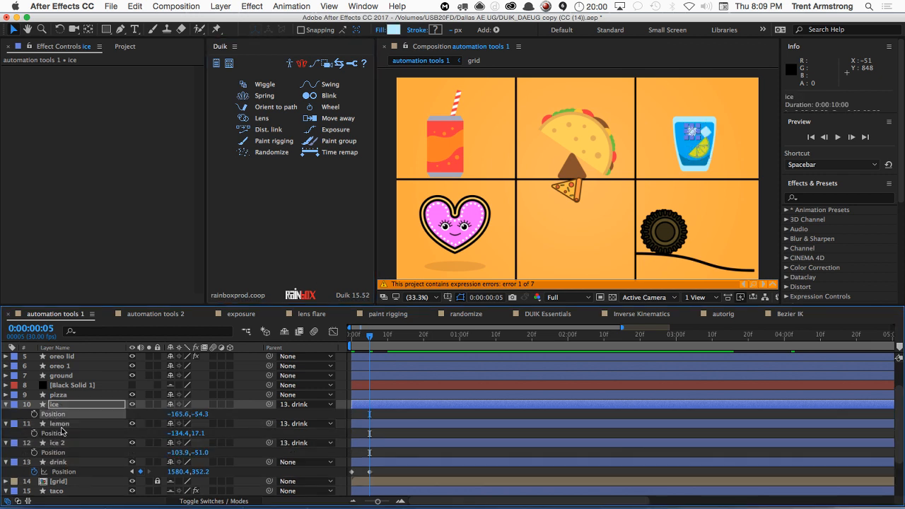
pyautogui.keyDown('shift'); pyautogui.click(60, 434); pyautogui.keyUp('shift')
pyautogui.keyDown('shift'); pyautogui.click(59, 453); pyautogui.keyUp('shift')
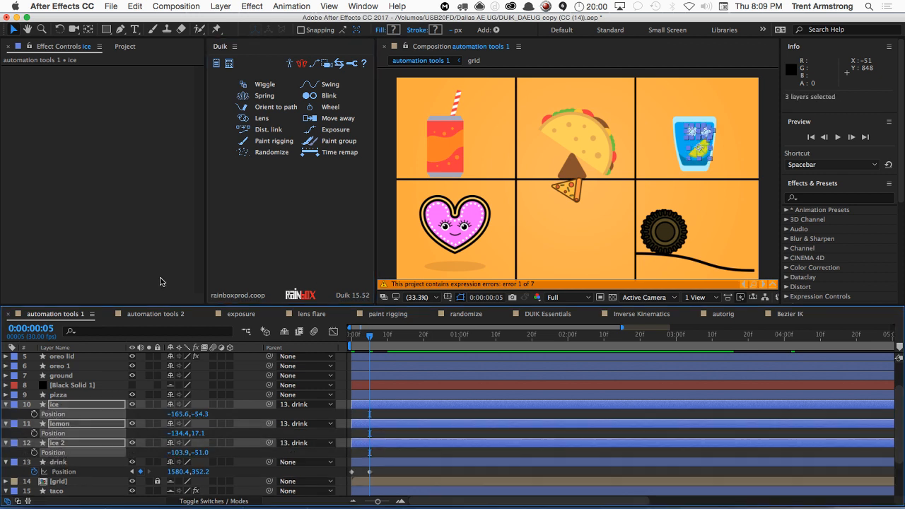
pyautogui.click(259, 96)
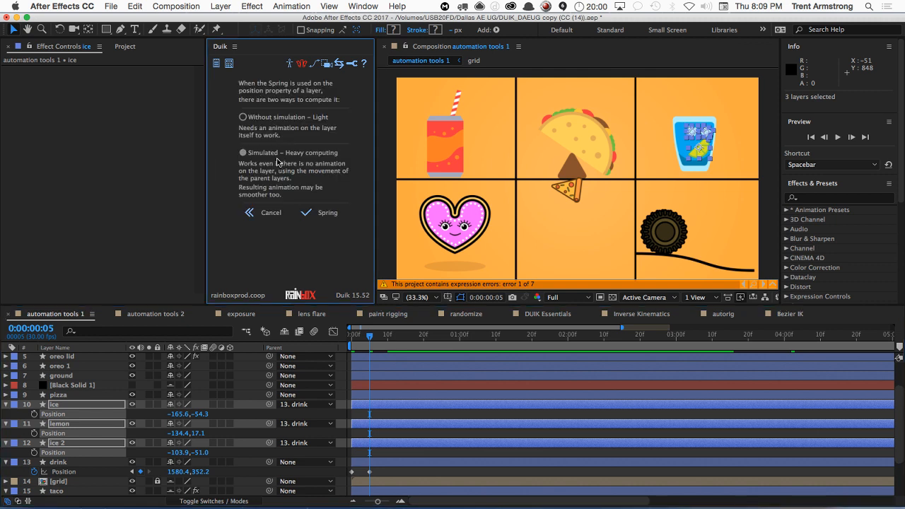
pyautogui.click(309, 216)
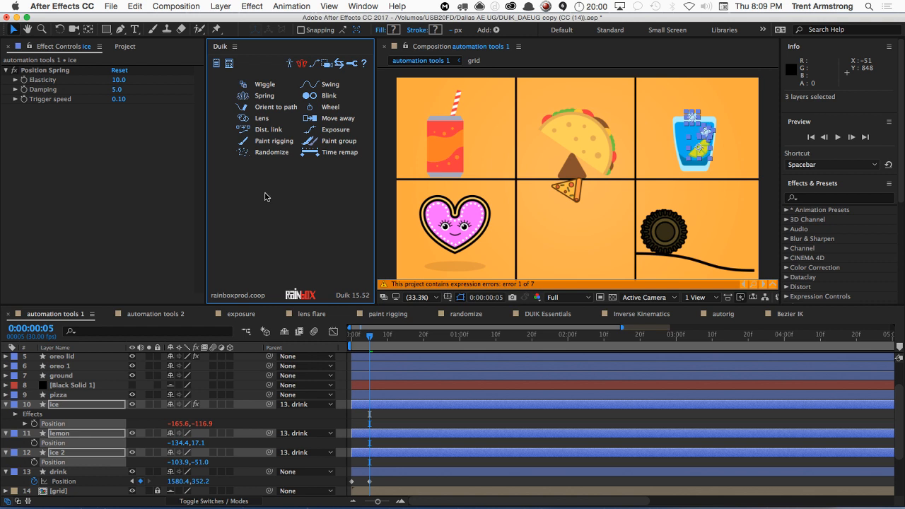
# Step: Preview the drop from the first frame, and end the work area at about 0:00:01:00 for a shorter preview
pyautogui.press('Home')
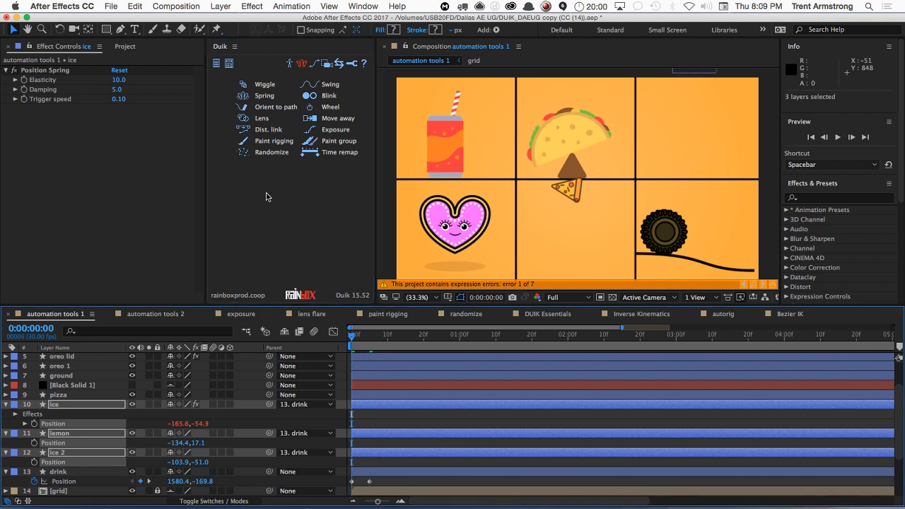
pyautogui.press('space')
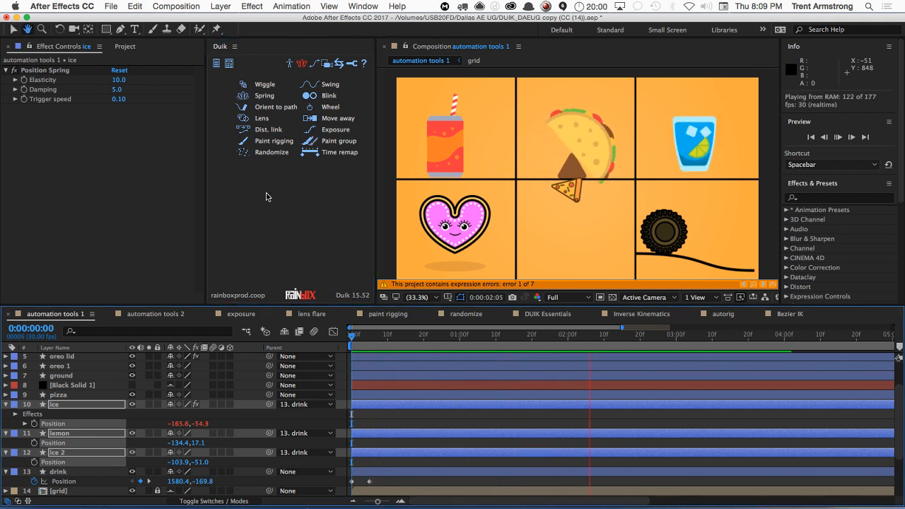
pyautogui.press('space')
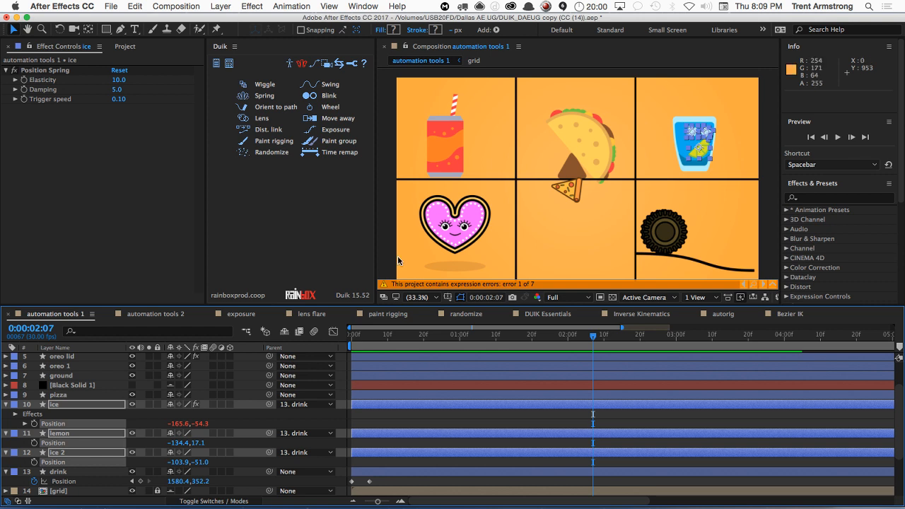
pyautogui.click(458, 334)
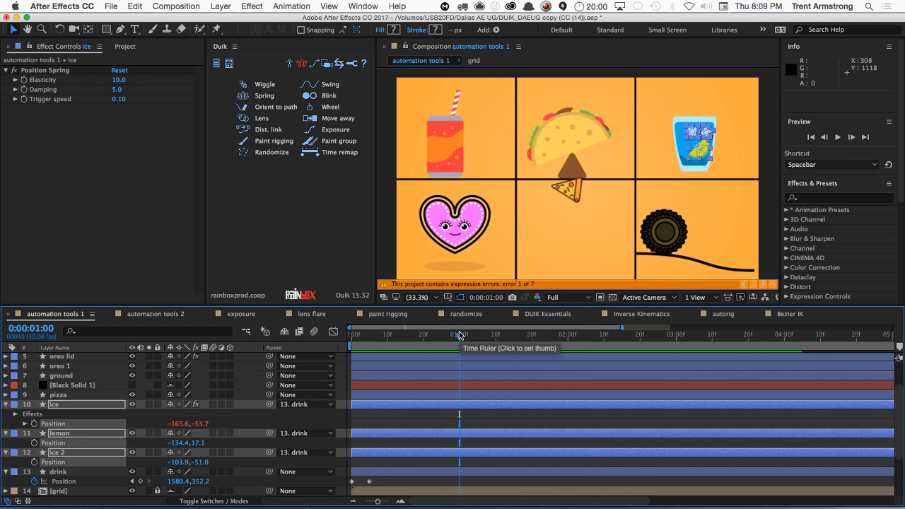
pyautogui.press('space')
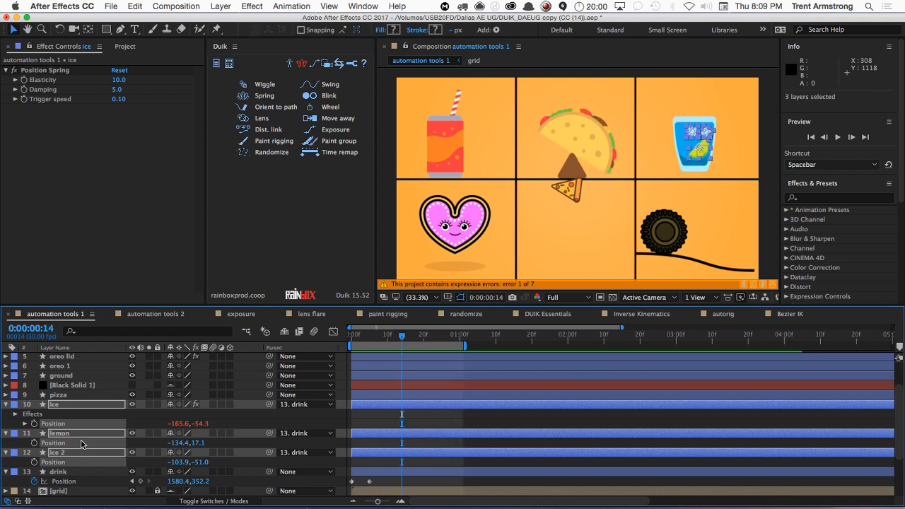
# Step: Apply Duik's Spring with the Simulated – Heavy computing option to the lemon's Position and separately to ice 2's Position
pyautogui.click(100, 415)
pyautogui.click(92, 439)
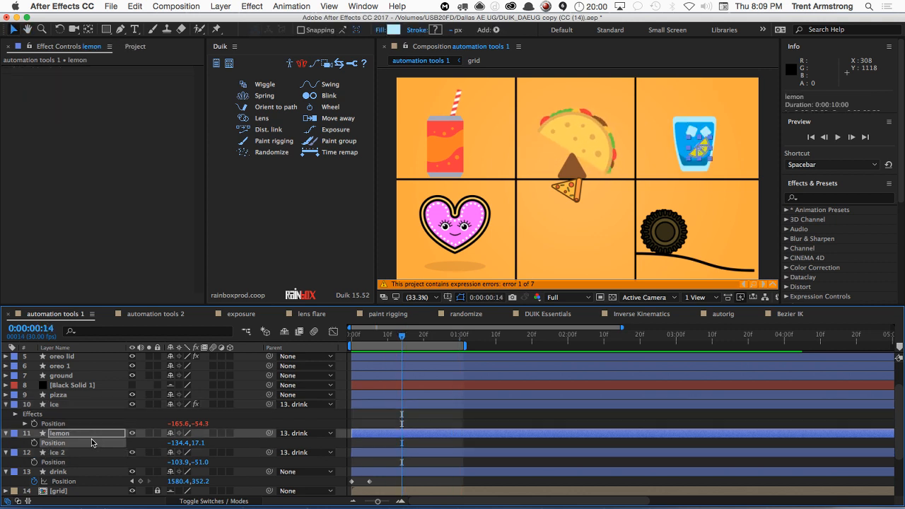
pyautogui.click(261, 96)
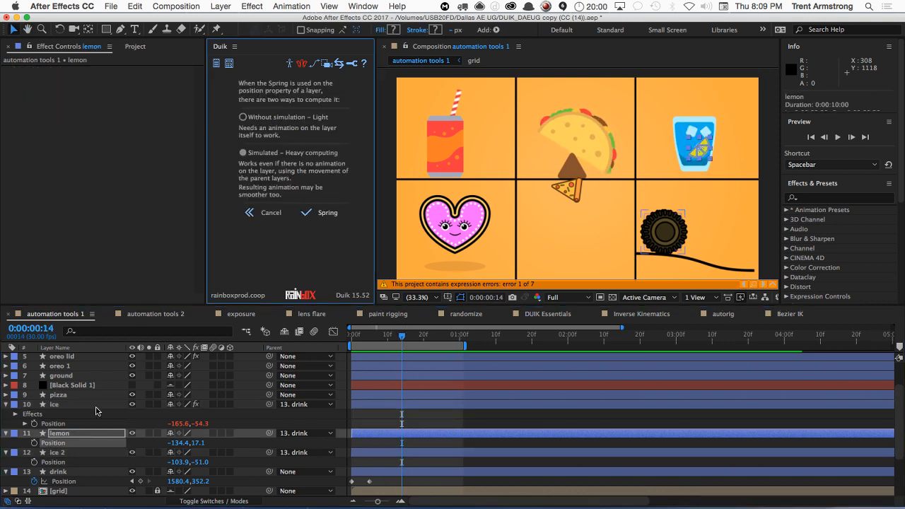
pyautogui.click(312, 211)
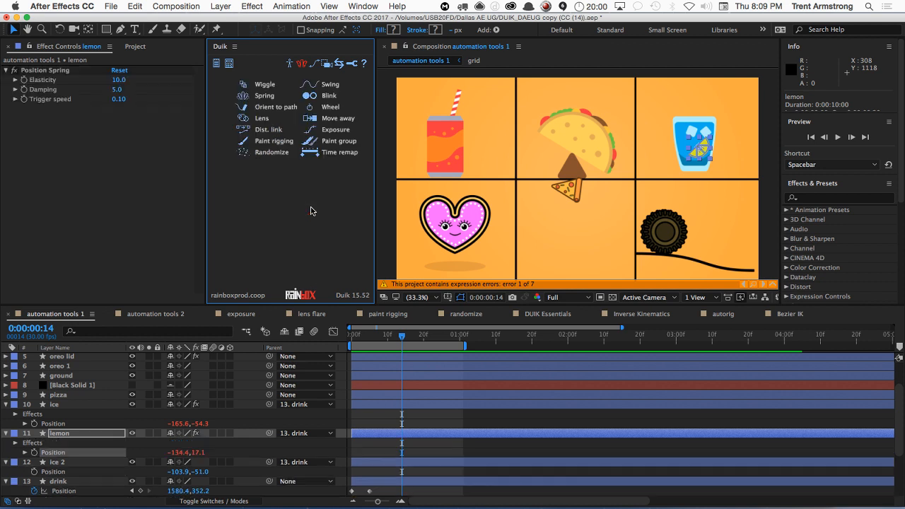
pyautogui.click(81, 471)
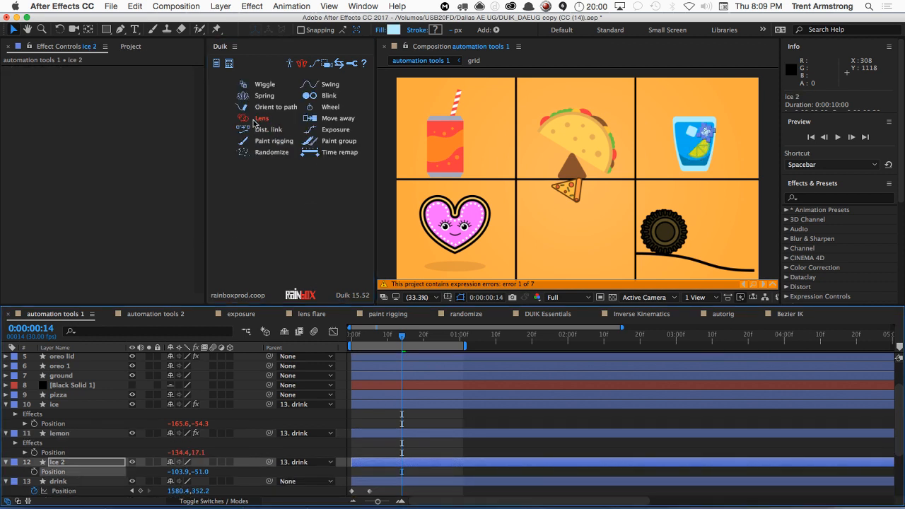
pyautogui.click(262, 96)
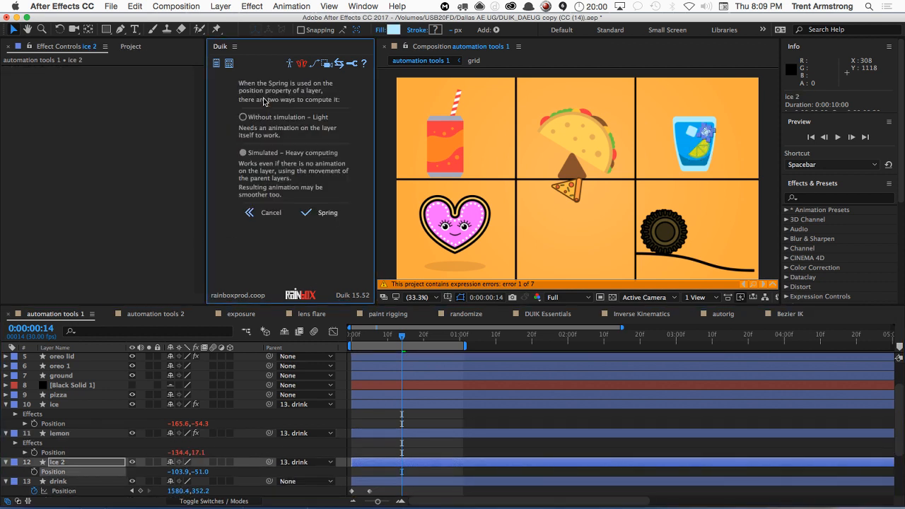
pyautogui.click(304, 212)
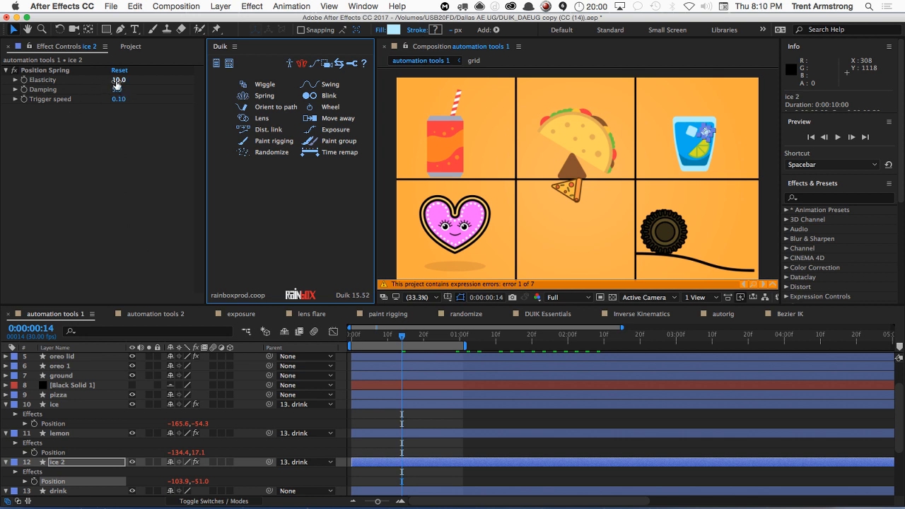
# Step: Set ice 2's Position Spring to Elasticity 2 and Damping 9, and preview the motion
pyautogui.click(118, 82)
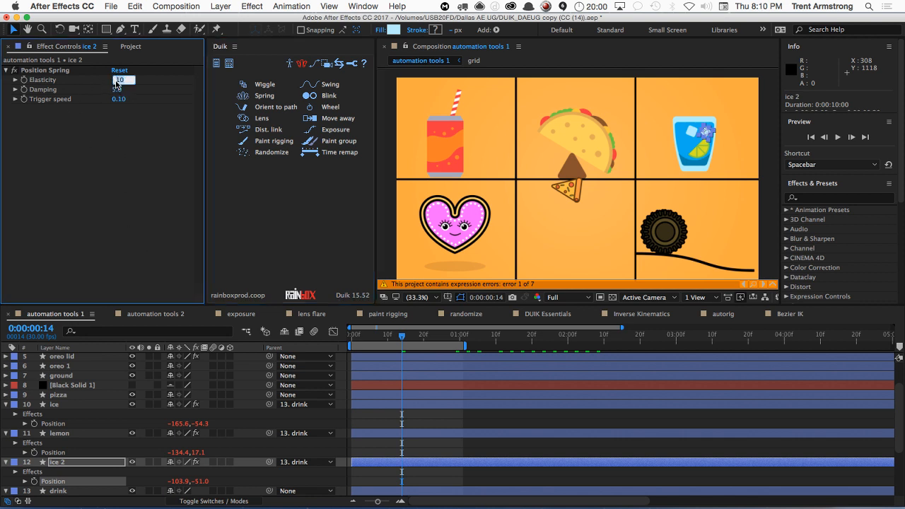
pyautogui.write('2')
pyautogui.press('Tab')
pyautogui.write('9')
pyautogui.press('Return')
pyautogui.press('space')
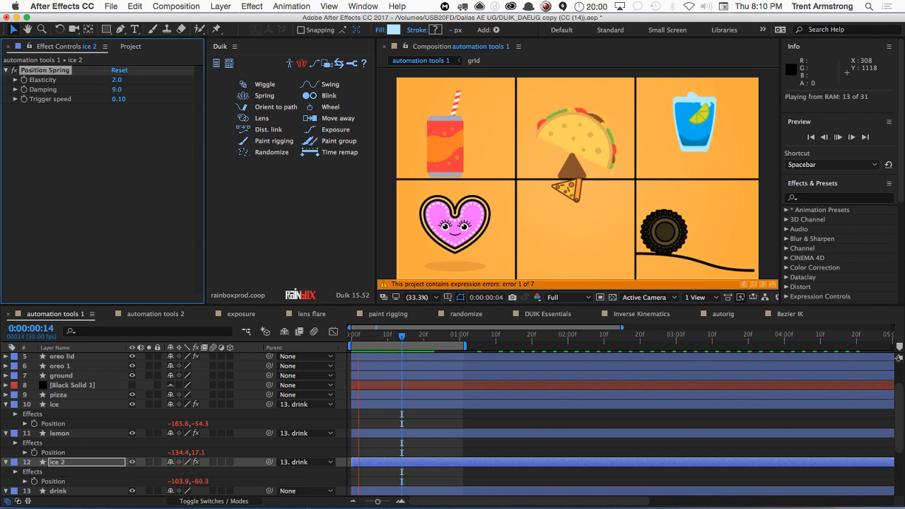
pyautogui.press('space')
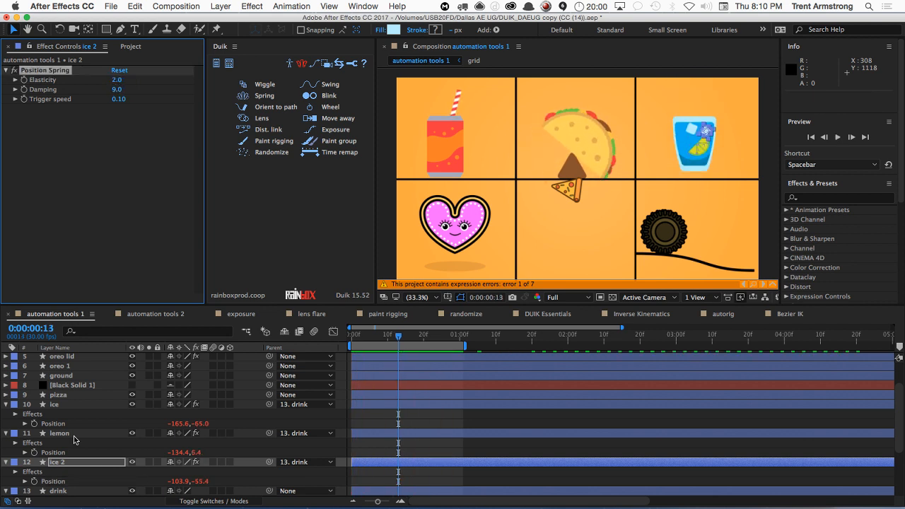
# Step: Set the lemon layer's Position Spring Elasticity to 2 and raise its Damping
pyautogui.click(79, 430)
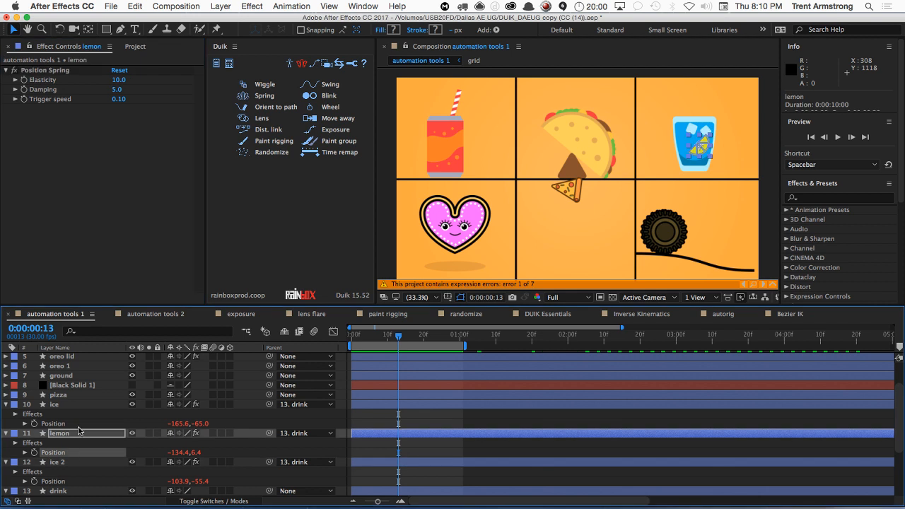
pyautogui.click(117, 79)
pyautogui.write('2')
pyautogui.press('Return')
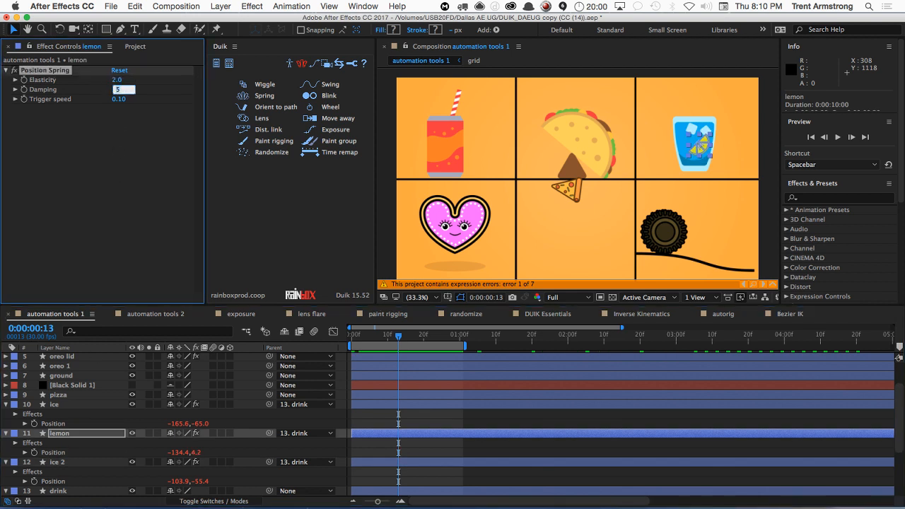
# Step: Set the ice layer's Position Spring to Elasticity 2 and Damping 9, and preview the drink's drop with all three springs
pyautogui.click(92, 424)
pyautogui.click(122, 80)
pyautogui.click(123, 80)
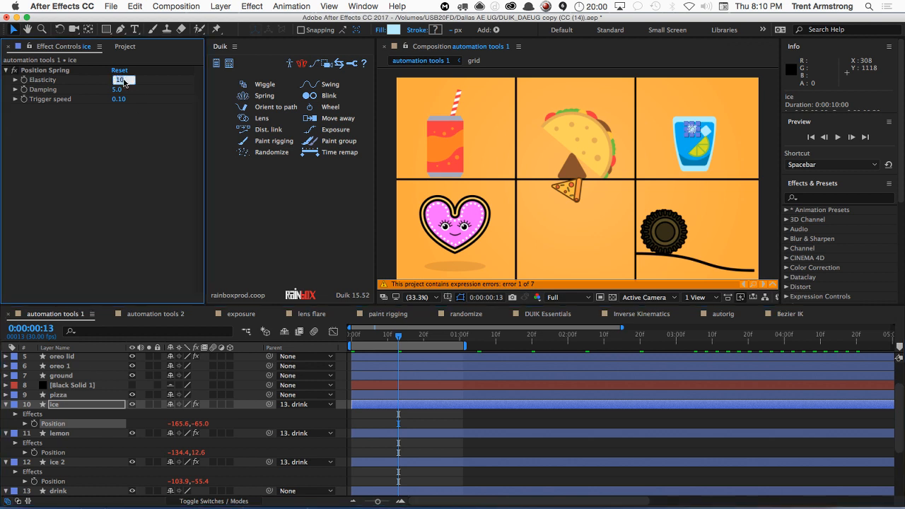
pyautogui.write('2')
pyautogui.press('Tab')
pyautogui.press('Return')
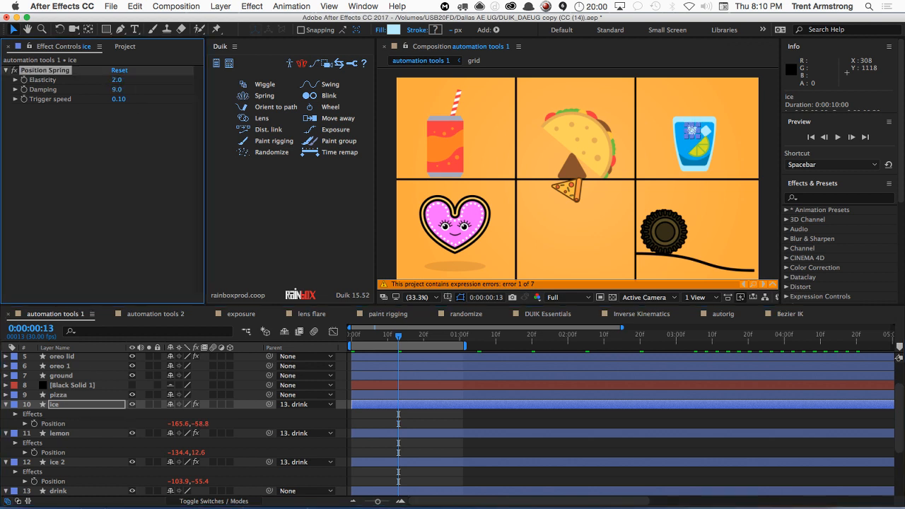
pyautogui.click(118, 80)
pyautogui.press('space')
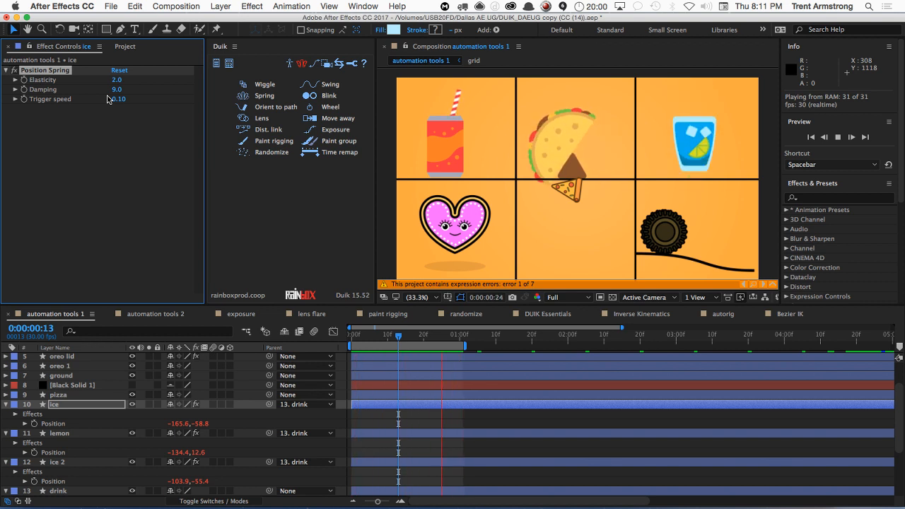
pyautogui.press('space')
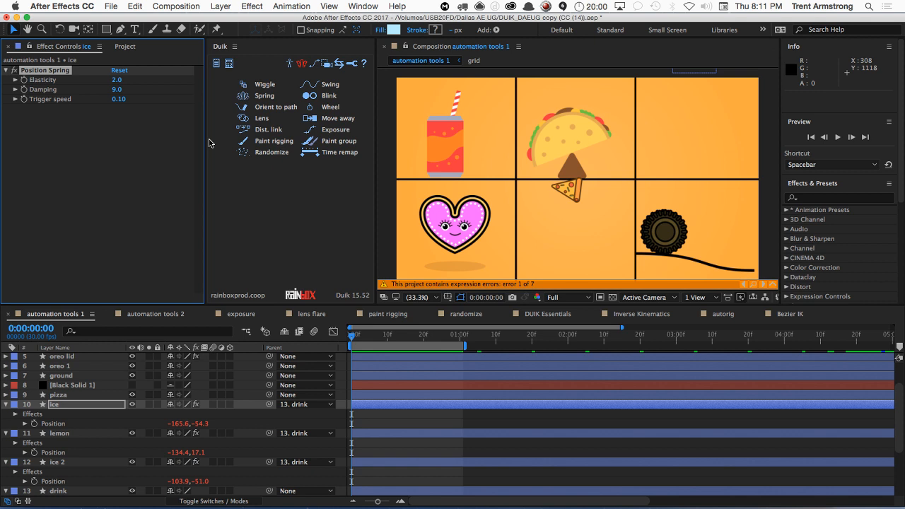
pyautogui.press('space')
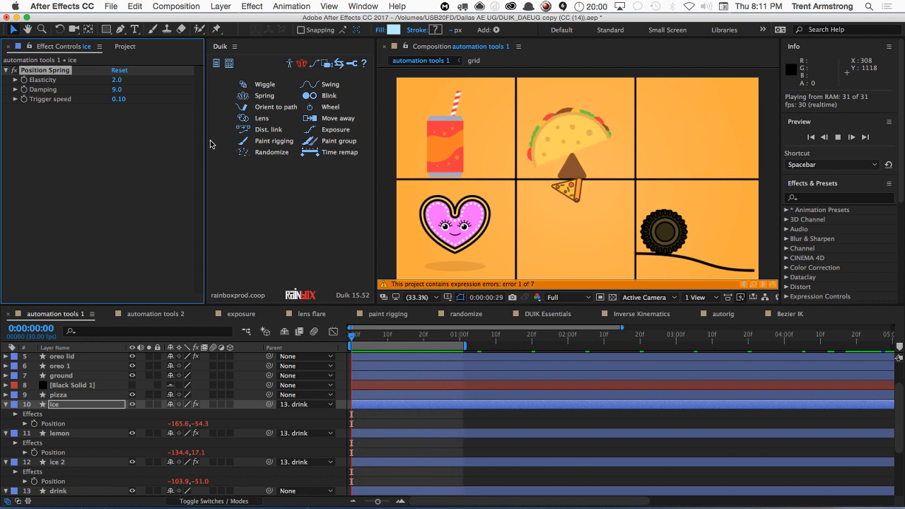
pyautogui.press('space')
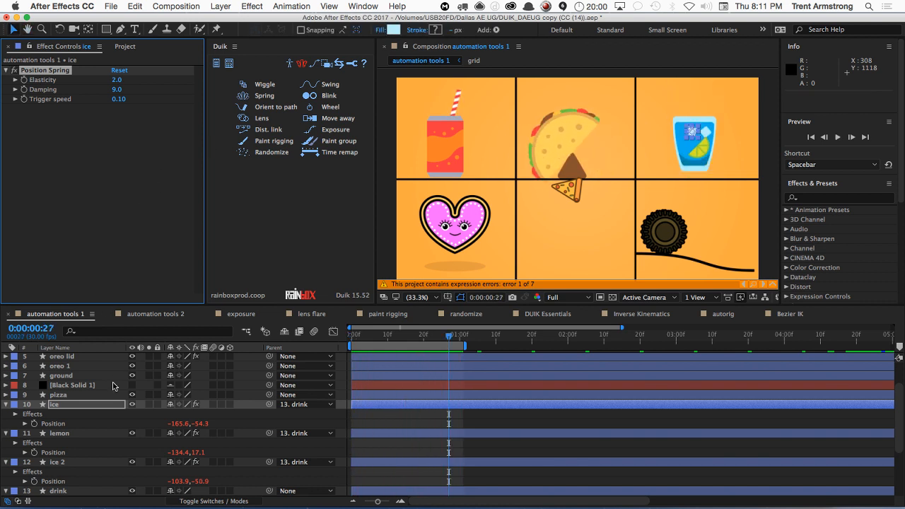
# Step: Collapse the revealed properties of the ice, lemon and ice 2 layers in the timeline
pyautogui.click(6, 405)
pyautogui.click(6, 414)
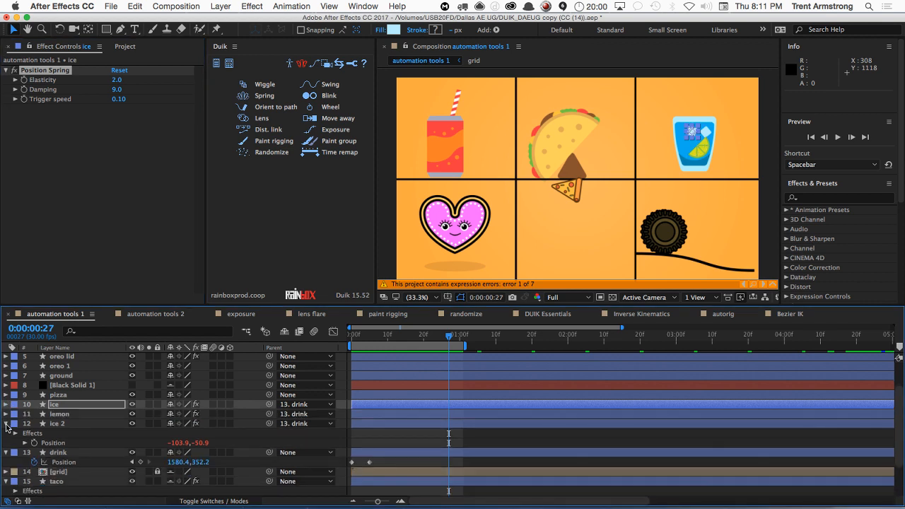
pyautogui.click(5, 424)
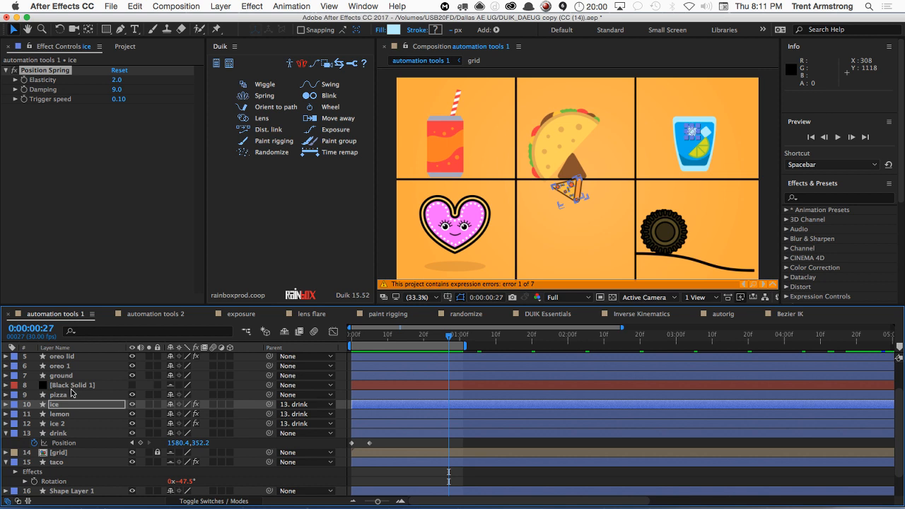
pyautogui.scroll(-3, 74, 390)
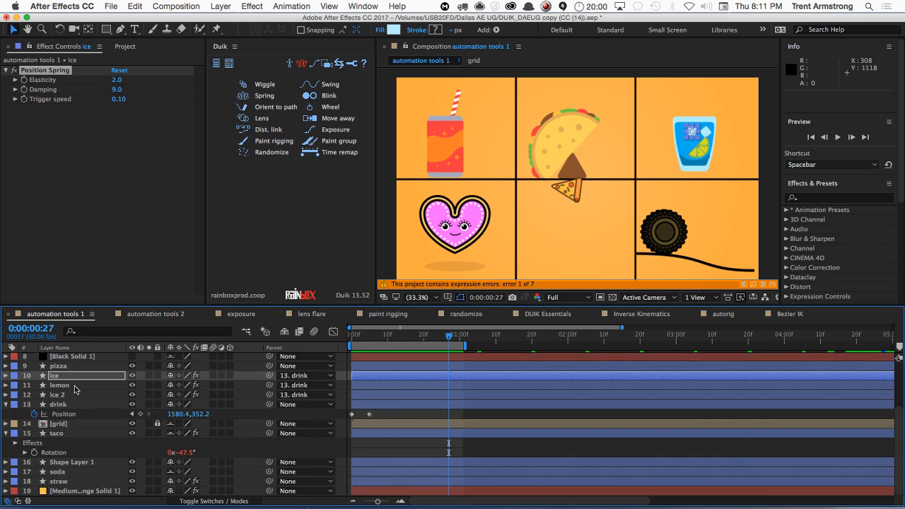
# Step: Select the open eyes layer and frame the heart cookie at 100% magnification in the composition
pyautogui.click(452, 244)
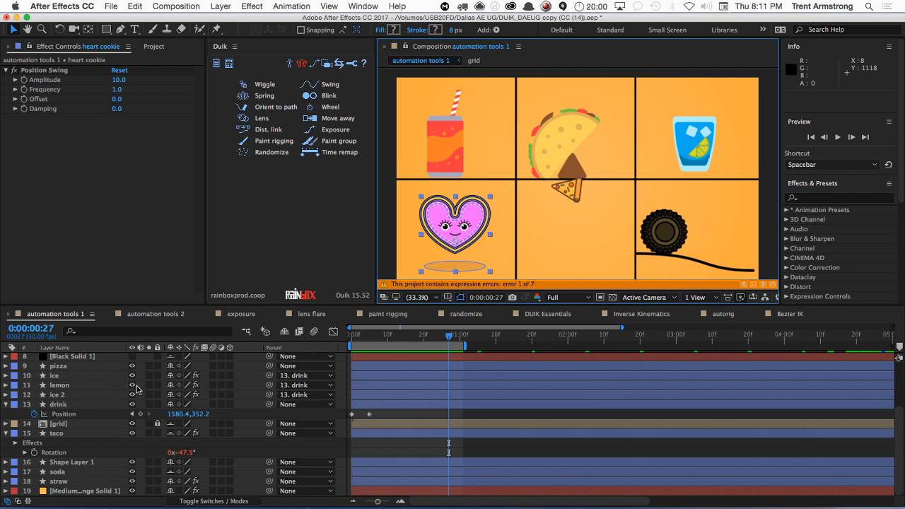
pyautogui.scroll(3, 104, 395)
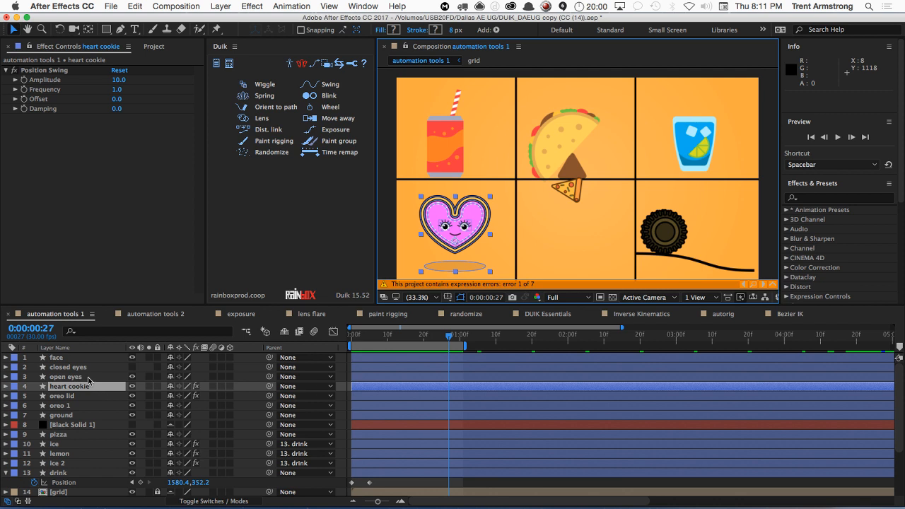
pyautogui.click(88, 378)
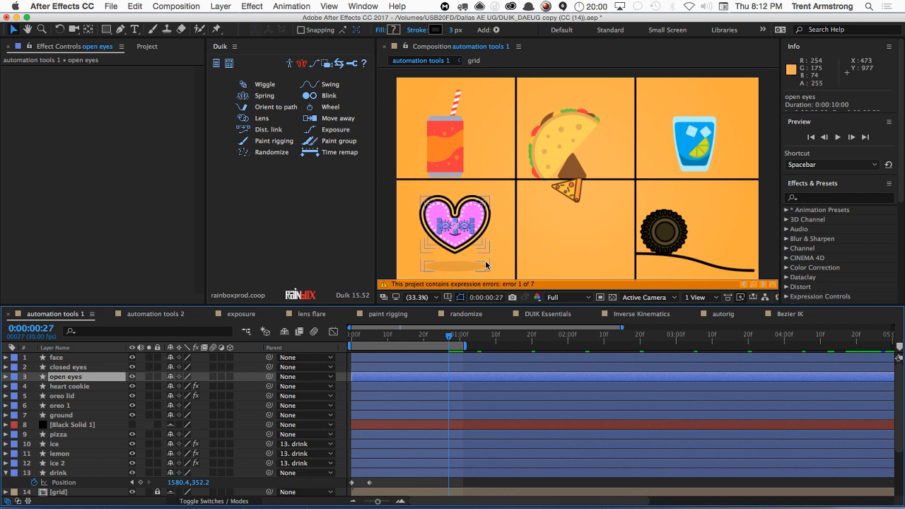
pyautogui.press('.')
pyautogui.press('.')
pyautogui.press('space')
pyautogui.moveTo(451, 249); pyautogui.dragTo(759, 111)
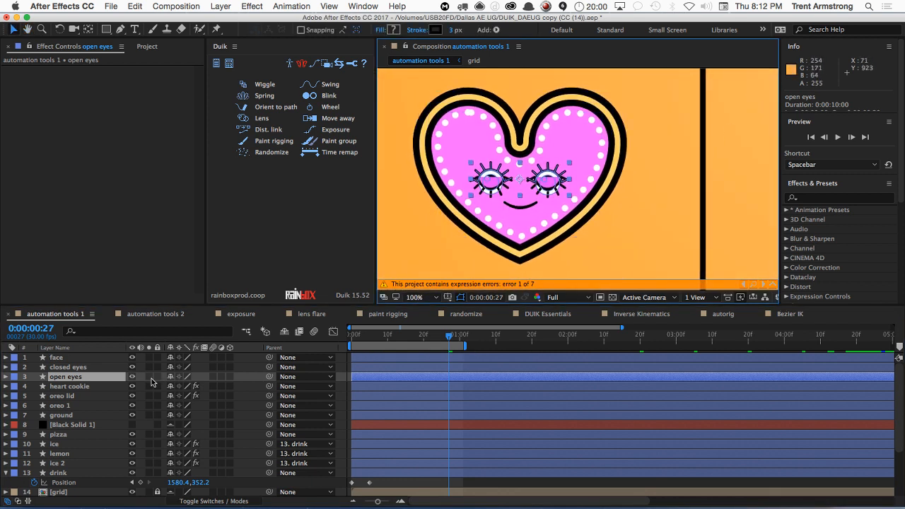
# Step: Delete the Position Swing effect from the heart cookie layer and clear the leftover Duik swing expression on its Position
pyautogui.click(109, 386)
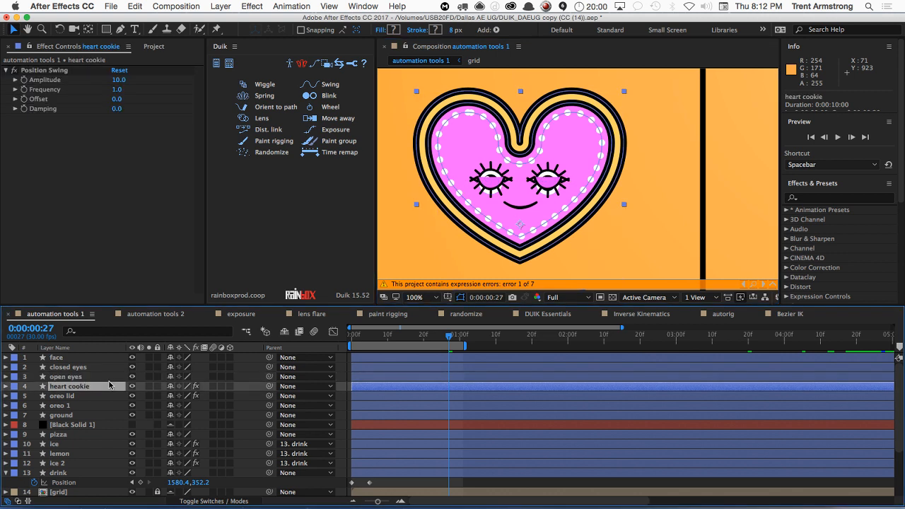
pyautogui.press('e')
pyautogui.press('e')
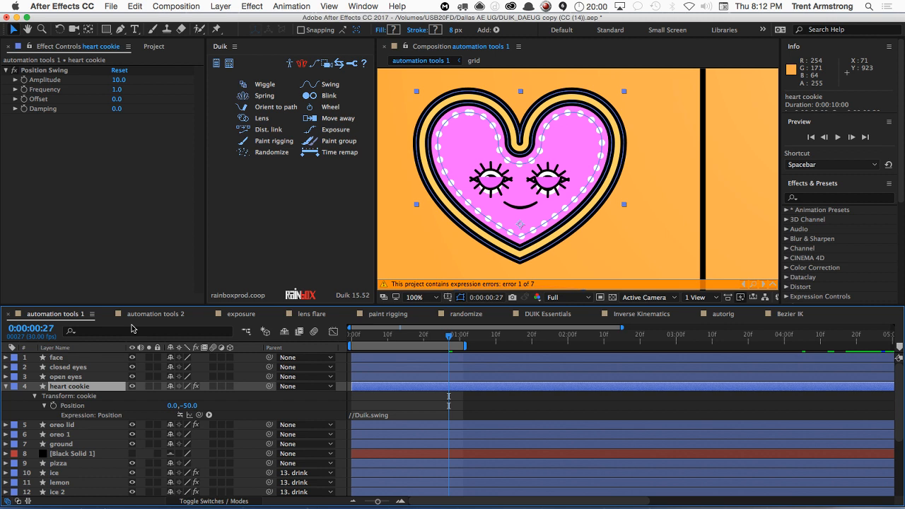
pyautogui.press('super+z')
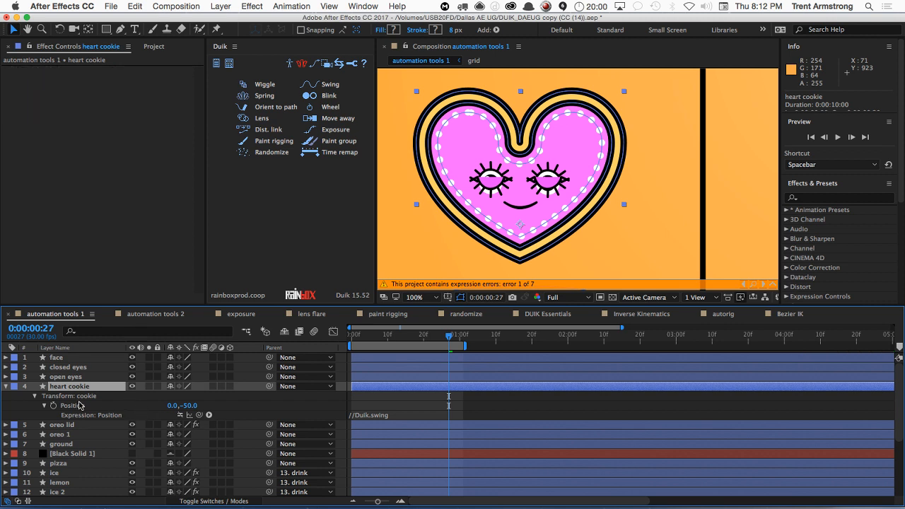
pyautogui.click(363, 416)
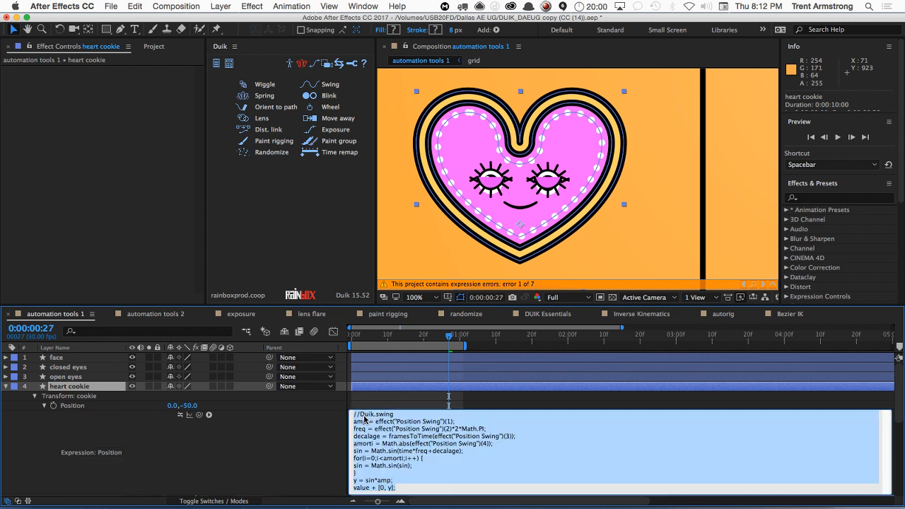
pyautogui.press('BackSpace')
pyautogui.press('KP_Enter')
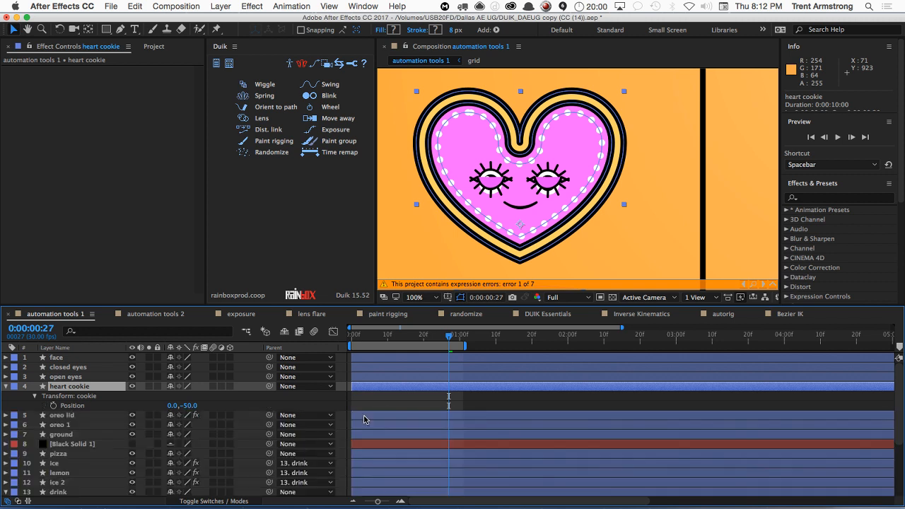
# Step: Reveal the closed eyes layer's Opacity expression and remove it
pyautogui.click(69, 377)
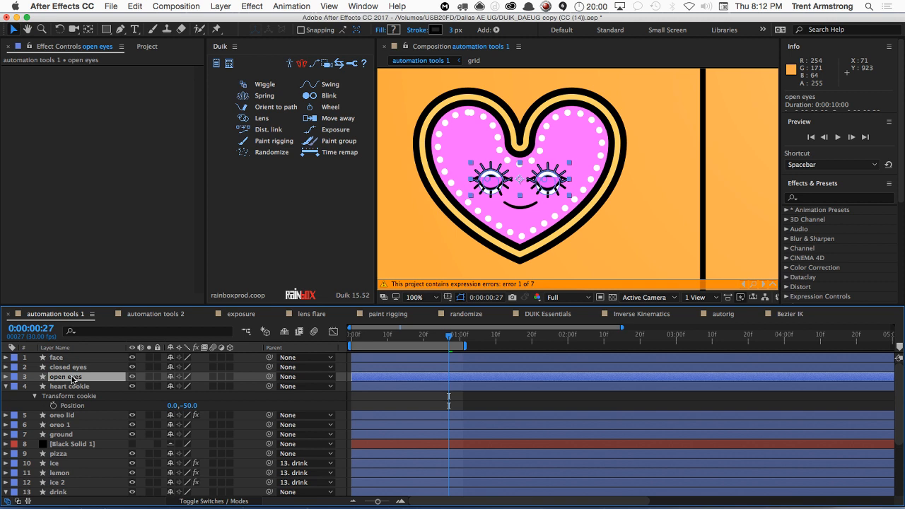
pyautogui.click(74, 367)
pyautogui.press('e')
pyautogui.press('e')
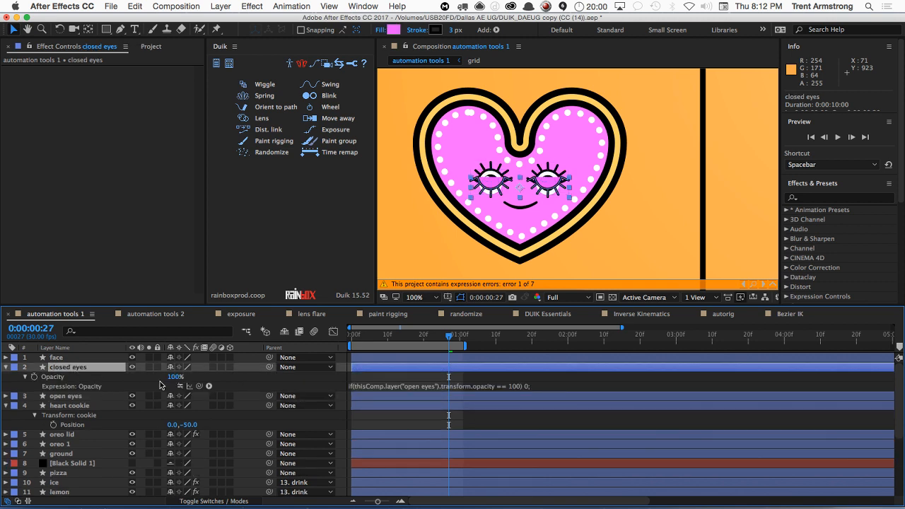
pyautogui.keyDown('alt'); pyautogui.click(34, 377); pyautogui.keyUp('alt')
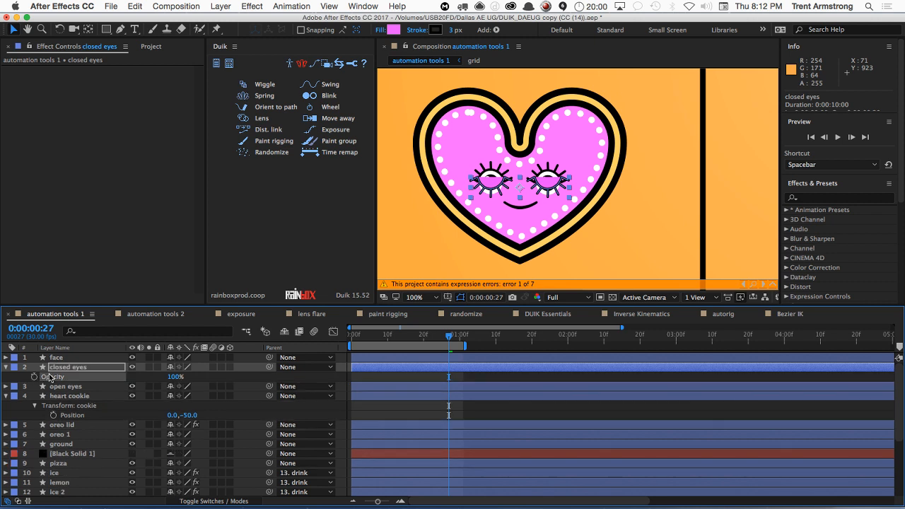
# Step: Toggle the visibility of the closed eyes and open eyes layers in turn to compare the two eye states
pyautogui.click(61, 386)
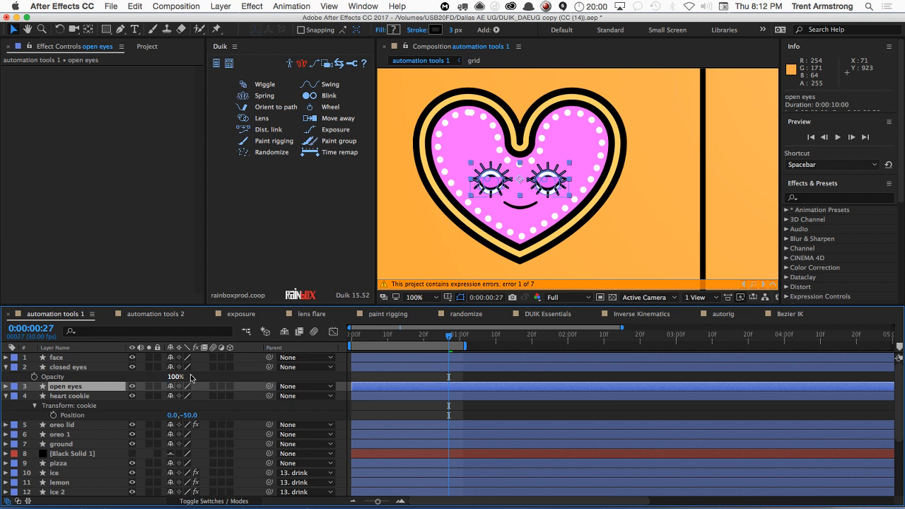
pyautogui.click(133, 368)
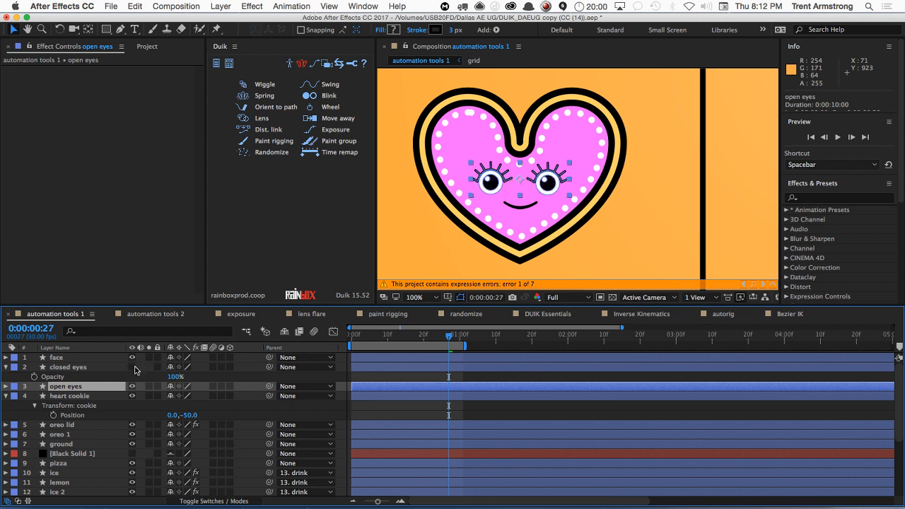
pyautogui.click(133, 368)
pyautogui.click(131, 386)
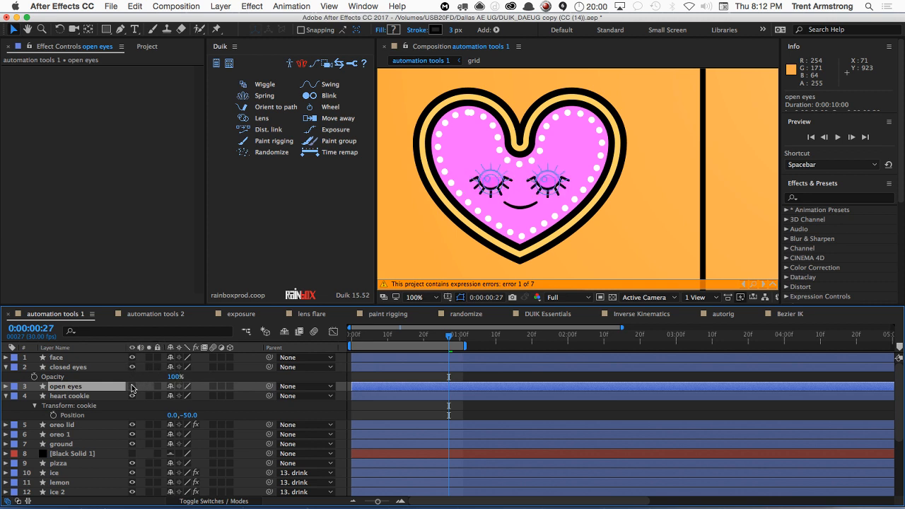
pyautogui.click(131, 386)
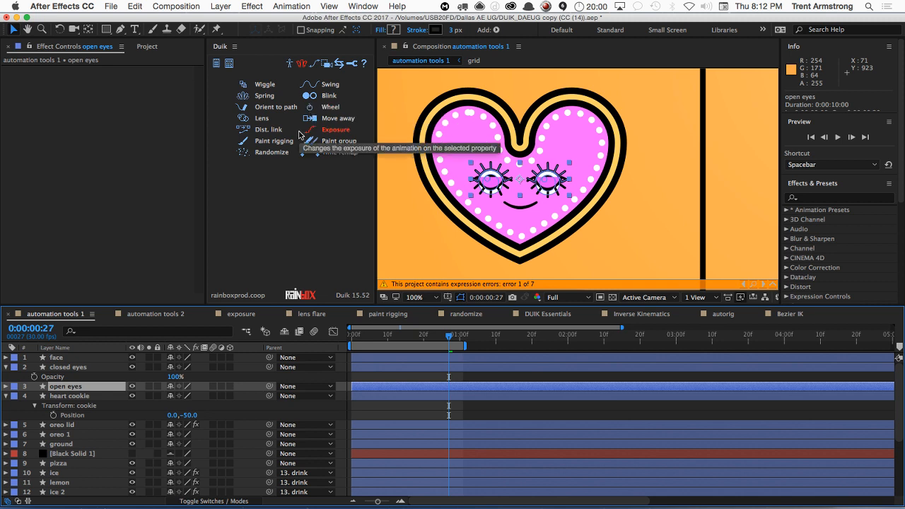
pyautogui.click(51, 369)
pyautogui.press('t')
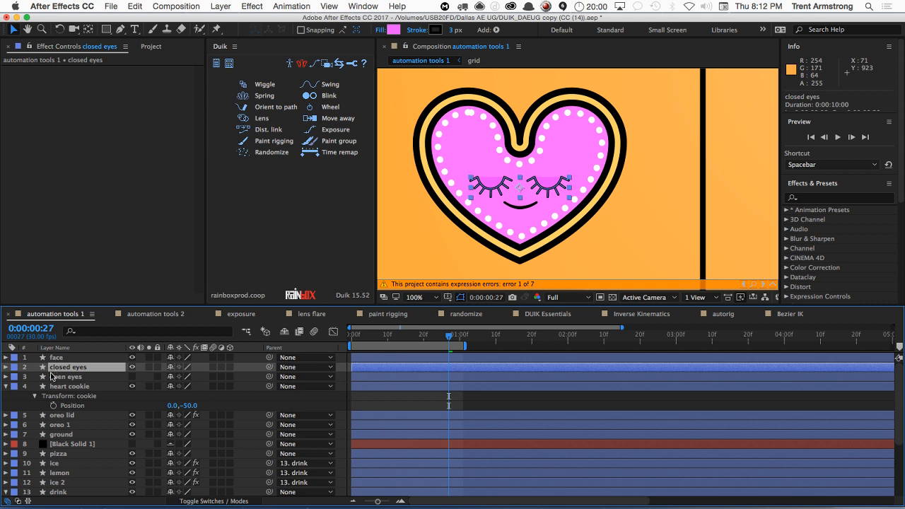
pyautogui.press('super+z')
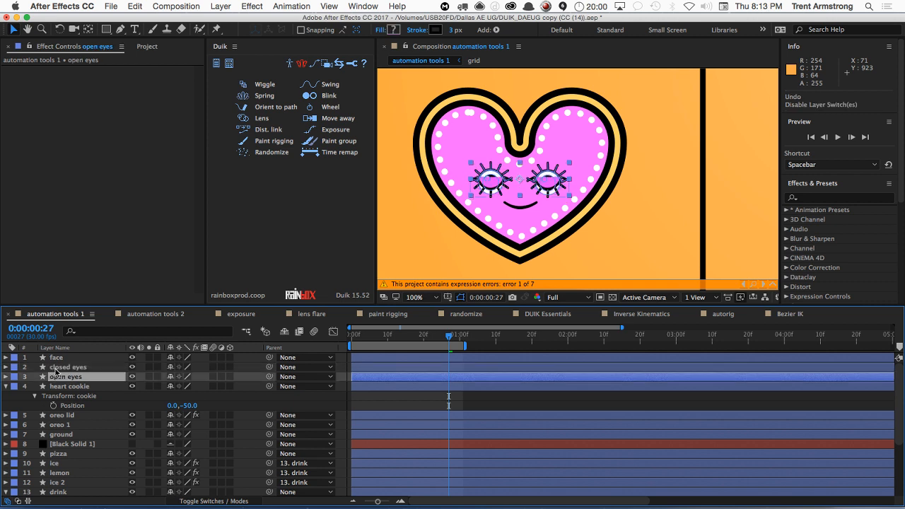
pyautogui.click(55, 368)
pyautogui.press('super+z')
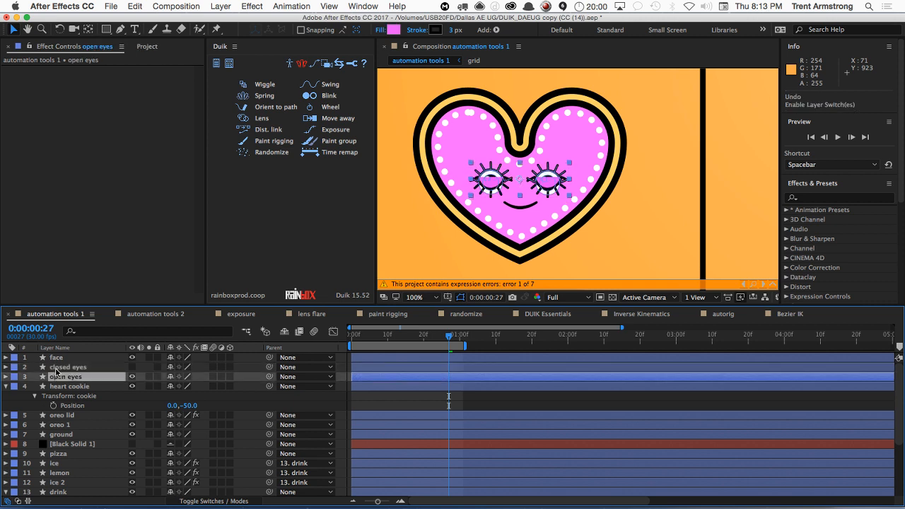
pyautogui.click(55, 369)
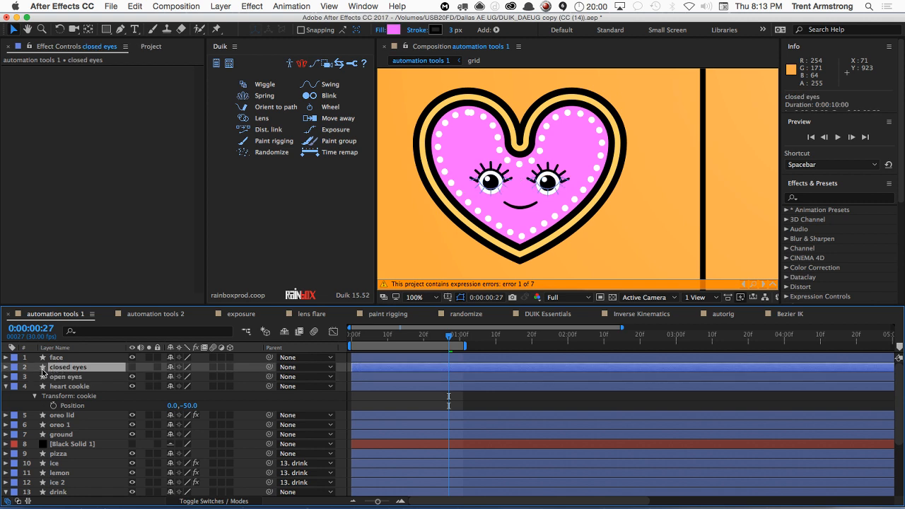
pyautogui.press('super+z')
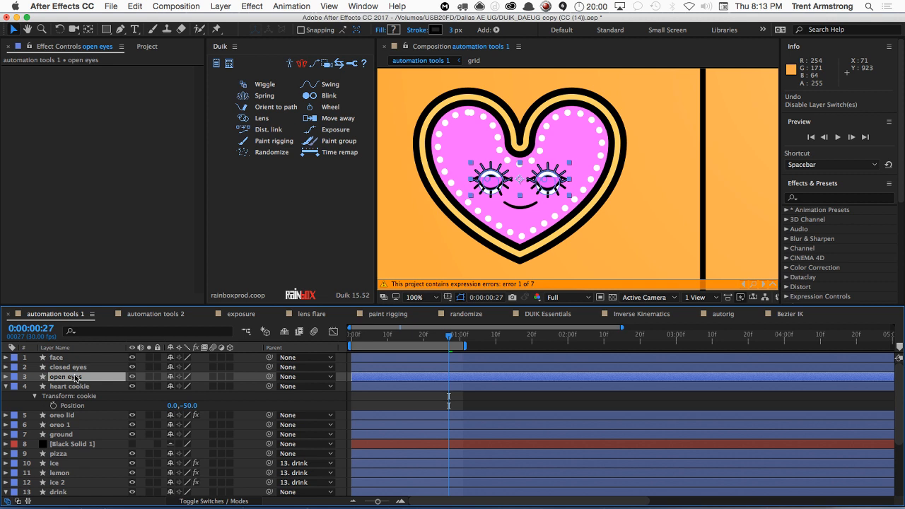
pyautogui.click(73, 368)
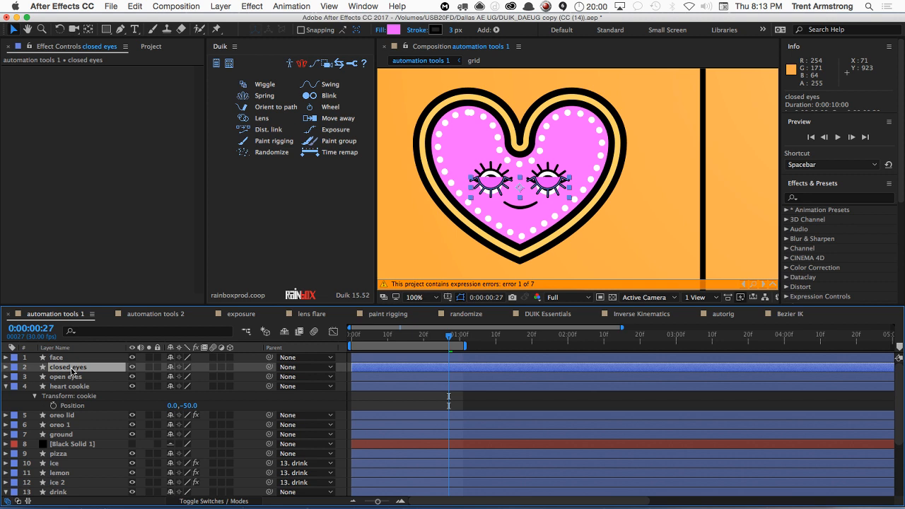
pyautogui.click(6, 367)
pyautogui.click(6, 366)
# Step: Hide the closed eyes layer and apply Duik's Blink to the open eyes layer's Opacity
pyautogui.click(85, 377)
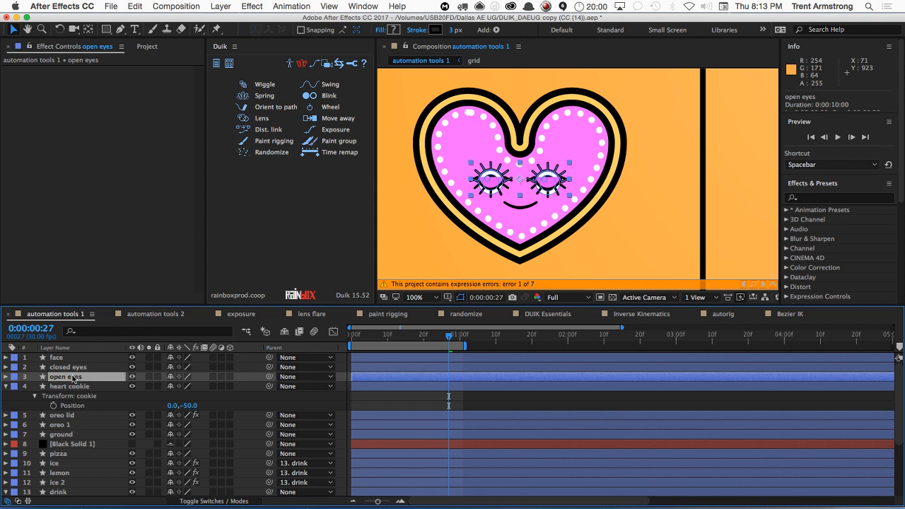
pyautogui.click(132, 367)
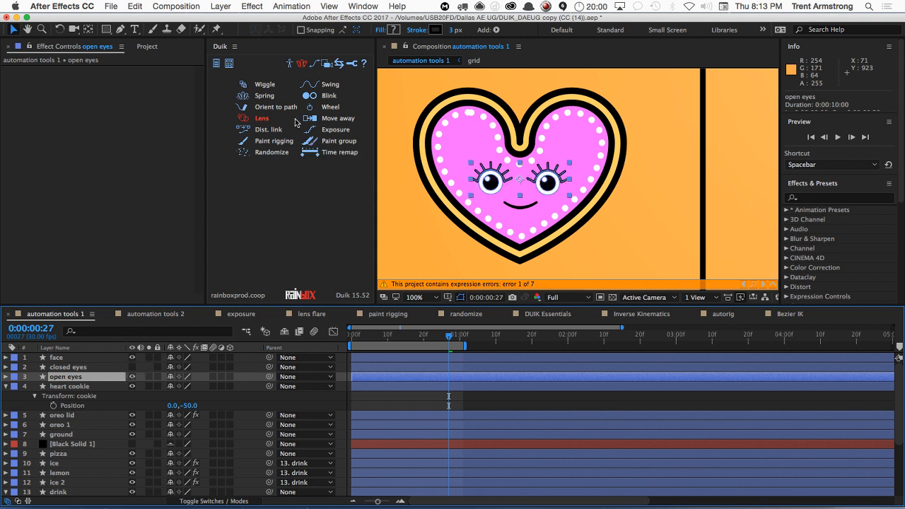
pyautogui.click(312, 97)
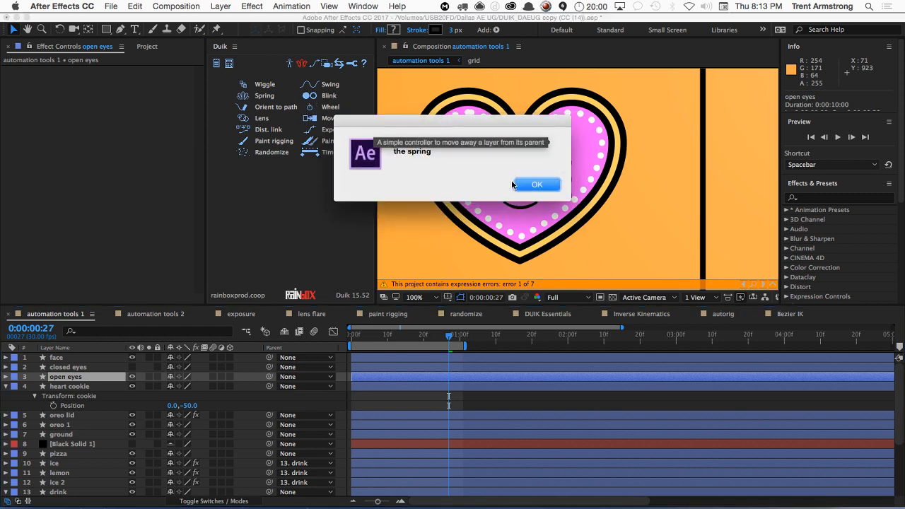
pyautogui.click(541, 190)
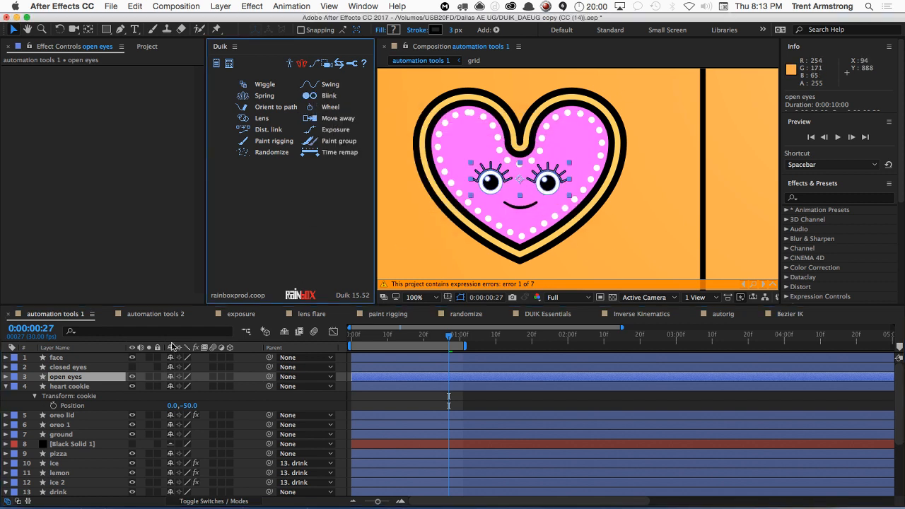
pyautogui.press('t')
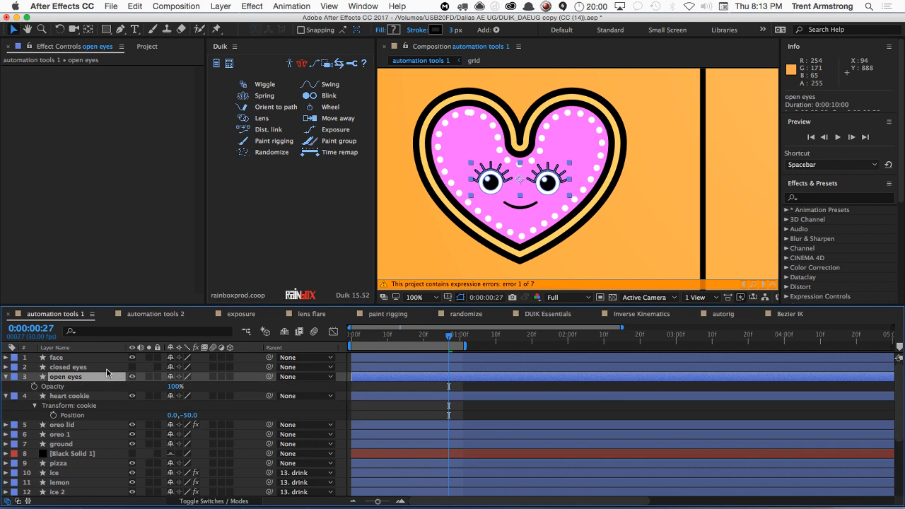
pyautogui.click(319, 99)
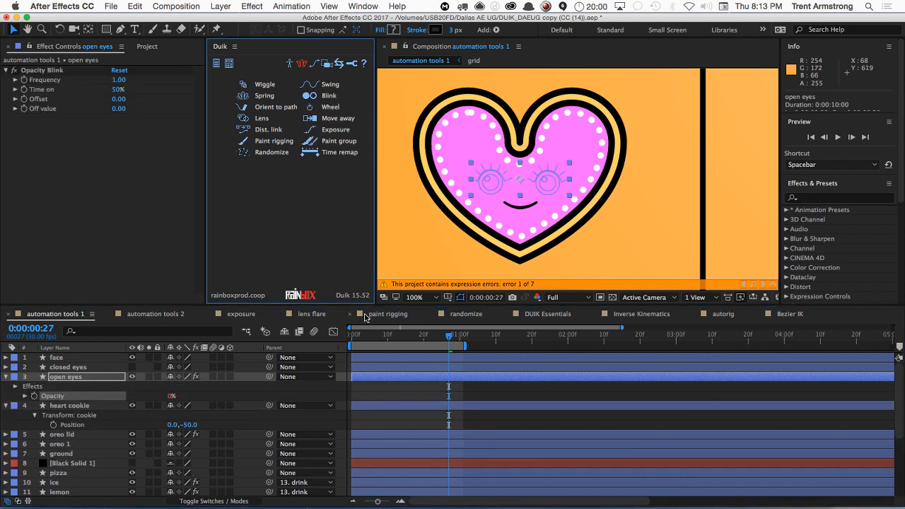
# Step: Preview the open eyes' blink from the first frame, and step frame by frame to 0:00:00:16 to examine the opacity switch
pyautogui.press('Home')
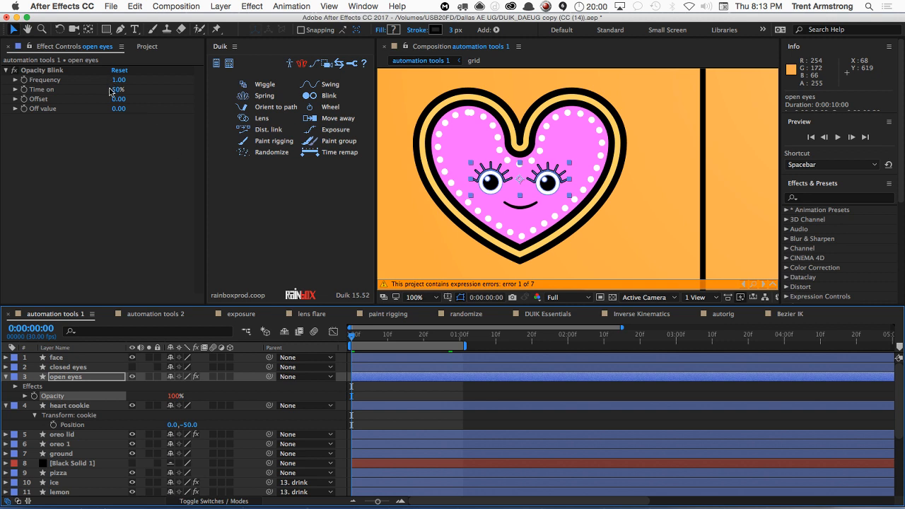
pyautogui.press('space')
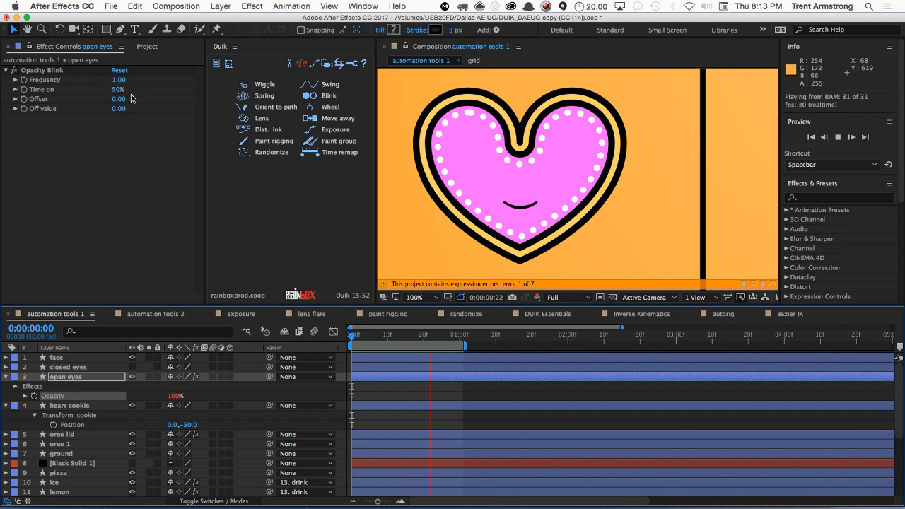
pyautogui.press('space')
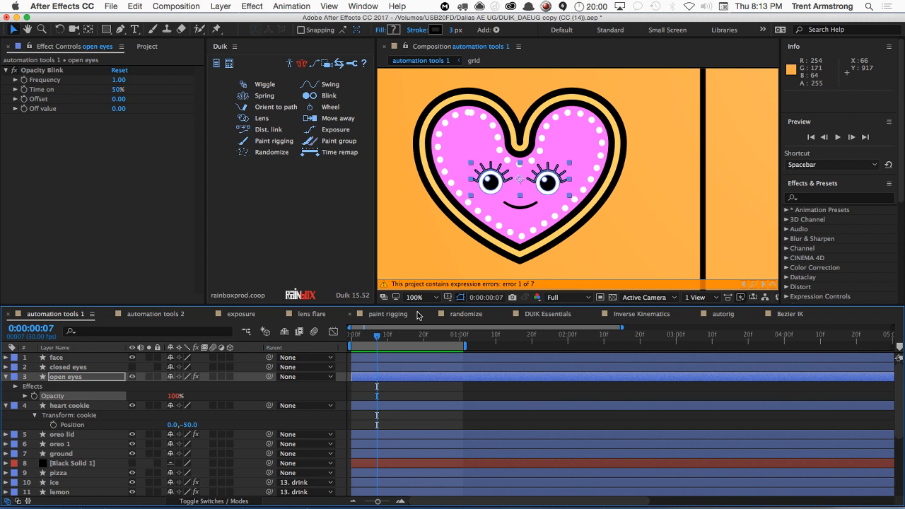
pyautogui.press('pagedown')
pyautogui.press('pagedown')
pyautogui.press('pagedown')
pyautogui.press('pagedown')
pyautogui.press('pagedown')
pyautogui.press('pagedown')
pyautogui.press('pagedown')
pyautogui.press('pagedown')
pyautogui.press('pagedown')
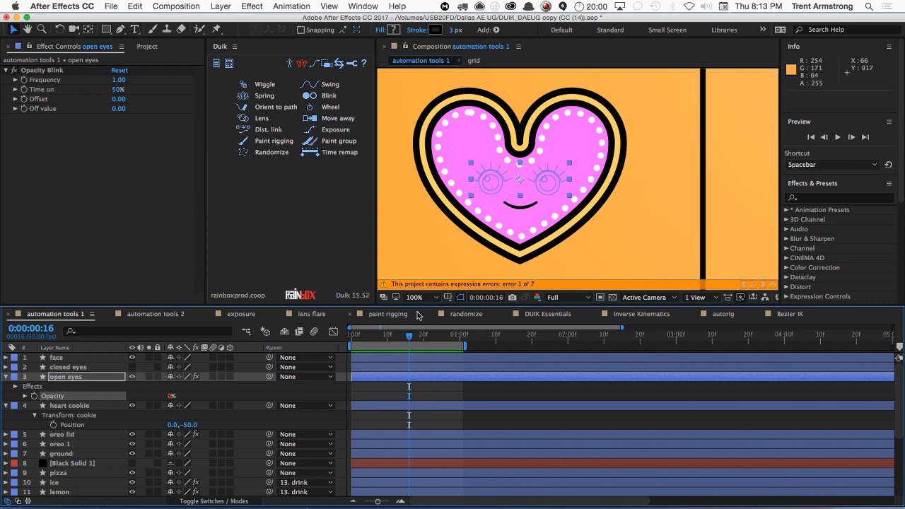
# Step: Step frame by frame from 0:00:00:16 to 0:00:01:00 to examine when the open eyes layer's blink switches its Opacity
pyautogui.press('pagedown')
pyautogui.press('pagedown')
pyautogui.press('pagedown')
pyautogui.press('pagedown')
pyautogui.press('pagedown')
pyautogui.press('pagedown')
pyautogui.press('pagedown')
pyautogui.press('pagedown')
pyautogui.press('pagedown')
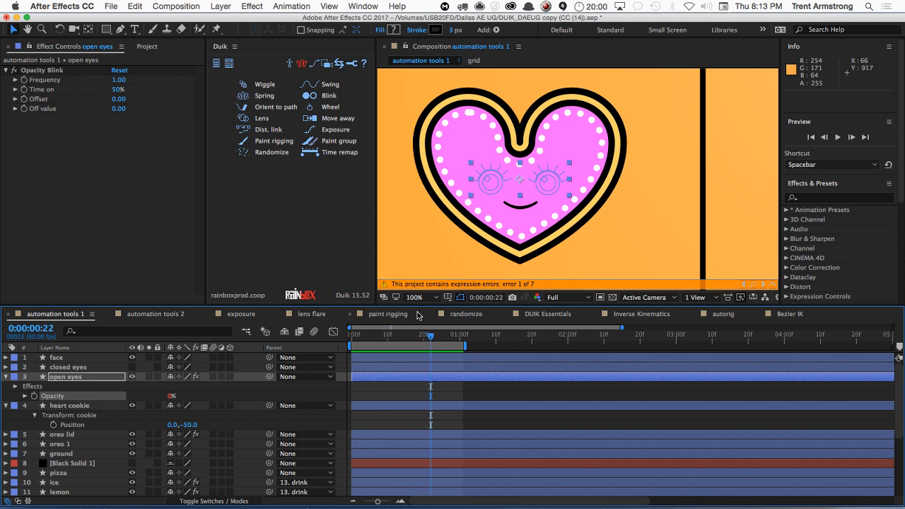
pyautogui.press('pagedown')
pyautogui.press('pagedown')
pyautogui.press('pagedown')
pyautogui.press('pagedown')
pyautogui.press('pagedown')
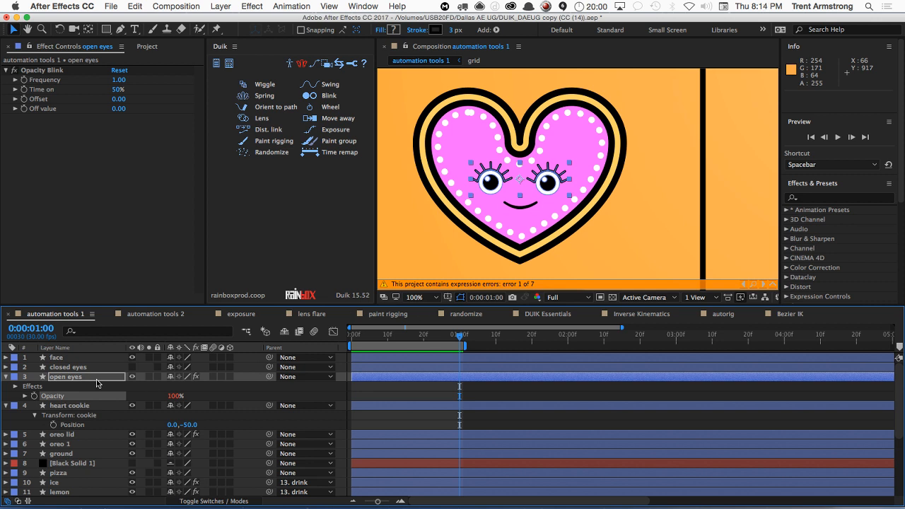
# Step: Add the expression 100-thisComp.layer("open eyes").transform.opacity to the closed eyes layer's Opacity, linking it to the open eyes layer's Opacity
pyautogui.click(71, 367)
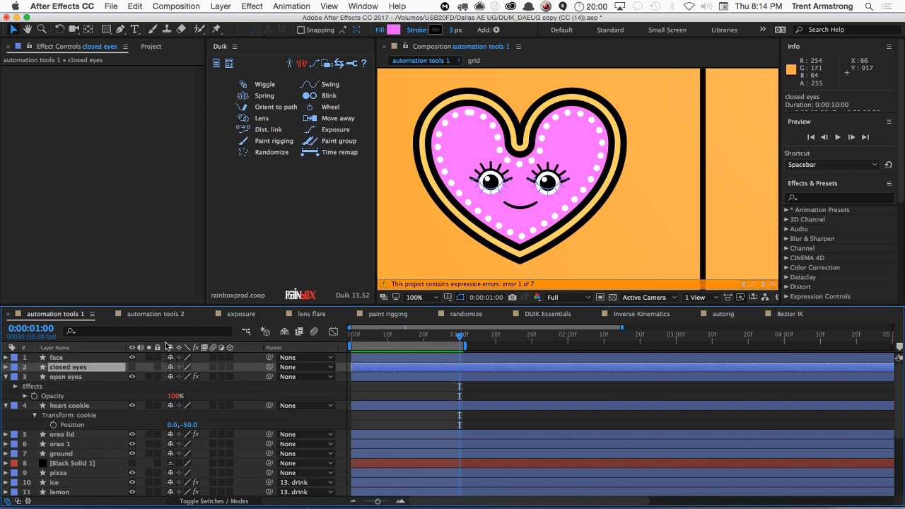
pyautogui.press('t')
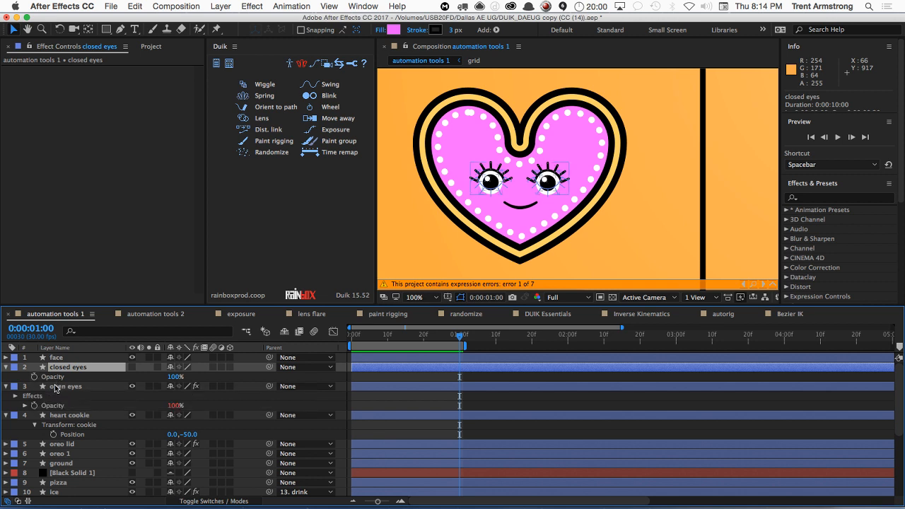
pyautogui.keyDown('alt'); pyautogui.click(34, 376); pyautogui.keyUp('alt')
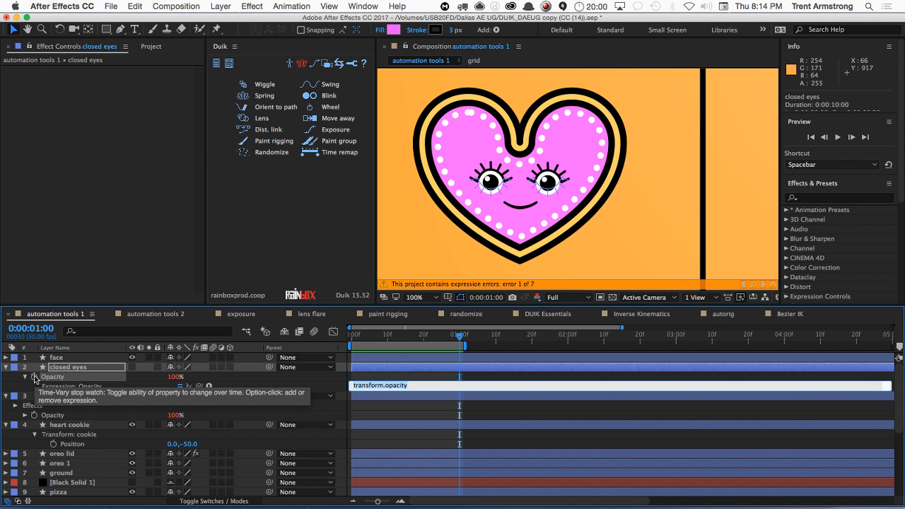
pyautogui.write('100-')
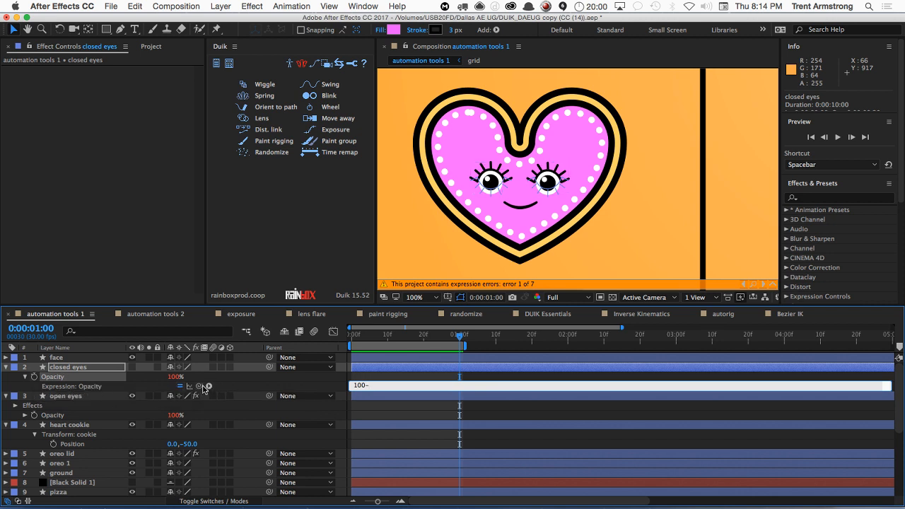
pyautogui.moveTo(201, 387); pyautogui.dragTo(134, 415)
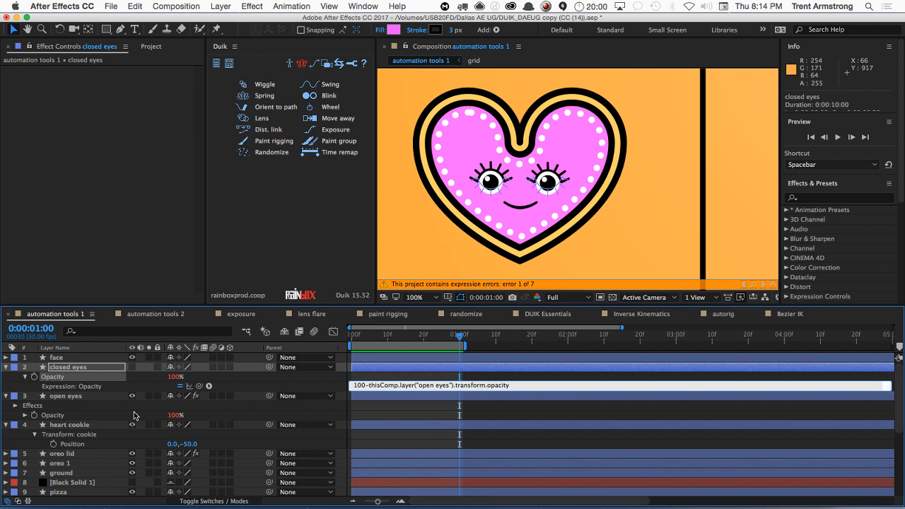
pyautogui.press('KP_Enter')
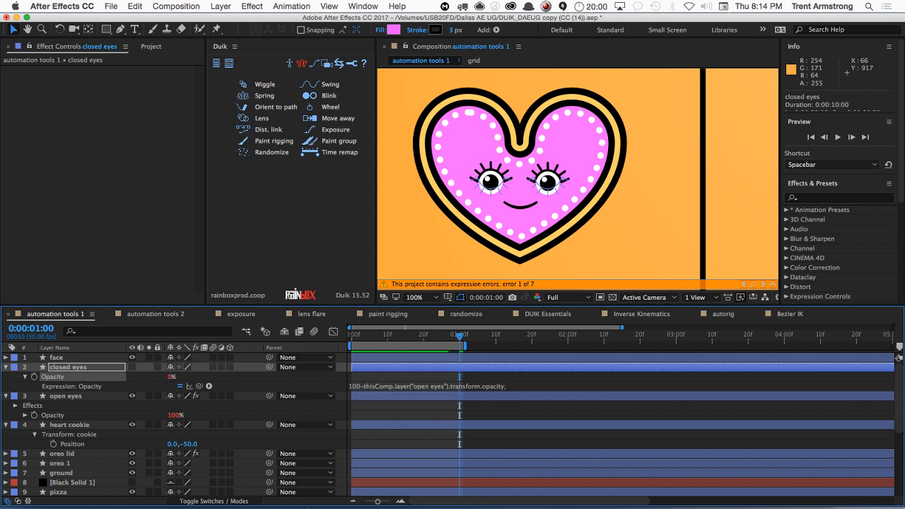
# Step: Show the closed eyes layer and preview the alternating blink over a work area extended to about 3 seconds
pyautogui.press('space')
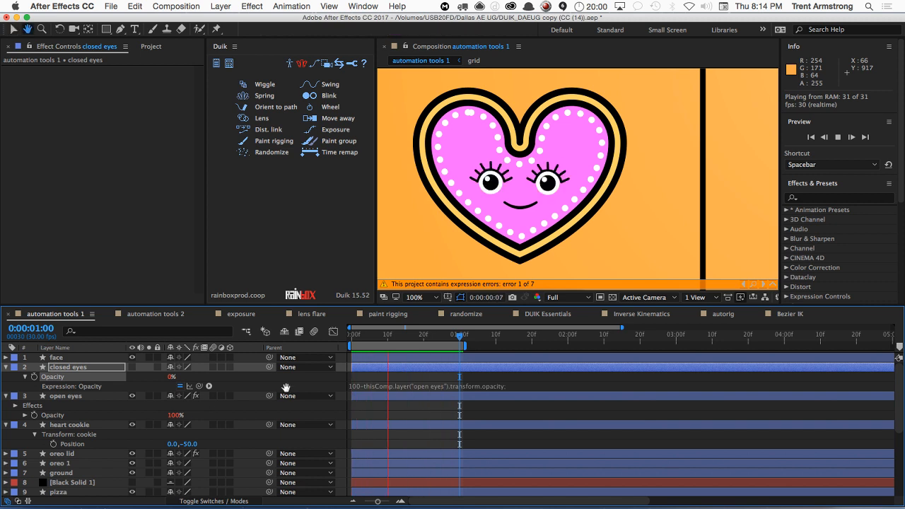
pyautogui.press('space')
pyautogui.click(132, 366)
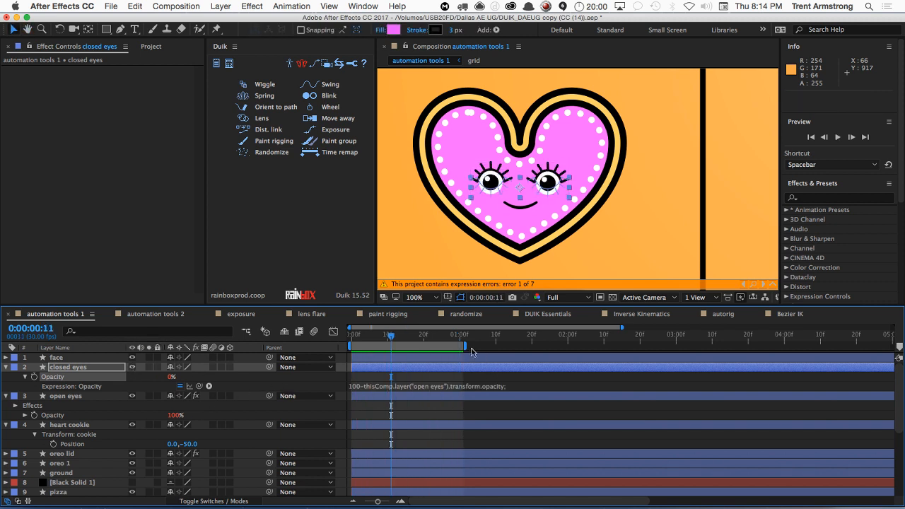
pyautogui.moveTo(466, 346); pyautogui.dragTo(675, 350)
pyautogui.press('space')
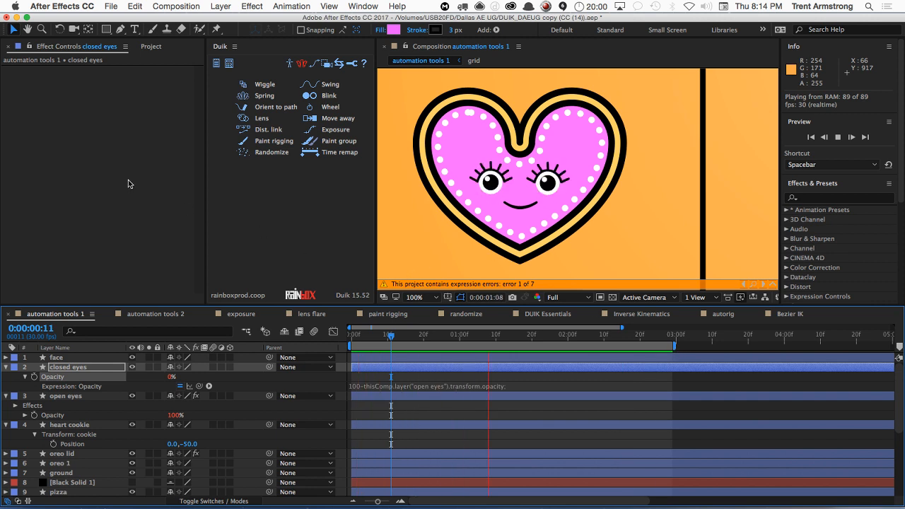
pyautogui.press('space')
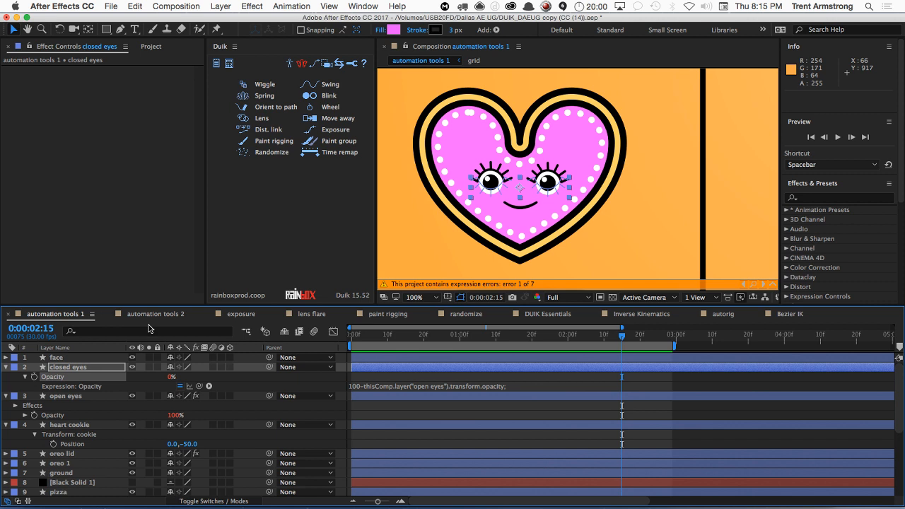
# Step: Bring the whole grid into view, select the pizza layer, and look up the Auto-Orient option among its transform commands
pyautogui.scroll(-4, 440, 241)
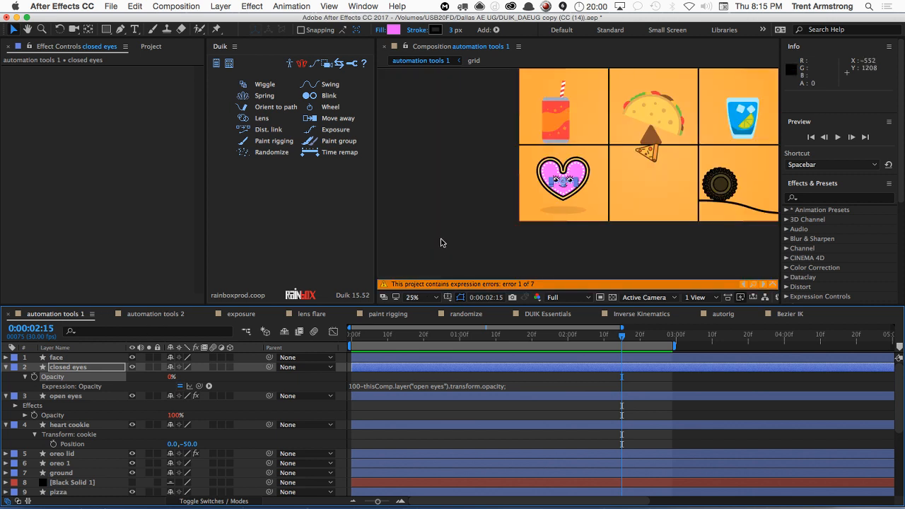
pyautogui.press('h')
pyautogui.moveTo(646, 169); pyautogui.dragTo(563, 190)
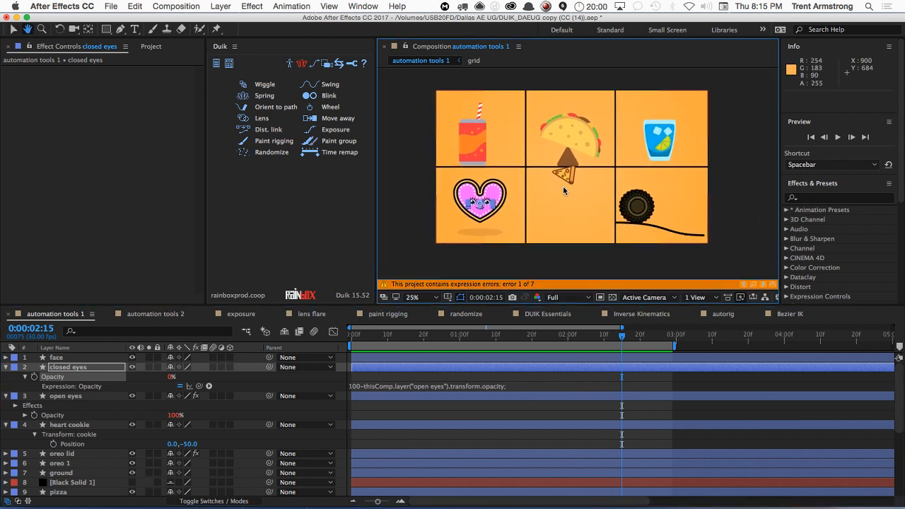
pyautogui.press('v')
pyautogui.click(622, 205)
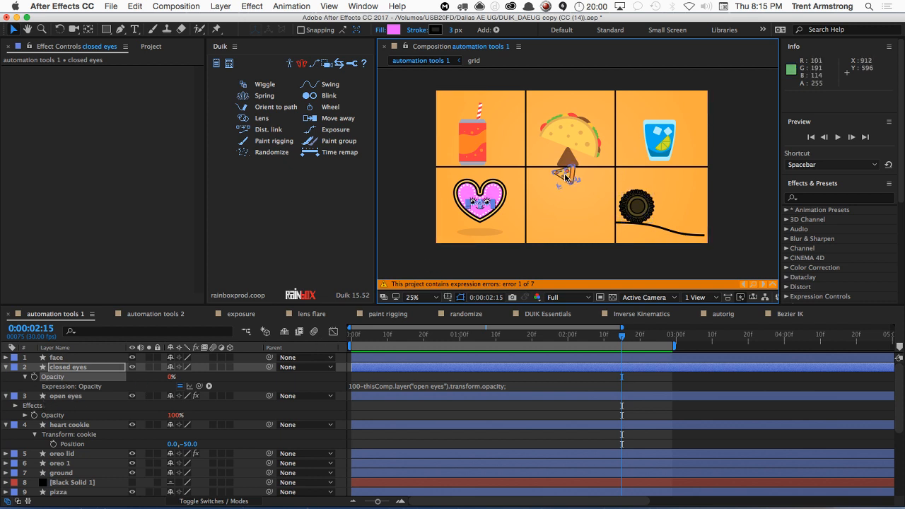
pyautogui.click(565, 177)
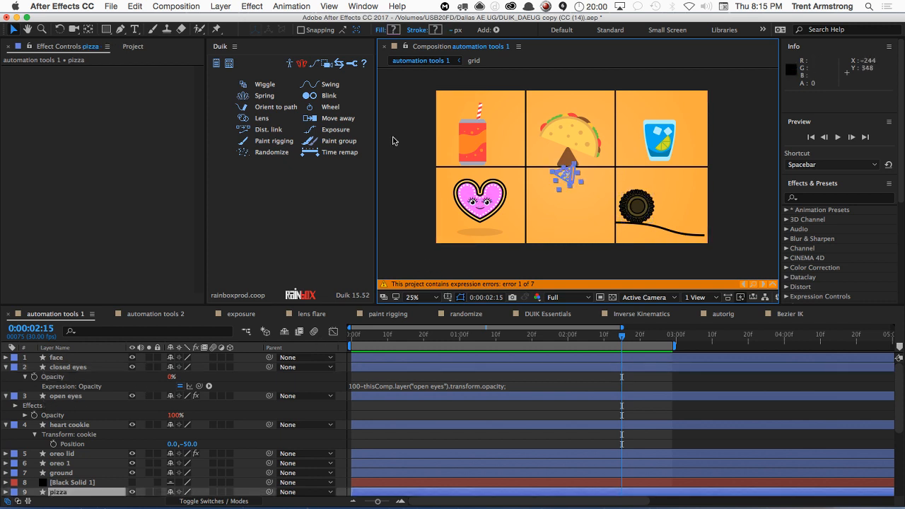
pyautogui.click(220, 6)
pyautogui.moveTo(241, 130)
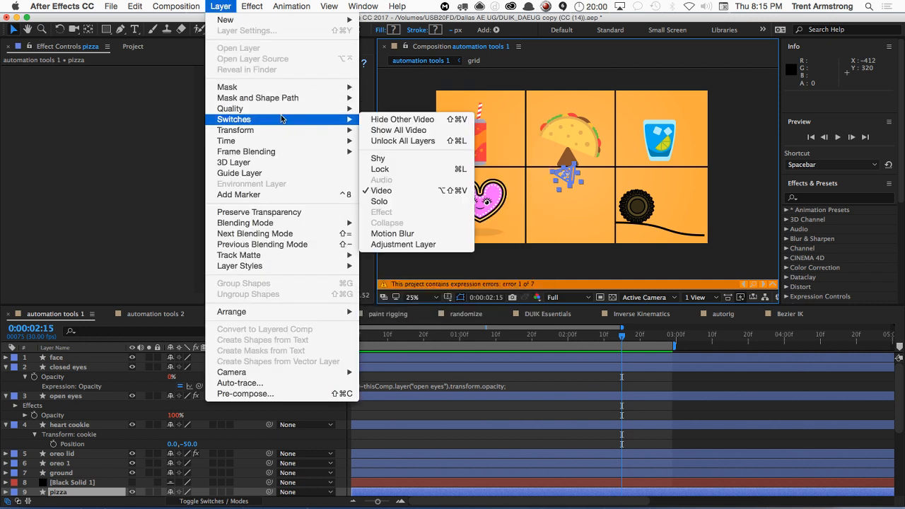
pyautogui.moveTo(277, 131)
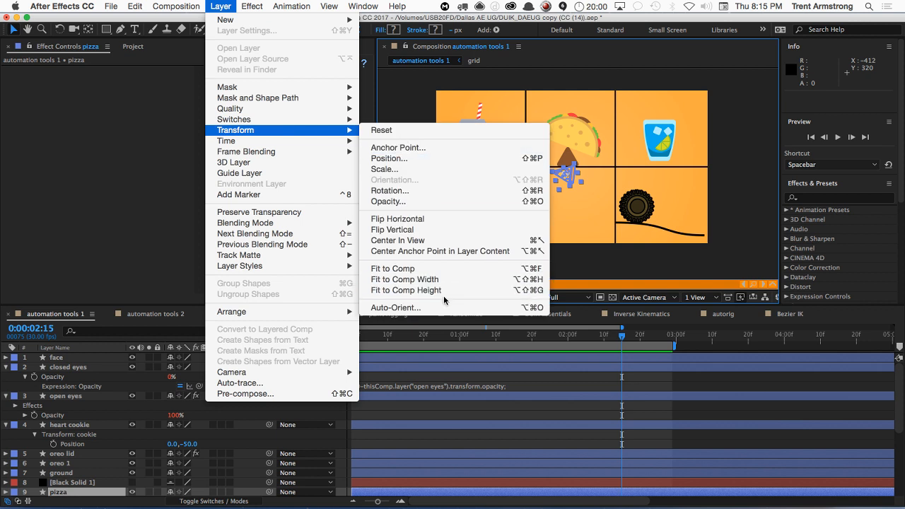
pyautogui.press('Escape')
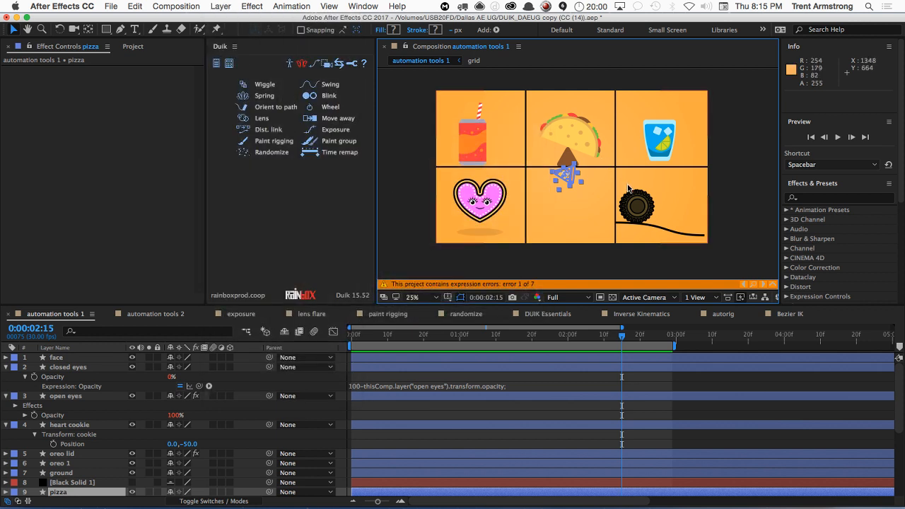
# Step: Remove the existing Wheel effect from the oreo lid layer and reveal the layer's Position
pyautogui.click(636, 205)
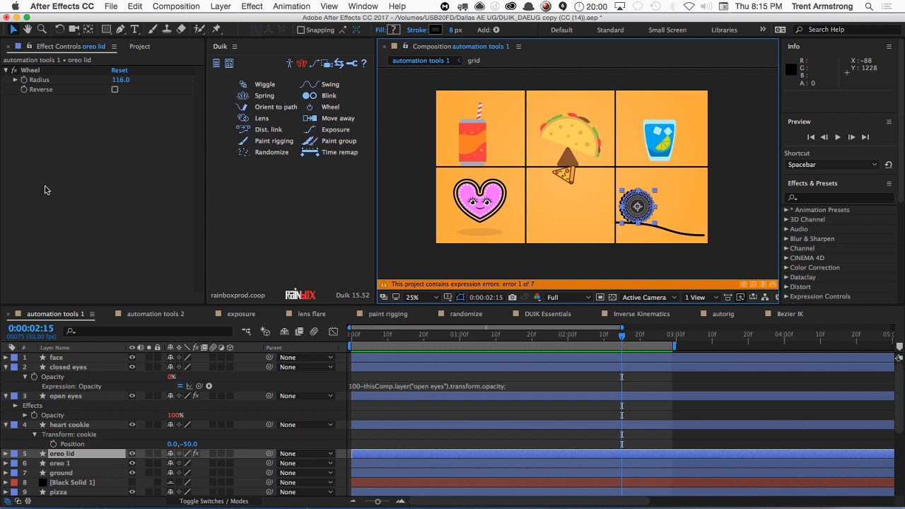
pyautogui.press('super+z')
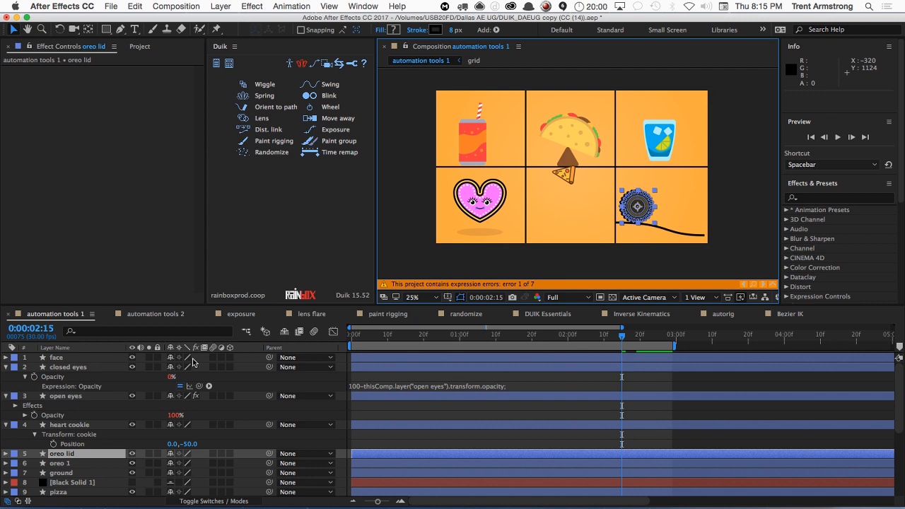
pyautogui.press('p')
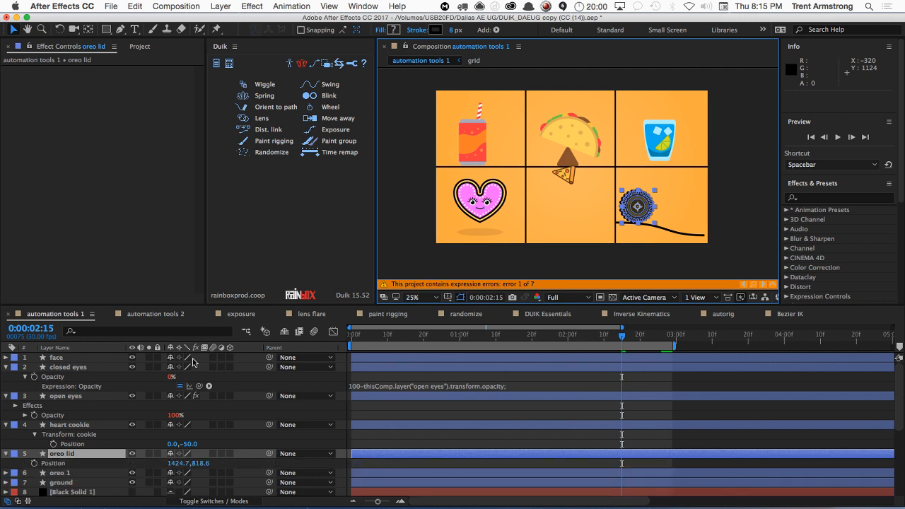
# Step: Keyframe the oreo lid's Position at the first frame and at 0:00:00:20, moving it past the grid's right edge to about 2072.7, 894.6
pyautogui.press('Home')
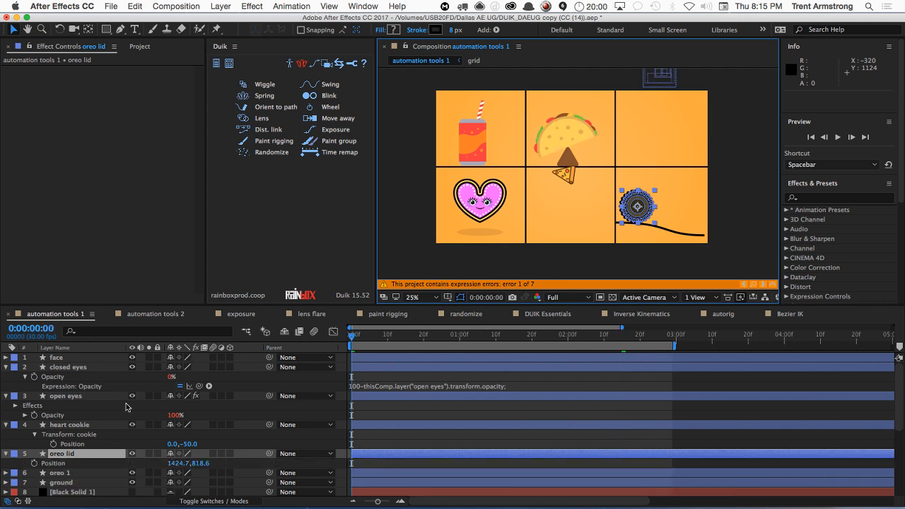
pyautogui.click(732, 201)
pyautogui.click(84, 462)
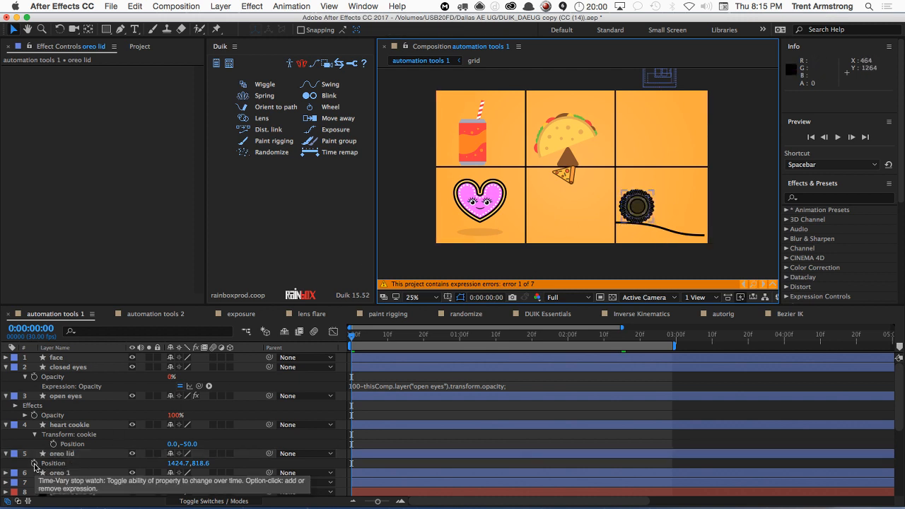
pyautogui.click(34, 463)
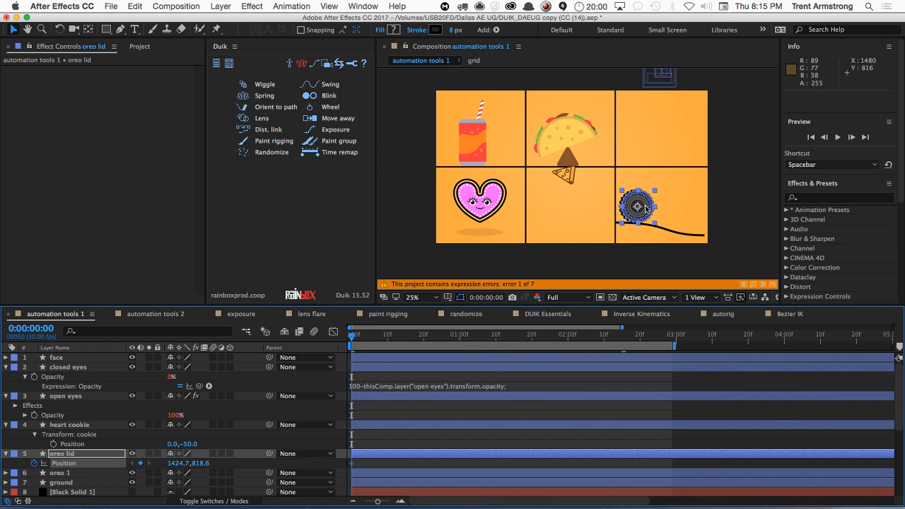
pyautogui.press('space')
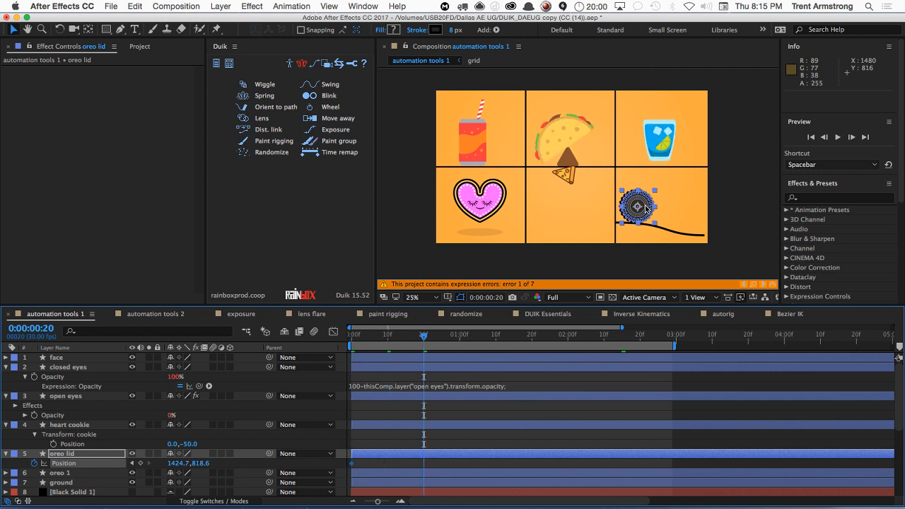
pyautogui.moveTo(645, 208); pyautogui.dragTo(740, 218)
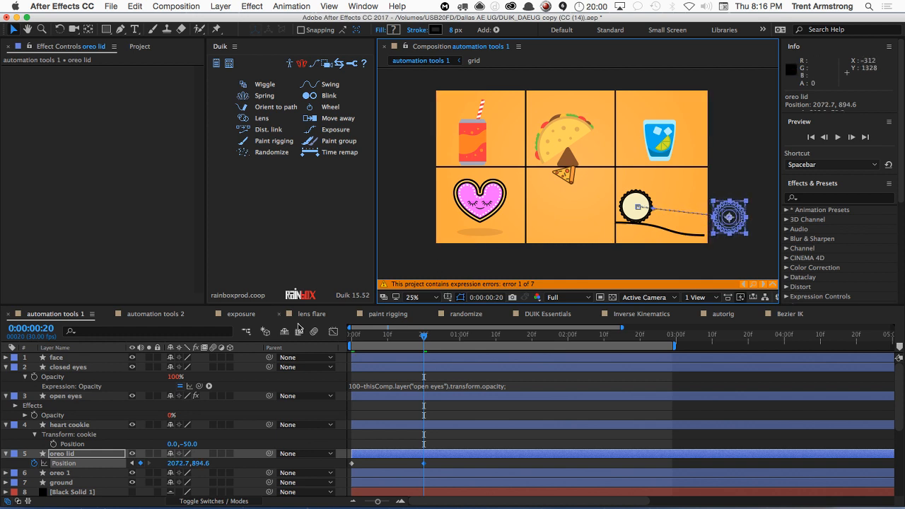
# Step: Curve the oreo lid's motion path with the Convert Vertex tool so it follows the sloping ground line
pyautogui.click(118, 32)
pyautogui.click(173, 66)
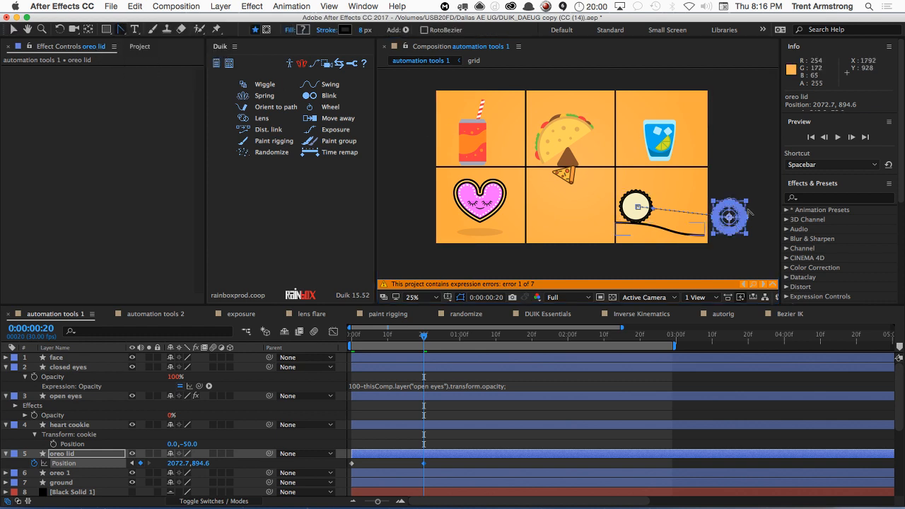
pyautogui.moveTo(728, 217); pyautogui.dragTo(660, 205)
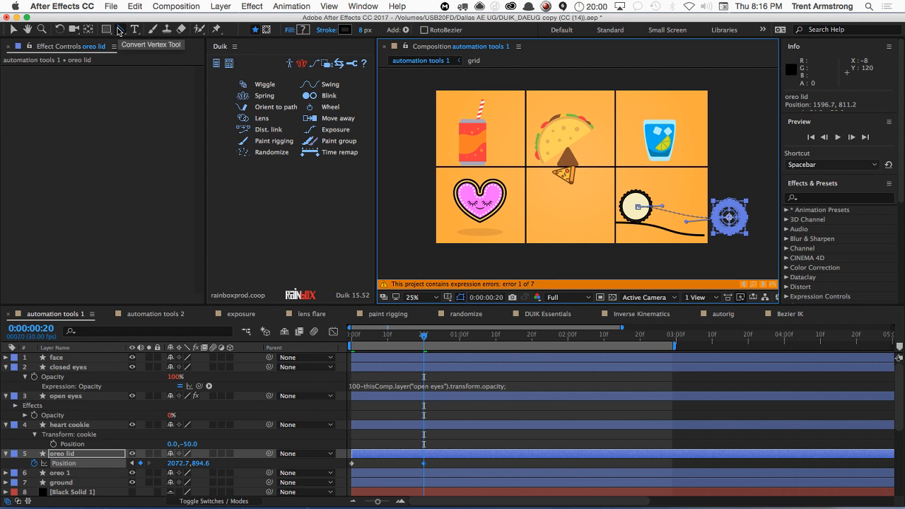
# Step: Preview the oreo lid's motion and end the work area at 0:00:00:24
pyautogui.press('space')
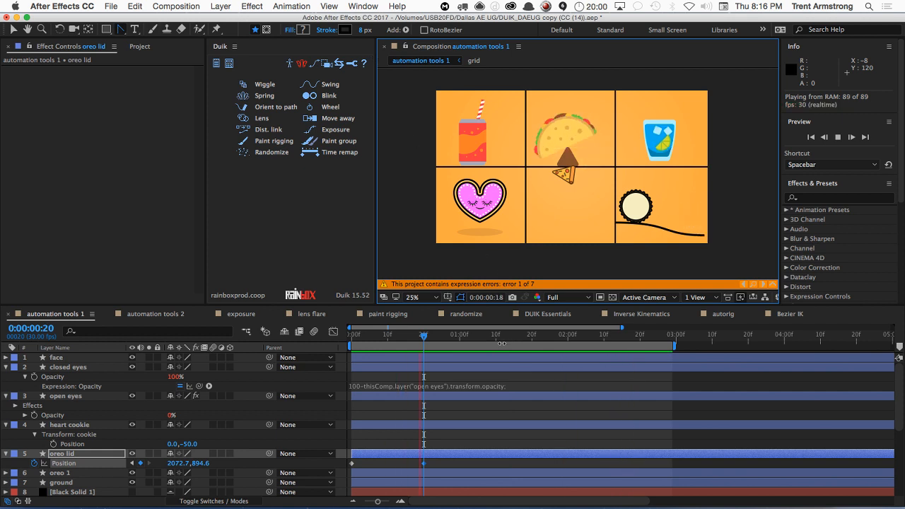
pyautogui.press('space')
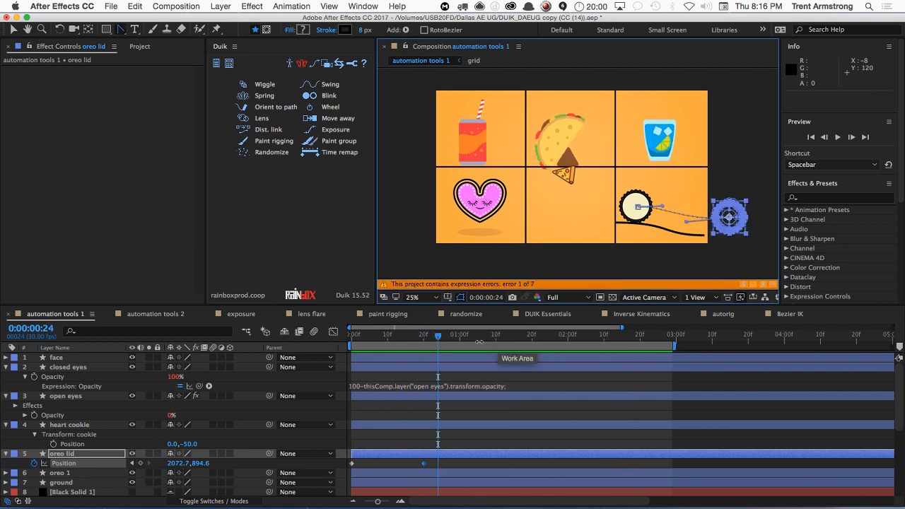
pyautogui.press('n')
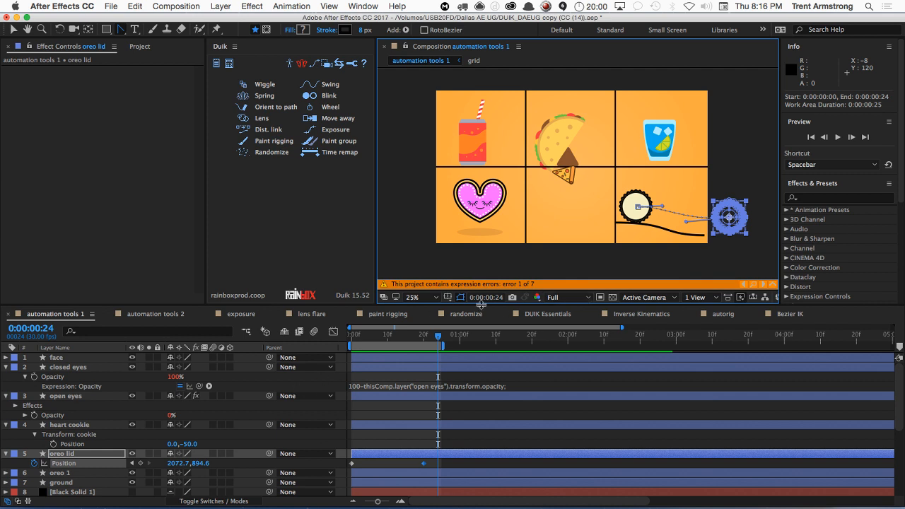
# Step: Open Duik's Wheel settings for the oreo lid at the first frame and try measuring the radius with only that layer selected
pyautogui.press('Home')
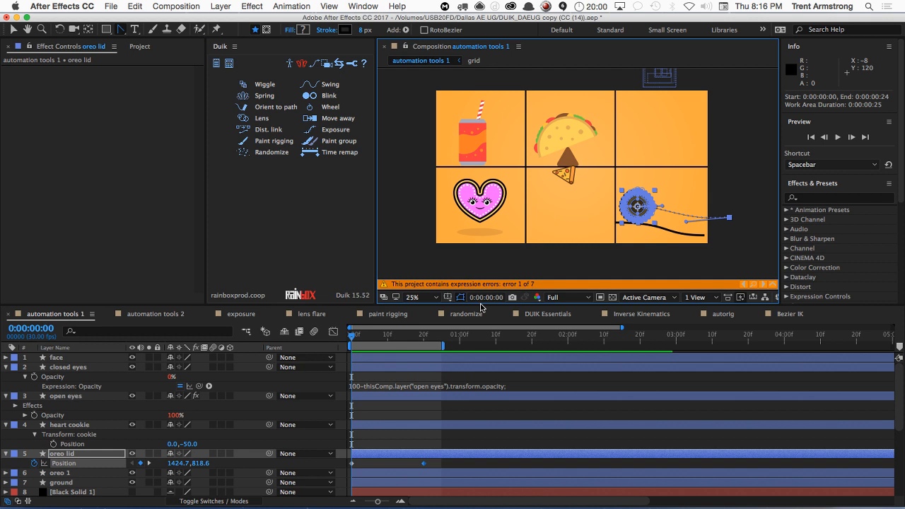
pyautogui.press('super+shift+h')
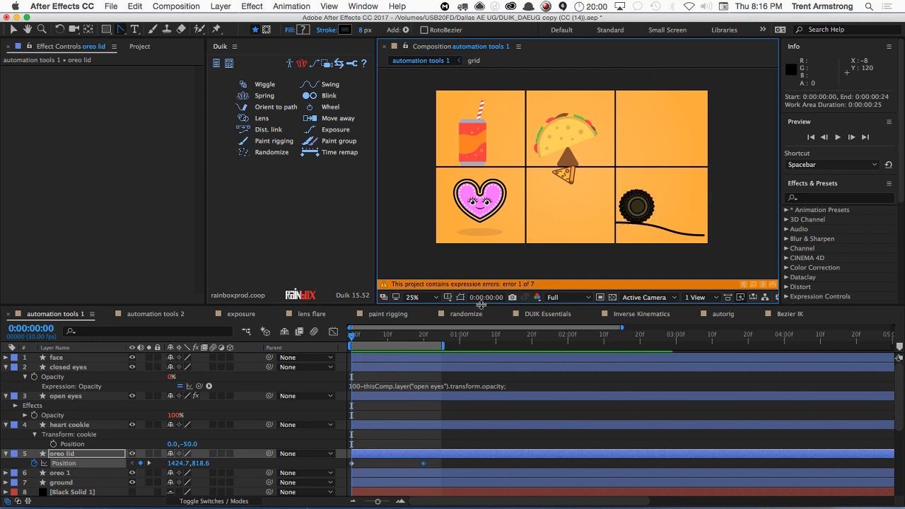
pyautogui.click(325, 107)
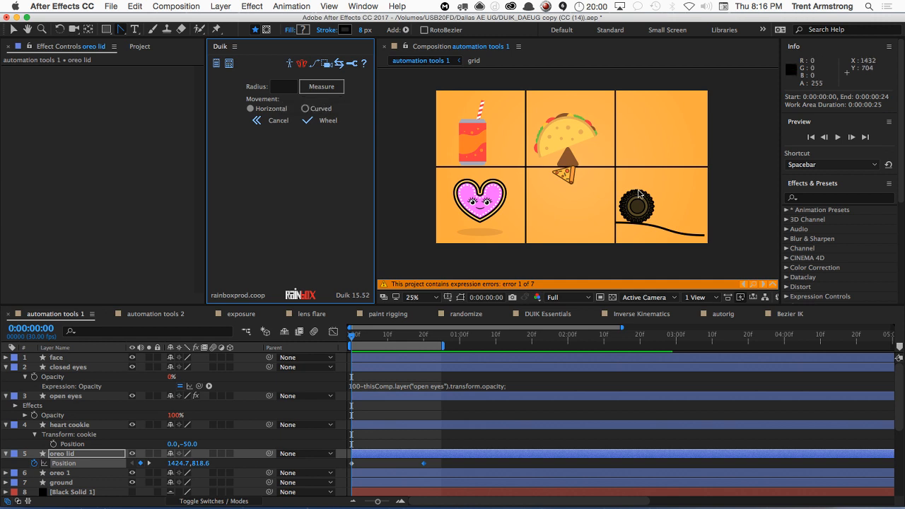
pyautogui.click(319, 96)
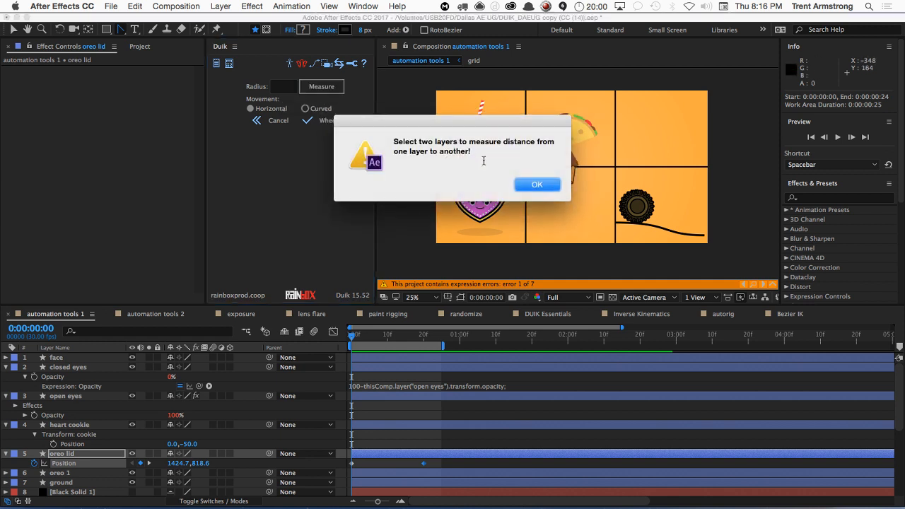
pyautogui.click(531, 187)
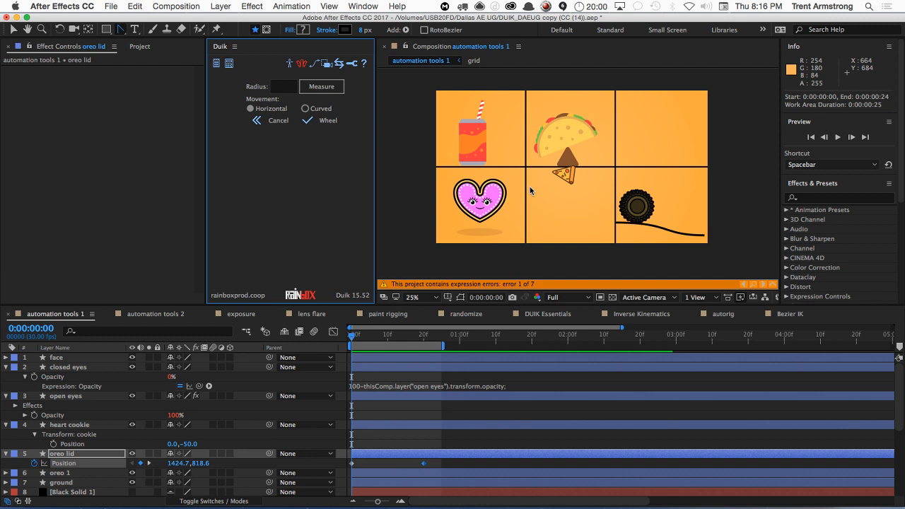
# Step: Add a null at the oreo lid's outer edge, about 1544, 808, and measure the Wheel radius between the null and the lid
pyautogui.press('super+alt+shift+y')
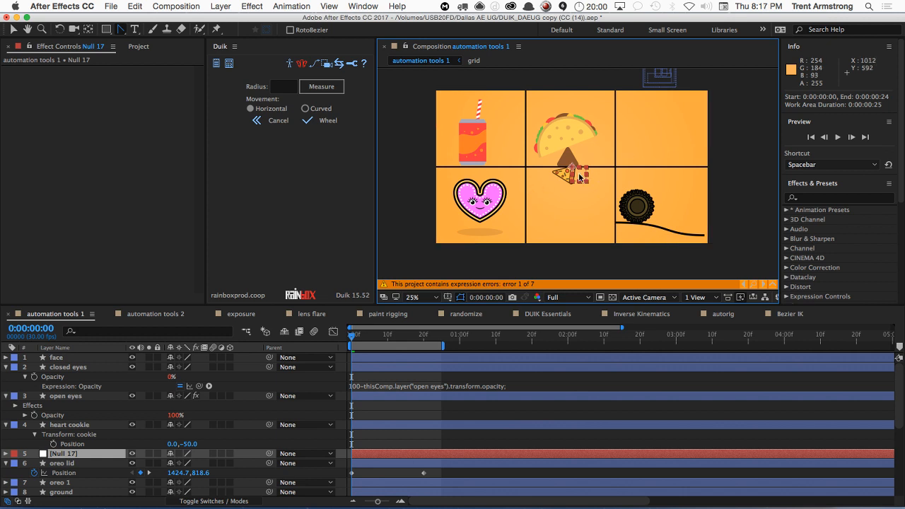
pyautogui.moveTo(580, 177); pyautogui.dragTo(665, 215)
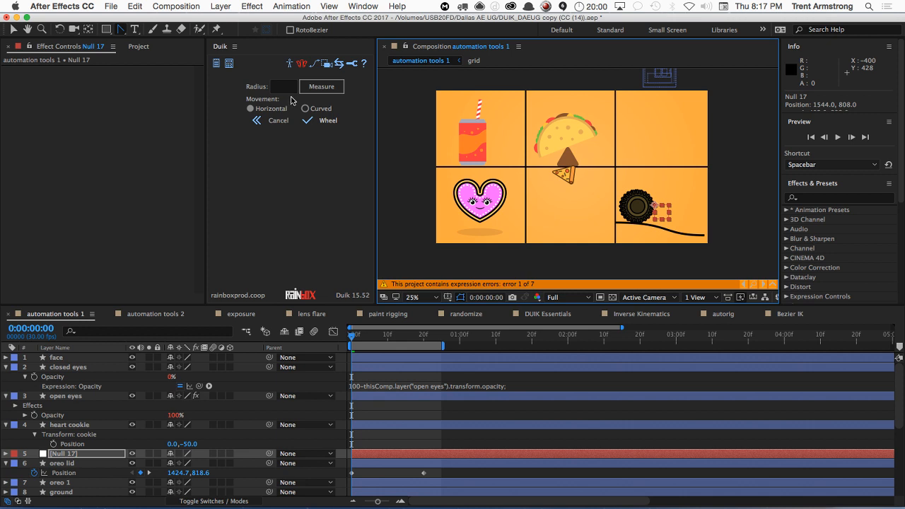
pyautogui.click(108, 464)
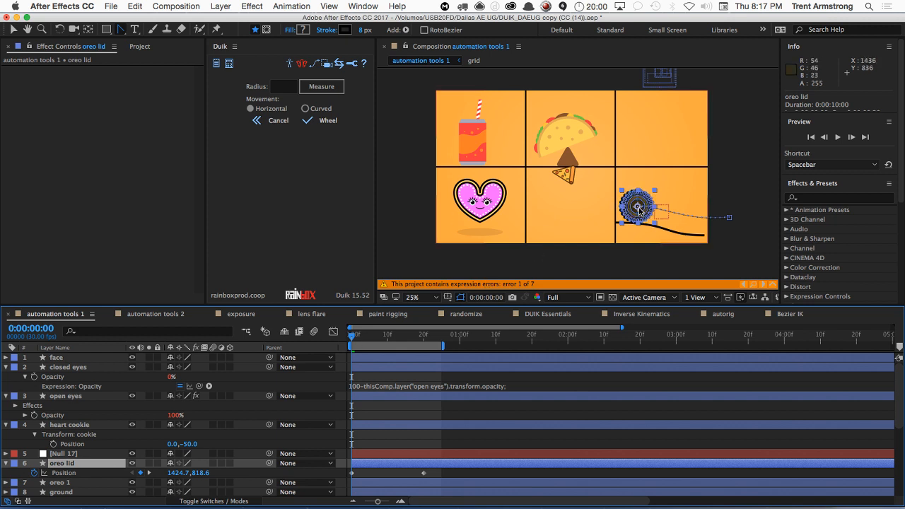
pyautogui.press('v')
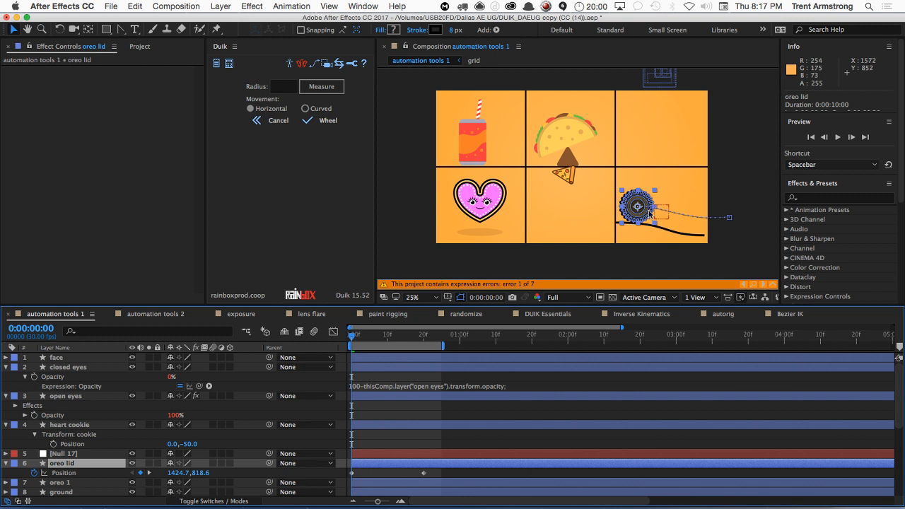
pyautogui.keyDown('shift'); pyautogui.click(89, 453); pyautogui.keyUp('shift')
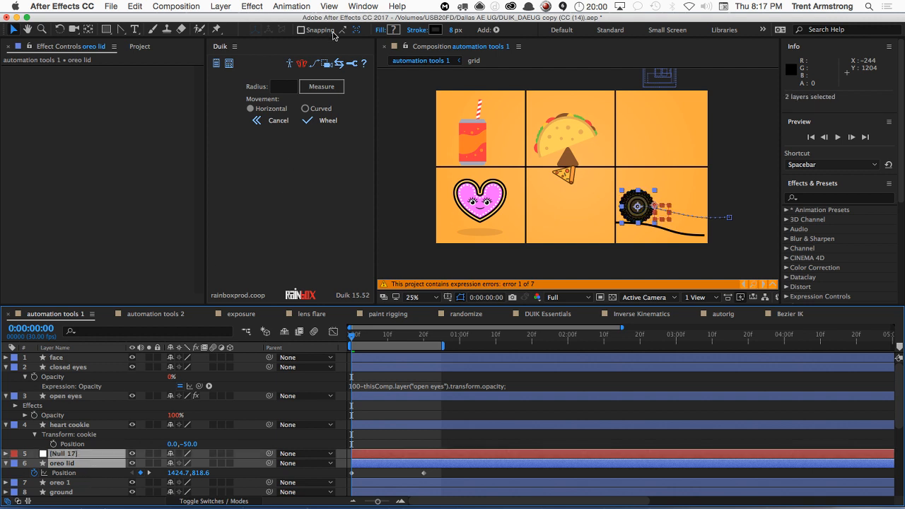
pyautogui.click(322, 87)
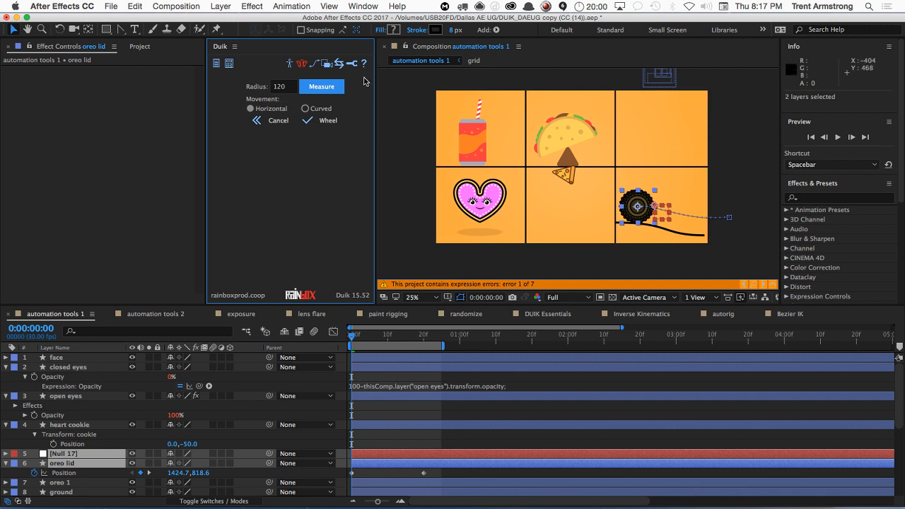
# Step: Delete the helper null used for measuring the oreo lid's radius
pyautogui.click(86, 443)
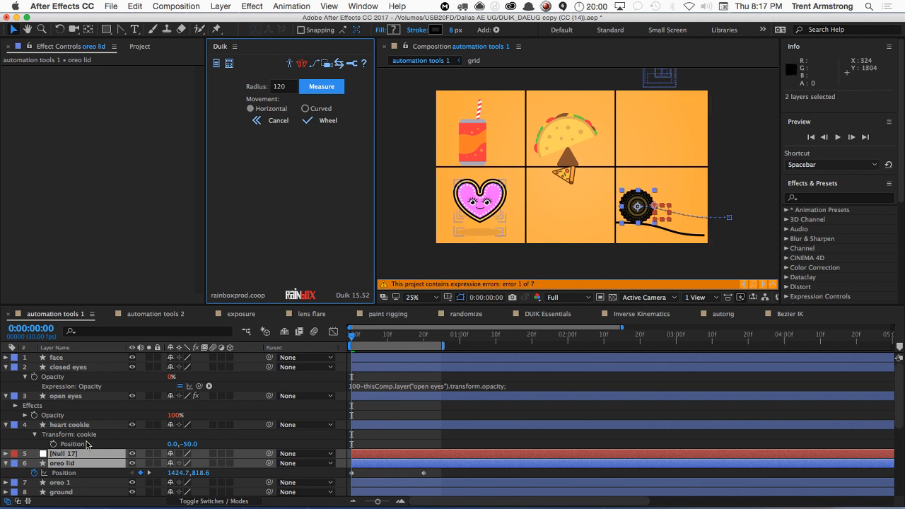
pyautogui.click(90, 453)
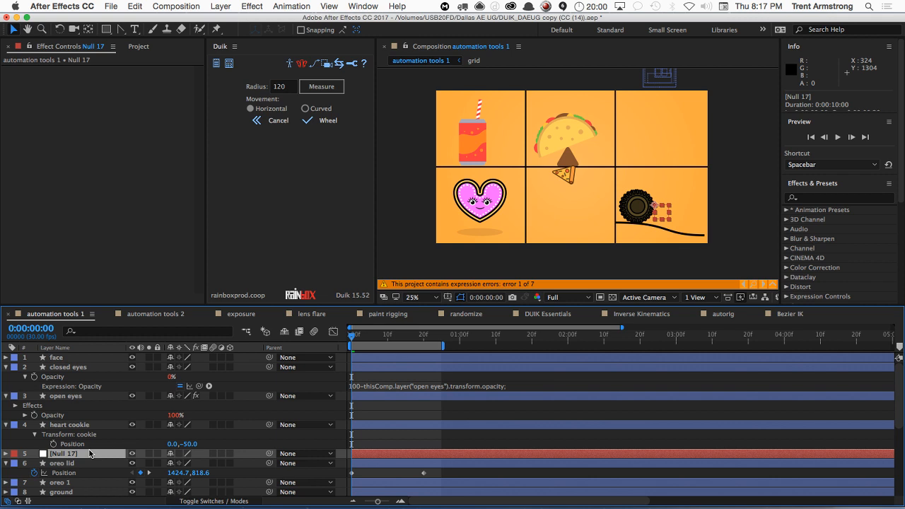
pyautogui.press('Delete')
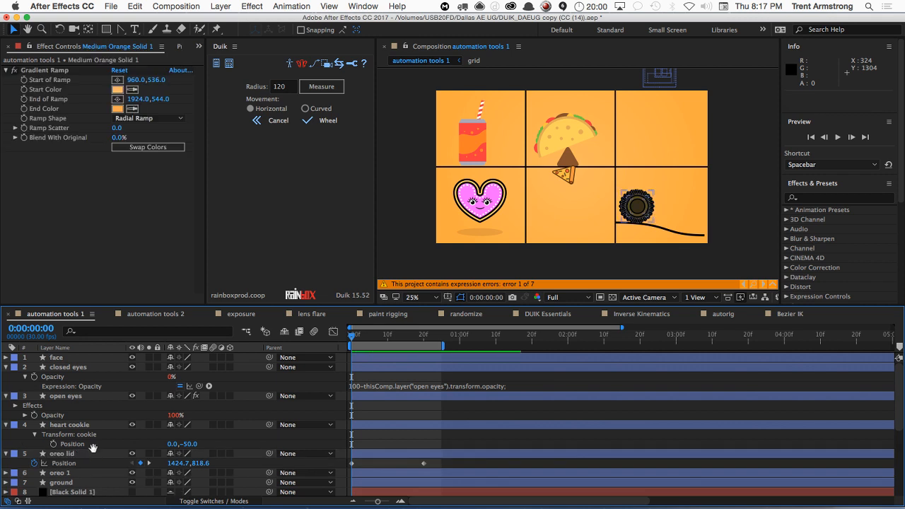
# Step: Apply Duik's Wheel automation to the oreo lid layer with curved movement and a radius of 120
pyautogui.press('space')
pyautogui.press('space')
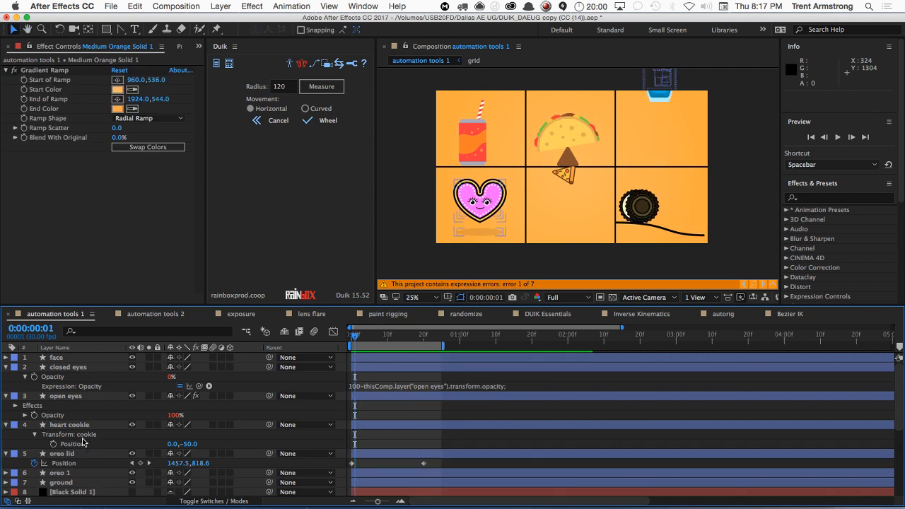
pyautogui.press('Home')
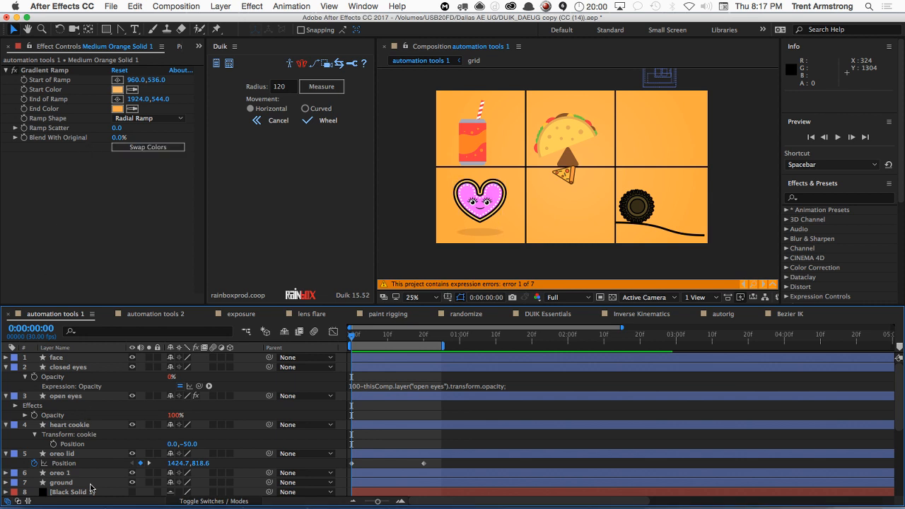
pyautogui.click(82, 453)
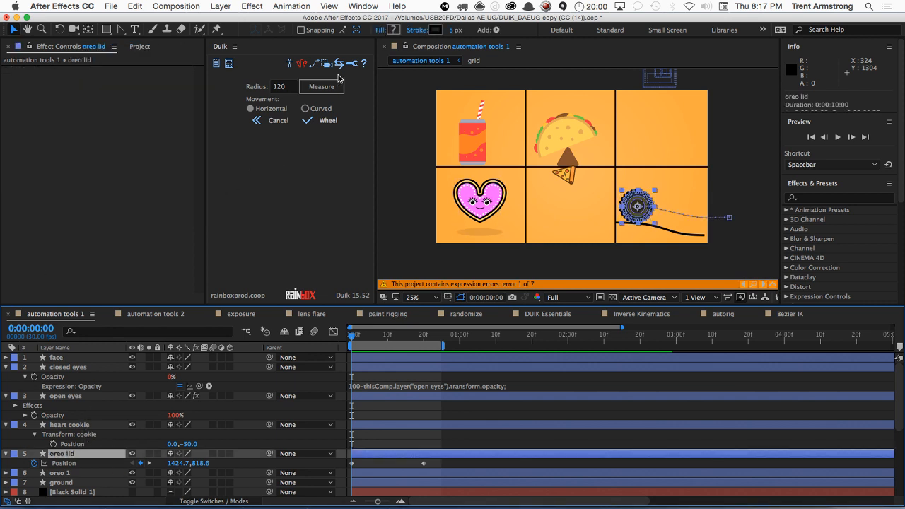
pyautogui.click(305, 109)
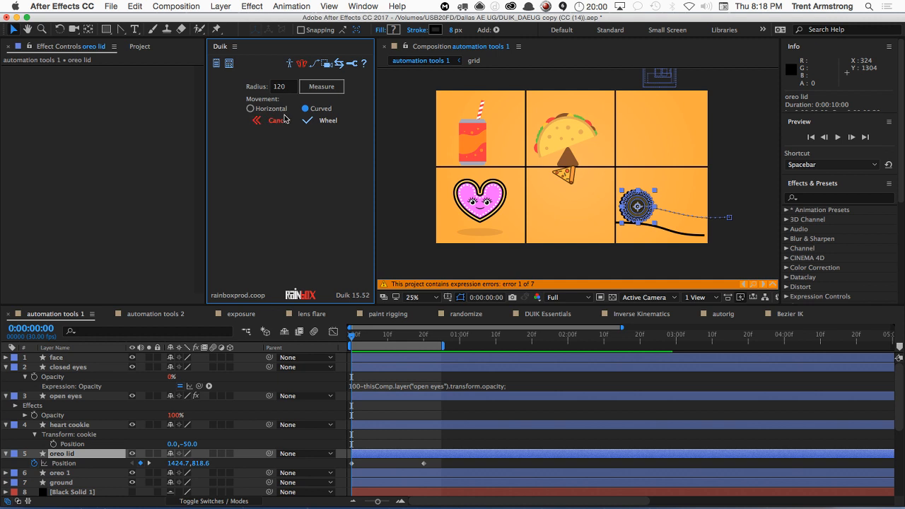
pyautogui.click(307, 123)
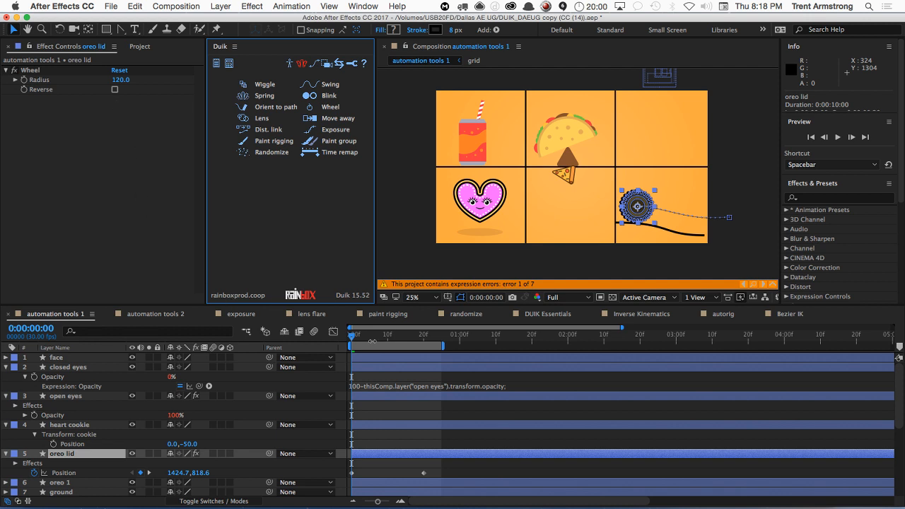
# Step: Preview the oreo lid's rolling animation along the curved ground, in playback and frame by frame
pyautogui.press('space')
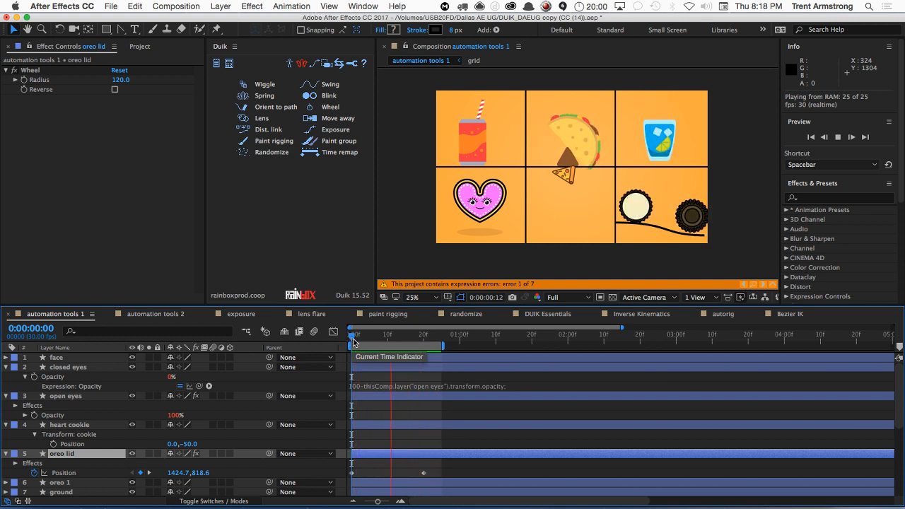
pyautogui.press('space')
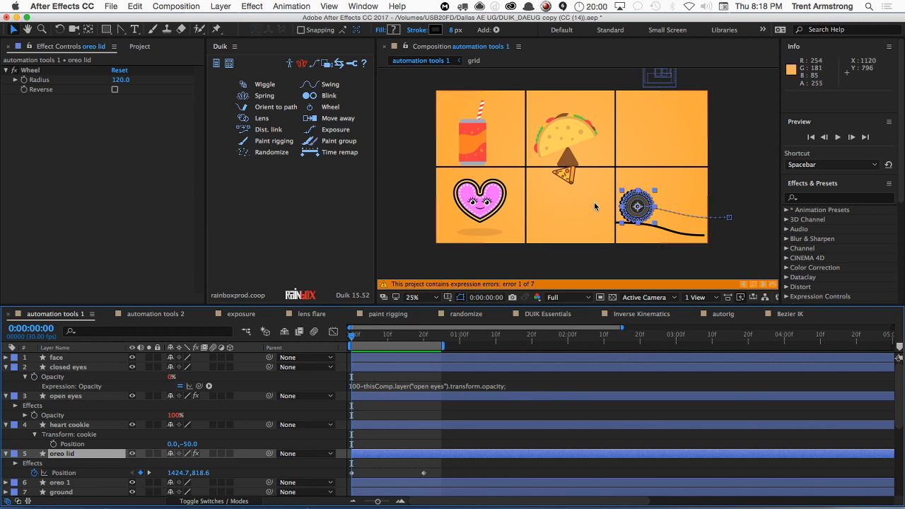
pyautogui.press('space')
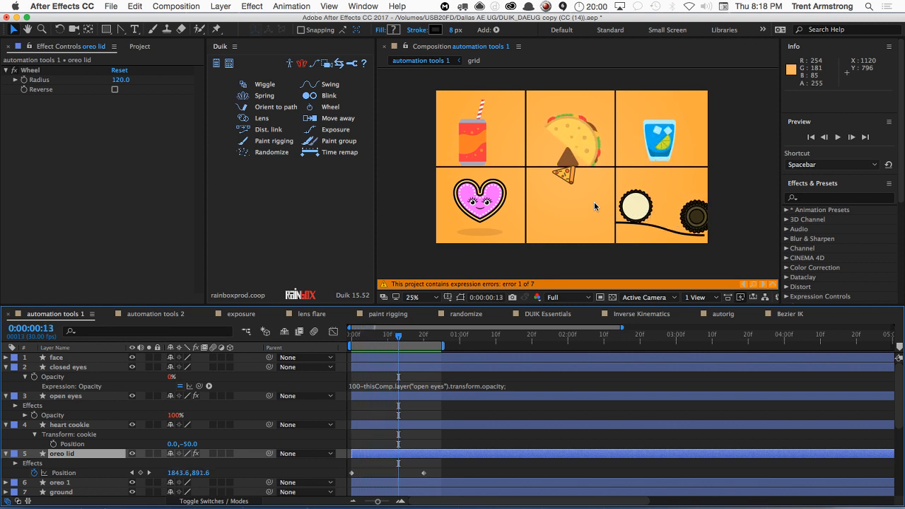
pyautogui.press('space')
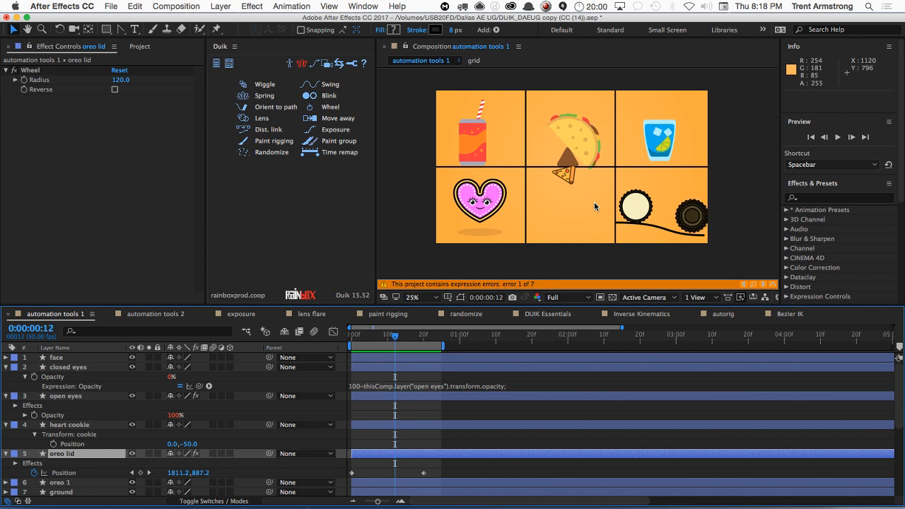
pyautogui.press('pagedown')
pyautogui.press('pagedown')
pyautogui.press('pagedown')
pyautogui.press('pagedown')
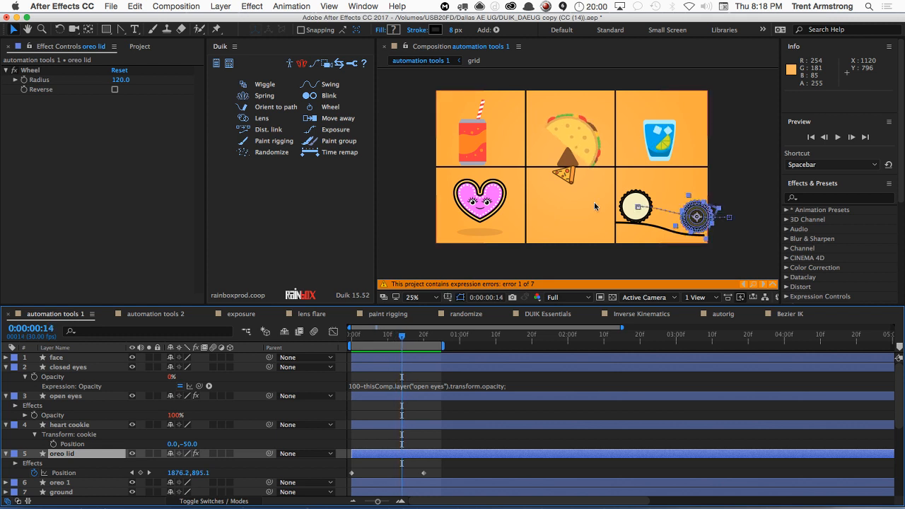
pyautogui.press('pagedown')
pyautogui.press('pagedown')
pyautogui.press('pagedown')
pyautogui.press('pagedown')
pyautogui.press('pagedown')
pyautogui.press('pagedown')
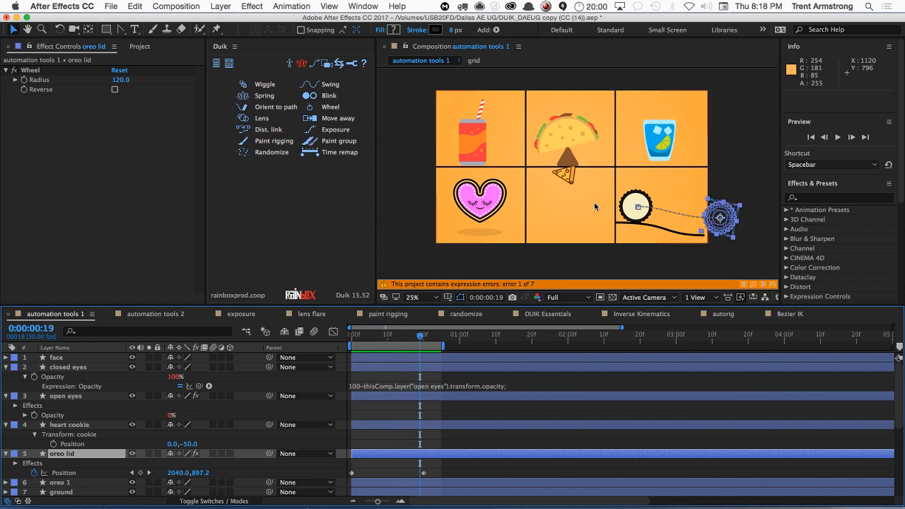
pyautogui.press('pagedown')
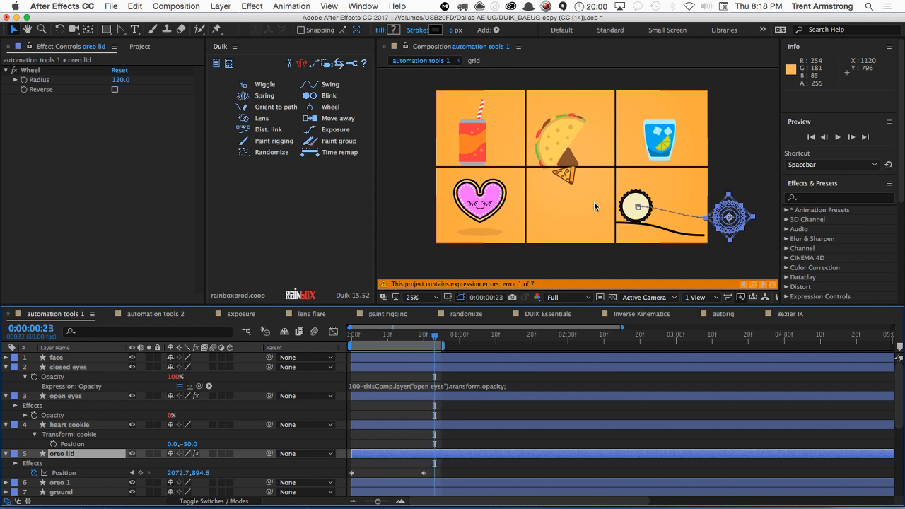
pyautogui.press('pagedown')
pyautogui.press('space')
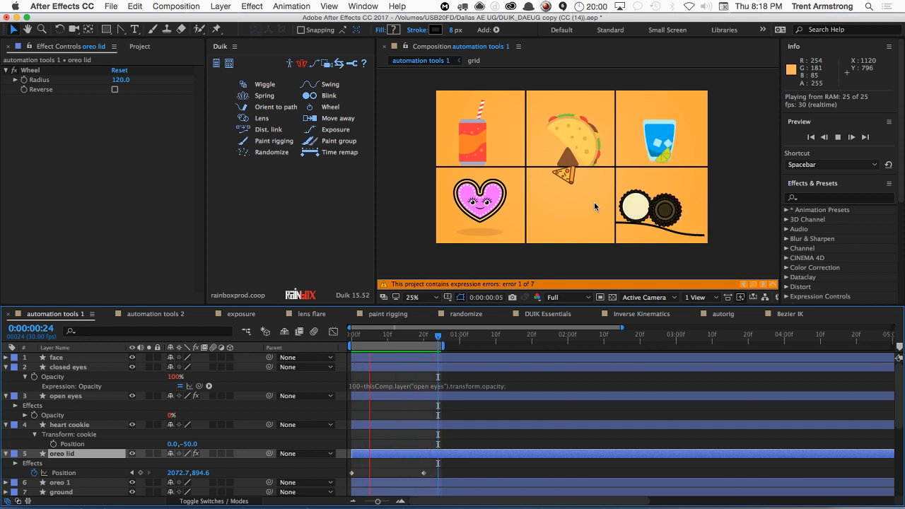
pyautogui.press('space')
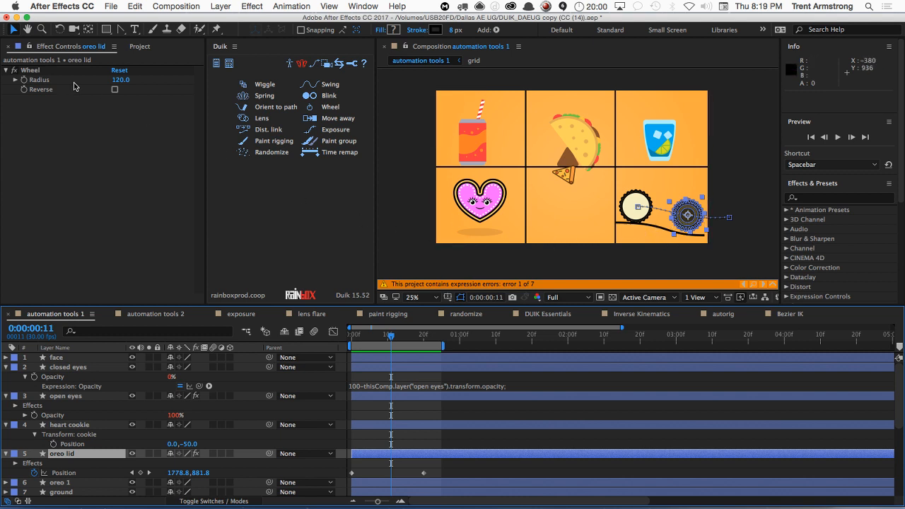
# Step: Try a Wheel radius of 100 on the oreo lid and preview the roll
pyautogui.click(117, 80)
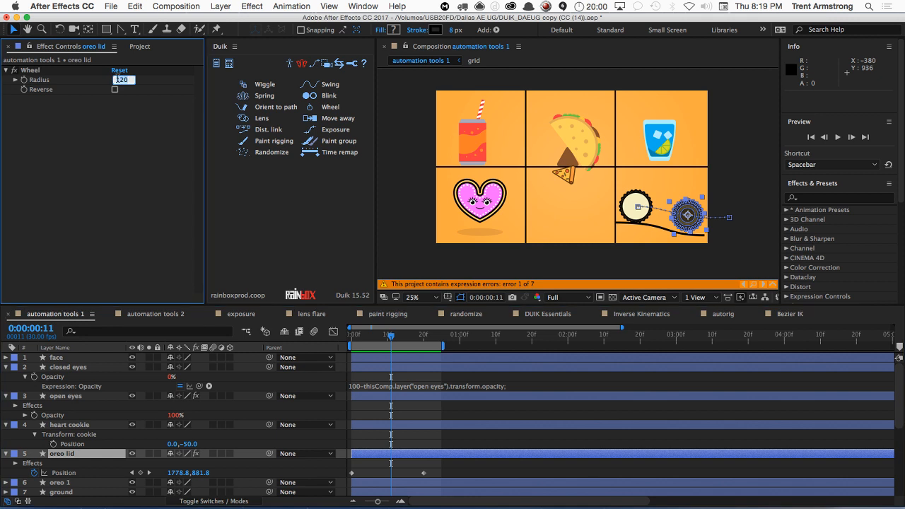
pyautogui.write('100')
pyautogui.press('Return')
pyautogui.press('space')
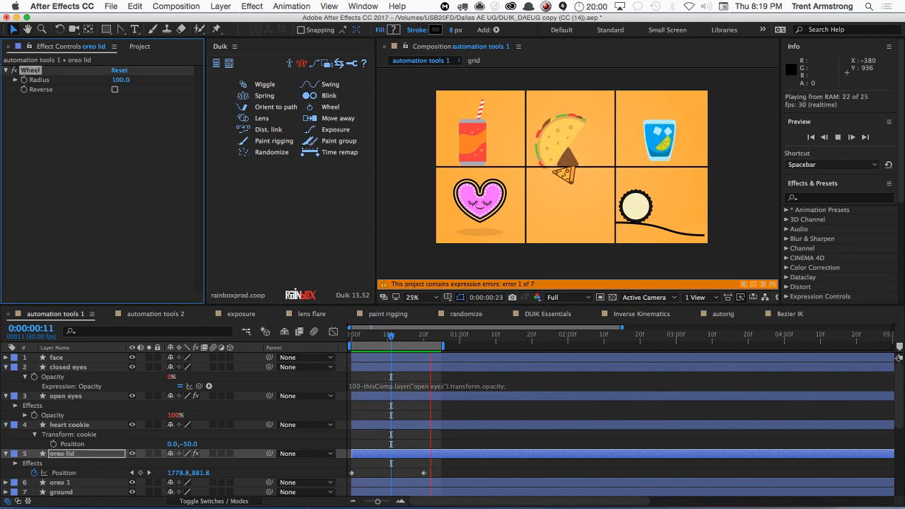
# Step: Set the oreo lid's Wheel radius to 85 and preview the roll
pyautogui.click(123, 80)
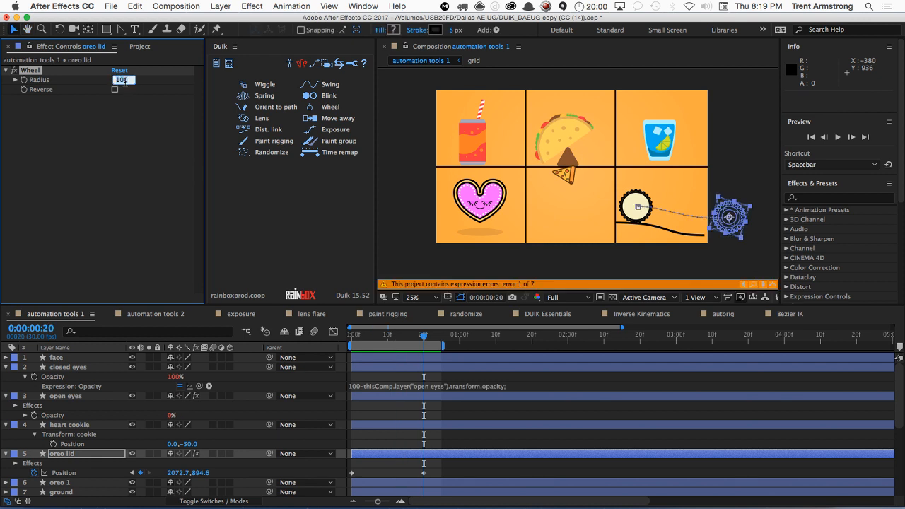
pyautogui.write('85')
pyautogui.press('Return')
pyautogui.press('space')
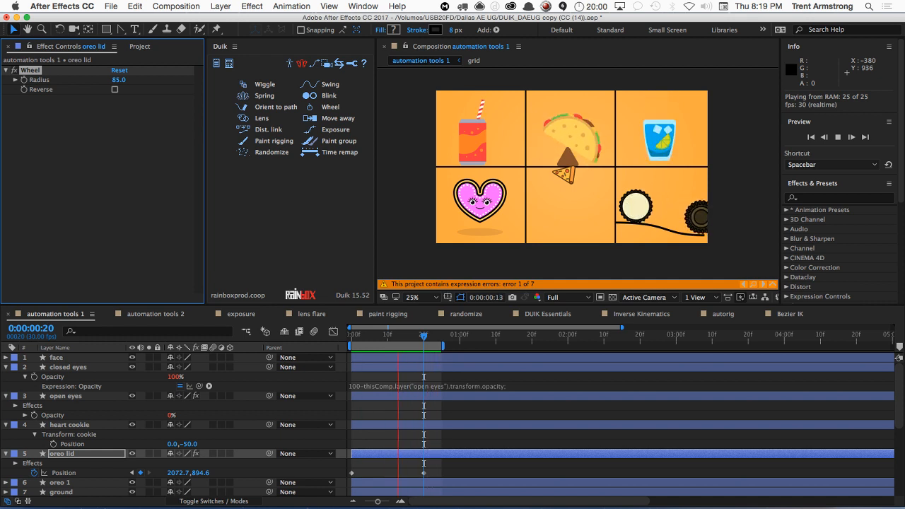
pyautogui.press('space')
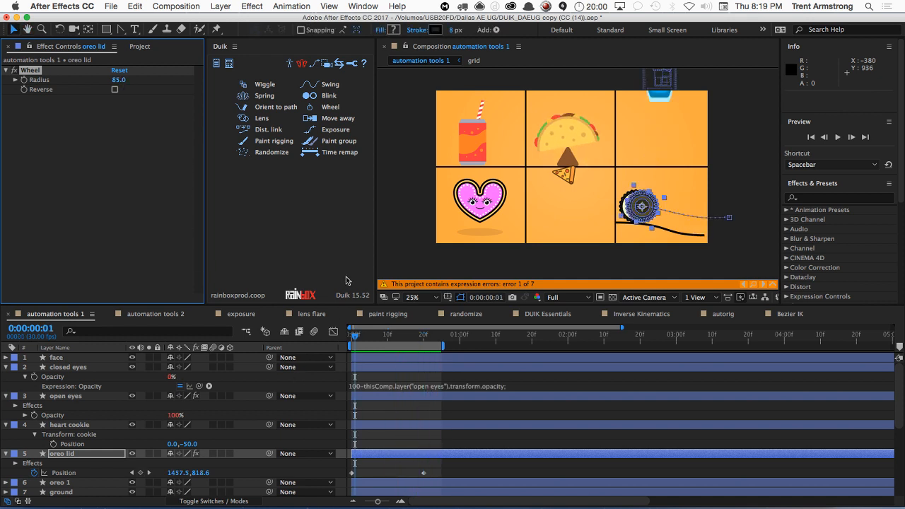
# Step: In the lens flare composition, draw a black circle about 129 px wide near the frame's left edge and centre its anchor point
pyautogui.click(170, 318)
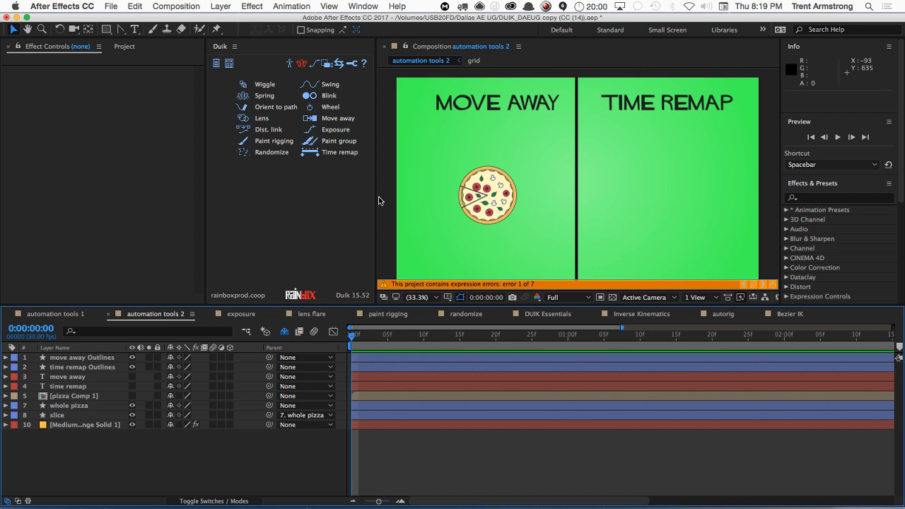
pyautogui.click(313, 317)
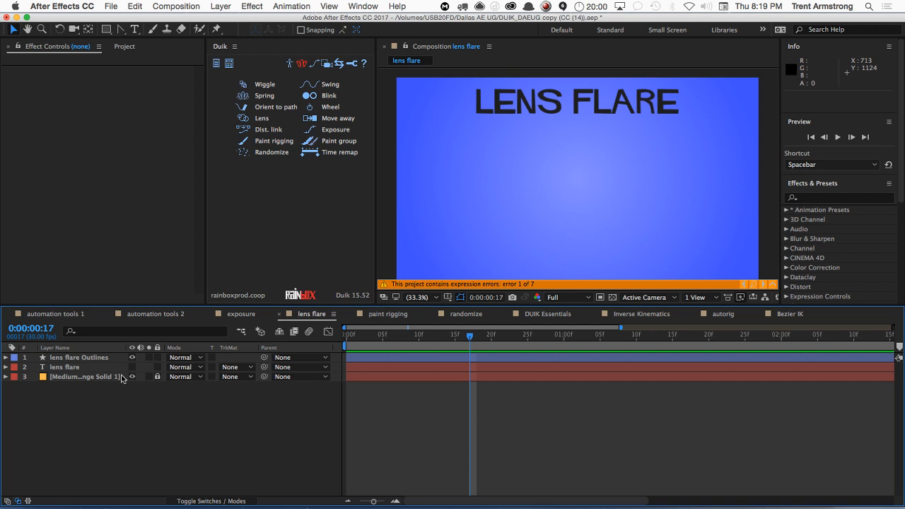
pyautogui.click(156, 376)
pyautogui.moveTo(106, 29); pyautogui.dragTo(131, 54)
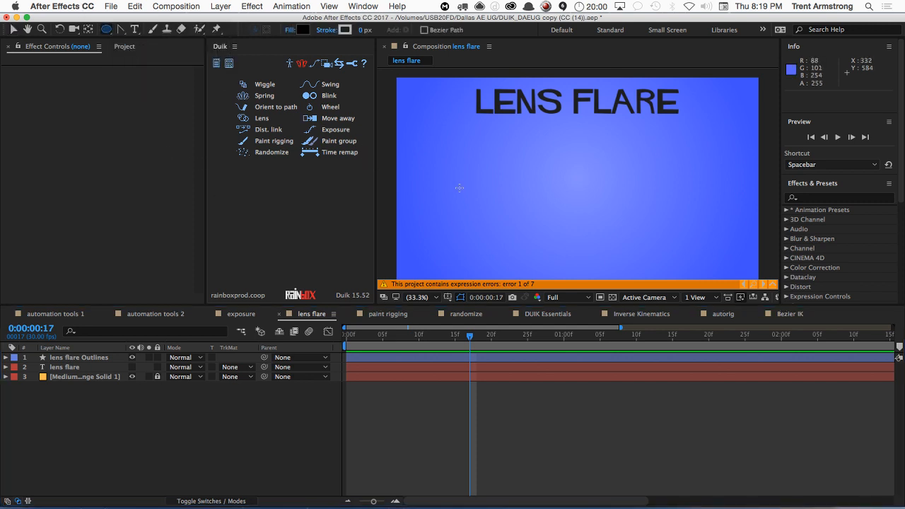
pyautogui.click(416, 173)
pyautogui.moveTo(417, 173); pyautogui.dragTo(436, 196)
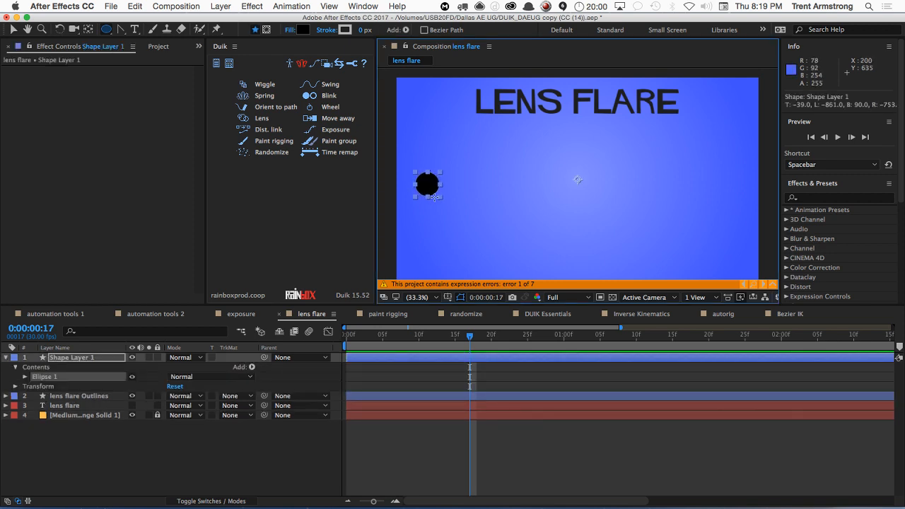
pyautogui.press('super+alt+Home')
pyautogui.press('v')
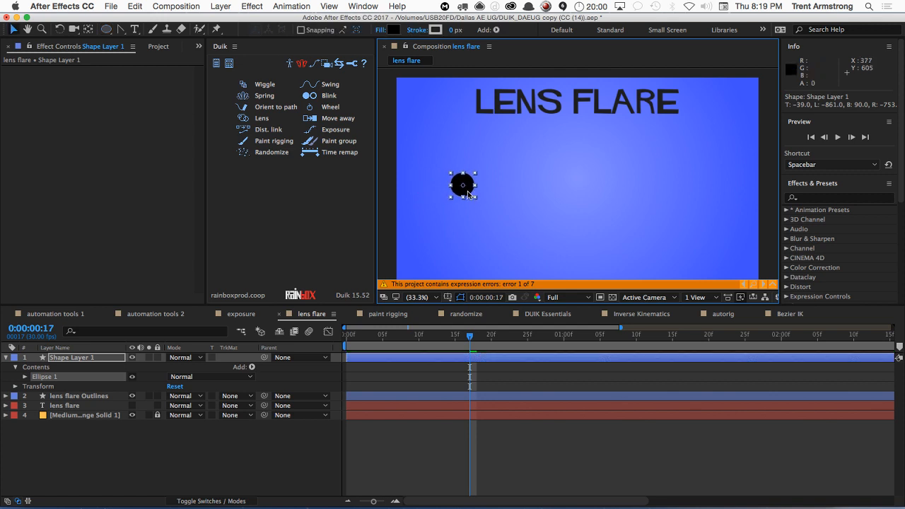
pyautogui.press('super+z')
pyautogui.press('super+d')
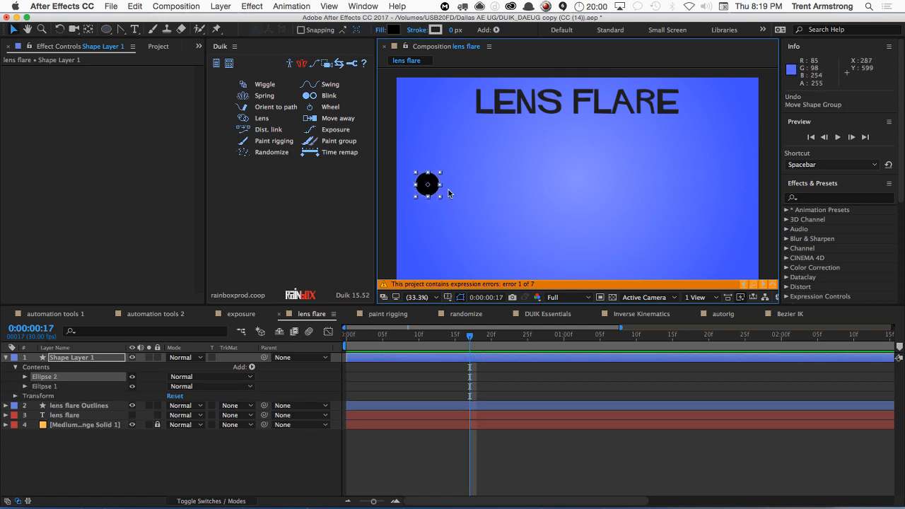
pyautogui.moveTo(433, 188); pyautogui.dragTo(619, 189)
pyautogui.press('super+d')
pyautogui.press('super+d')
pyautogui.press('super+d')
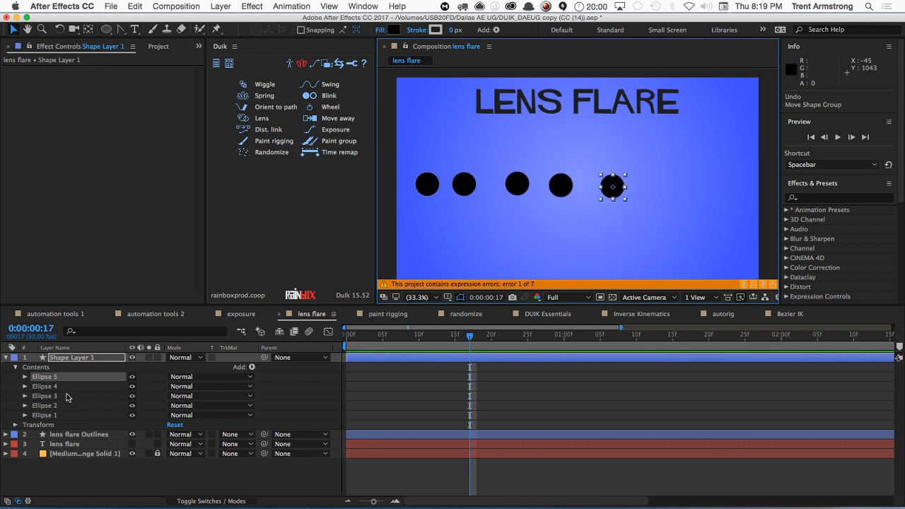
pyautogui.press('super+z')
pyautogui.press('super+z')
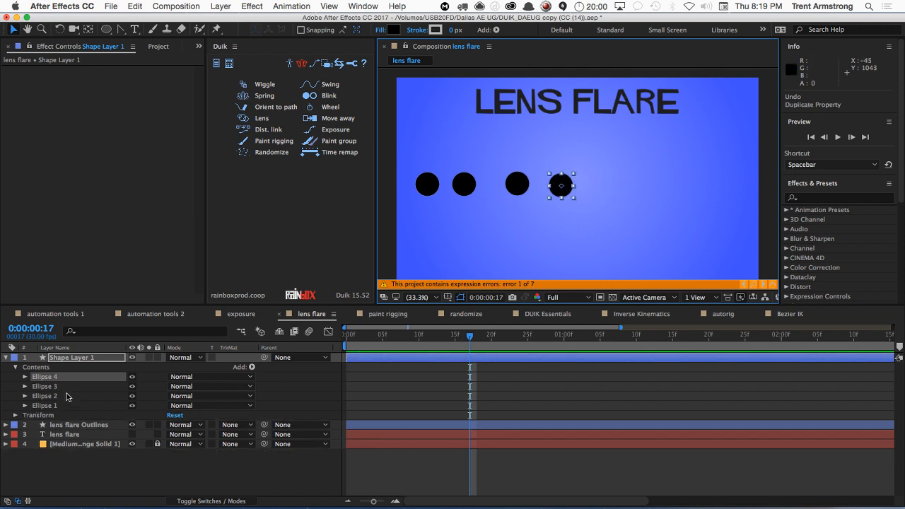
pyautogui.press('super+z')
pyautogui.press('super+z')
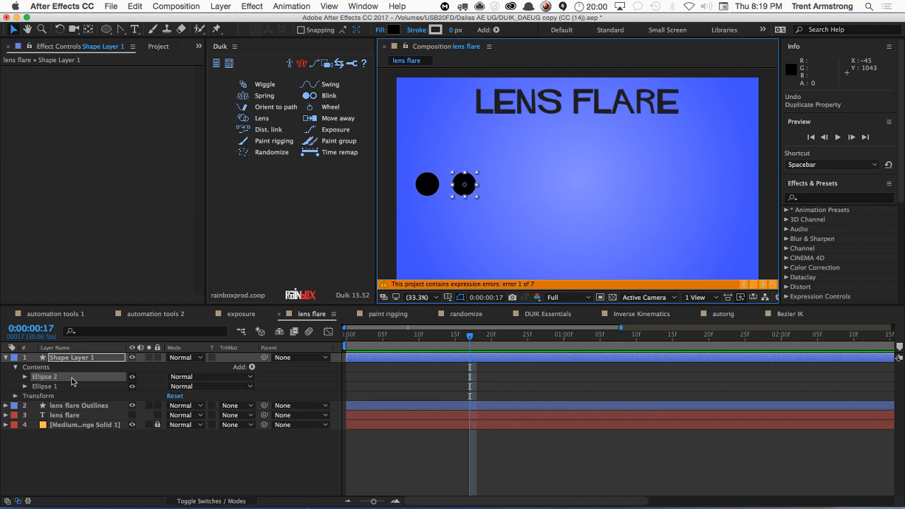
pyautogui.press('super+z')
pyautogui.press('super+z')
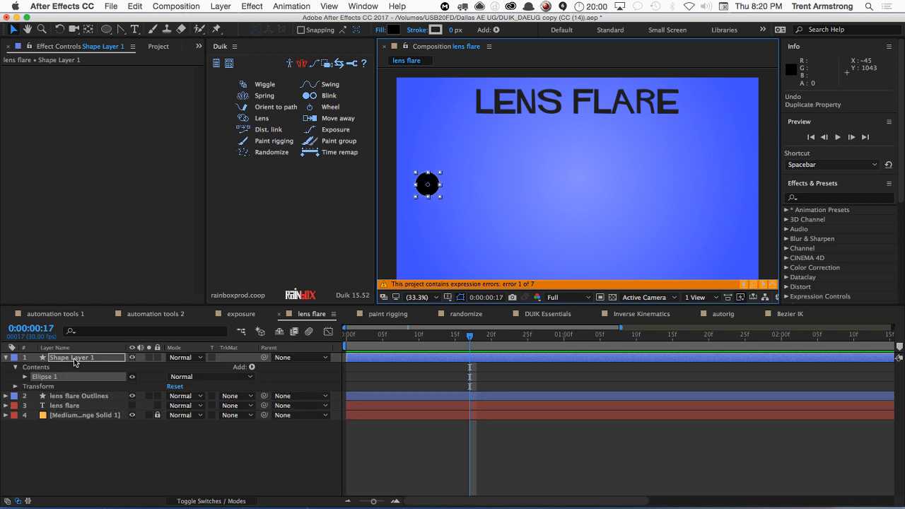
# Step: Rename the circle's shape layer as flare1
pyautogui.click(74, 359)
pyautogui.press('Return')
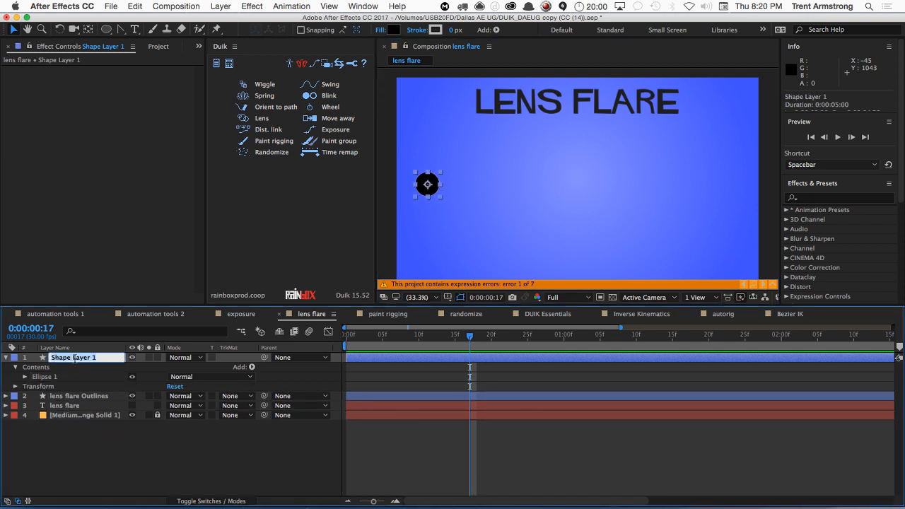
pyautogui.write('flare1')
pyautogui.press('Return')
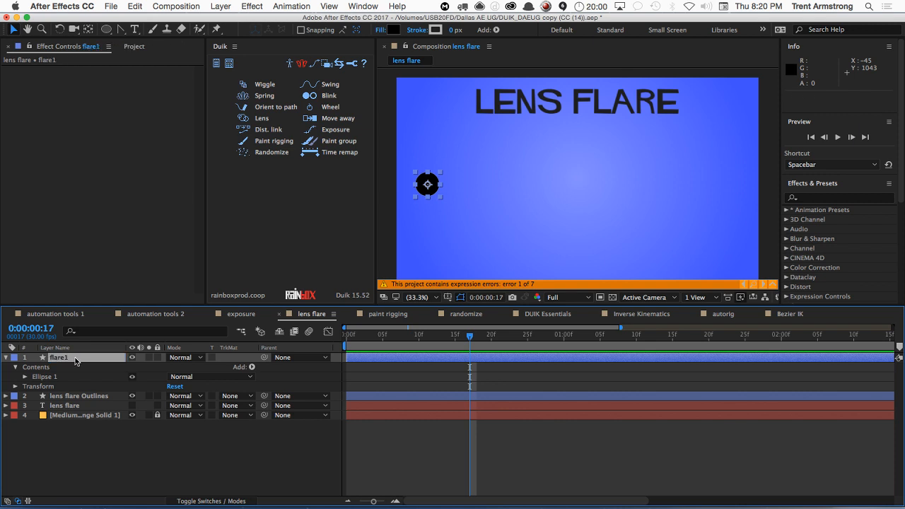
# Step: Duplicate the flare1 layer four times and space the copies out in a horizontal row across the frame
pyautogui.press('super+d')
pyautogui.press('a')
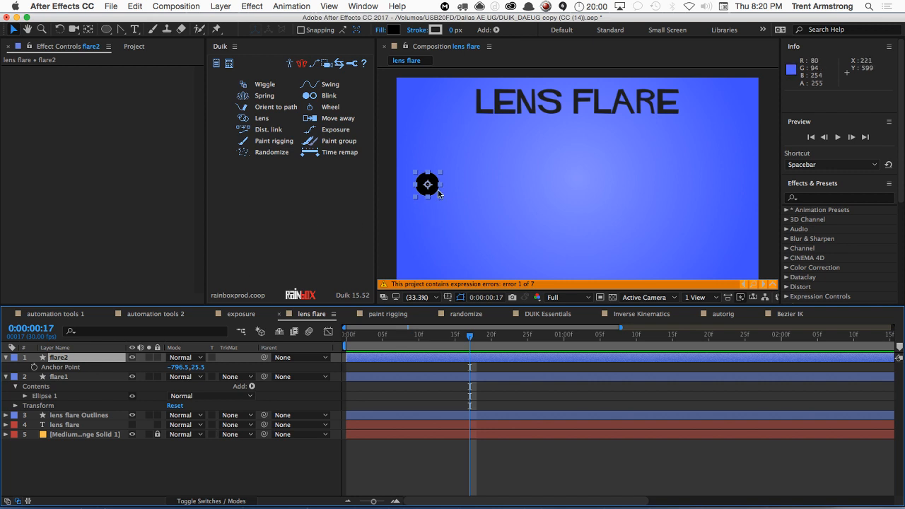
pyautogui.moveTo(433, 191); pyautogui.dragTo(607, 192)
pyautogui.press('super+d')
pyautogui.press('super+d')
pyautogui.press('super+d')
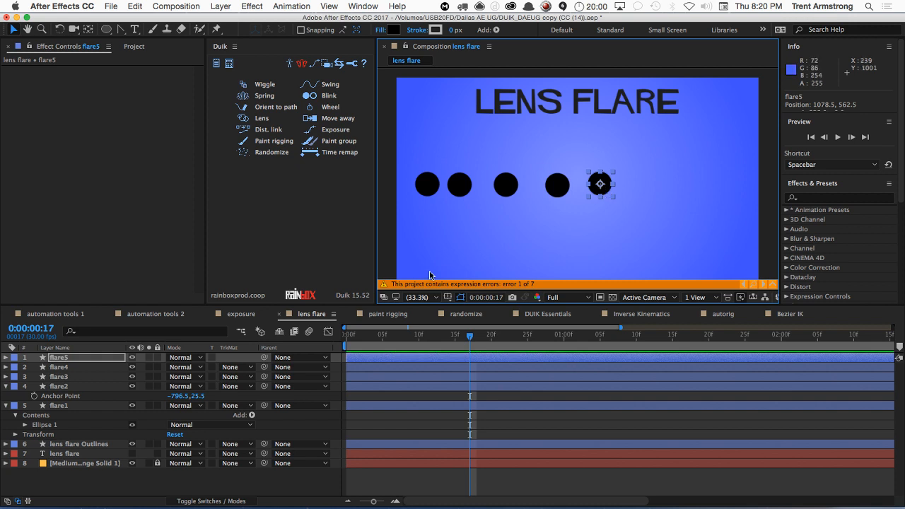
# Step: Distribute the five flare circle layers at even horizontal spacing between flare1 and flare5
pyautogui.keyDown('shift'); pyautogui.click(62, 406); pyautogui.keyUp('shift')
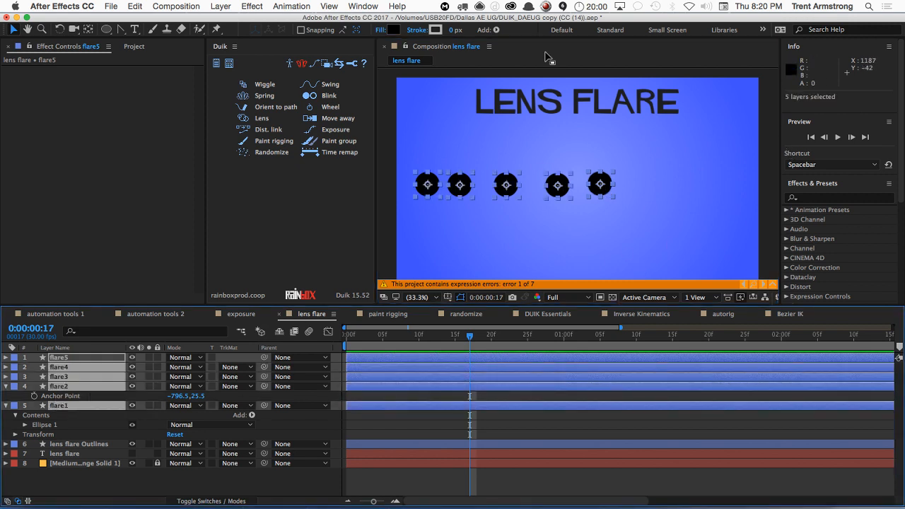
pyautogui.click(363, 6)
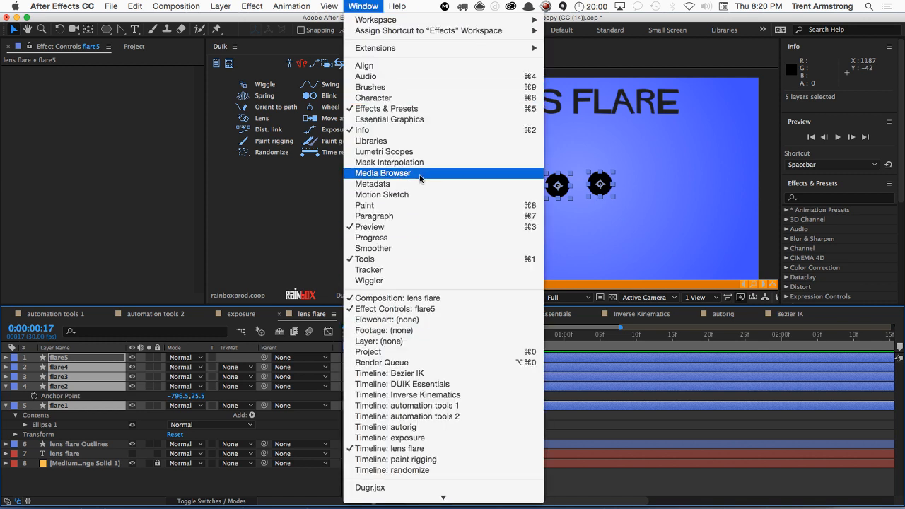
pyautogui.click(372, 66)
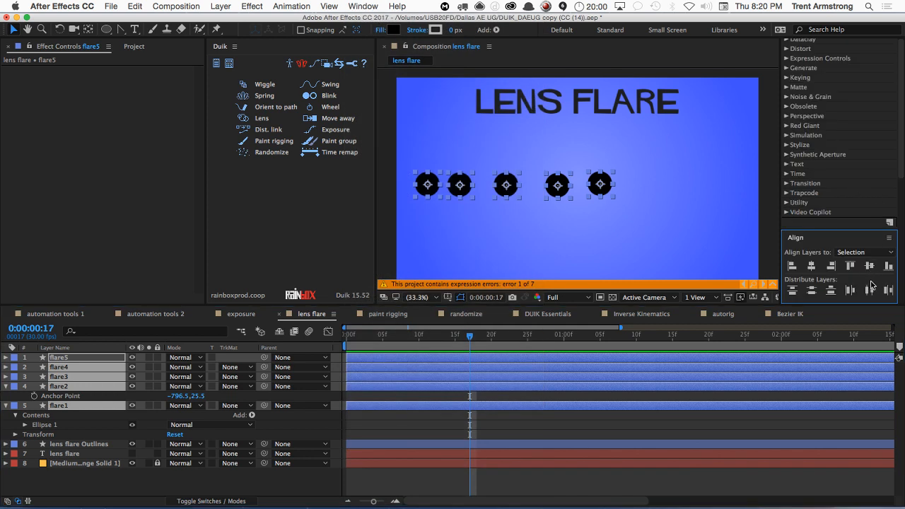
pyautogui.click(869, 290)
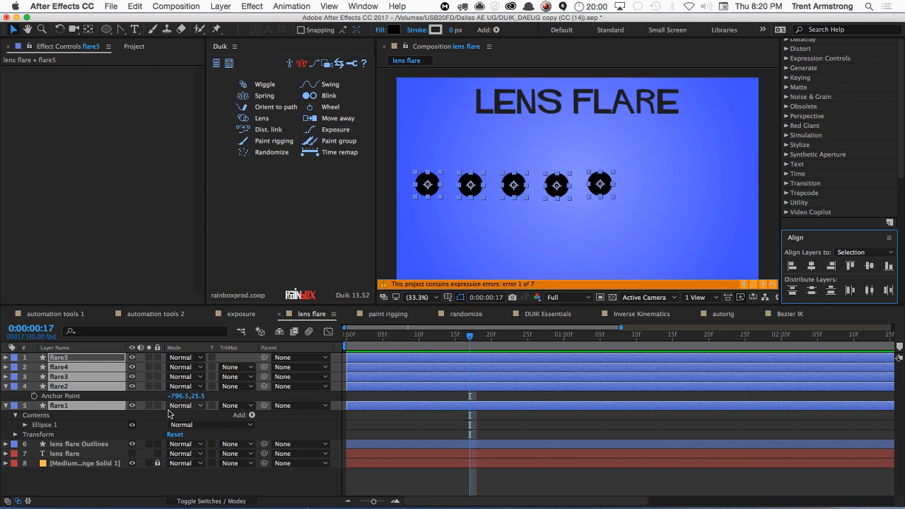
# Step: Apply Duik's Lens to flare1 through flare5, selecting flare1 first, and move flare1 to the frame's lower left
pyautogui.click(63, 444)
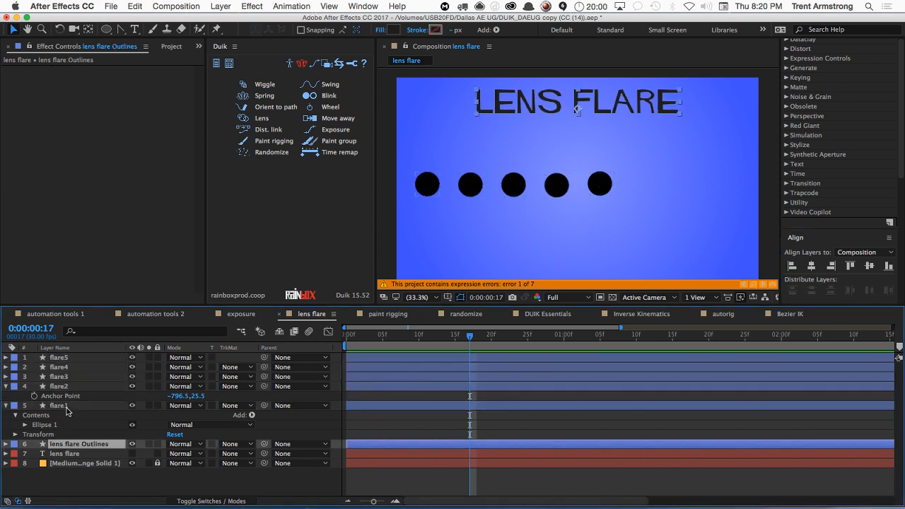
pyautogui.click(69, 405)
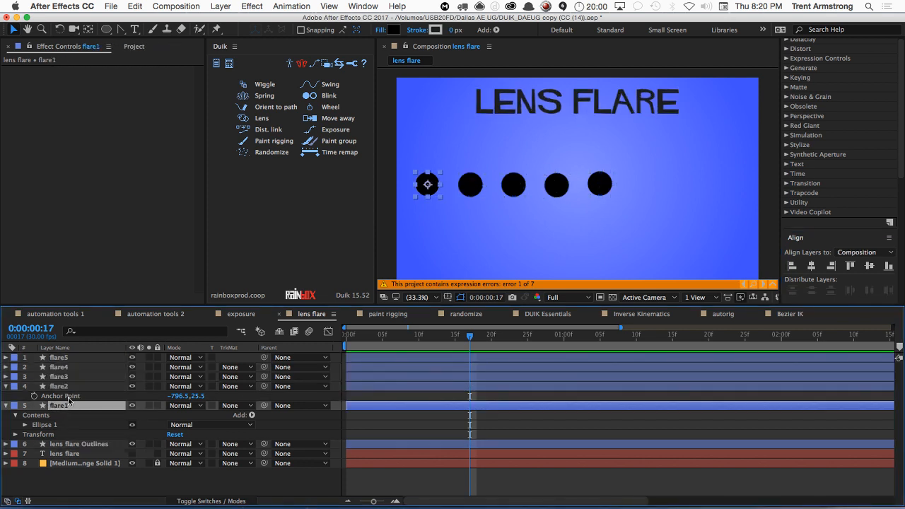
pyautogui.keyDown('shift'); pyautogui.click(68, 360); pyautogui.keyUp('shift')
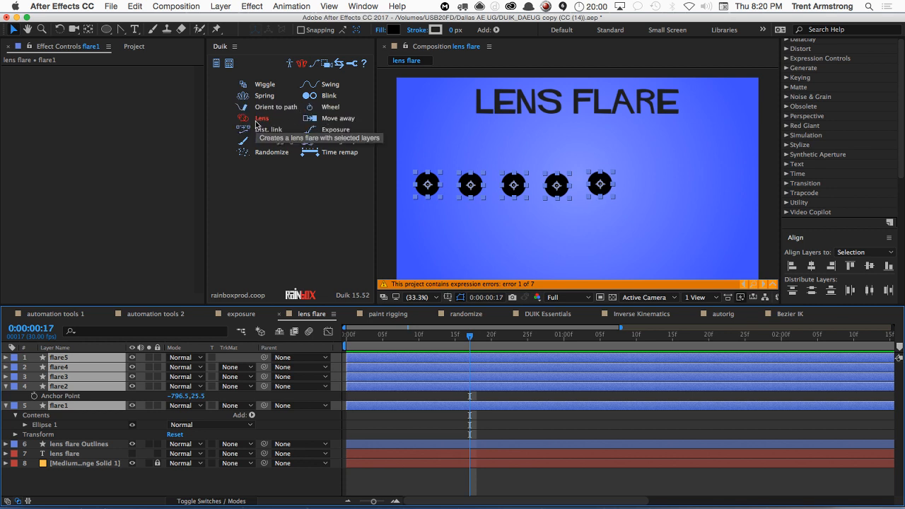
pyautogui.click(256, 124)
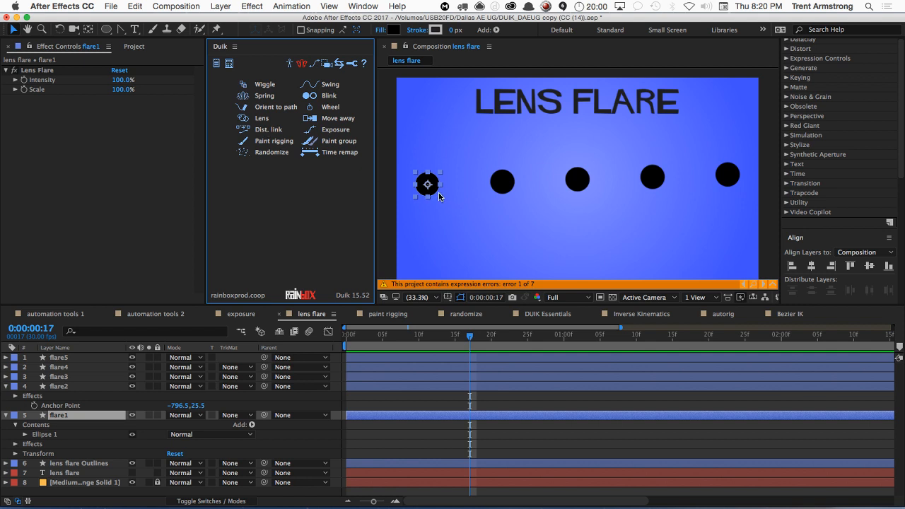
pyautogui.moveTo(434, 190); pyautogui.dragTo(456, 244)
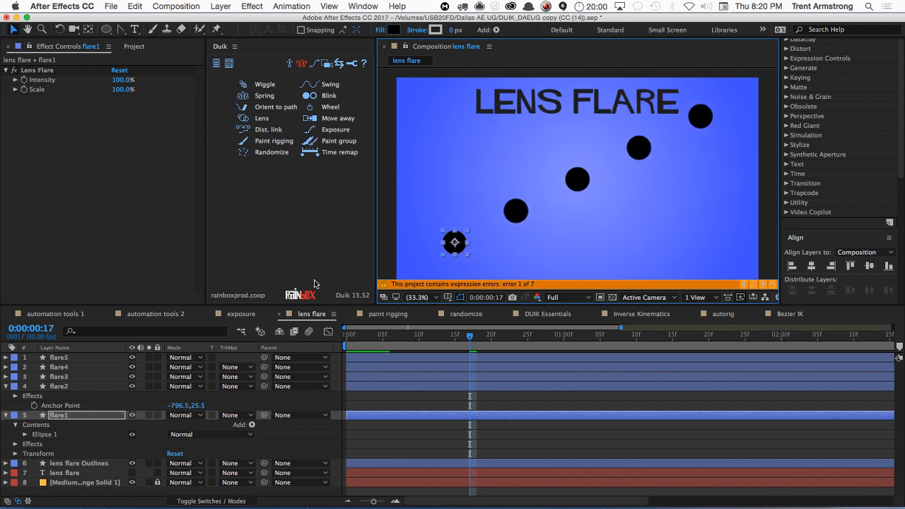
# Step: Set all five flare layers' blending mode to Overlay and move flare1 to the lower right of the frame's centre
pyautogui.keyDown('shift'); pyautogui.click(118, 357); pyautogui.keyUp('shift')
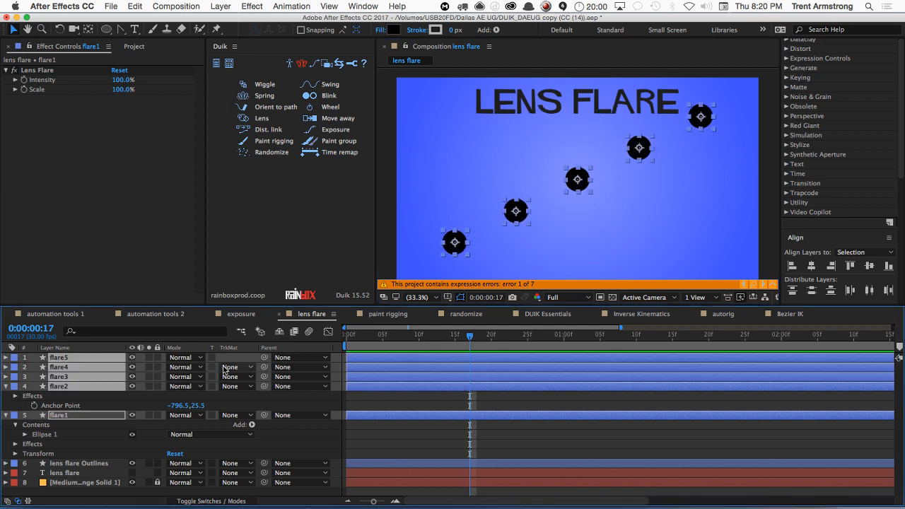
pyautogui.click(181, 358)
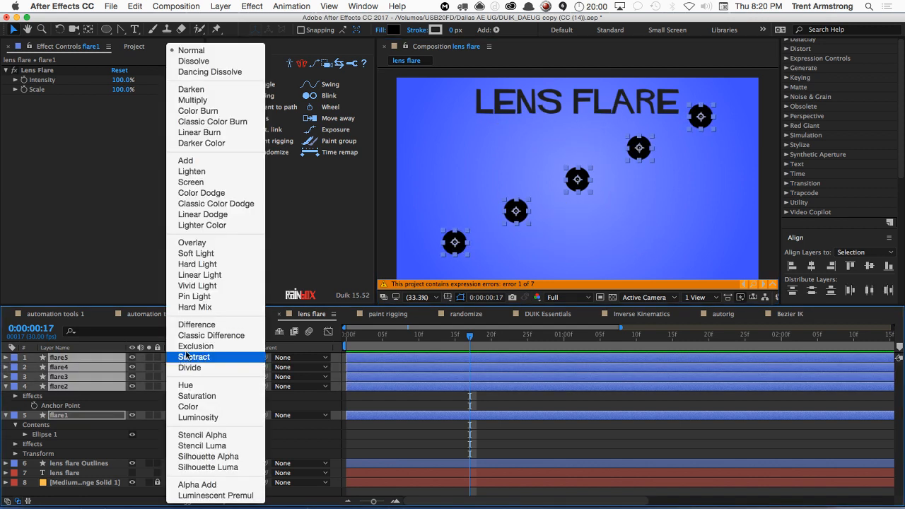
pyautogui.click(200, 242)
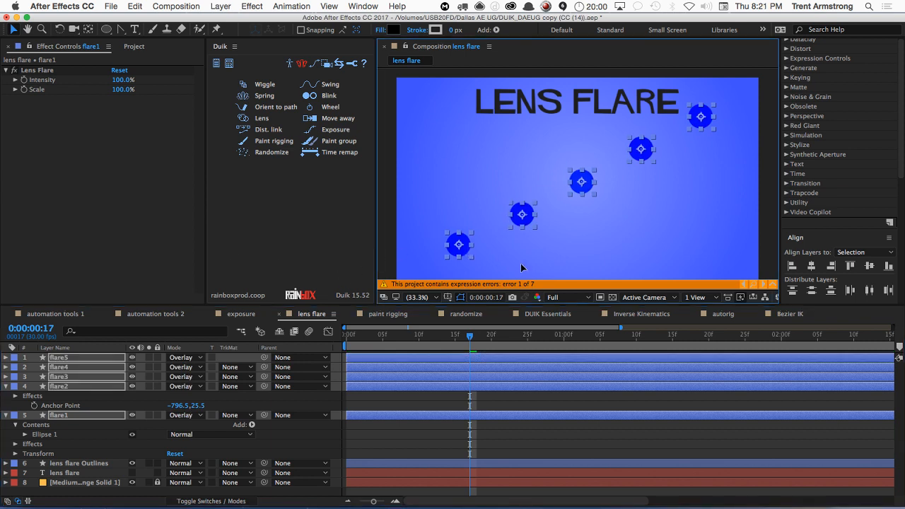
pyautogui.click(57, 445)
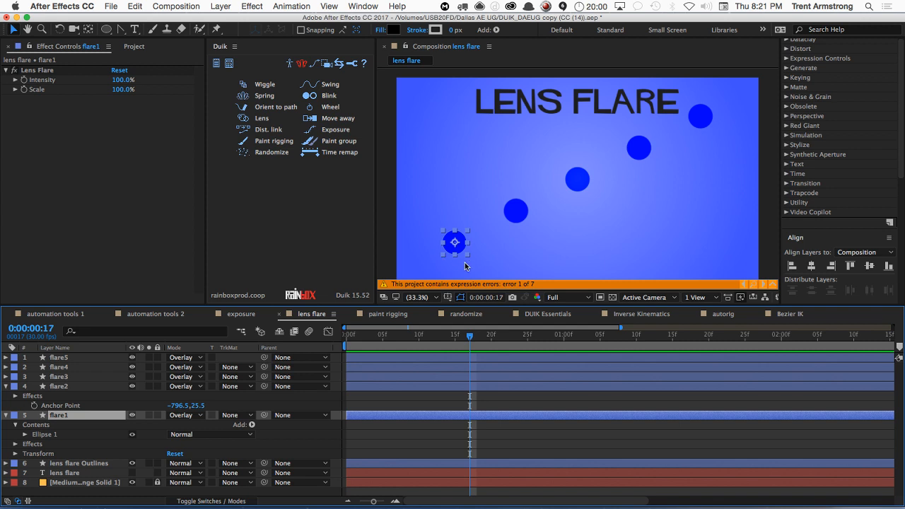
pyautogui.moveTo(460, 253); pyautogui.dragTo(635, 237)
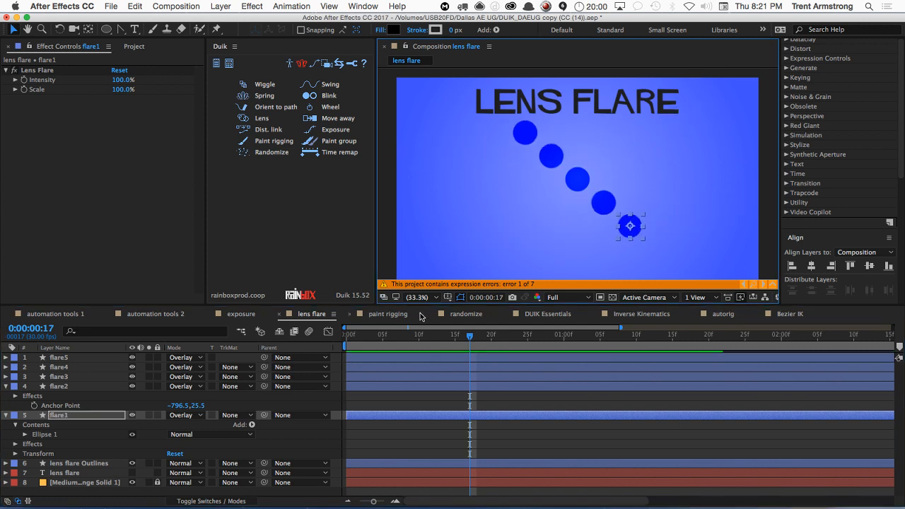
# Step: In the paint rigging composition, create a full-frame black solid of 1920 × 1080 px
pyautogui.click(381, 316)
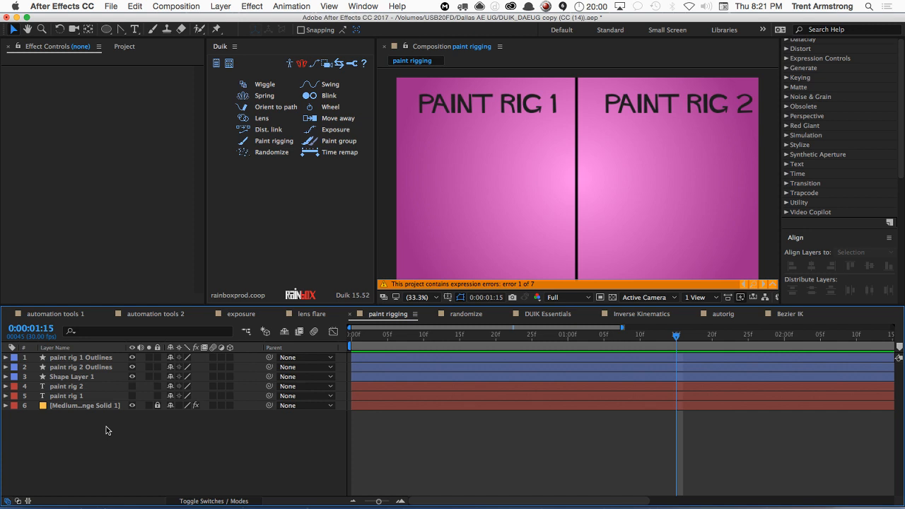
pyautogui.press('super+y')
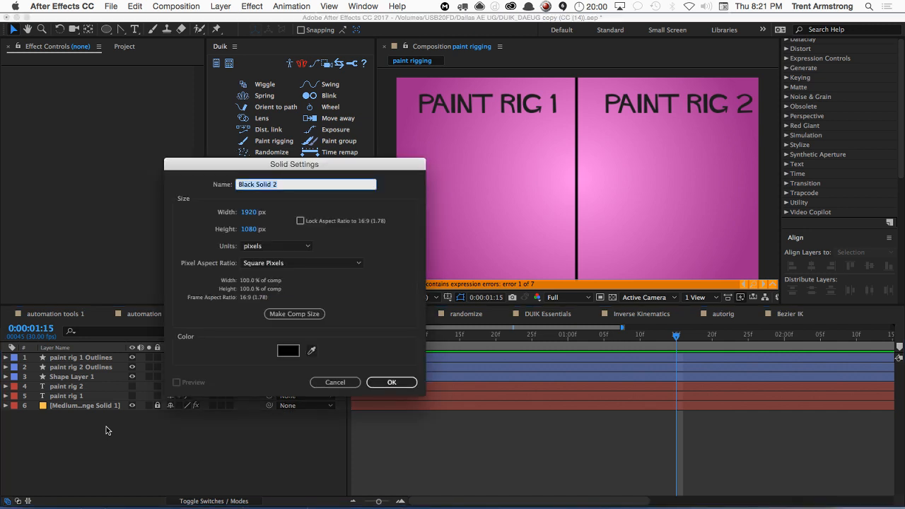
pyautogui.click(391, 382)
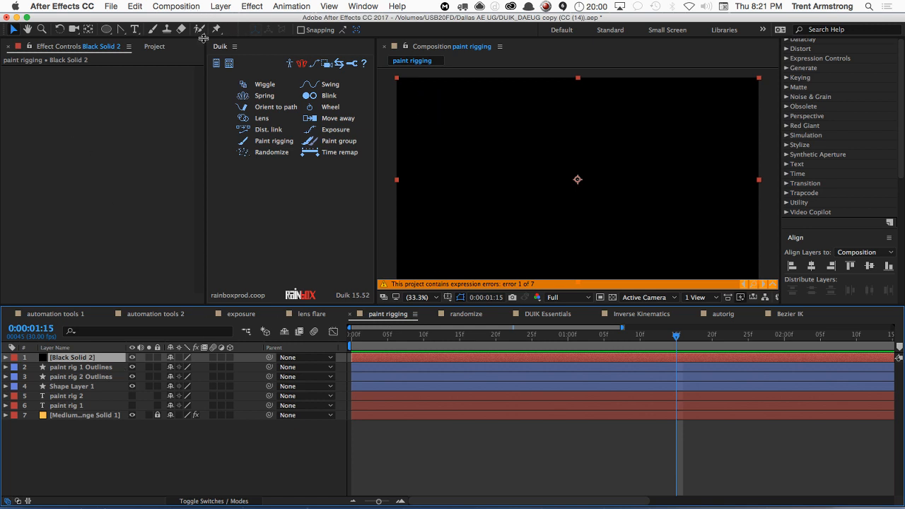
# Step: With the Brush tool, paint three white horizontal strokes, one below another, on the left half of the black solid
pyautogui.click(152, 29)
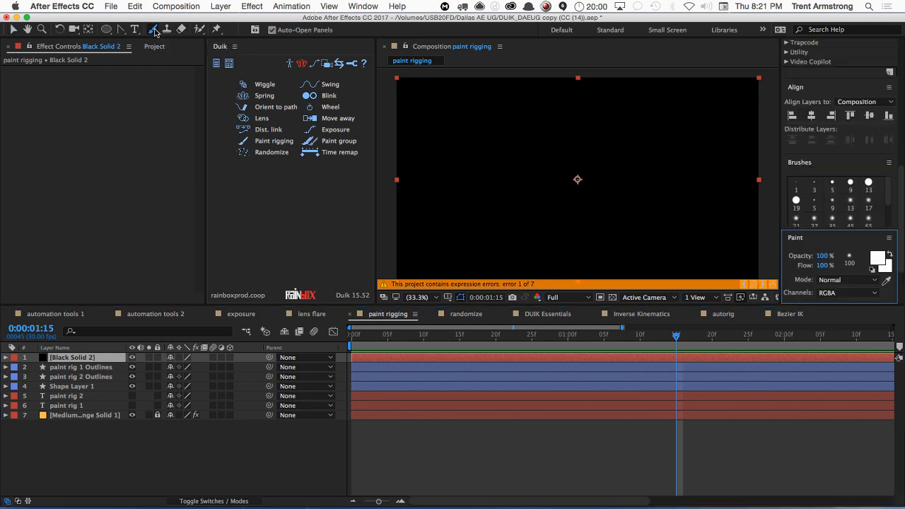
pyautogui.doubleClick(95, 358)
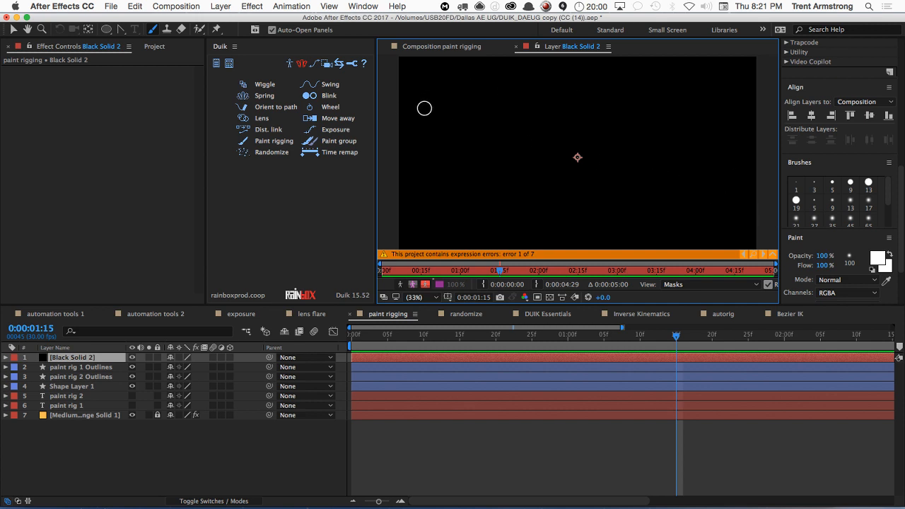
pyautogui.moveTo(423, 108); pyautogui.dragTo(495, 107)
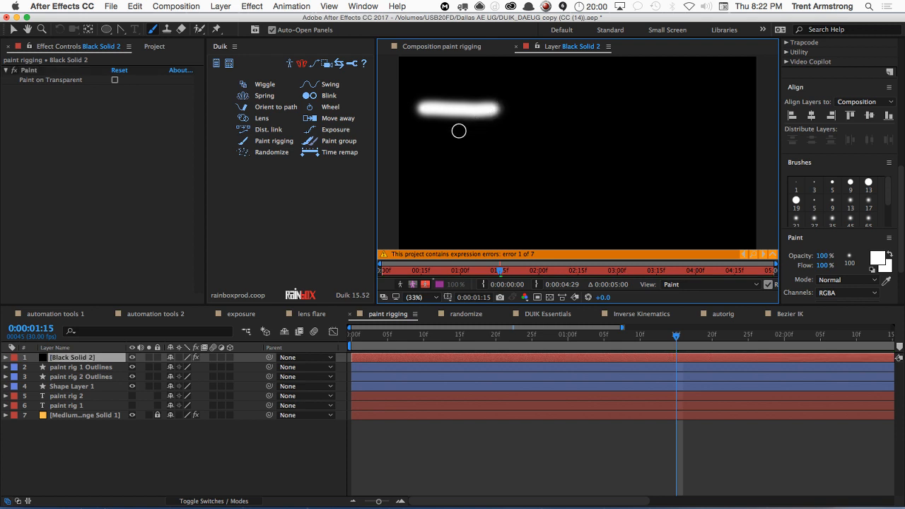
pyautogui.moveTo(420, 144); pyautogui.dragTo(509, 147)
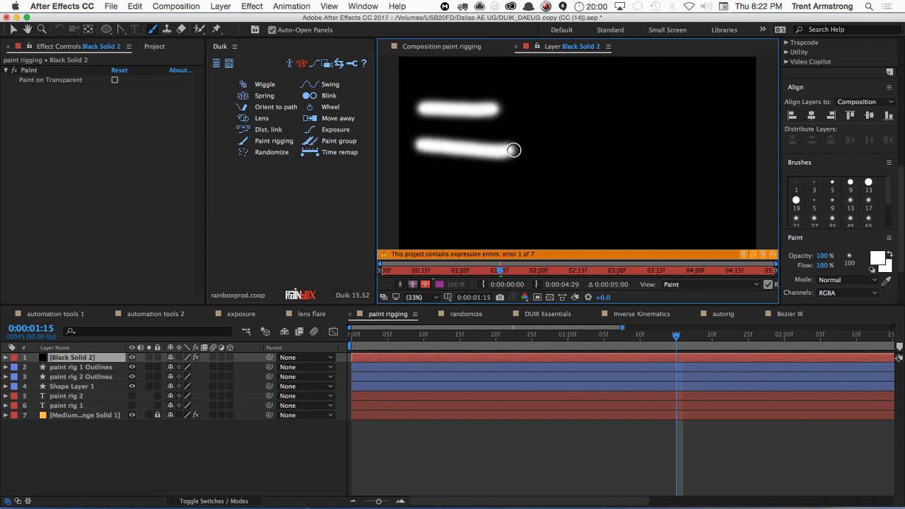
pyautogui.moveTo(427, 195); pyautogui.dragTo(510, 200)
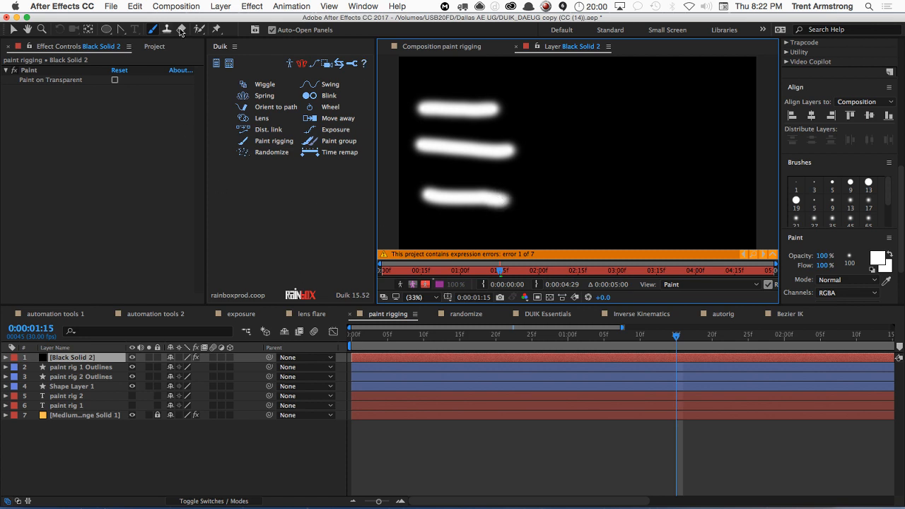
# Step: In the paint rigging composition, enable Paint on Transparent for the black solid and apply Duik's Paint rigging
pyautogui.click(459, 46)
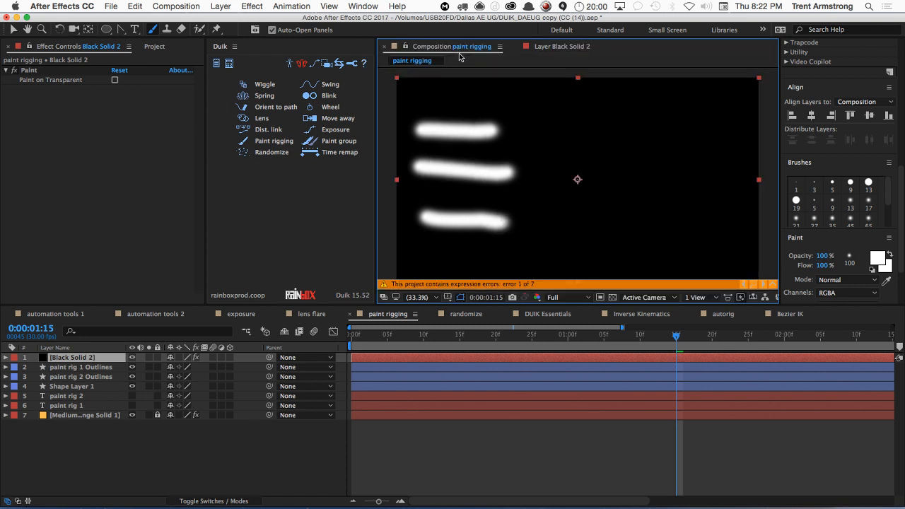
pyautogui.click(114, 80)
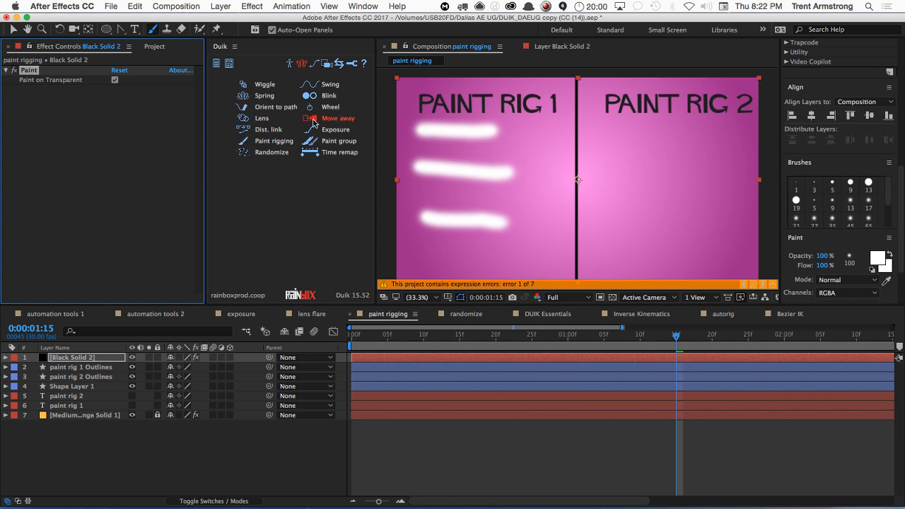
pyautogui.click(281, 143)
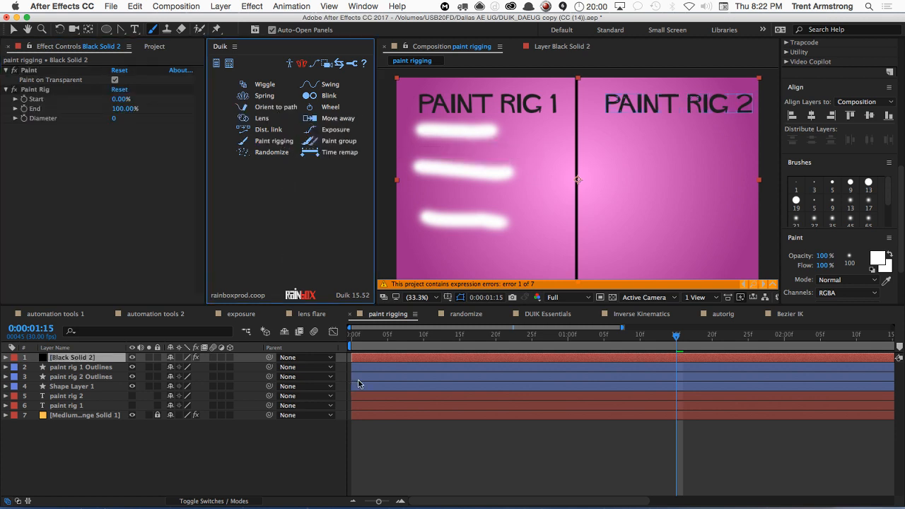
# Step: Go to the first frame and examine the Duik expressions on the black solid's brush strokes
pyautogui.press('Home')
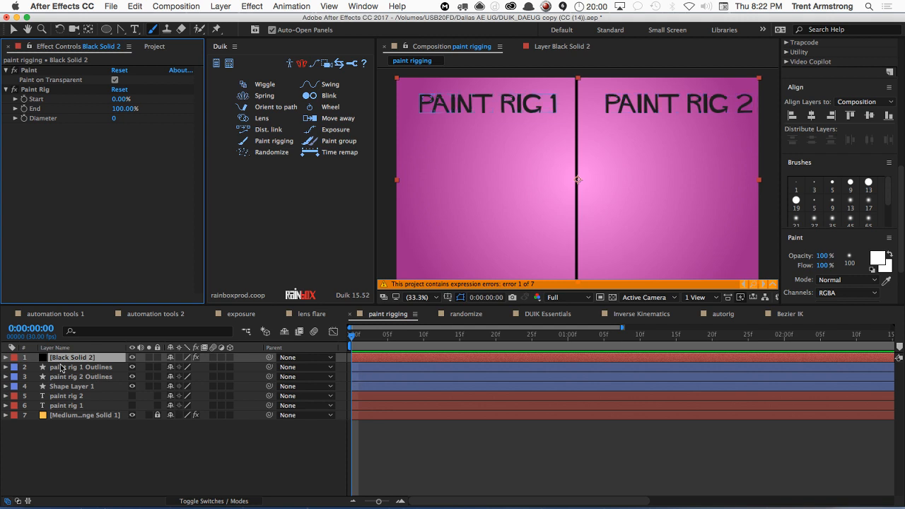
pyautogui.click(61, 367)
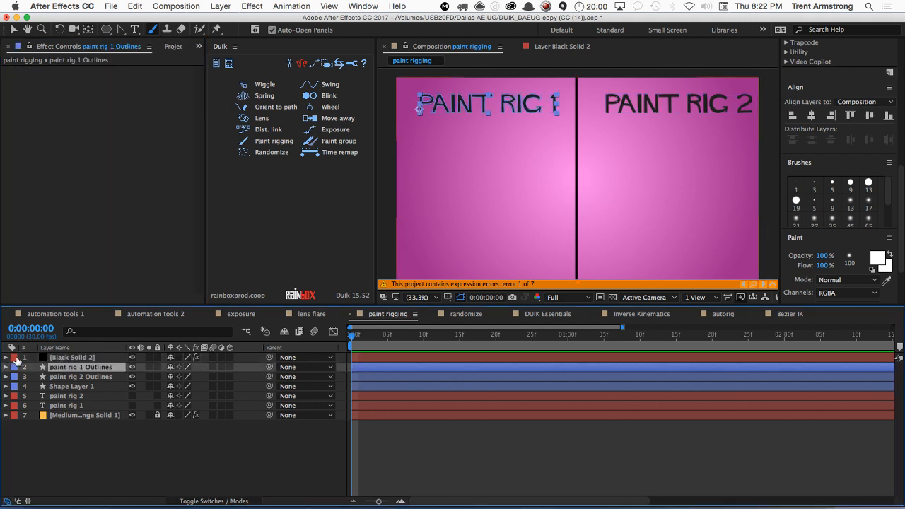
pyautogui.click(51, 359)
pyautogui.press('e')
pyautogui.press('e')
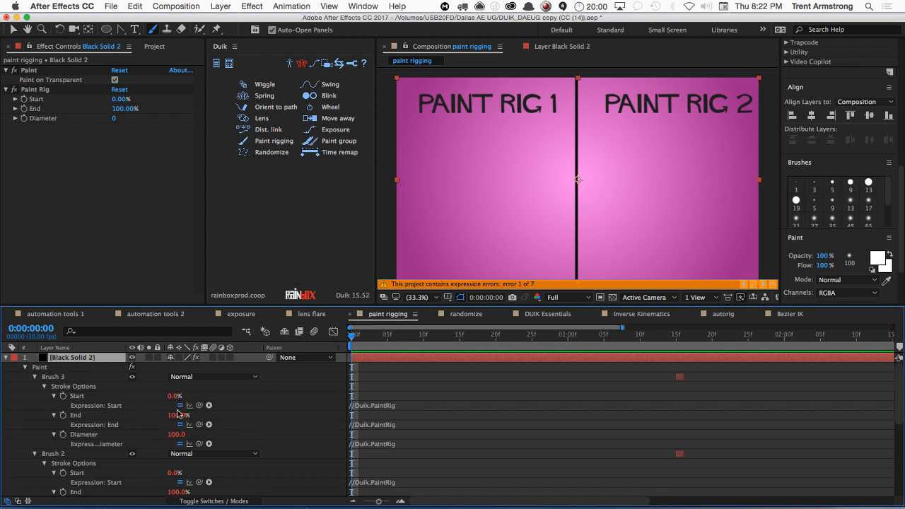
pyautogui.click(25, 368)
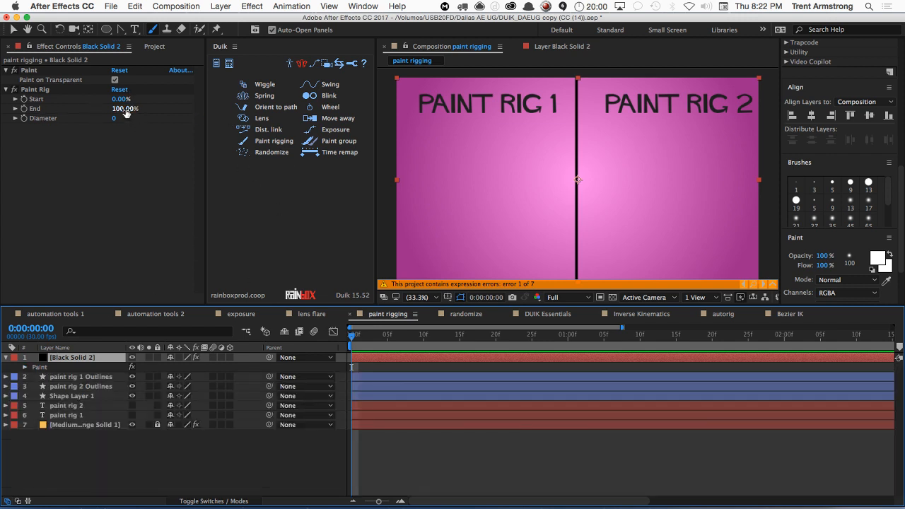
# Step: Animate the Paint Rig's End with keyframes of 0% at frame 0 and 100% at frame 10
pyautogui.moveTo(123, 110); pyautogui.dragTo(69, 117)
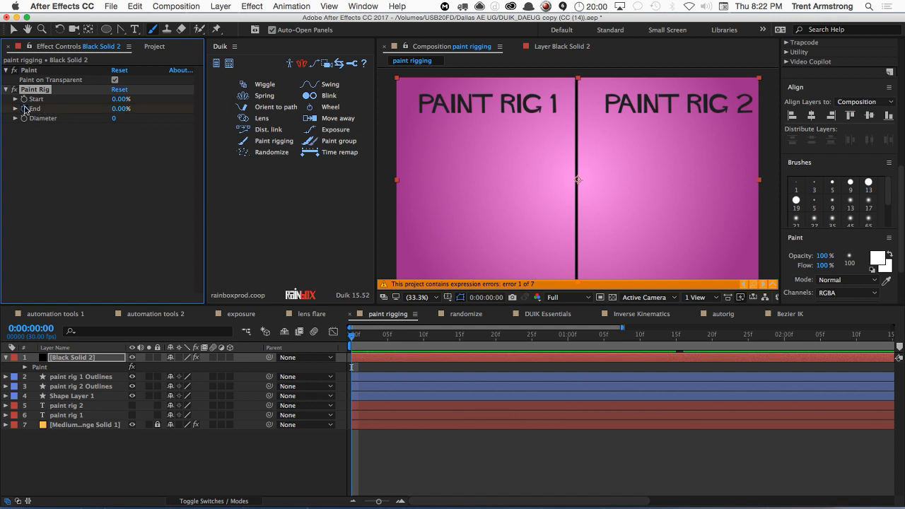
pyautogui.moveTo(350, 367); pyautogui.dragTo(424, 367)
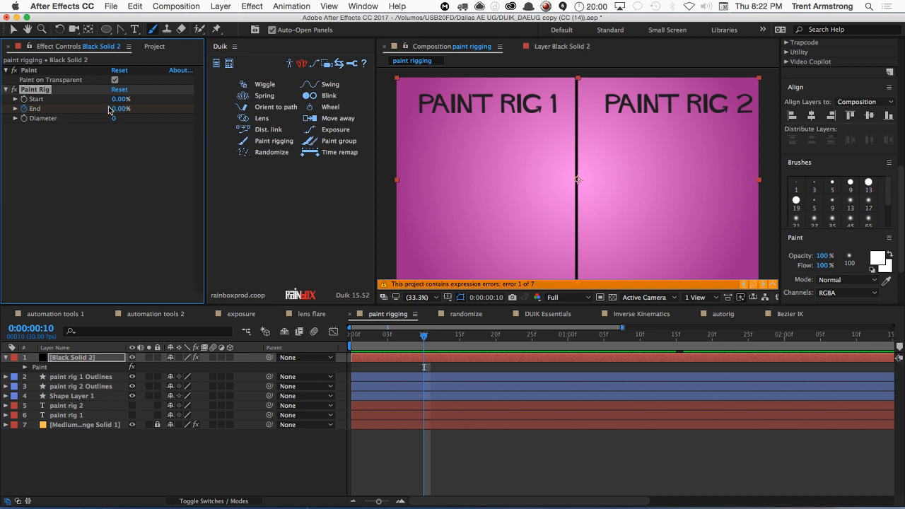
pyautogui.moveTo(110, 110); pyautogui.dragTo(189, 108)
pyautogui.click(60, 358)
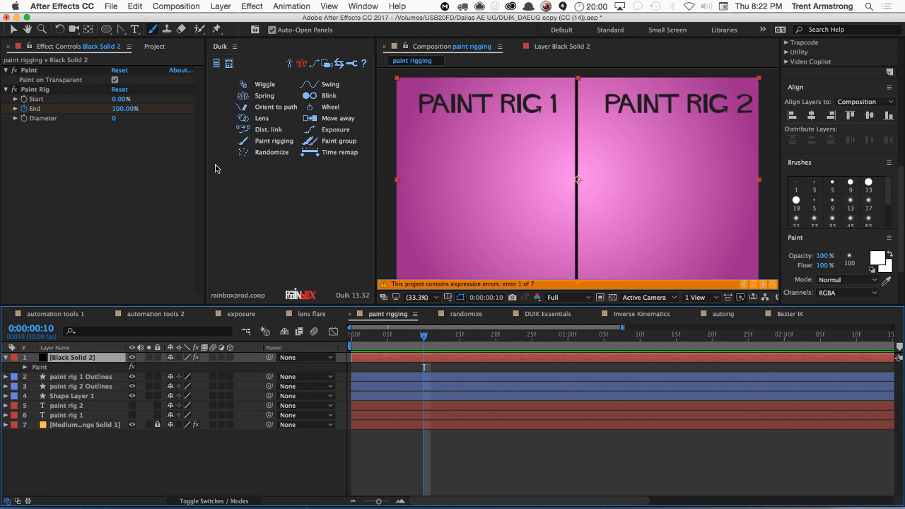
# Step: Set the Paint Rig's Diameter to 12 and look through the available brush sizes
pyautogui.moveTo(120, 99)
pyautogui.mouseDown()
pyautogui.moveTo(143, 100)
pyautogui.moveTo(75, 105)
pyautogui.mouseUp()
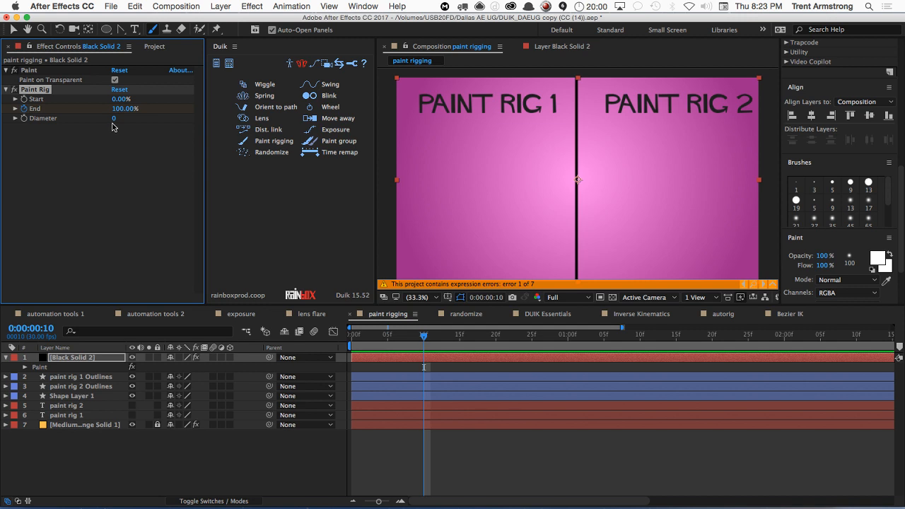
pyautogui.moveTo(113, 118); pyautogui.dragTo(122, 119)
pyautogui.scroll(-1, 889, 204)
pyautogui.scroll(-1, 889, 203)
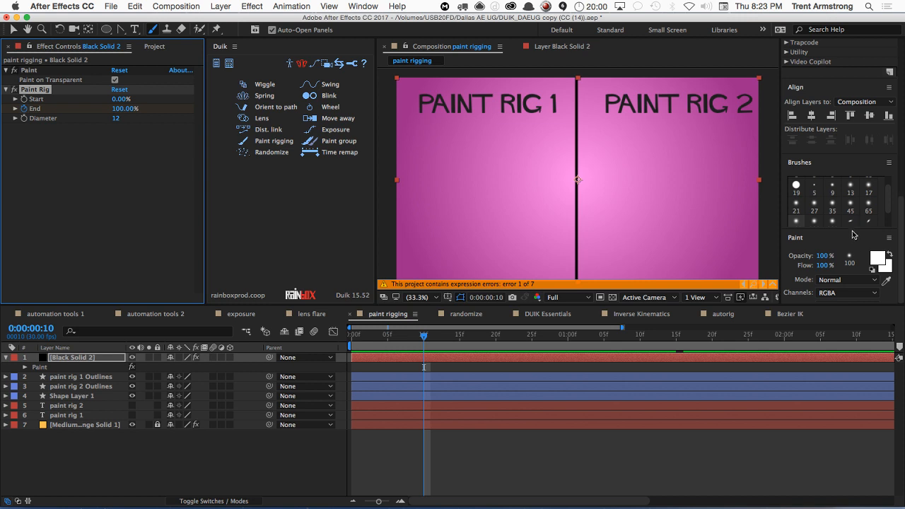
pyautogui.scroll(1, 852, 223)
pyautogui.scroll(-2, 849, 218)
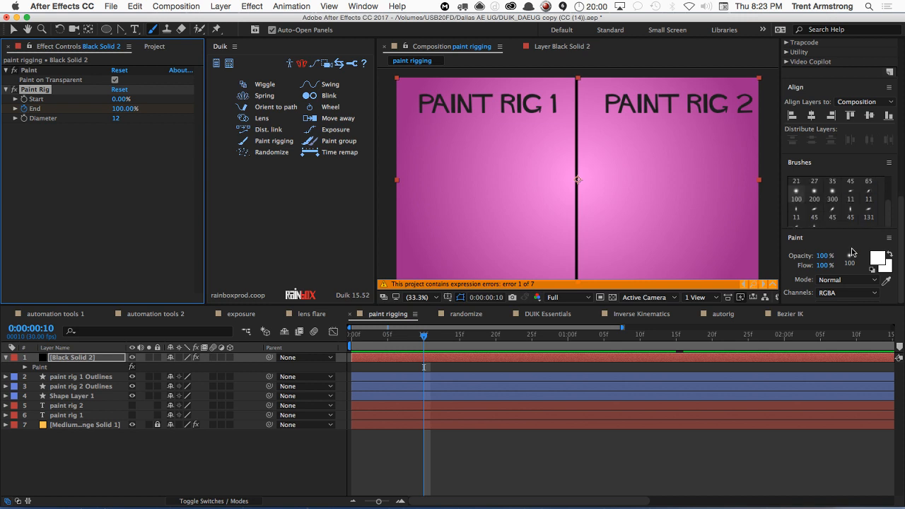
# Step: Look through the docked panels to examine the brush sizes and the paint options
pyautogui.scroll(5, 851, 252)
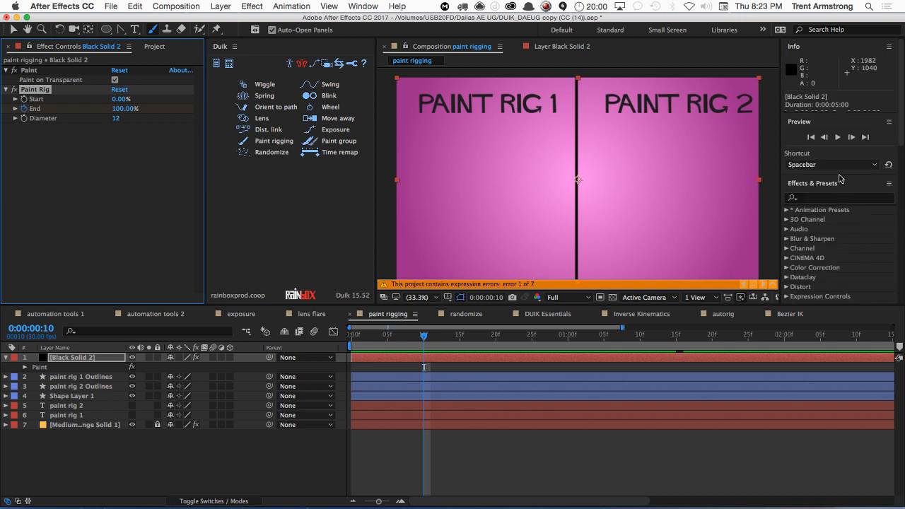
pyautogui.scroll(-5, 868, 201)
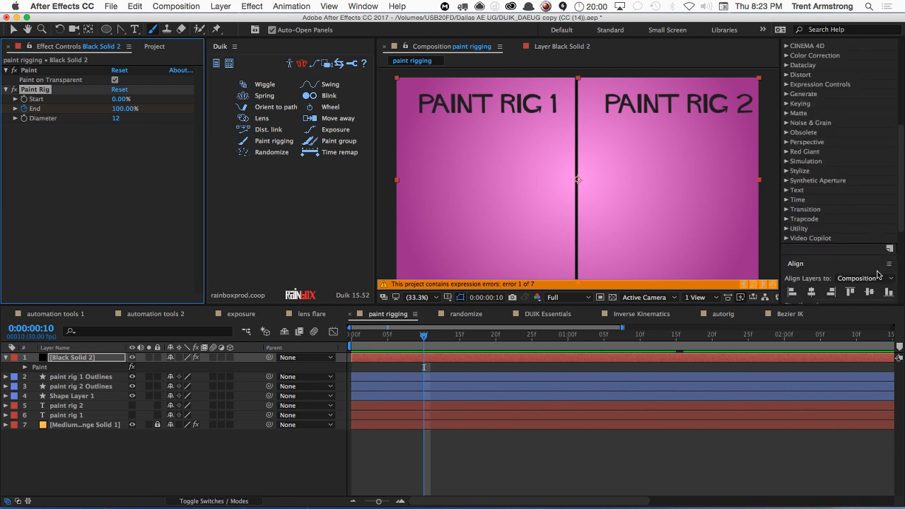
pyautogui.scroll(5, 877, 274)
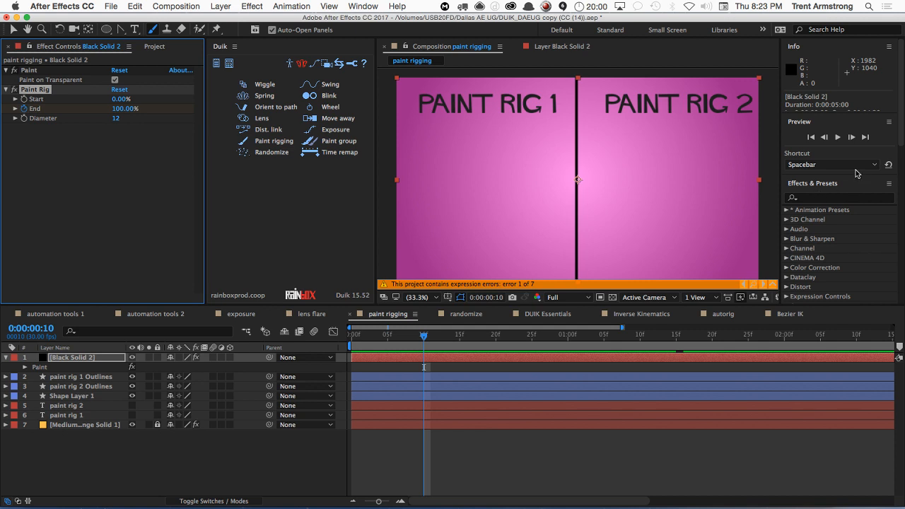
pyautogui.scroll(-5, 855, 170)
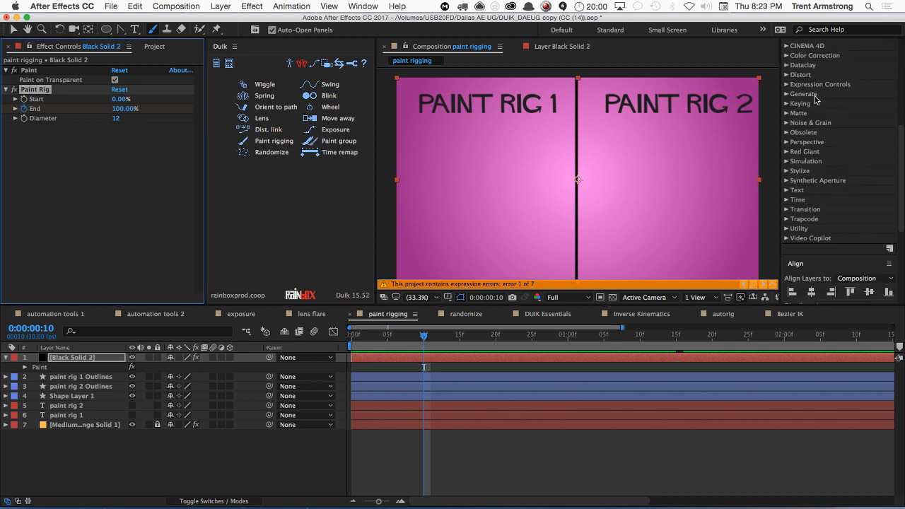
pyautogui.scroll(-5, 830, 124)
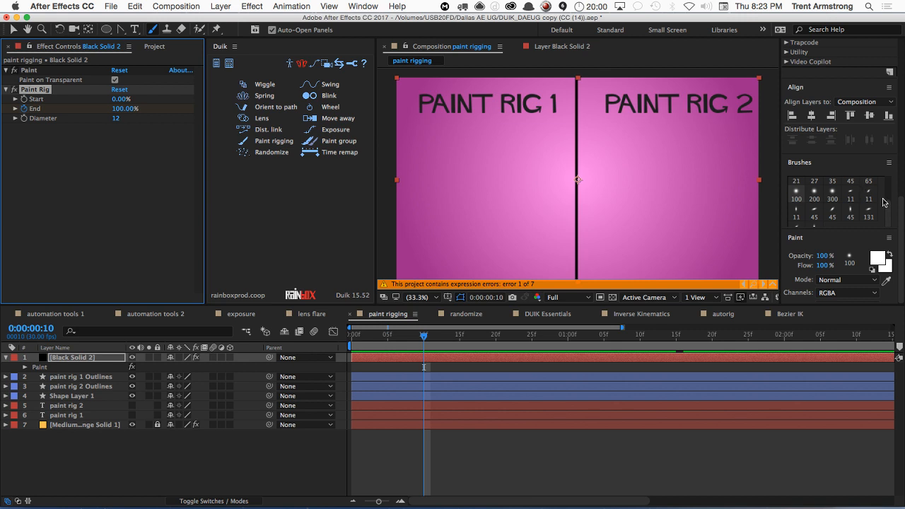
pyautogui.scroll(-5, 871, 276)
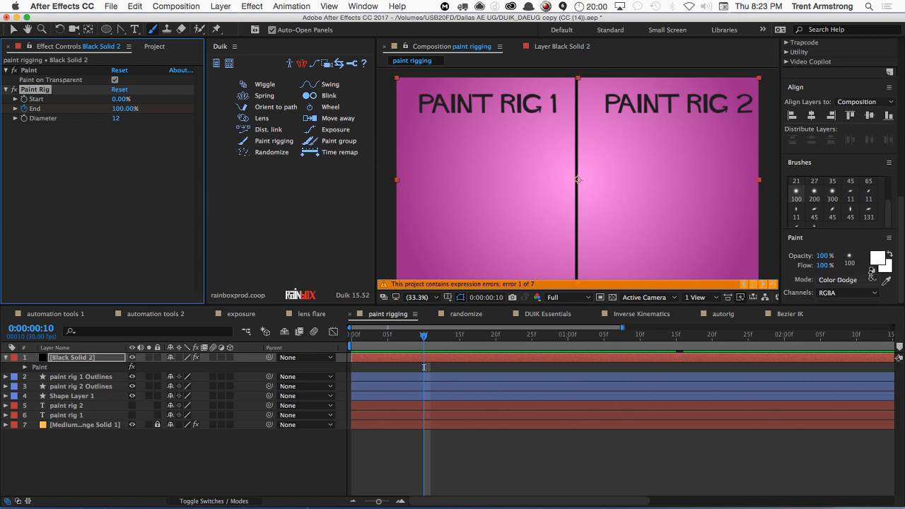
pyautogui.scroll(5, 871, 275)
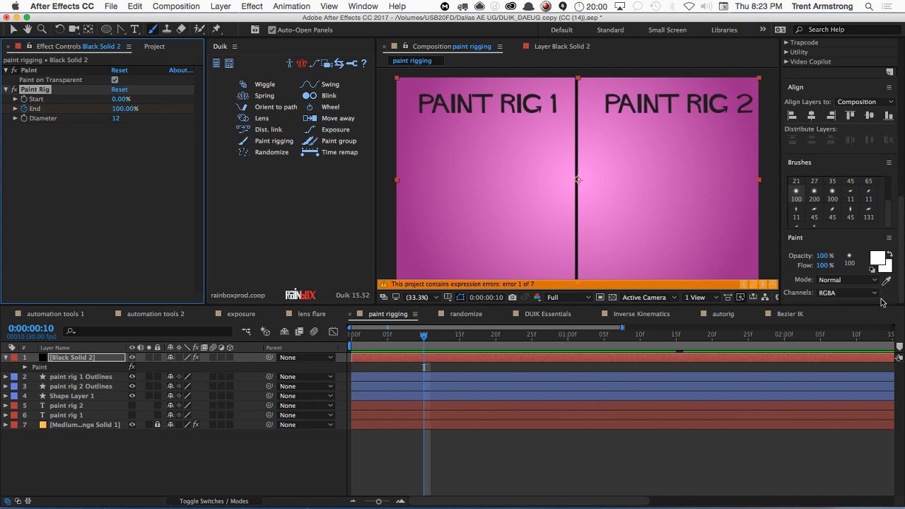
# Step: Enlarge the workspace area above the timeline and shrink the Align and Brushes panels
pyautogui.moveTo(882, 304)
pyautogui.mouseDown()
pyautogui.moveTo(877, 326)
pyautogui.moveTo(874, 318)
pyautogui.mouseUp()
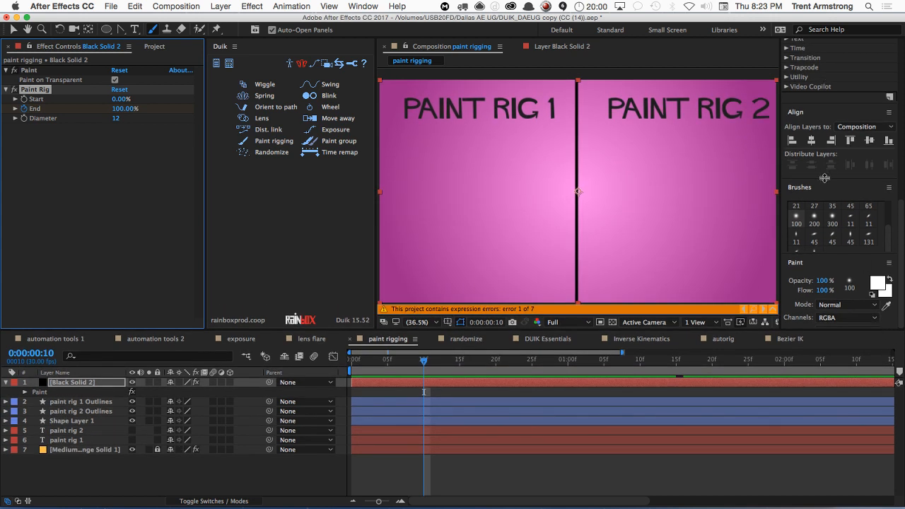
pyautogui.moveTo(824, 178); pyautogui.dragTo(822, 158)
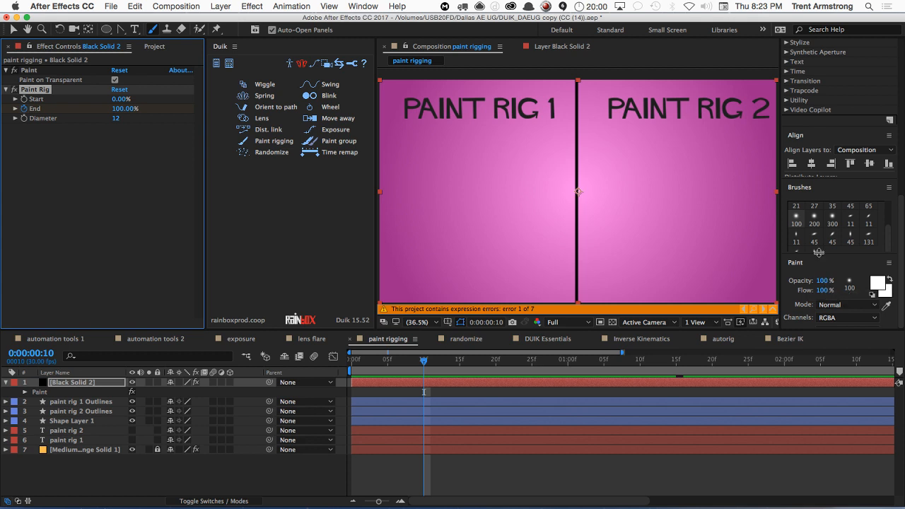
pyautogui.moveTo(818, 252)
pyautogui.mouseDown()
pyautogui.moveTo(816, 226)
pyautogui.moveTo(822, 294)
pyautogui.moveTo(805, 185)
pyautogui.mouseUp()
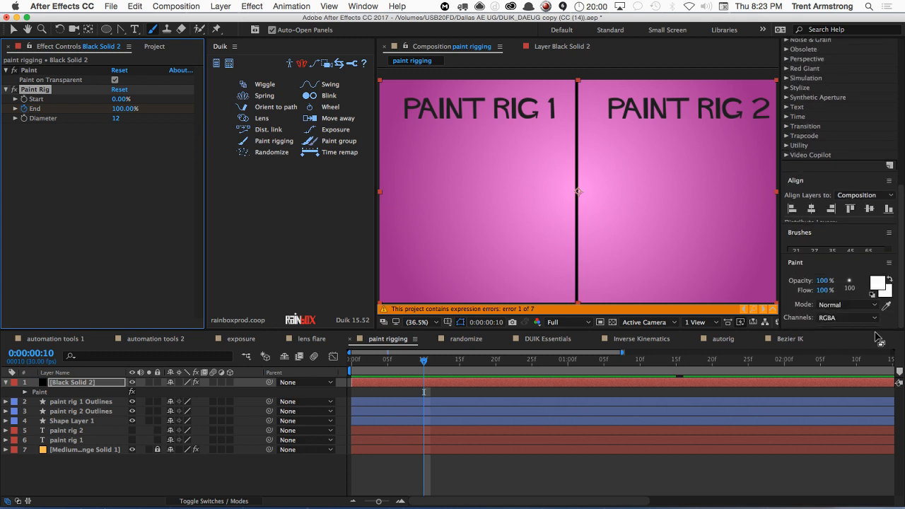
pyautogui.moveTo(868, 330); pyautogui.dragTo(872, 364)
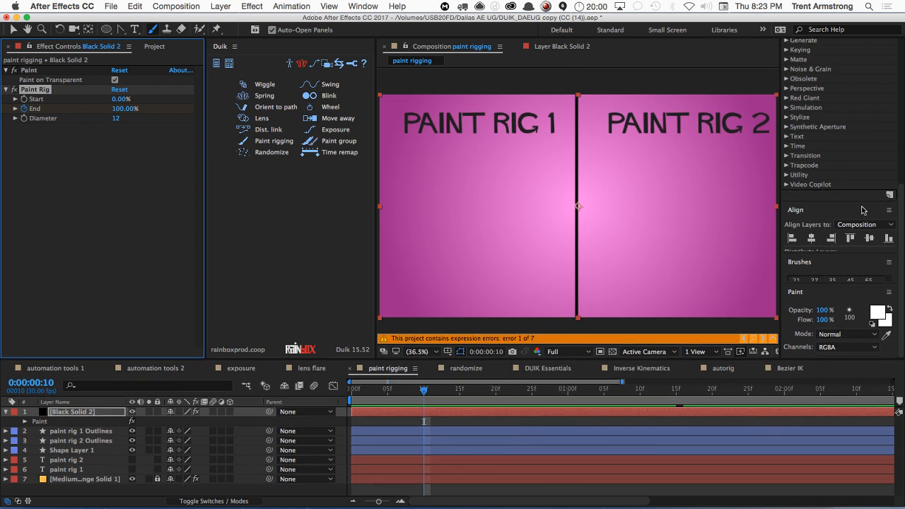
# Step: Close the Align panel and the Effects & Presets panel
pyautogui.click(889, 210)
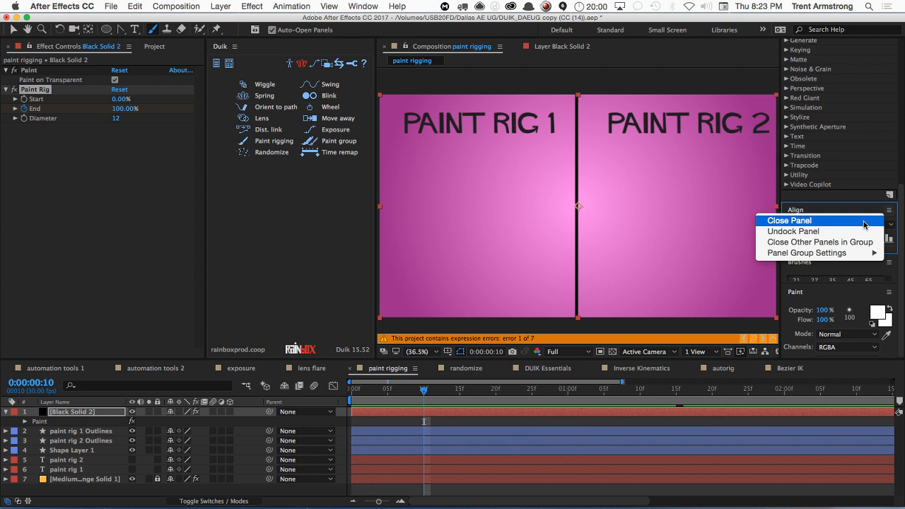
pyautogui.click(864, 224)
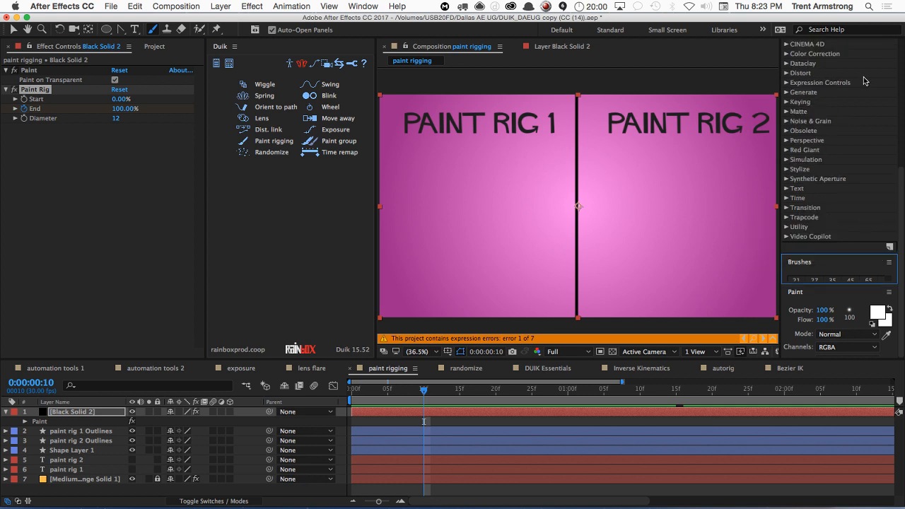
pyautogui.click(889, 182)
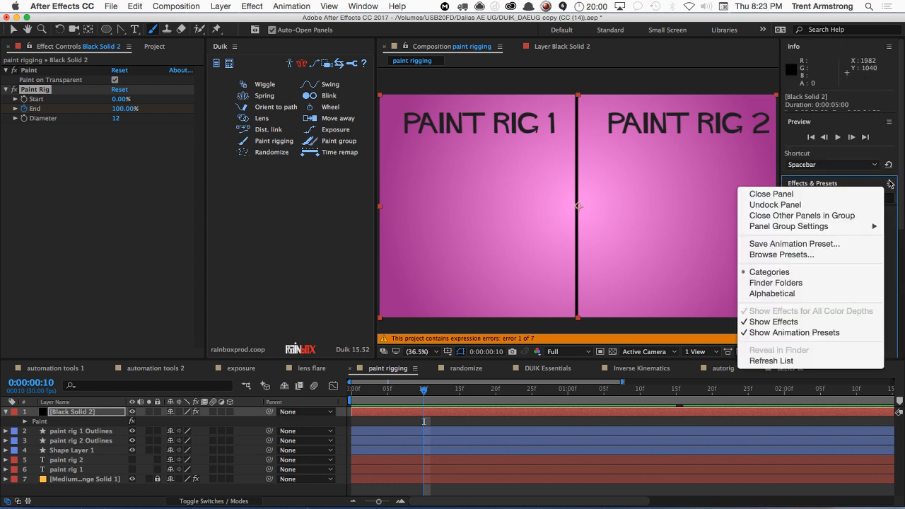
pyautogui.click(792, 195)
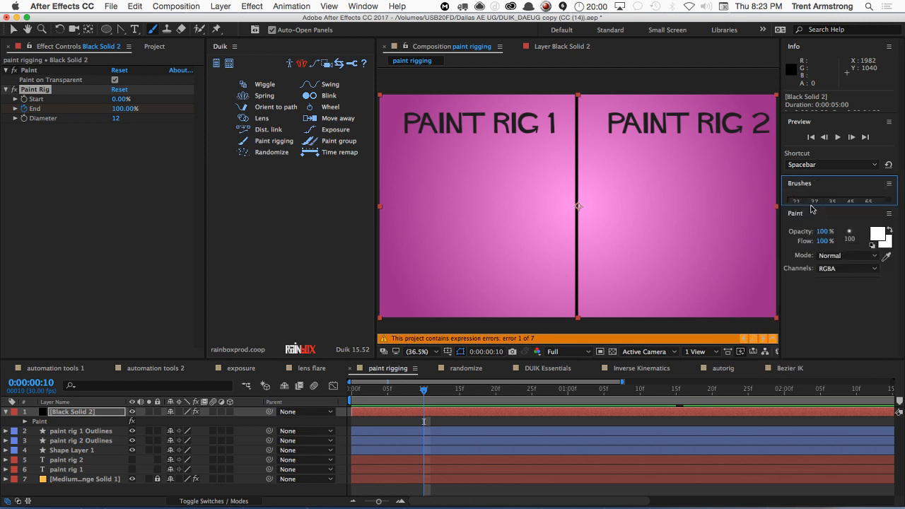
# Step: Enlarge the Brushes panel enough to show all Brush Dynamics options down to Flow
pyautogui.moveTo(818, 209); pyautogui.dragTo(823, 281)
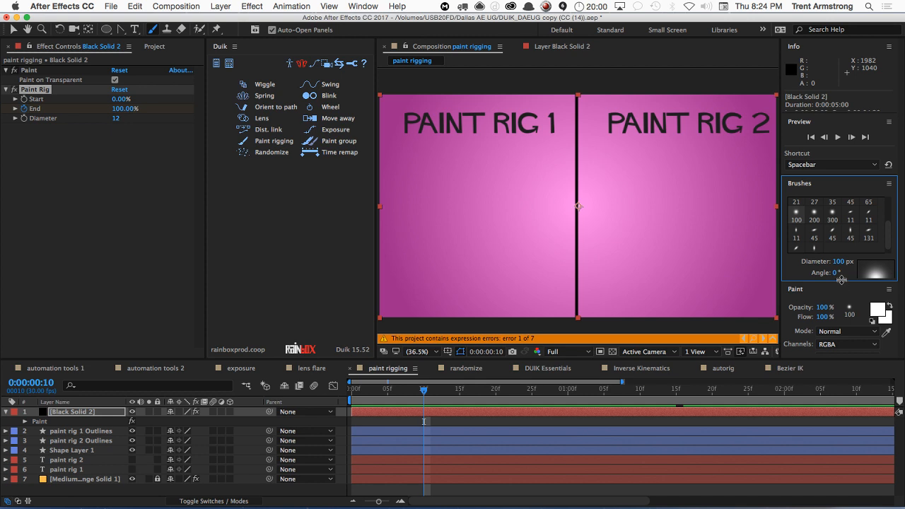
pyautogui.moveTo(841, 284); pyautogui.dragTo(857, 366)
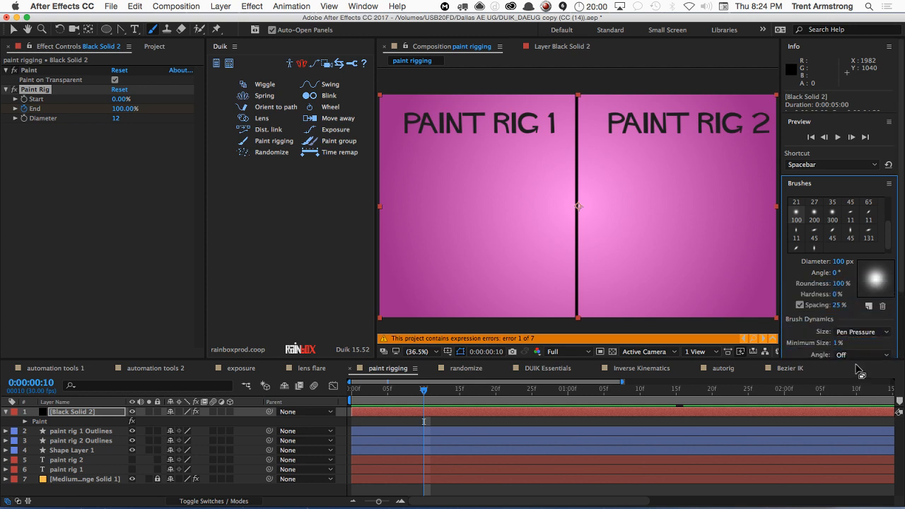
pyautogui.scroll(-3, 855, 341)
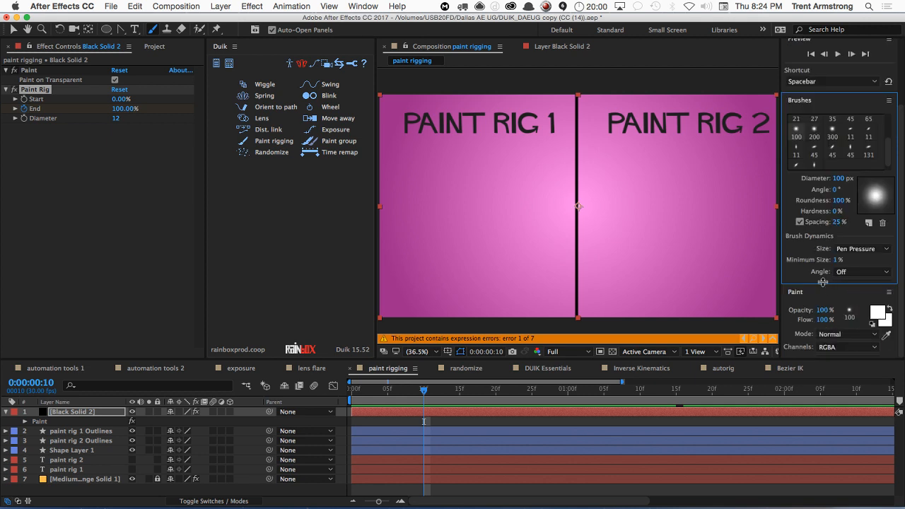
pyautogui.moveTo(823, 282); pyautogui.dragTo(823, 333)
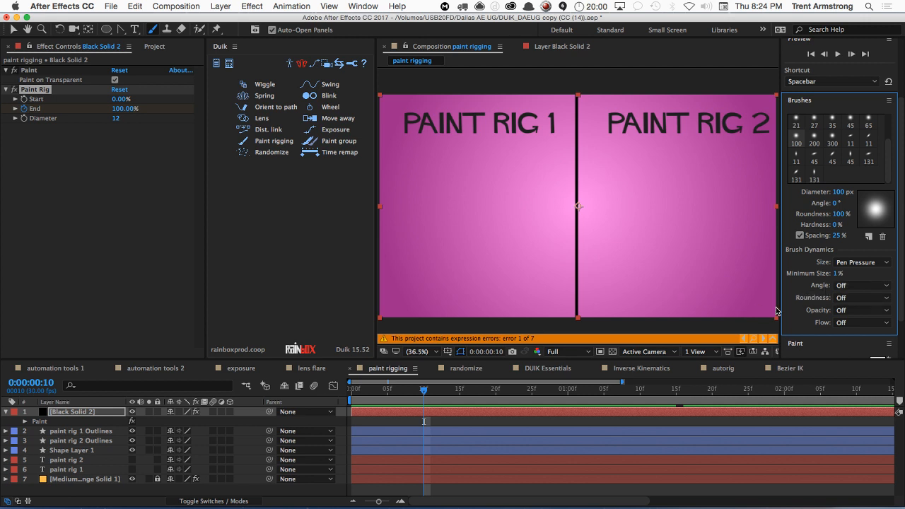
pyautogui.moveTo(902, 214); pyautogui.dragTo(902, 251)
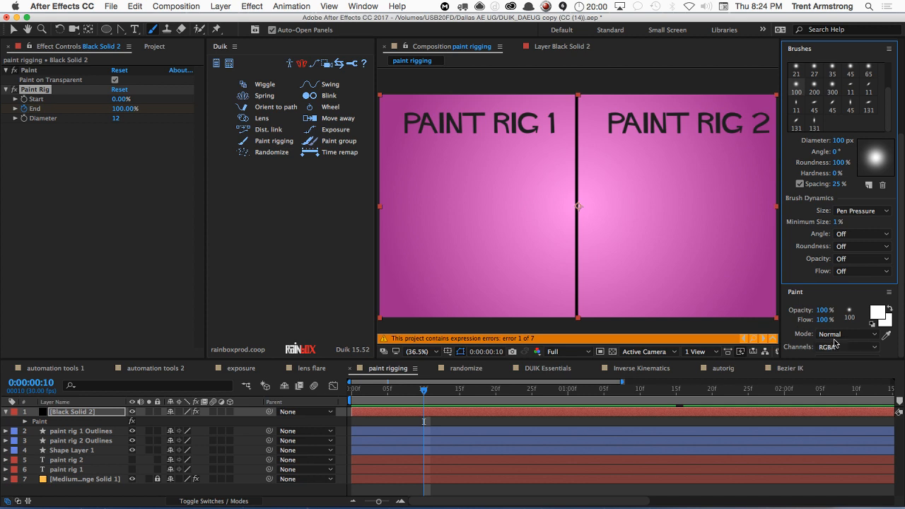
# Step: Extend the panel area slightly over the timeline and set the paint stroke Duration to Constant
pyautogui.moveTo(835, 359); pyautogui.dragTo(840, 367)
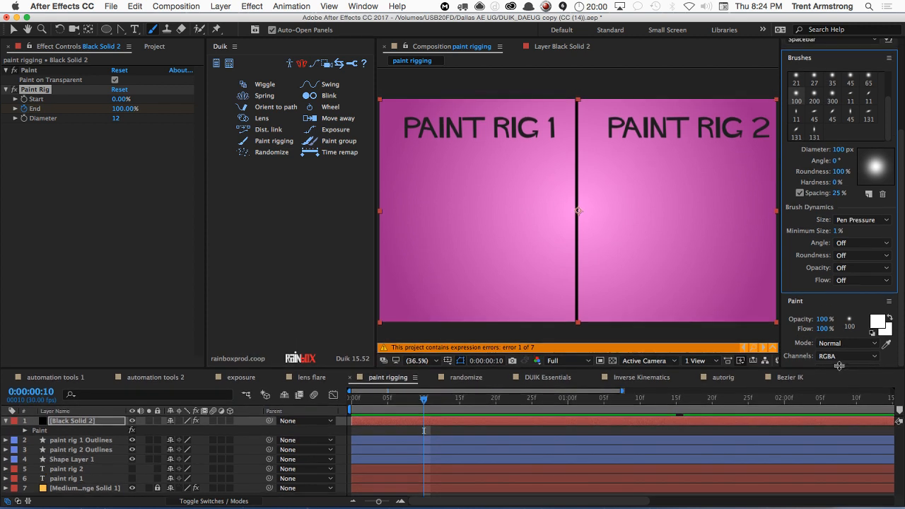
pyautogui.scroll(5, 842, 330)
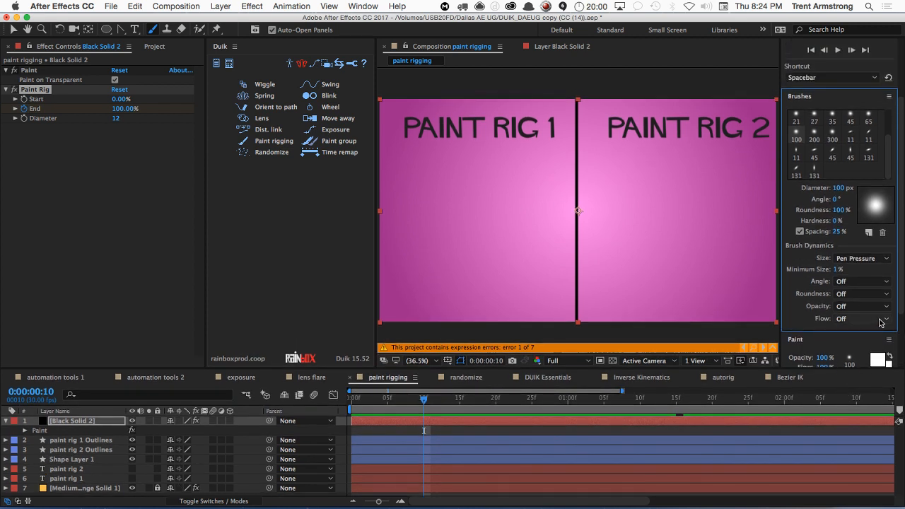
pyautogui.moveTo(902, 301); pyautogui.dragTo(902, 332)
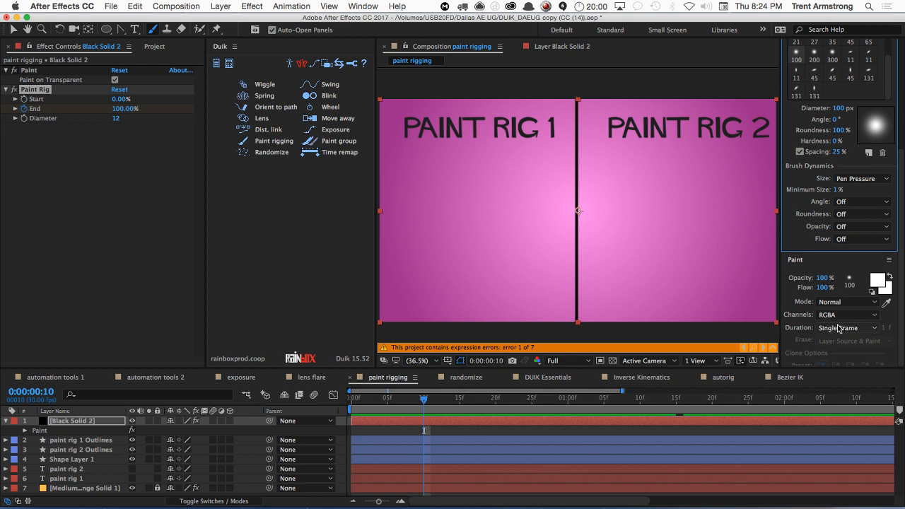
pyautogui.click(859, 329)
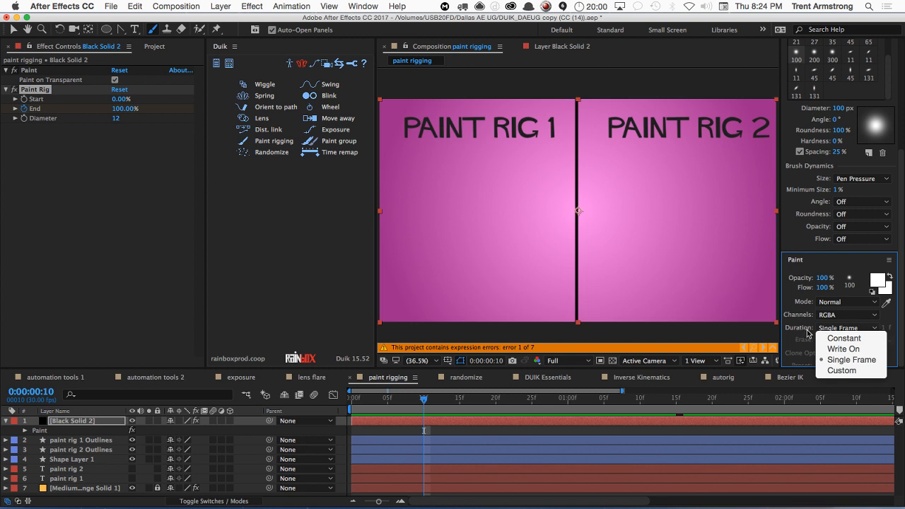
pyautogui.click(846, 340)
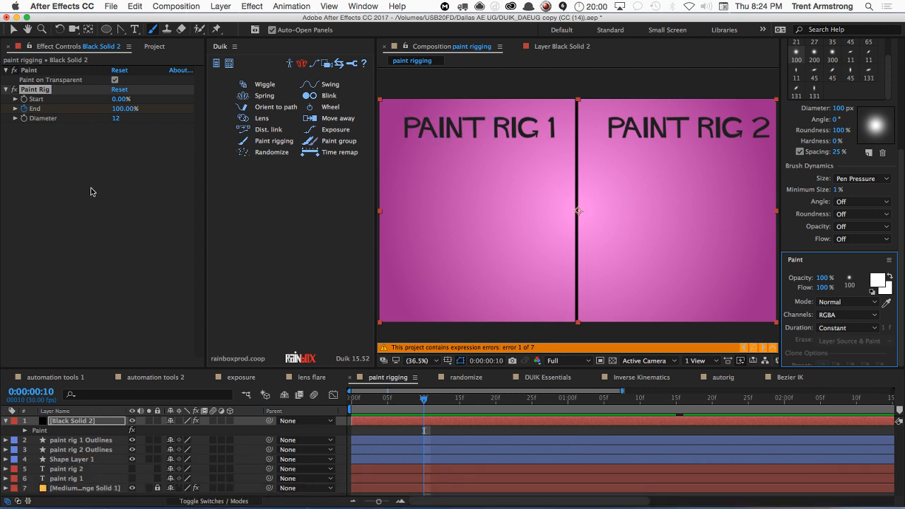
# Step: Delete the Paint and Paint Rig effects from the black solid
pyautogui.click(32, 72)
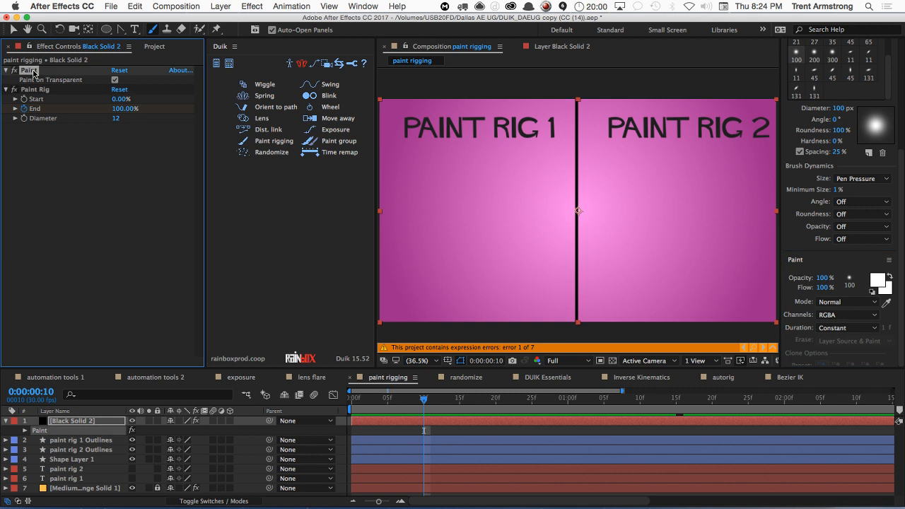
pyautogui.click(34, 90)
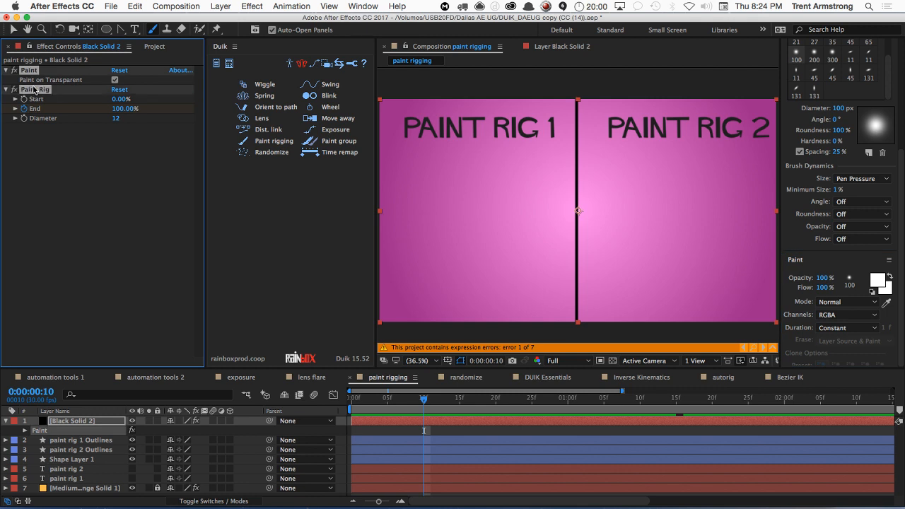
pyautogui.press('Delete')
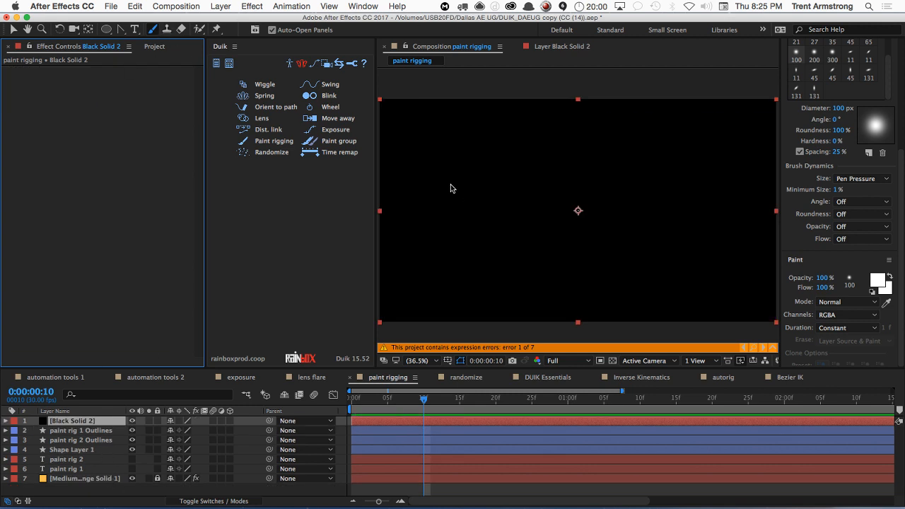
# Step: Paint two horizontal white strokes on the left half of the black solid layer and enable Paint on Transparent
pyautogui.click(577, 46)
pyautogui.moveTo(420, 148); pyautogui.dragTo(550, 147)
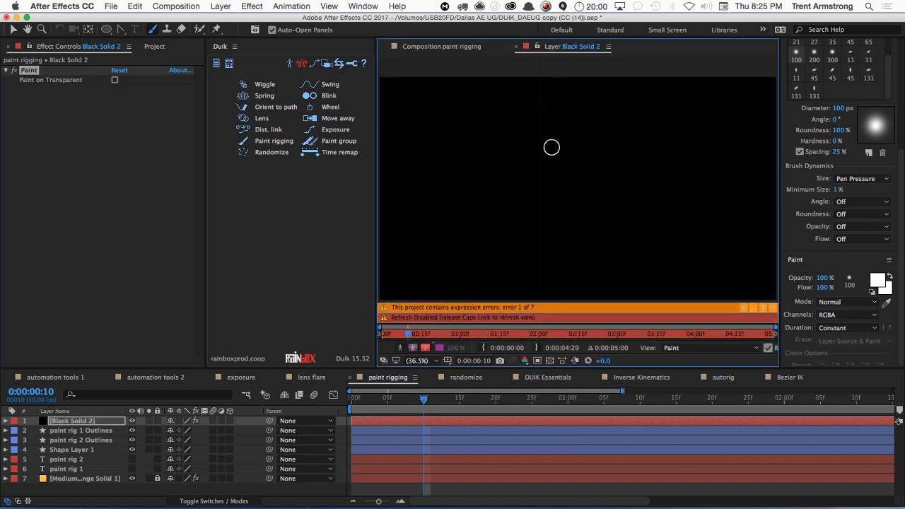
pyautogui.press('capslock')
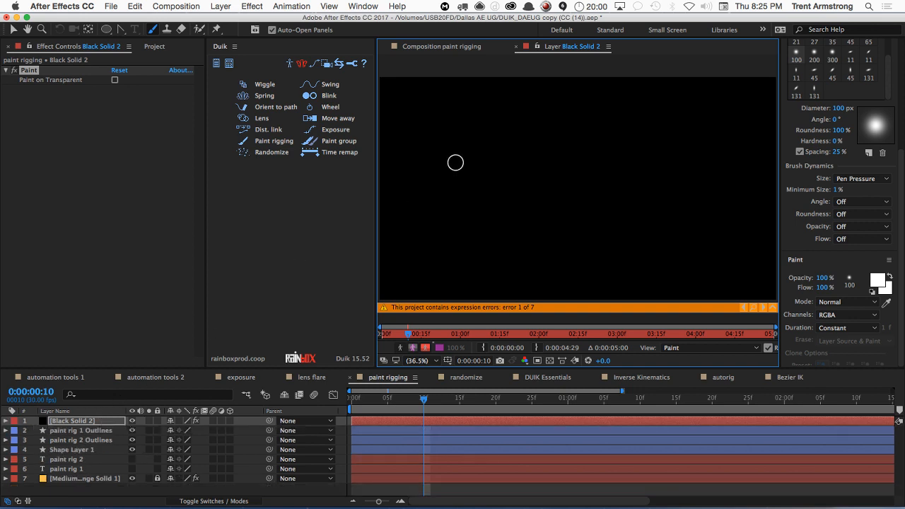
pyautogui.click(390, 149)
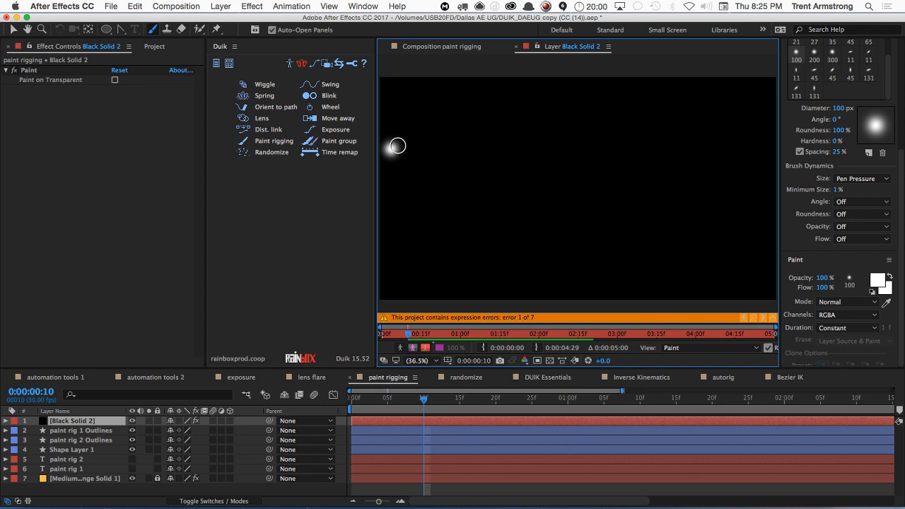
pyautogui.press('super+z')
pyautogui.moveTo(400, 142); pyautogui.dragTo(482, 147)
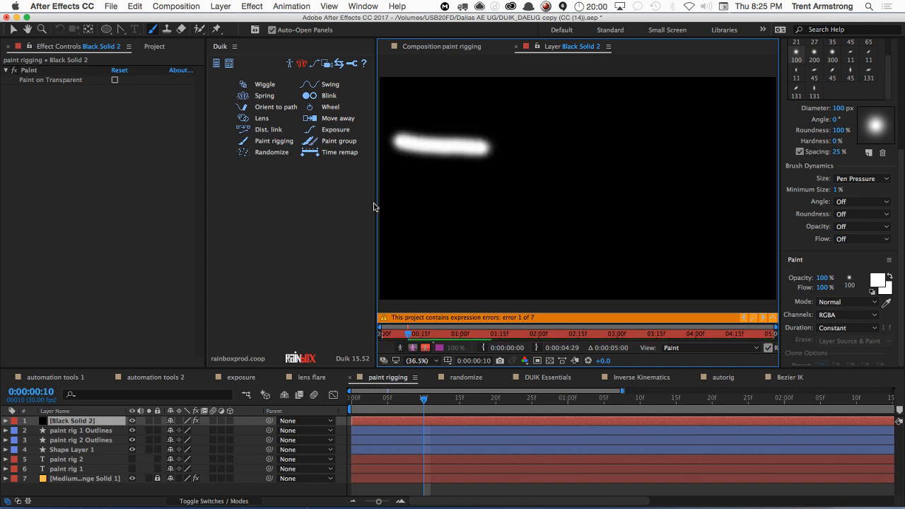
pyautogui.moveTo(391, 198); pyautogui.dragTo(515, 203)
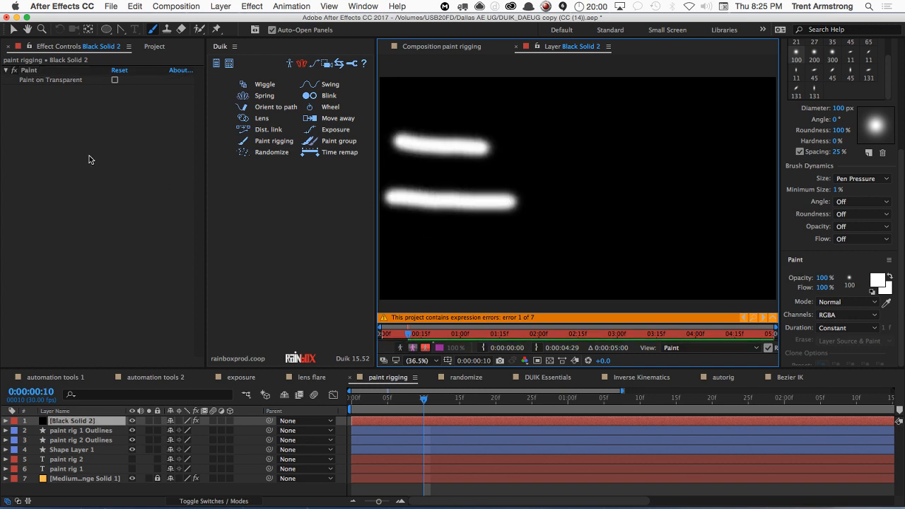
pyautogui.click(115, 80)
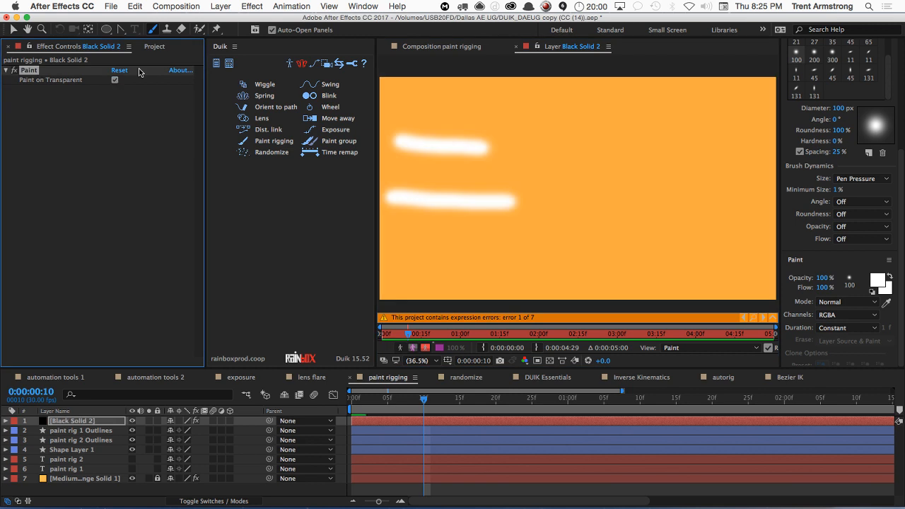
pyautogui.click(461, 48)
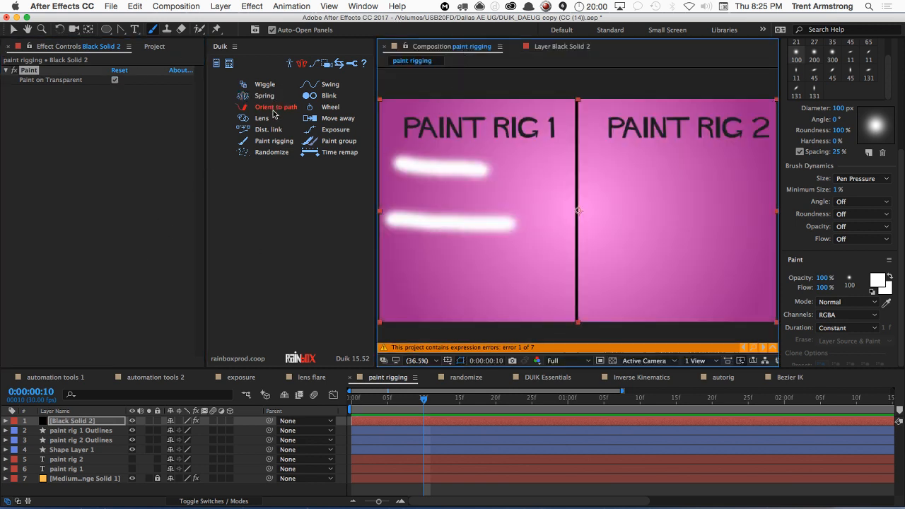
# Step: Apply Duik's Paint rigging to the painted black solid and set the Paint Rig End to 0%
pyautogui.click(272, 141)
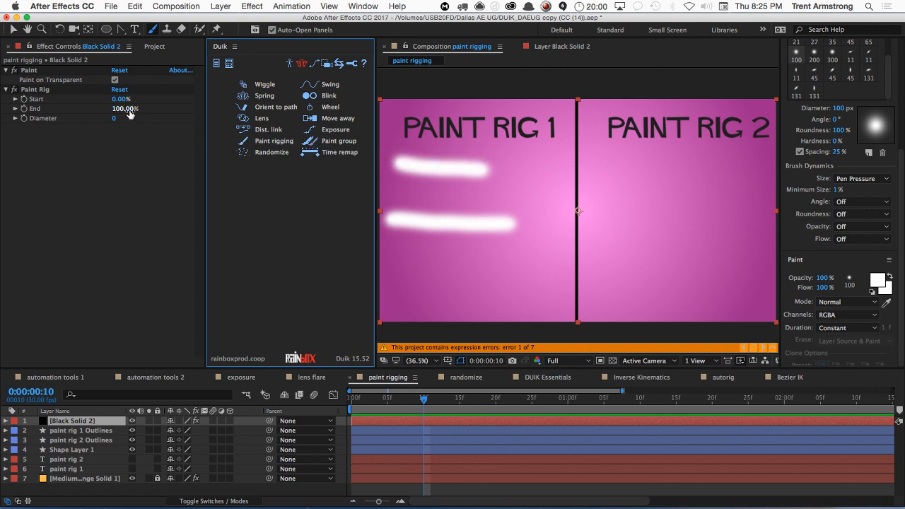
pyautogui.moveTo(125, 108); pyautogui.dragTo(76, 119)
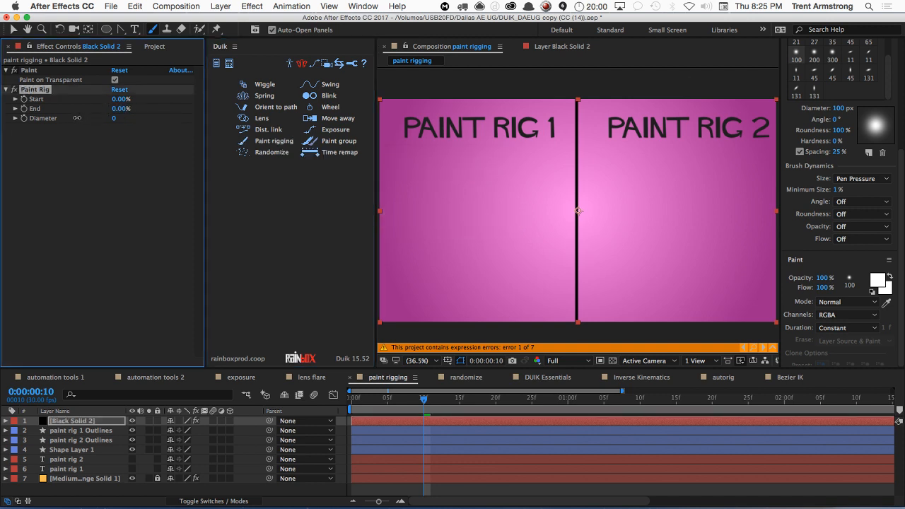
# Step: Keyframe the Paint Rig End from 0% at the first frame to 100% at frame 20, and preview the strokes drawing on
pyautogui.press('Home')
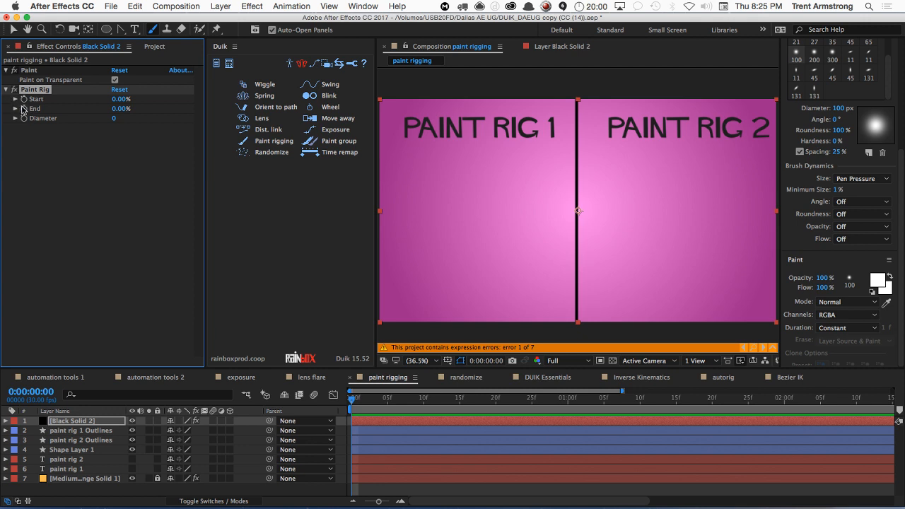
pyautogui.hotkey('shift', 'pagedown')
pyautogui.hotkey('shift', 'pagedown')
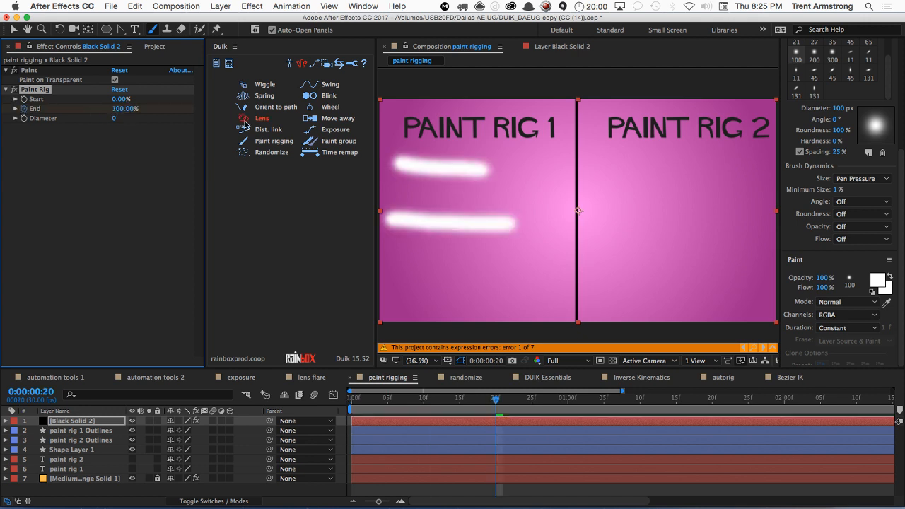
pyautogui.press('Home')
pyautogui.press('space')
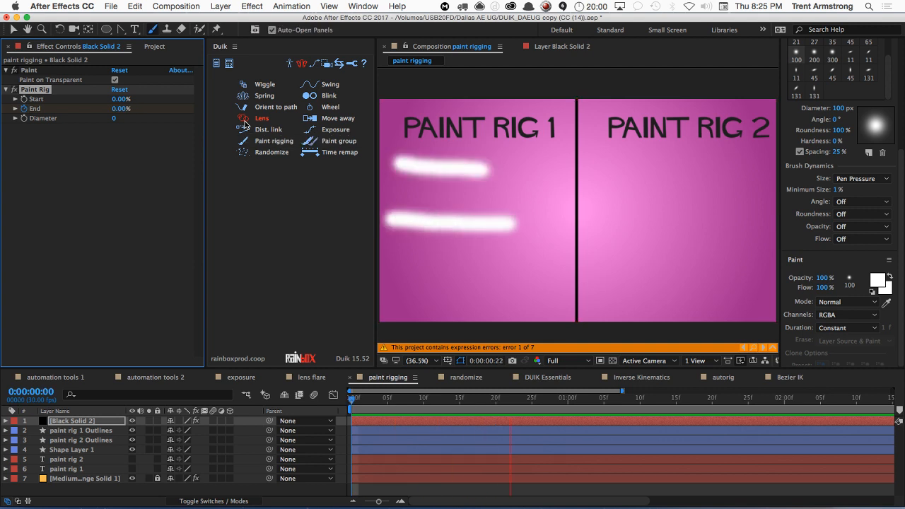
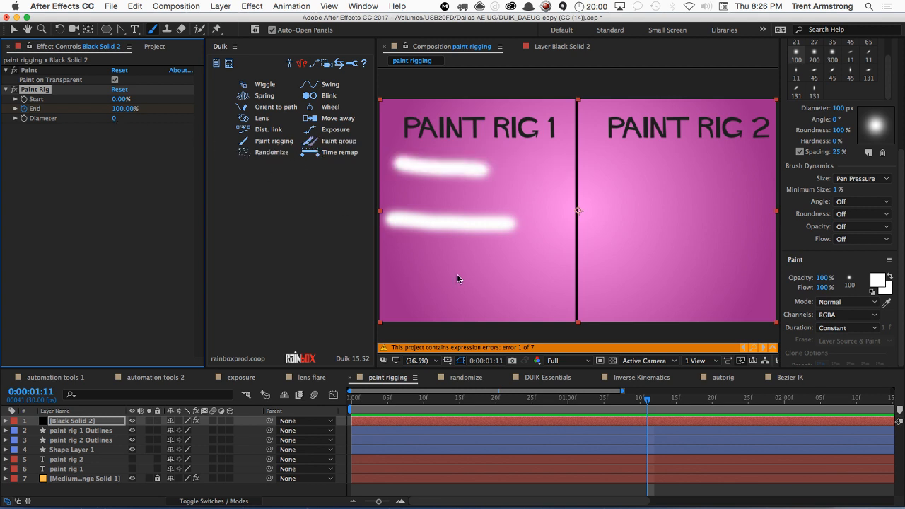
# Step: Show the donut layer in the randomize composition and duplicate it
pyautogui.click(466, 377)
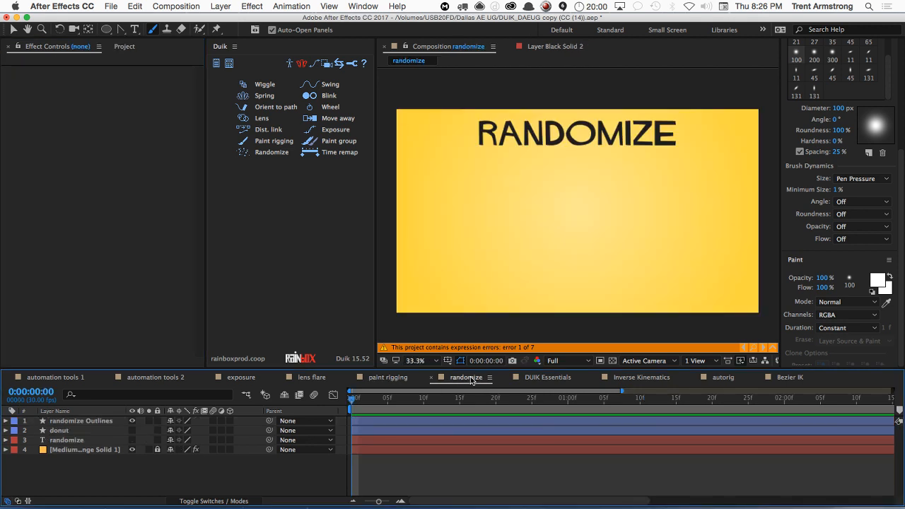
pyautogui.click(132, 431)
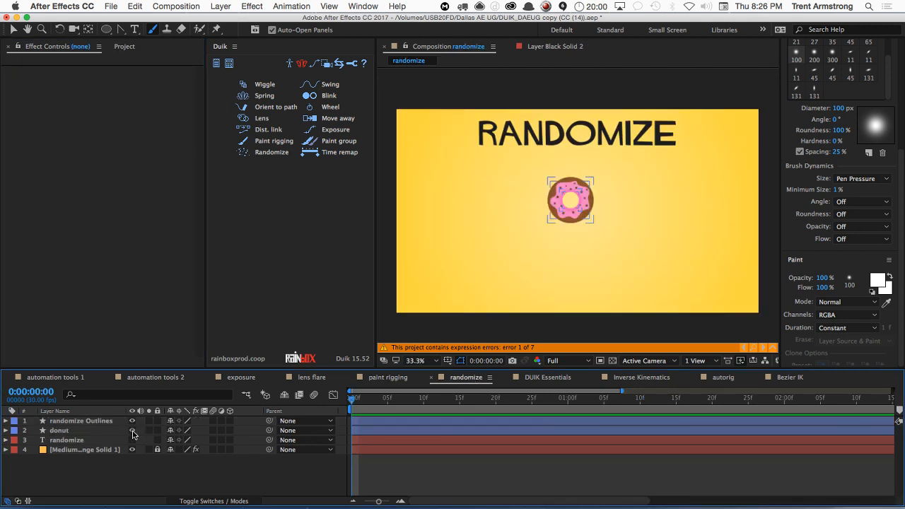
pyautogui.click(574, 210)
pyautogui.hotkey('ctrl', 'd')
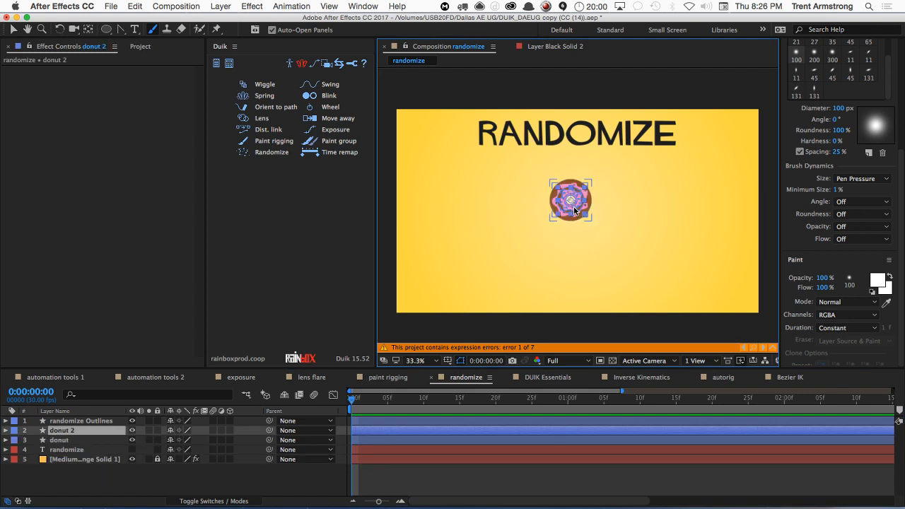
# Step: Move the copied donut to the lower left of the original and place another duplicate below the original
pyautogui.click(533, 234)
pyautogui.click(213, 171)
pyautogui.moveTo(562, 212); pyautogui.dragTo(492, 253)
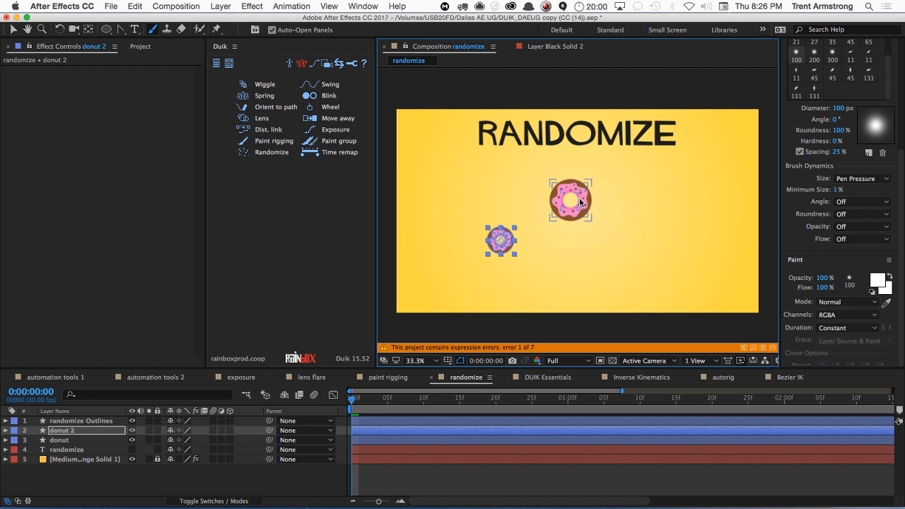
pyautogui.hotkey('ctrl', 'd')
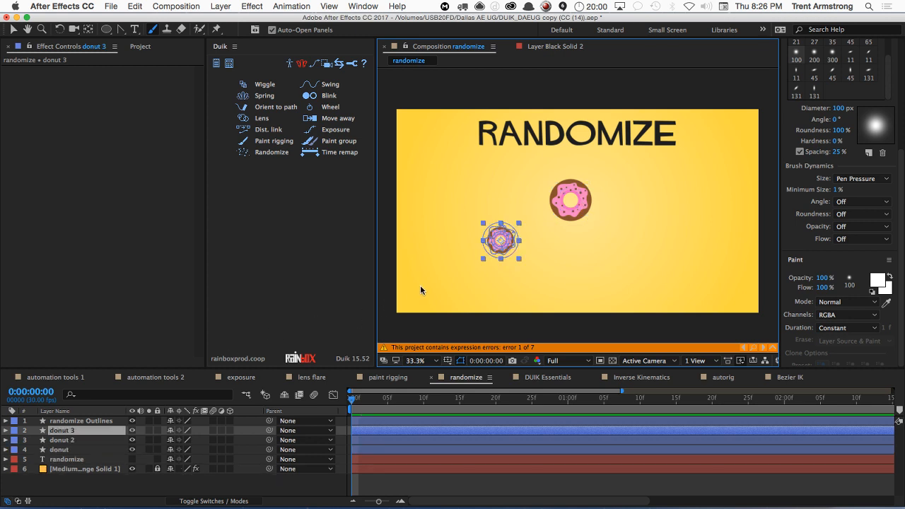
pyautogui.moveTo(506, 252); pyautogui.dragTo(572, 284)
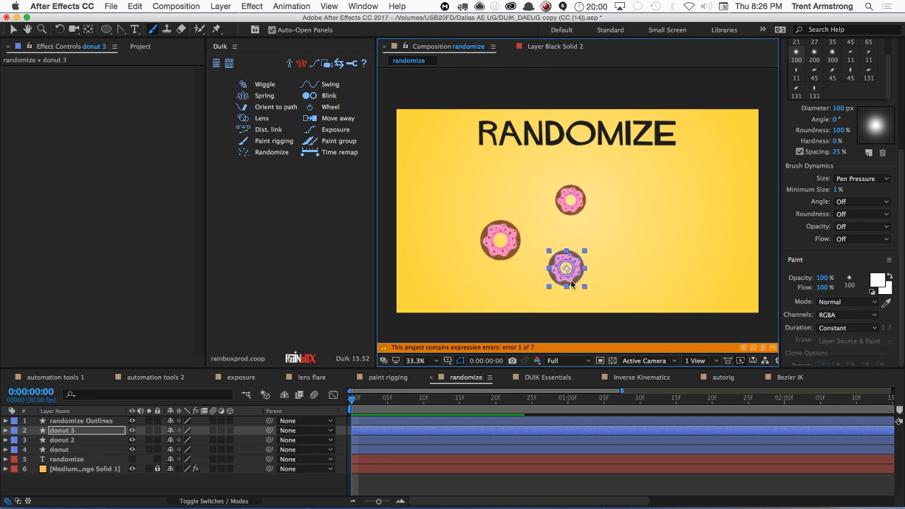
# Step: Select all three donuts and run Duik's Randomize on them with its default settings
pyautogui.keyDown('shift'); pyautogui.click(505, 261); pyautogui.keyUp('shift')
pyautogui.keyDown('shift'); pyautogui.click(572, 199); pyautogui.keyUp('shift')
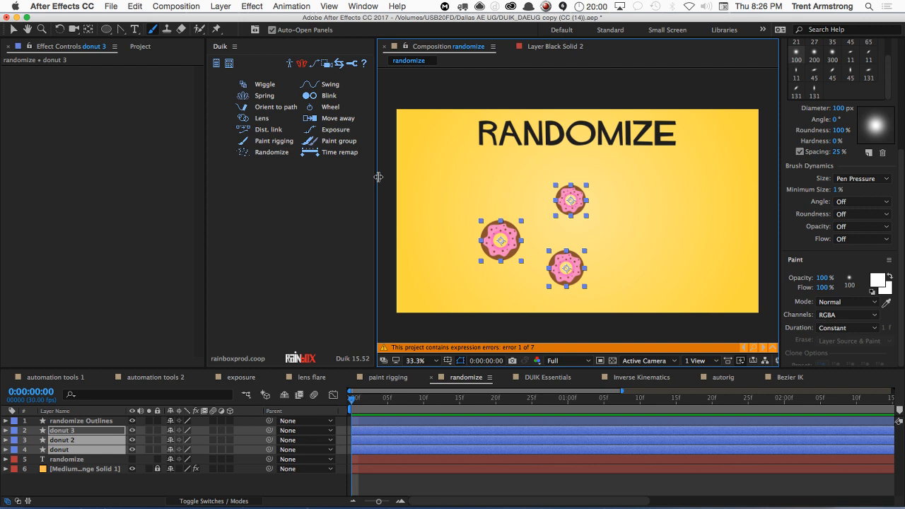
pyautogui.click(268, 153)
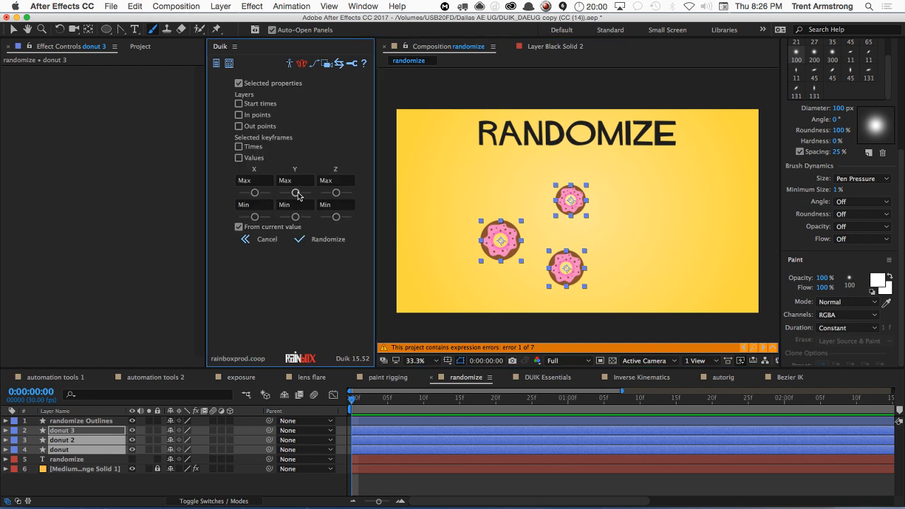
pyautogui.click(311, 240)
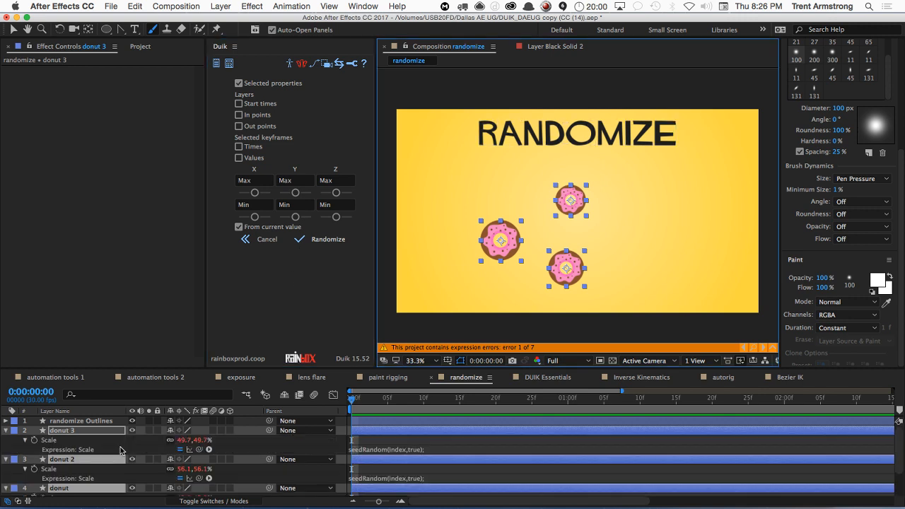
# Step: Undo the extra donut copy and the placement of donut 2, and remove donut 2's Scale expression
pyautogui.click(376, 452)
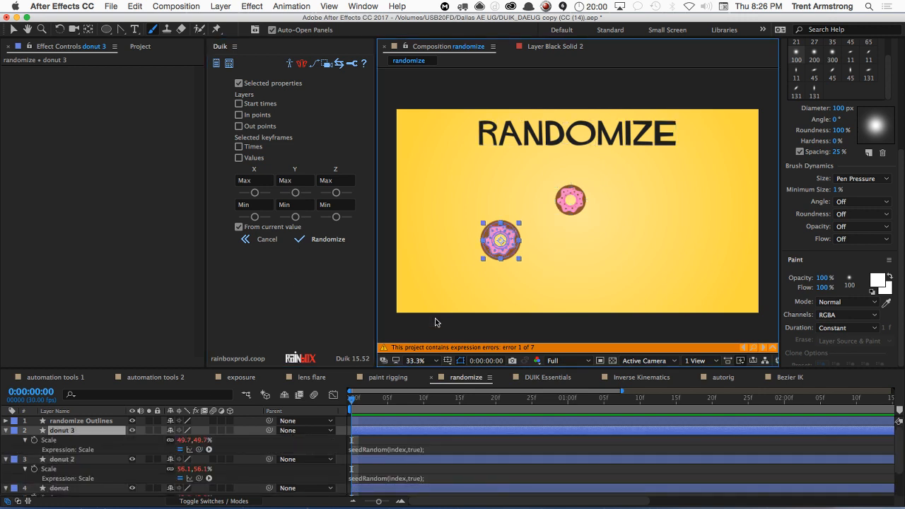
pyautogui.press('Delete')
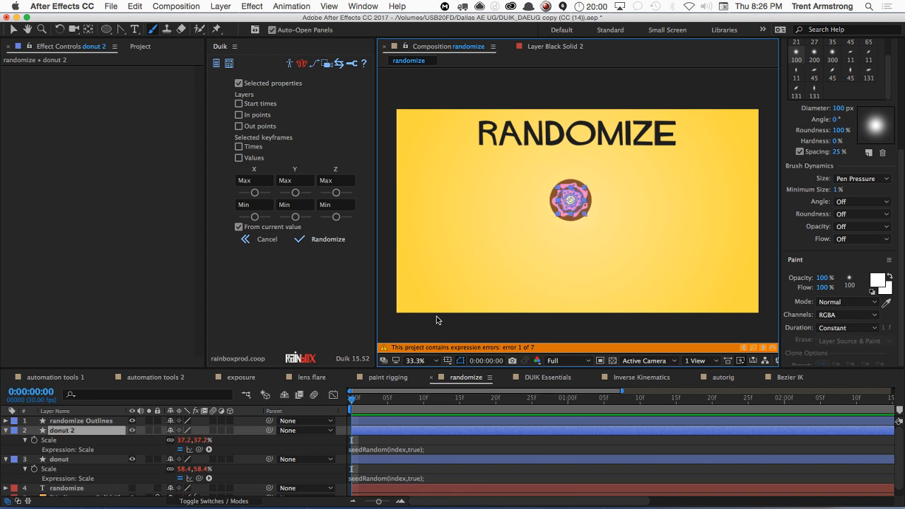
pyautogui.click(63, 439)
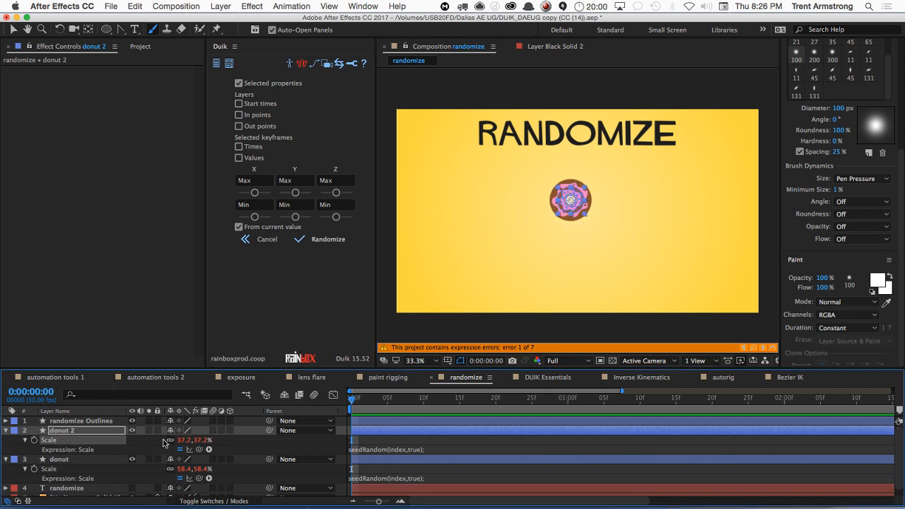
pyautogui.keyDown('alt'); pyautogui.click(34, 439); pyautogui.keyUp('alt')
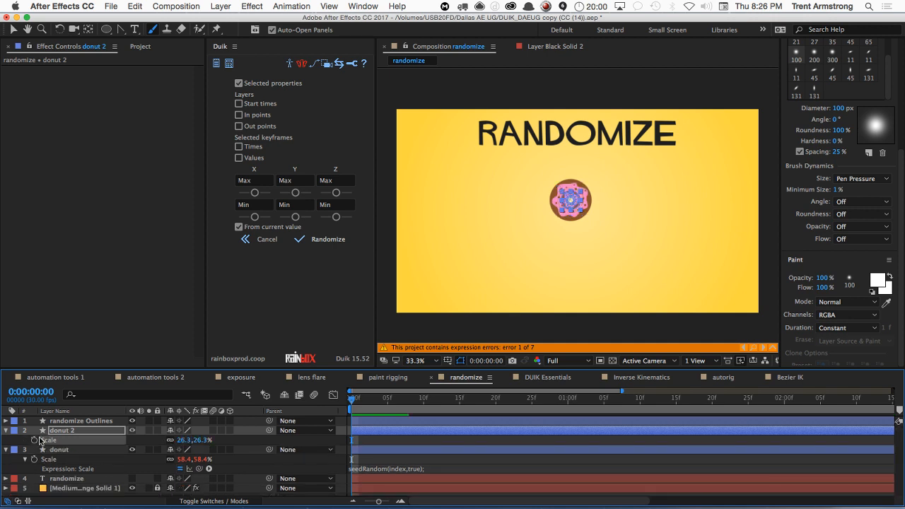
# Step: Duplicate donut 2 twice and try to randomize the two new copies
pyautogui.click(85, 431)
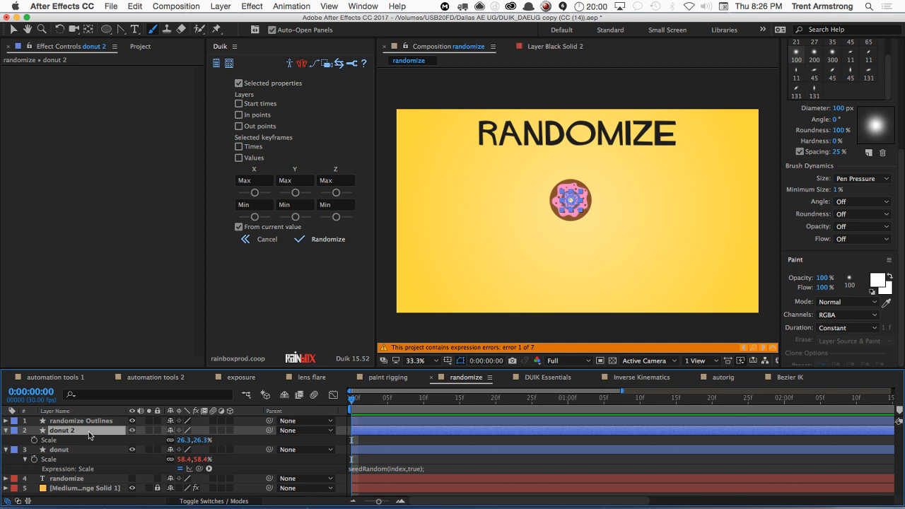
pyautogui.press('super+d')
pyautogui.press('super+d')
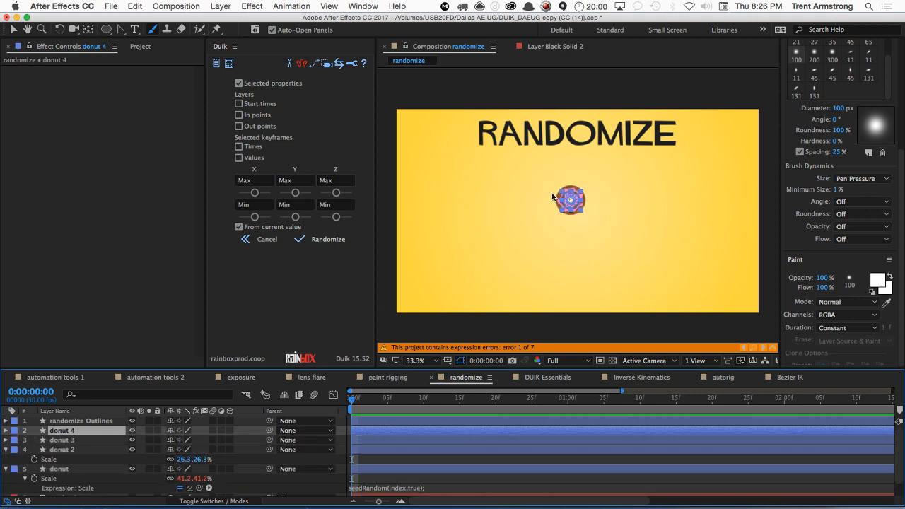
pyautogui.keyDown('shift'); pyautogui.click(117, 441); pyautogui.keyUp('shift')
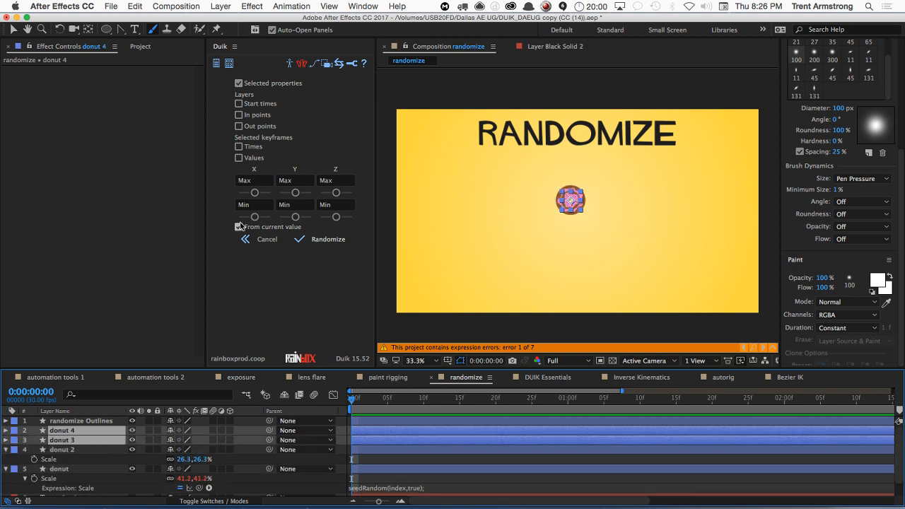
pyautogui.click(302, 240)
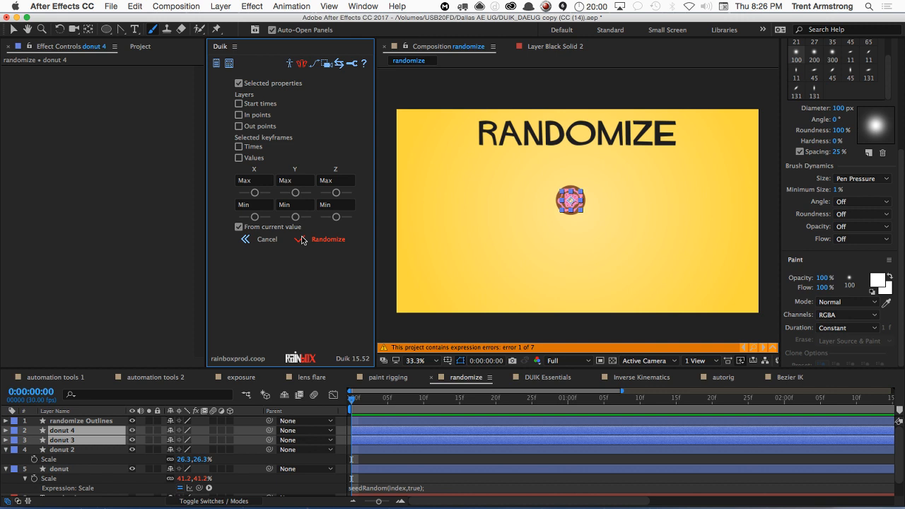
# Step: Set the Randomize range to X max 1000, min 500 and Y max 500, min 50, and try to randomize the selected donuts
pyautogui.click(255, 181)
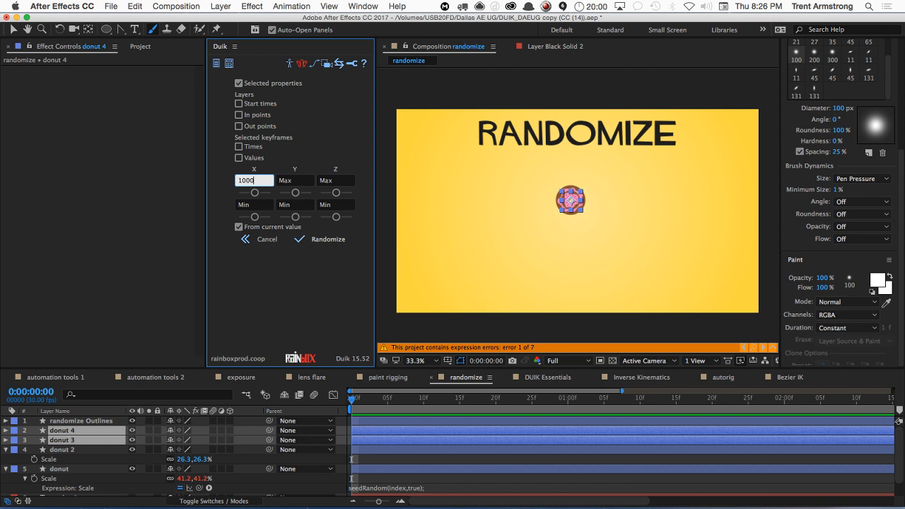
pyautogui.press('Tab')
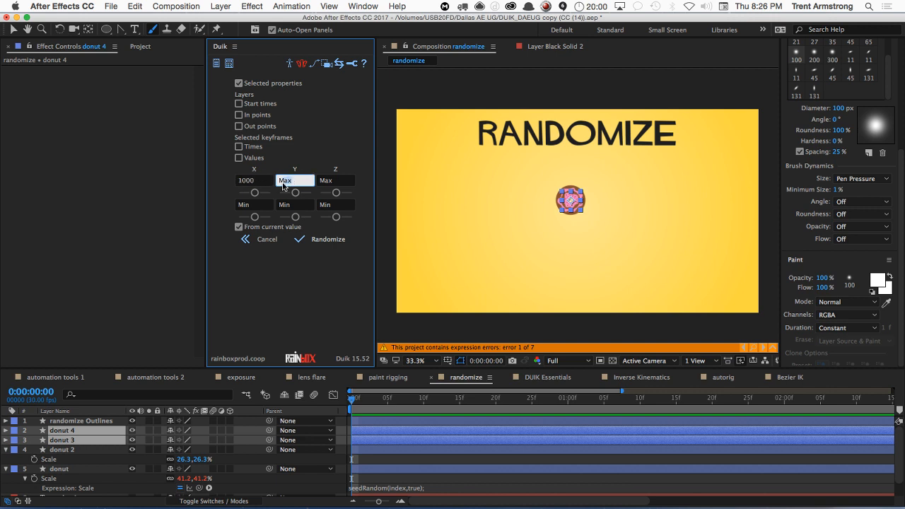
pyautogui.click(256, 206)
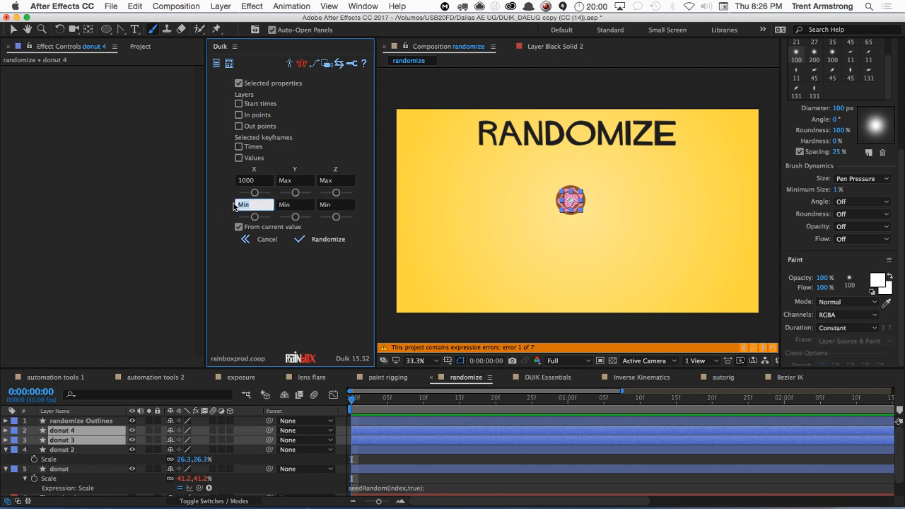
pyautogui.write('500')
pyautogui.click(305, 181)
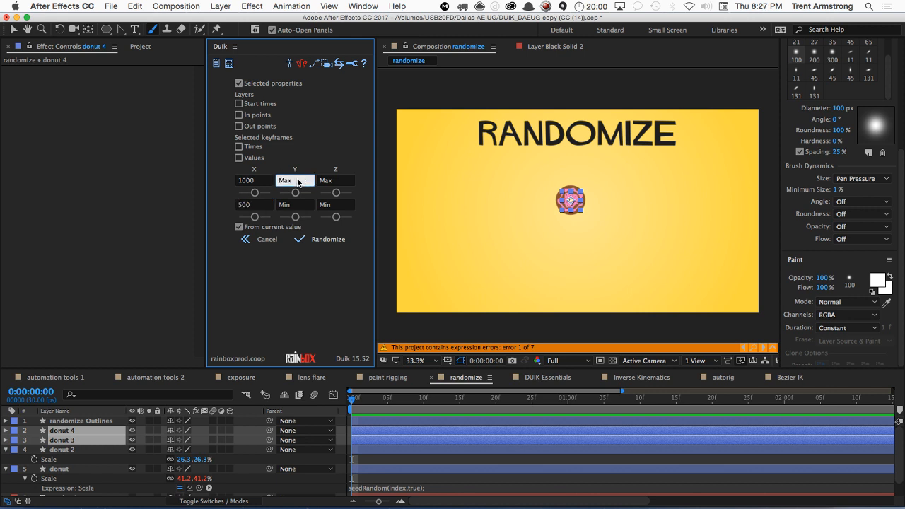
pyautogui.write('500')
pyautogui.click(309, 205)
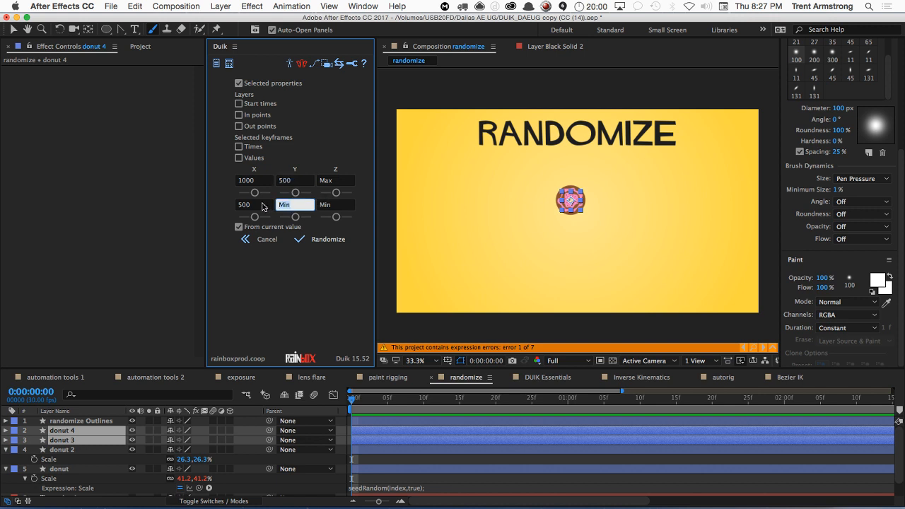
pyautogui.write('50')
pyautogui.click(295, 240)
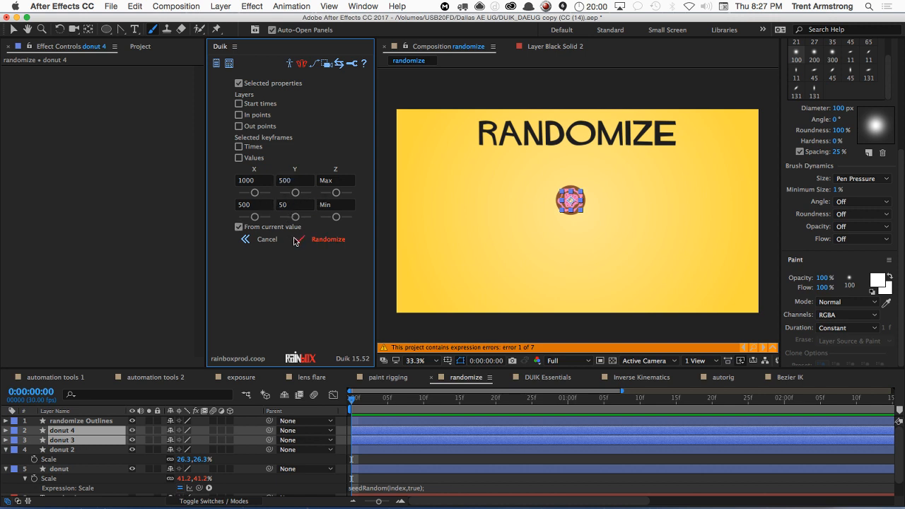
pyautogui.click(334, 183)
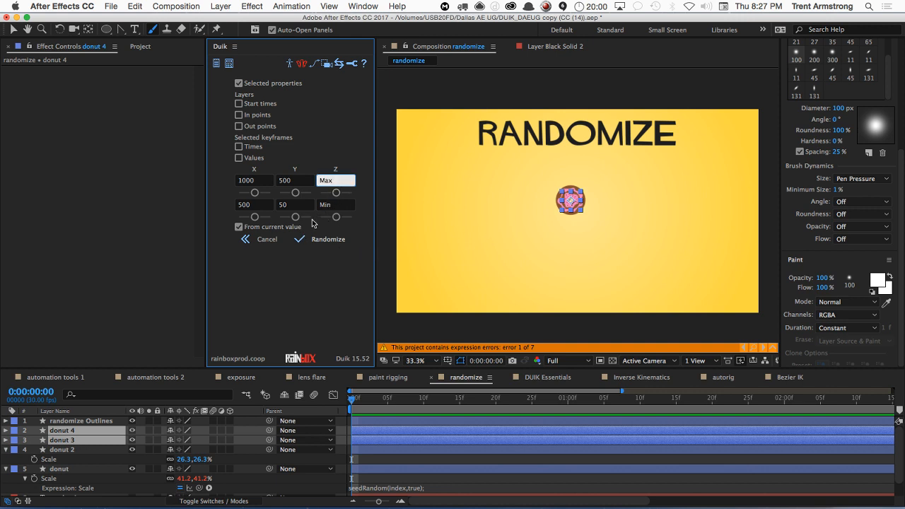
# Step: Reveal the Position of donut 2, donut 3 and donut 4, and randomize donut 2's Position
pyautogui.click(70, 449)
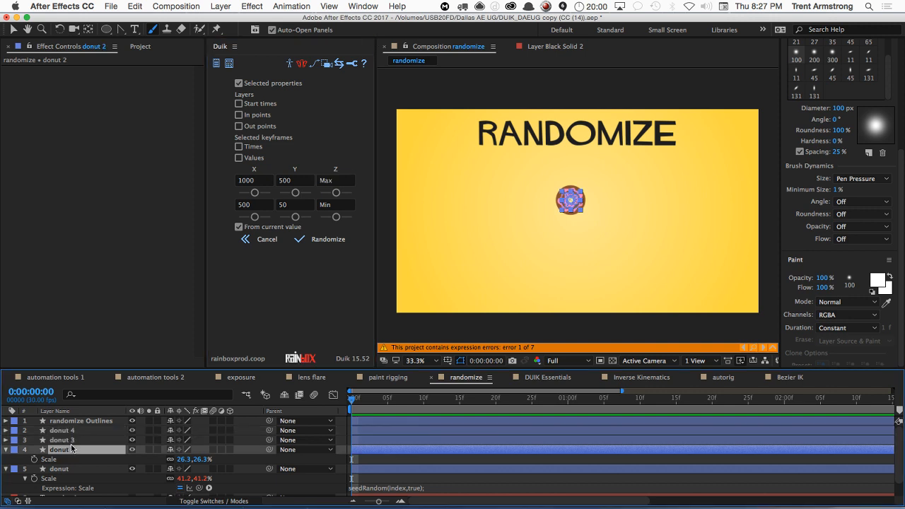
pyautogui.click(71, 430)
pyautogui.keyDown('shift'); pyautogui.click(71, 449); pyautogui.keyUp('shift')
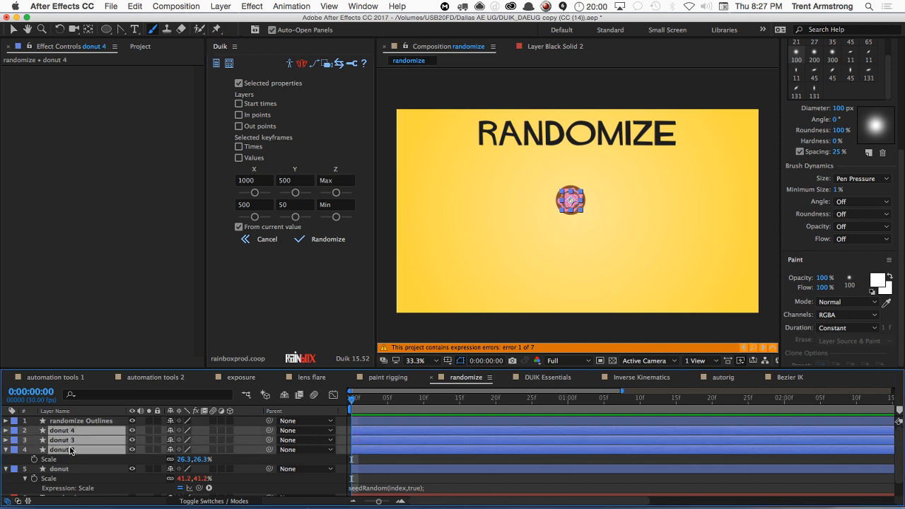
pyautogui.press('p')
pyautogui.click(67, 450)
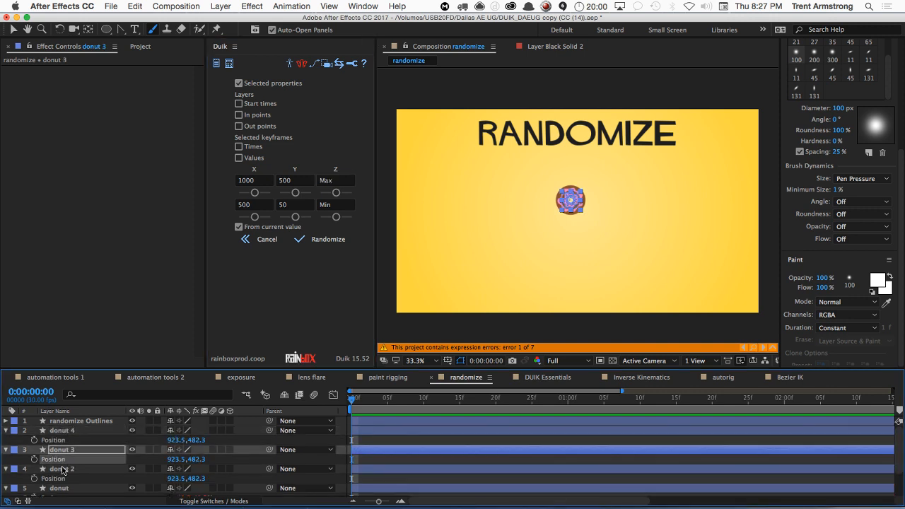
pyautogui.click(62, 469)
pyautogui.click(302, 241)
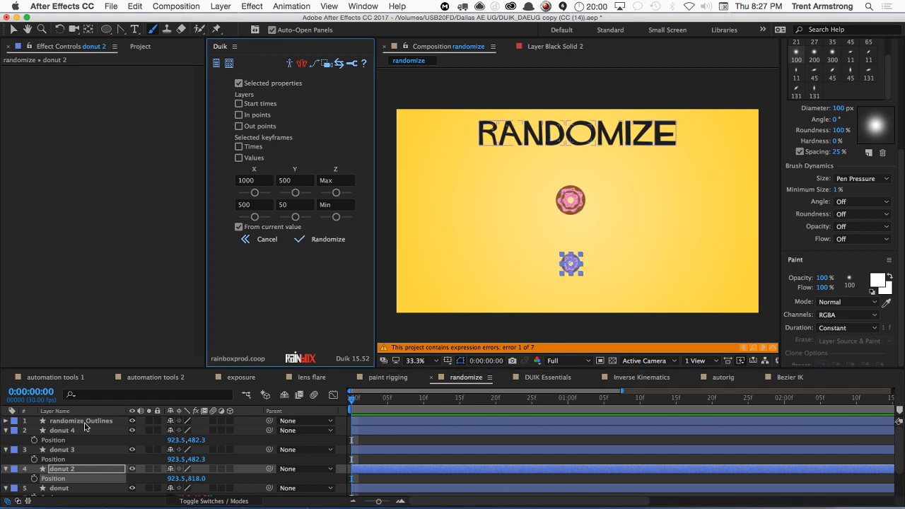
pyautogui.click(588, 278)
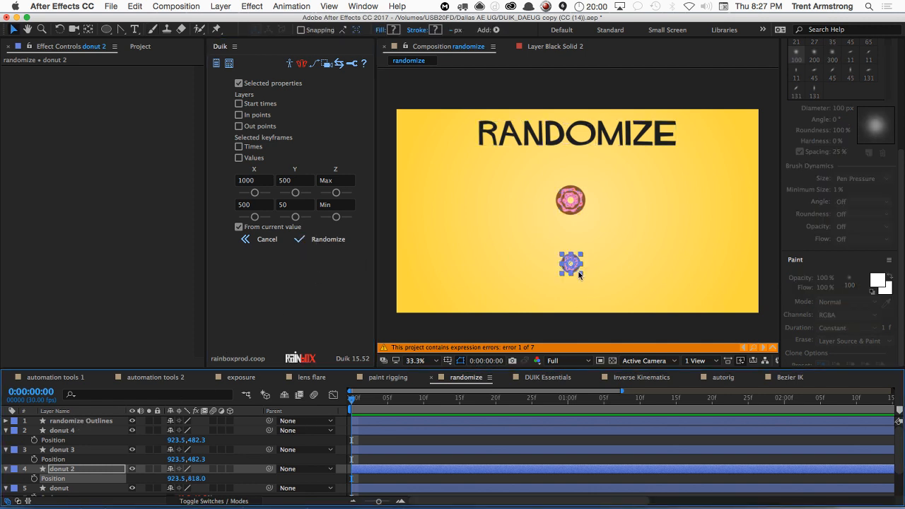
# Step: Open the autorig composition, show Duik's rigging tools and move the body away from the leg
pyautogui.press('v')
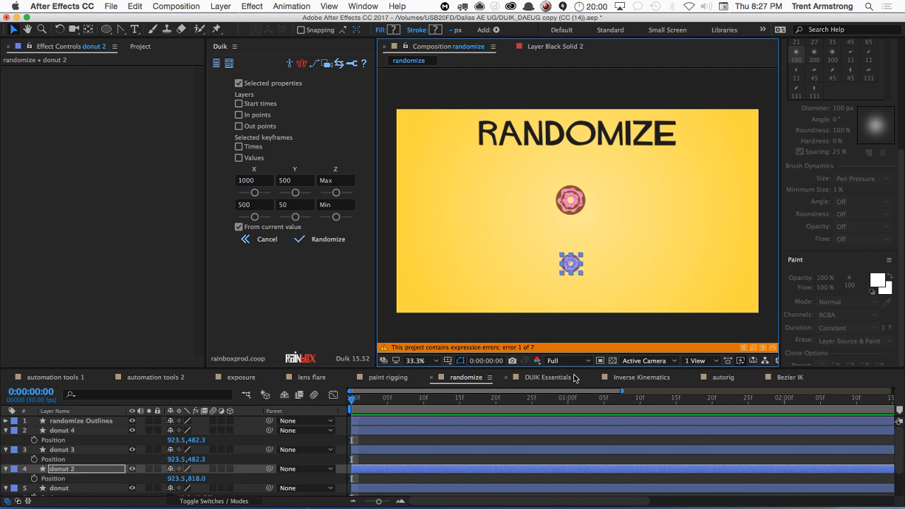
pyautogui.click(720, 378)
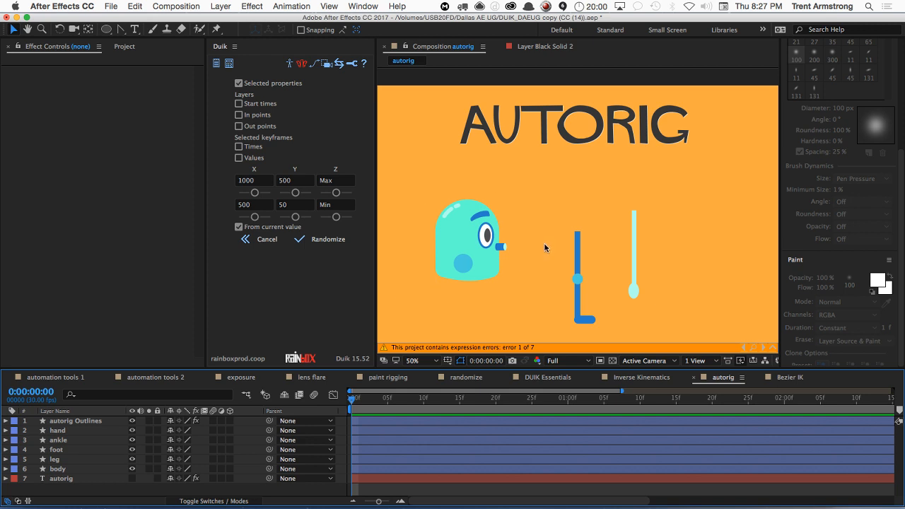
pyautogui.click(462, 275)
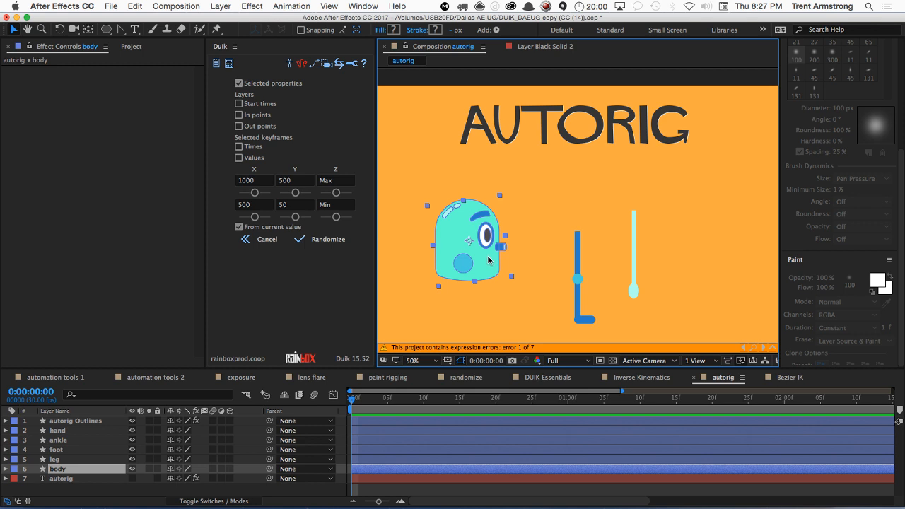
pyautogui.moveTo(491, 259); pyautogui.dragTo(515, 226)
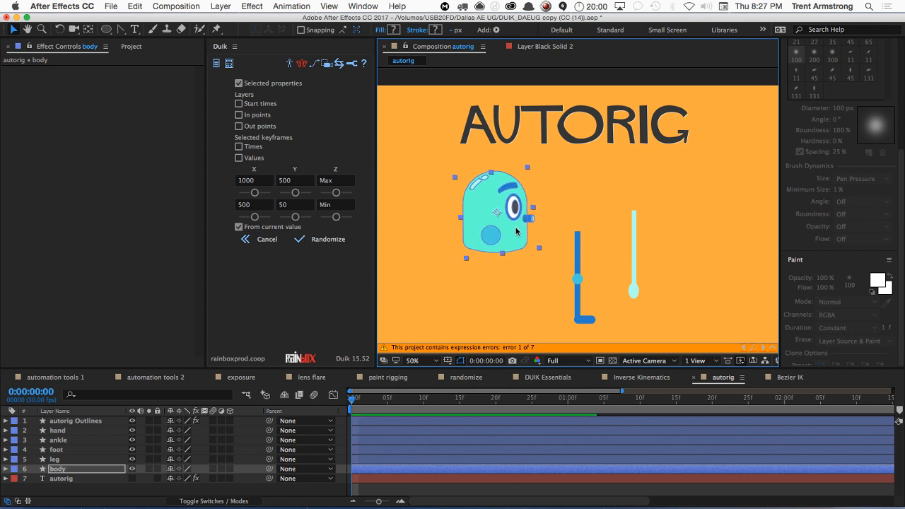
pyautogui.click(289, 63)
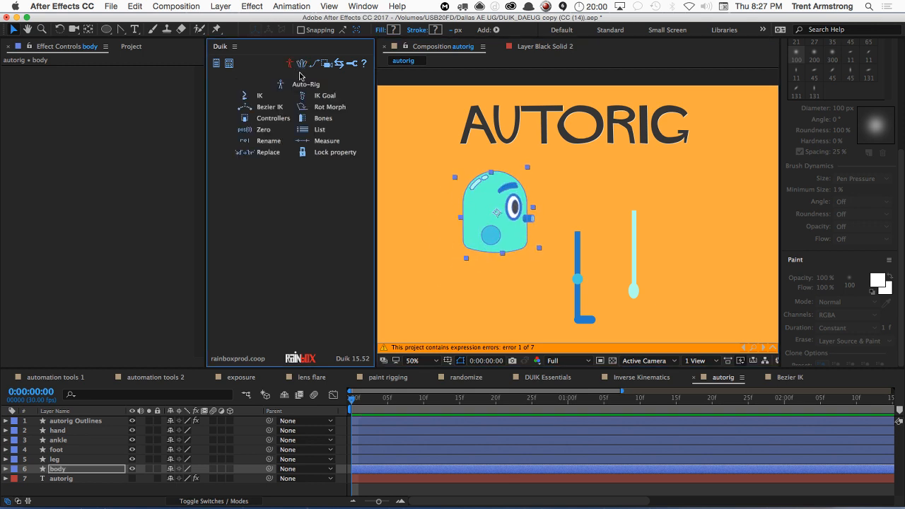
pyautogui.moveTo(515, 226); pyautogui.dragTo(458, 259)
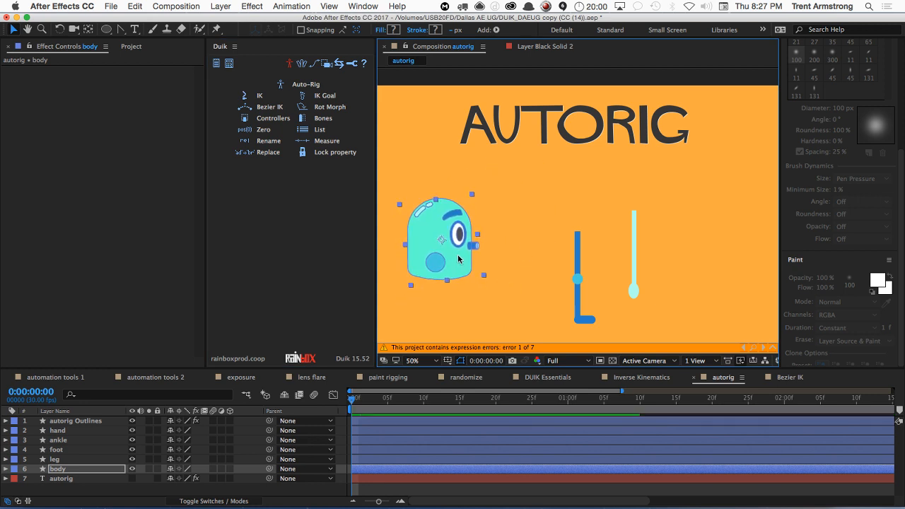
# Step: Select the ankle, foot and leg layers together
pyautogui.click(579, 281)
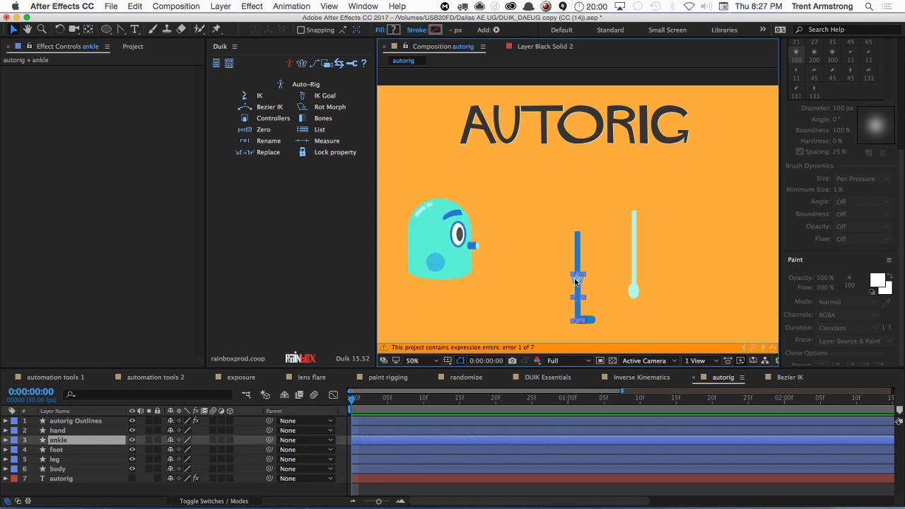
pyautogui.keyDown('shift'); pyautogui.click(64, 451); pyautogui.keyUp('shift')
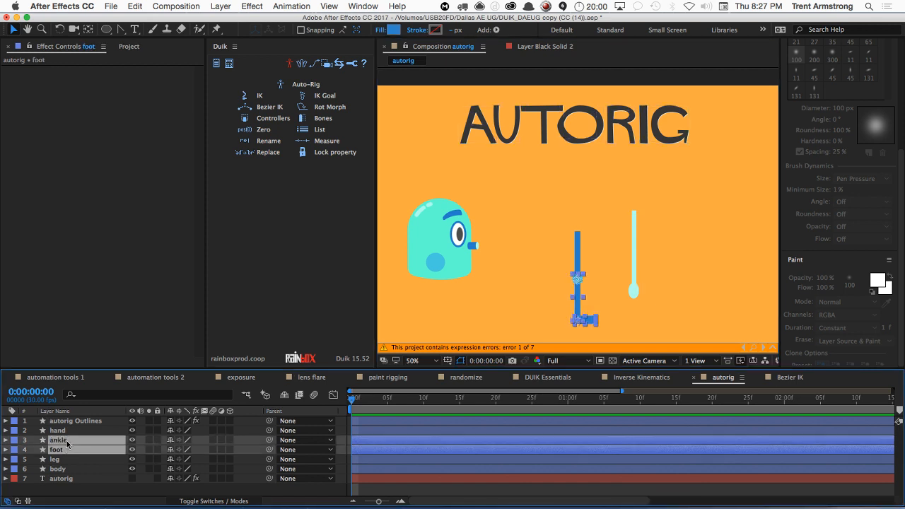
pyautogui.keyDown('shift'); pyautogui.click(64, 459); pyautogui.keyUp('shift')
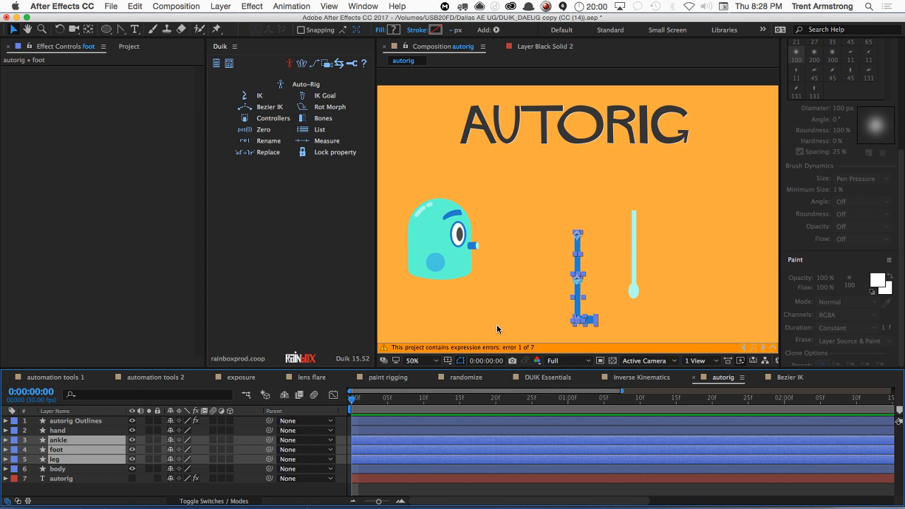
pyautogui.press('super+d')
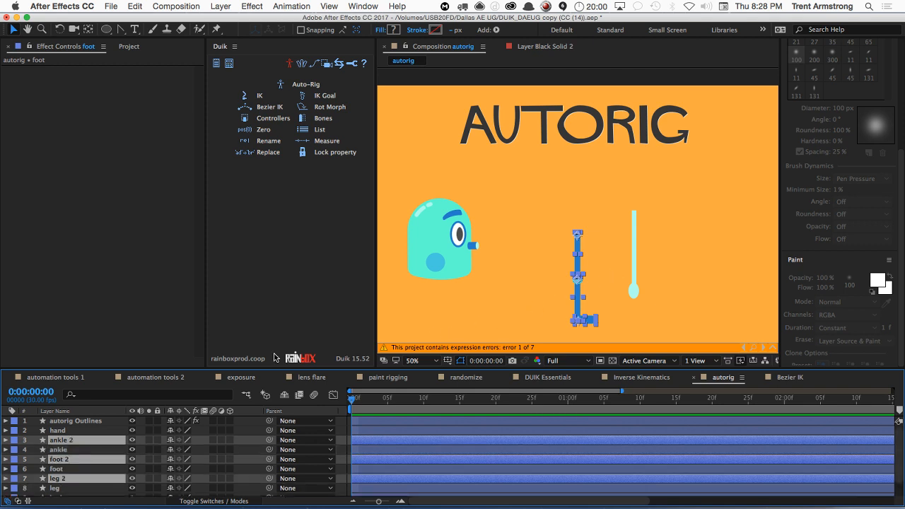
pyautogui.moveTo(65, 478); pyautogui.dragTo(76, 446)
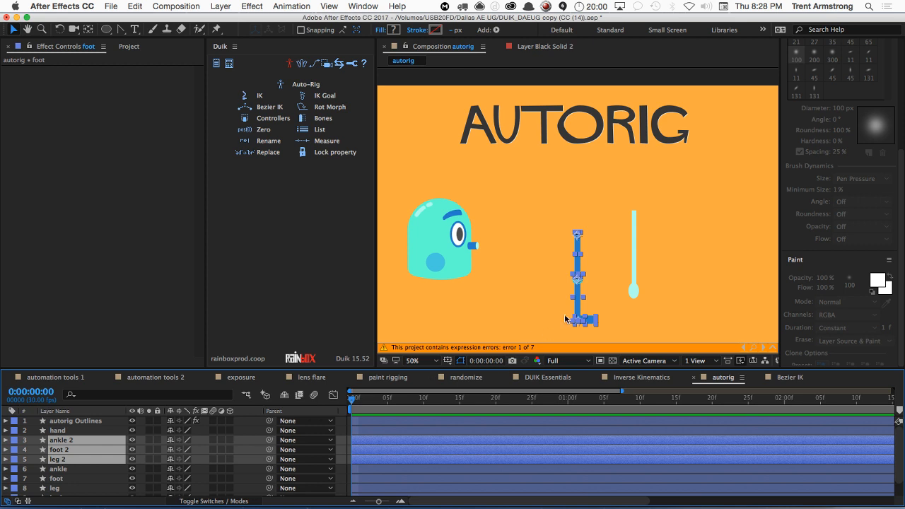
pyautogui.moveTo(576, 315); pyautogui.dragTo(527, 314)
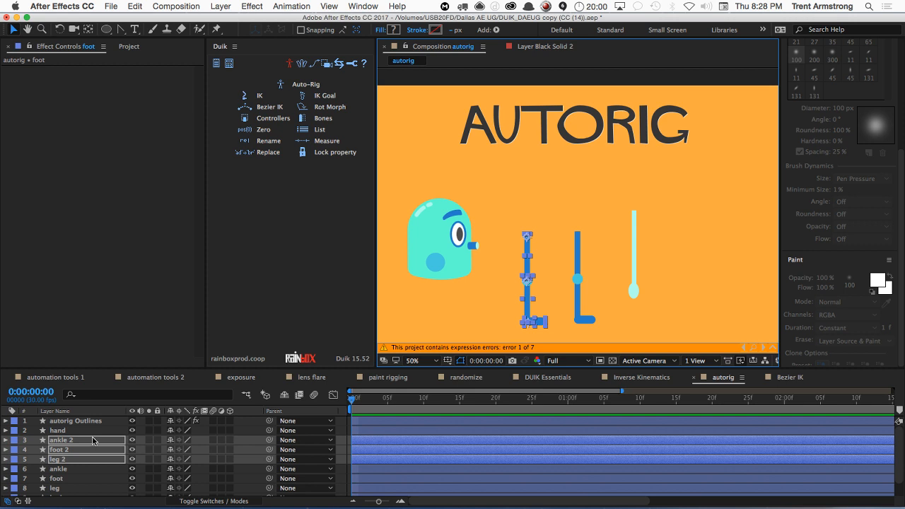
pyautogui.hotkey('ctrl', 'z')
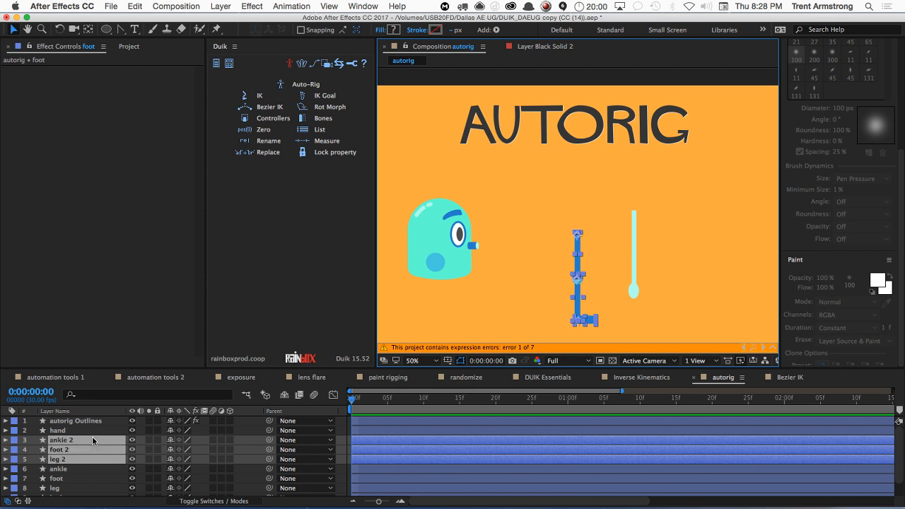
pyautogui.hotkey('ctrl', 'z')
pyautogui.hotkey('ctrl', 'z')
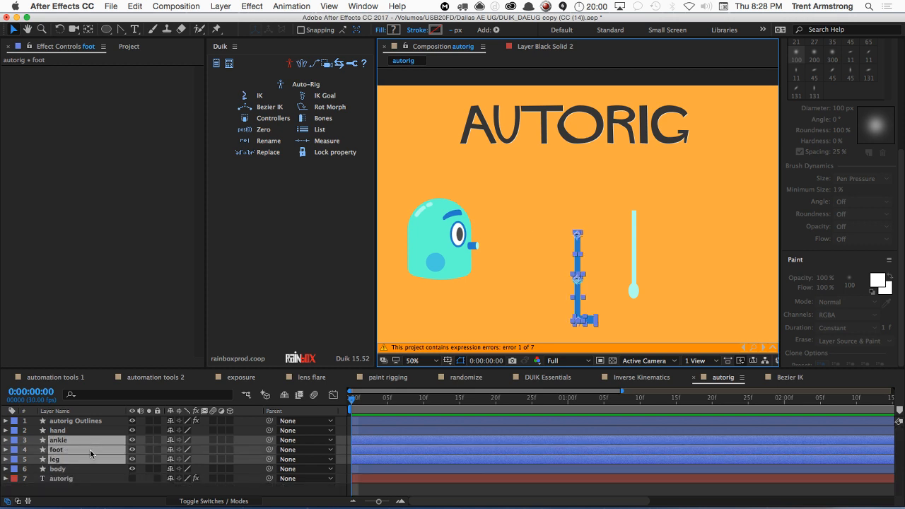
# Step: Add the prefix r_ to the selected ankle, foot and leg layers with Duik's Rename, and move the leg closer to the body
pyautogui.click(268, 142)
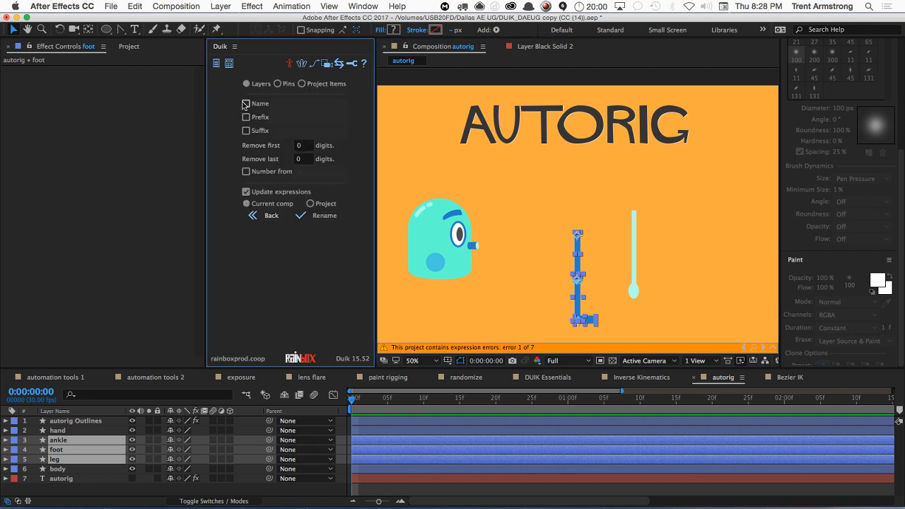
pyautogui.click(246, 116)
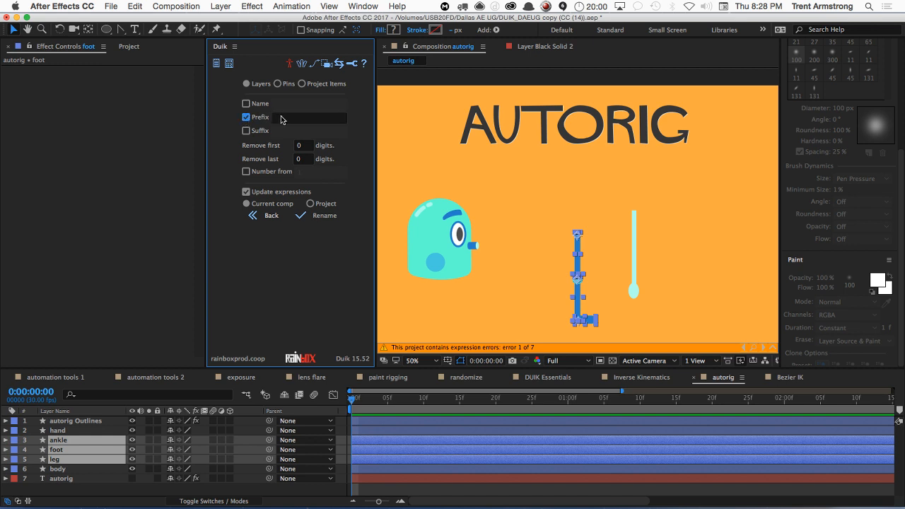
pyautogui.click(303, 119)
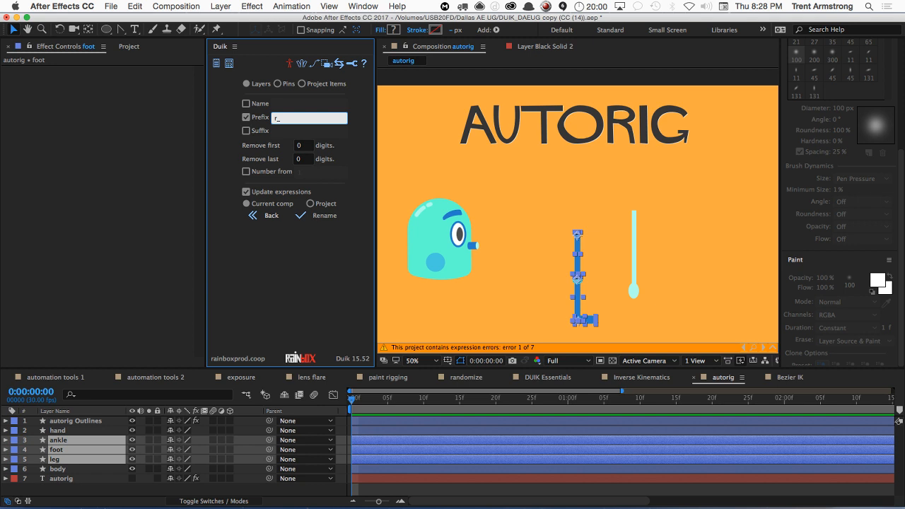
pyautogui.click(305, 219)
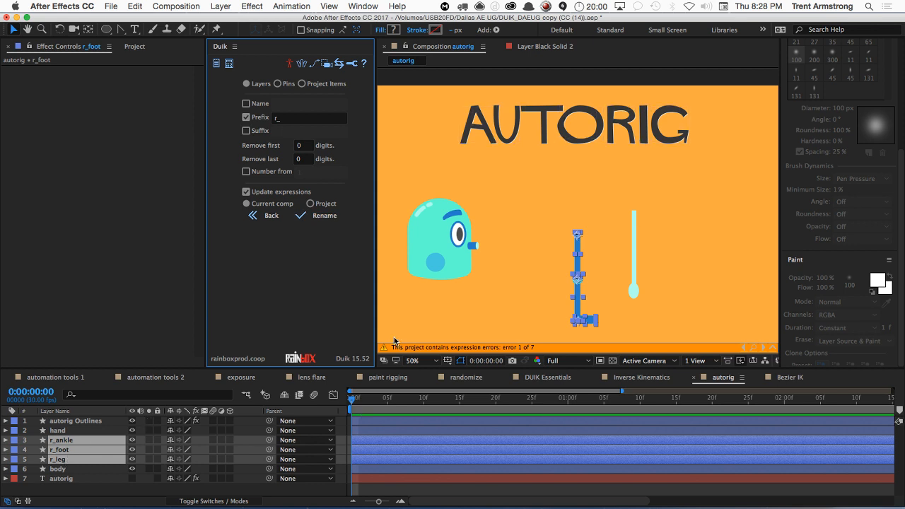
pyautogui.moveTo(576, 304); pyautogui.dragTo(542, 304)
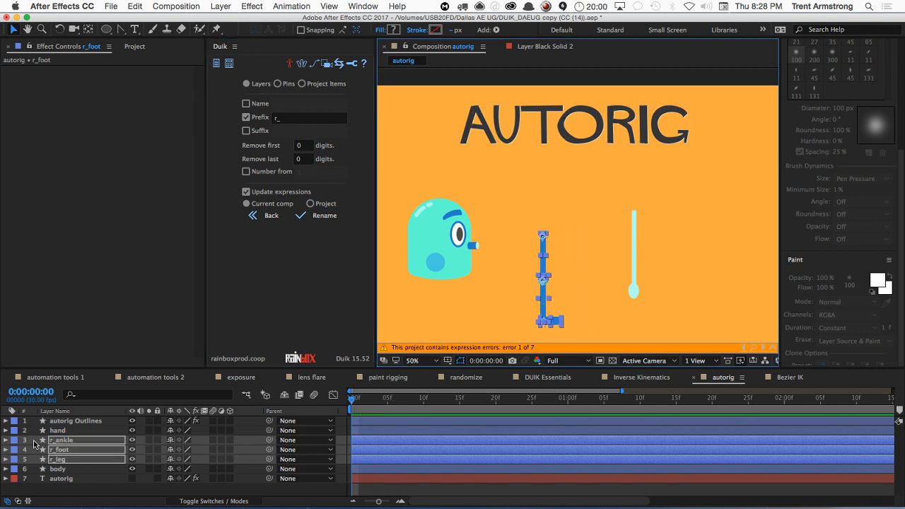
# Step: Duplicate the three r_ leg layers and rename the copies, replacing r_ with the prefix l_ and removing the last 2 characters
pyautogui.press('super+d')
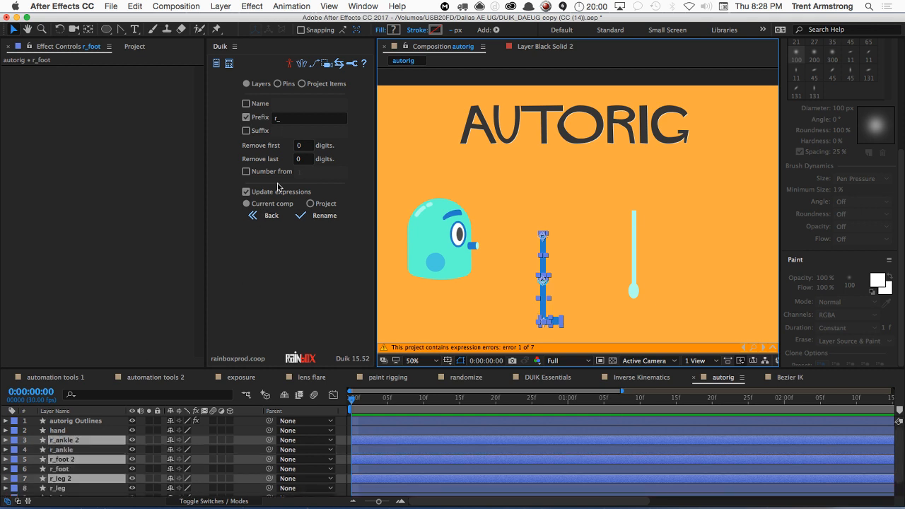
pyautogui.click(290, 122)
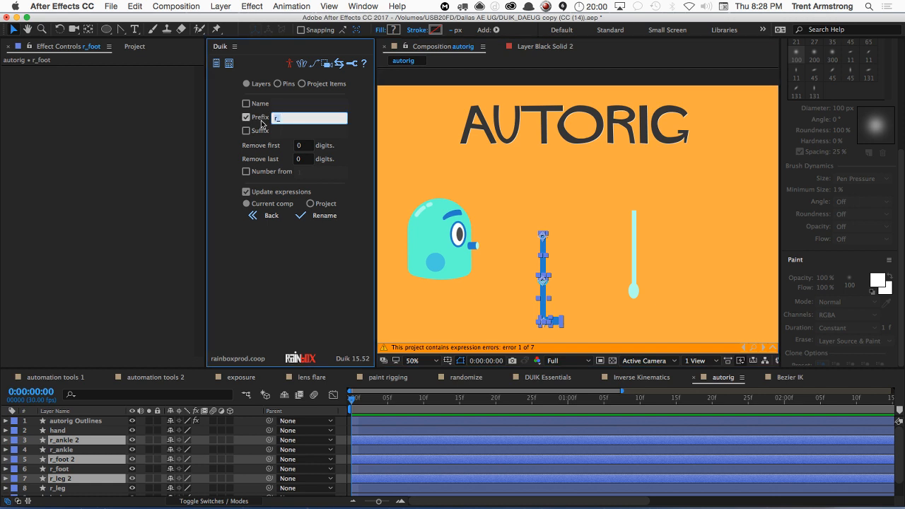
pyautogui.write('l')
pyautogui.click(247, 130)
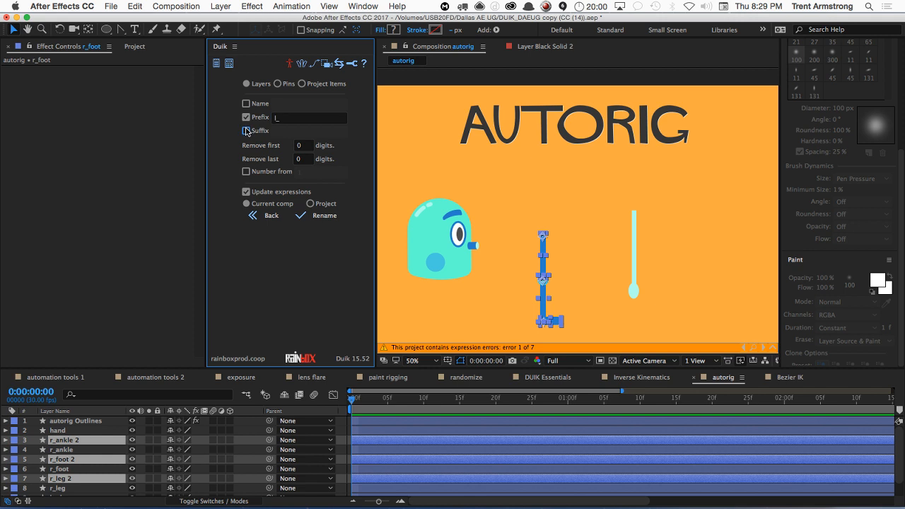
pyautogui.click(280, 133)
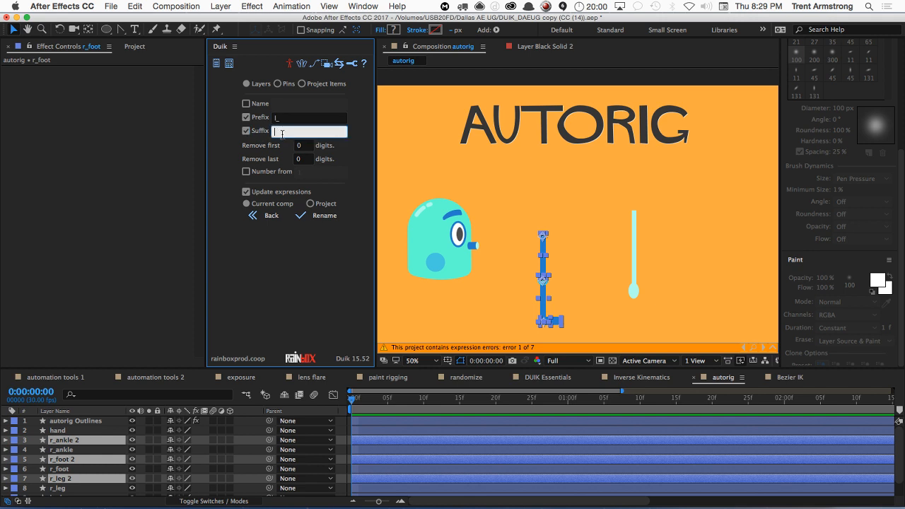
pyautogui.click(246, 131)
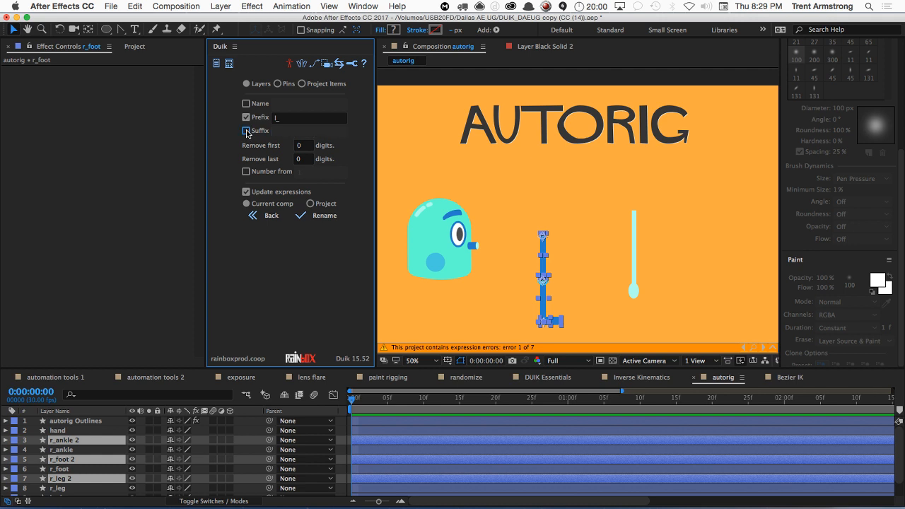
pyautogui.click(308, 159)
pyautogui.write('2')
pyautogui.click(295, 147)
pyautogui.click(299, 217)
# Step: Nudge the l_ankle, l_foot and l_leg layers left in large increments until they stand between the body and the other leg
pyautogui.hotkey('shift', 'Left')
pyautogui.hotkey('shift', 'Left')
pyautogui.hotkey('shift', 'Left')
pyautogui.hotkey('shift', 'Left')
pyautogui.hotkey('shift', 'Left')
pyautogui.hotkey('shift', 'Left')
pyautogui.hotkey('shift', 'Left')
pyautogui.hotkey('shift', 'Left')
pyautogui.hotkey('shift', 'Left')
pyautogui.hotkey('shift', 'Left')
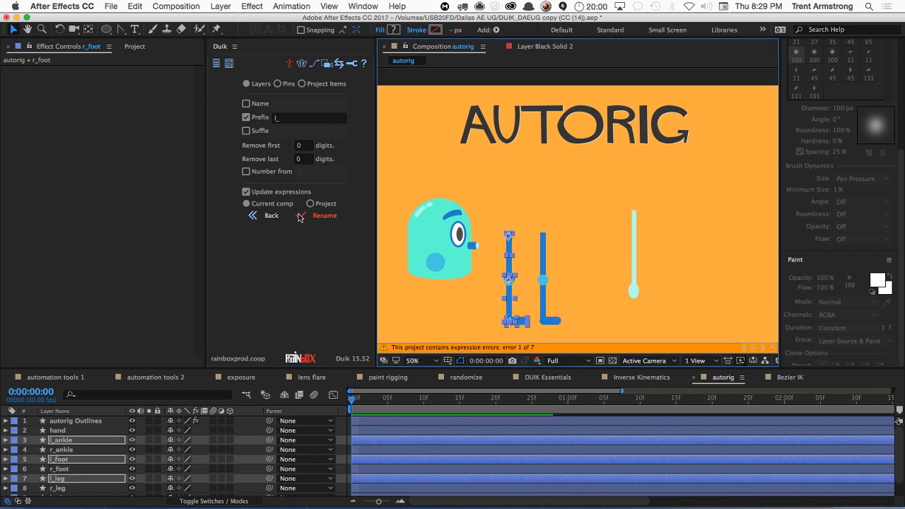
pyautogui.hotkey('shift', 'Left')
pyautogui.hotkey('shift', 'Left')
pyautogui.hotkey('shift', 'Left')
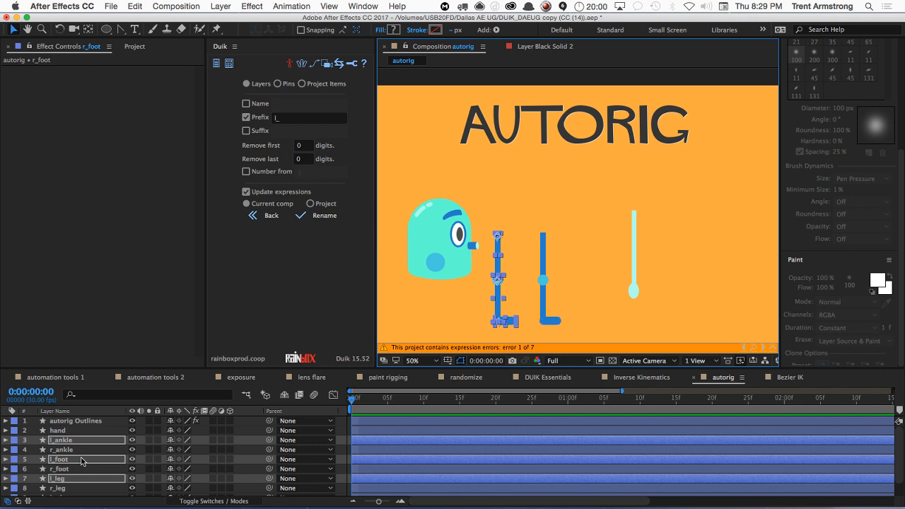
# Step: Rename the hand layer as l_hand
pyautogui.click(85, 431)
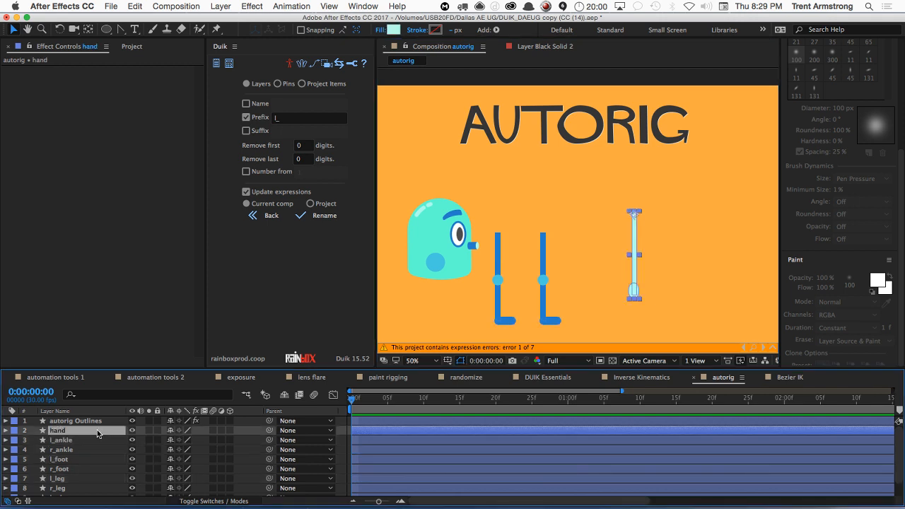
pyautogui.press('Return')
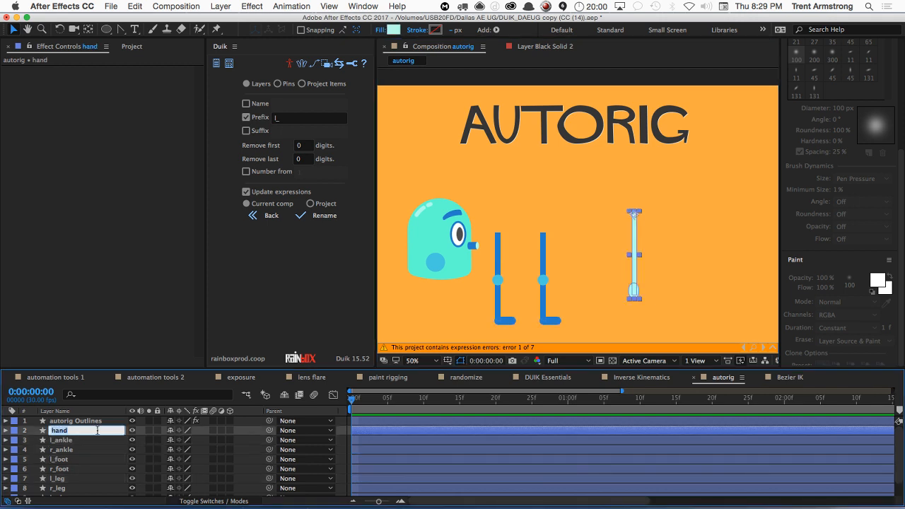
pyautogui.write('l_hand')
pyautogui.press('Return')
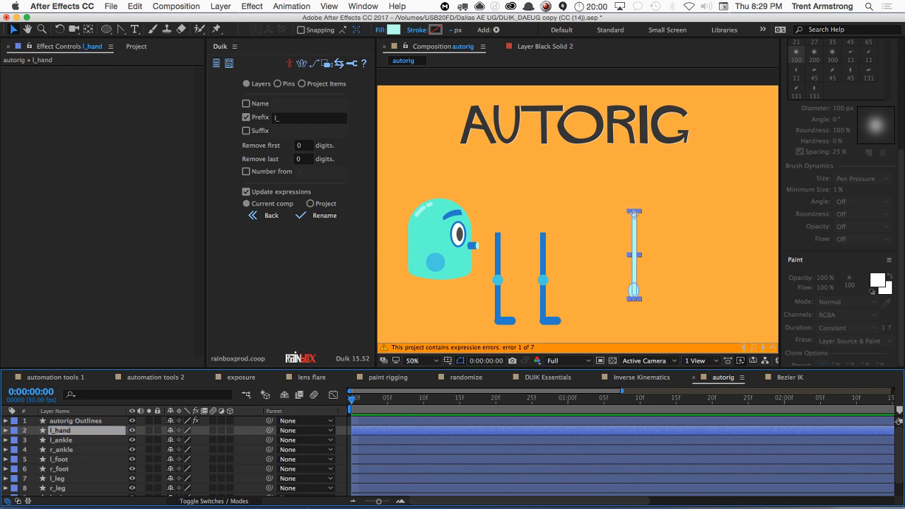
# Step: Duplicate the l_hand layer, place the copy just right of the original arm and rename it r_hand
pyautogui.press('super+d')
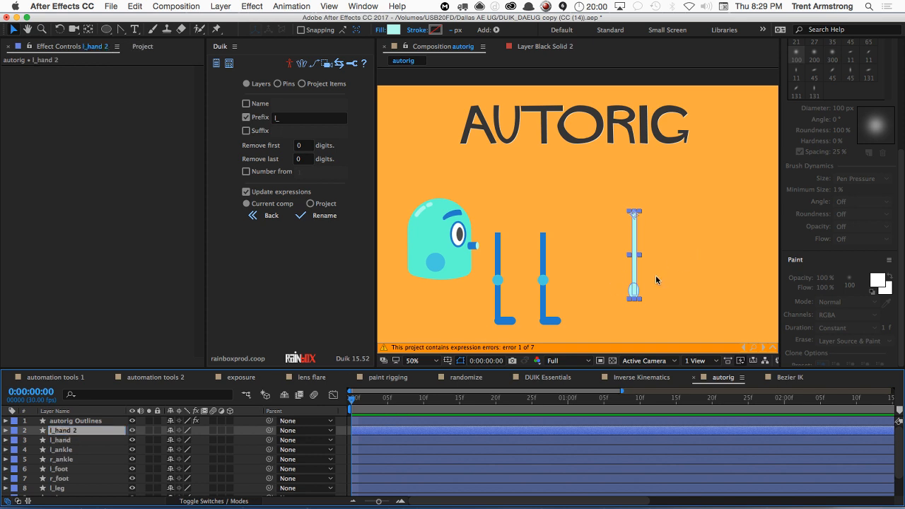
pyautogui.moveTo(634, 281); pyautogui.dragTo(665, 280)
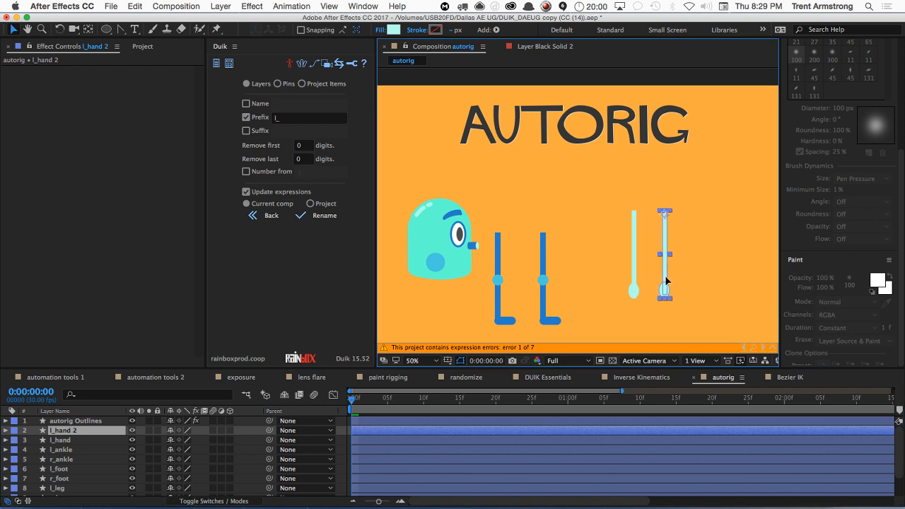
pyautogui.click(75, 432)
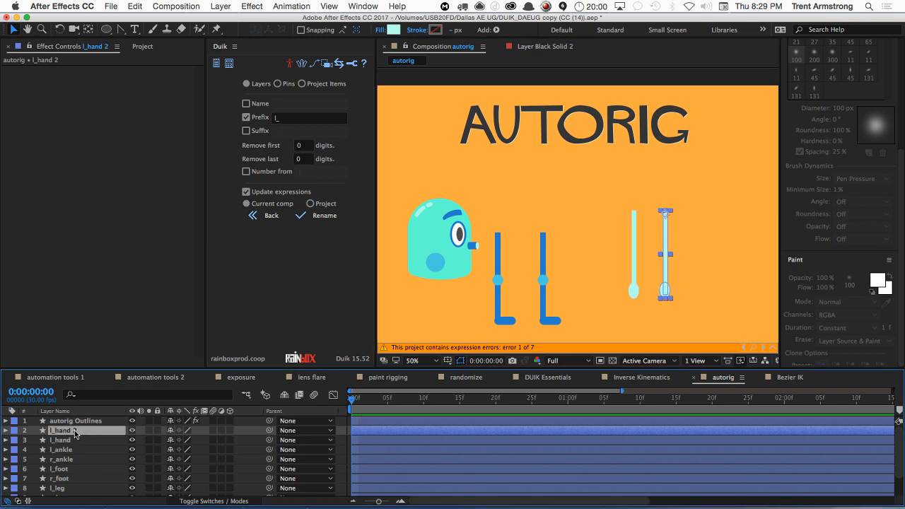
pyautogui.press('Return')
pyautogui.write('r')
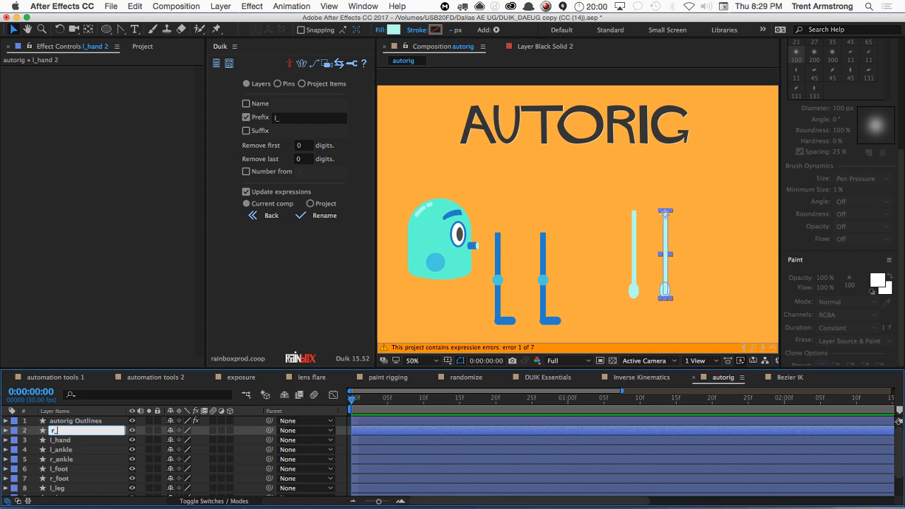
pyautogui.write('_hand')
pyautogui.press('Return')
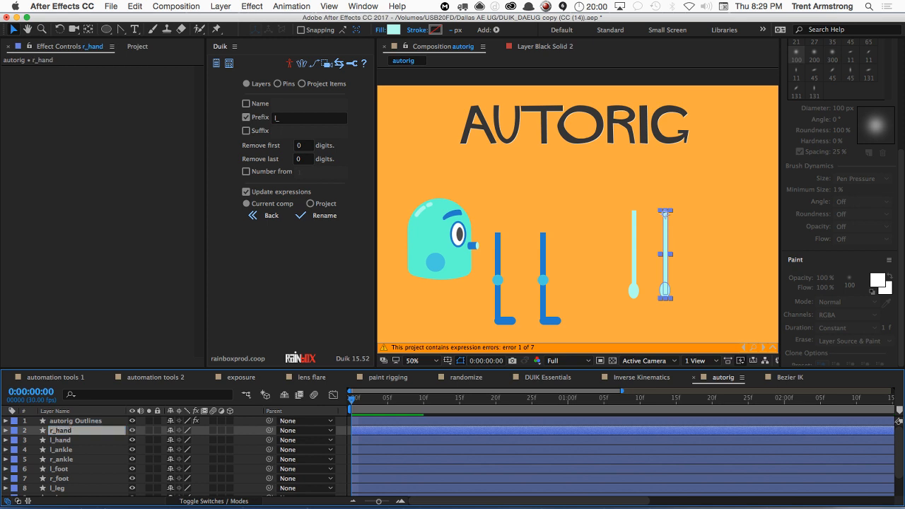
pyautogui.click(463, 278)
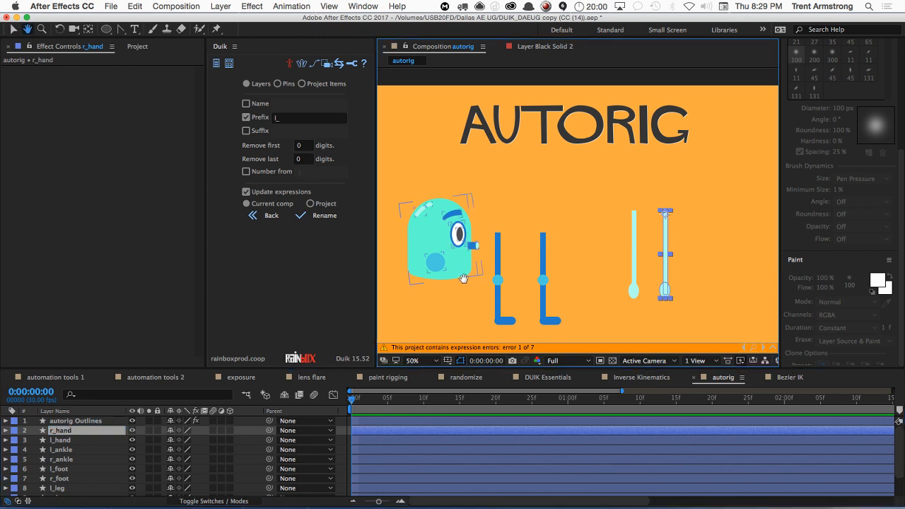
# Step: Reorder the layer stack so l_foot and l_leg sit directly below l_ankle, above the r_ leg layers
pyautogui.moveTo(464, 278); pyautogui.dragTo(451, 196)
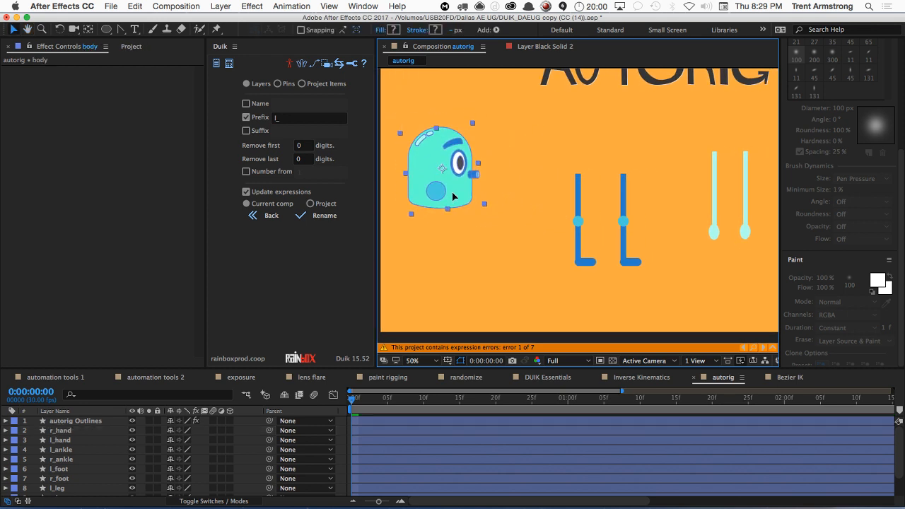
pyautogui.click(576, 236)
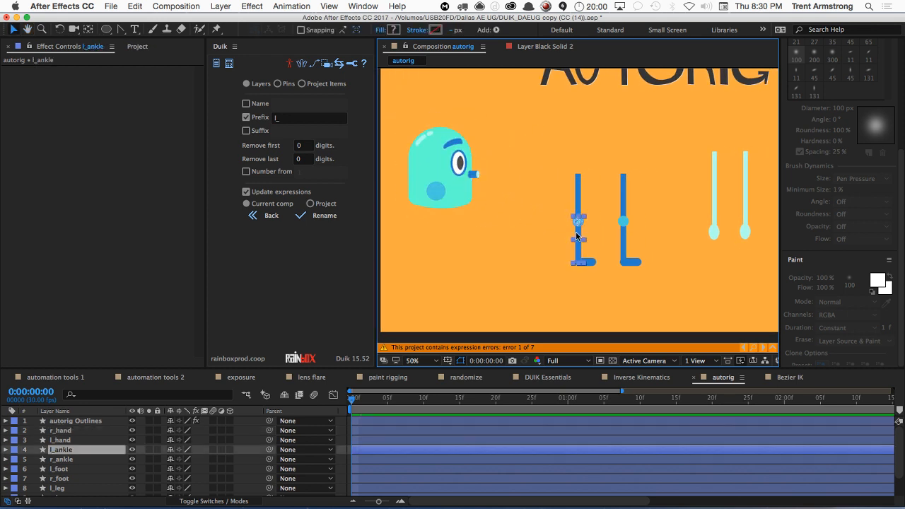
pyautogui.click(73, 470)
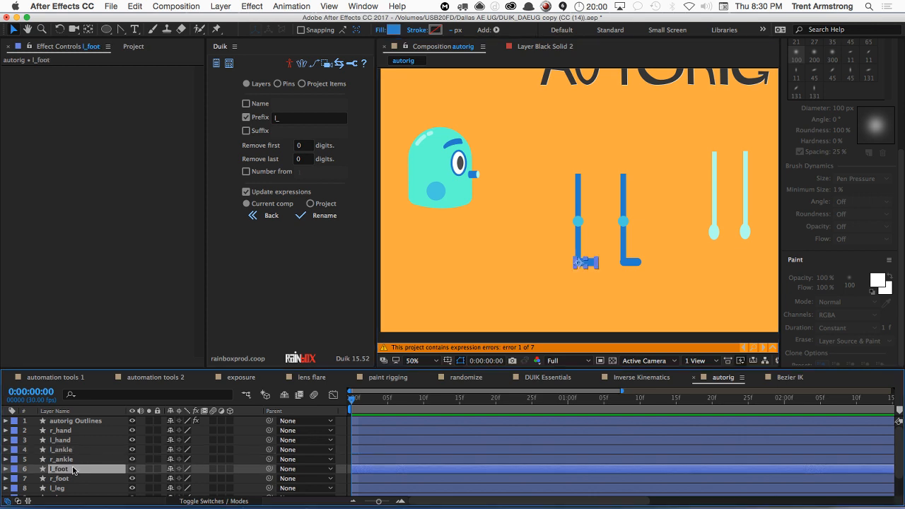
pyautogui.moveTo(73, 470); pyautogui.dragTo(74, 456)
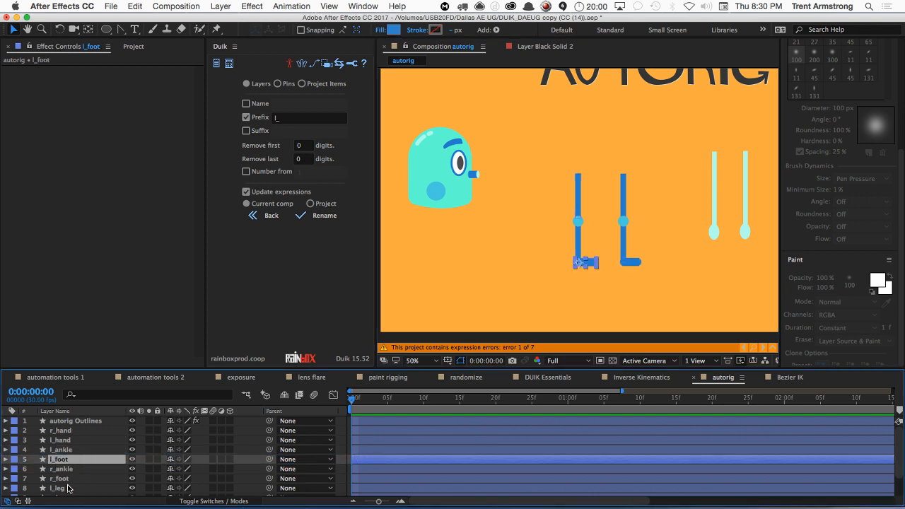
pyautogui.moveTo(68, 488); pyautogui.dragTo(71, 469)
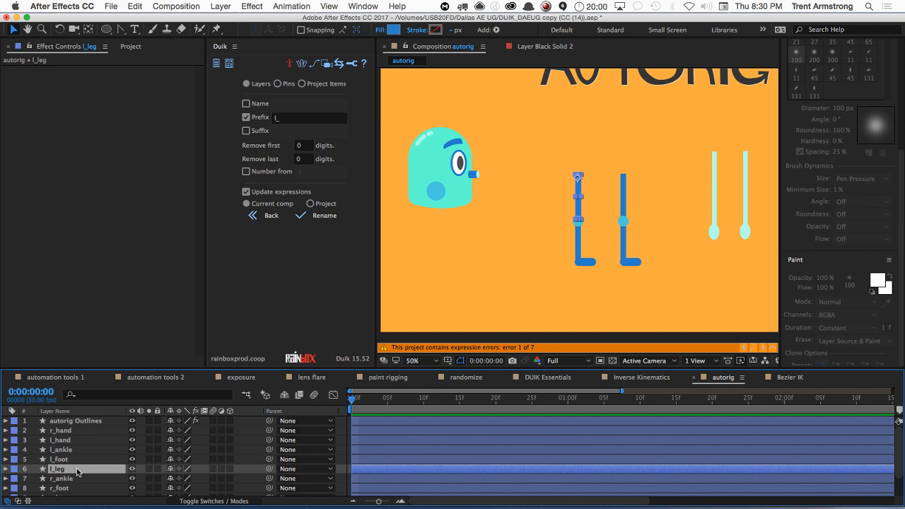
# Step: Move the r_ankle, r_foot and r_leg layers together so the leg hangs from the underside of the body
pyautogui.scroll(-3, 78, 472)
pyautogui.click(71, 454)
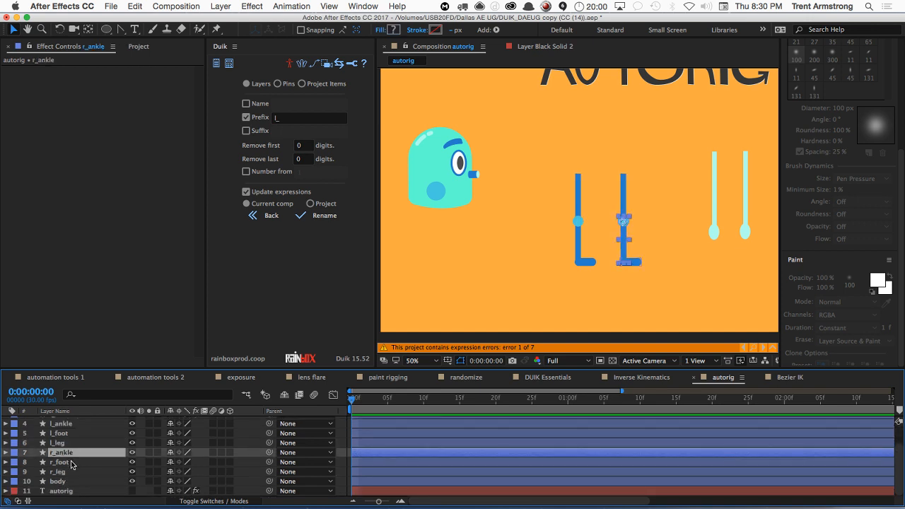
pyautogui.keyDown('shift'); pyautogui.click(70, 463); pyautogui.keyUp('shift')
pyautogui.keyDown('shift'); pyautogui.click(69, 472); pyautogui.keyUp('shift')
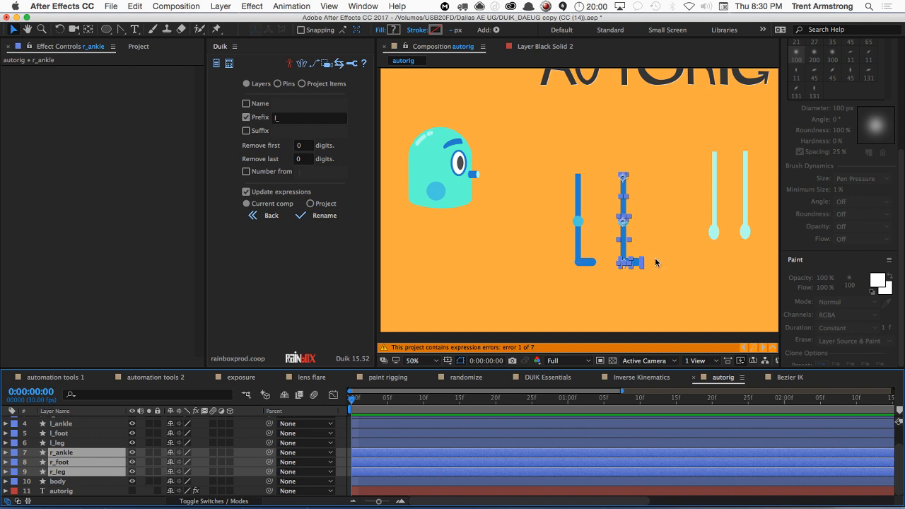
pyautogui.moveTo(622, 256); pyautogui.dragTo(469, 279)
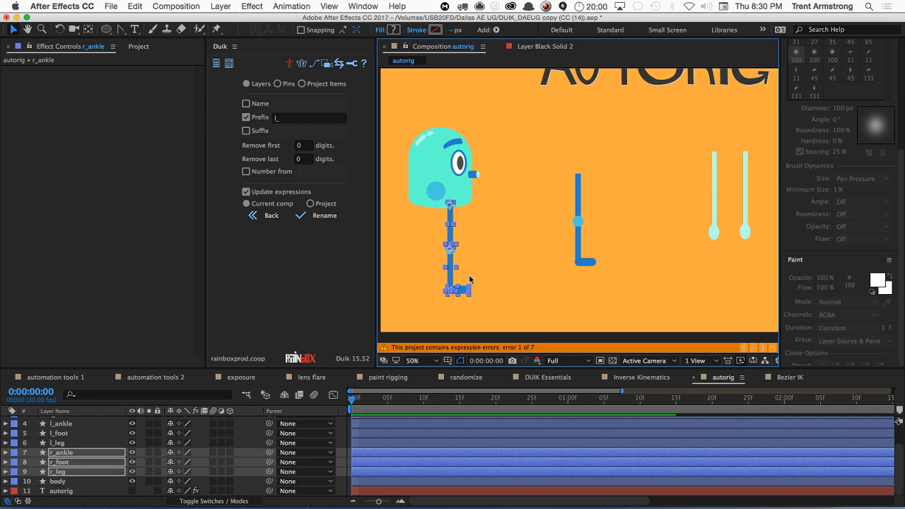
pyautogui.moveTo(555, 205); pyautogui.dragTo(428, 245)
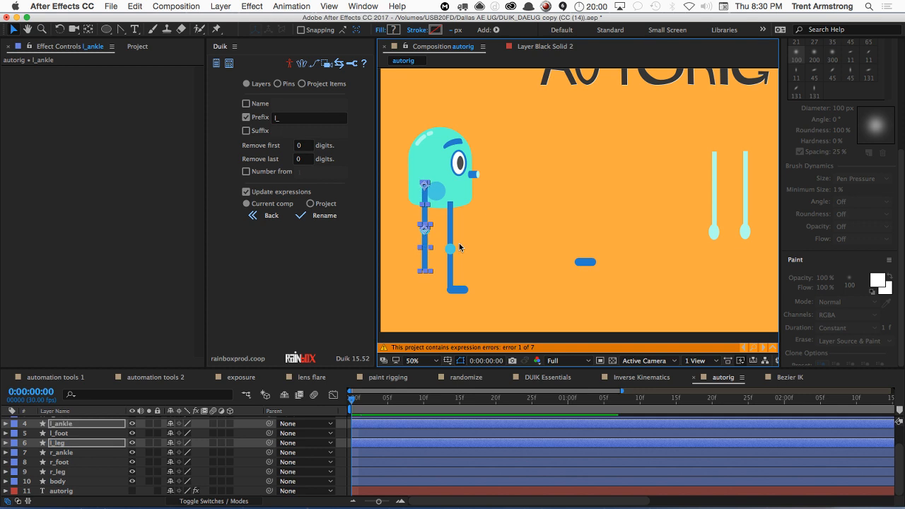
pyautogui.press('super+z')
pyautogui.moveTo(558, 241); pyautogui.dragTo(473, 274)
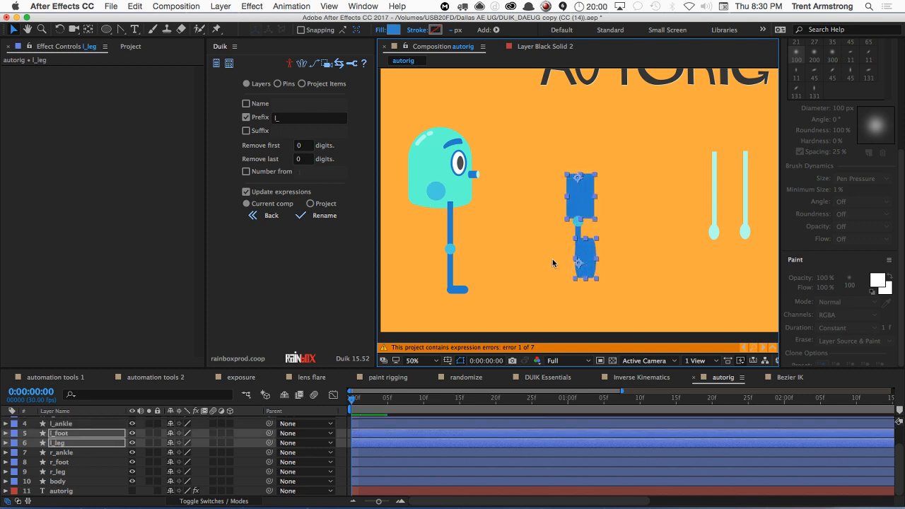
pyautogui.press('super+z')
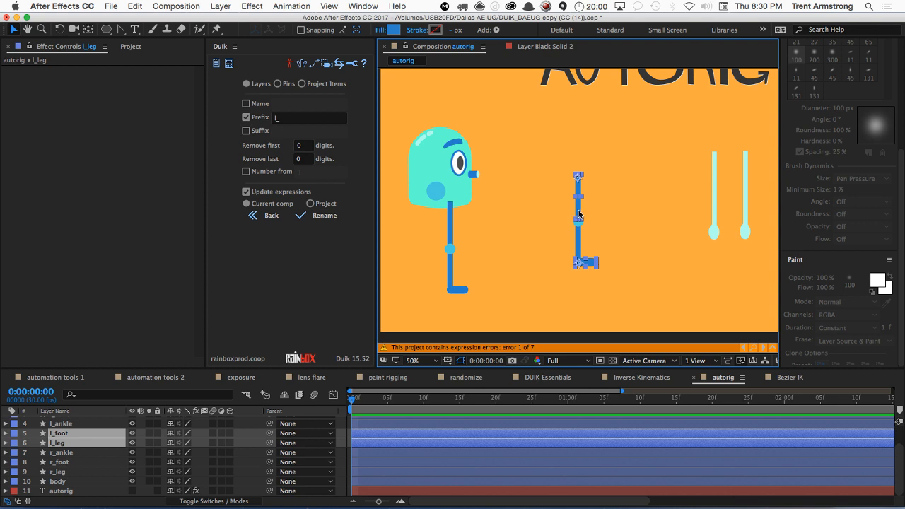
pyautogui.moveTo(579, 215); pyautogui.dragTo(543, 220)
pyautogui.press('super+z')
# Step: Move the l_ankle, l_foot and l_leg layers together under the body, just left of the attached right leg
pyautogui.moveTo(553, 168); pyautogui.dragTo(608, 279)
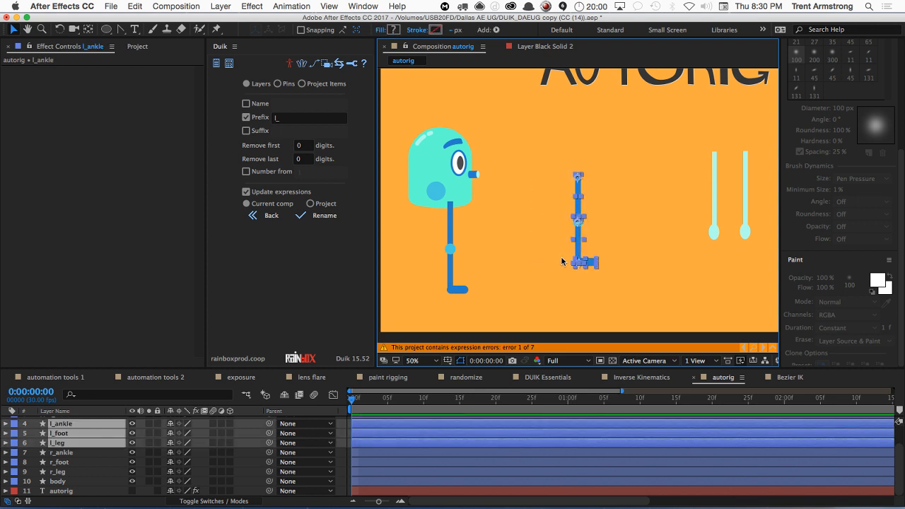
pyautogui.moveTo(577, 253); pyautogui.dragTo(438, 280)
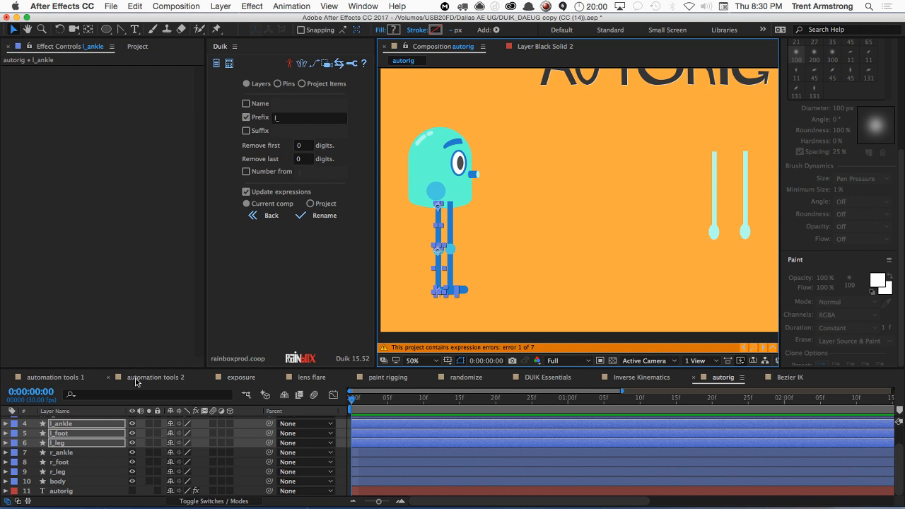
# Step: Enlarge the timeline to show every layer, select l_foot, and return Duik to its rigging tool list
pyautogui.moveTo(139, 368); pyautogui.dragTo(150, 320)
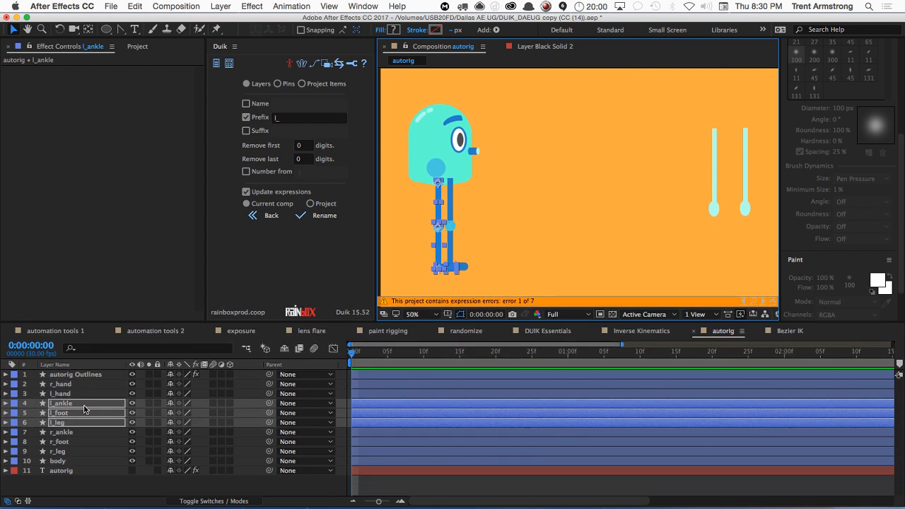
pyautogui.click(81, 432)
pyautogui.click(73, 414)
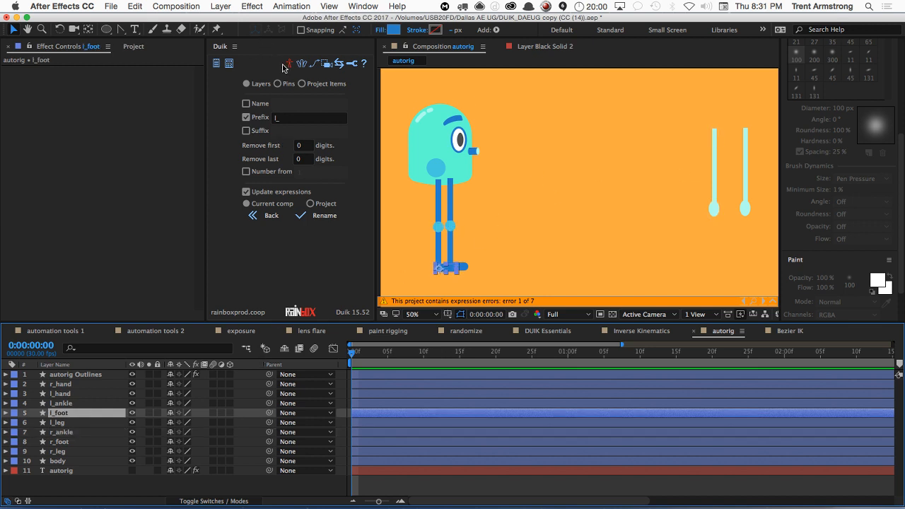
pyautogui.click(251, 216)
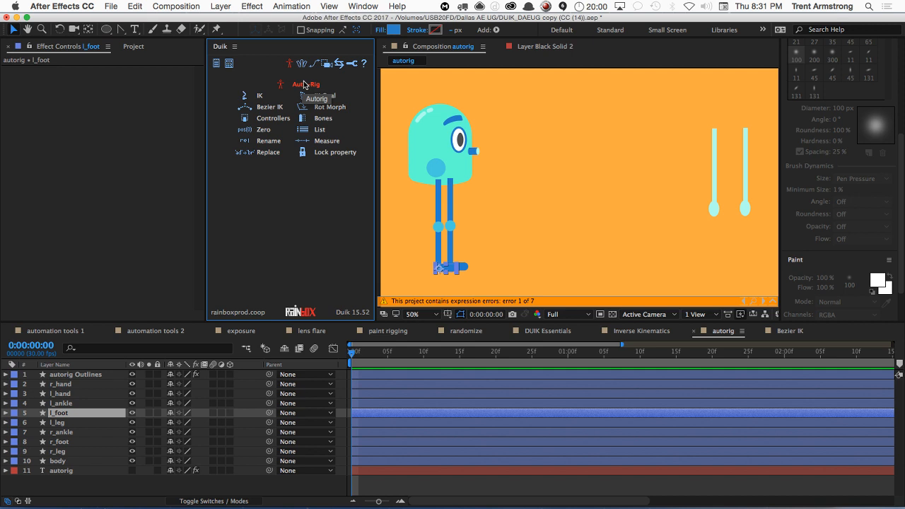
# Step: Place the l_hand arm just in front of the body and pre-compose it, moving all attributes into the new composition
pyautogui.moveTo(709, 176); pyautogui.dragTo(477, 216)
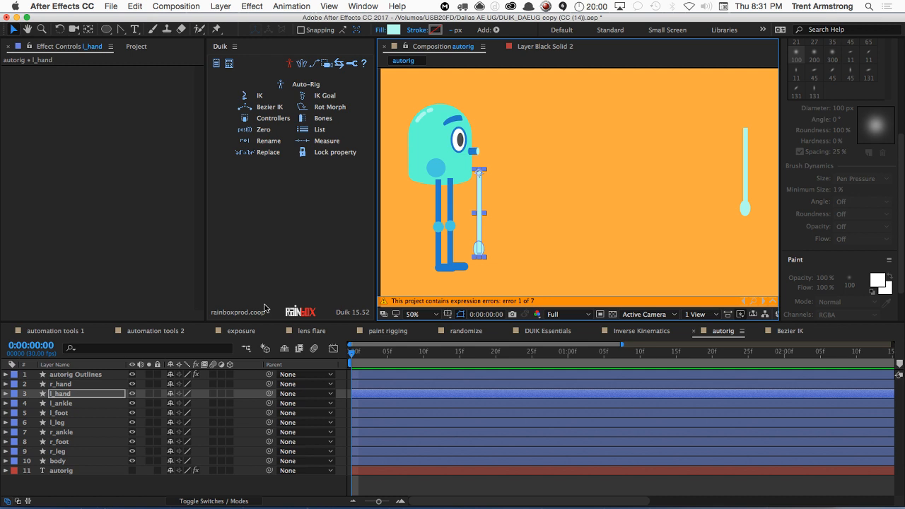
pyautogui.press('super+shift+c')
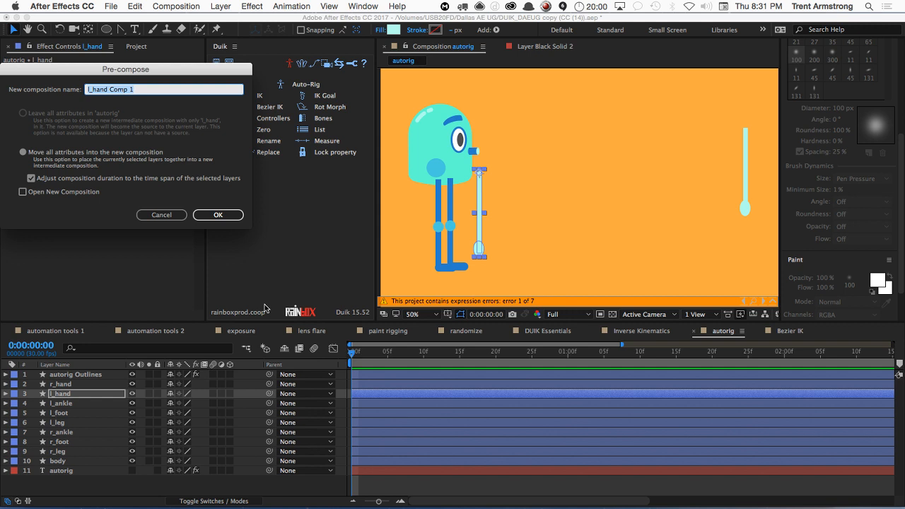
pyautogui.press('Return')
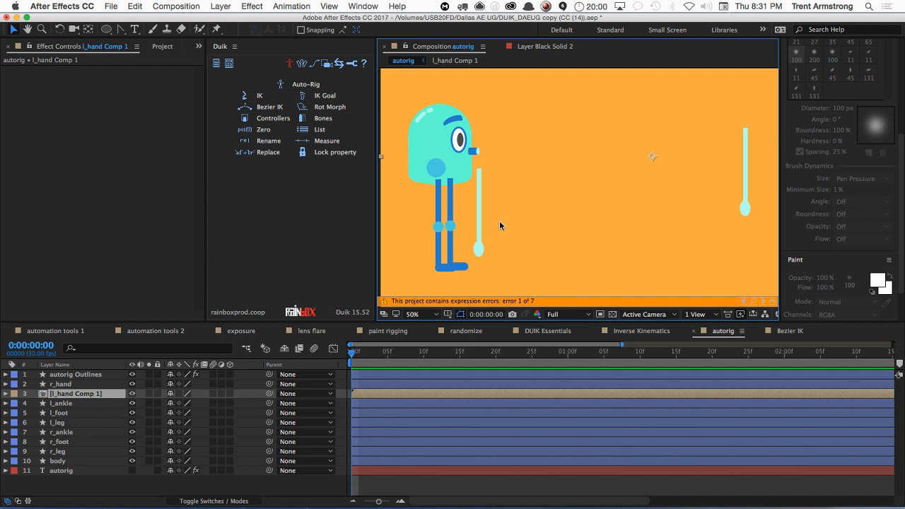
# Step: Set the l_hand composition's anchor point at the top of its arm and place the arm on the body's shoulder circle
pyautogui.press('y')
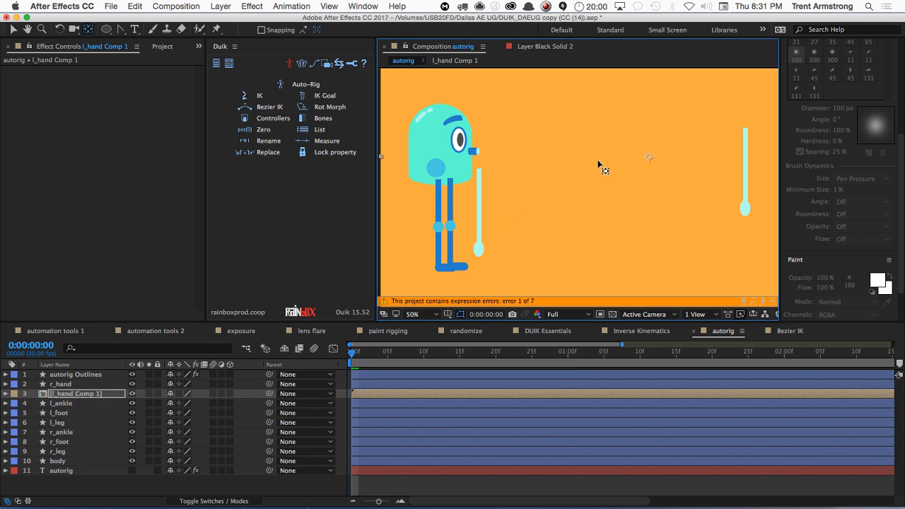
pyautogui.moveTo(489, 170); pyautogui.dragTo(477, 170)
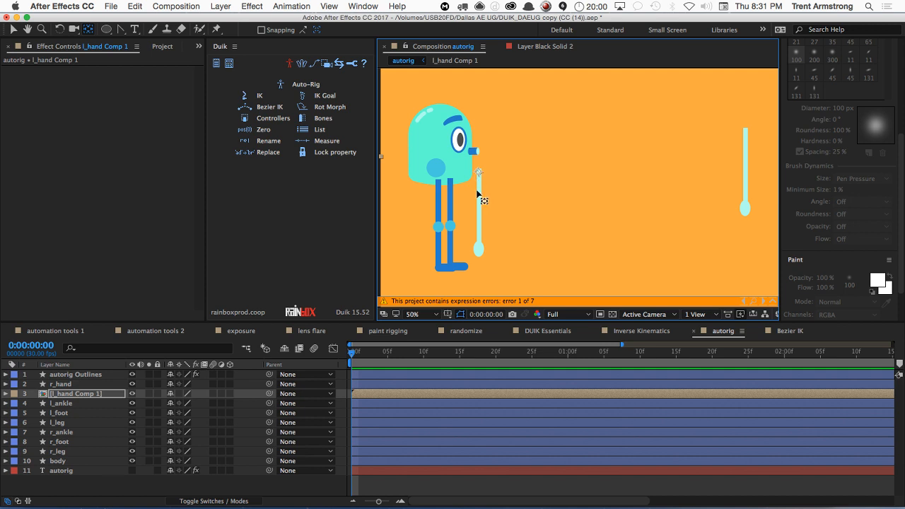
pyautogui.press('v')
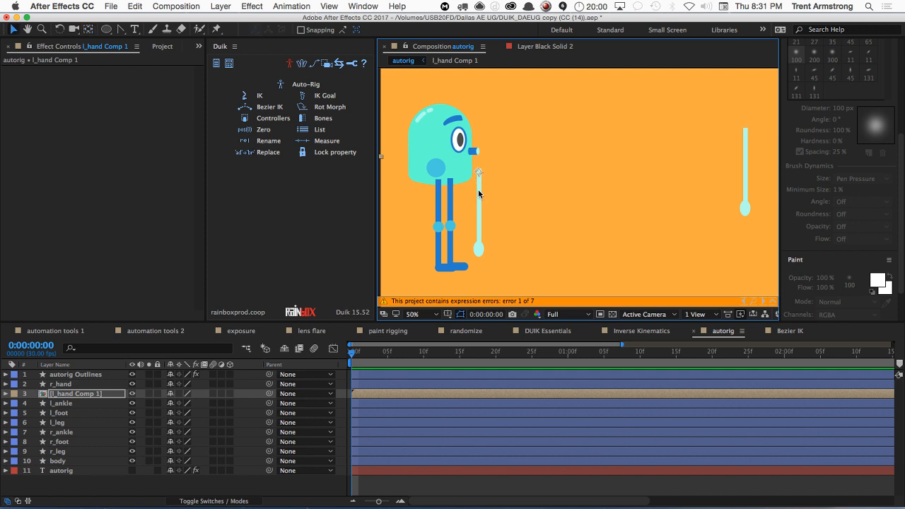
pyautogui.moveTo(478, 190); pyautogui.dragTo(435, 186)
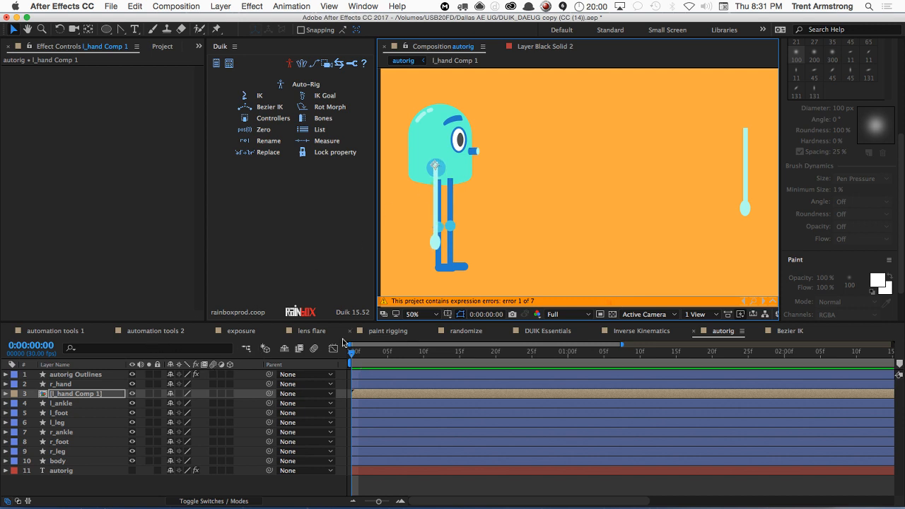
# Step: Pre-compose the r_hand layer, moving all attributes into the new composition
pyautogui.click(100, 386)
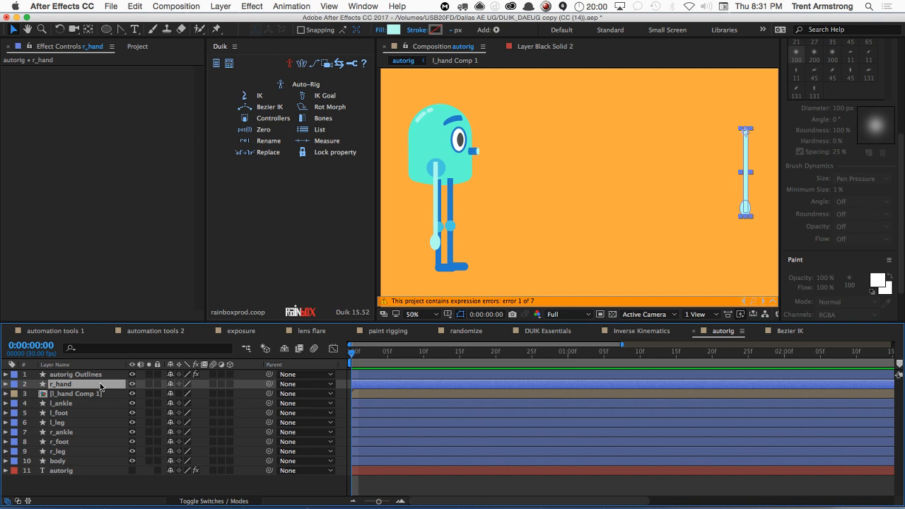
pyautogui.press('super+shift+c')
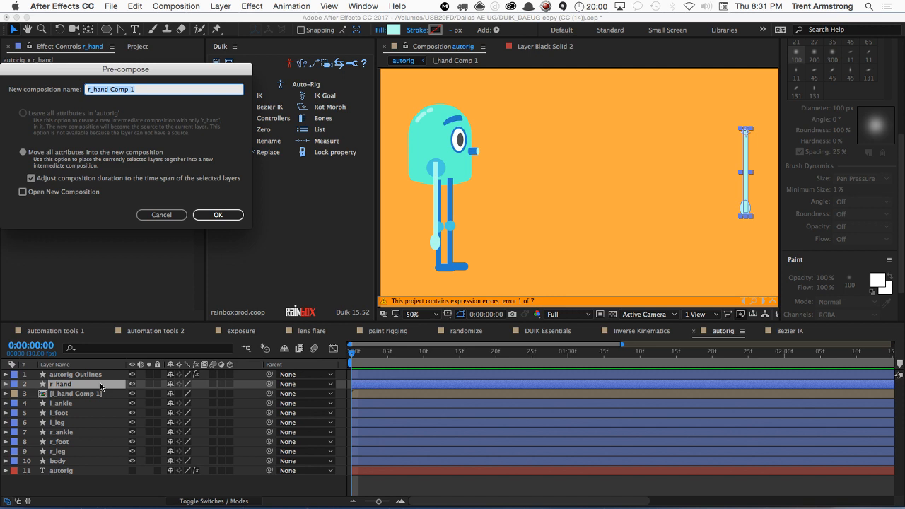
pyautogui.press('Return')
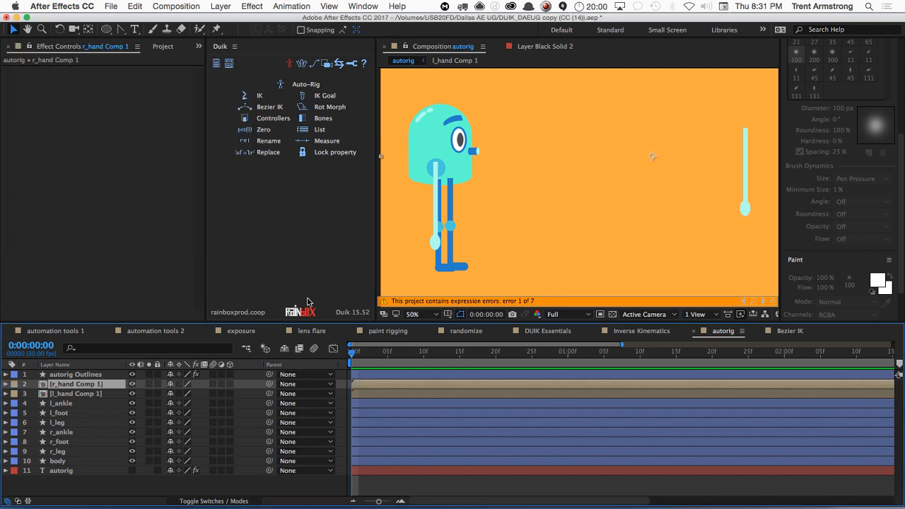
# Step: Set the r_hand composition's anchor point at the top of its arm and place the arm on the shoulder over the left arm
pyautogui.press('y')
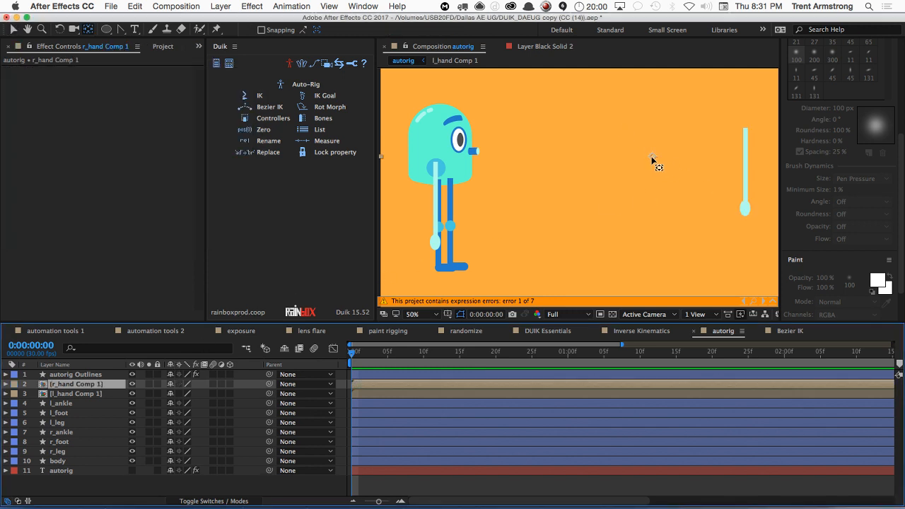
pyautogui.moveTo(653, 157); pyautogui.dragTo(435, 182)
pyautogui.press('v')
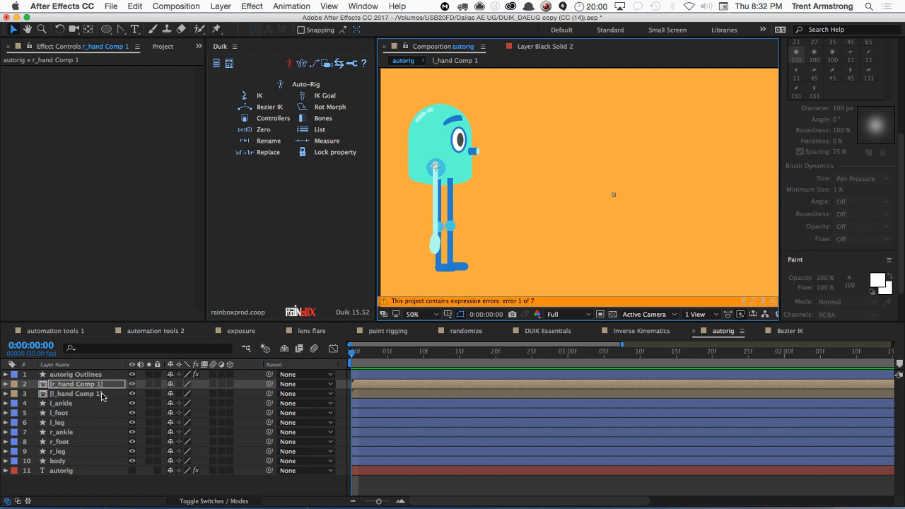
# Step: With the r_hand composition selected, examine Auto-Rig's Full character and Front leg / Arm layer assignments, cancelling each without rigging
pyautogui.click(89, 375)
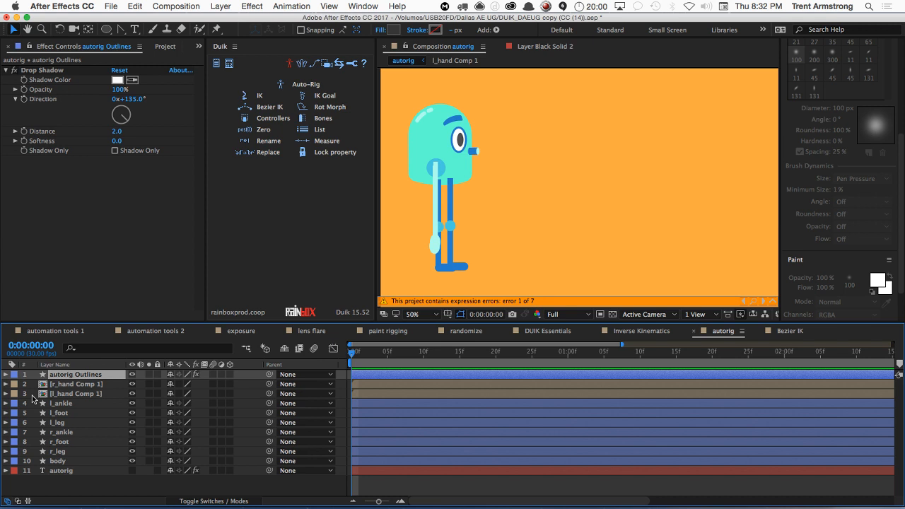
pyautogui.click(62, 385)
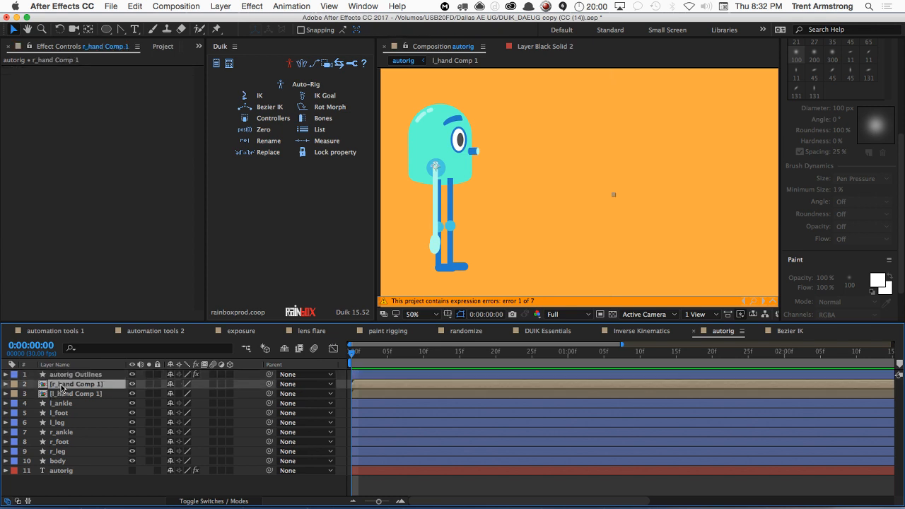
pyautogui.click(306, 85)
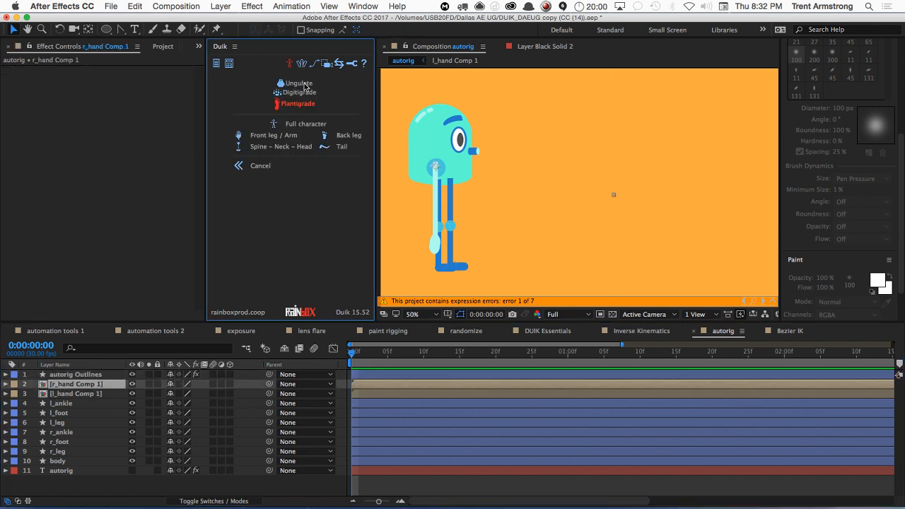
pyautogui.click(290, 126)
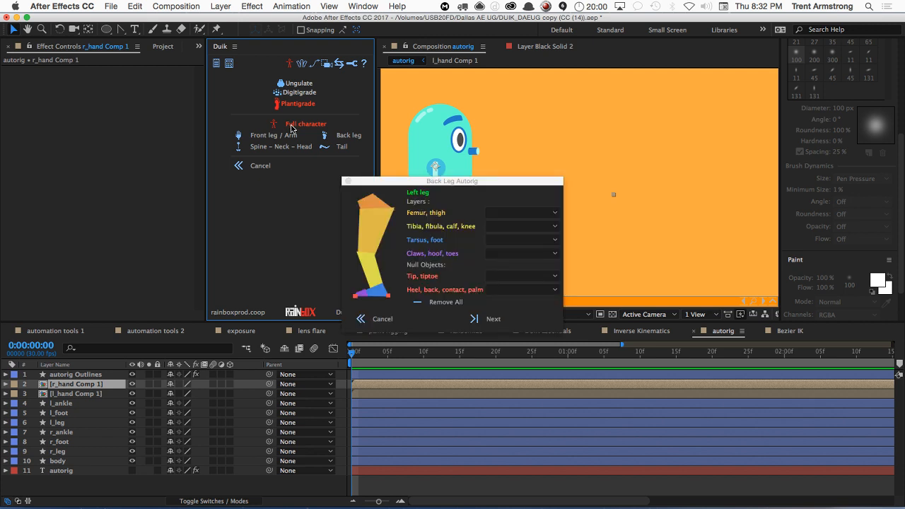
pyautogui.click(368, 320)
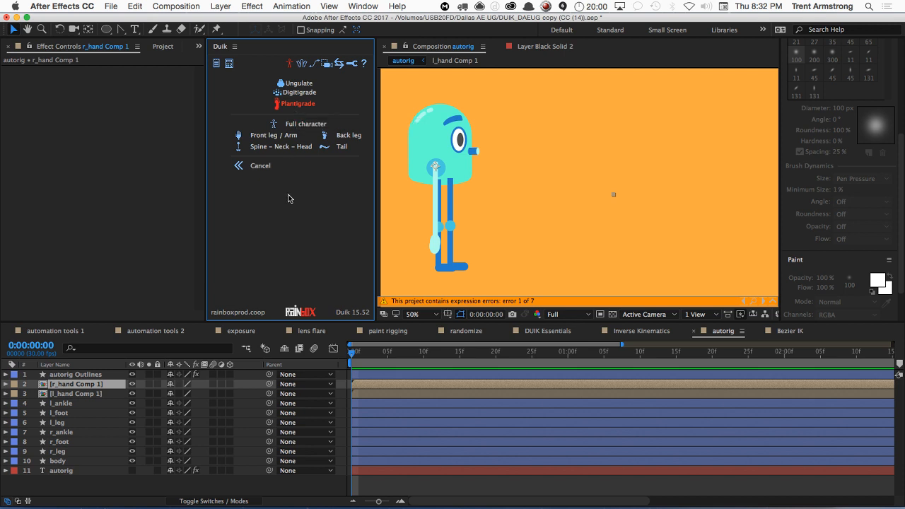
pyautogui.click(254, 137)
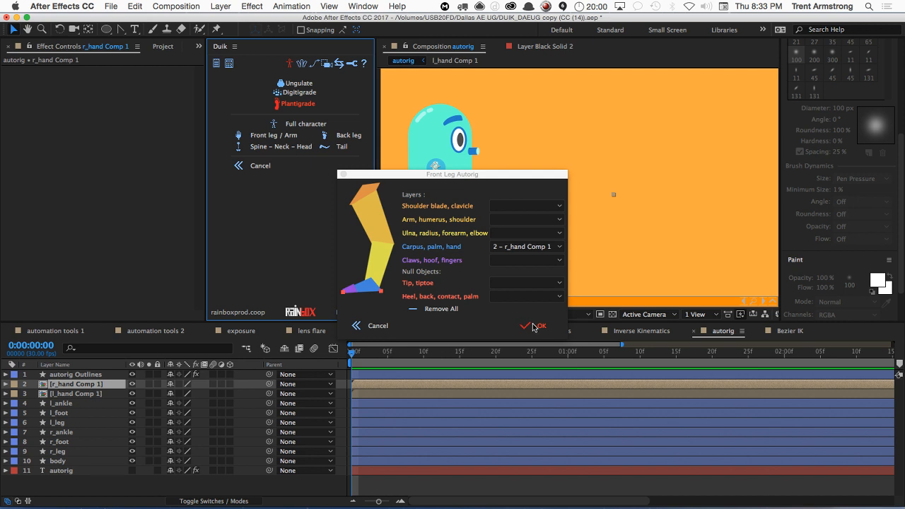
pyautogui.click(378, 326)
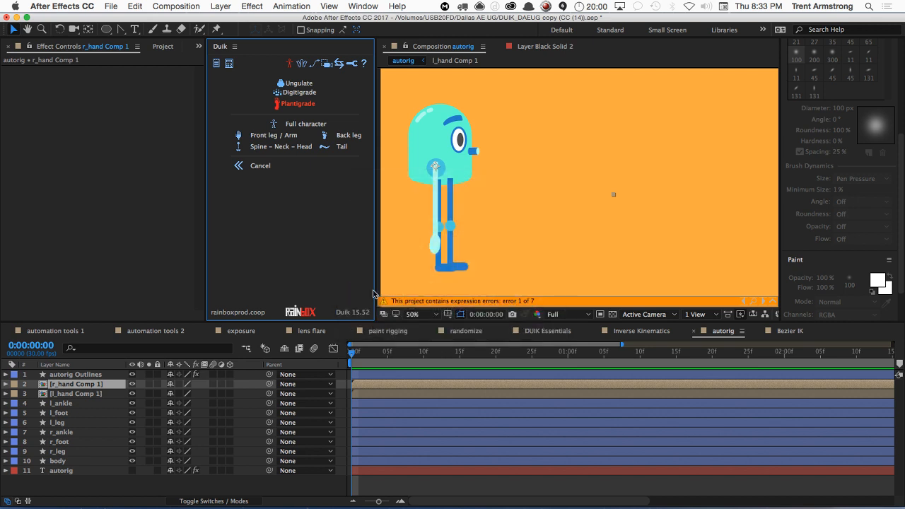
# Step: Examine Auto-Rig's Back leg, Tail and Spine - Neck - Head layer assignments, cancelling each without rigging
pyautogui.click(344, 138)
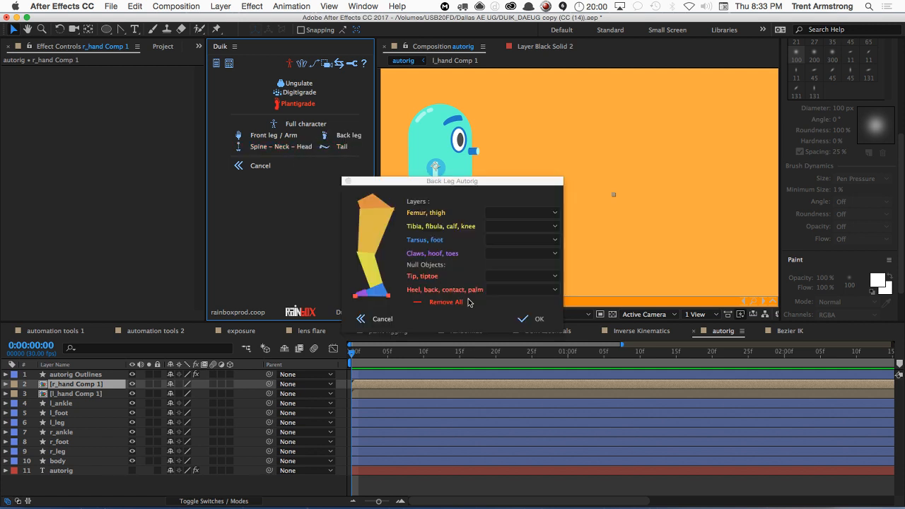
pyautogui.click(363, 319)
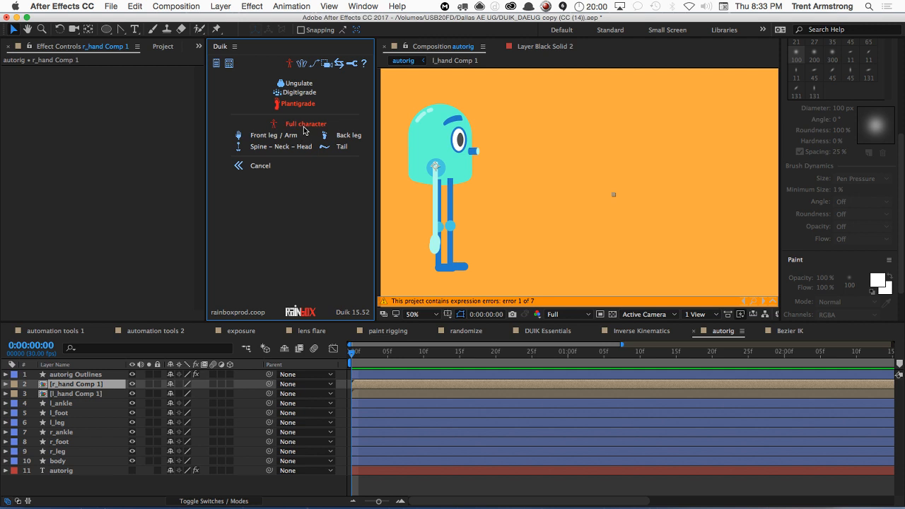
pyautogui.click(343, 150)
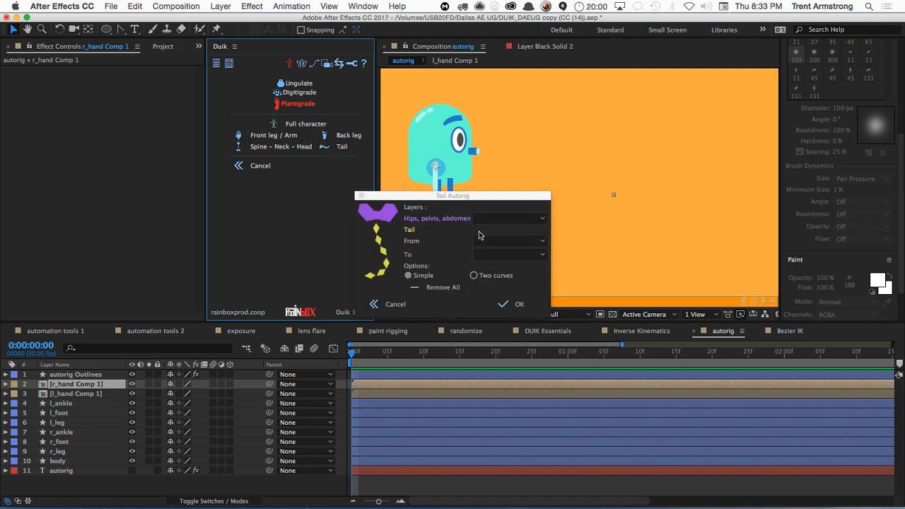
pyautogui.click(375, 304)
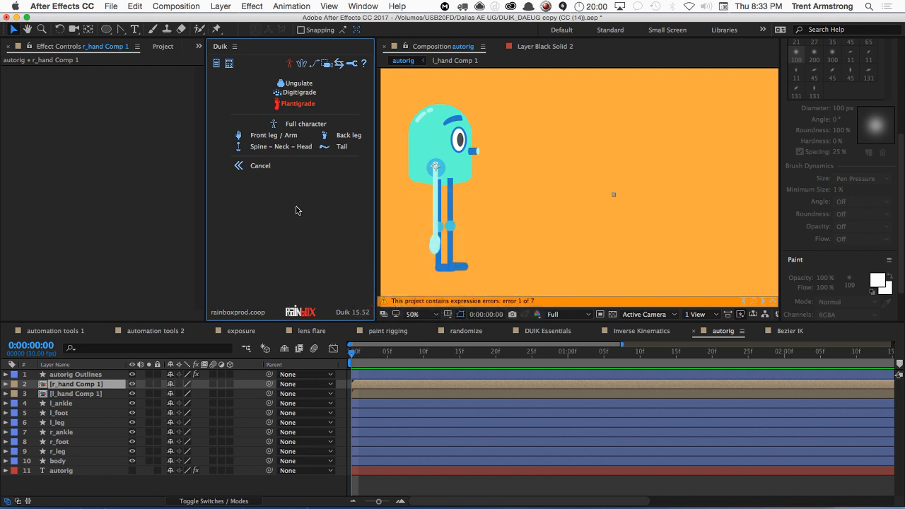
pyautogui.click(281, 146)
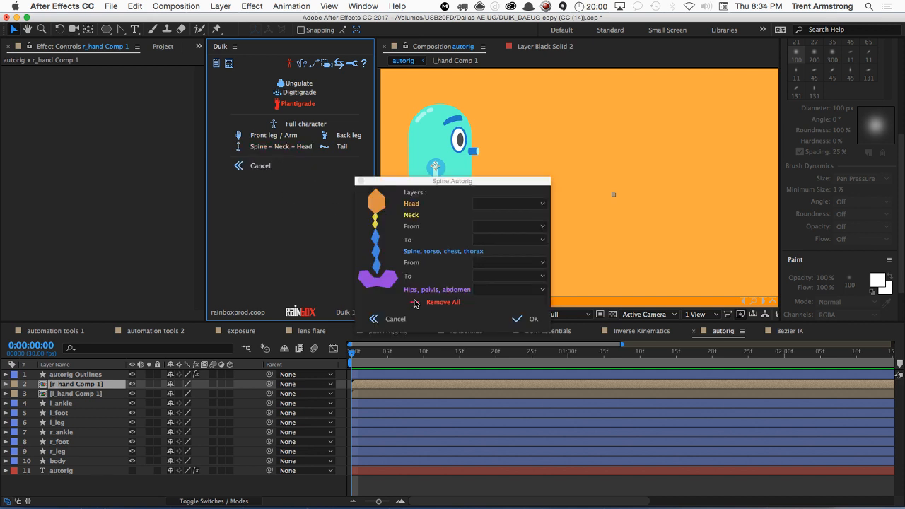
pyautogui.click(394, 320)
pyautogui.click(340, 135)
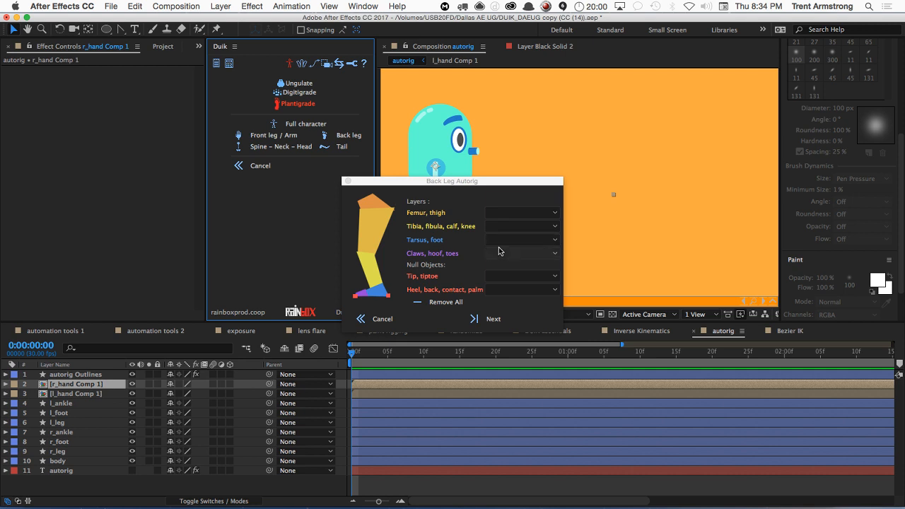
pyautogui.click(381, 319)
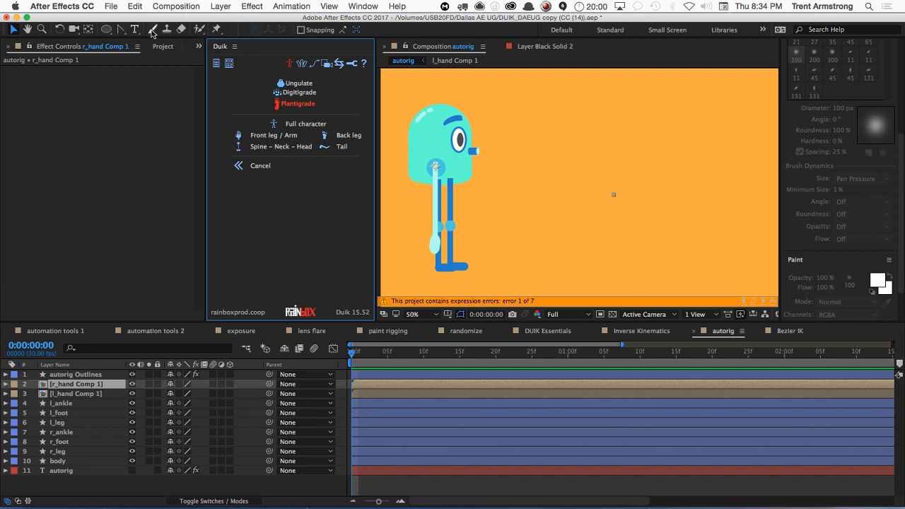
# Step: Place three puppet pins on the r_hand composition's arm: at the shoulder, the elbow and the hand
pyautogui.click(216, 29)
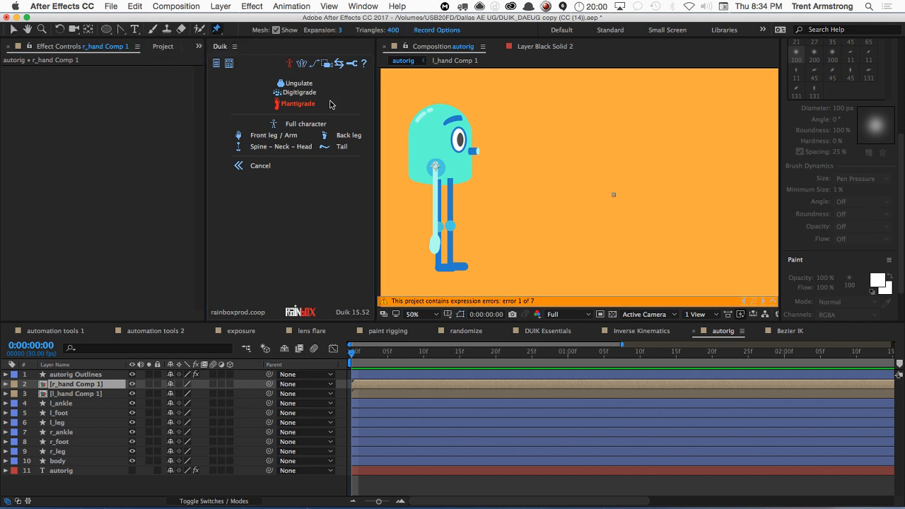
pyautogui.click(436, 164)
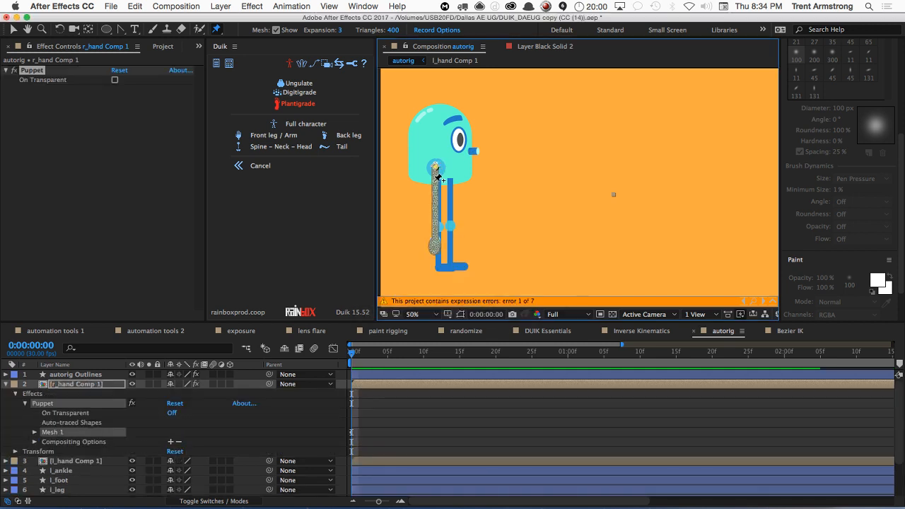
pyautogui.click(435, 206)
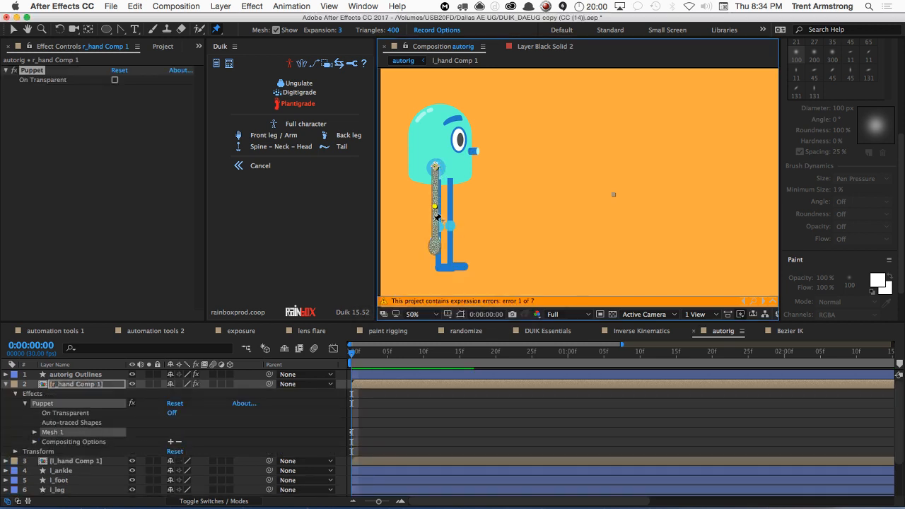
pyautogui.click(435, 246)
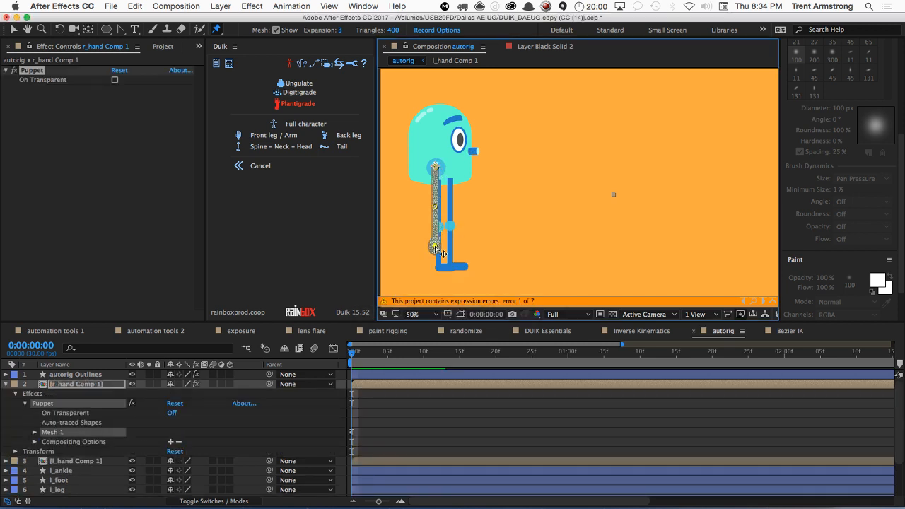
# Step: Reveal the r_hand composition's puppet pins and rename the hand pin, Puppet Pin 3, as r_hand
pyautogui.click(35, 432)
pyautogui.click(45, 461)
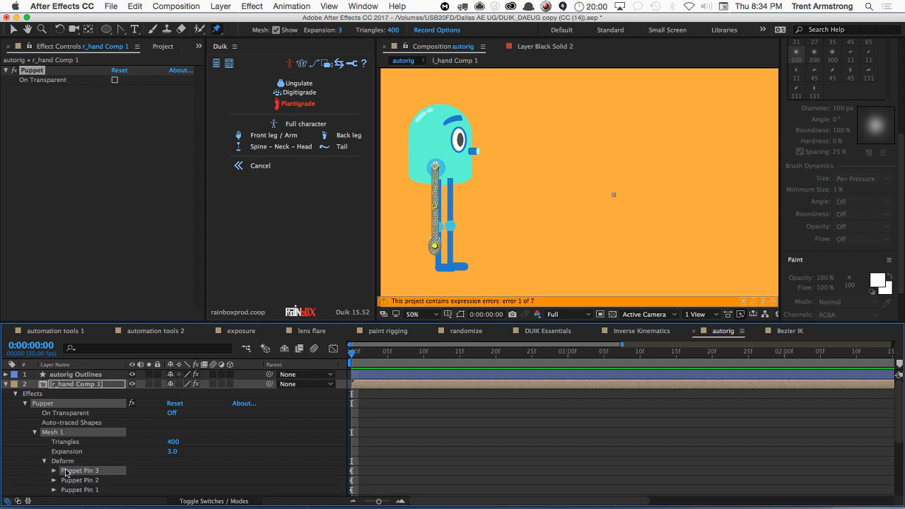
pyautogui.press('Return')
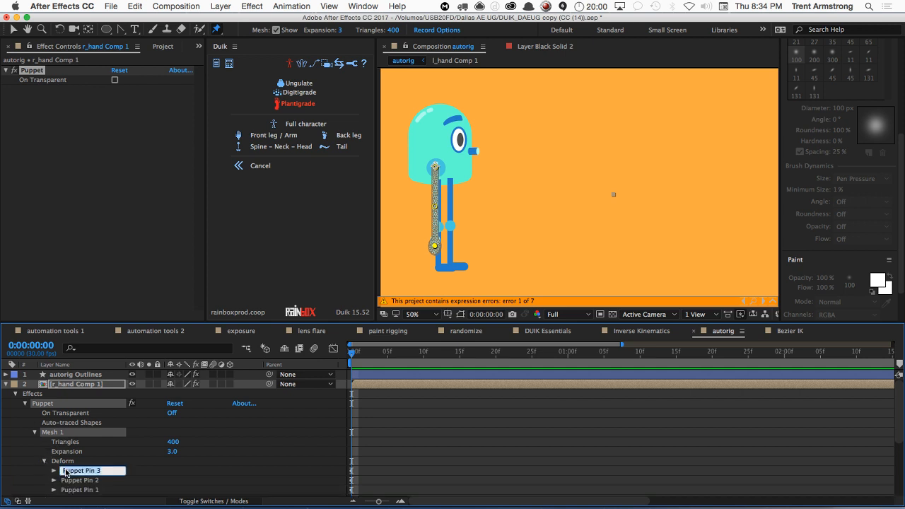
pyautogui.write('r_hand')
pyautogui.press('Return')
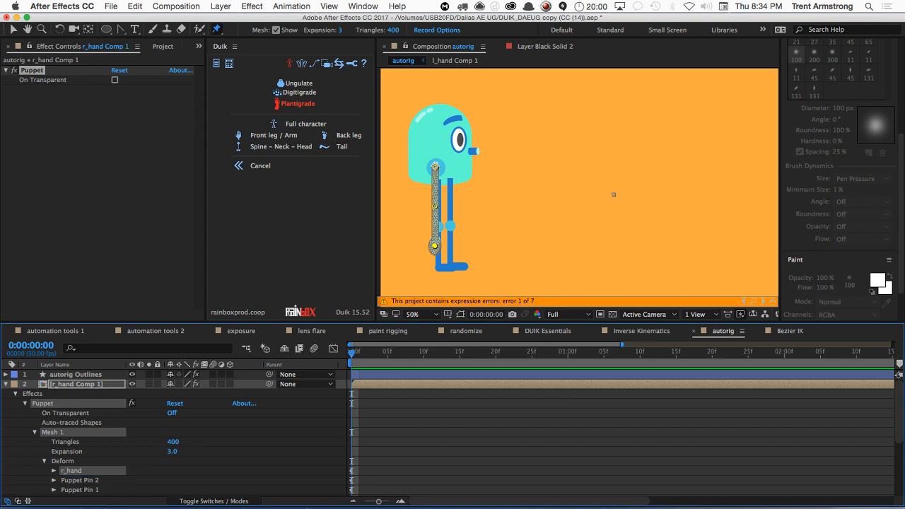
# Step: Rename the right arm's middle puppet pin as r_elbow and its shoulder pin as r_arm
pyautogui.click(79, 480)
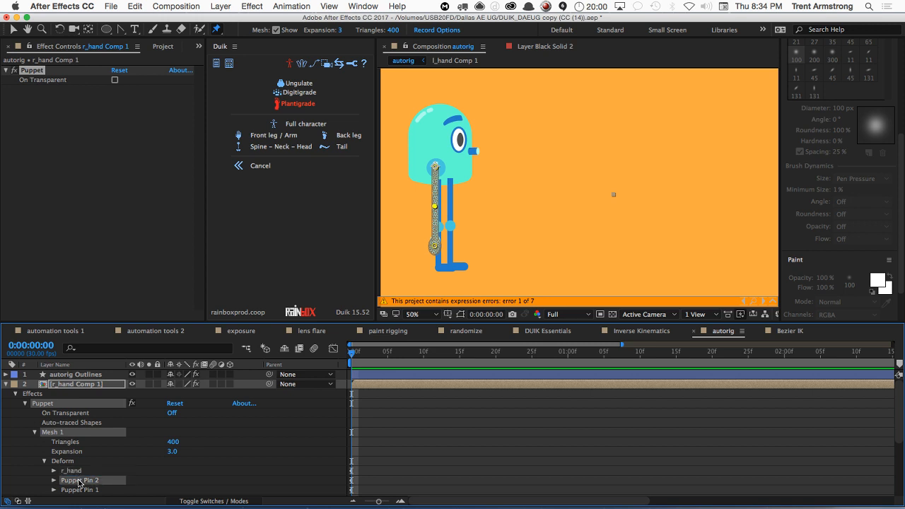
pyautogui.press('Return')
pyautogui.write('r_e')
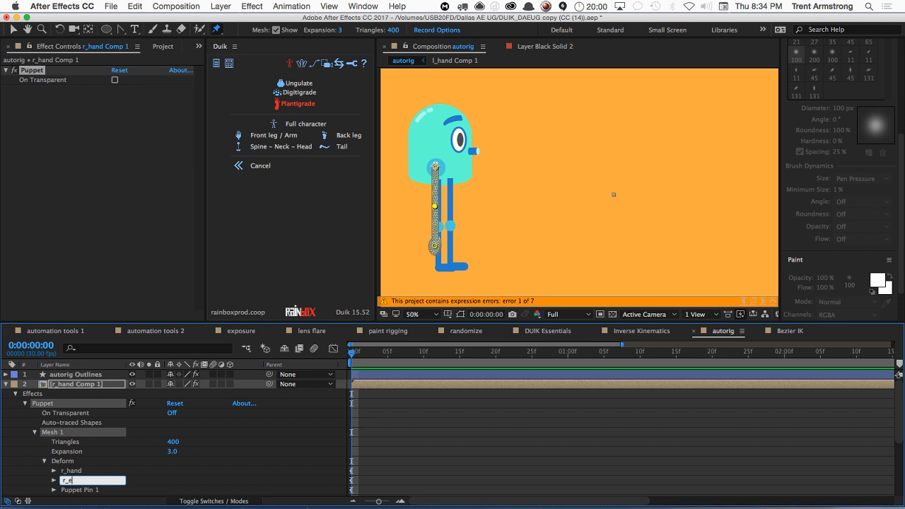
pyautogui.write('lbow')
pyautogui.press('Return')
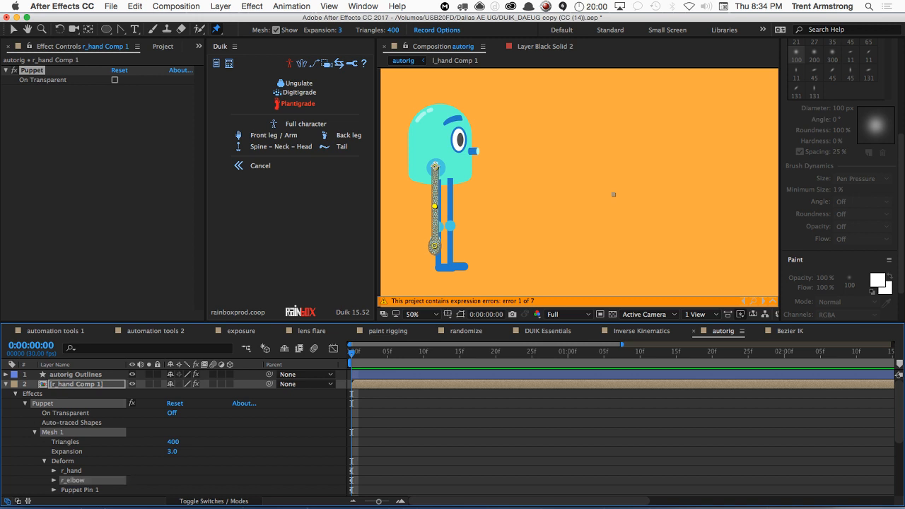
pyautogui.click(76, 490)
pyautogui.press('Return')
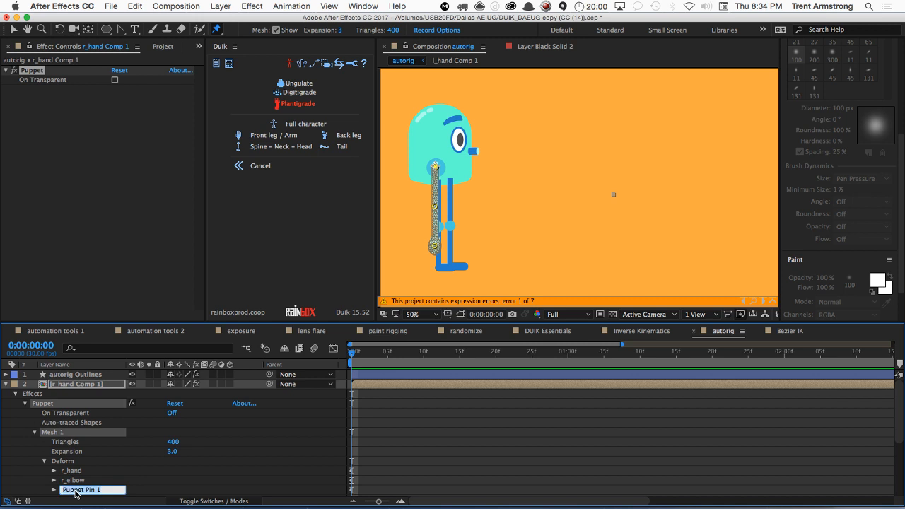
pyautogui.write('r_arm')
pyautogui.press('Return')
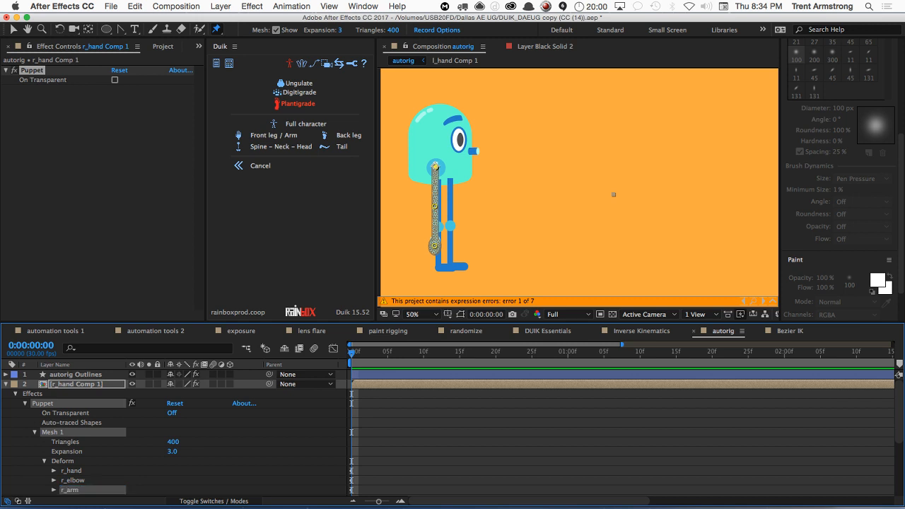
# Step: Create Duik bones from the r_hand, r_elbow and r_arm puppet pins
pyautogui.keyDown('shift'); pyautogui.click(74, 471); pyautogui.keyUp('shift')
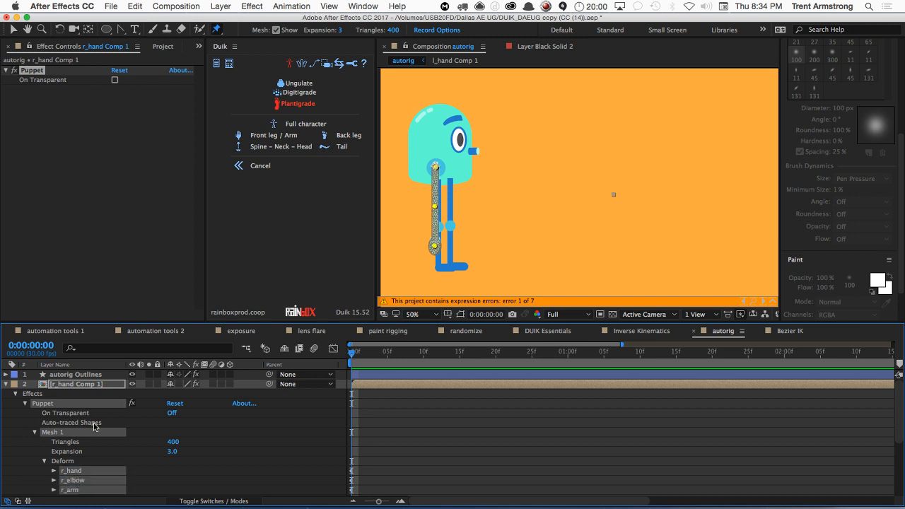
pyautogui.click(247, 171)
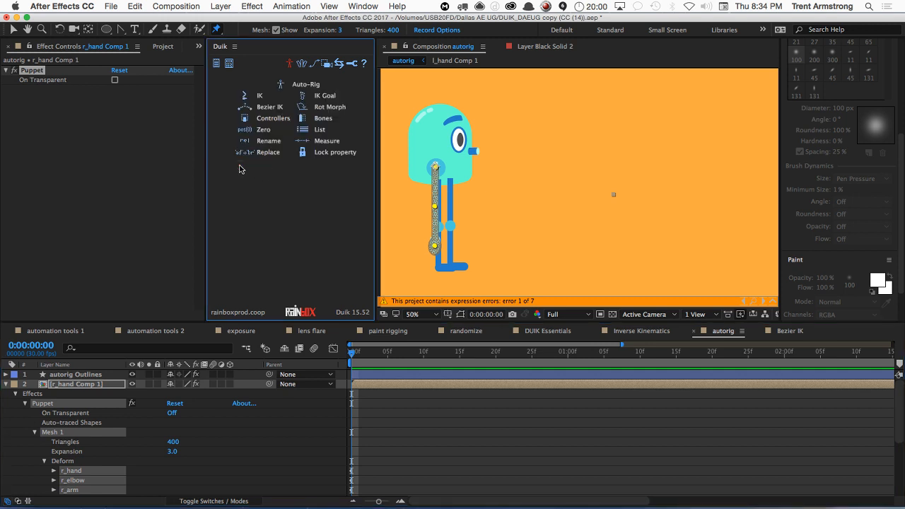
pyautogui.click(302, 121)
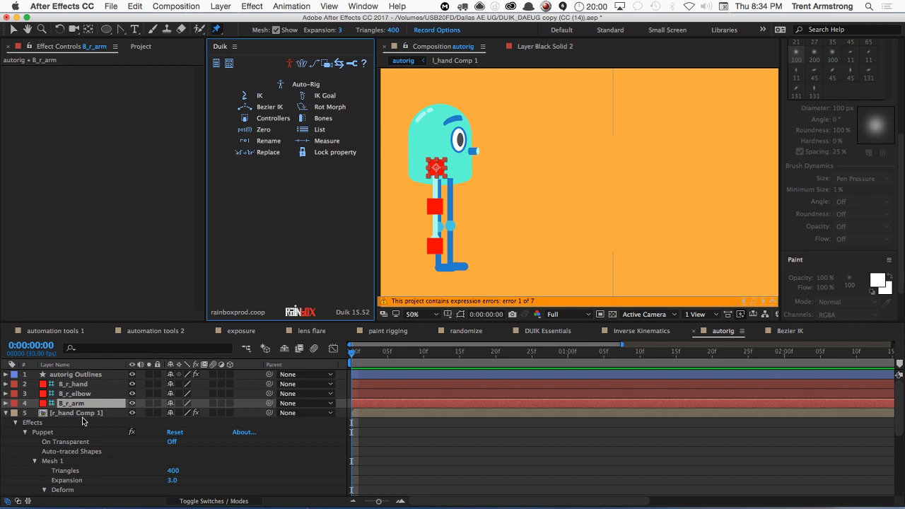
# Step: Solo the l_hand composition and place puppet pins at its arm's shoulder, elbow and hand
pyautogui.scroll(-10, 82, 422)
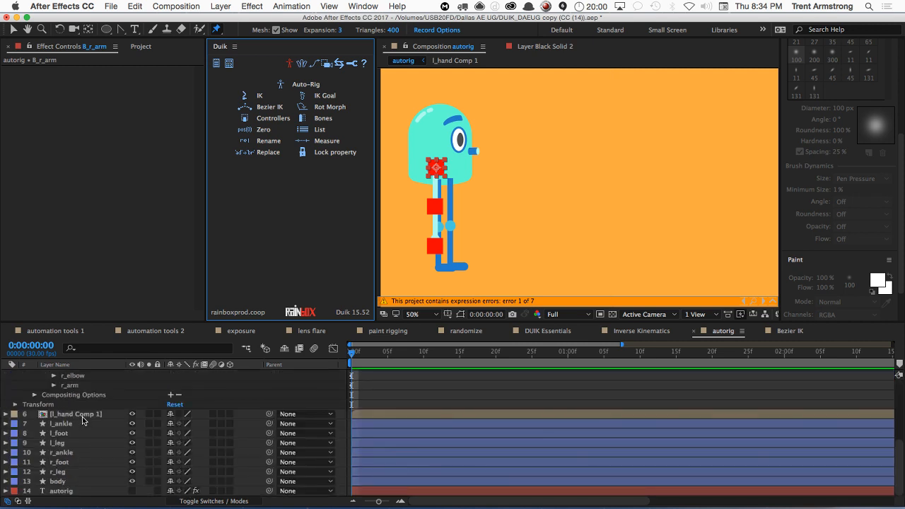
pyautogui.click(83, 418)
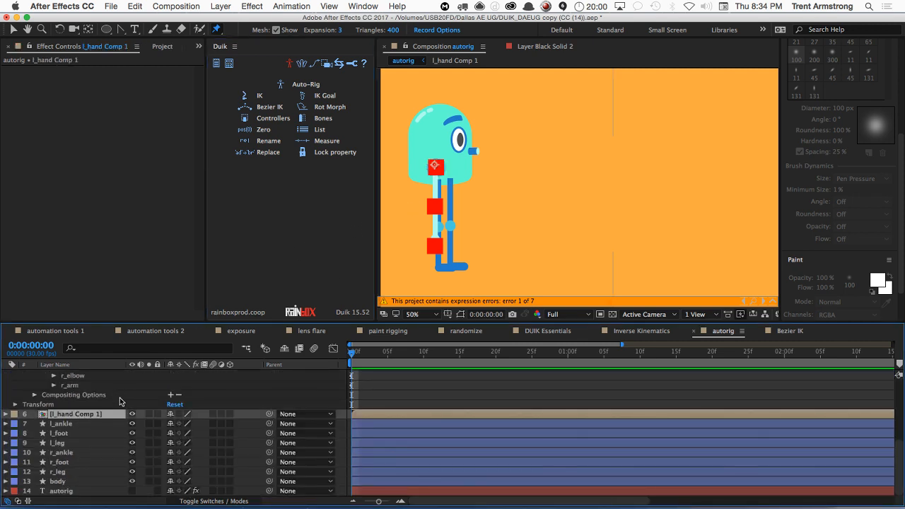
pyautogui.click(149, 413)
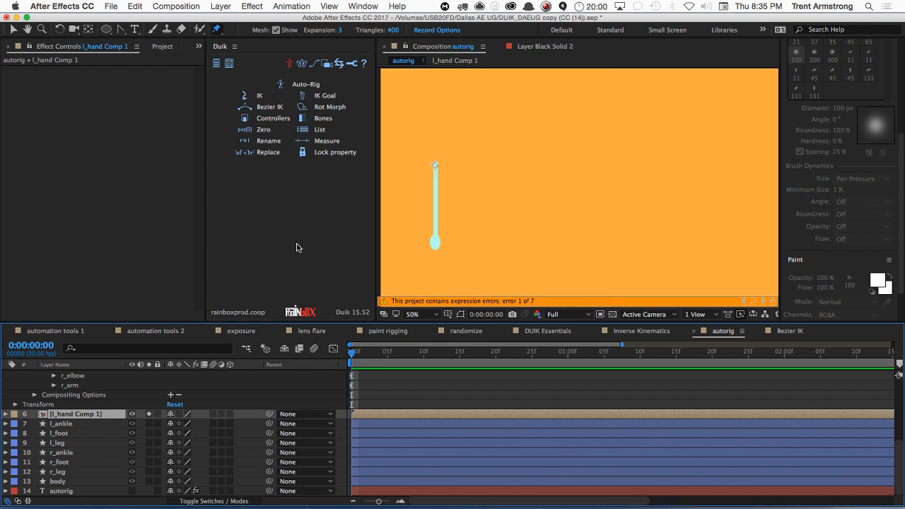
pyautogui.click(436, 165)
pyautogui.click(435, 204)
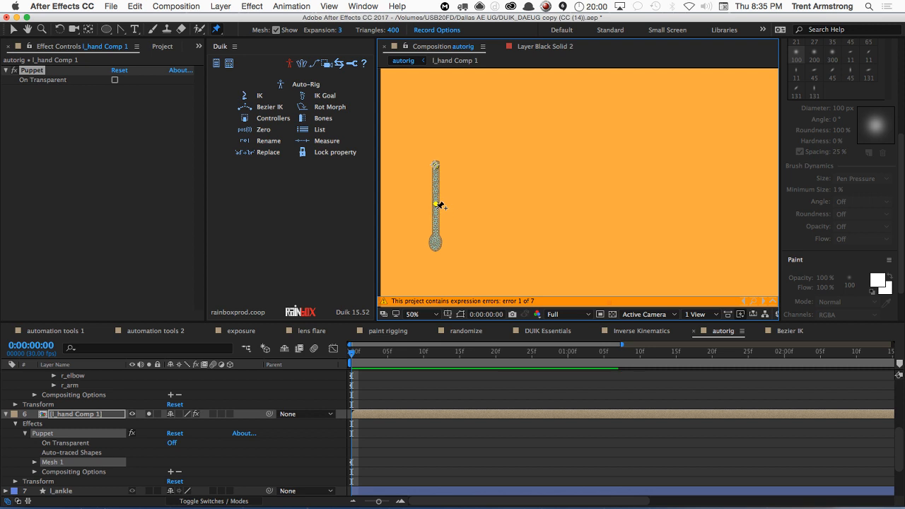
pyautogui.click(436, 245)
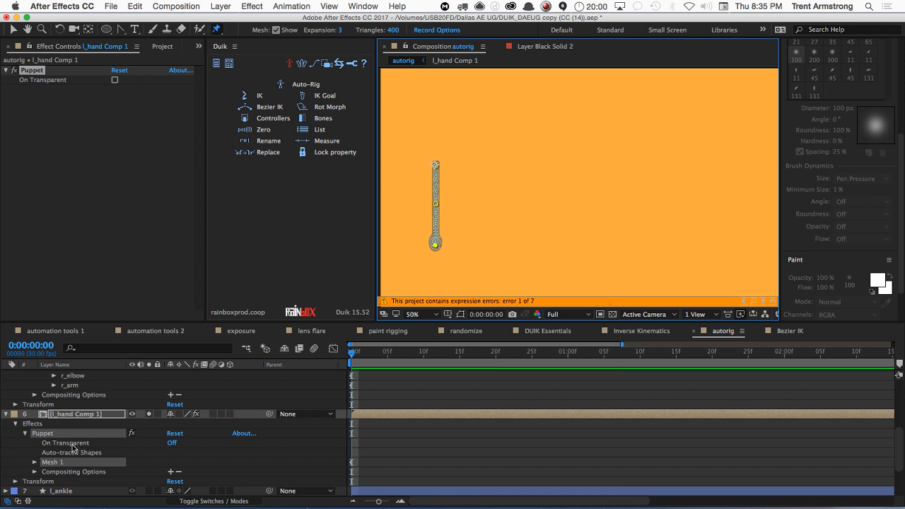
# Step: Reveal the l_hand composition's puppet pins and rename the hand pin, Puppet Pin 3, as l_hand
pyautogui.click(35, 462)
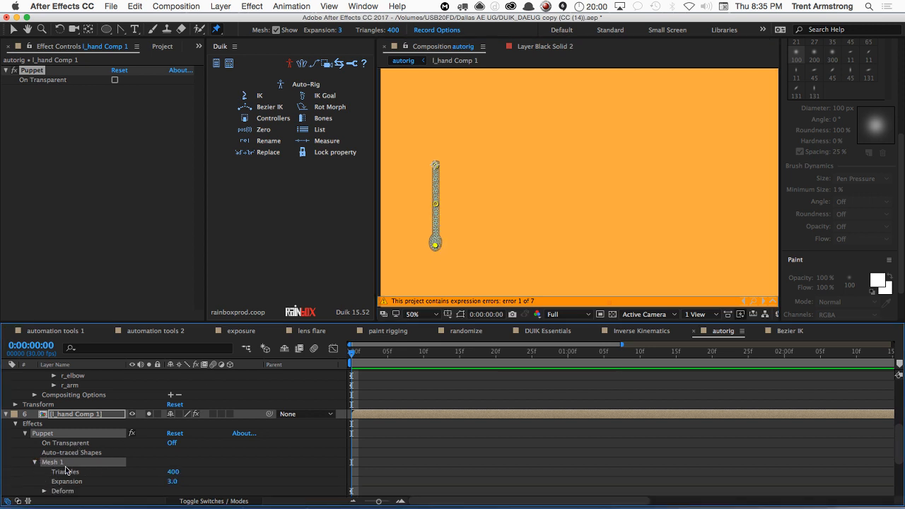
pyautogui.click(44, 490)
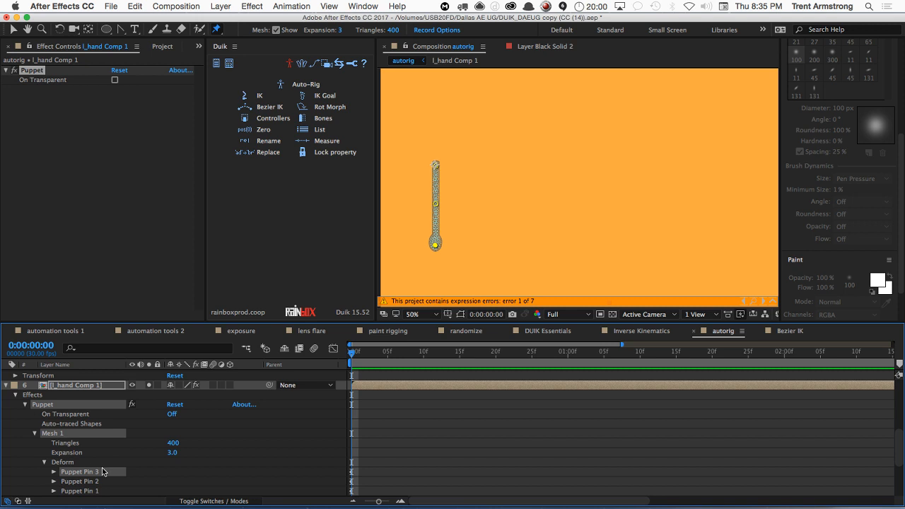
pyautogui.press('Return')
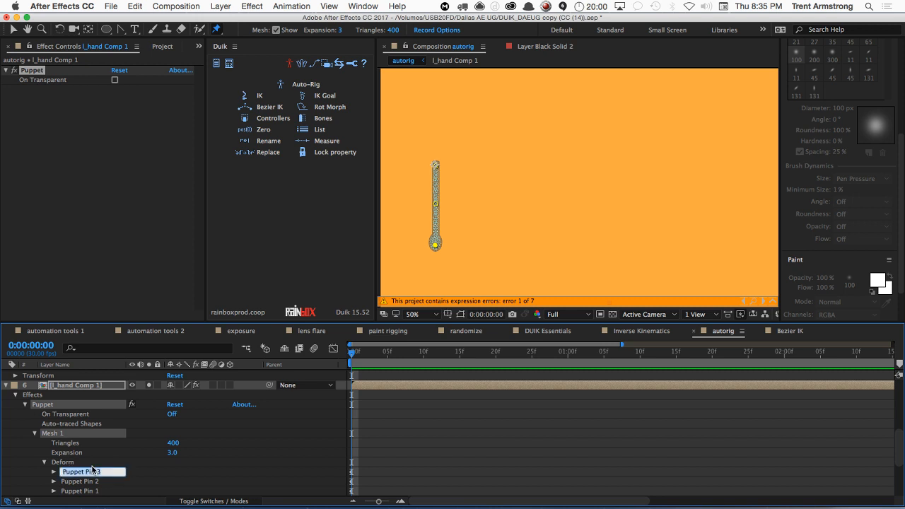
pyautogui.write('l_hand')
pyautogui.press('Return')
# Step: Rename the left arm's middle puppet pin as l_elbow and its shoulder pin as l_arm
pyautogui.click(87, 482)
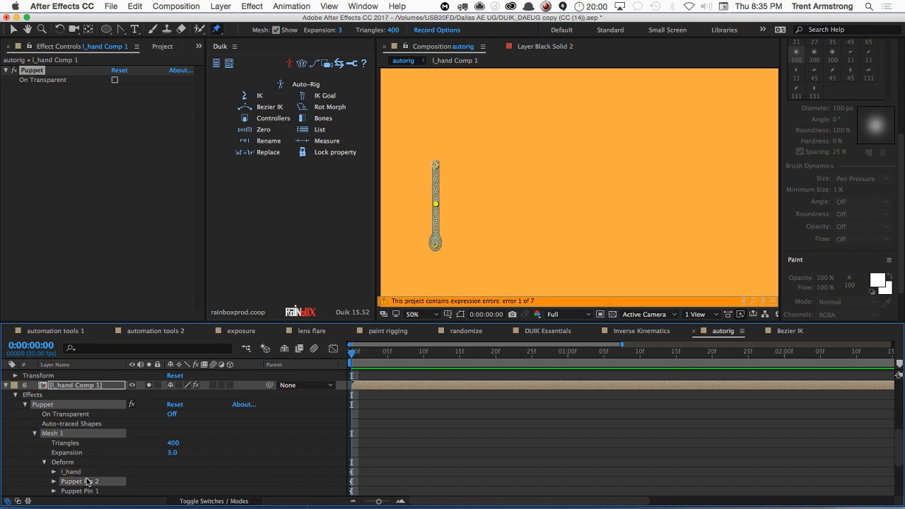
pyautogui.press('Return')
pyautogui.write('l_elbow')
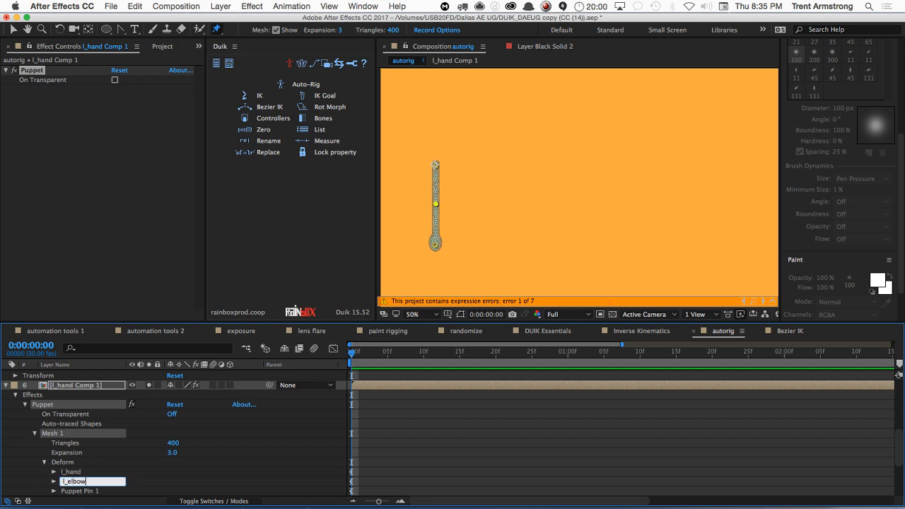
pyautogui.press('Return')
pyautogui.click(82, 490)
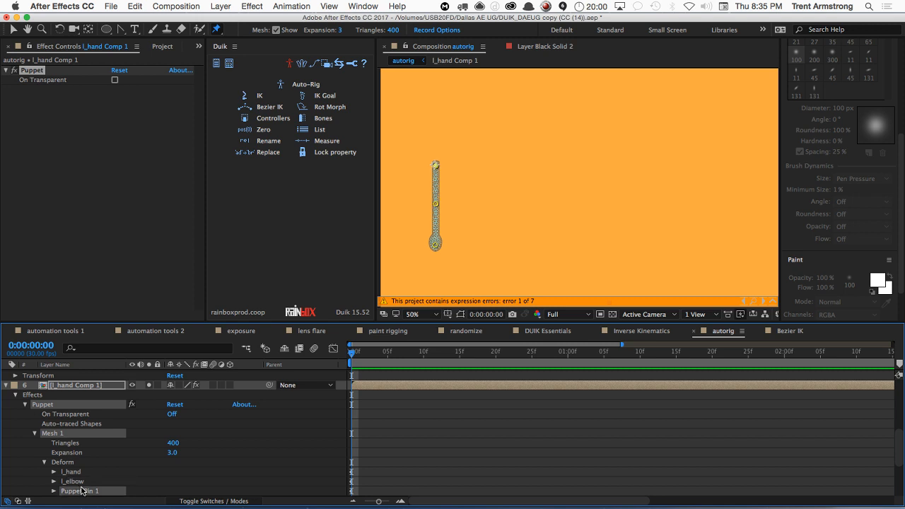
pyautogui.press('Return')
pyautogui.write('l')
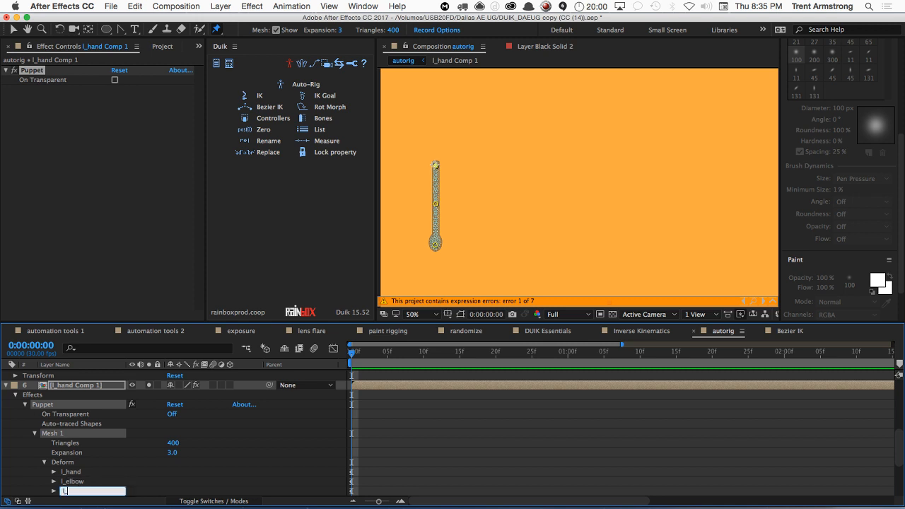
pyautogui.write('_arm')
pyautogui.press('Return')
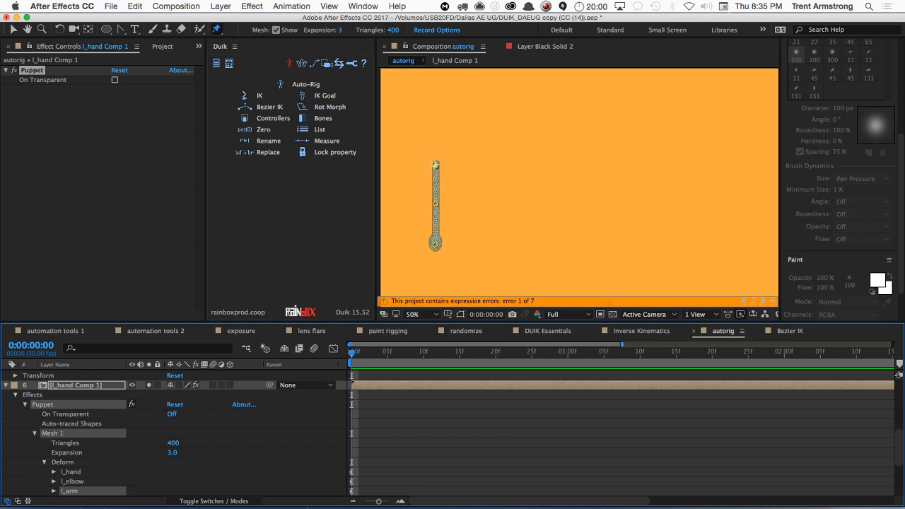
# Step: Create Duik bones from the l_hand, l_elbow and l_arm puppet pins
pyautogui.keyDown('shift'); pyautogui.click(80, 472); pyautogui.keyUp('shift')
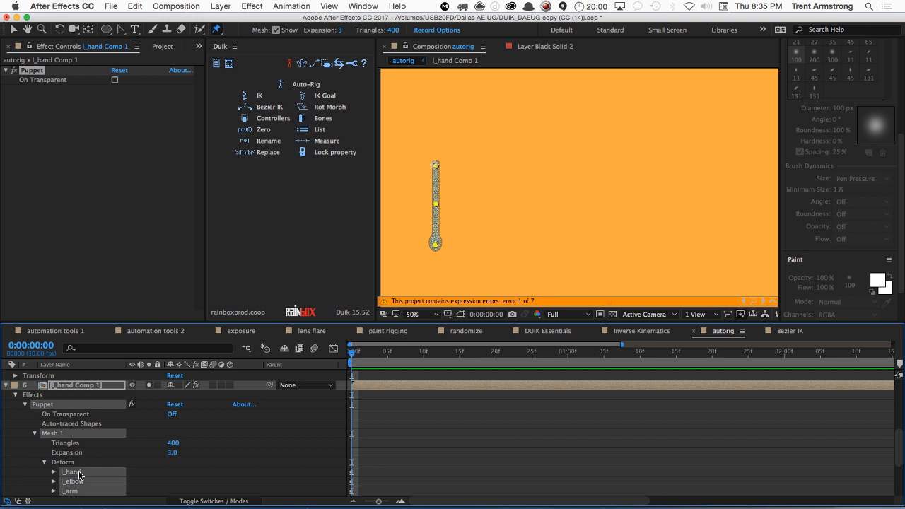
pyautogui.click(311, 120)
pyautogui.click(6, 414)
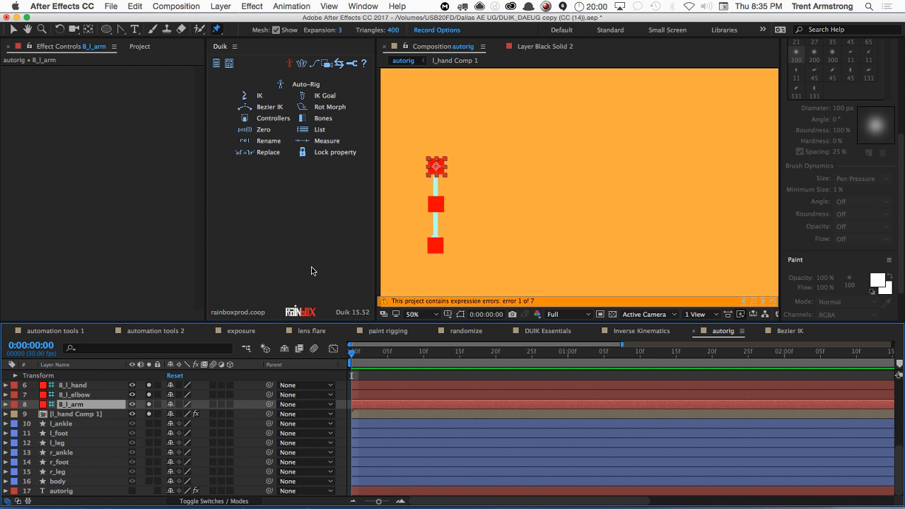
# Step: Bring up Duik's Auto-Rig options and unsolo the left arm's composition and bone layers to show the whole character
pyautogui.click(304, 84)
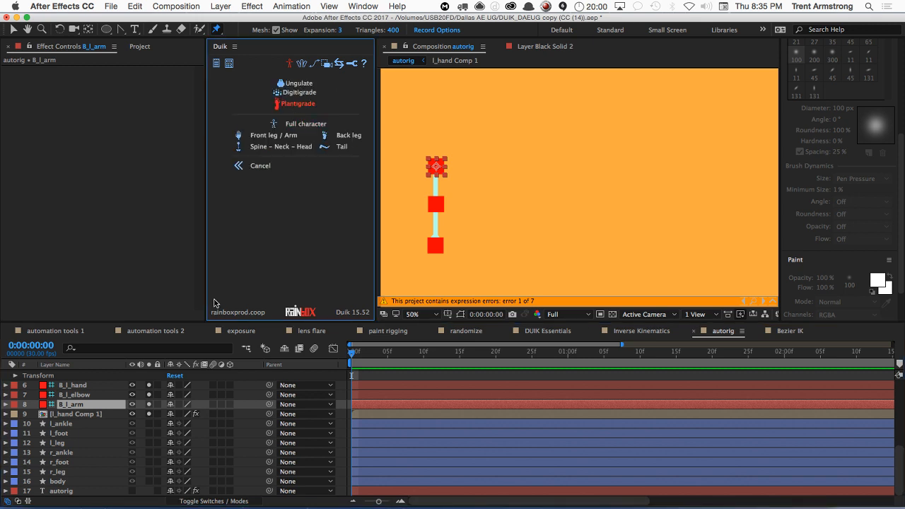
pyautogui.click(150, 415)
pyautogui.moveTo(149, 415); pyautogui.dragTo(152, 391)
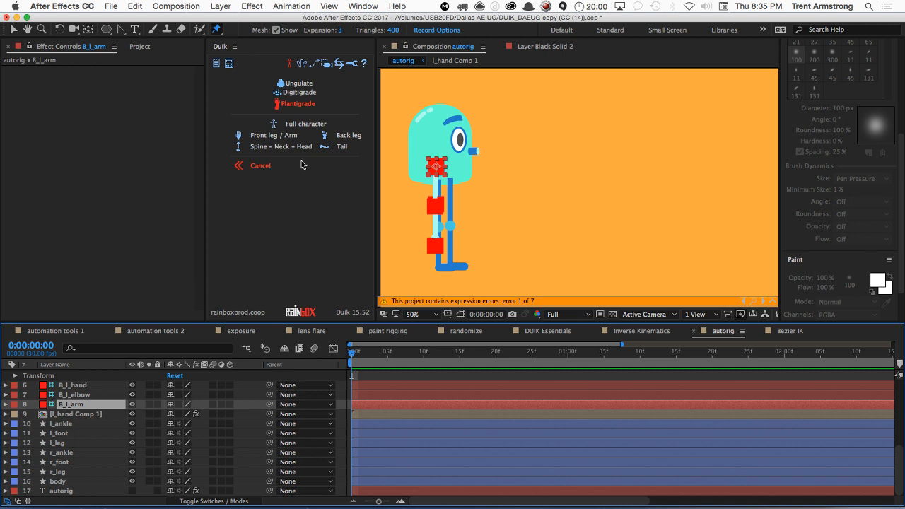
pyautogui.click(297, 124)
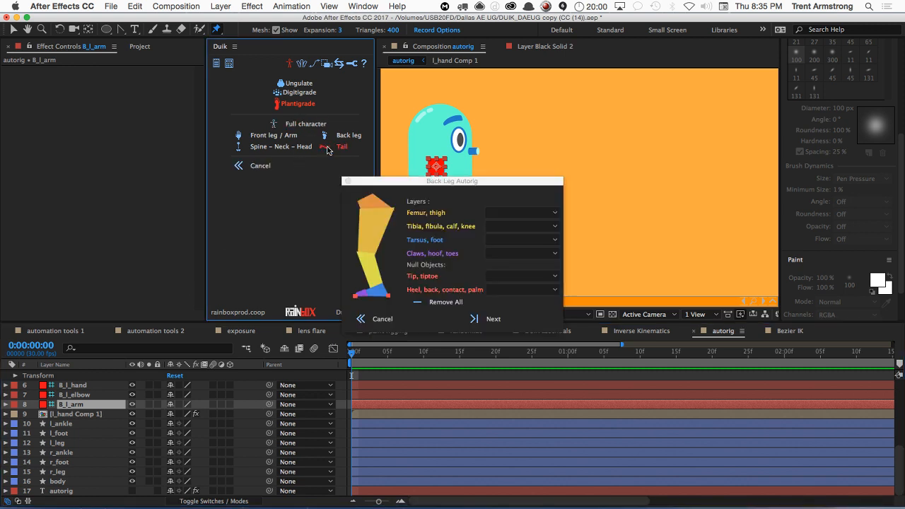
pyautogui.click(517, 216)
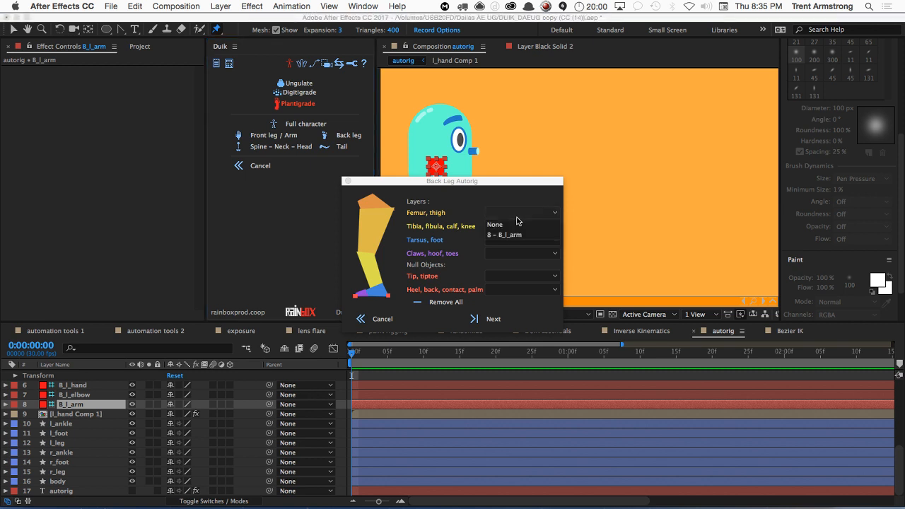
pyautogui.click(475, 201)
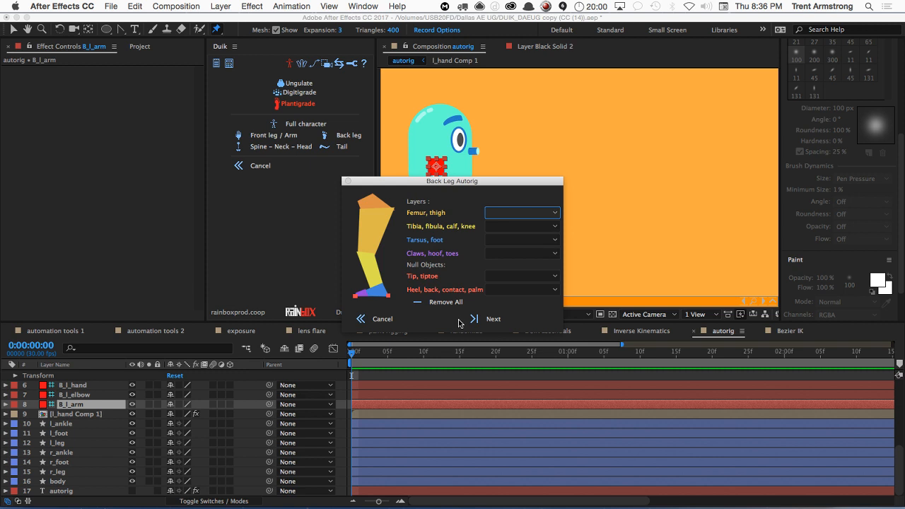
pyautogui.click(372, 321)
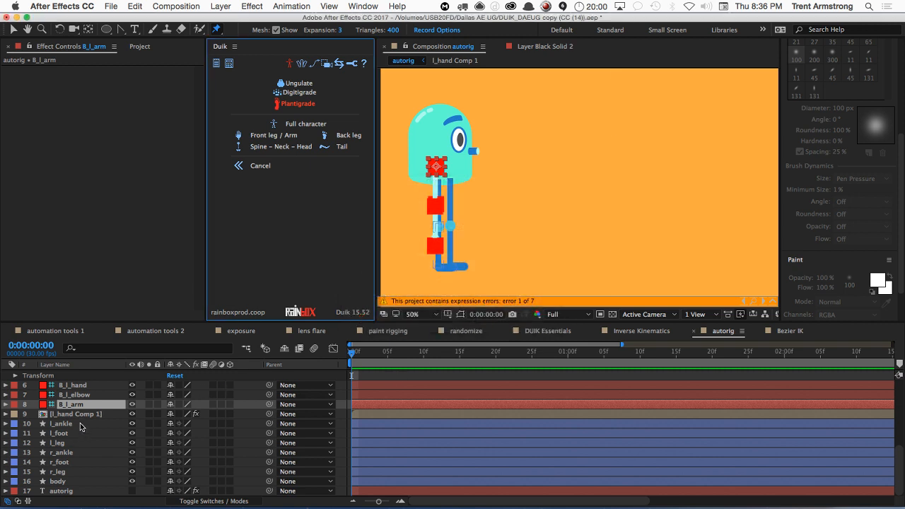
# Step: With no layers selected, start the full-character autorig and assign l_ankle as the left leg's calf and l_leg as its thigh
pyautogui.press('super+shift+a')
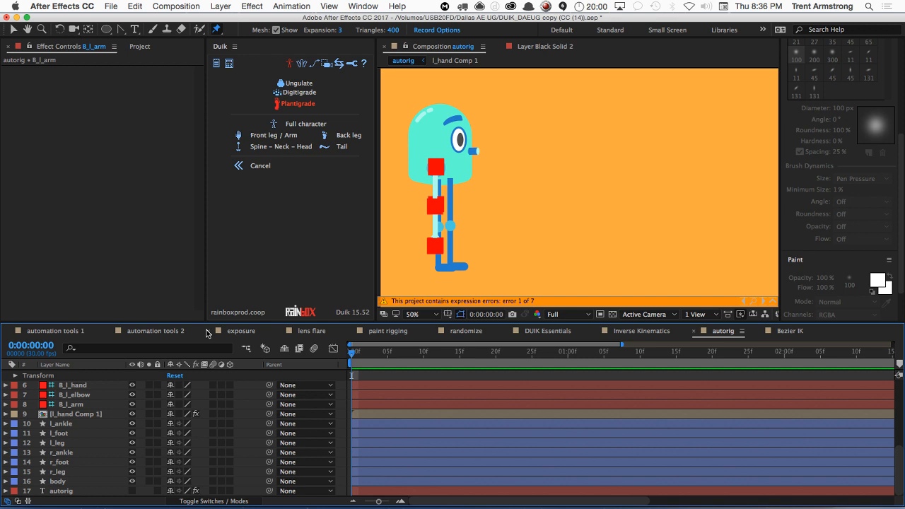
pyautogui.click(291, 125)
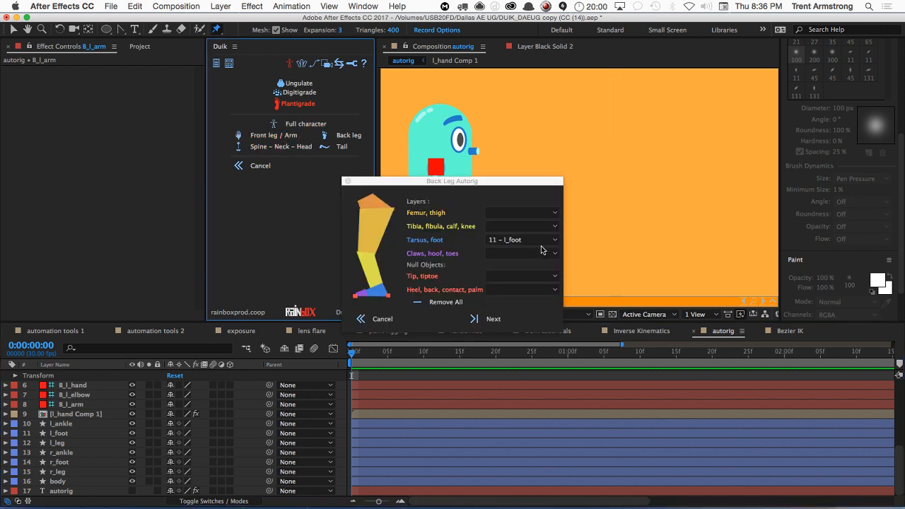
pyautogui.click(522, 226)
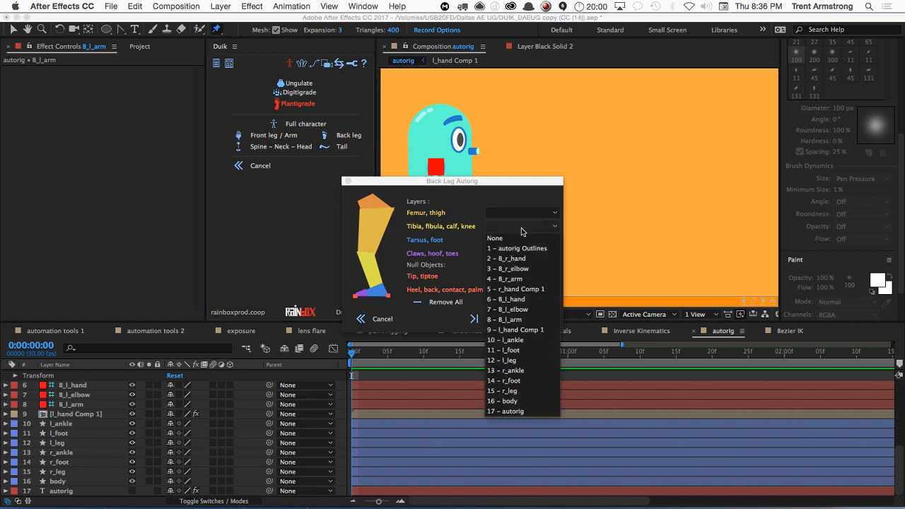
pyautogui.click(515, 340)
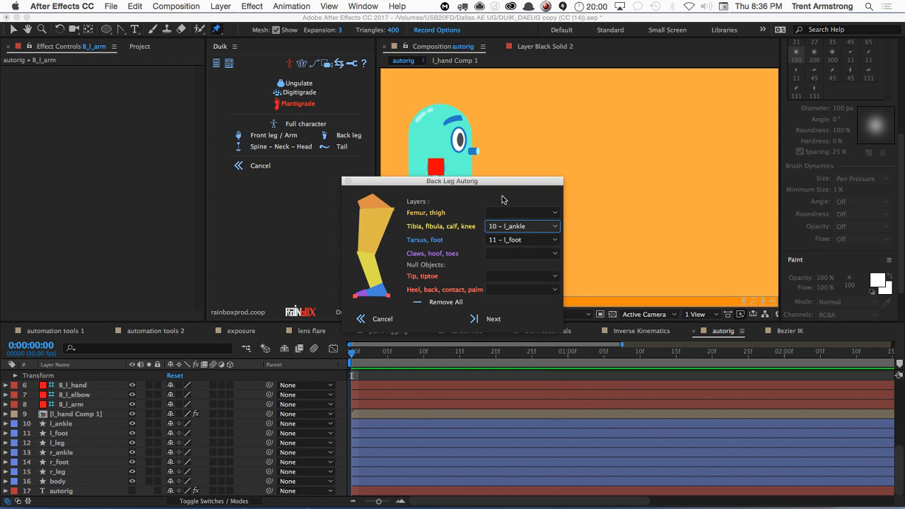
pyautogui.click(506, 212)
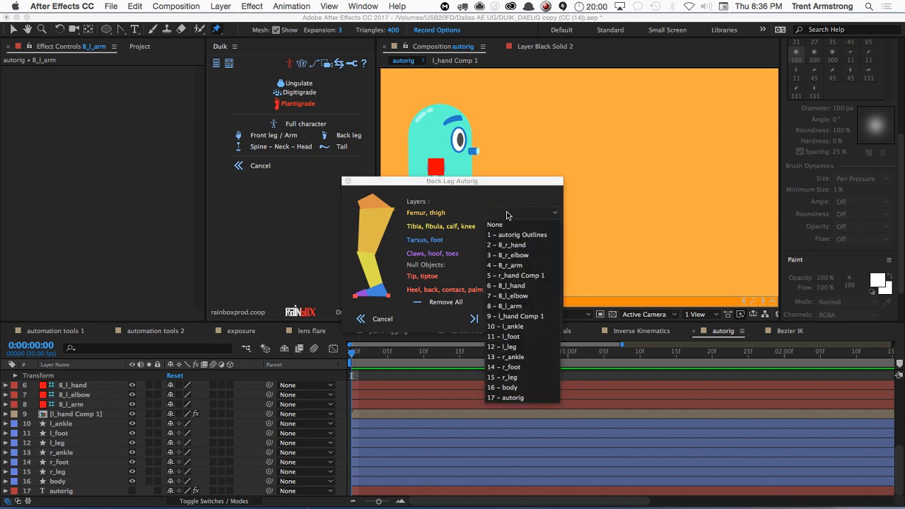
pyautogui.click(509, 346)
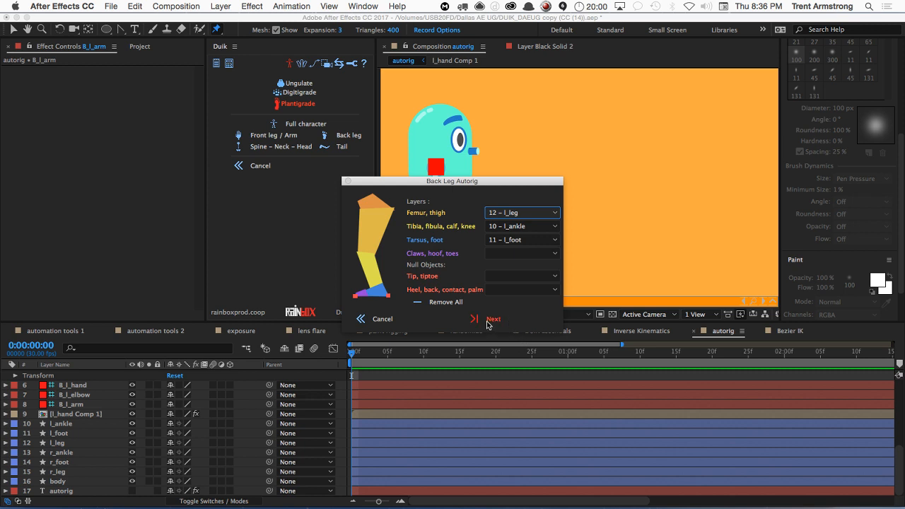
pyautogui.click(489, 322)
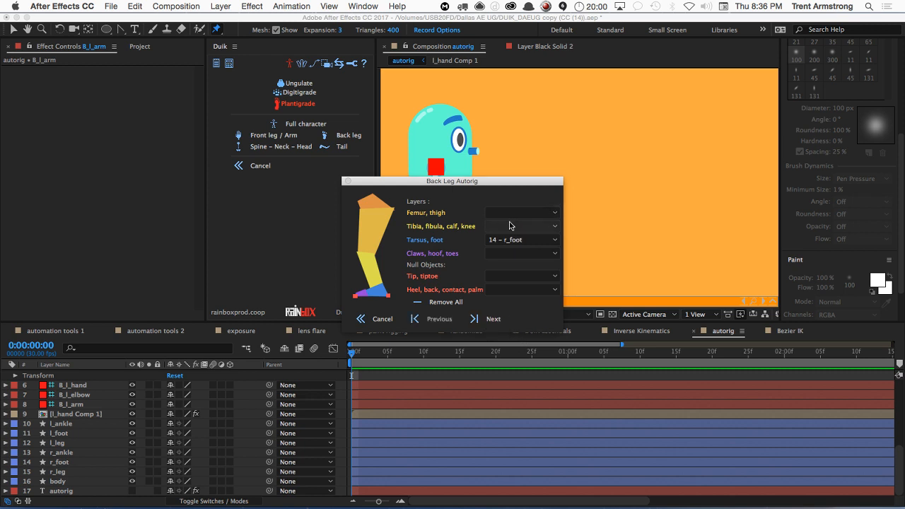
# Step: Assign r_ankle as the right leg's calf and r_leg as its thigh in the back leg autorig
pyautogui.click(510, 227)
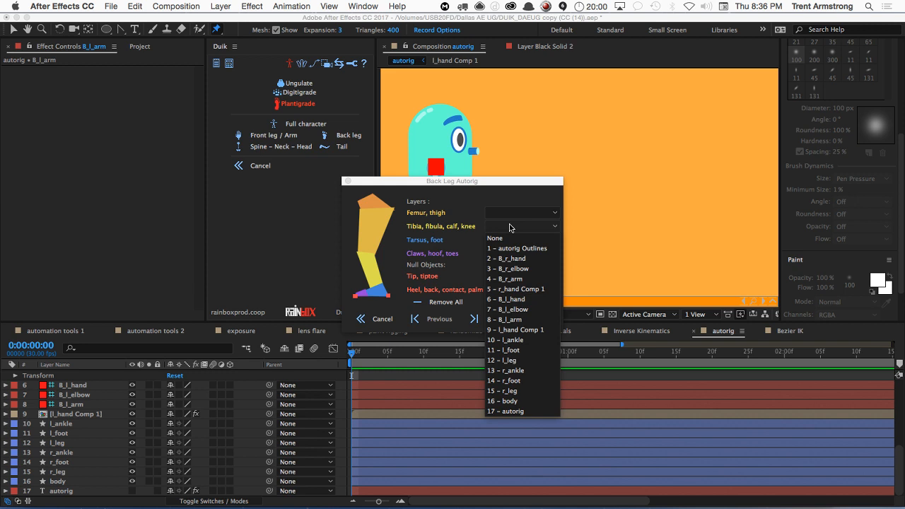
pyautogui.click(524, 370)
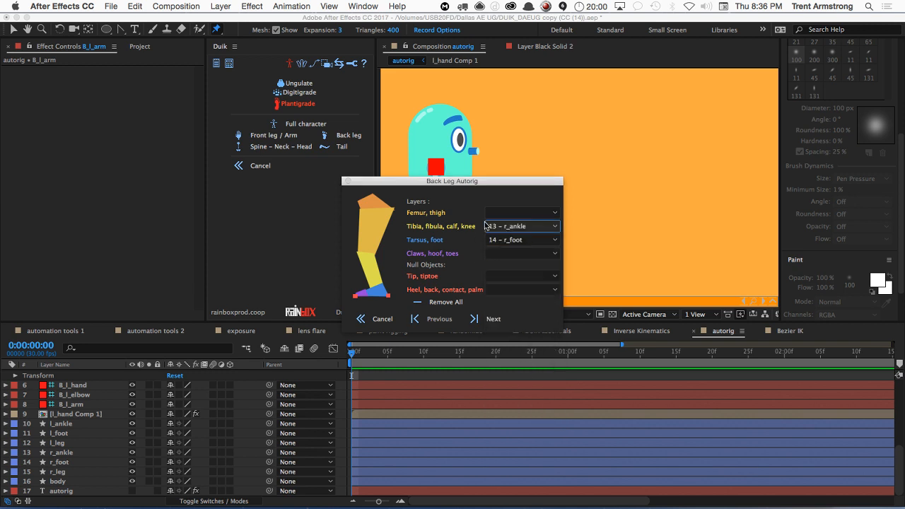
pyautogui.click(495, 216)
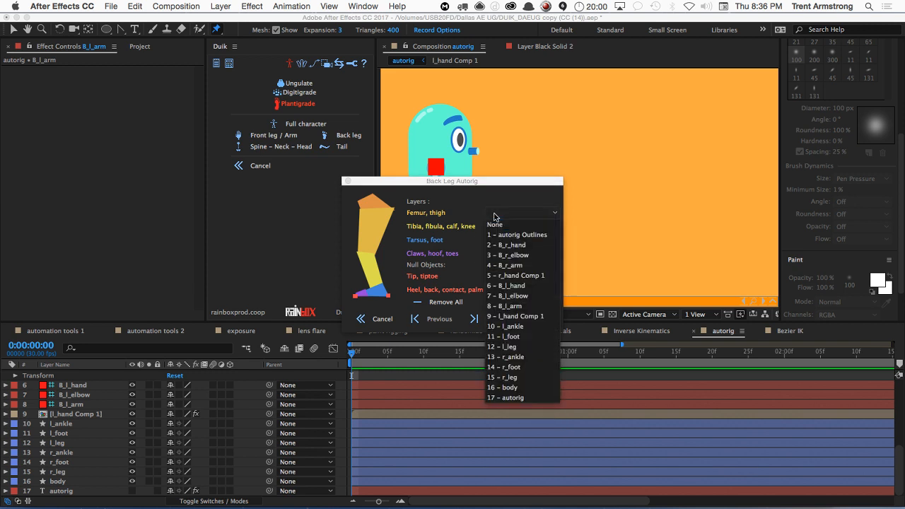
pyautogui.click(525, 377)
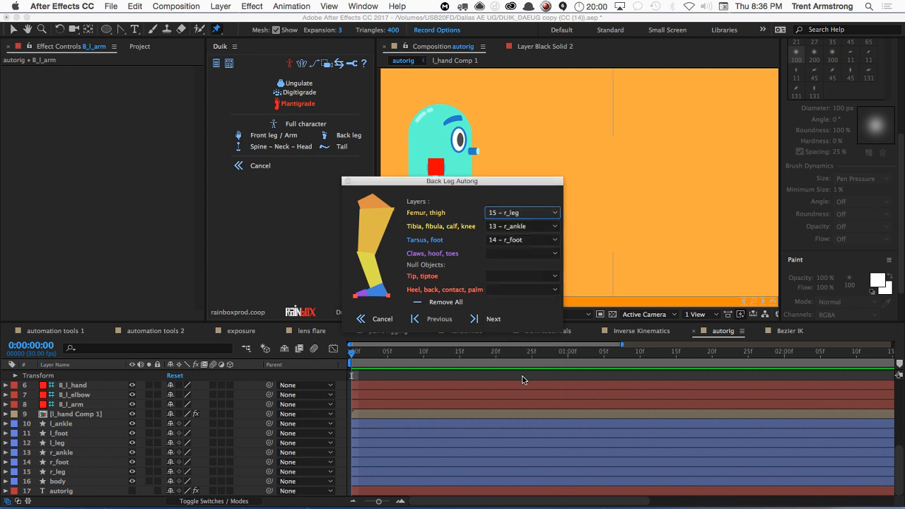
pyautogui.click(488, 319)
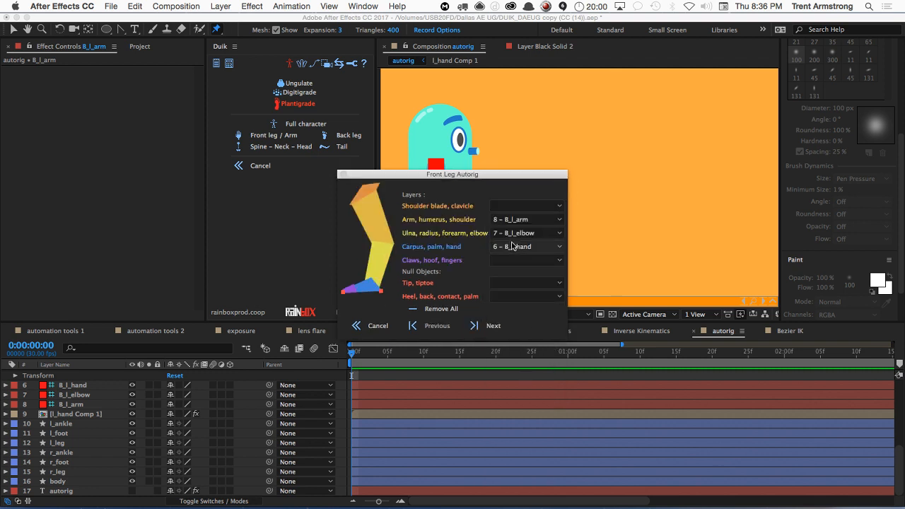
# Step: Accept the front leg bone assignments for both arms and try the spine autorig with body as the head only
pyautogui.click(495, 327)
pyautogui.click(502, 326)
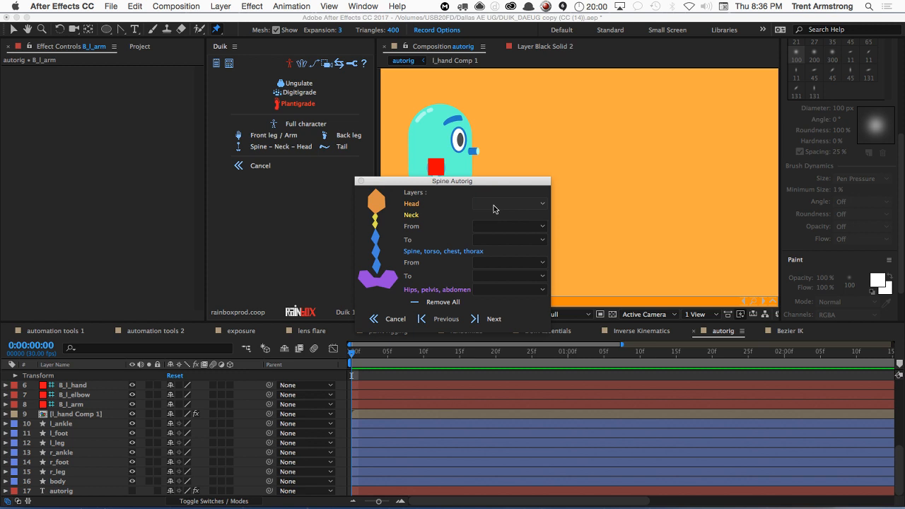
pyautogui.click(495, 205)
pyautogui.click(501, 381)
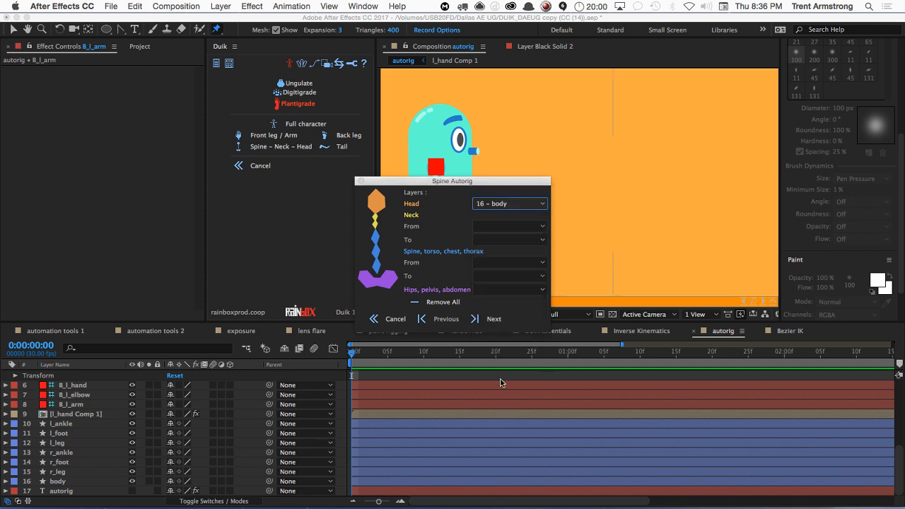
pyautogui.click(494, 320)
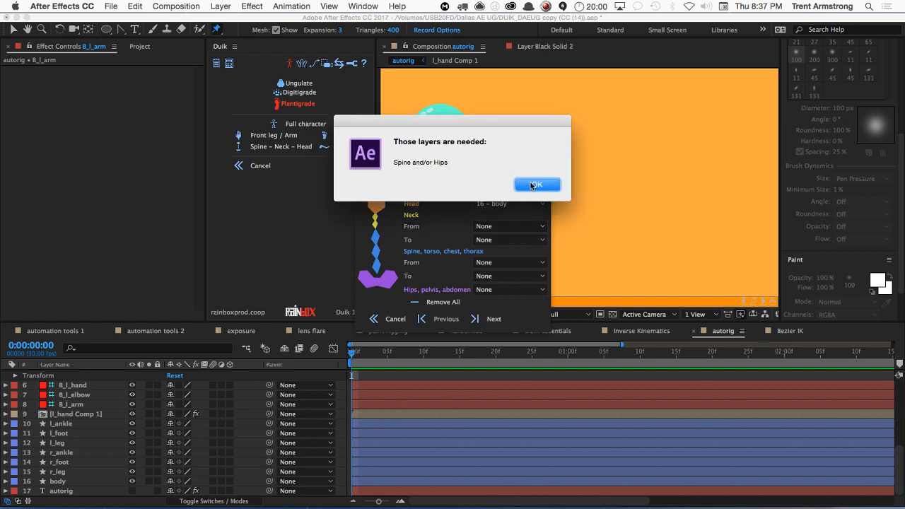
pyautogui.click(535, 185)
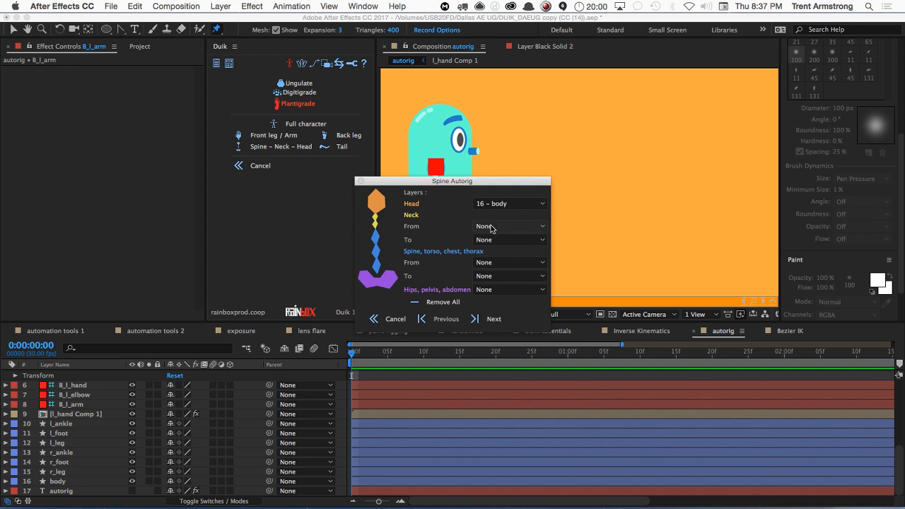
# Step: Try to continue the spine autorig with body also assigned to the hips
pyautogui.click(498, 290)
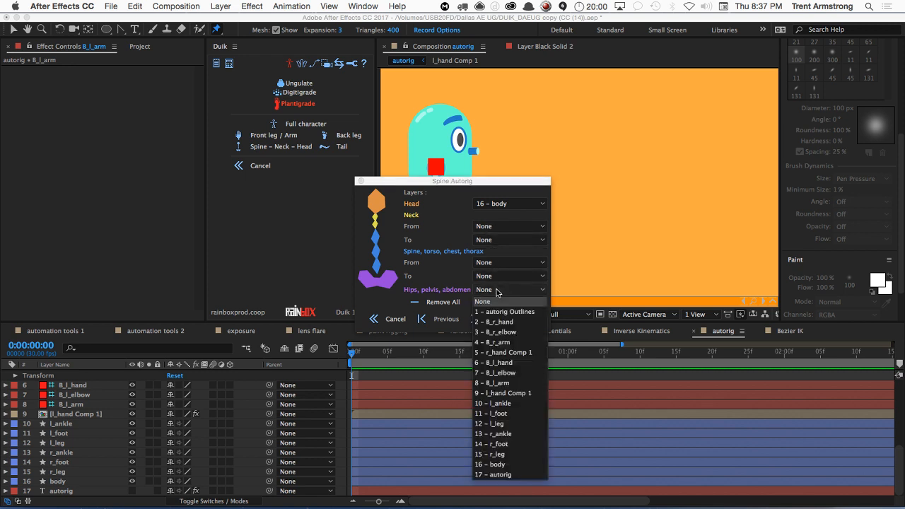
pyautogui.click(503, 464)
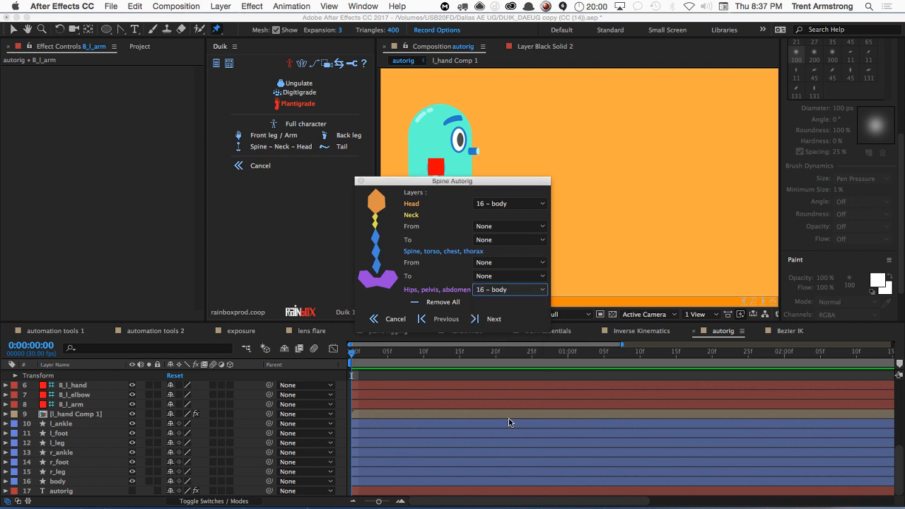
pyautogui.click(493, 319)
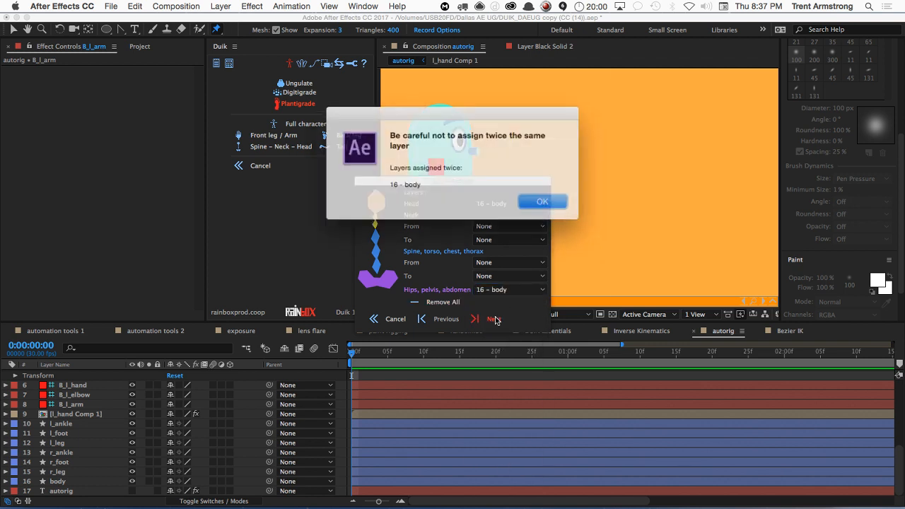
pyautogui.click(533, 198)
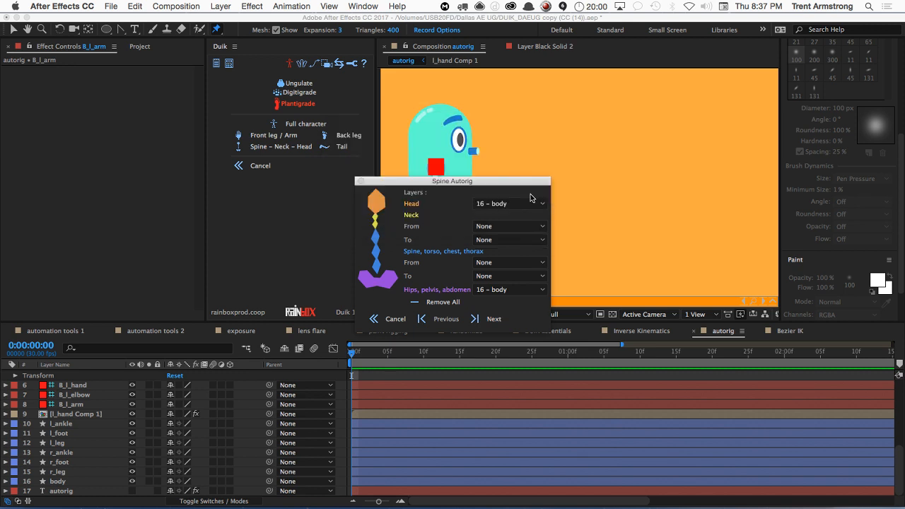
# Step: Set the head to None and try to continue the spine autorig with body as the hips only
pyautogui.click(522, 202)
pyautogui.click(515, 215)
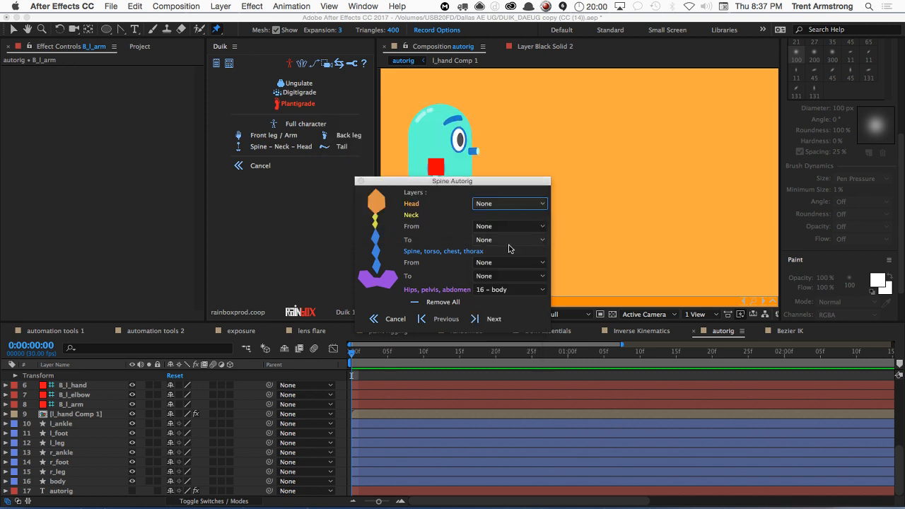
pyautogui.click(499, 319)
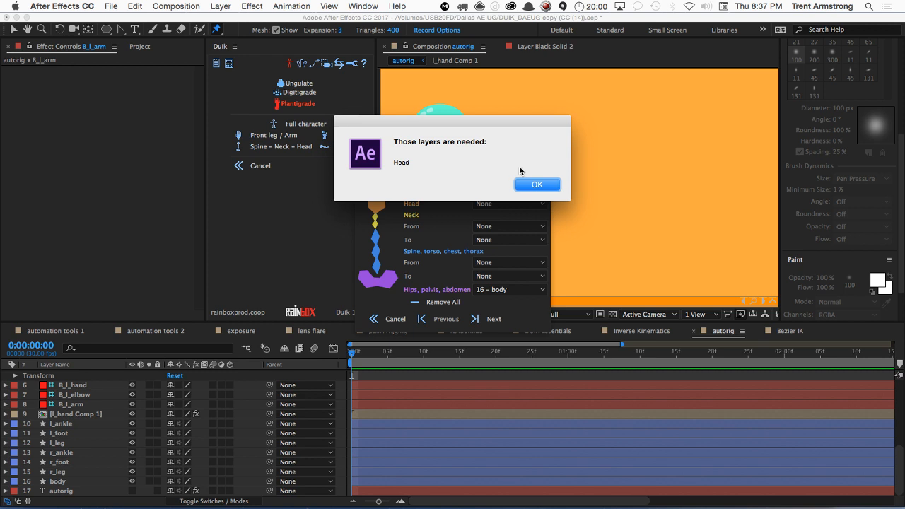
pyautogui.click(535, 184)
# Step: Reassign body as the head and set the hips to None, and cancel the full-character autorig
pyautogui.click(513, 204)
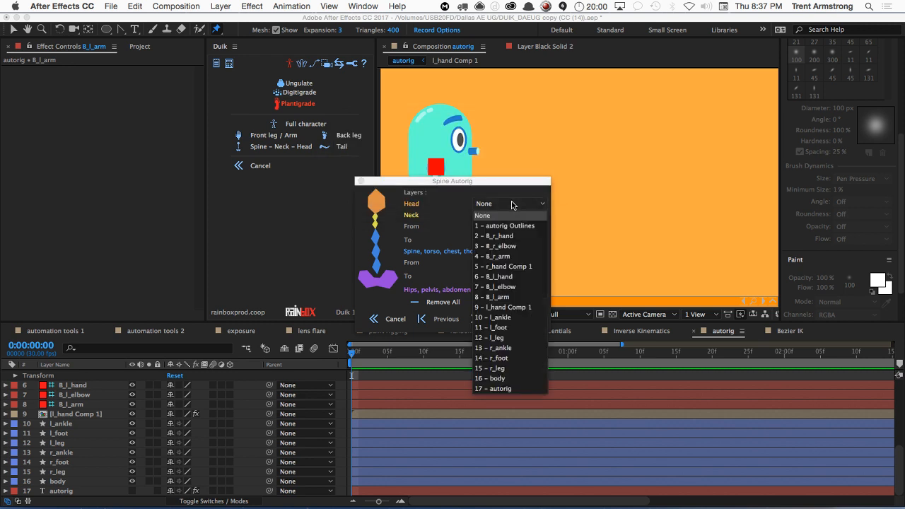
pyautogui.click(499, 376)
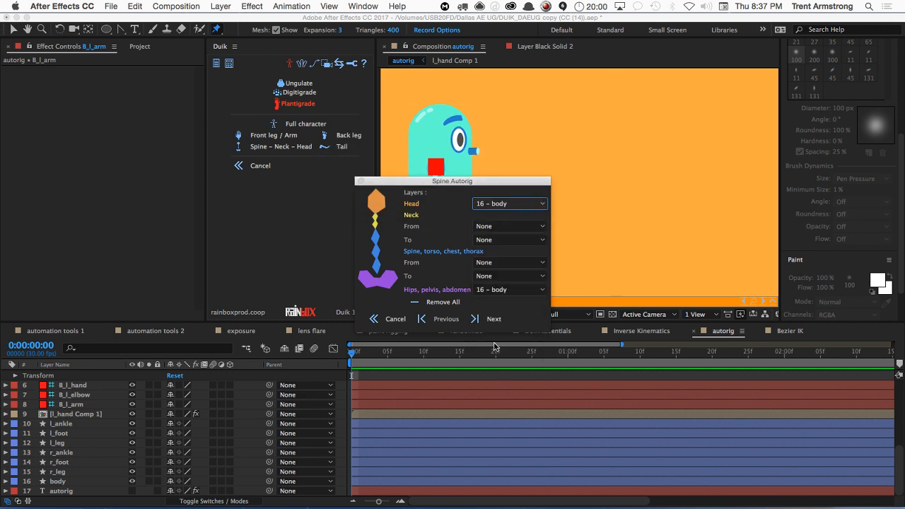
pyautogui.click(498, 290)
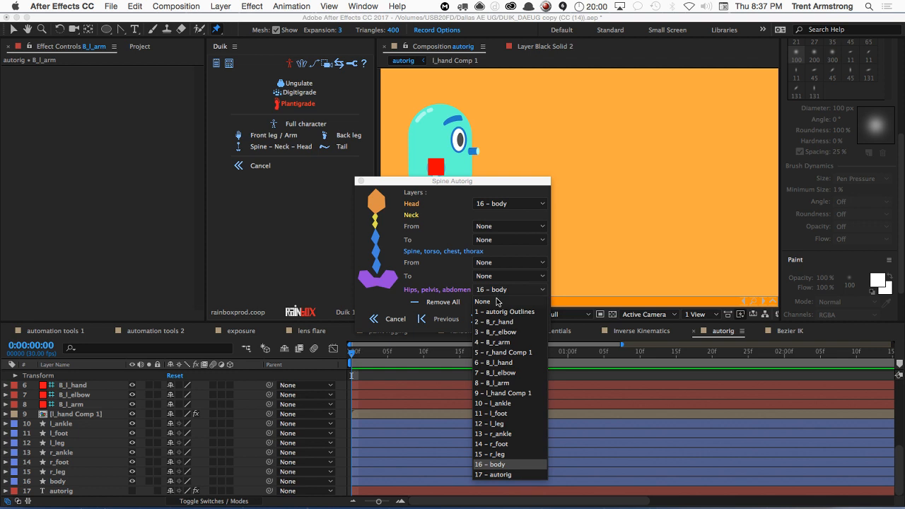
pyautogui.click(497, 302)
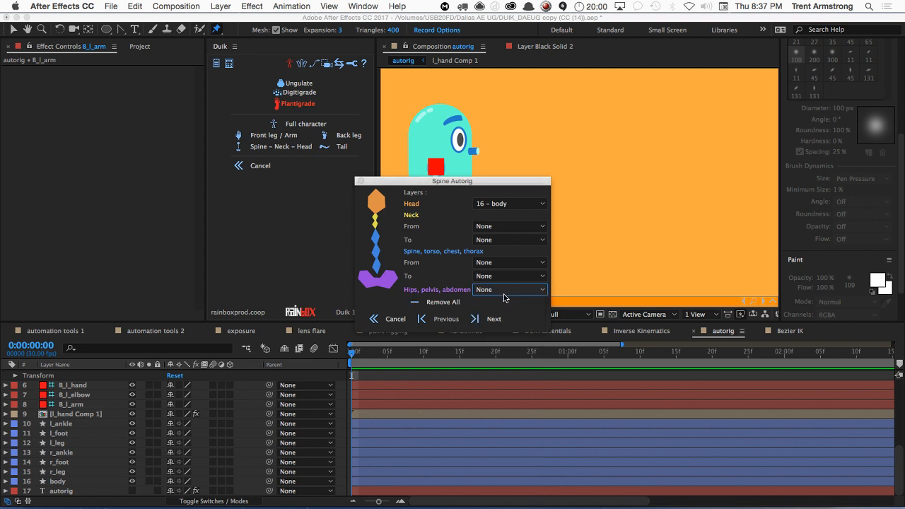
pyautogui.click(395, 318)
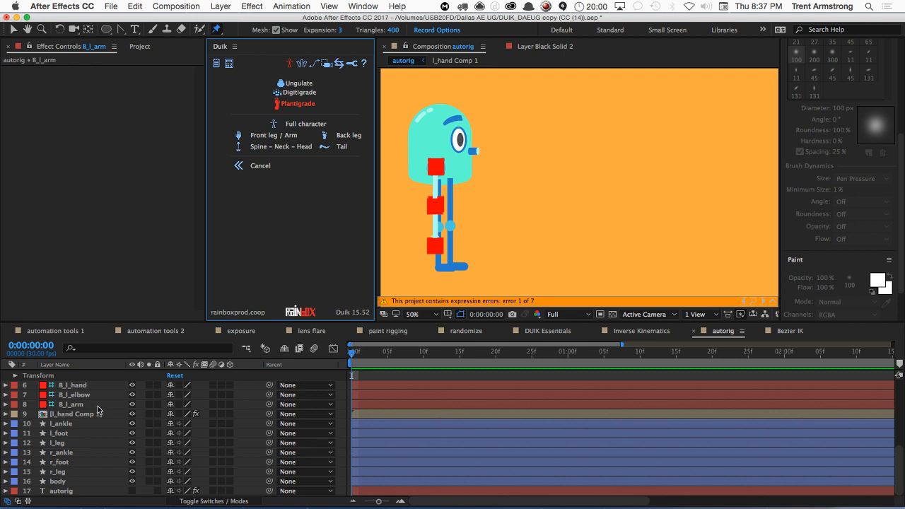
# Step: Leave the Auto-Rig options and move the body layer's anchor point down to the hips, near the tops of the legs
pyautogui.scroll(10, 91, 424)
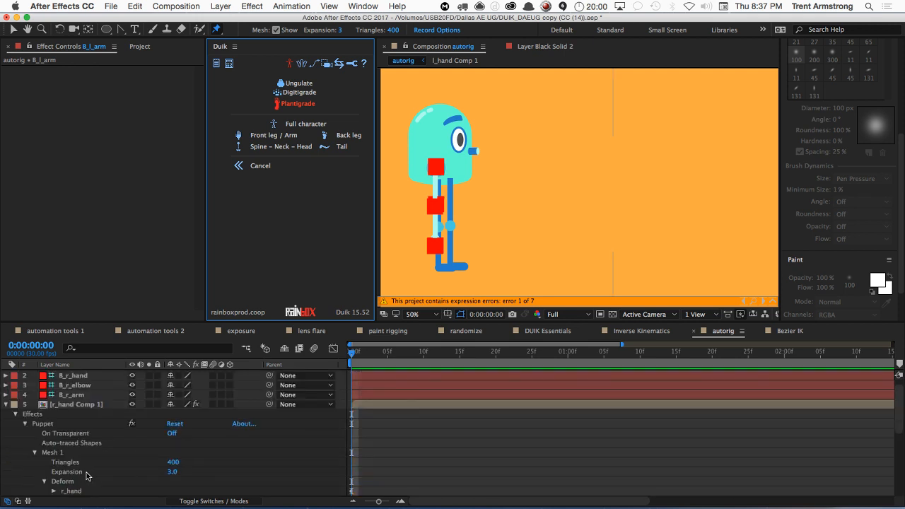
pyautogui.scroll(1, 69, 433)
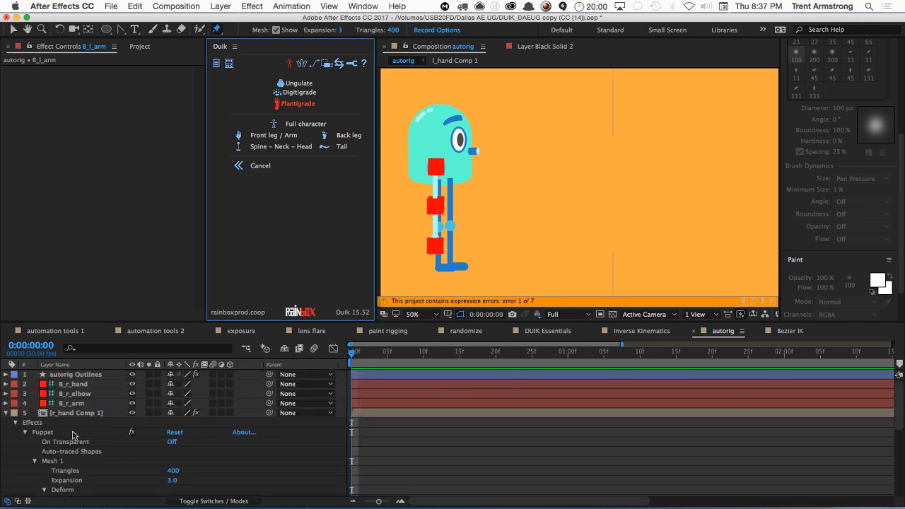
pyautogui.scroll(-8, 72, 435)
pyautogui.click(67, 481)
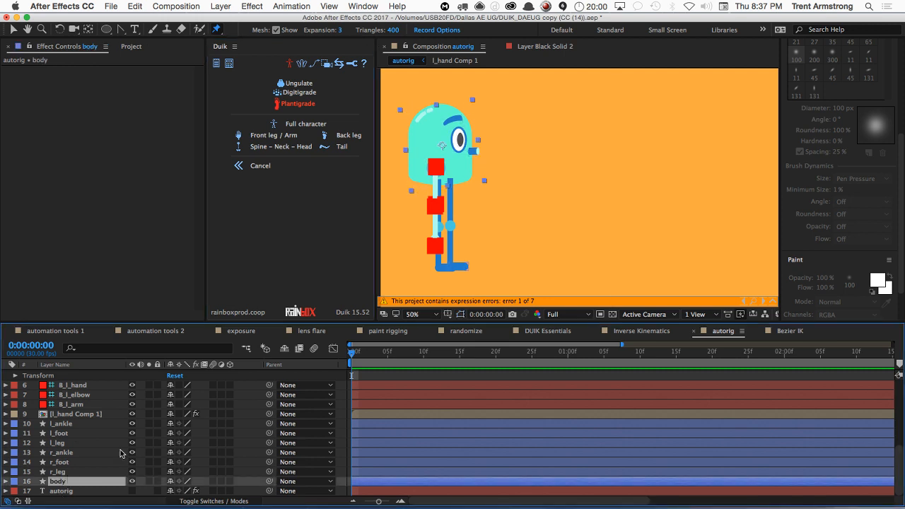
pyautogui.click(243, 164)
pyautogui.click(273, 121)
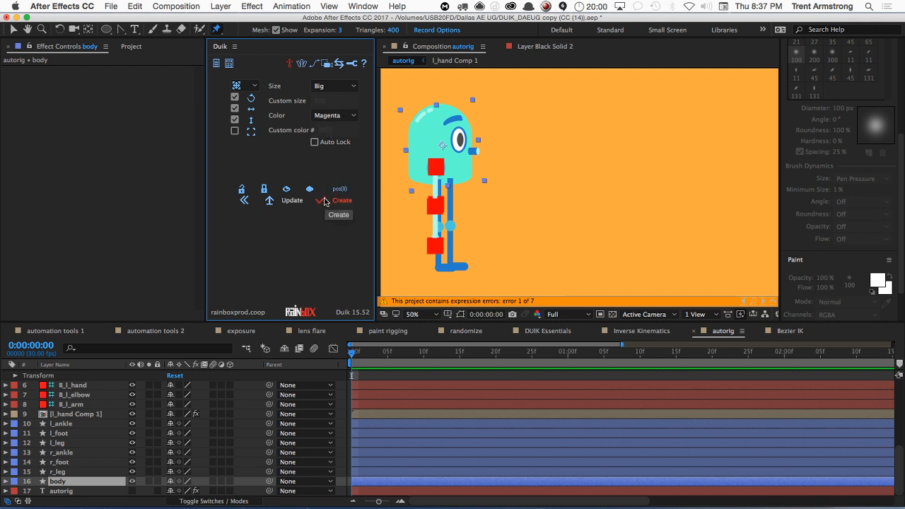
pyautogui.click(245, 200)
pyautogui.press('y')
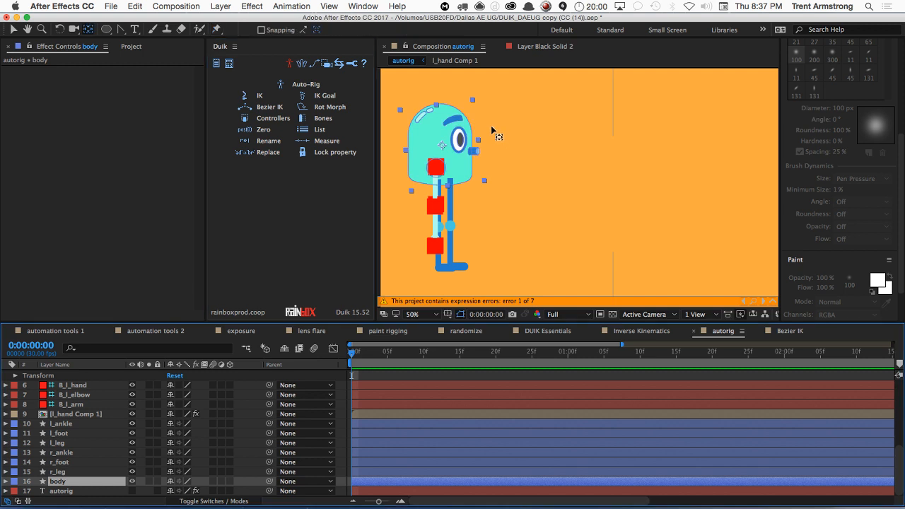
pyautogui.moveTo(443, 146); pyautogui.dragTo(440, 176)
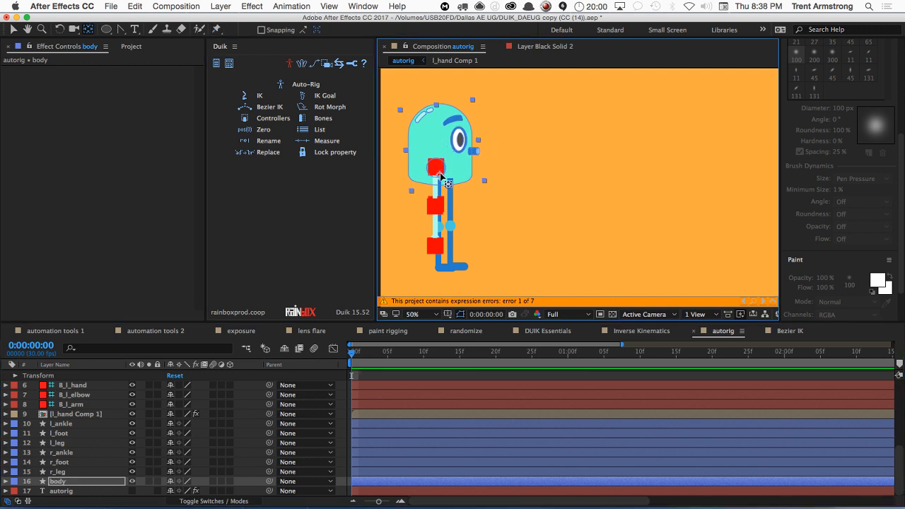
# Step: Create a Big, Magenta controller with rotation and horizontal and vertical movement for the body layer
pyautogui.click(273, 118)
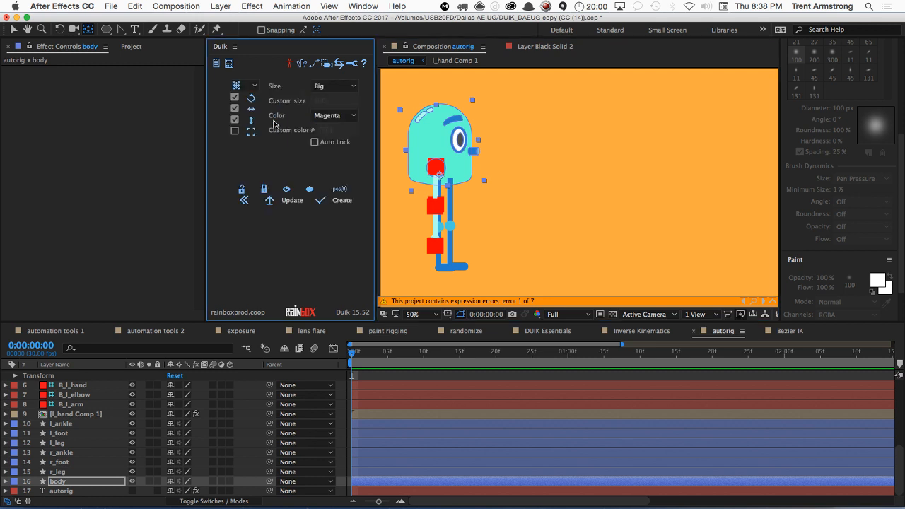
pyautogui.click(320, 203)
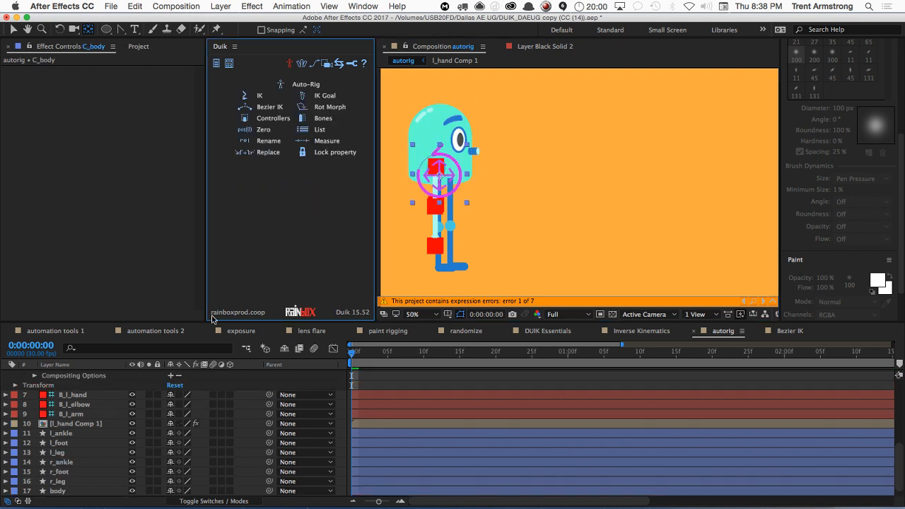
pyautogui.scroll(3, 94, 394)
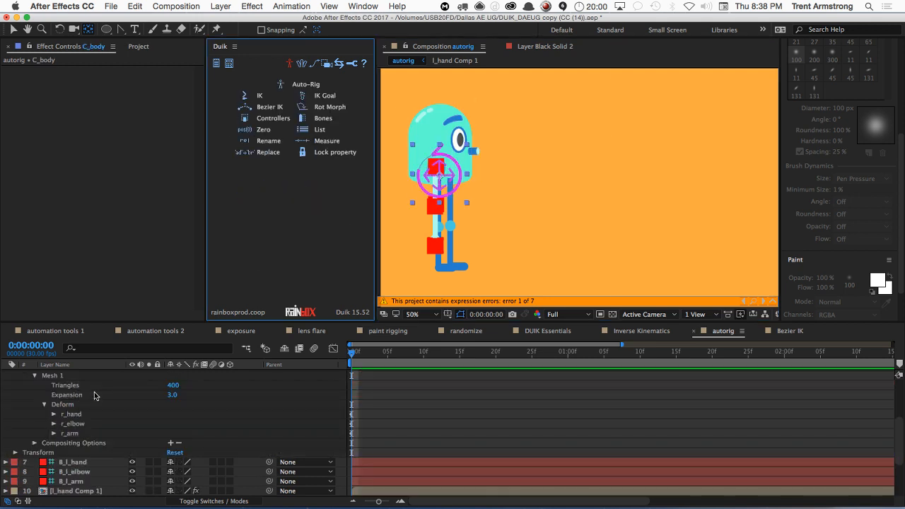
pyautogui.scroll(3, 94, 395)
pyautogui.scroll(-6, 94, 395)
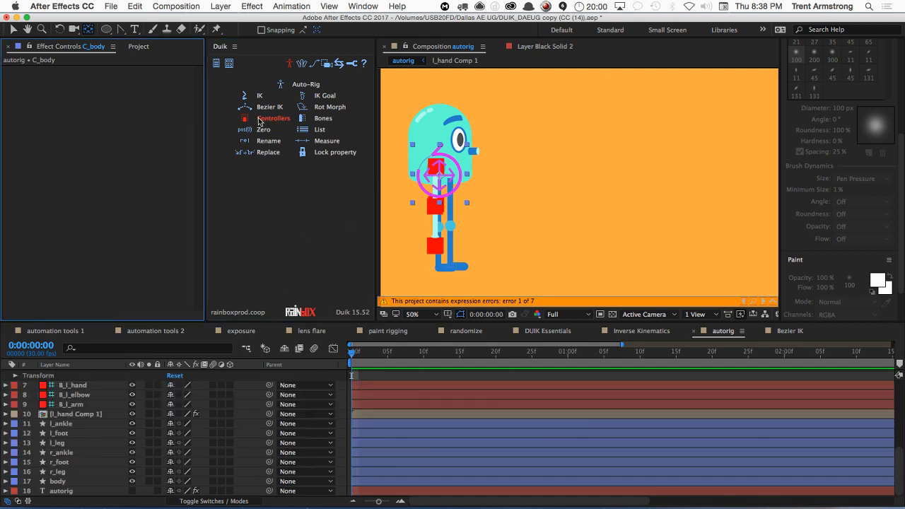
pyautogui.click(311, 83)
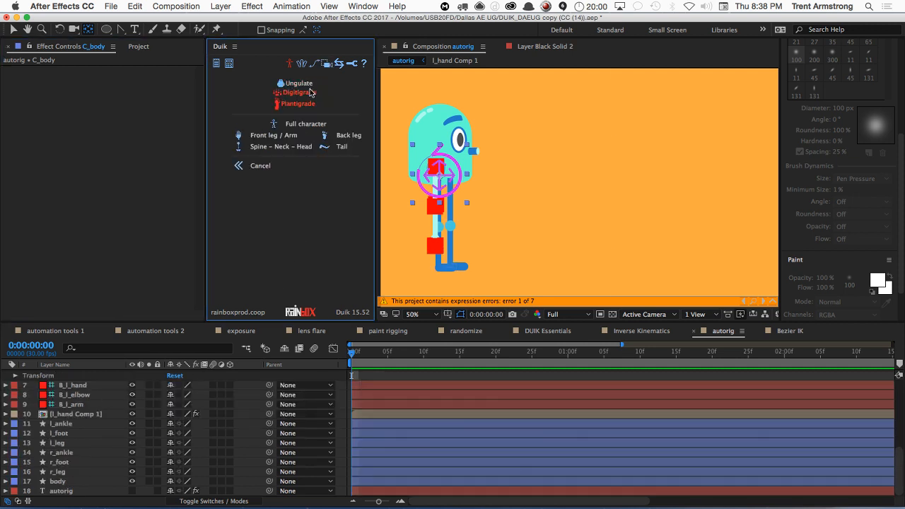
pyautogui.click(243, 168)
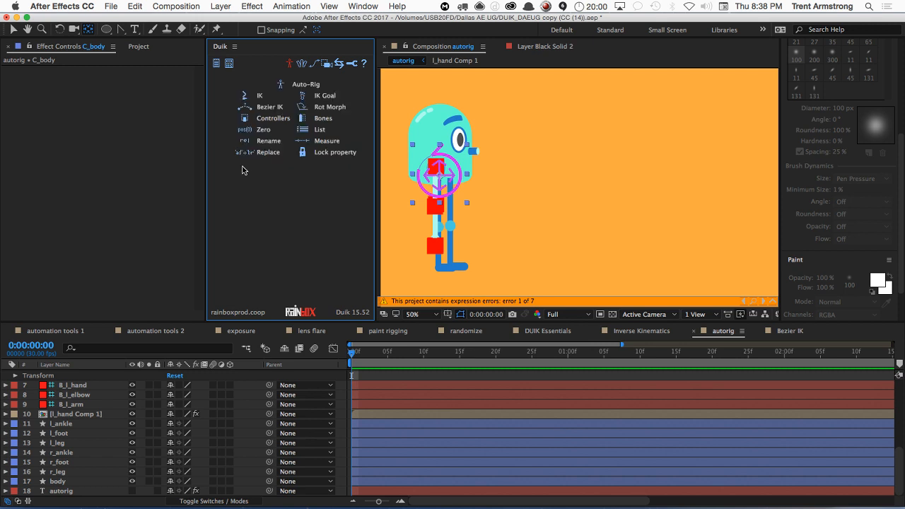
# Step: Reveal the left hand bone's position and the keyframed properties, and collapse all expanded layer properties in the timeline
pyautogui.click(114, 386)
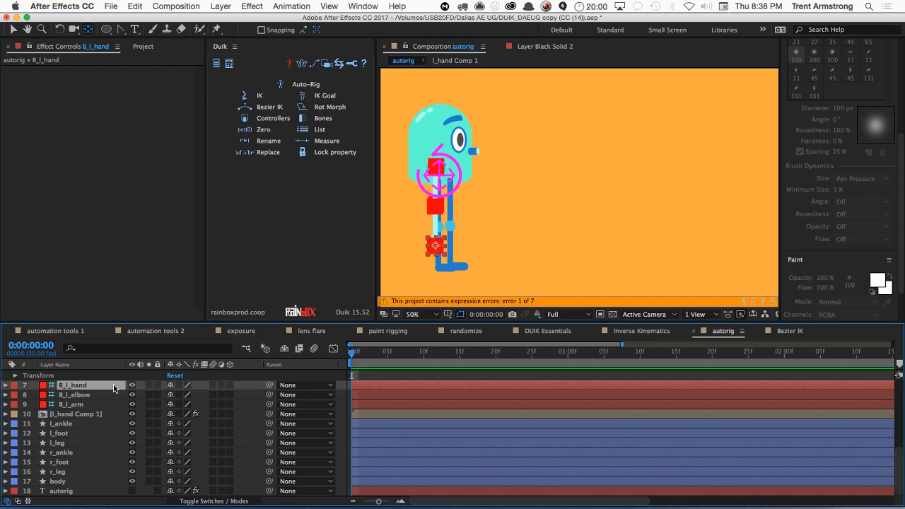
pyautogui.press('p')
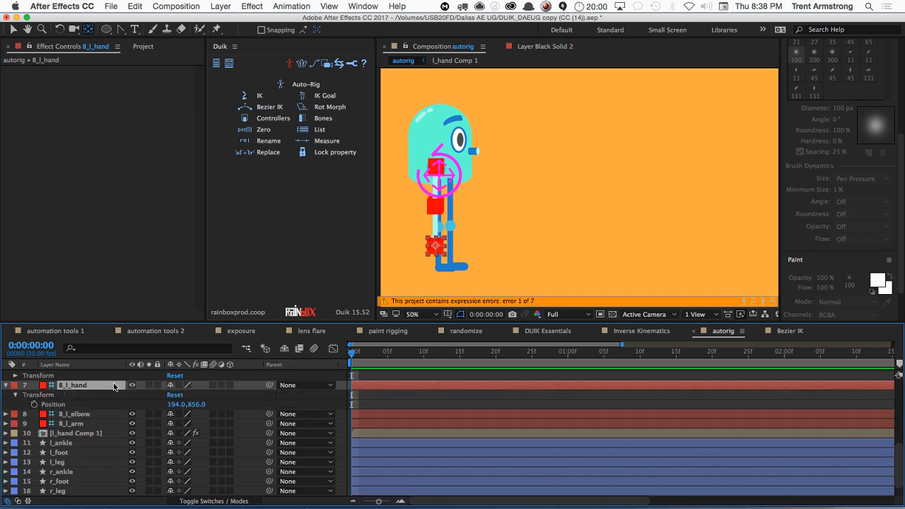
pyautogui.press('p')
pyautogui.press('super+shift+a')
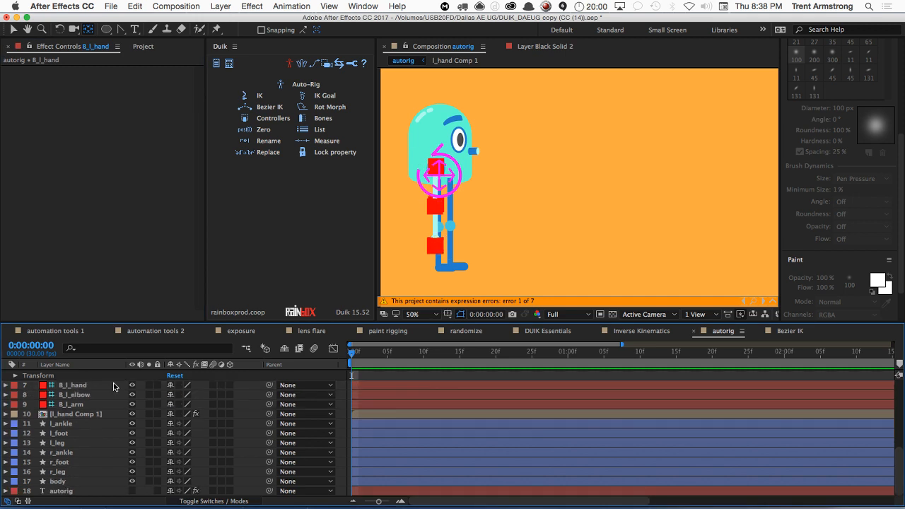
pyautogui.press('u')
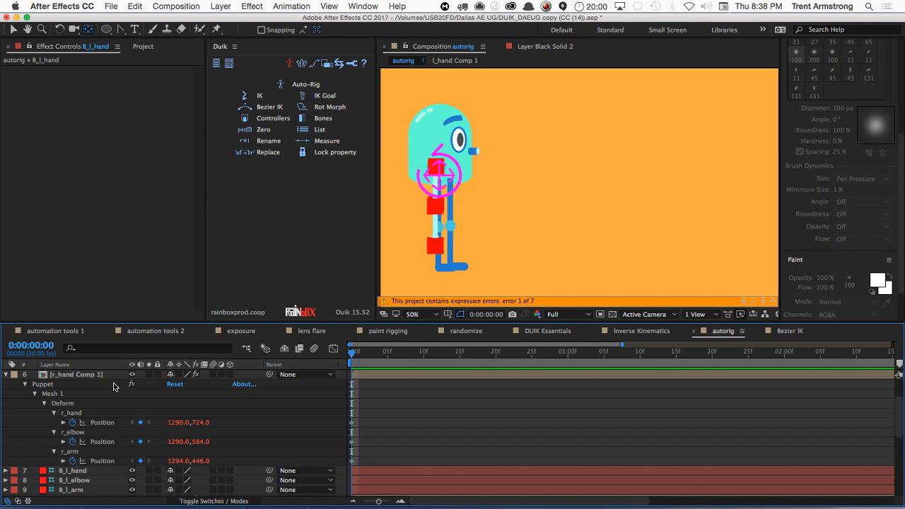
pyautogui.press('u')
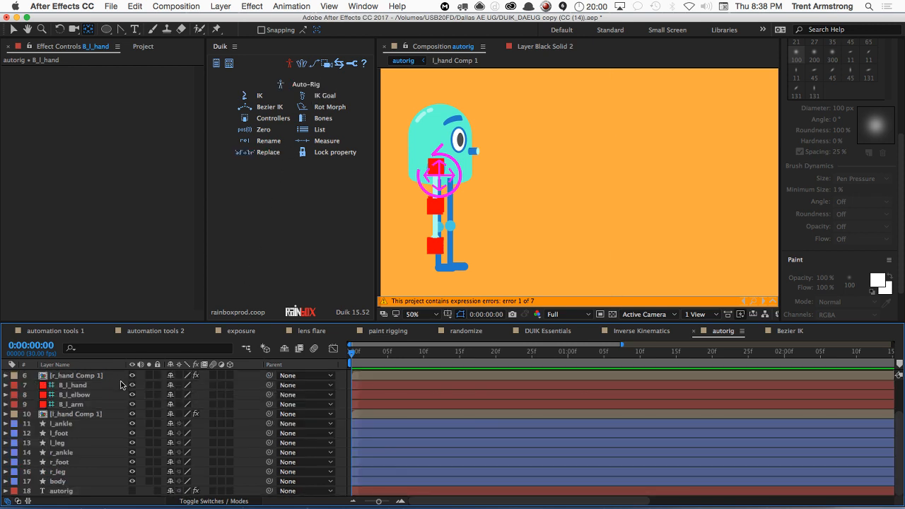
# Step: Mark the three left arm bones as shy, and turn off the visibility of all six arm bone layers
pyautogui.click(106, 386)
pyautogui.keyDown('shift'); pyautogui.click(101, 404); pyautogui.keyUp('shift')
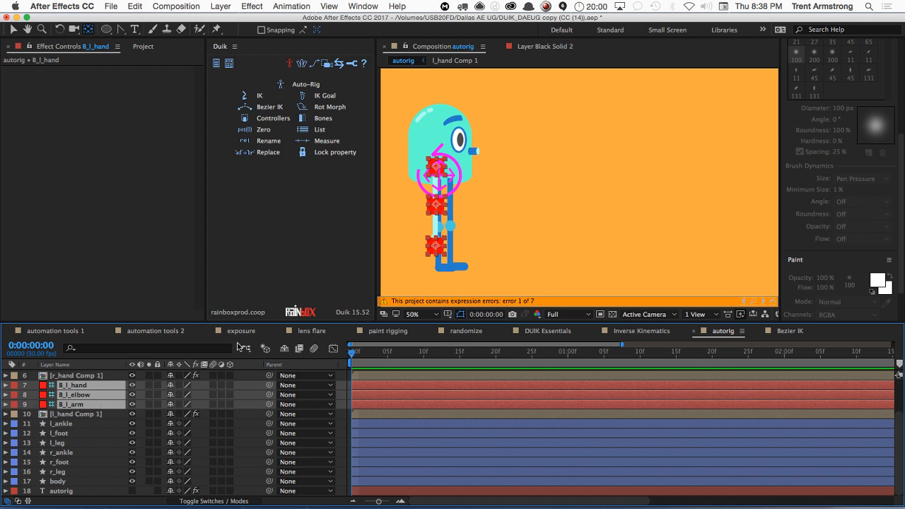
pyautogui.click(284, 348)
pyautogui.click(169, 386)
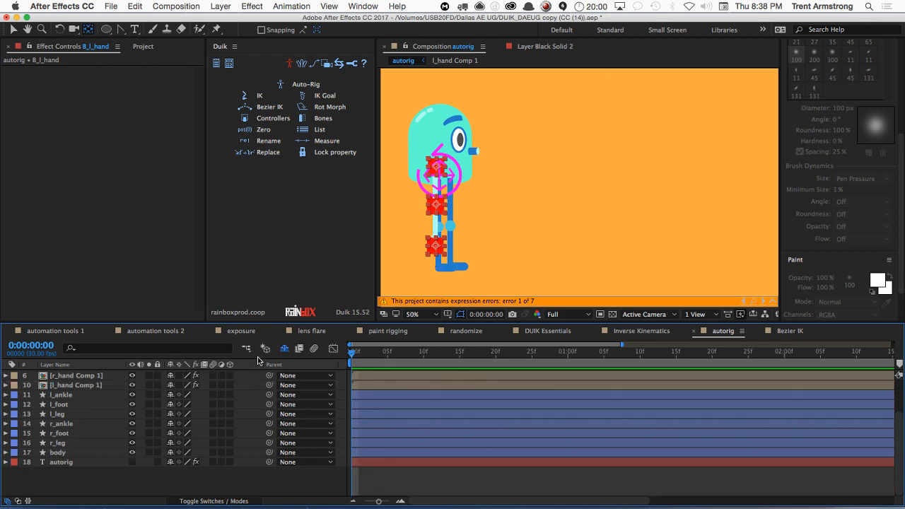
pyautogui.click(283, 349)
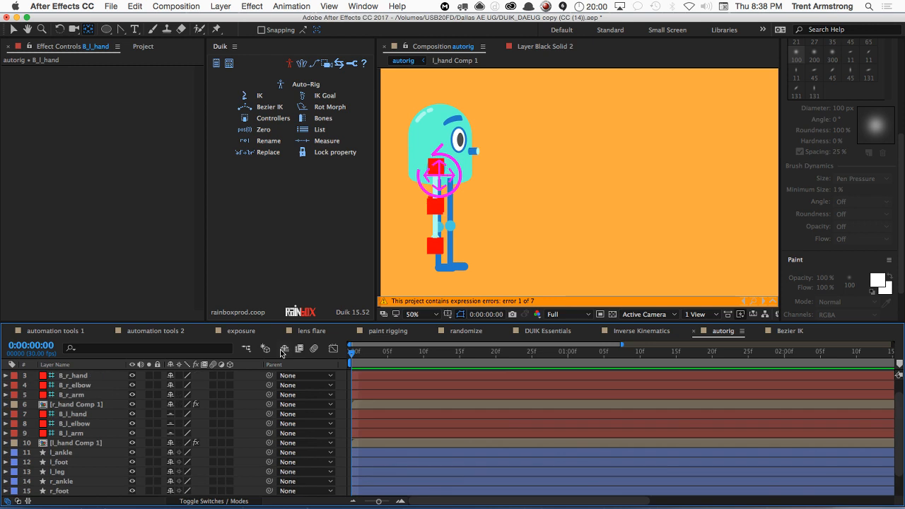
pyautogui.click(109, 414)
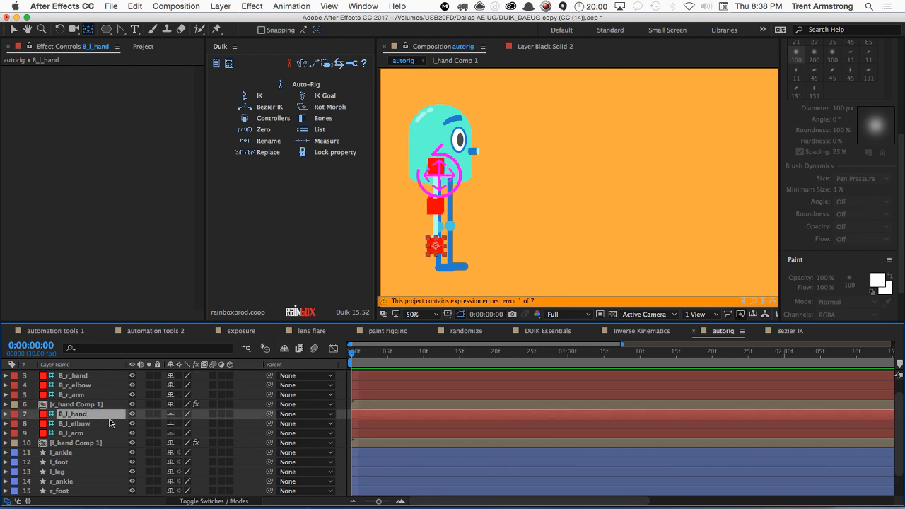
pyautogui.moveTo(132, 436); pyautogui.dragTo(131, 384)
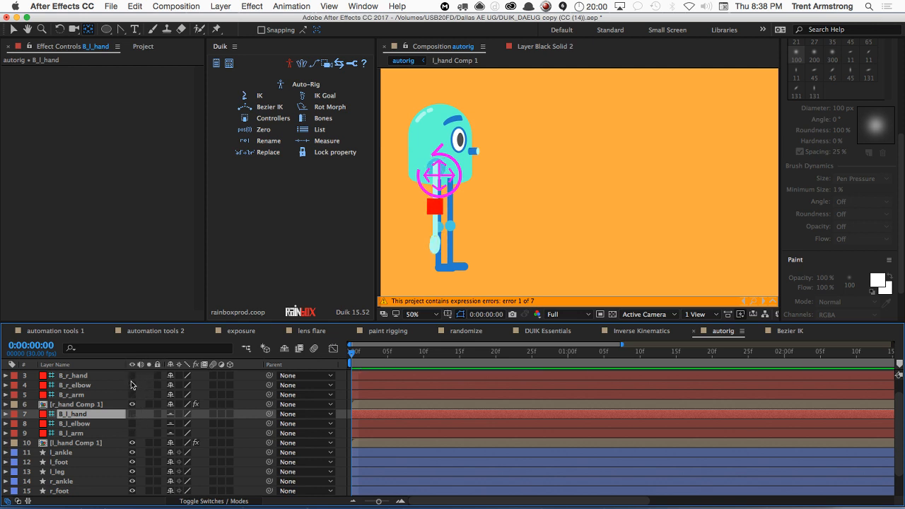
pyautogui.click(93, 377)
pyautogui.keyDown('shift'); pyautogui.click(88, 394); pyautogui.keyUp('shift')
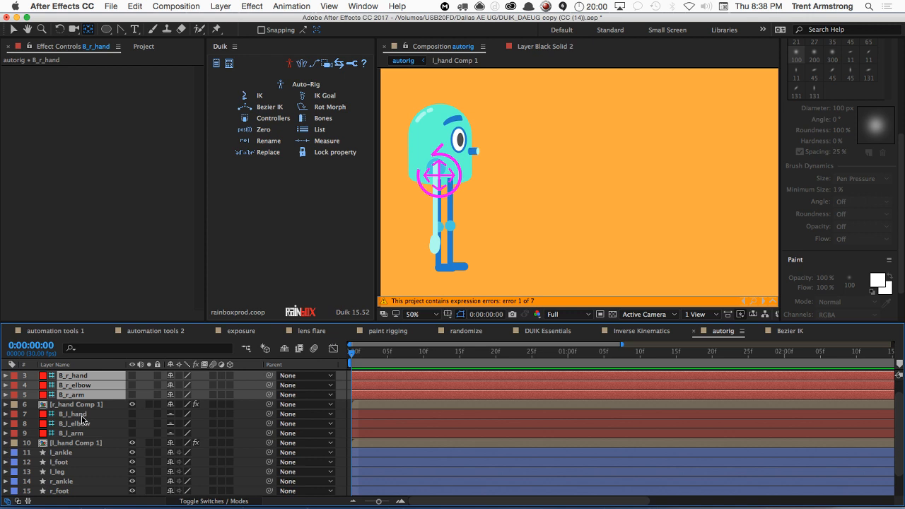
pyautogui.keyDown('shift'); pyautogui.click(82, 417); pyautogui.keyUp('shift')
pyautogui.click(239, 414)
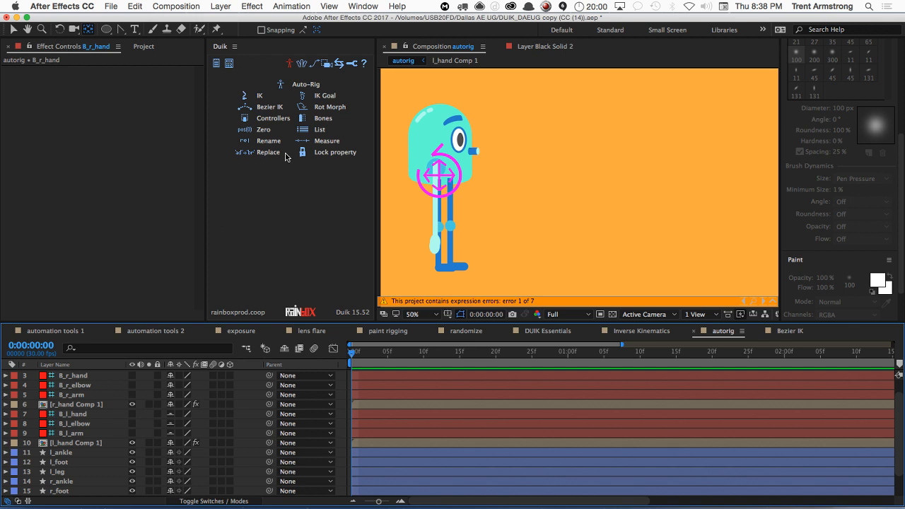
pyautogui.click(282, 156)
pyautogui.click(82, 377)
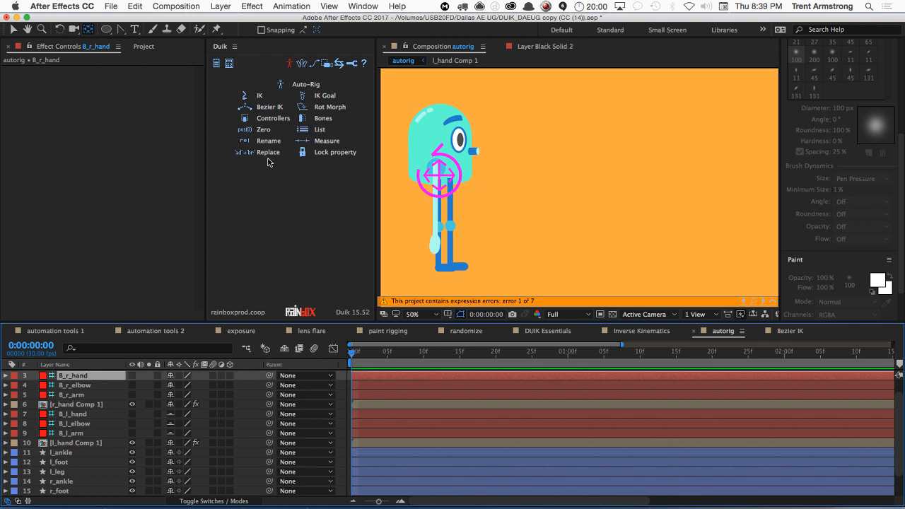
pyautogui.click(274, 118)
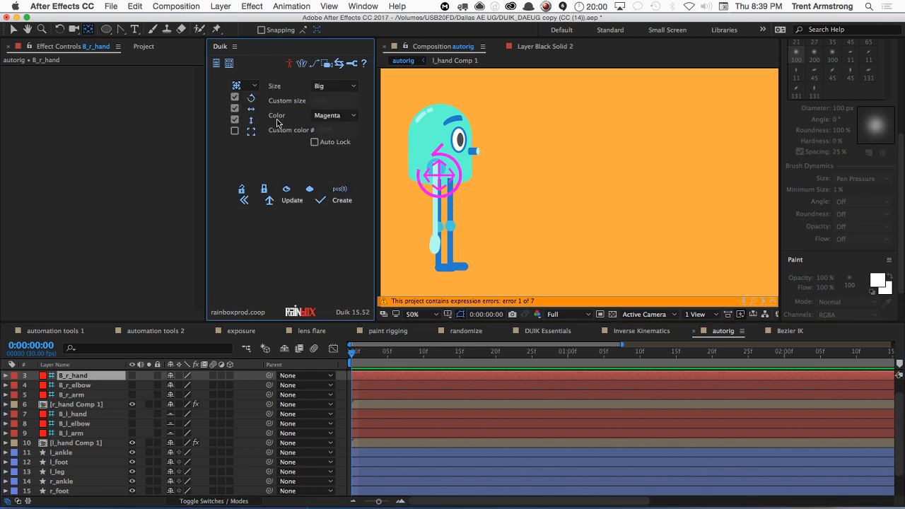
pyautogui.click(244, 201)
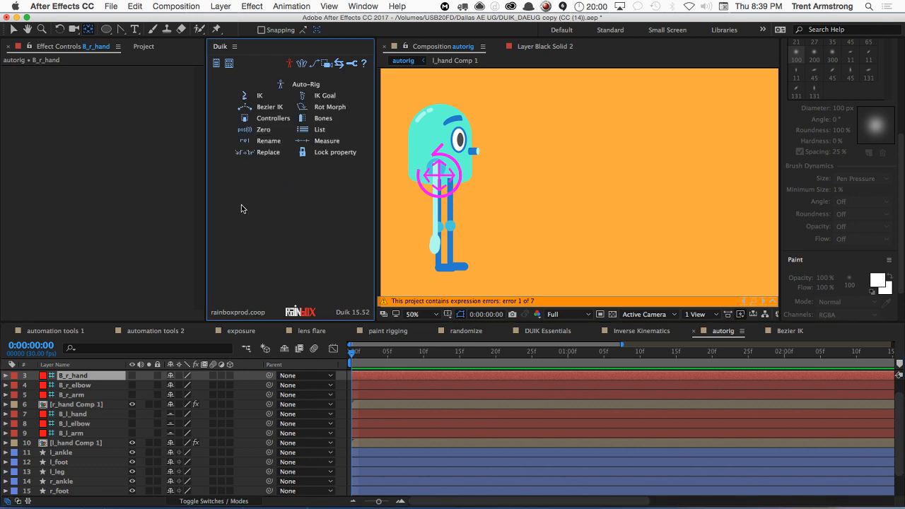
# Step: Select all six arm bone layers: hand, elbow and arm of both the right and left sides
pyautogui.scroll(2, 89, 387)
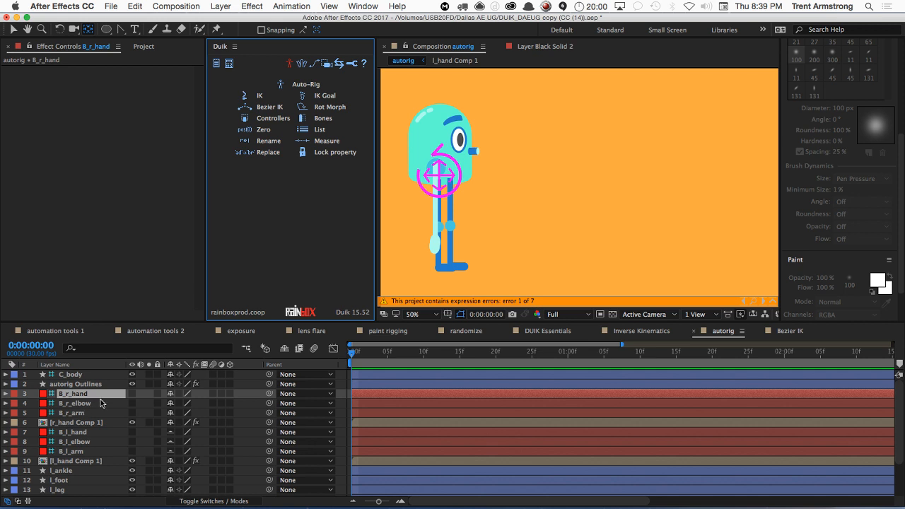
pyautogui.keyDown('shift'); pyautogui.click(98, 413); pyautogui.keyUp('shift')
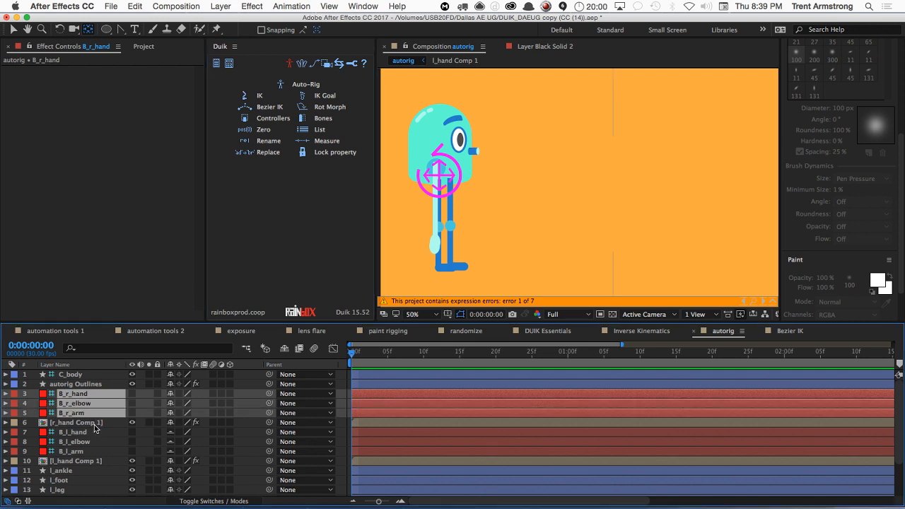
pyautogui.keyDown('super'); pyautogui.click(94, 432); pyautogui.keyUp('super')
pyautogui.keyDown('super'); pyautogui.click(93, 441); pyautogui.keyUp('super')
pyautogui.keyDown('super'); pyautogui.click(92, 451); pyautogui.keyUp('super')
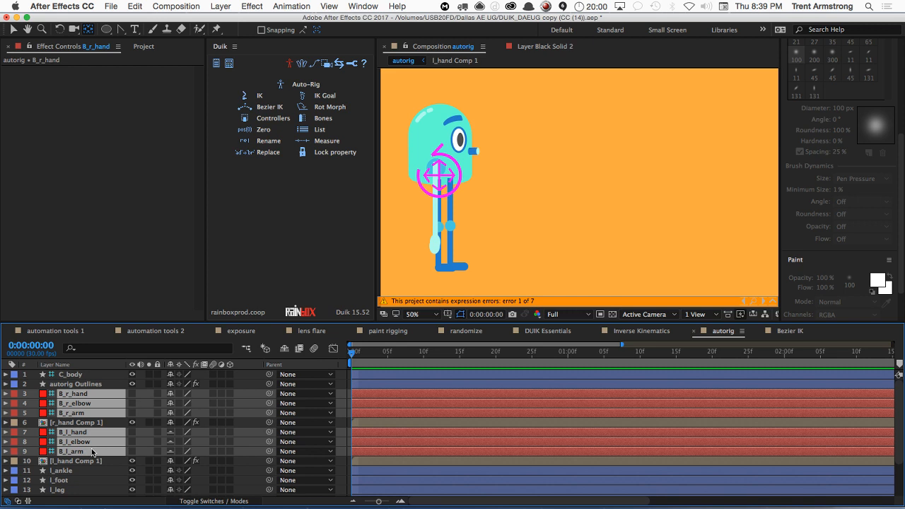
pyautogui.click(132, 422)
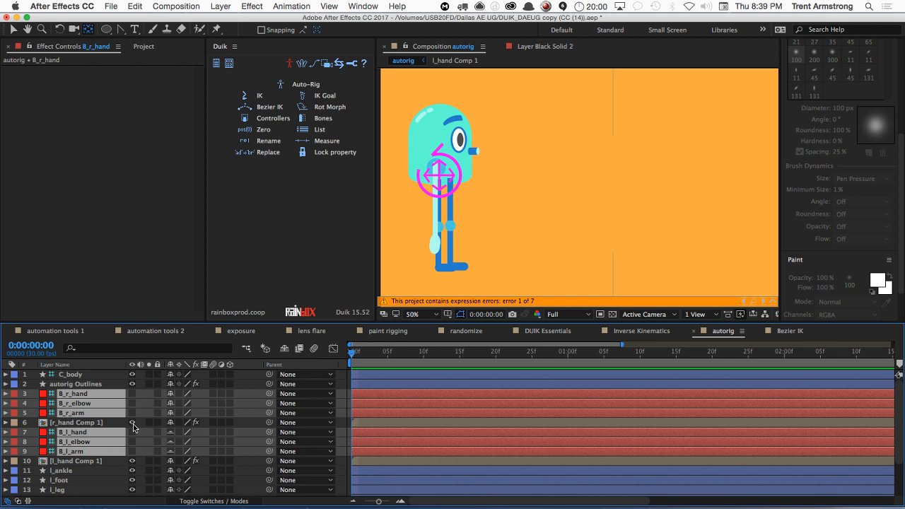
# Step: Enter elbow as the search text in Duik's expression Replace tool, and leave it without replacing anything
pyautogui.click(263, 152)
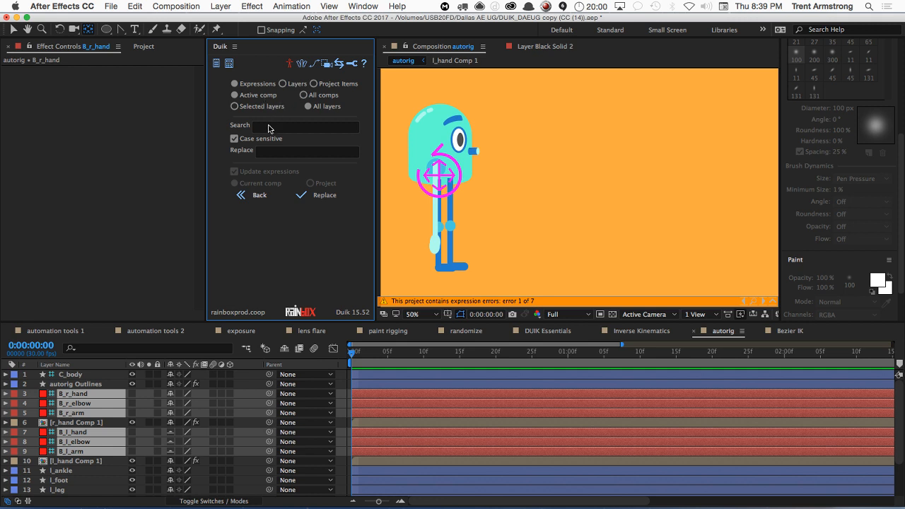
pyautogui.click(269, 127)
pyautogui.write('hand')
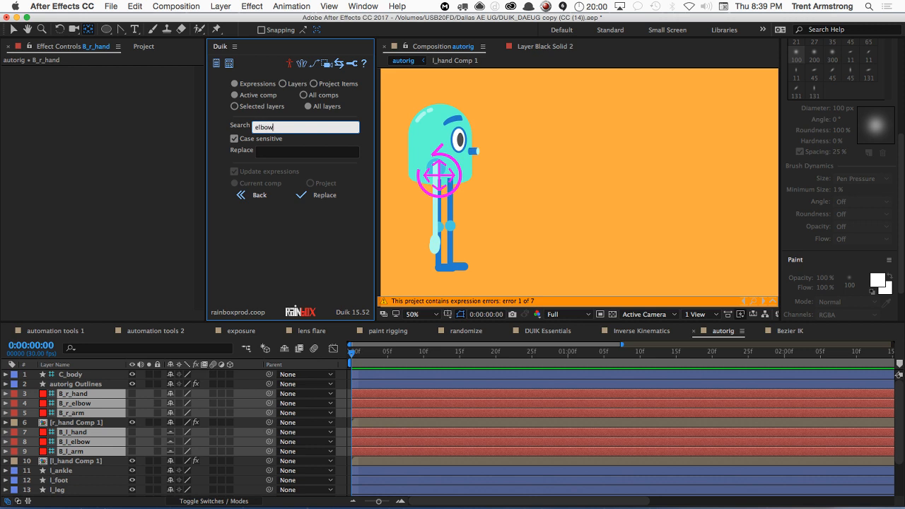
pyautogui.click(285, 151)
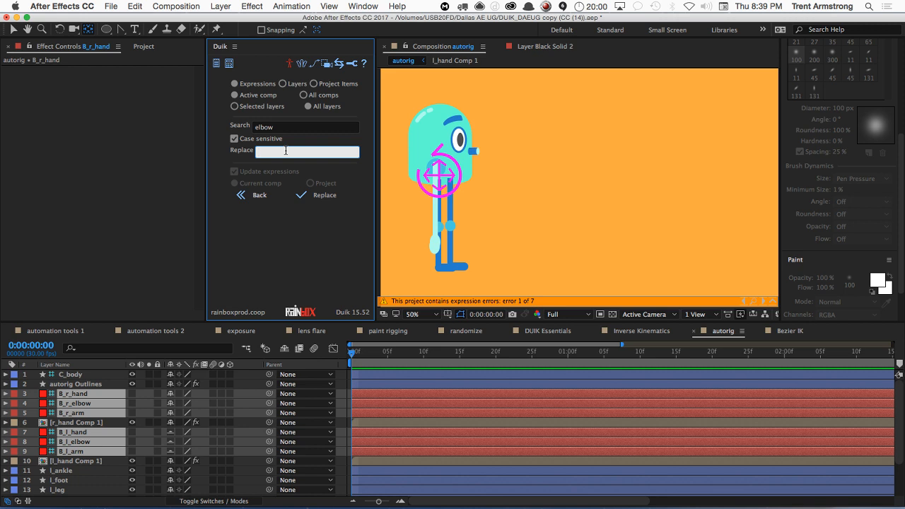
pyautogui.click(244, 197)
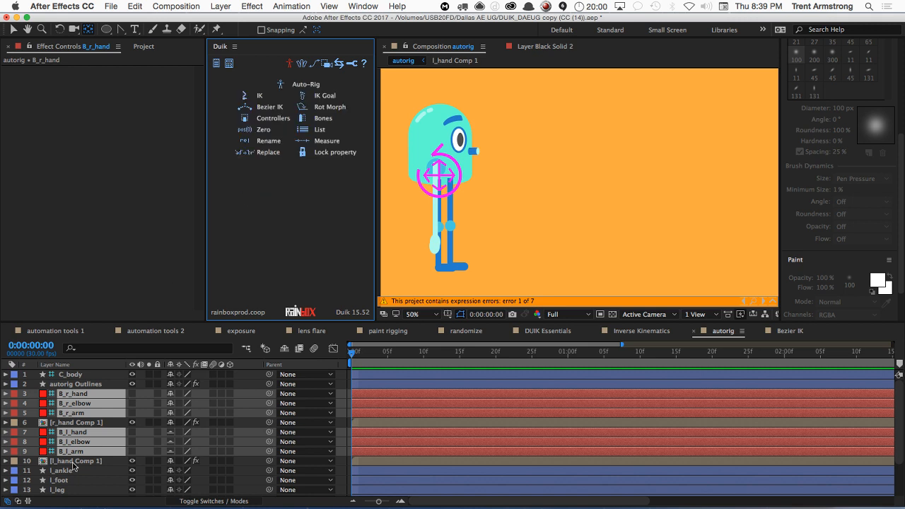
# Step: Rename the l_ankle layer as l_calf
pyautogui.click(74, 471)
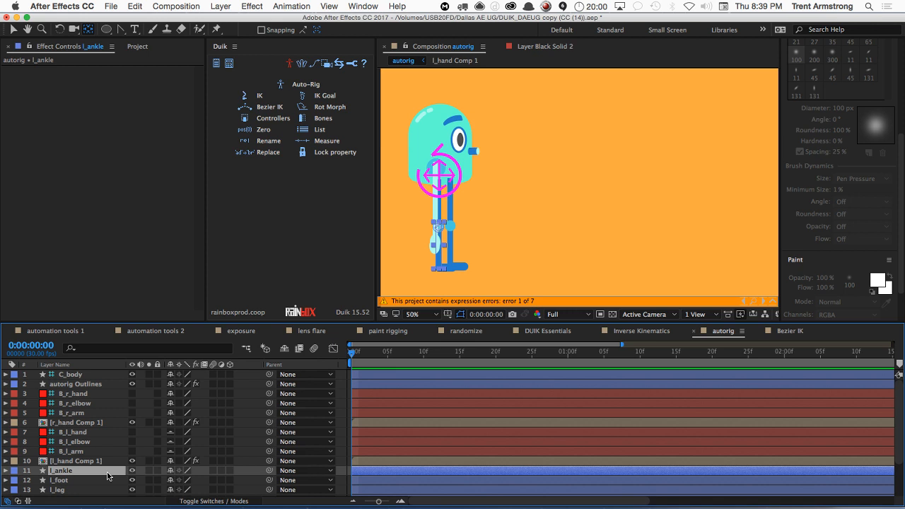
pyautogui.press('Return')
pyautogui.press('Right')
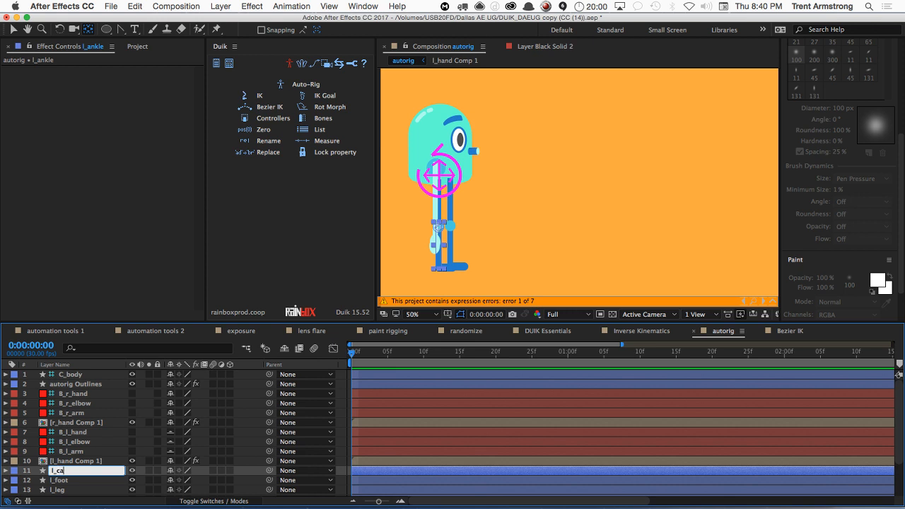
pyautogui.write('calf')
pyautogui.press('Return')
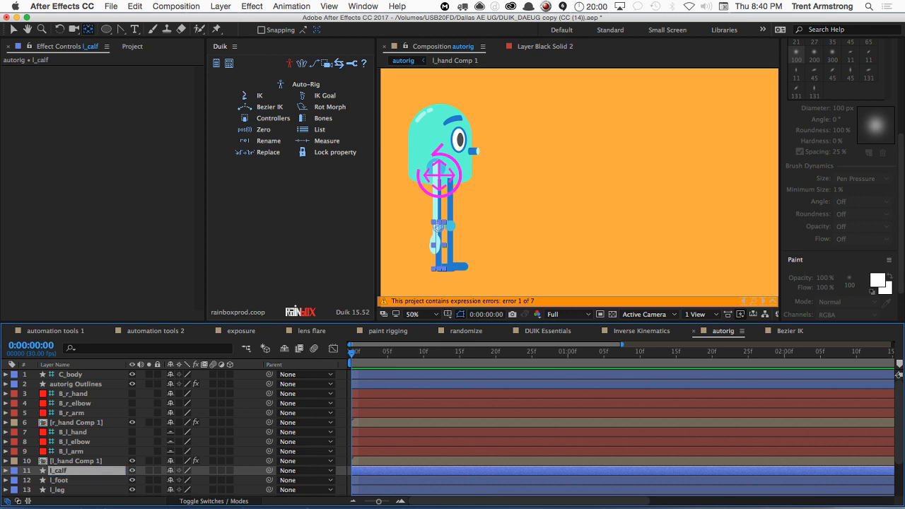
# Step: Rename the r_ankle layer as r_calf
pyautogui.scroll(-3, 108, 479)
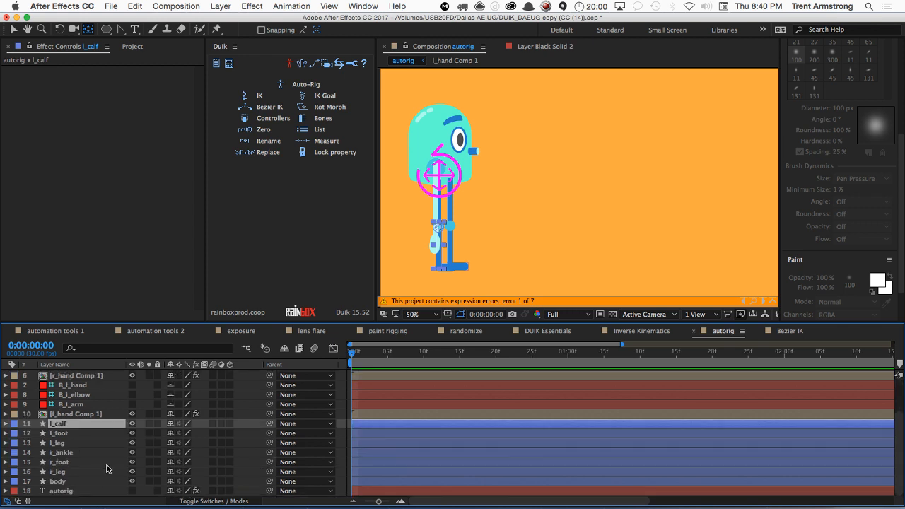
pyautogui.click(85, 454)
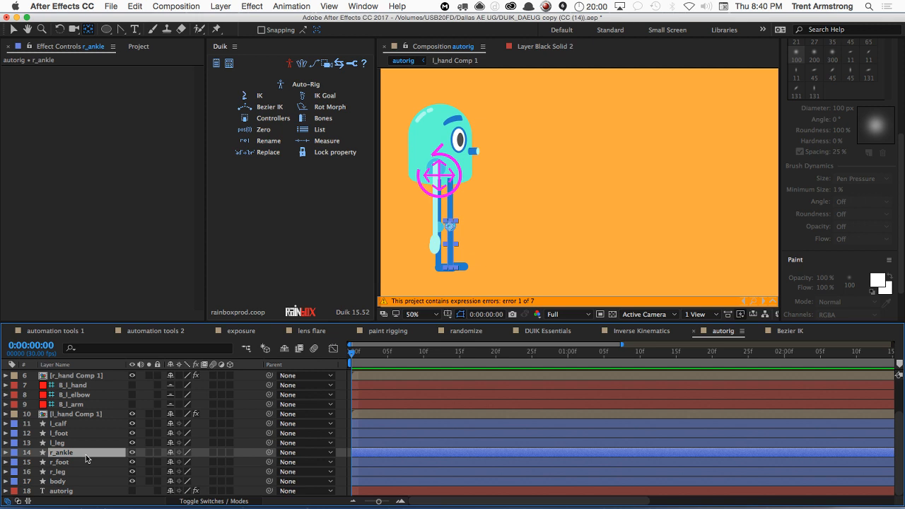
pyautogui.press('Return')
pyautogui.press('BackSpace')
pyautogui.press('BackSpace')
pyautogui.press('BackSpace')
pyautogui.press('BackSpace')
pyautogui.press('BackSpace')
pyautogui.press('Return')
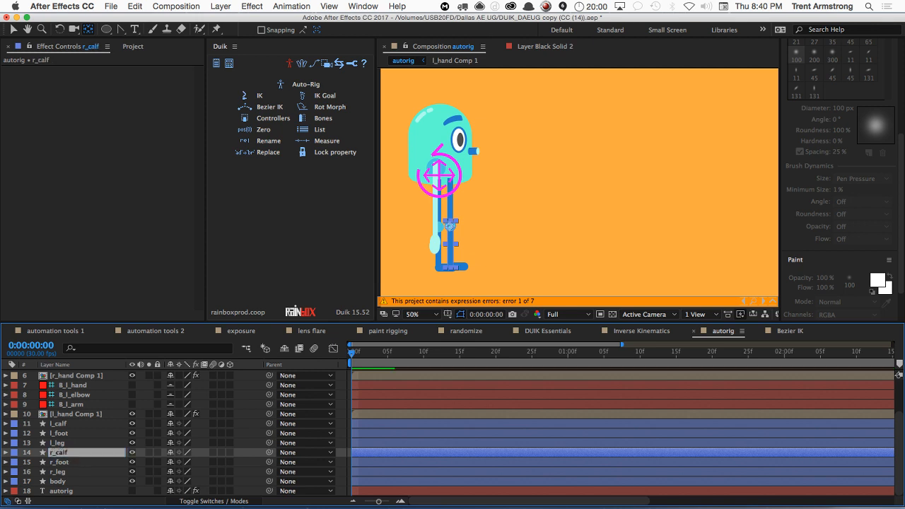
# Step: Rename the r_leg layer as r_thigh
pyautogui.click(76, 471)
pyautogui.press('Return')
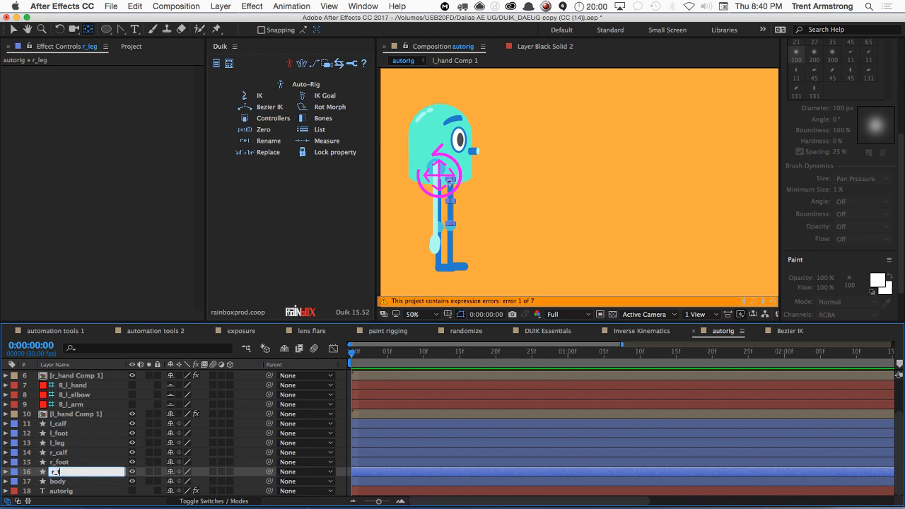
pyautogui.write('thigh')
pyautogui.press('Return')
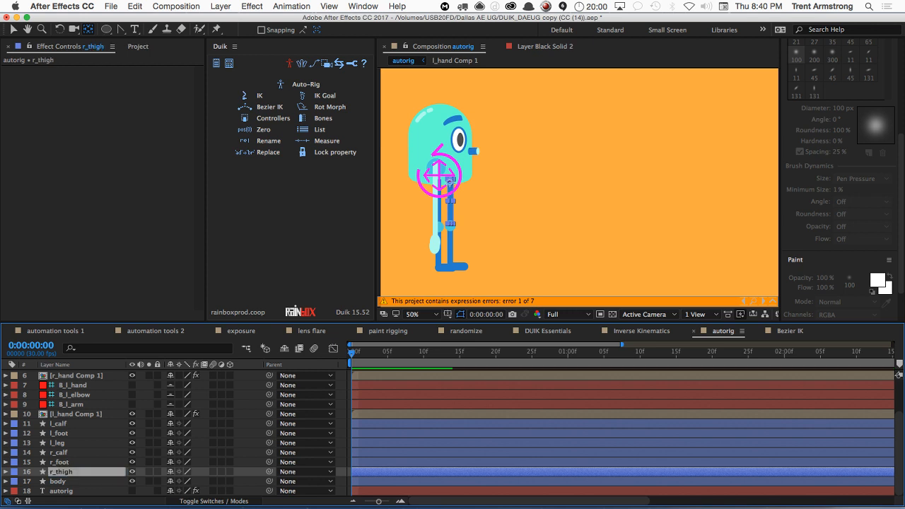
# Step: Rename the l_leg layer to l_thigh
pyautogui.click(63, 444)
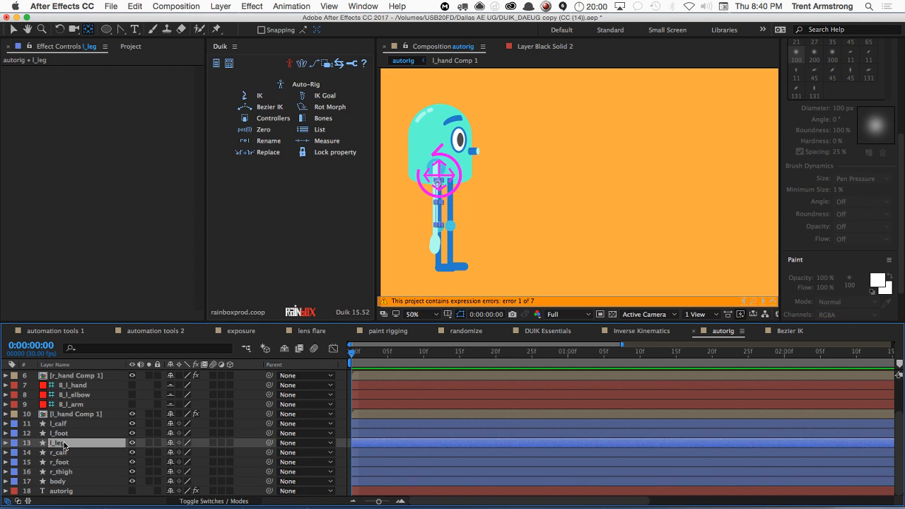
pyautogui.press('Return')
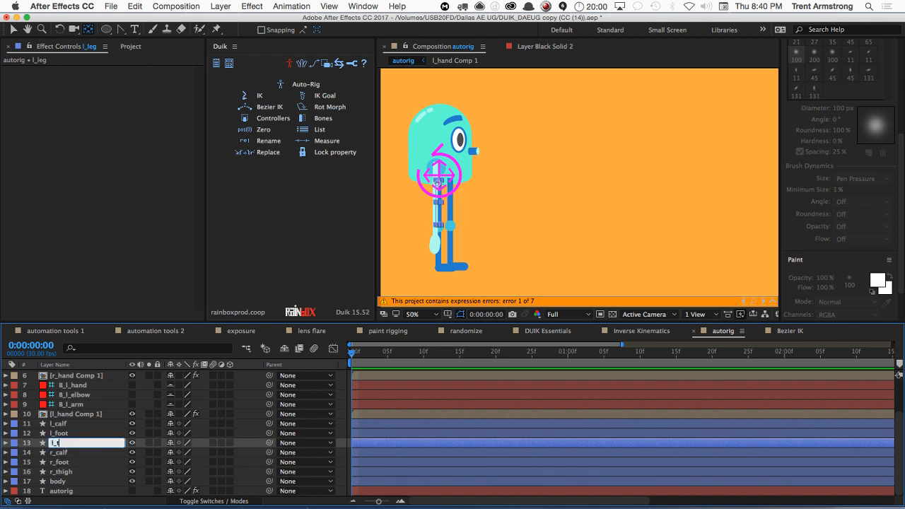
pyautogui.write('l_thigh')
pyautogui.press('Return')
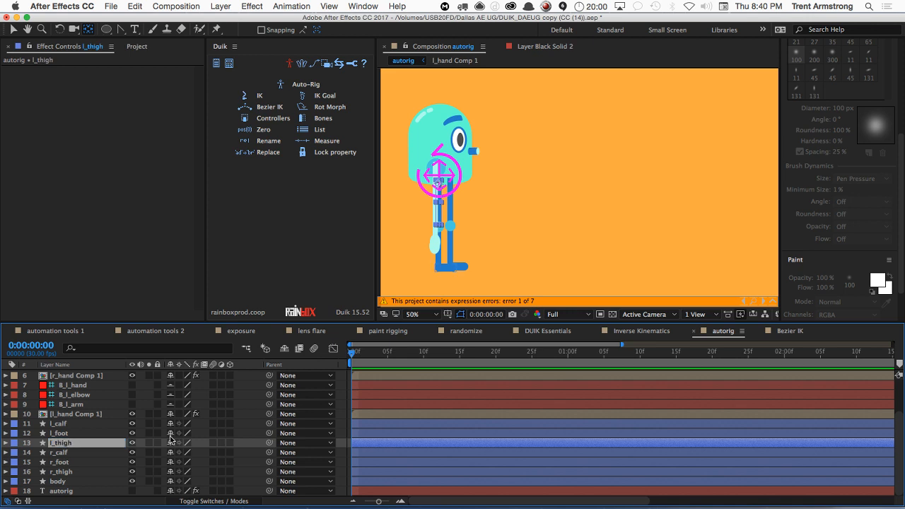
# Step: Deselect all layers, start a plantigrade full-character auto-rig, and accept the suggested thigh, calf and foot layers for both legs
pyautogui.press('super+shift+a')
pyautogui.click(304, 84)
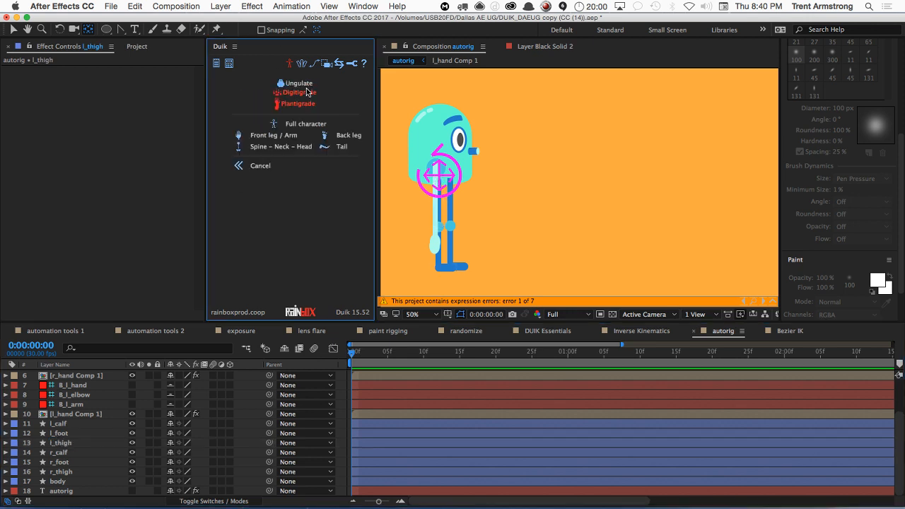
pyautogui.click(293, 135)
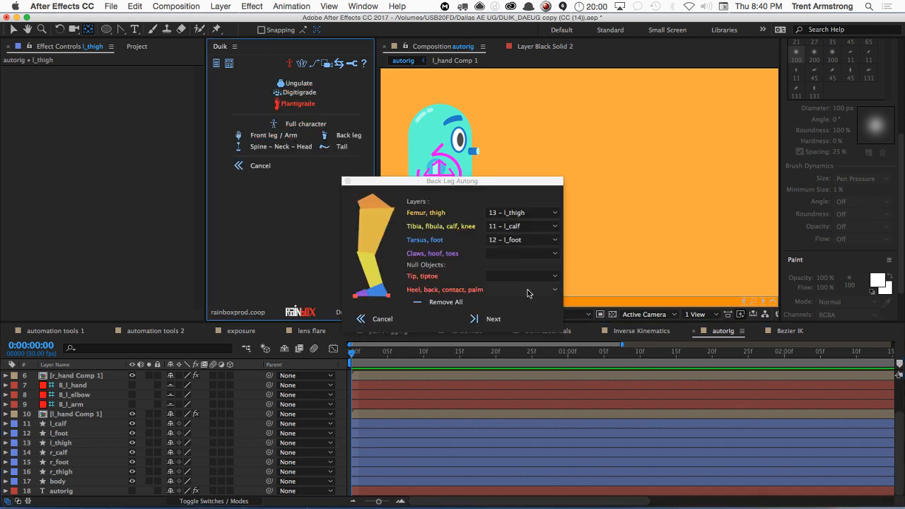
pyautogui.click(494, 319)
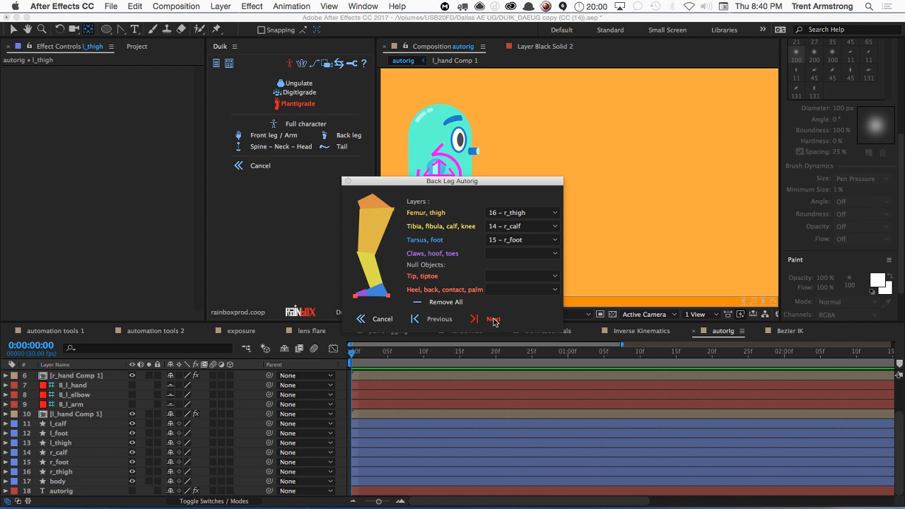
pyautogui.click(494, 320)
pyautogui.click(493, 324)
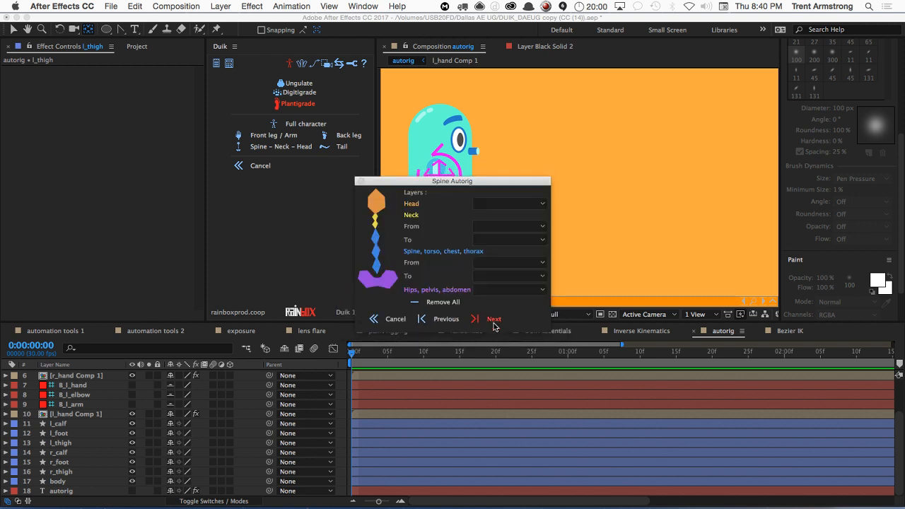
# Step: In the spine setup, assign 17 - body as the head and 1 - C_body as the hips, and generate the rig
pyautogui.click(498, 207)
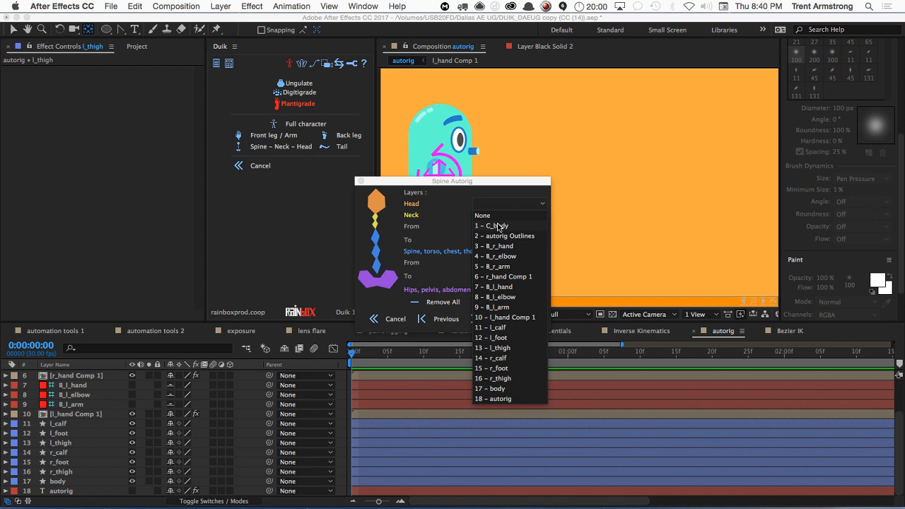
pyautogui.click(499, 226)
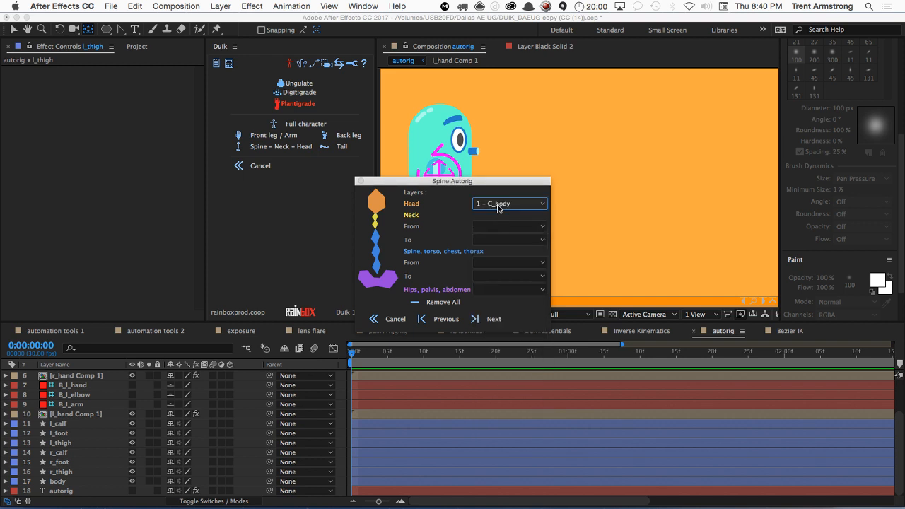
pyautogui.click(498, 205)
pyautogui.click(495, 476)
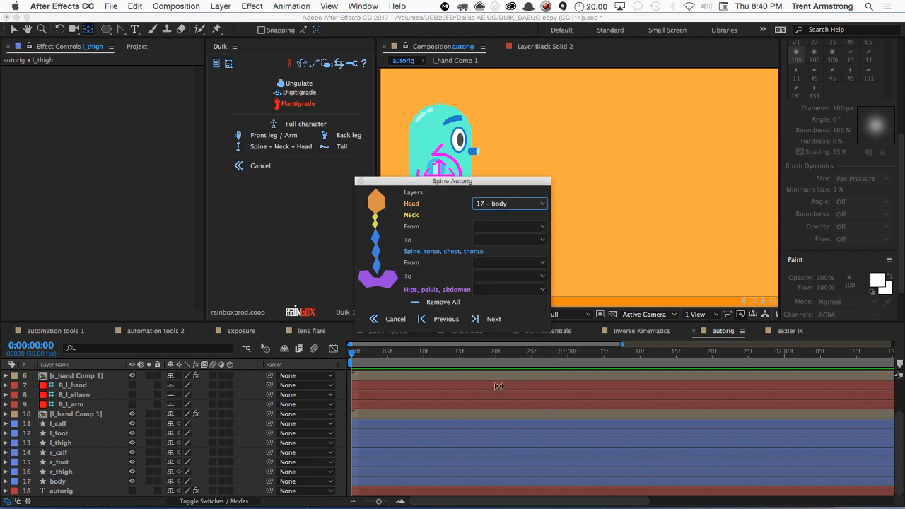
pyautogui.click(494, 291)
pyautogui.click(497, 313)
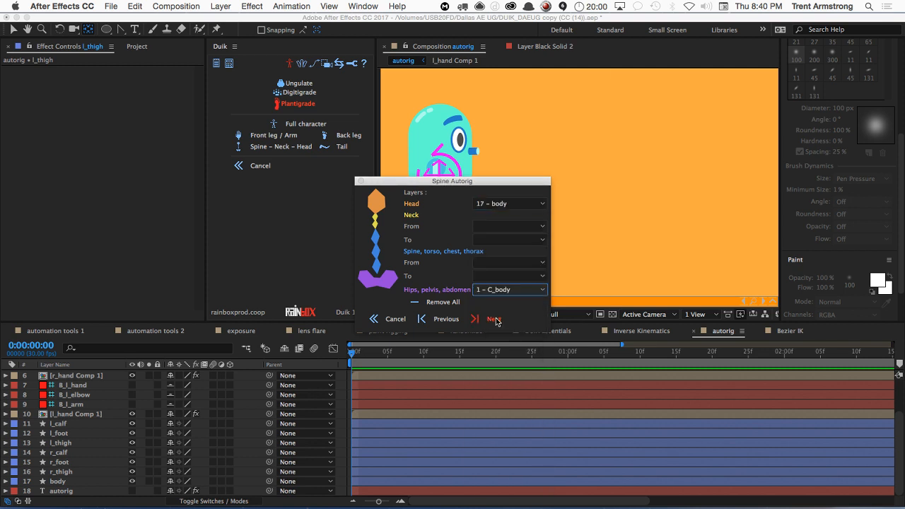
pyautogui.click(495, 320)
pyautogui.click(504, 304)
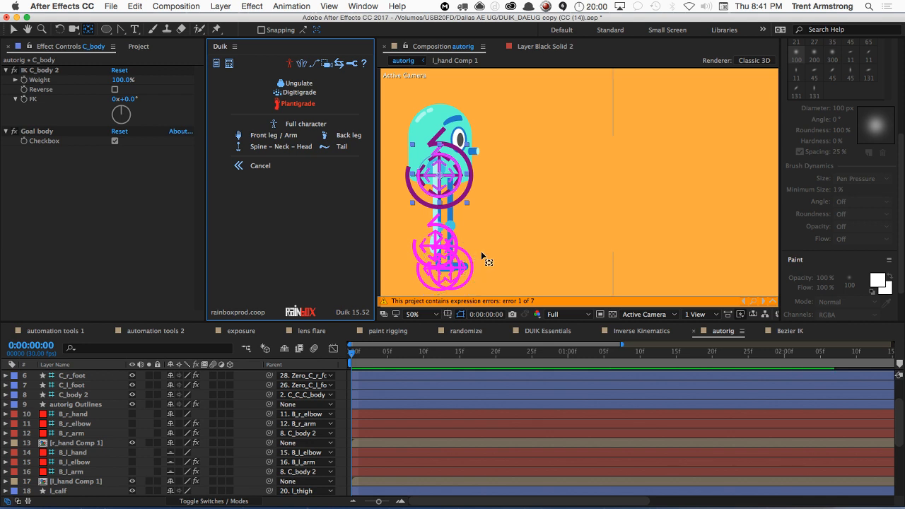
# Step: Try moving the body controller with the Selection tool and undo the changes
pyautogui.press('v')
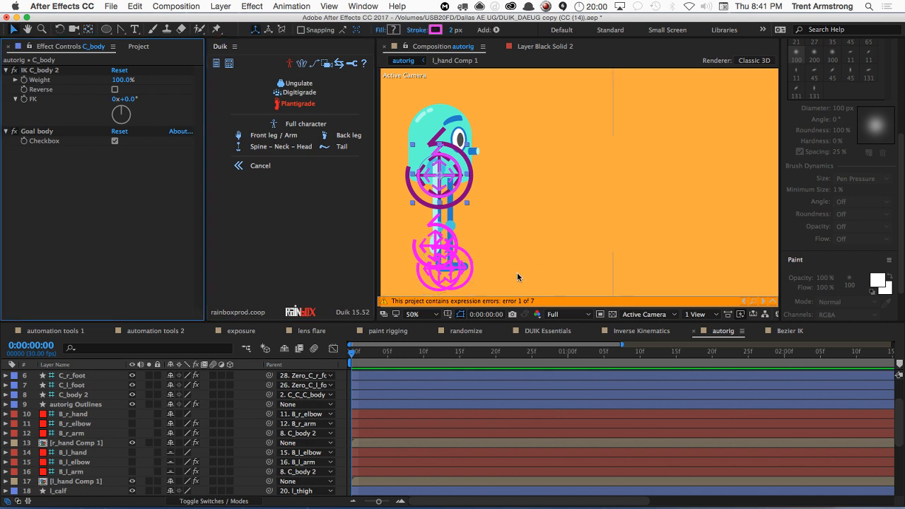
pyautogui.moveTo(450, 193)
pyautogui.mouseDown()
pyautogui.moveTo(446, 218)
pyautogui.moveTo(450, 192)
pyautogui.mouseUp()
pyautogui.press('super+z')
pyautogui.press('super+z')
pyautogui.press('super+z')
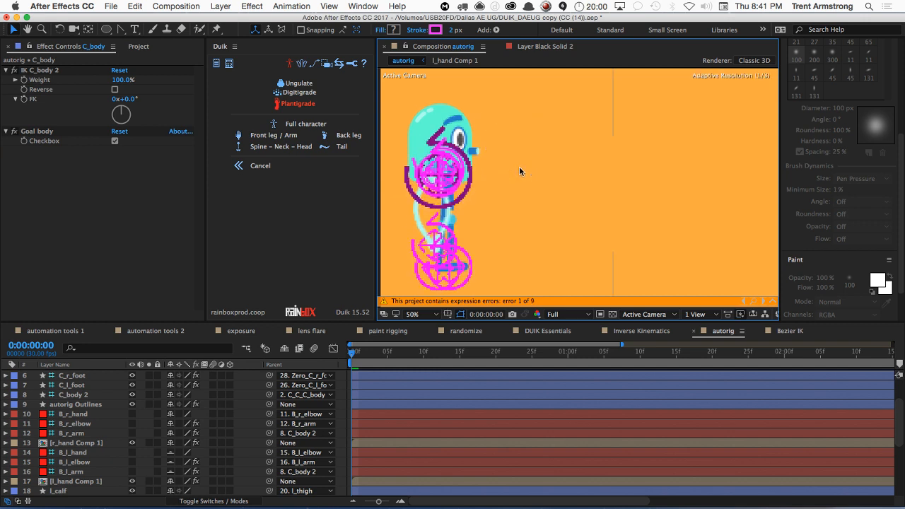
pyautogui.press('super+z')
# Step: Select the C_C_body controller, enlarge the timeline area, and reframe the composition at 25% magnification
pyautogui.click(467, 157)
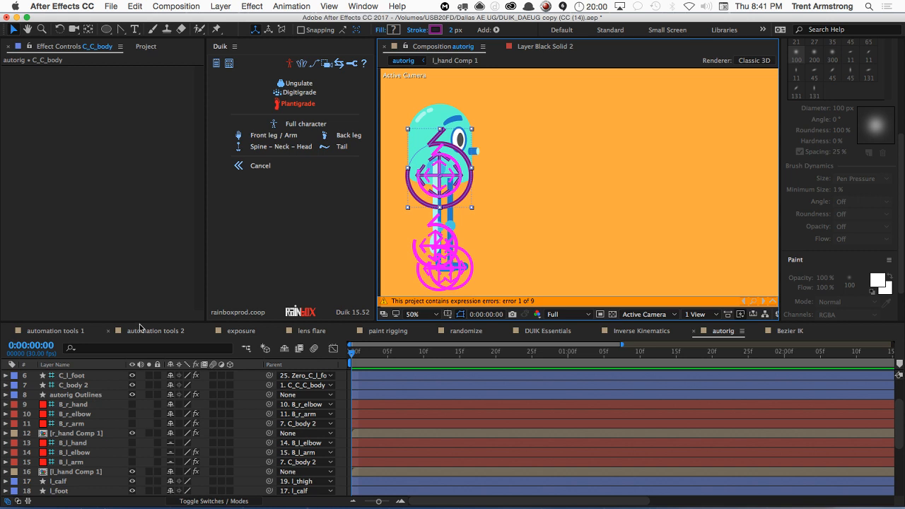
pyautogui.moveTo(143, 317); pyautogui.dragTo(178, 275)
pyautogui.moveTo(556, 178)
pyautogui.mouseDown()
pyautogui.moveTo(528, 193)
pyautogui.moveTo(542, 179)
pyautogui.mouseUp()
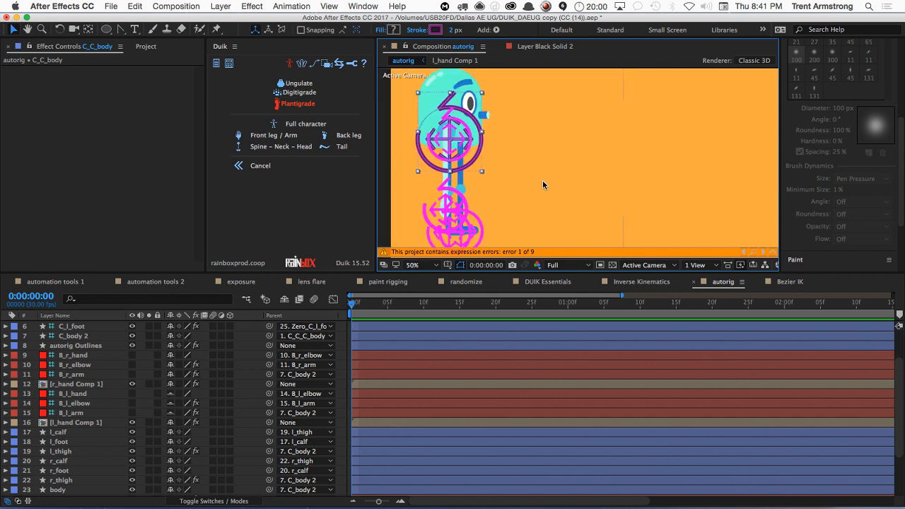
pyautogui.press(',')
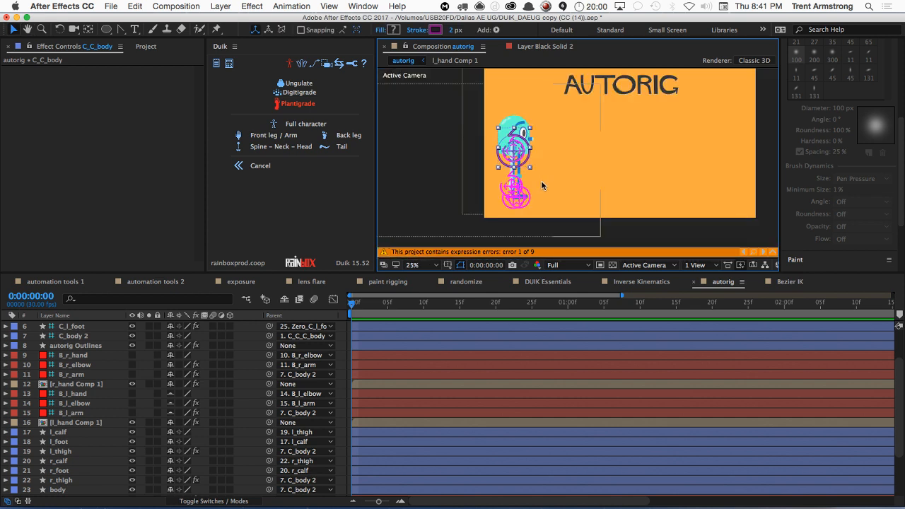
pyautogui.press('space')
pyautogui.moveTo(542, 181); pyautogui.dragTo(523, 186)
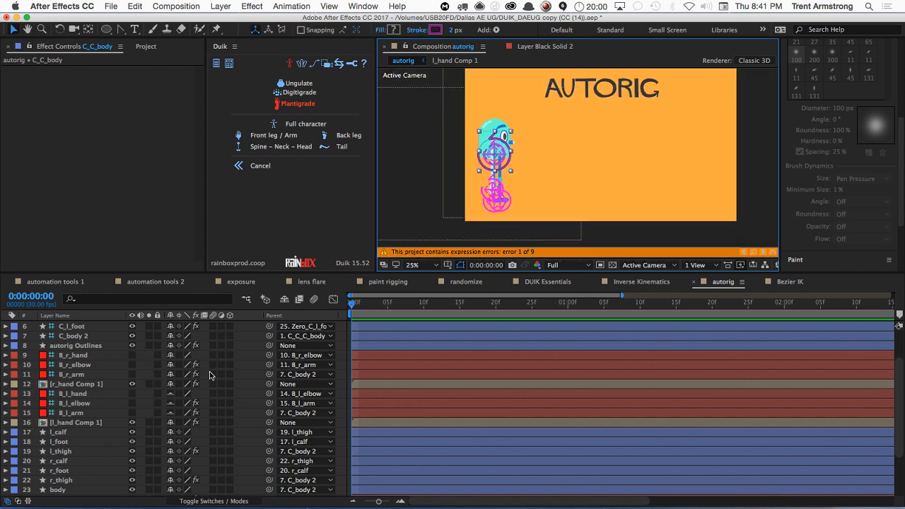
# Step: Test the C_C_C_body controller by moving it away from the character's starting position, and undo the move
pyautogui.scroll(3, 35, 366)
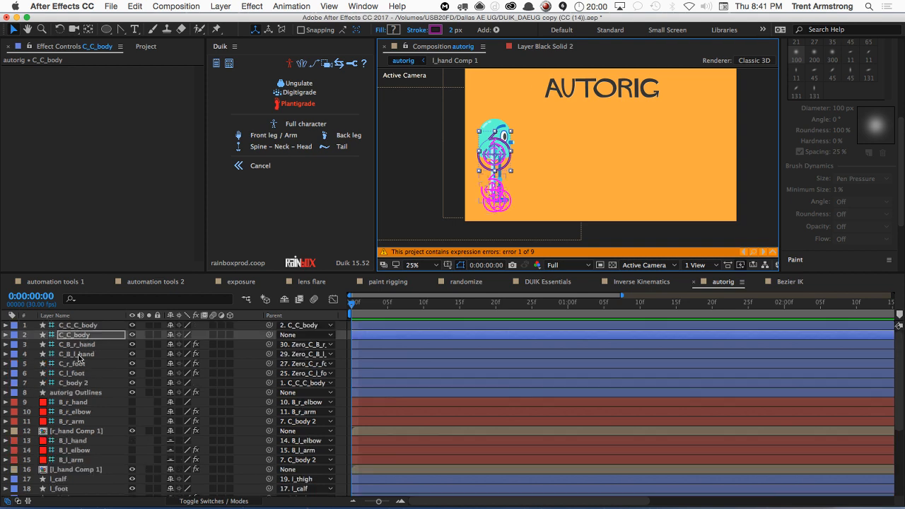
pyautogui.click(82, 326)
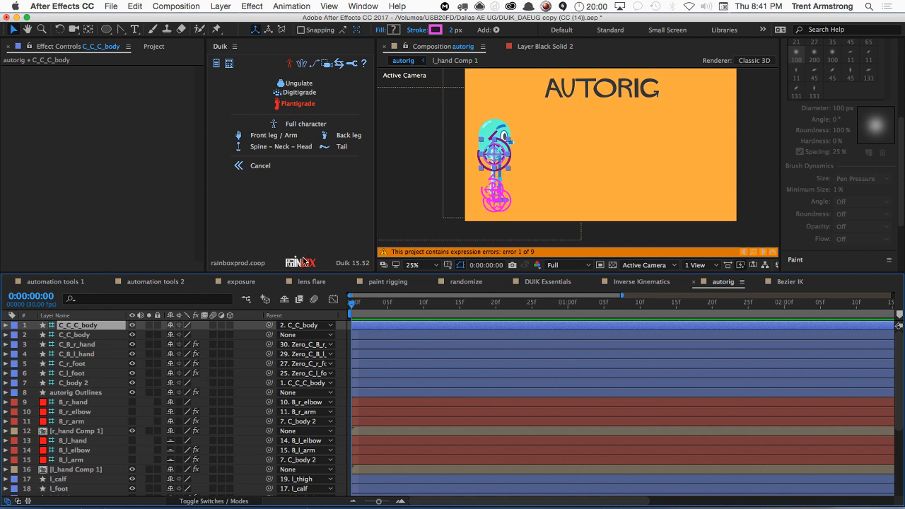
pyautogui.click(504, 164)
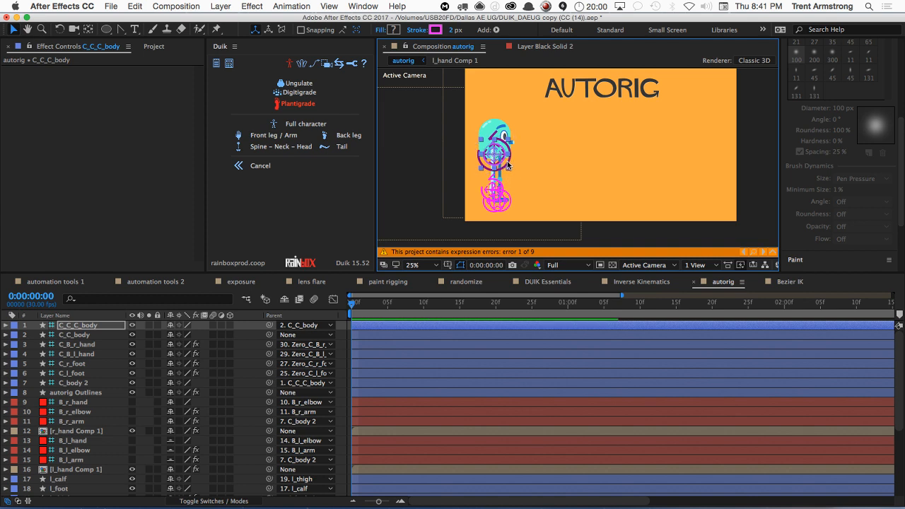
pyautogui.moveTo(507, 164); pyautogui.dragTo(569, 182)
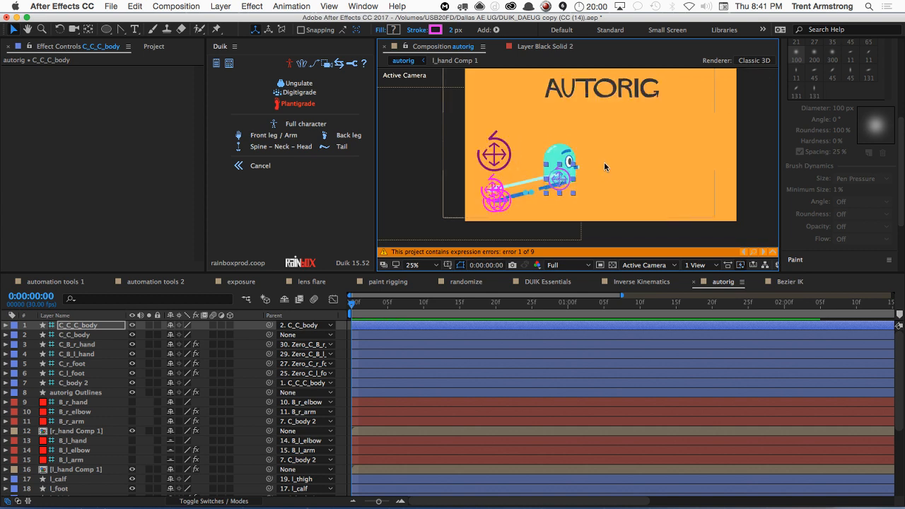
pyautogui.press('super+z')
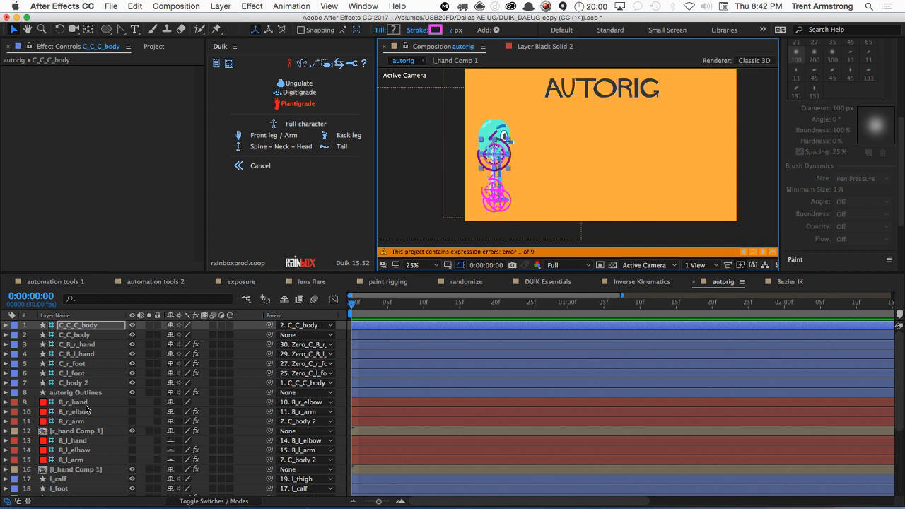
# Step: Lock the character artwork layers from l_calf through body
pyautogui.scroll(-4, 93, 421)
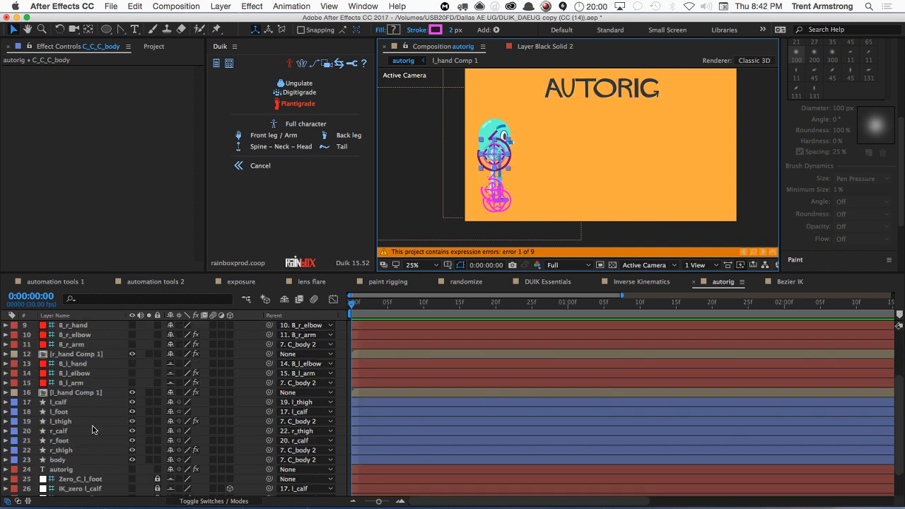
pyautogui.click(78, 461)
pyautogui.keyDown('shift'); pyautogui.click(59, 402); pyautogui.keyUp('shift')
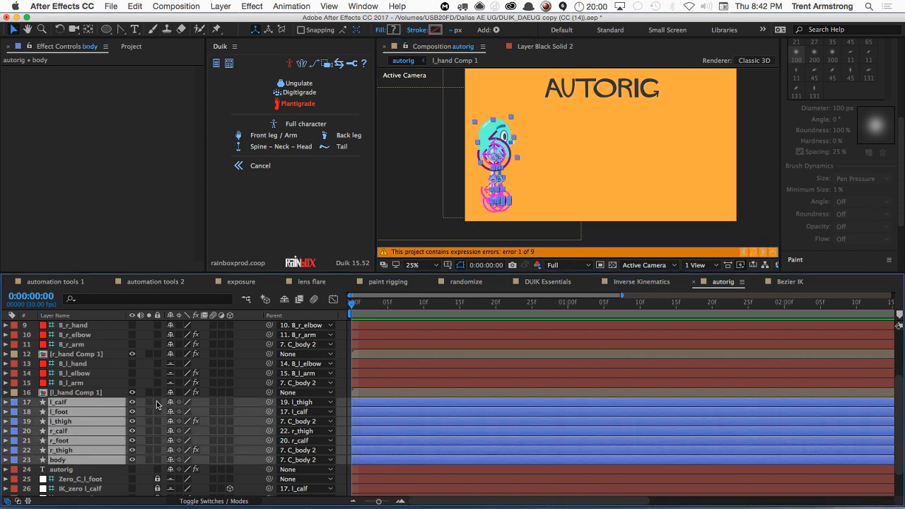
pyautogui.click(157, 401)
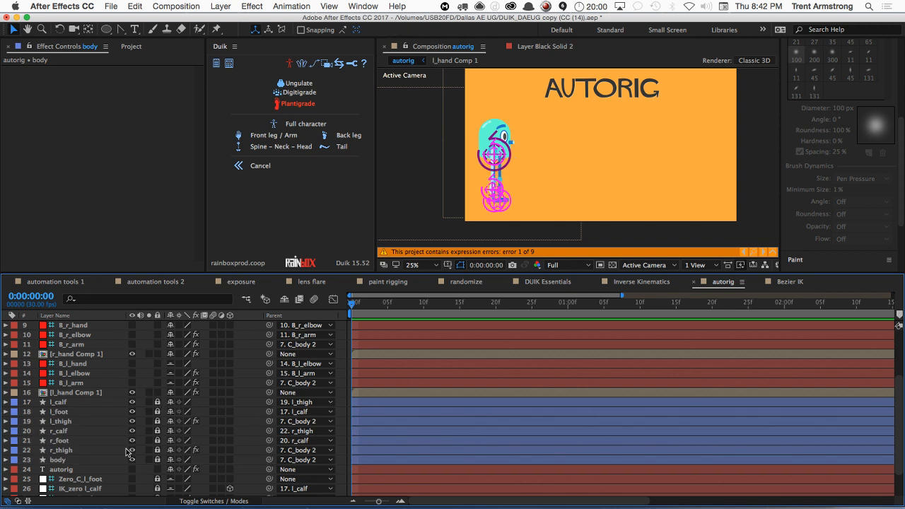
# Step: Test the C_B_r_hand controller by pulling it away from the body twice, undoing each move
pyautogui.click(500, 193)
pyautogui.moveTo(499, 196); pyautogui.dragTo(595, 203)
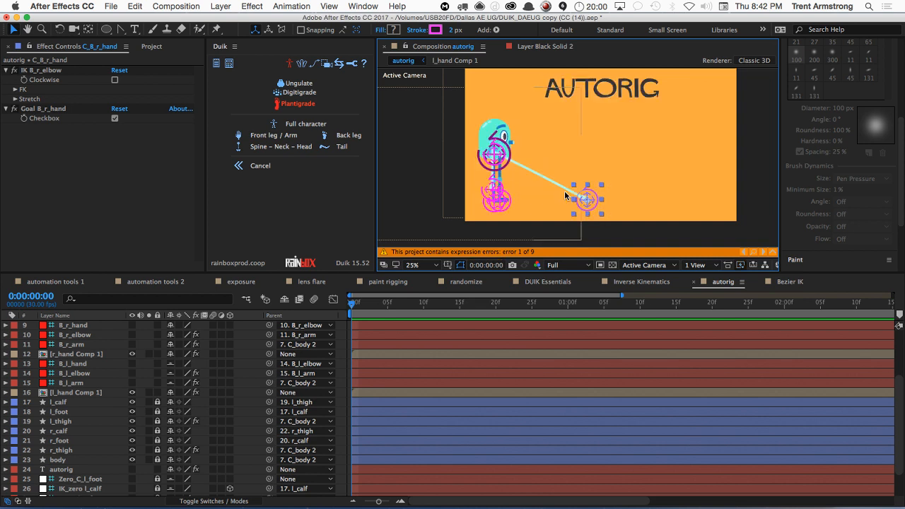
pyautogui.press('super+z')
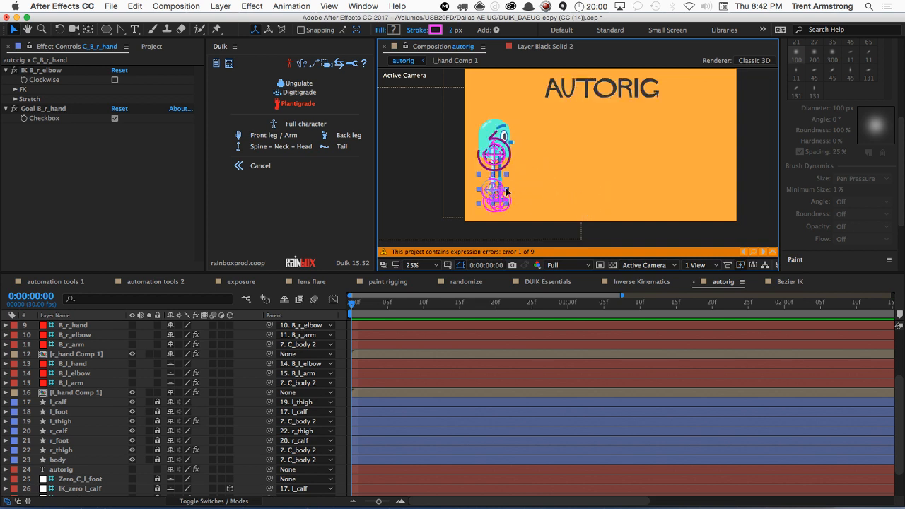
pyautogui.moveTo(506, 191); pyautogui.dragTo(530, 183)
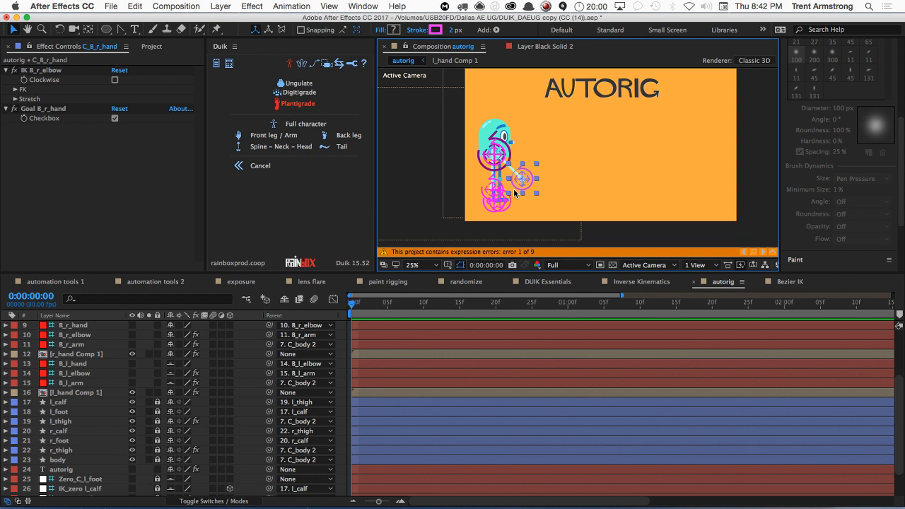
pyautogui.press('super+z')
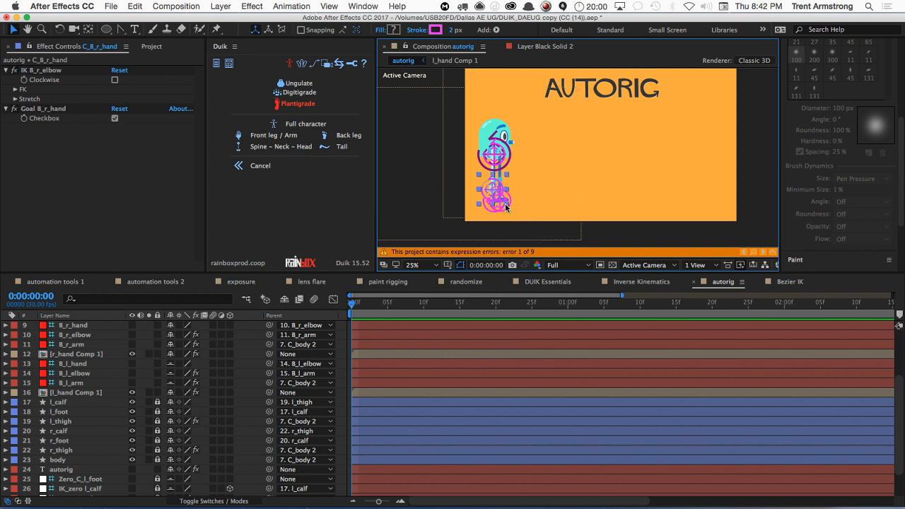
# Step: Select the C_r_foot controller at the character's feet in the composition
pyautogui.press(',')
pyautogui.press('.')
pyautogui.press('.')
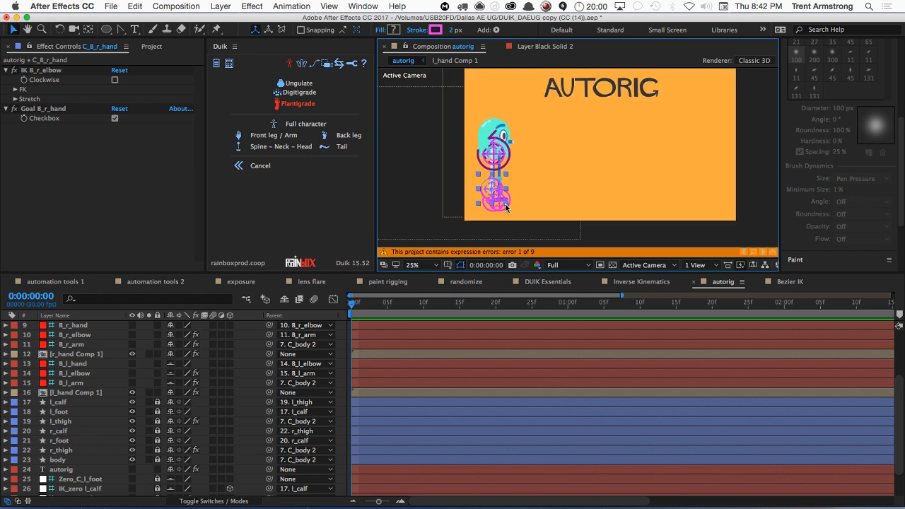
pyautogui.moveTo(500, 206); pyautogui.dragTo(546, 178)
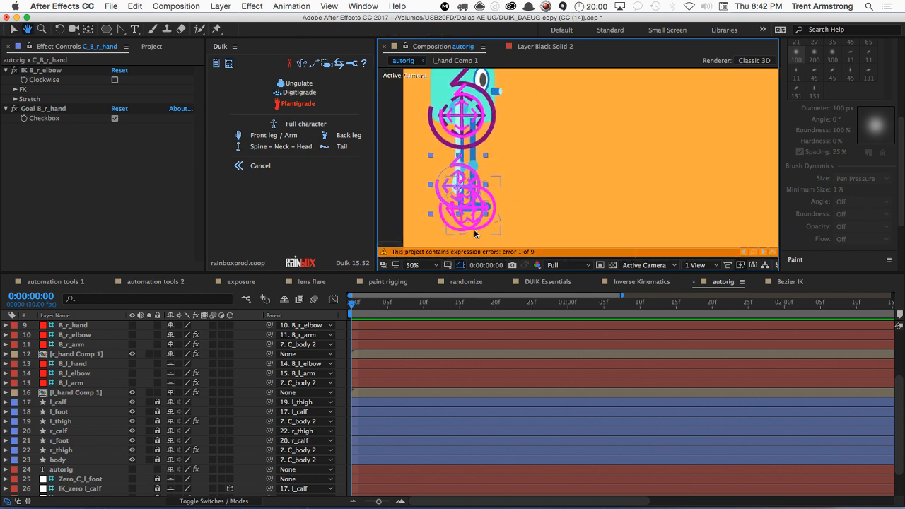
pyautogui.click(479, 230)
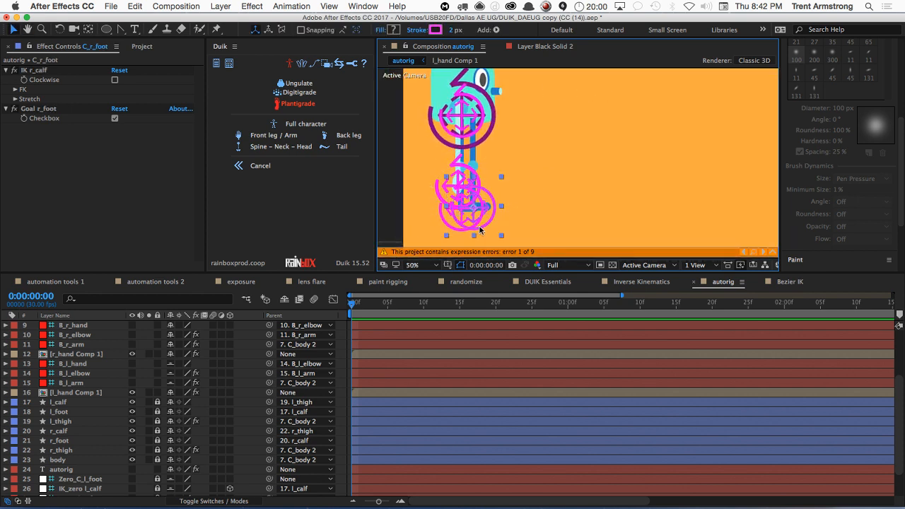
pyautogui.doubleClick(480, 230)
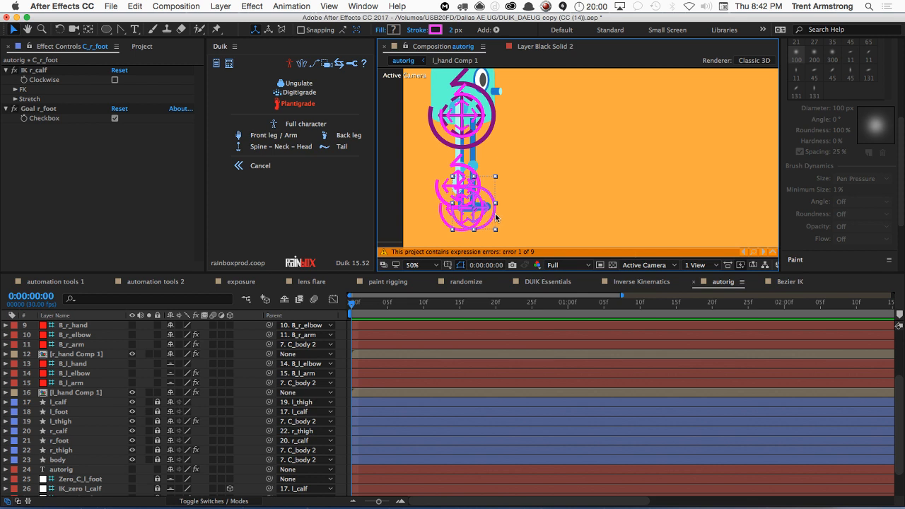
# Step: Set the composition's preview resolution to Half
pyautogui.click(574, 266)
pyautogui.click(570, 303)
pyautogui.click(457, 191)
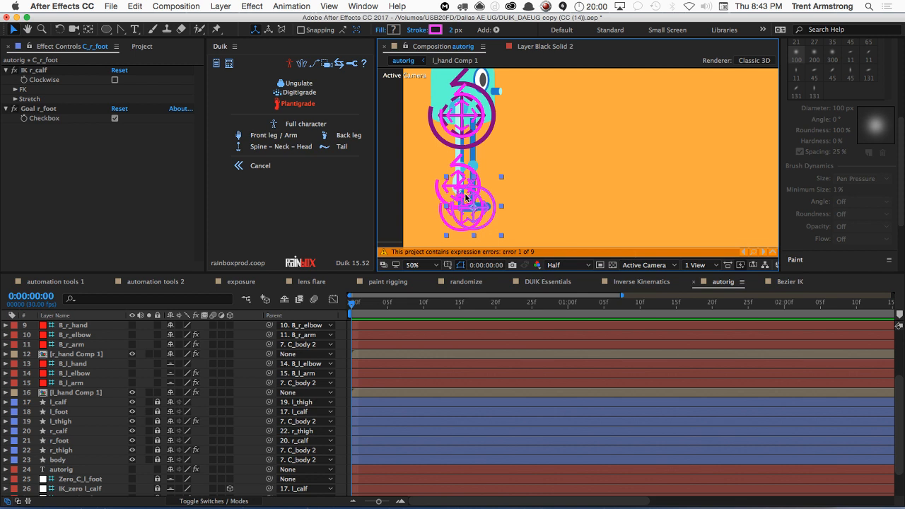
# Step: Move the C_r_foot controller forward and slightly up, and turn on Clockwise for its IK r_calf effect
pyautogui.moveTo(490, 218); pyautogui.dragTo(117, 91)
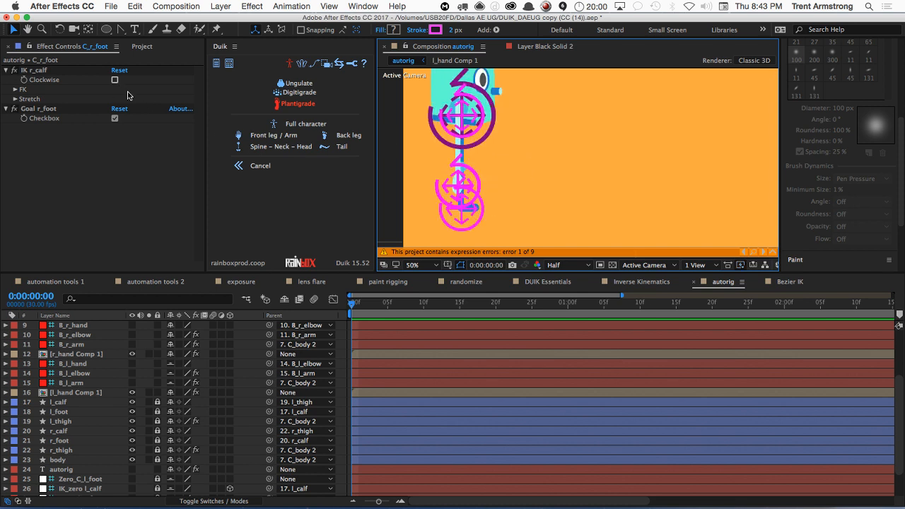
pyautogui.press('super+z')
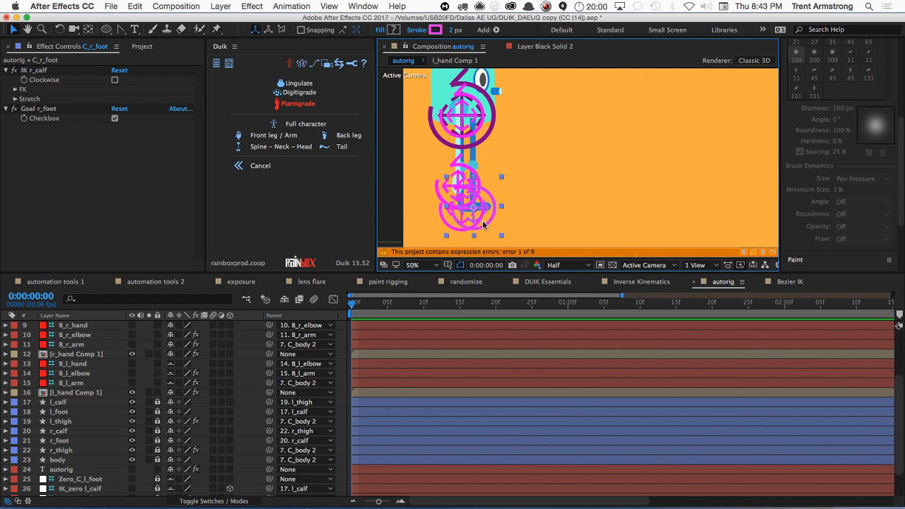
pyautogui.moveTo(484, 223); pyautogui.dragTo(510, 211)
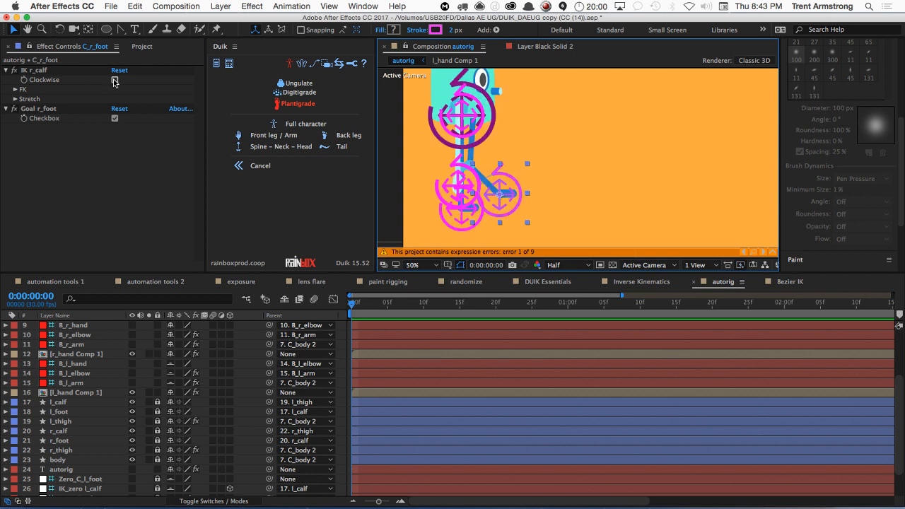
pyautogui.click(115, 79)
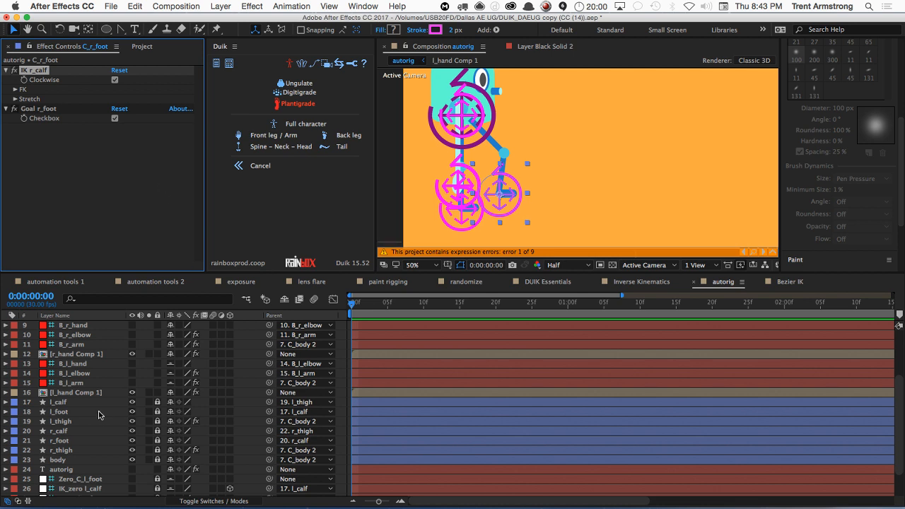
# Step: Select the seven controller layers from C_C_C_body through C_body 2 in the timeline
pyautogui.scroll(-2, 83, 388)
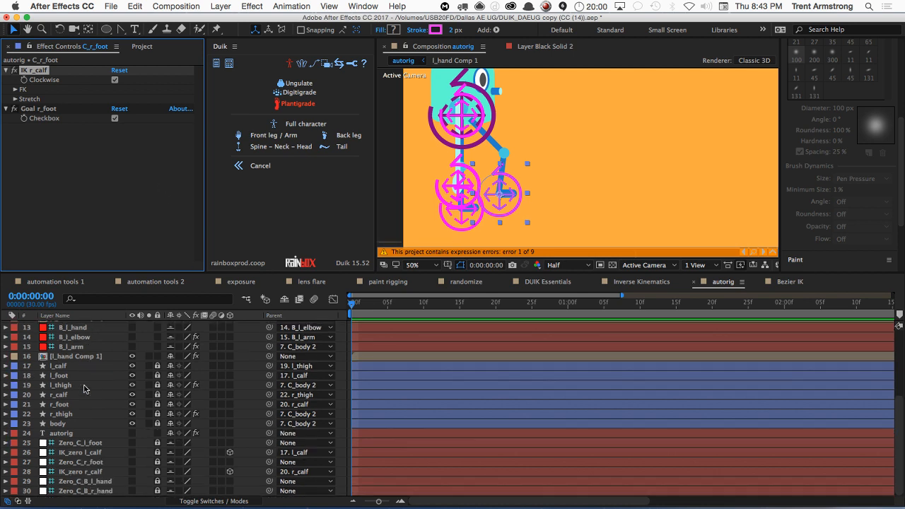
pyautogui.click(71, 347)
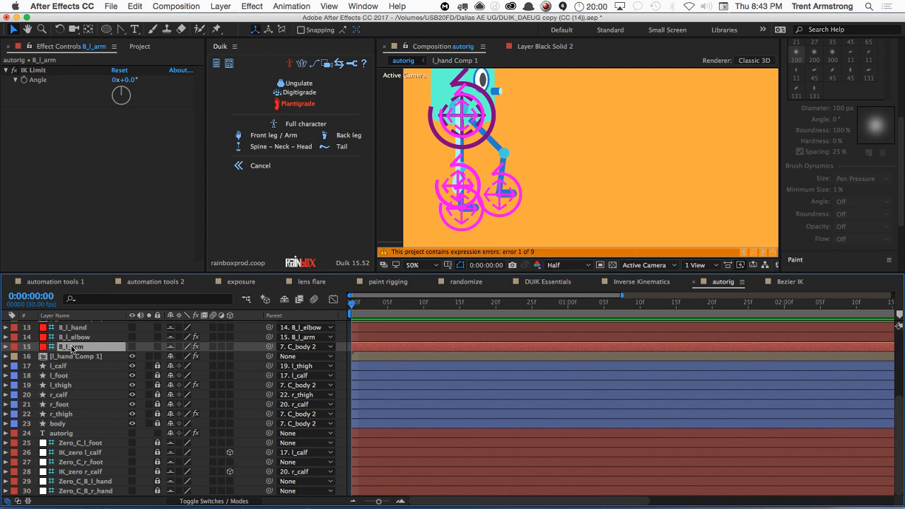
pyautogui.click(96, 451)
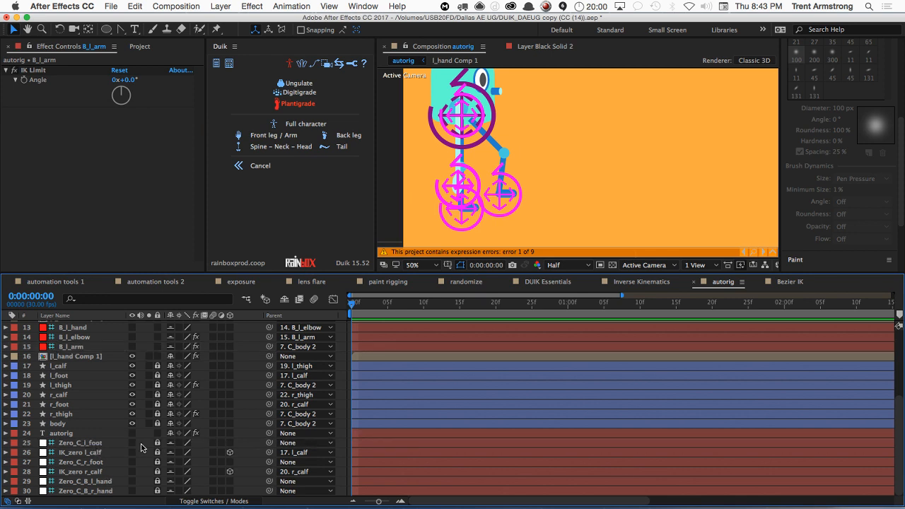
pyautogui.scroll(5, 106, 421)
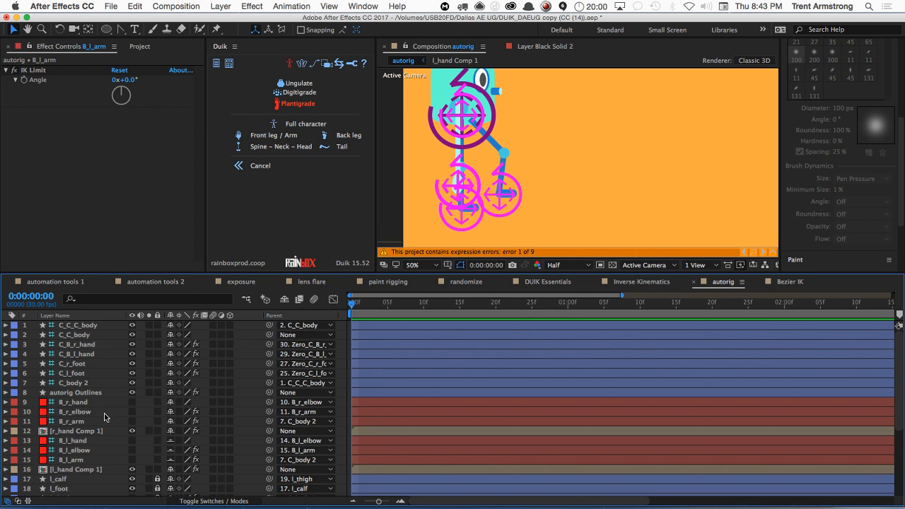
pyautogui.click(78, 327)
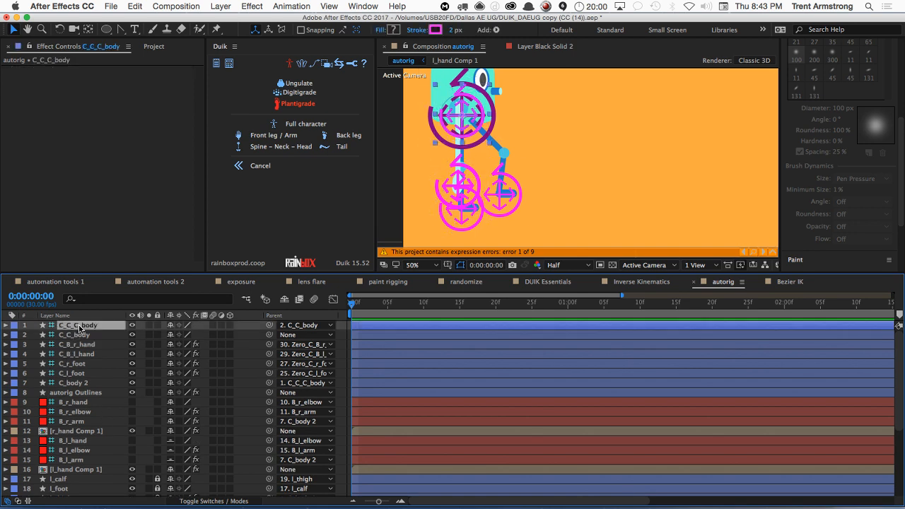
pyautogui.keyDown('shift'); pyautogui.click(79, 386); pyautogui.keyUp('shift')
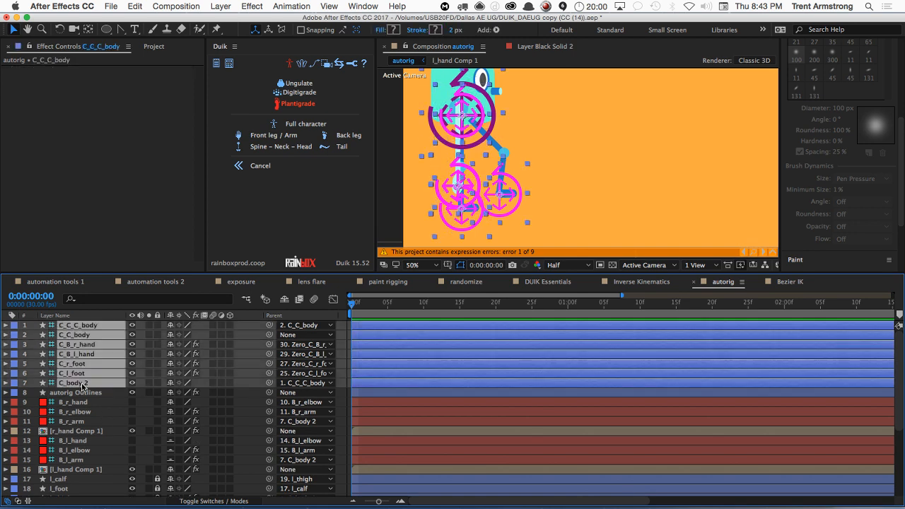
# Step: Try scaling the selected controller layers down to 86% through their Scale property, and undo the change
pyautogui.press('s')
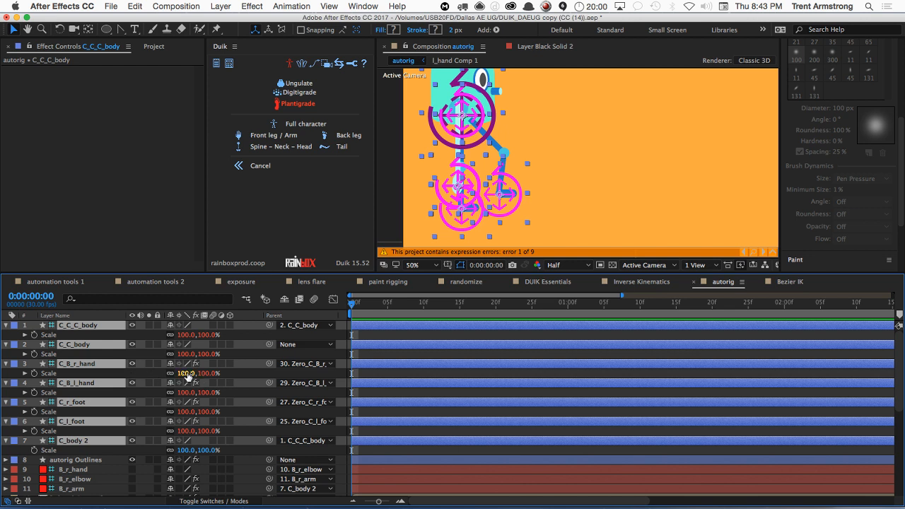
pyautogui.moveTo(187, 375); pyautogui.dragTo(170, 388)
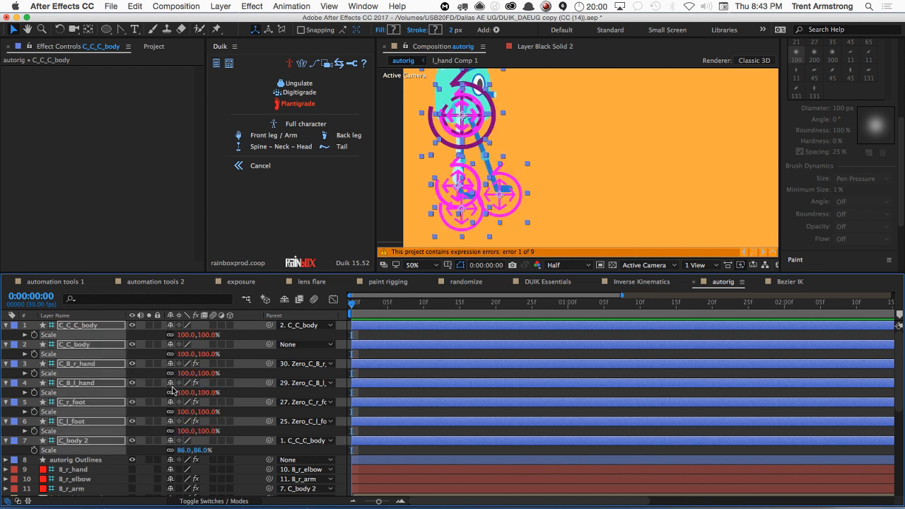
pyautogui.press('super+z')
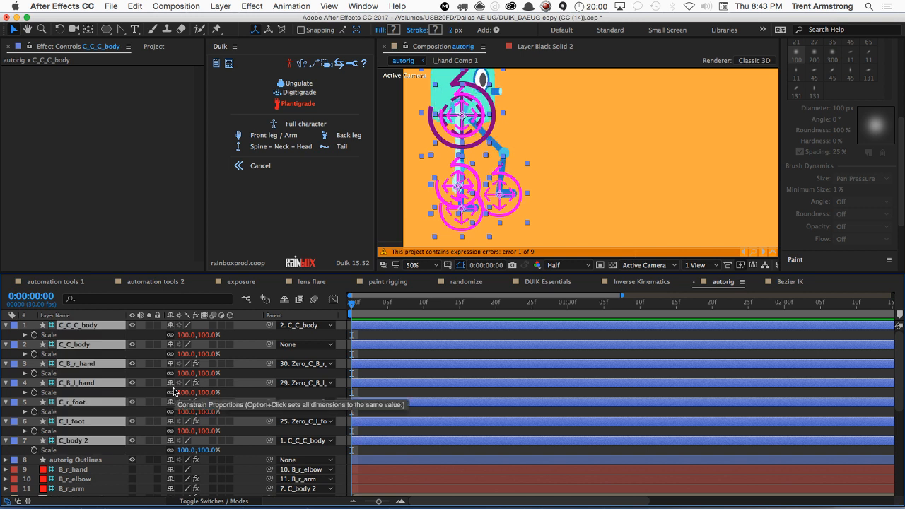
# Step: Update the selected controllers to the Small size with Duik's Controllers tool
pyautogui.click(240, 169)
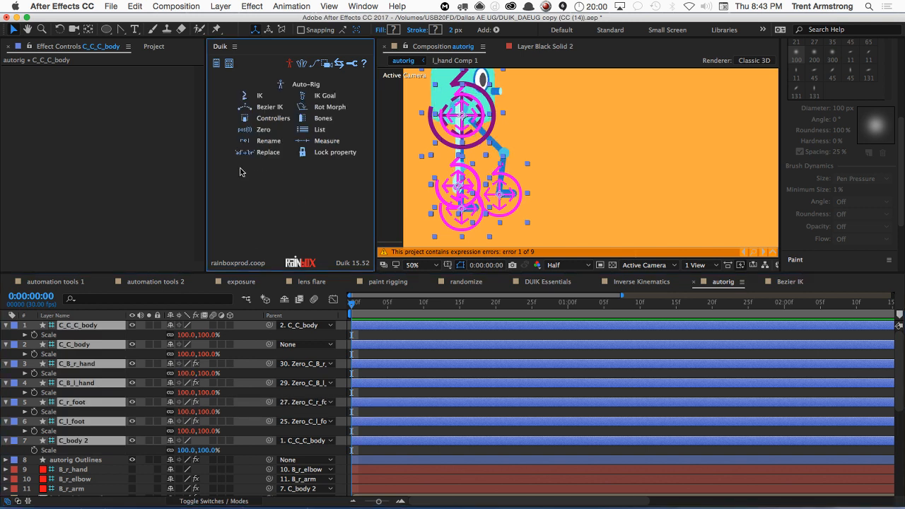
pyautogui.click(245, 118)
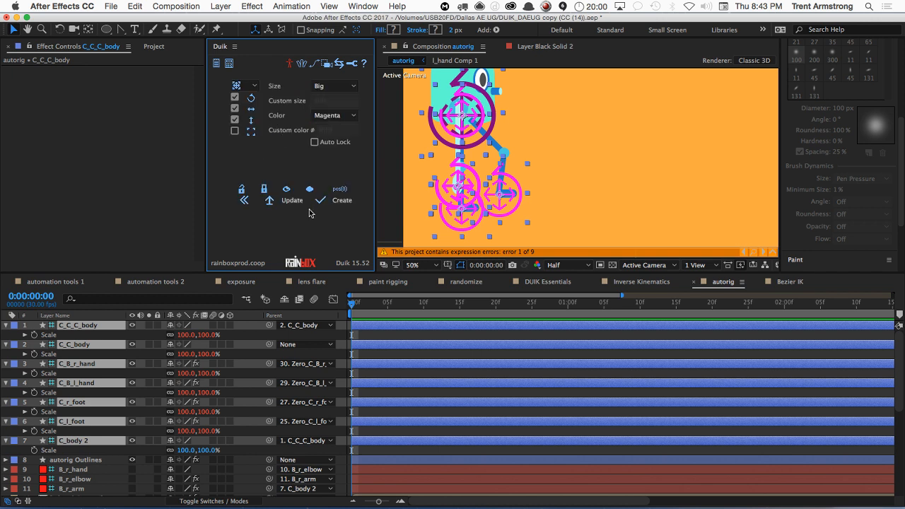
pyautogui.click(340, 87)
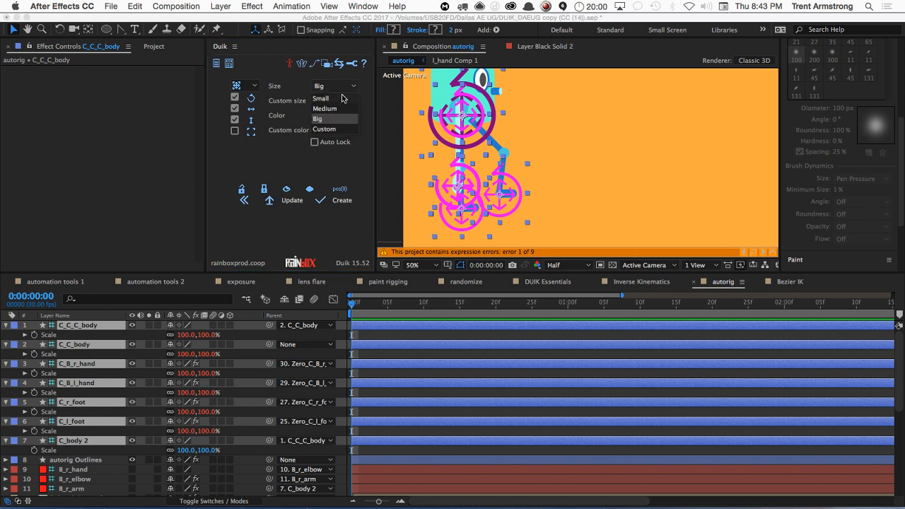
pyautogui.click(344, 92)
pyautogui.click(272, 201)
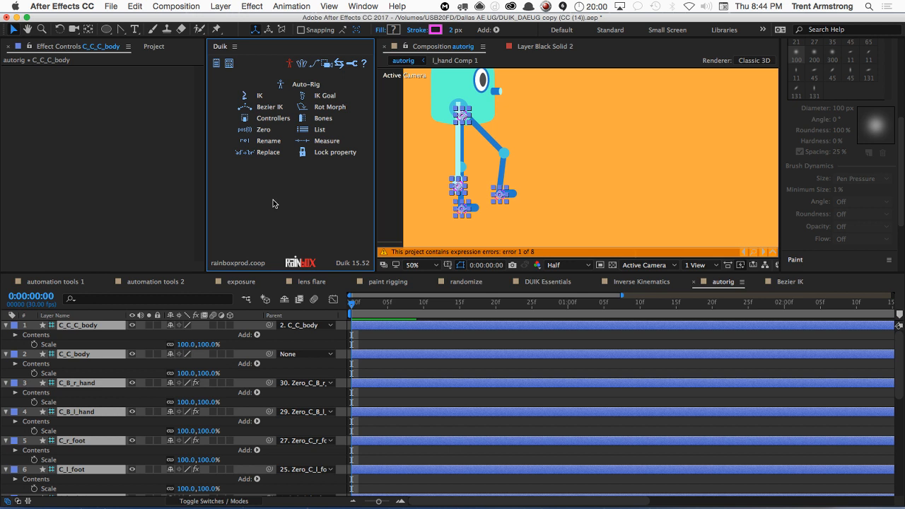
# Step: Collapse the expanded properties of all the controller layers and clear the layer selection
pyautogui.click(520, 205)
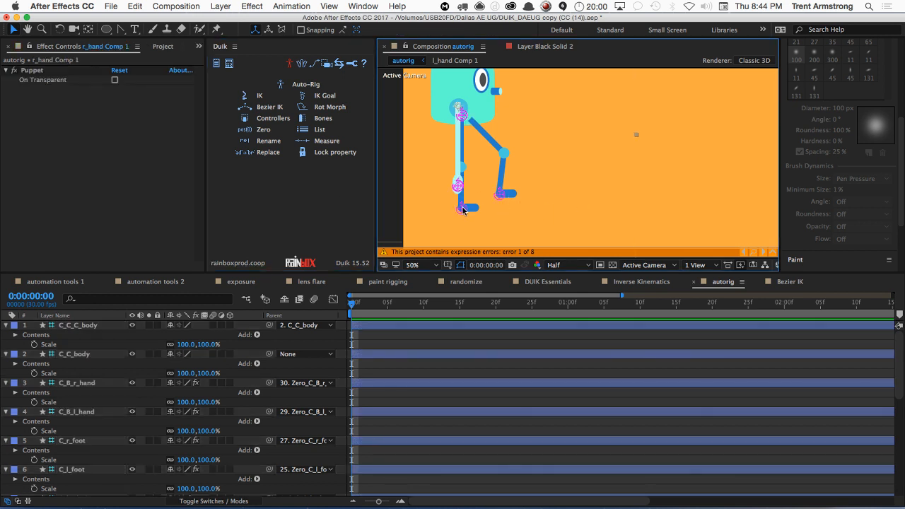
pyautogui.click(79, 334)
pyautogui.press('super+a')
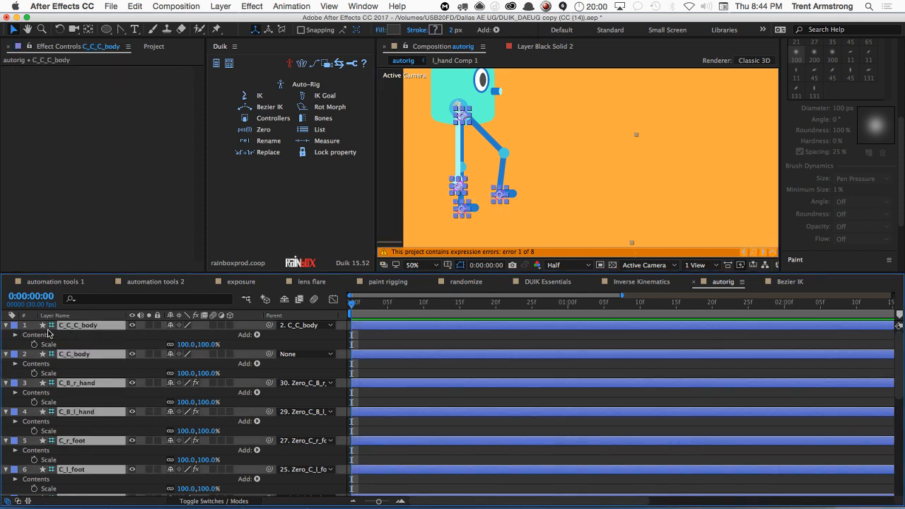
pyautogui.click(5, 325)
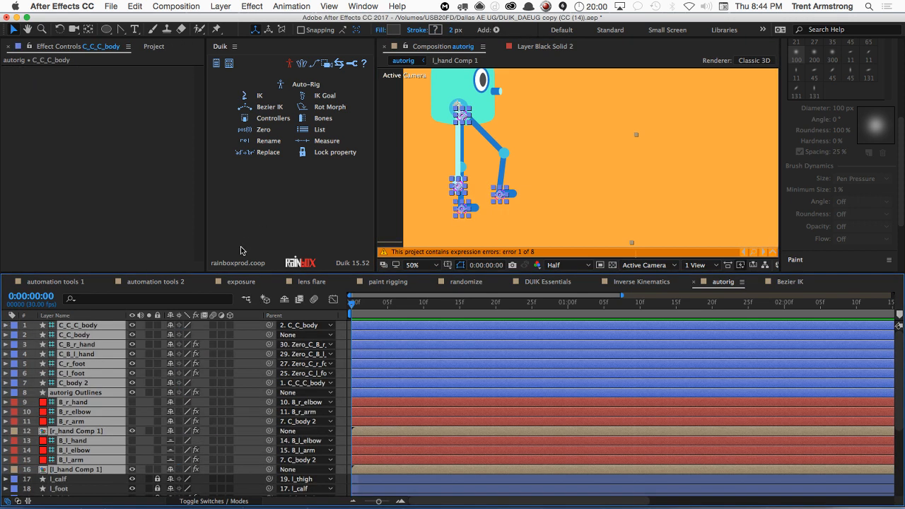
pyautogui.click(539, 208)
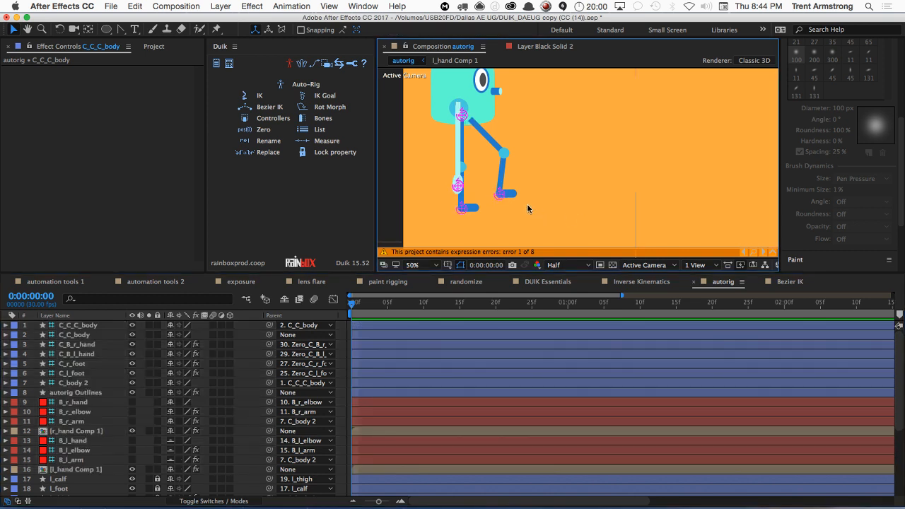
# Step: Test the C_l_foot controller by moving it away from its resting place several times, undoing each move
pyautogui.click(461, 211)
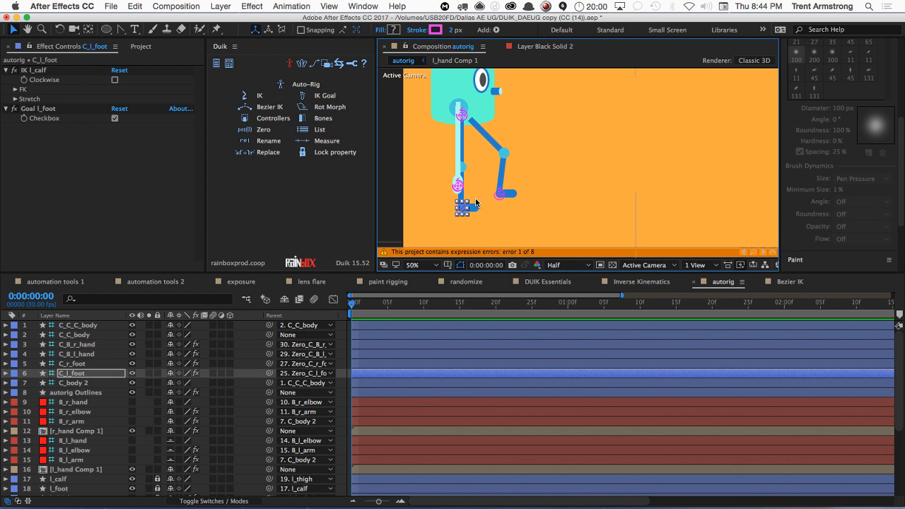
pyautogui.moveTo(464, 210); pyautogui.dragTo(483, 201)
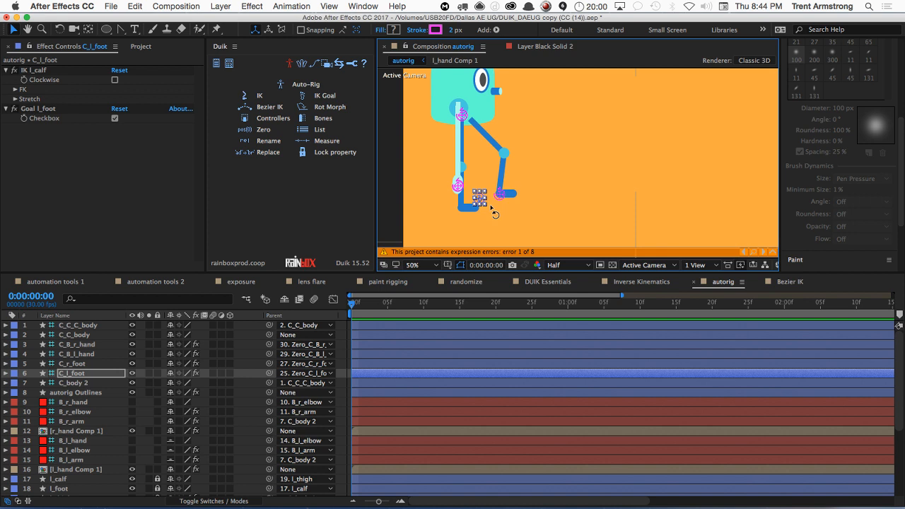
pyautogui.press('super+z')
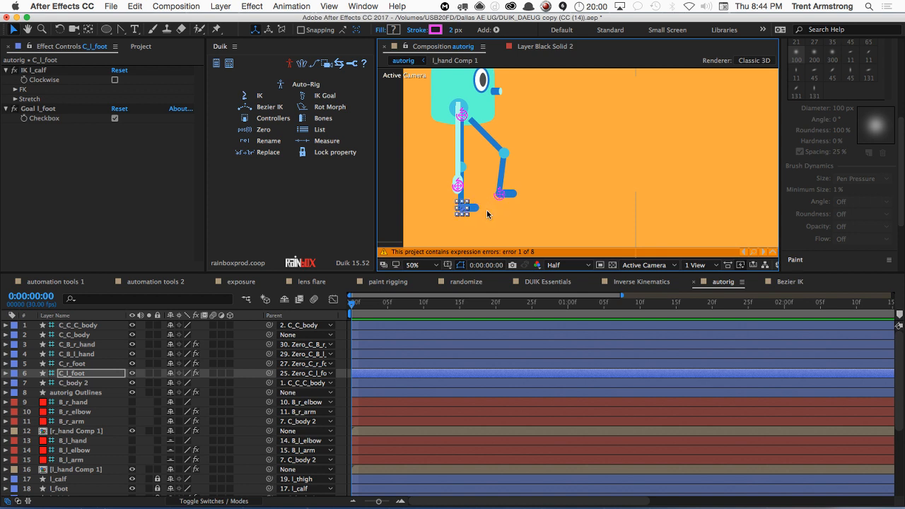
pyautogui.click(486, 214)
pyautogui.moveTo(467, 208); pyautogui.dragTo(483, 208)
pyautogui.press('super+z')
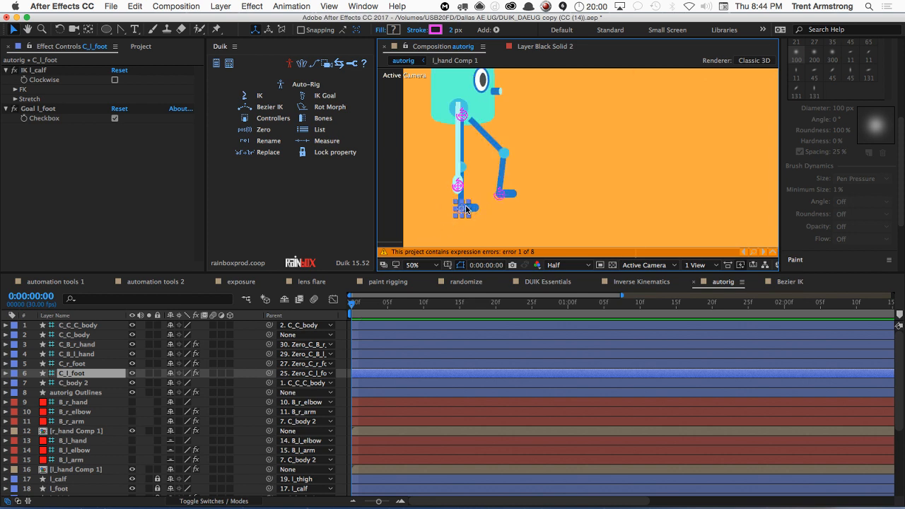
pyautogui.moveTo(465, 206); pyautogui.dragTo(474, 200)
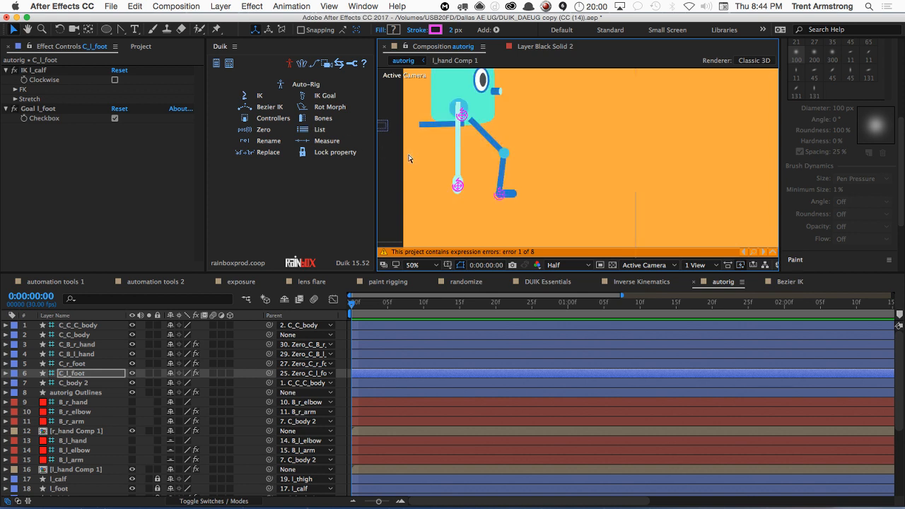
pyautogui.press('super+z')
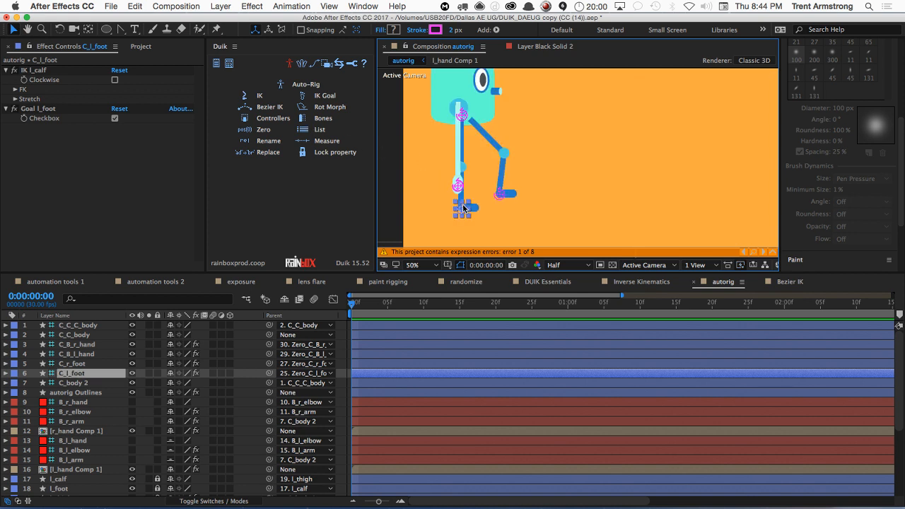
# Step: Turn on Clockwise for C_l_foot's IK l_calf effect and test it by moving the foot forward, undoing the move
pyautogui.click(115, 80)
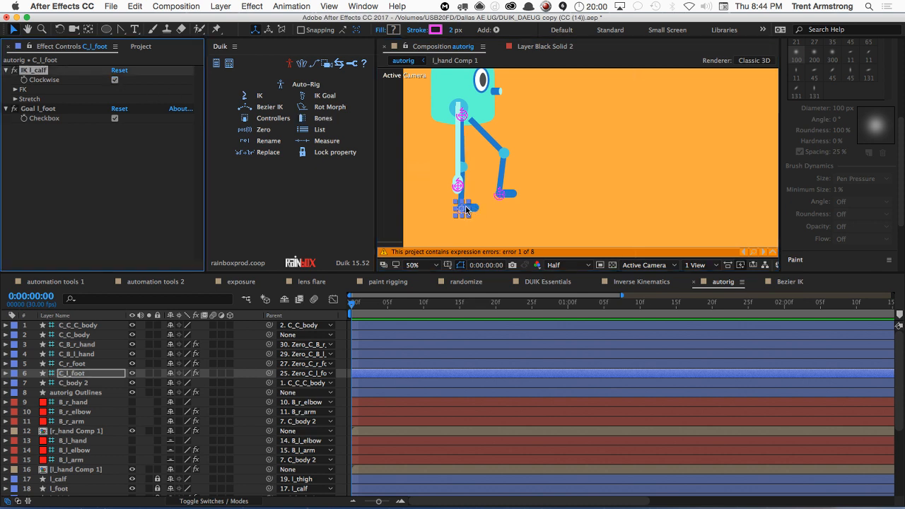
pyautogui.moveTo(465, 209); pyautogui.dragTo(486, 195)
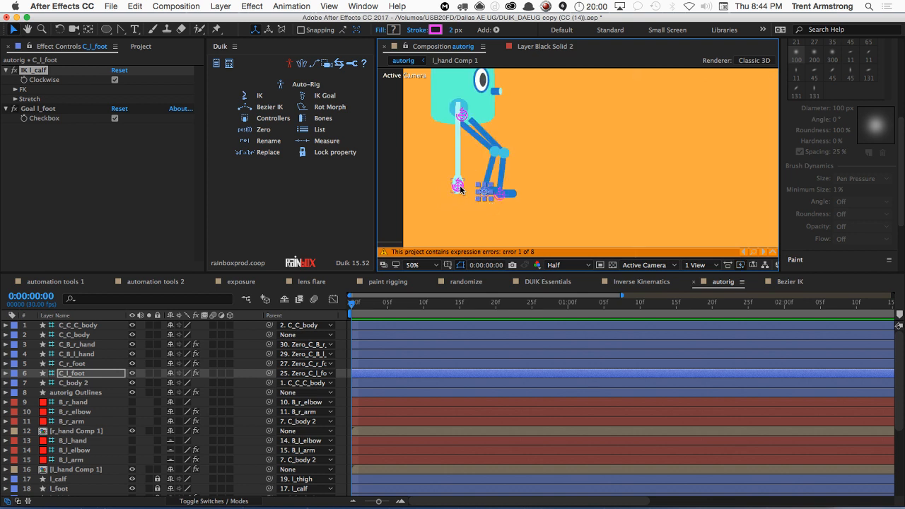
pyautogui.click(460, 188)
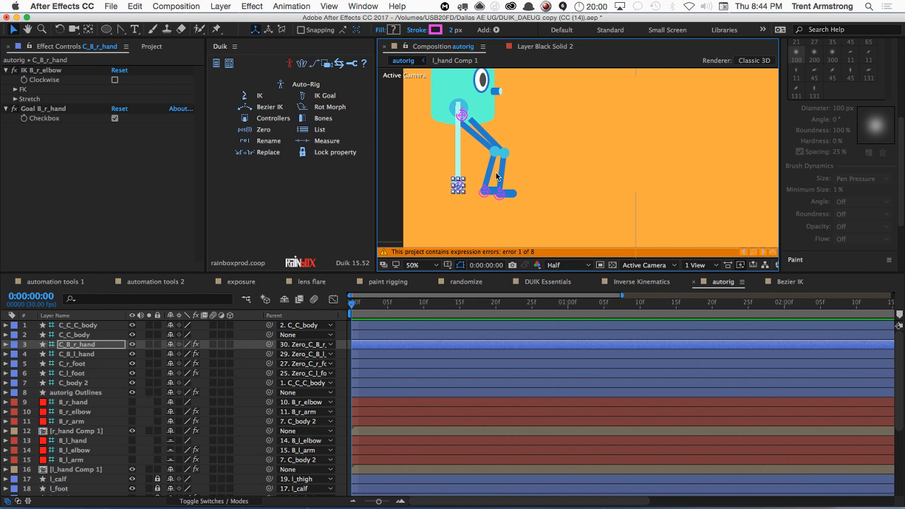
pyautogui.click(465, 195)
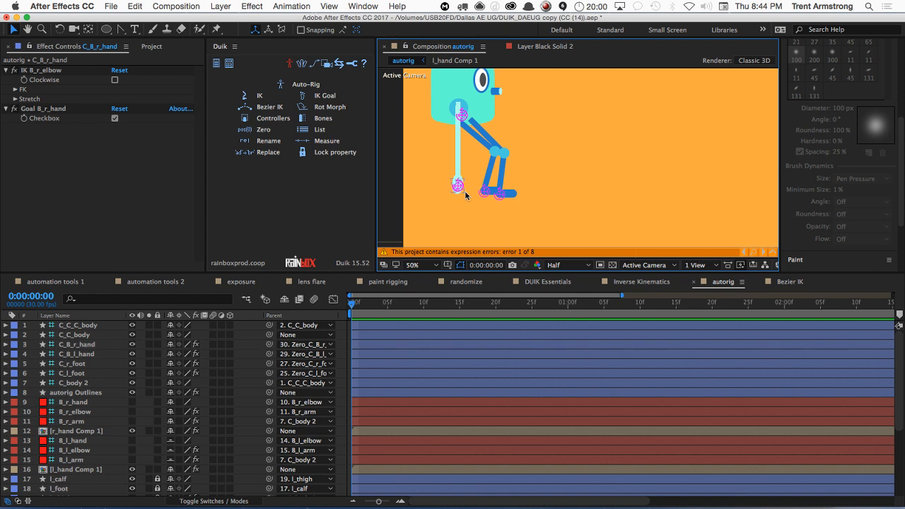
pyautogui.click(461, 187)
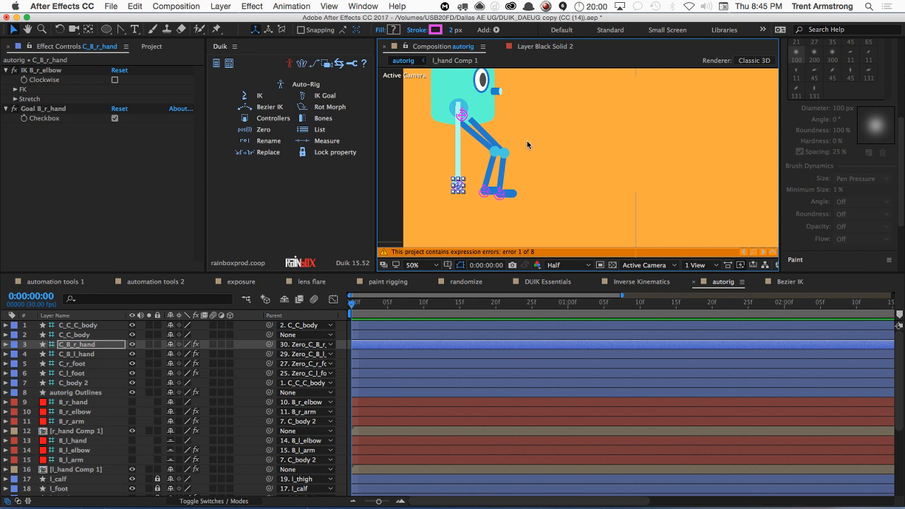
pyautogui.press('super+z')
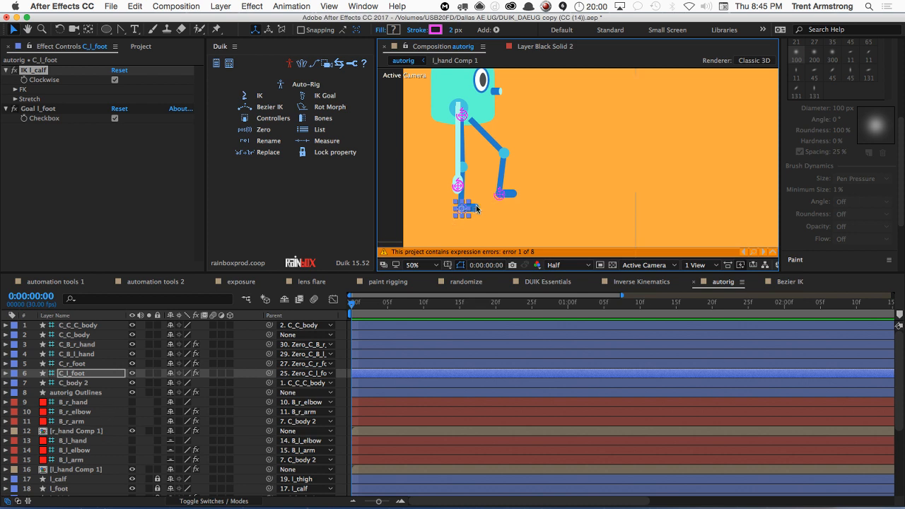
# Step: Pull the C_B_r_hand controller forward to about shoulder height and the C_B_l_hand controller forward just below it
pyautogui.moveTo(458, 185); pyautogui.dragTo(560, 121)
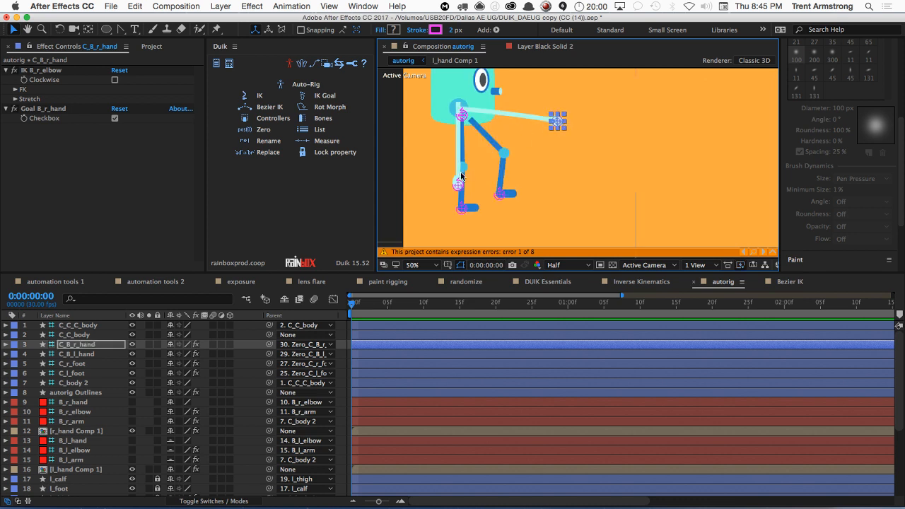
pyautogui.moveTo(457, 185); pyautogui.dragTo(537, 191)
pyautogui.press('space')
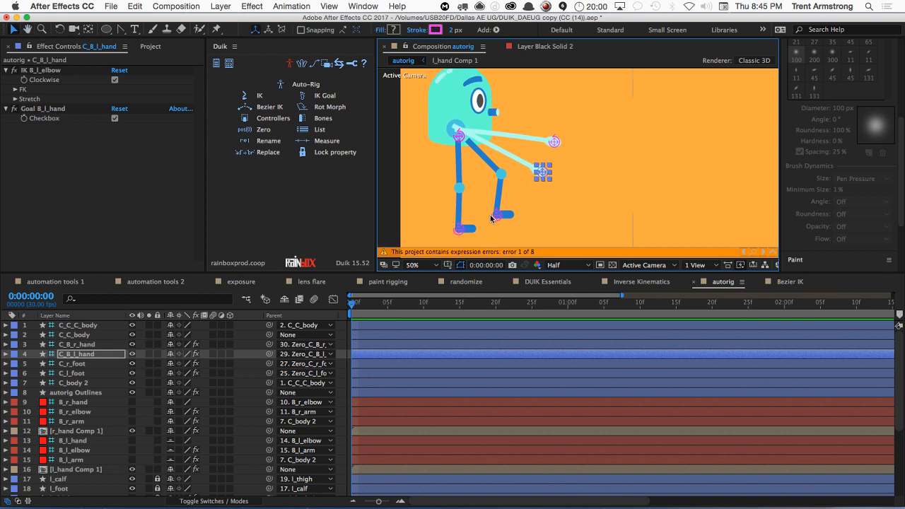
# Step: Select the C_r_foot and C_C_C_body controllers and try to move the body controller at the hip slightly downward
pyautogui.click(495, 215)
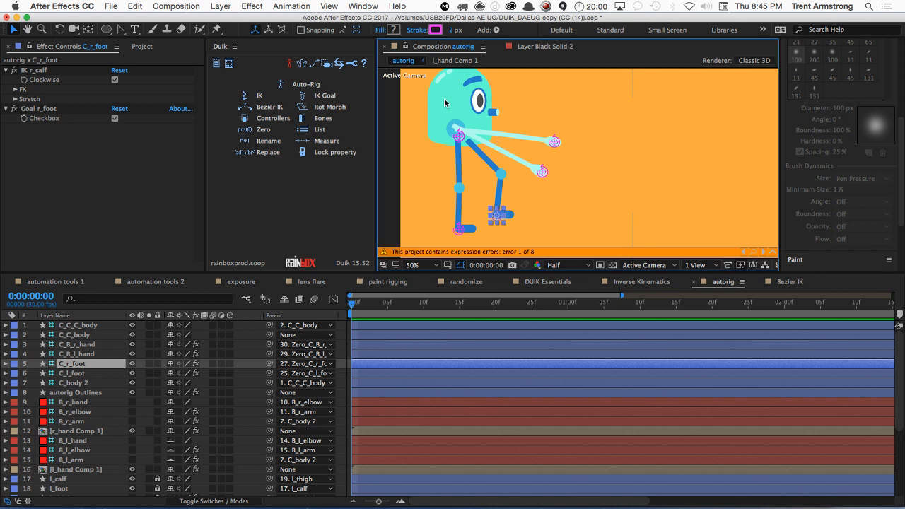
pyautogui.click(459, 135)
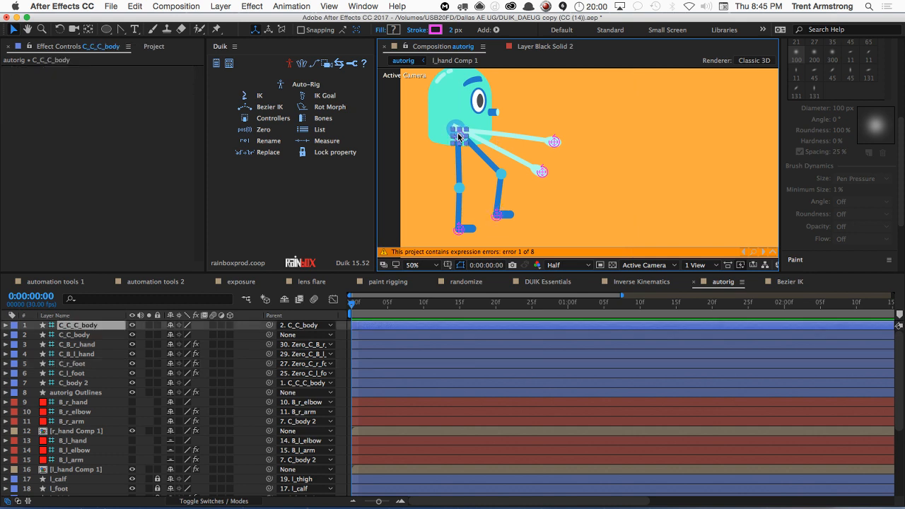
pyautogui.click(472, 130)
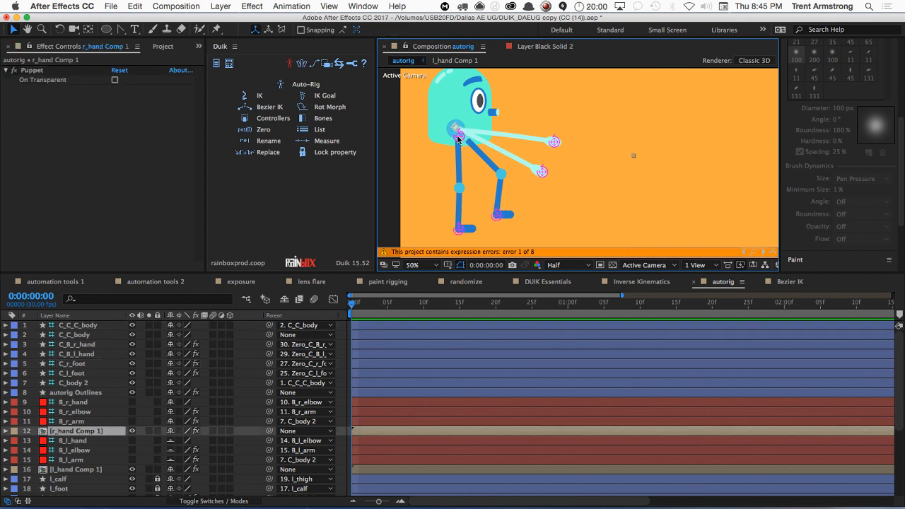
pyautogui.moveTo(457, 137); pyautogui.dragTo(458, 147)
# Step: Regroup Effect Controls with the Duik panel and look through the compositions listed in the project
pyautogui.moveTo(13, 43); pyautogui.dragTo(266, 49)
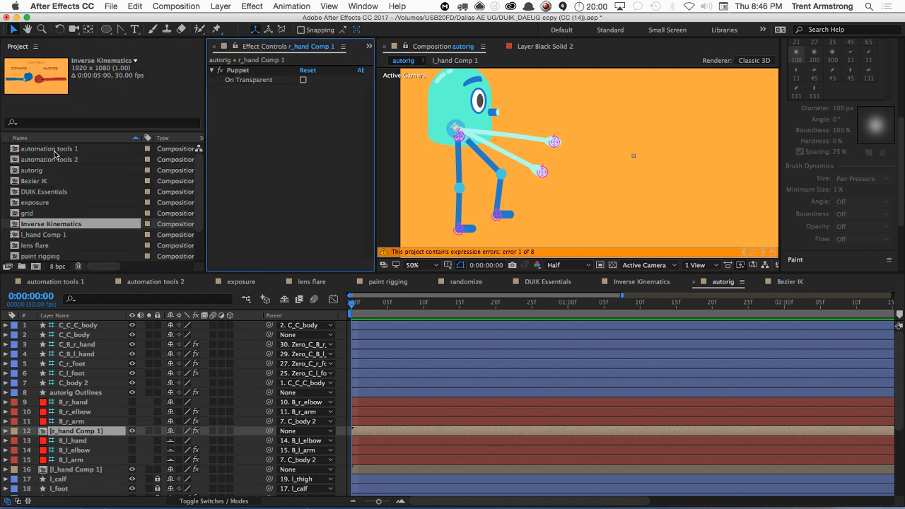
pyautogui.scroll(-2, 190, 221)
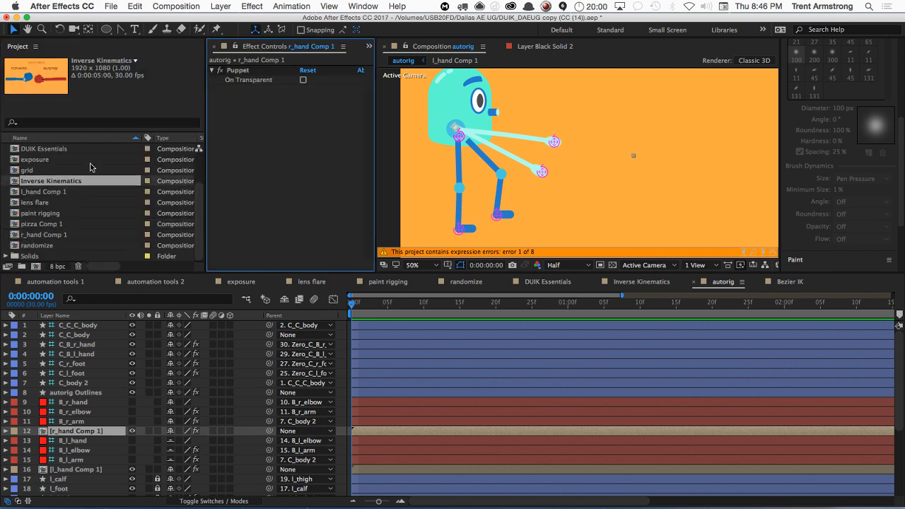
# Step: Open the recent project 2018 Jan Meeting.aep, saving the changes to the current project
pyautogui.click(109, 7)
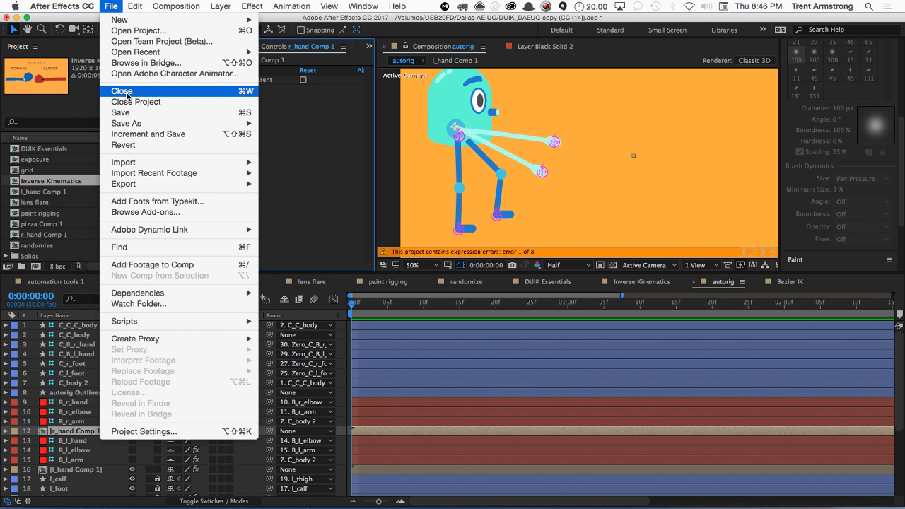
pyautogui.moveTo(155, 52)
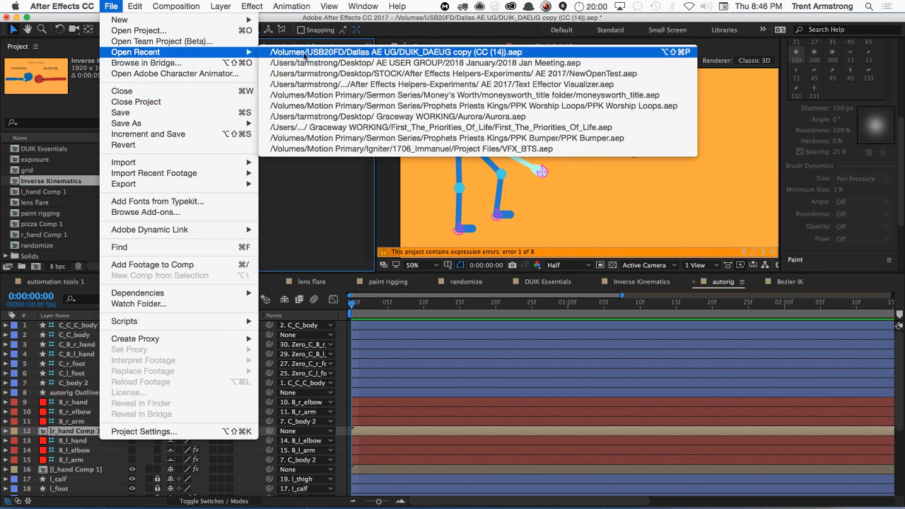
pyautogui.click(498, 63)
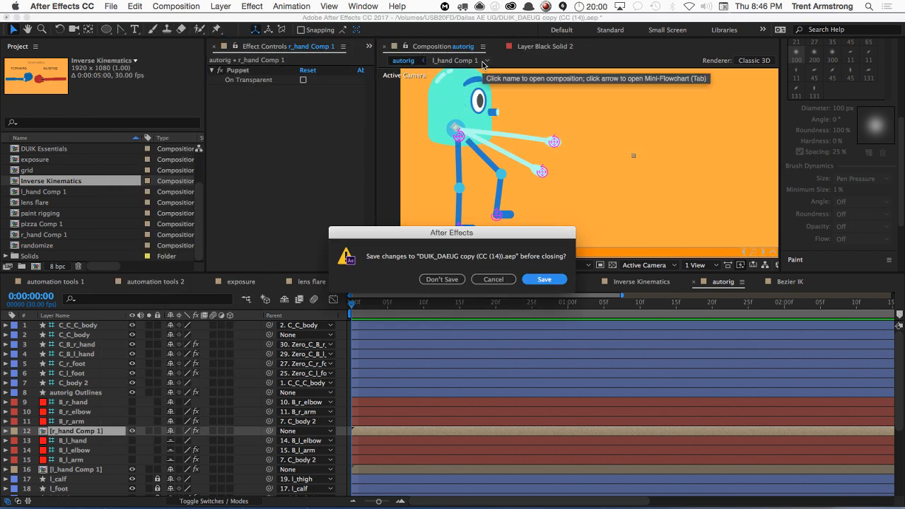
pyautogui.press('Return')
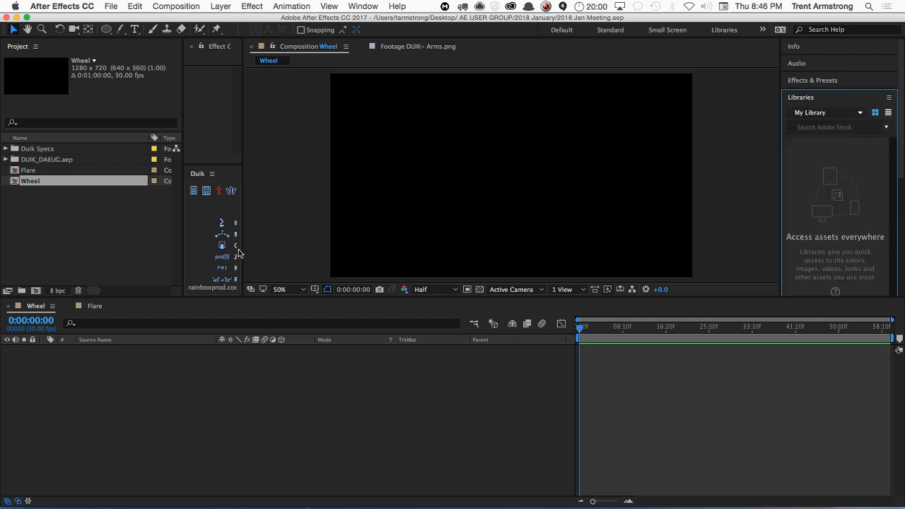
# Step: Create a new composition named Anmation with the default settings
pyautogui.click(52, 201)
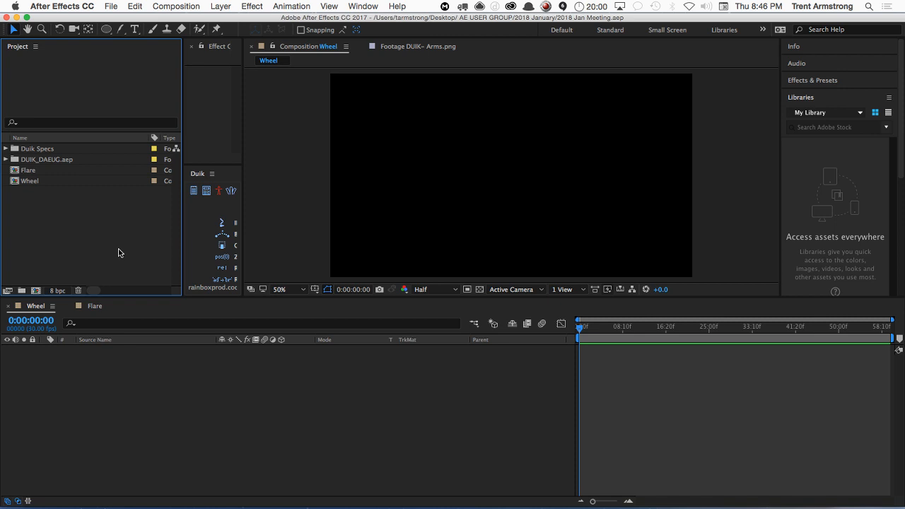
pyautogui.press('super+n')
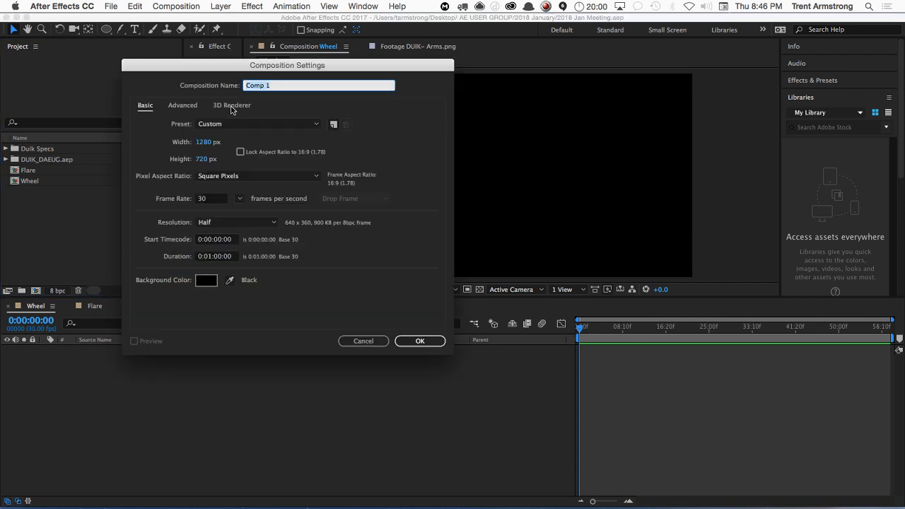
pyautogui.write('Anmation')
pyautogui.press('Return')
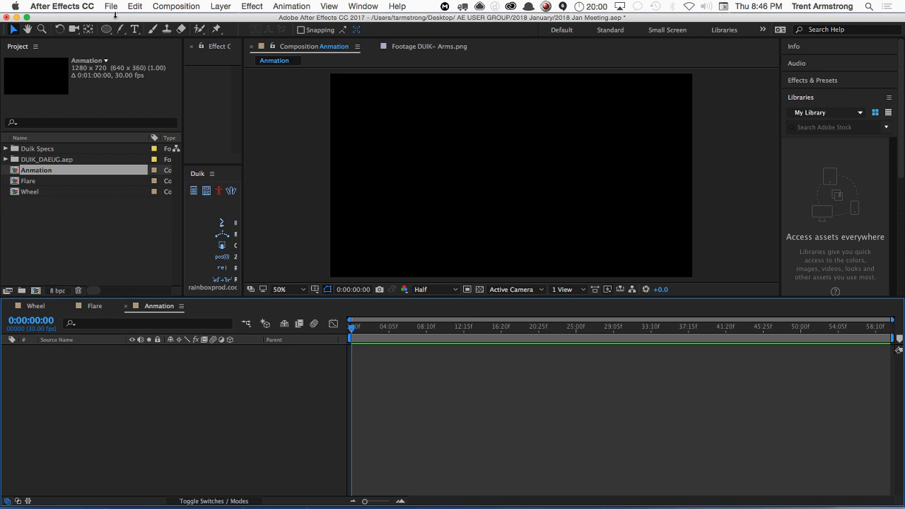
# Step: Add a black solid layer to the Anmation composition and leave it deselected
pyautogui.click(219, 6)
pyautogui.moveTo(311, 21)
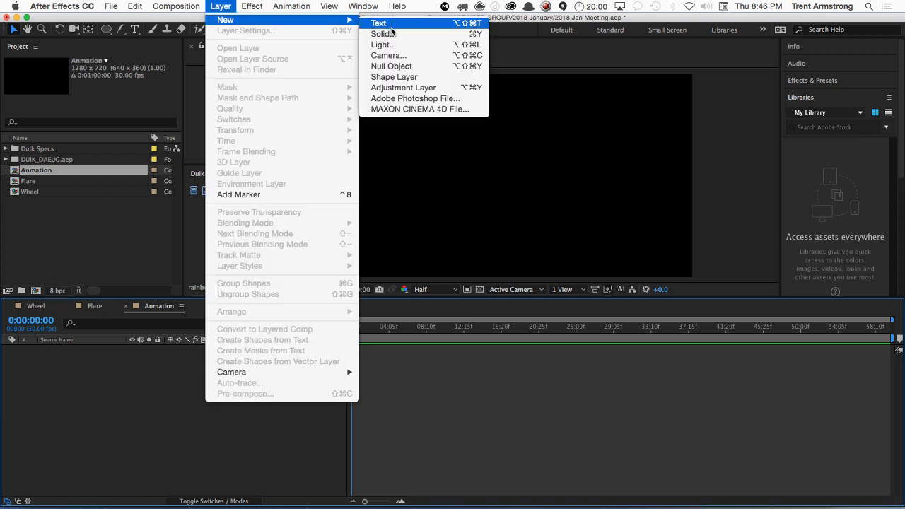
pyautogui.click(389, 34)
pyautogui.click(388, 381)
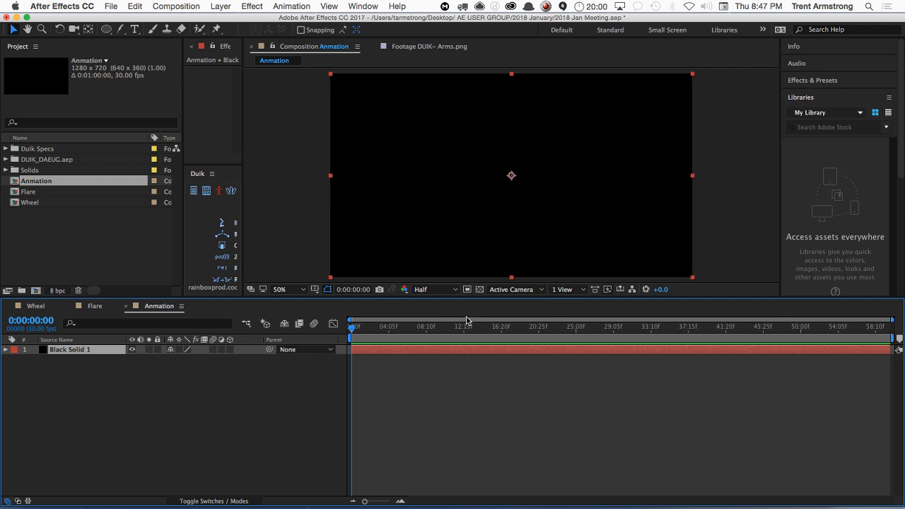
pyautogui.click(135, 393)
pyautogui.click(82, 352)
pyautogui.click(78, 367)
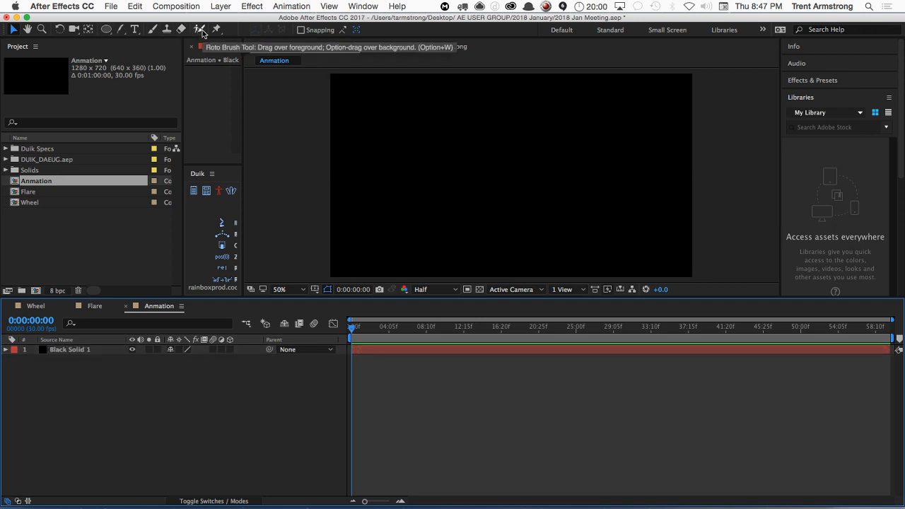
# Step: Activate the Brush tool, open the black solid in its own layer view and make the viewing area taller
pyautogui.click(153, 29)
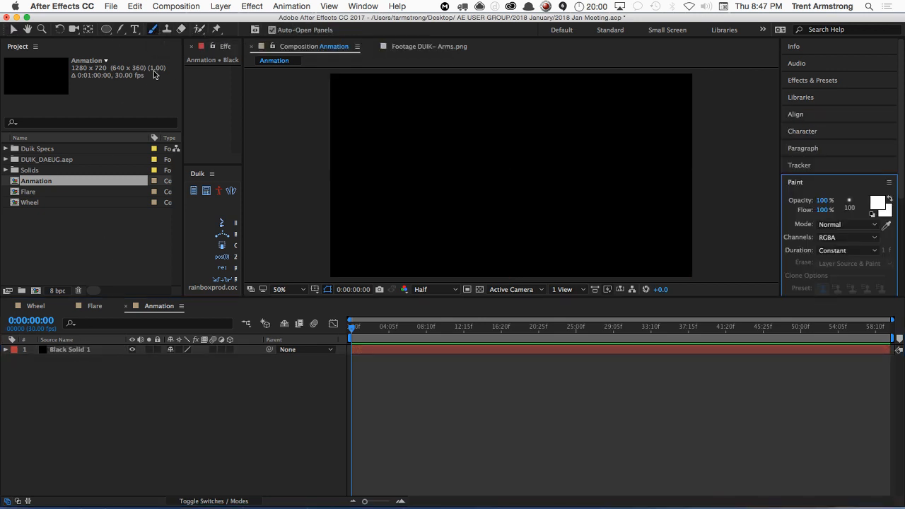
pyautogui.click(82, 350)
pyautogui.doubleClick(78, 352)
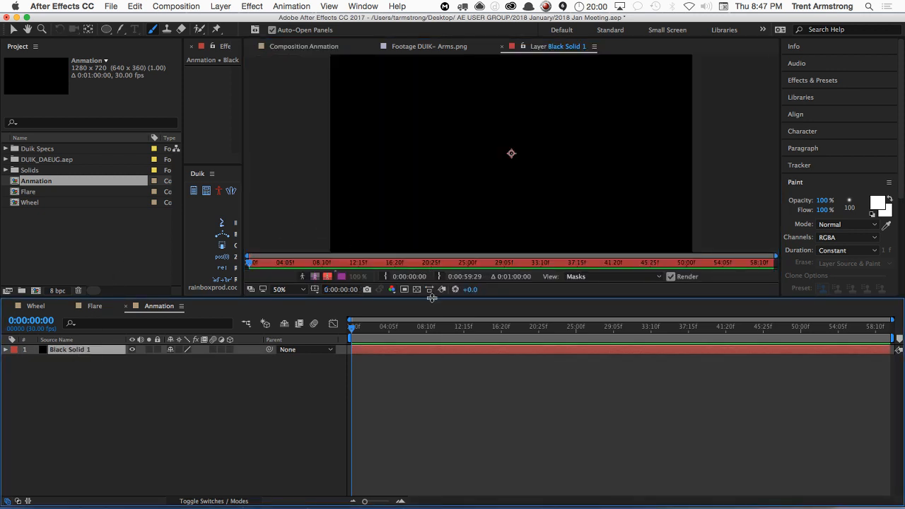
pyautogui.moveTo(429, 298); pyautogui.dragTo(426, 352)
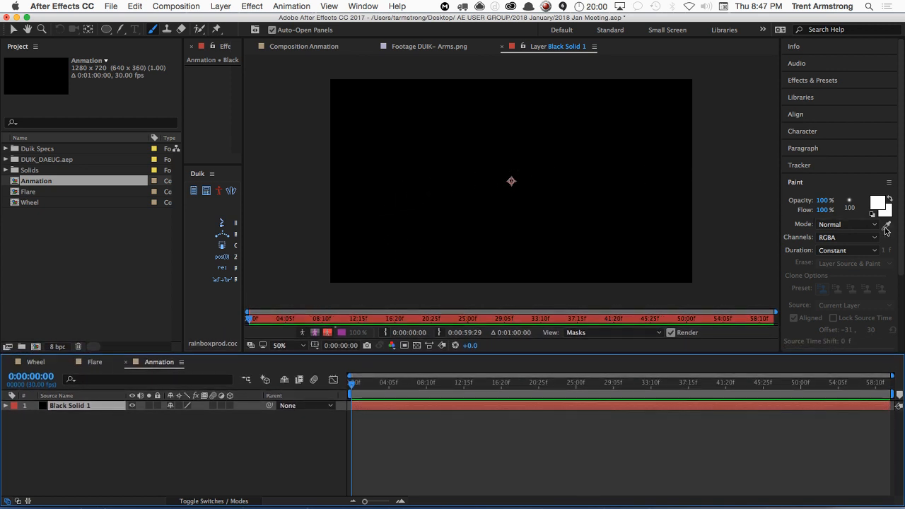
# Step: Choose the hard round 5-pixel brush tip for painting
pyautogui.scroll(-4, 898, 319)
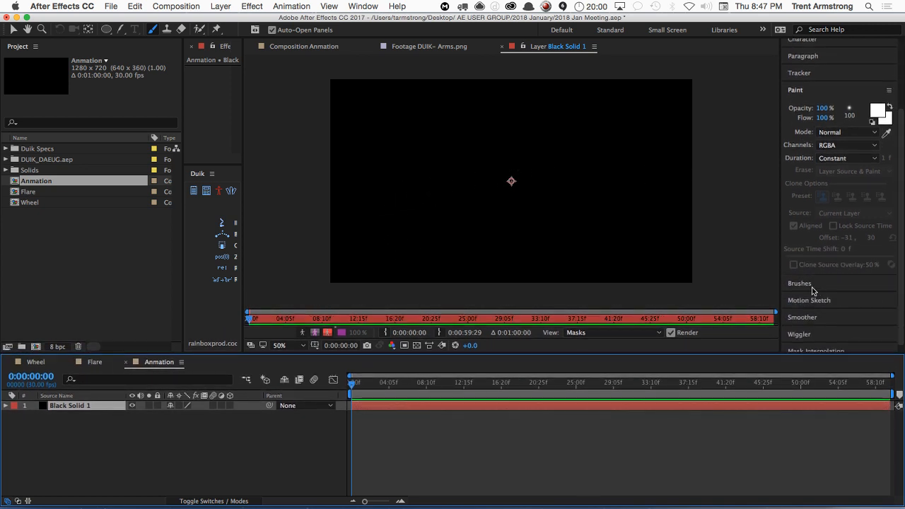
pyautogui.click(803, 282)
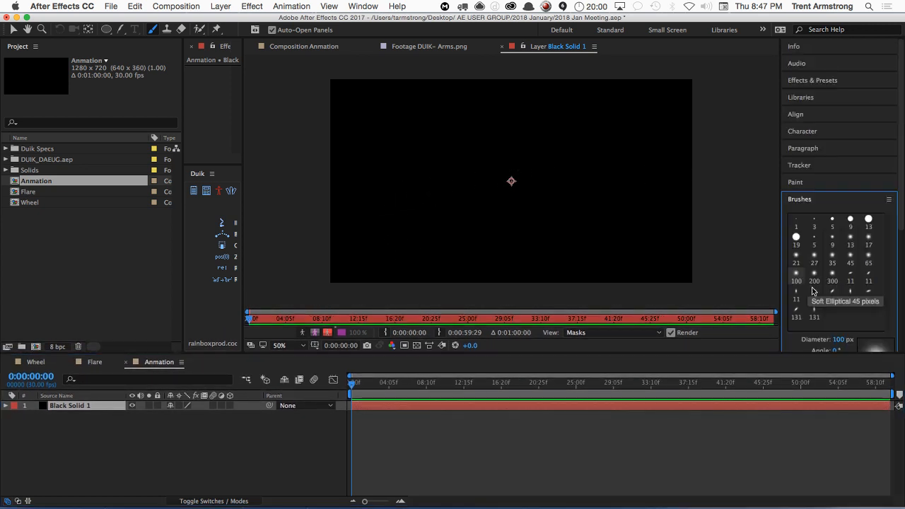
pyautogui.click(832, 221)
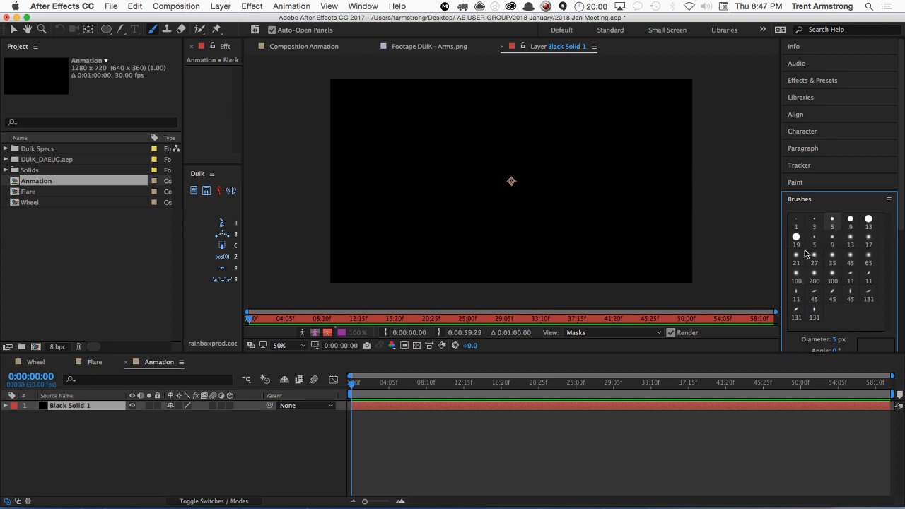
# Step: Examine the brush's tip settings and brush dynamics, enlarging the brush preset area
pyautogui.moveTo(902, 240); pyautogui.dragTo(901, 316)
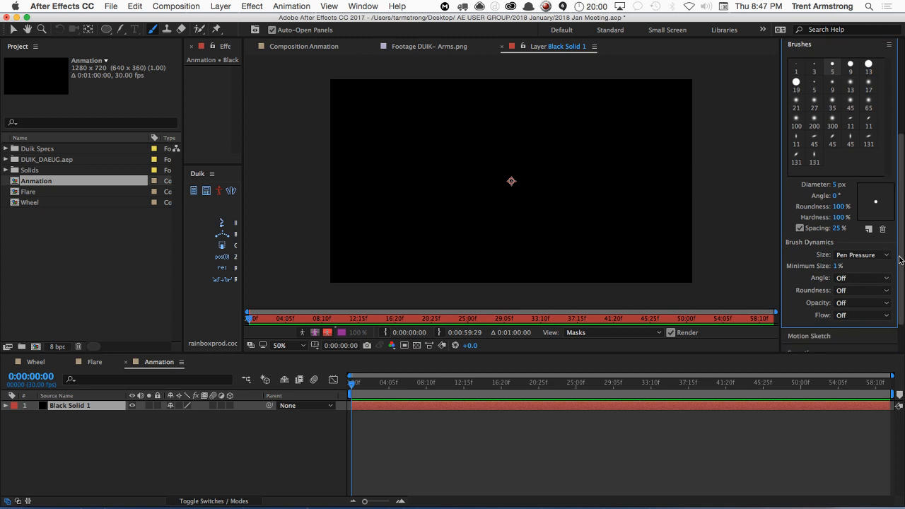
pyautogui.moveTo(898, 254)
pyautogui.mouseDown()
pyautogui.moveTo(898, 286)
pyautogui.moveTo(857, 341)
pyautogui.mouseUp()
pyautogui.moveTo(901, 263); pyautogui.dragTo(902, 197)
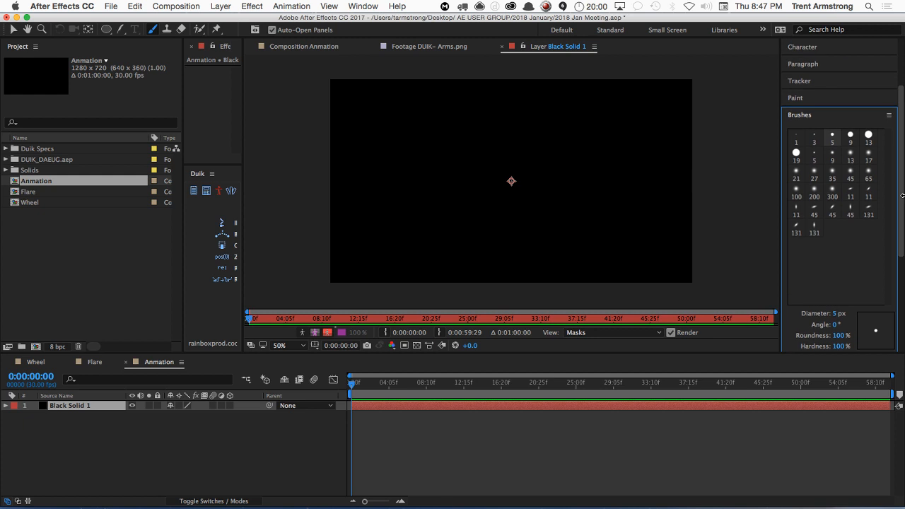
pyautogui.scroll(-5, 861, 262)
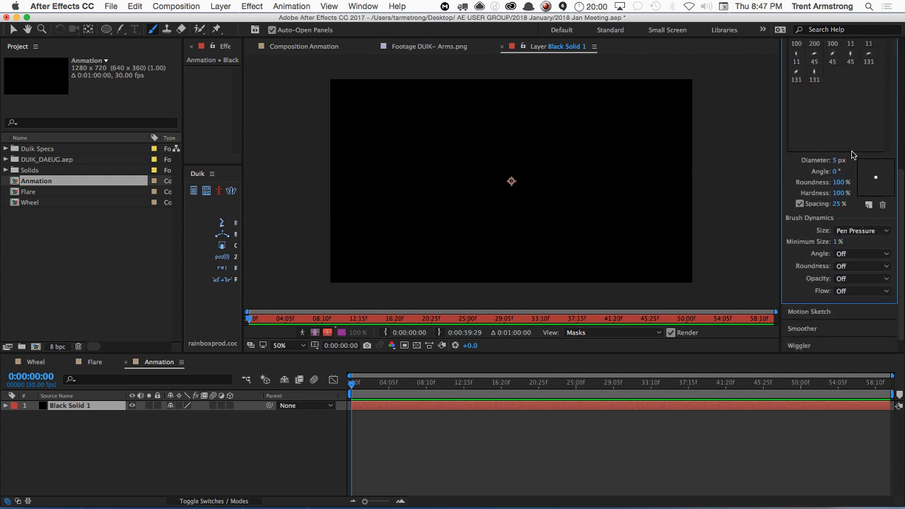
pyautogui.scroll(-1, 855, 275)
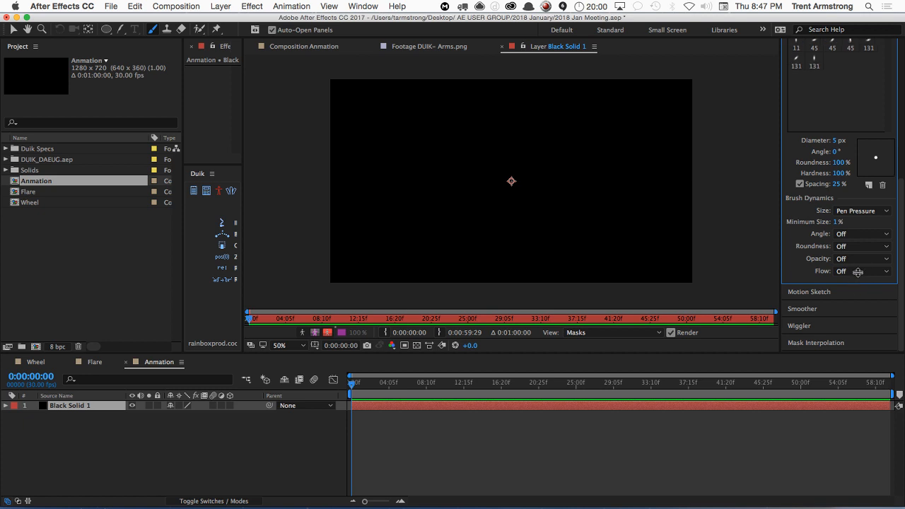
pyautogui.scroll(2, 856, 272)
pyautogui.scroll(4, 892, 207)
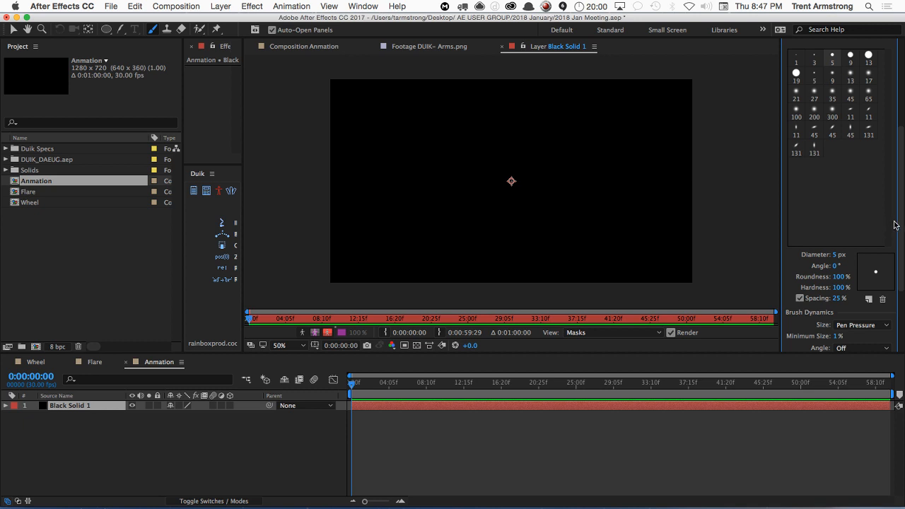
pyautogui.scroll(2, 903, 193)
pyautogui.scroll(3, 903, 194)
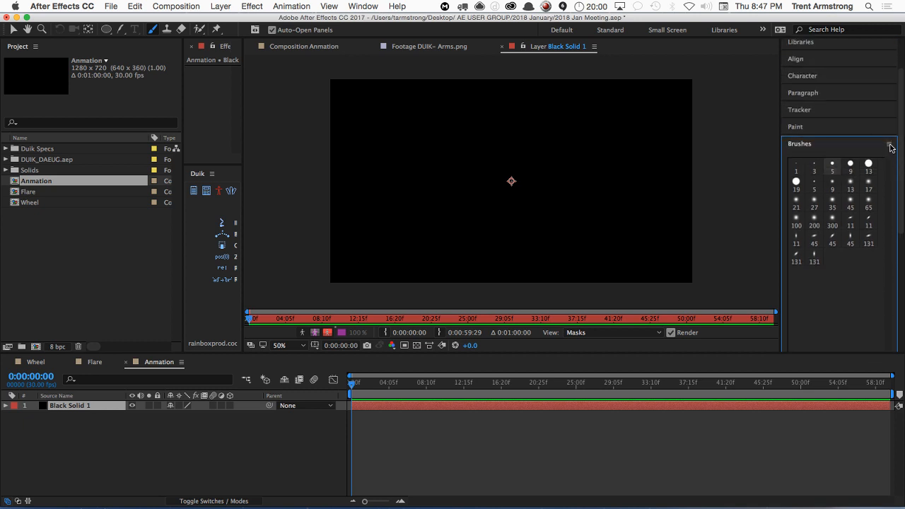
# Step: Set the paint foreground colour to a bright blue with hue 206° and dab the brush once on the black solid
pyautogui.click(810, 144)
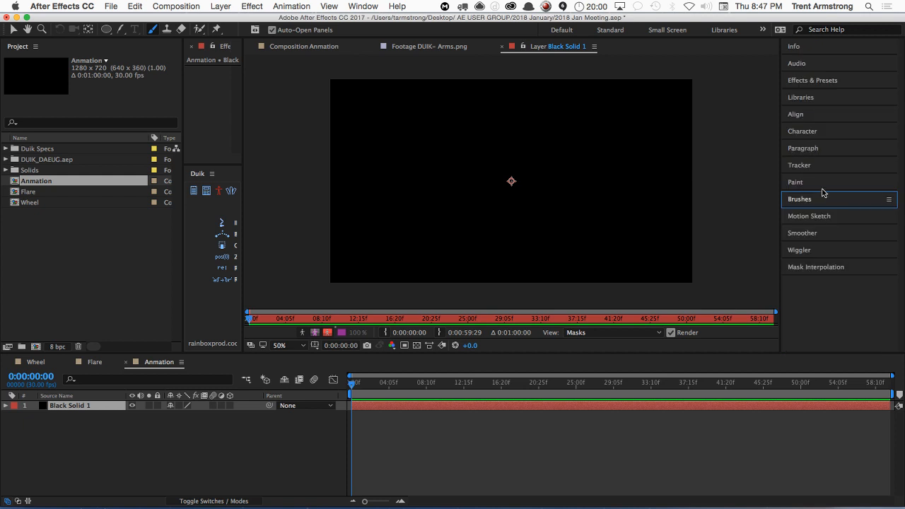
pyautogui.click(799, 184)
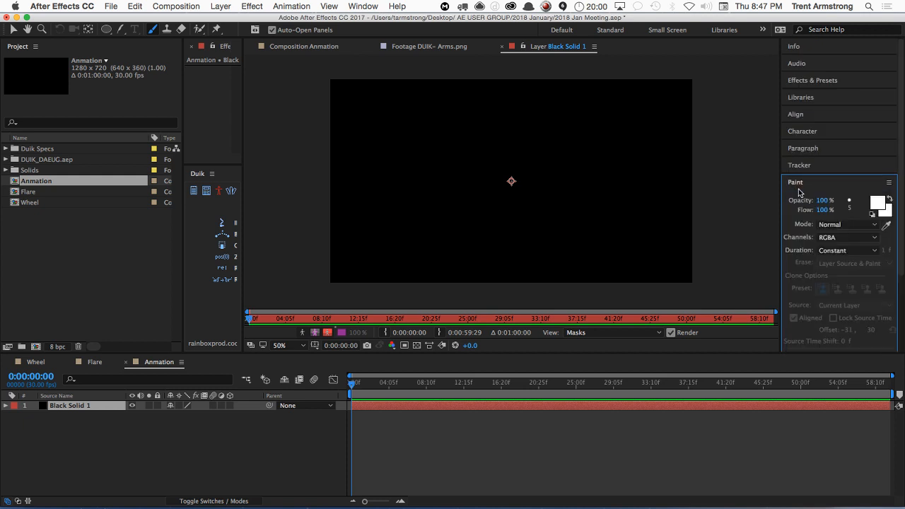
pyautogui.click(878, 203)
pyautogui.click(166, 146)
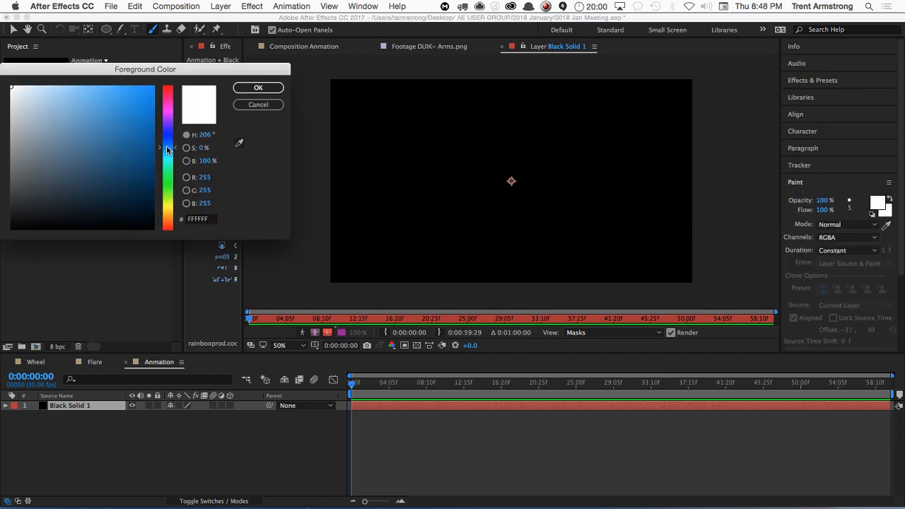
pyautogui.click(128, 89)
pyautogui.click(258, 88)
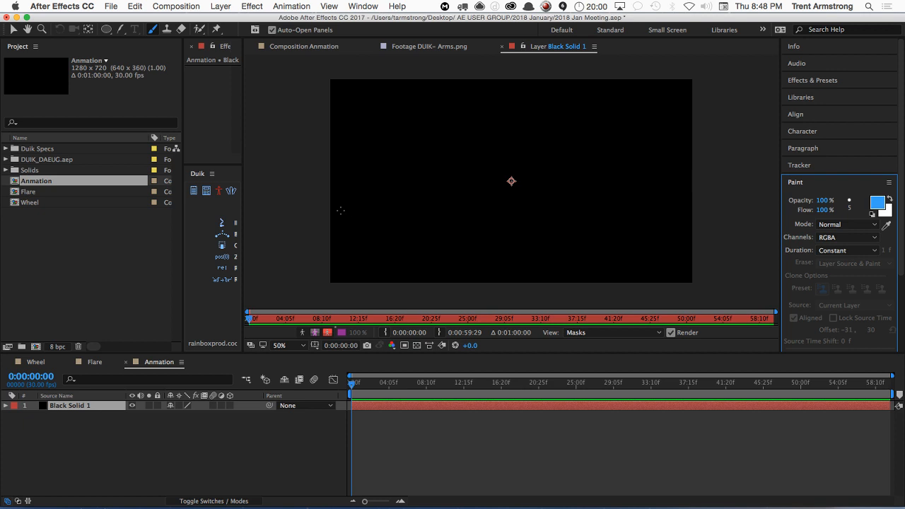
pyautogui.click(437, 149)
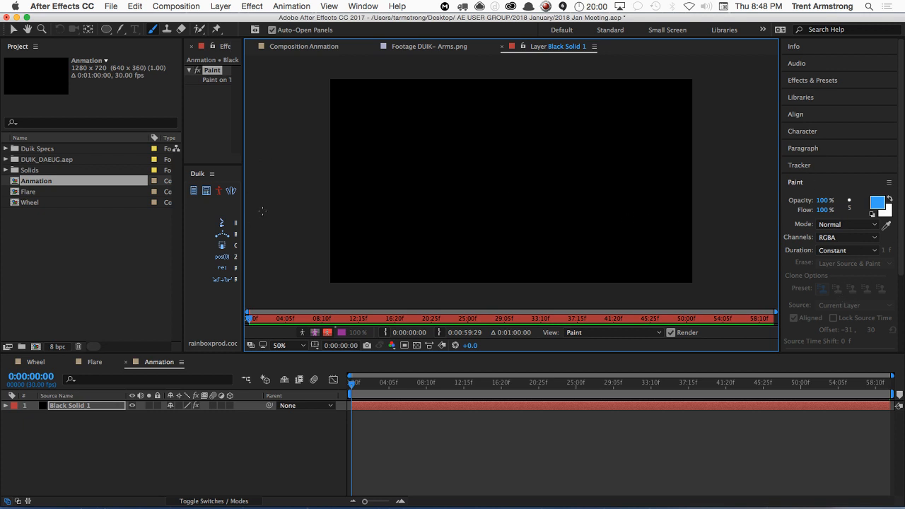
# Step: Switch to OBS Studio and select the SPLASH SCREEN scene
pyautogui.press('super+Tab')
pyautogui.click(231, 238)
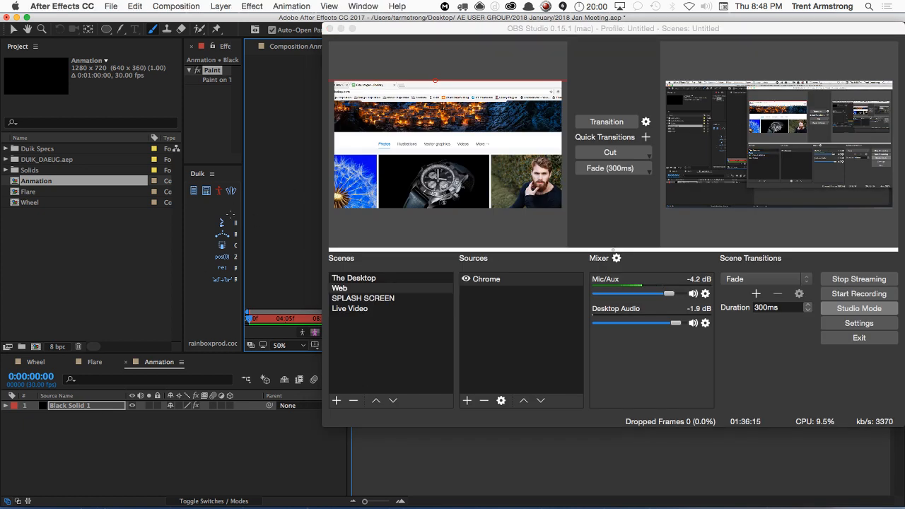
pyautogui.press('super+Tab')
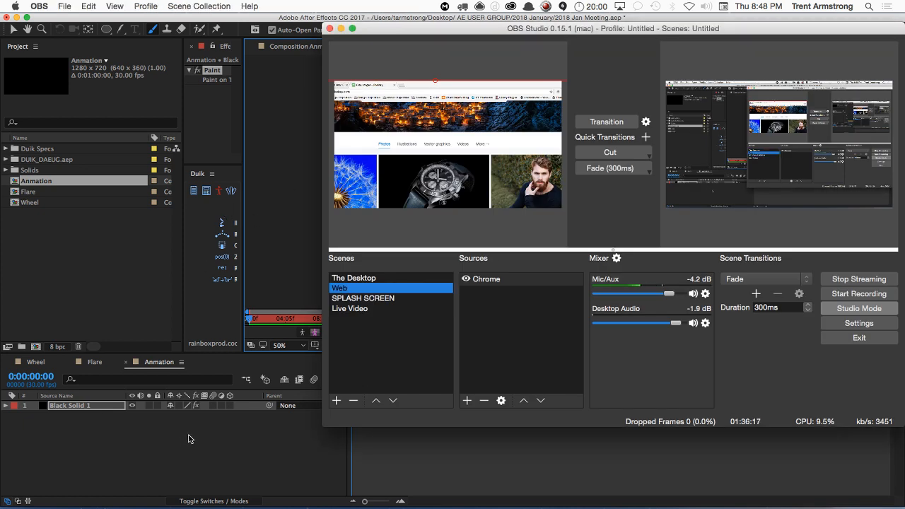
pyautogui.click(374, 298)
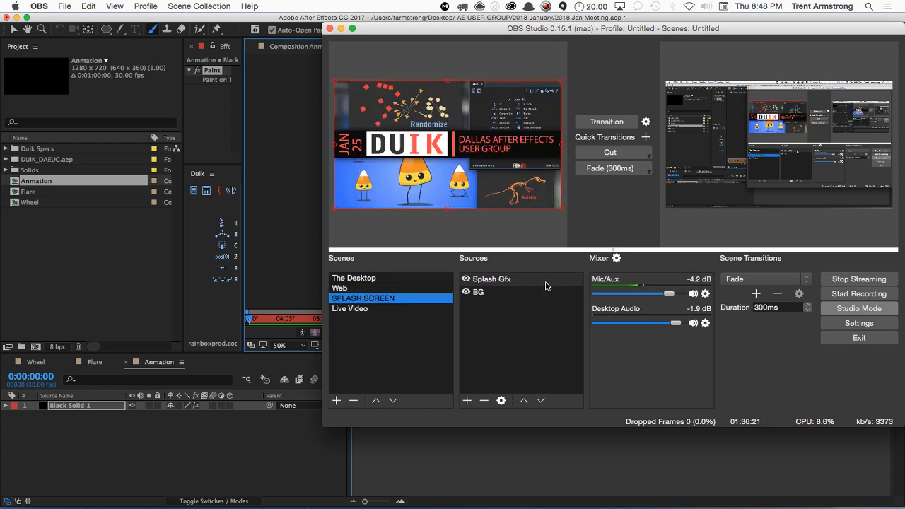
# Step: Transition the live output to the SPLASH SCREEN scene
pyautogui.click(607, 122)
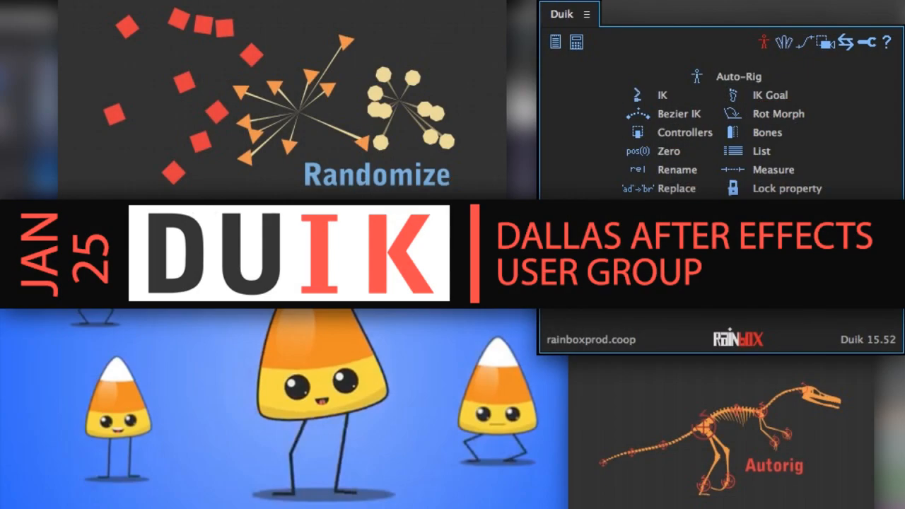
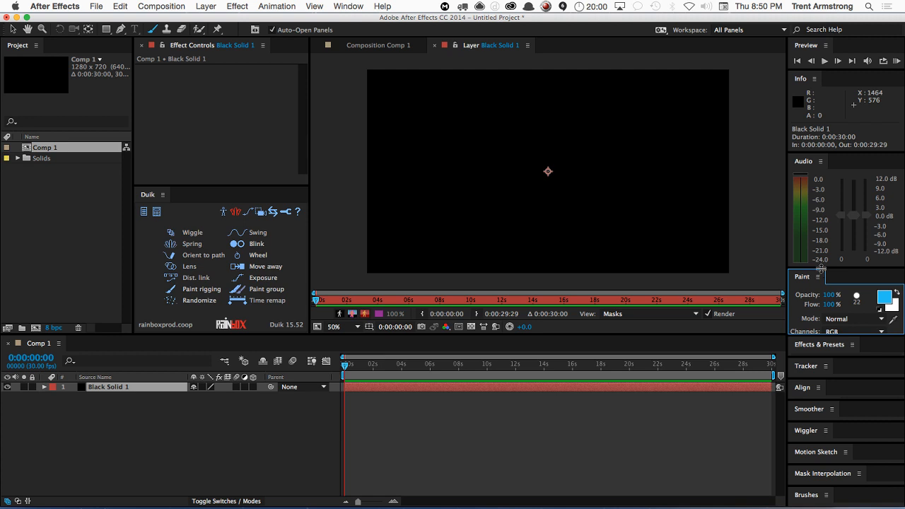
# Step: Switch to After Effects, set the paint duration to Constant, and paint a blue path with one loop across the black solid's full width
pyautogui.click(820, 161)
pyautogui.click(804, 167)
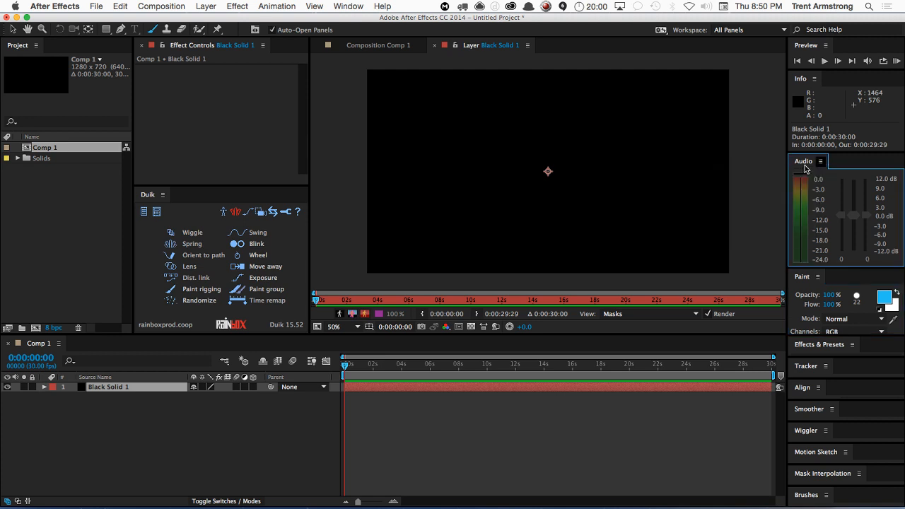
pyautogui.moveTo(841, 256); pyautogui.dragTo(843, 337)
pyautogui.click(856, 230)
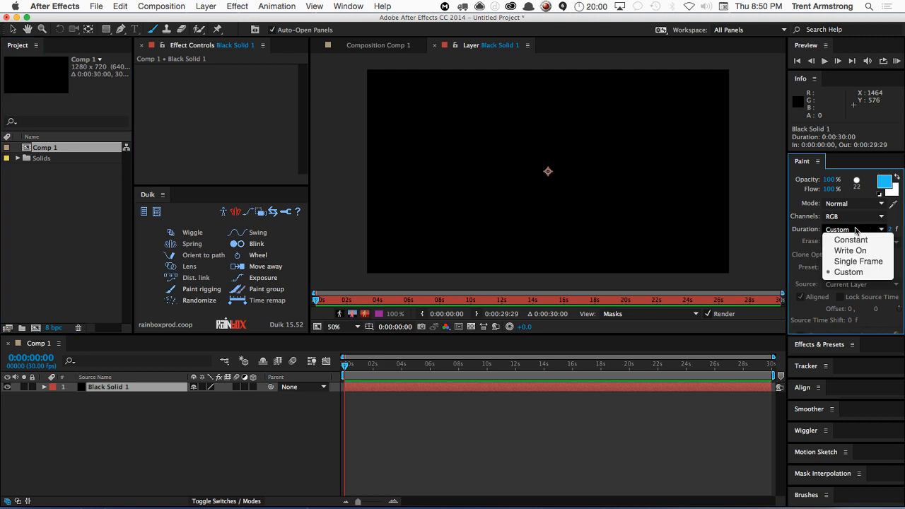
pyautogui.click(856, 241)
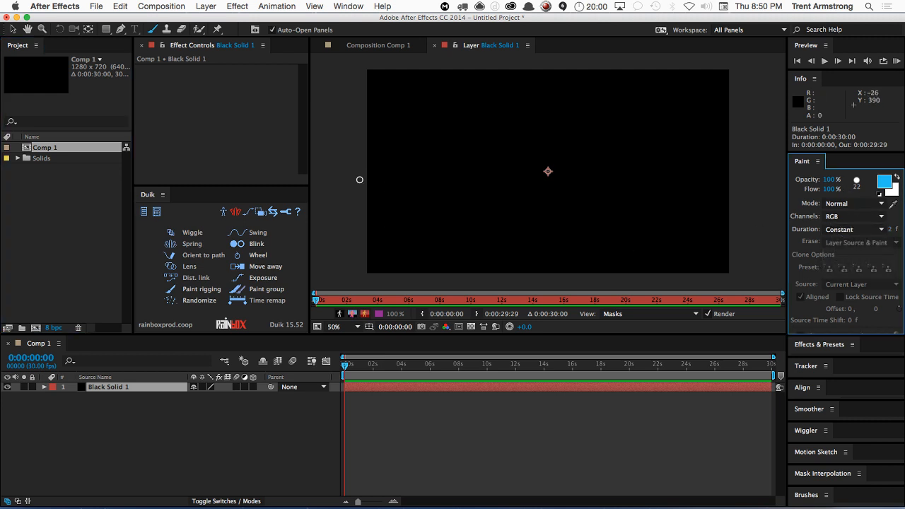
pyautogui.moveTo(356, 186)
pyautogui.mouseDown()
pyautogui.moveTo(428, 155)
pyautogui.moveTo(485, 150)
pyautogui.moveTo(511, 163)
pyautogui.moveTo(507, 184)
pyautogui.moveTo(487, 191)
pyautogui.moveTo(482, 171)
pyautogui.moveTo(517, 150)
pyautogui.moveTo(598, 162)
pyautogui.moveTo(692, 155)
pyautogui.moveTo(738, 106)
pyautogui.mouseUp()
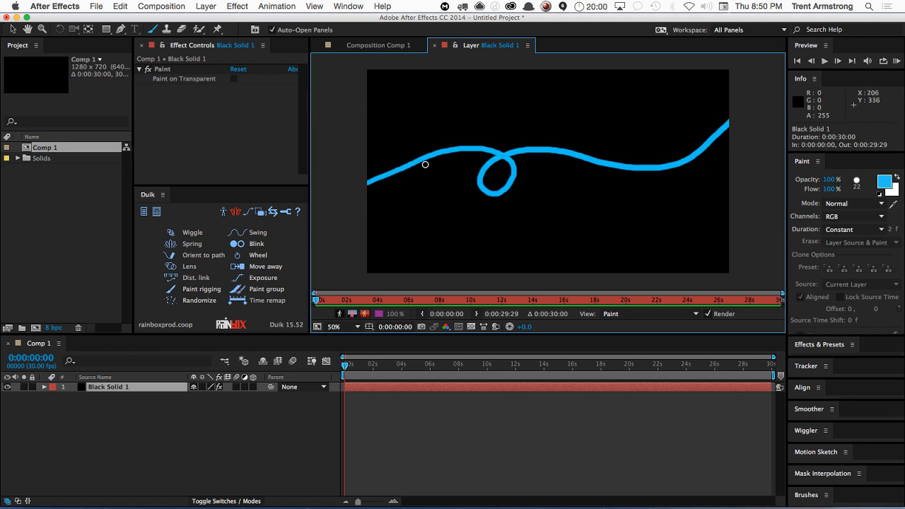
# Step: Change the paint foreground colour to bright pink and paint short tick marks across the blue path at roughly even spacing
pyautogui.click(884, 186)
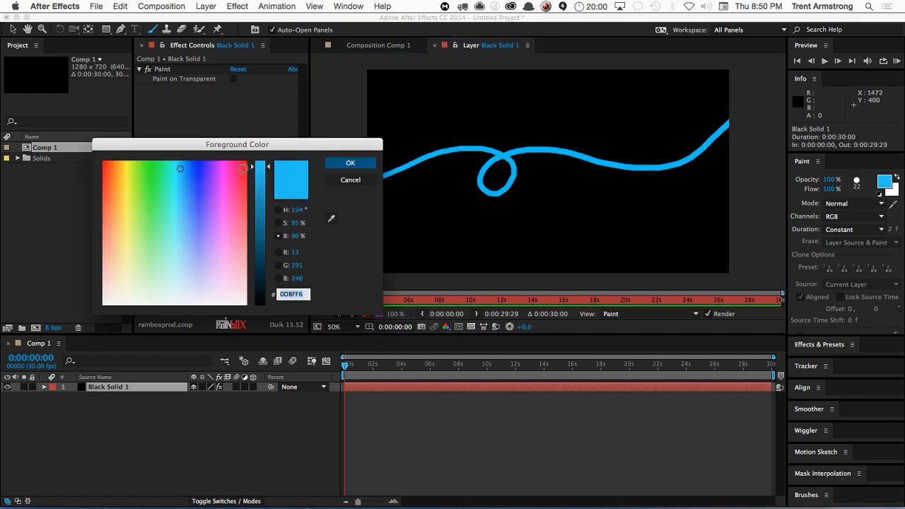
pyautogui.click(222, 169)
pyautogui.click(350, 163)
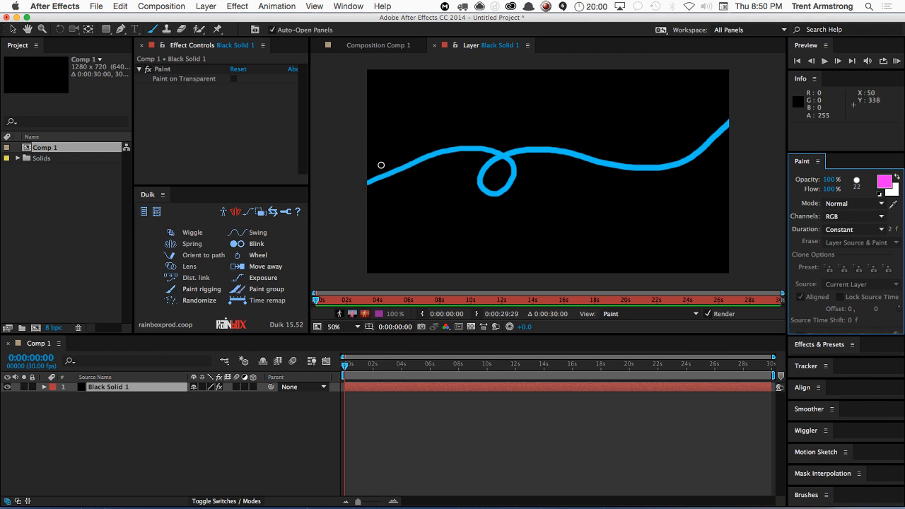
pyautogui.moveTo(368, 178)
pyautogui.mouseDown()
pyautogui.moveTo(369, 186)
pyautogui.moveTo(404, 181)
pyautogui.mouseUp()
pyautogui.moveTo(429, 149)
pyautogui.mouseDown()
pyautogui.moveTo(435, 169)
pyautogui.moveTo(468, 153)
pyautogui.moveTo(497, 162)
pyautogui.moveTo(516, 198)
pyautogui.moveTo(467, 178)
pyautogui.mouseUp()
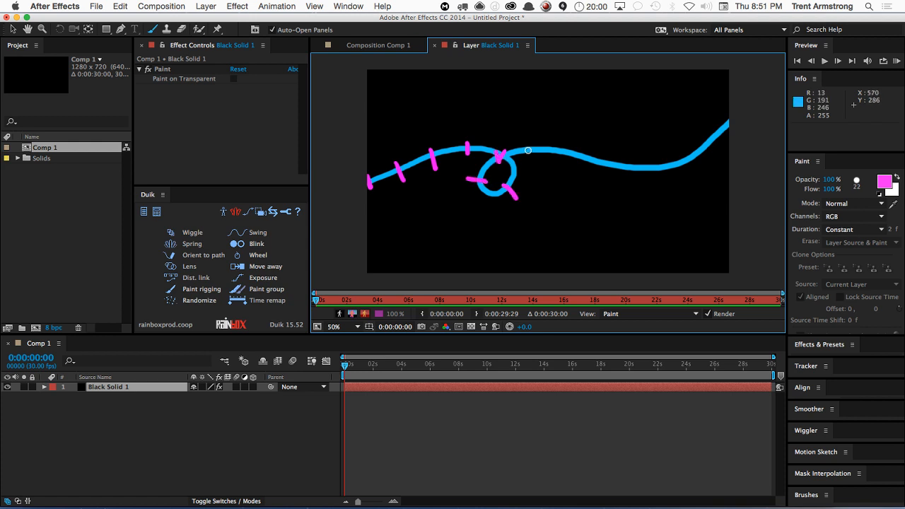
pyautogui.moveTo(535, 154)
pyautogui.mouseDown()
pyautogui.moveTo(638, 160)
pyautogui.moveTo(674, 154)
pyautogui.moveTo(706, 131)
pyautogui.mouseUp()
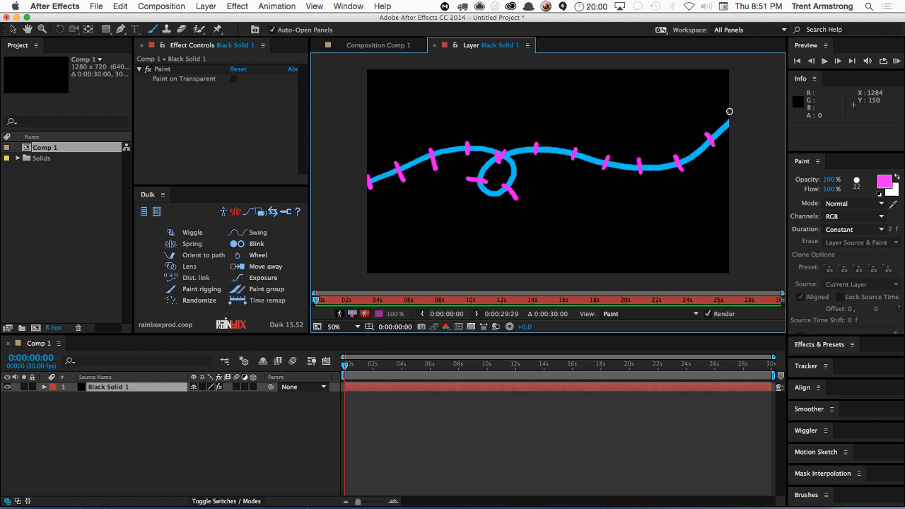
pyautogui.click(728, 111)
# Step: Rename the painted Black Solid 1 layer as Guide Layer and close its layer view to return to Comp 1
pyautogui.click(111, 388)
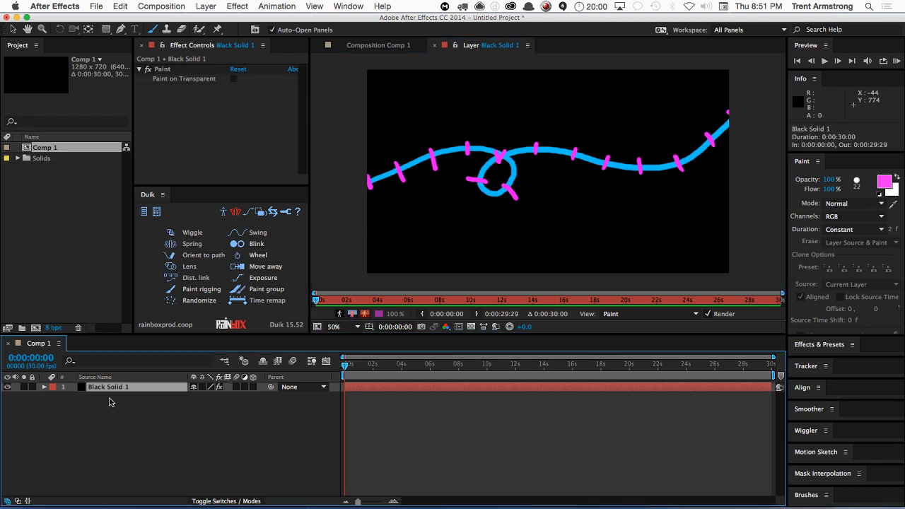
pyautogui.press('Return')
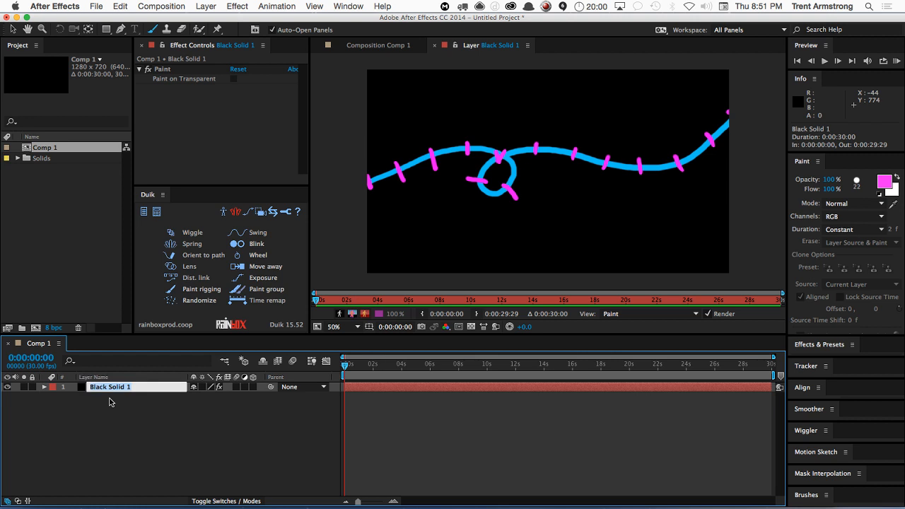
pyautogui.write('Guide Lauer')
pyautogui.press('Return')
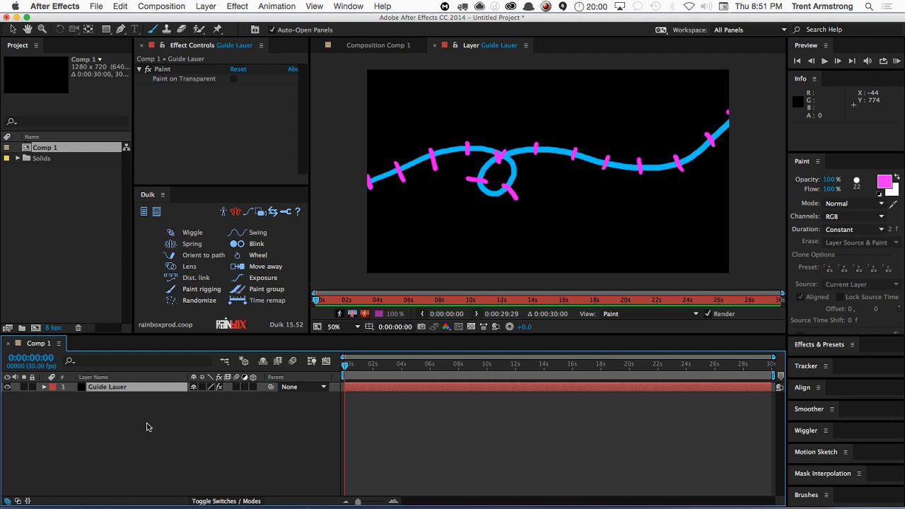
pyautogui.press('Return')
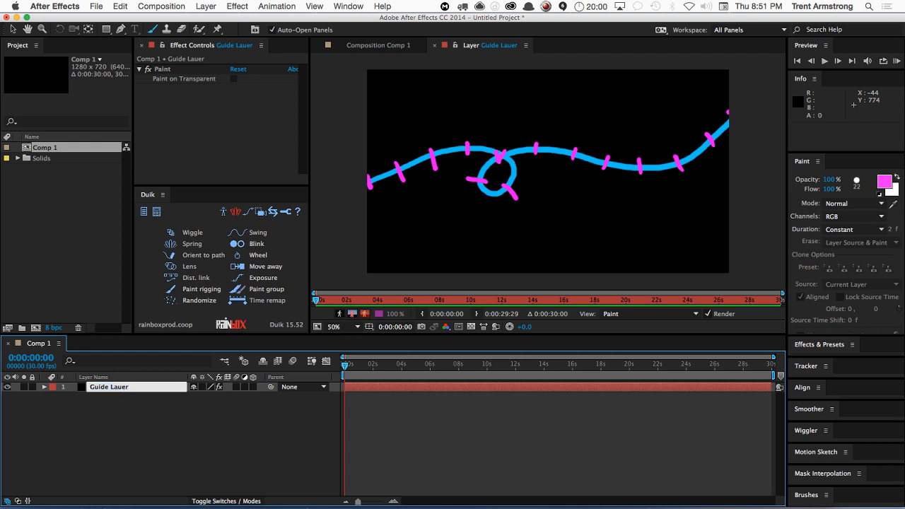
pyautogui.press('Return')
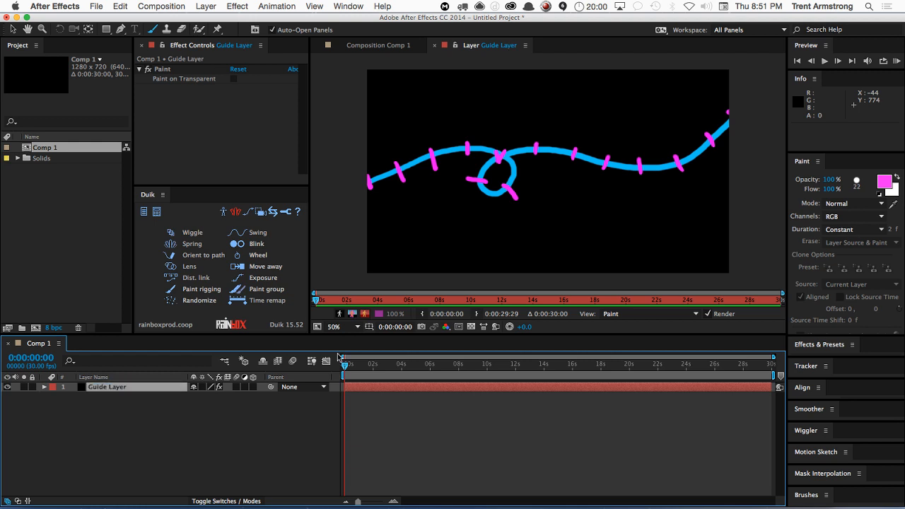
pyautogui.click(99, 403)
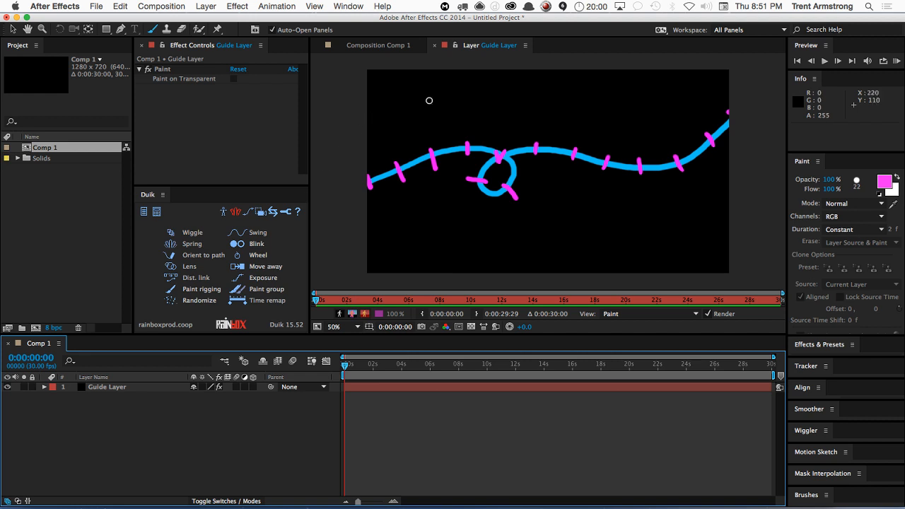
pyautogui.click(434, 46)
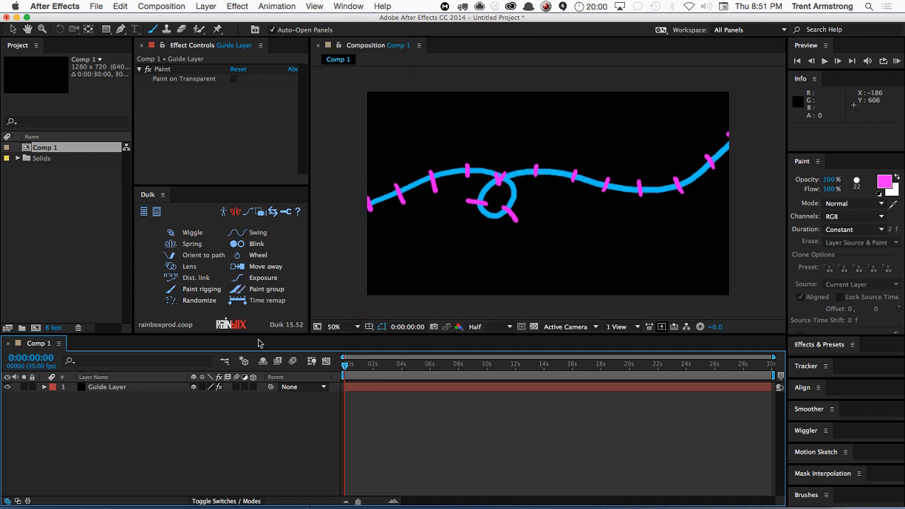
# Step: Add Black Solid 1 from the project's Solids folder to Comp 1 and place it beneath Guide Layer
pyautogui.click(107, 389)
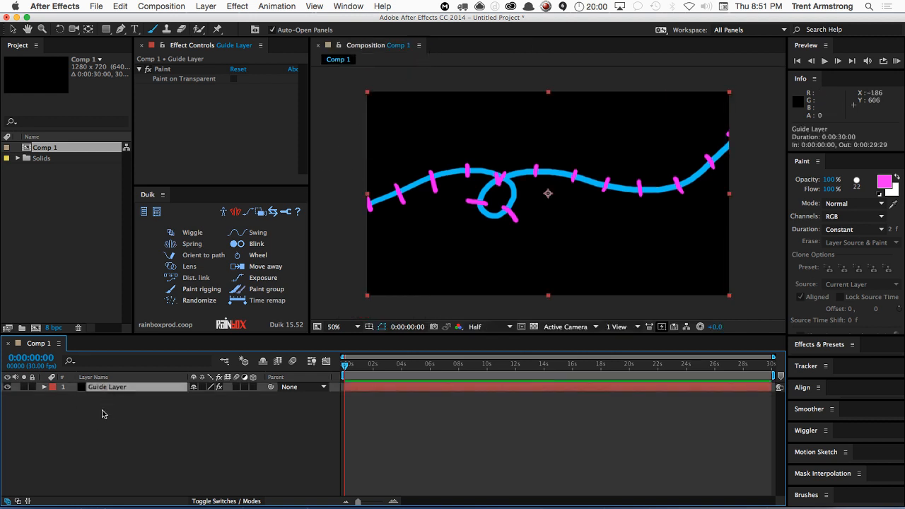
pyautogui.click(17, 159)
pyautogui.moveTo(58, 172); pyautogui.dragTo(89, 396)
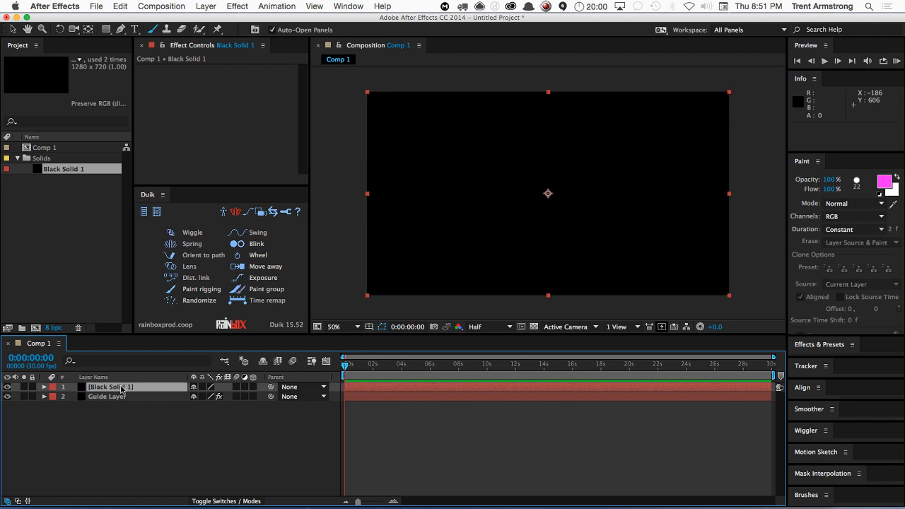
pyautogui.moveTo(115, 389); pyautogui.dragTo(113, 401)
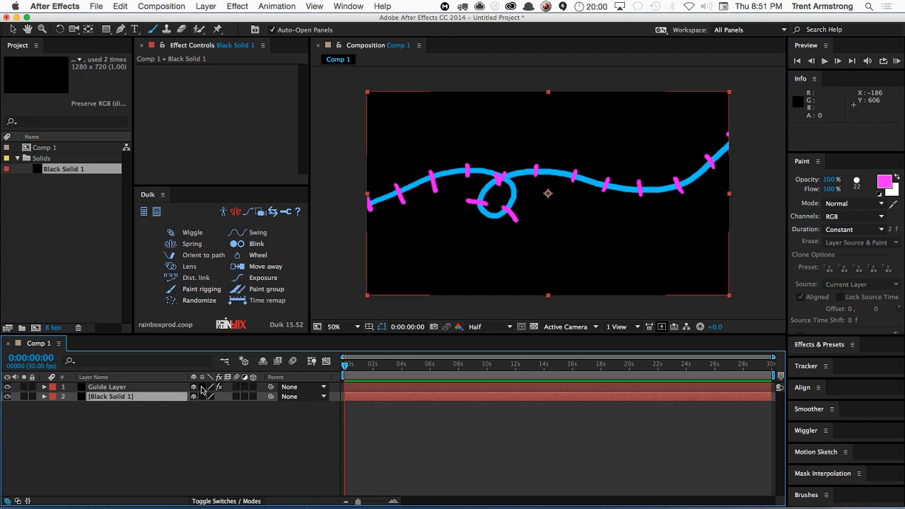
# Step: Set the Guide Layer's blending mode to Screen and check it by toggling the layer's visibility off and on
pyautogui.click(162, 391)
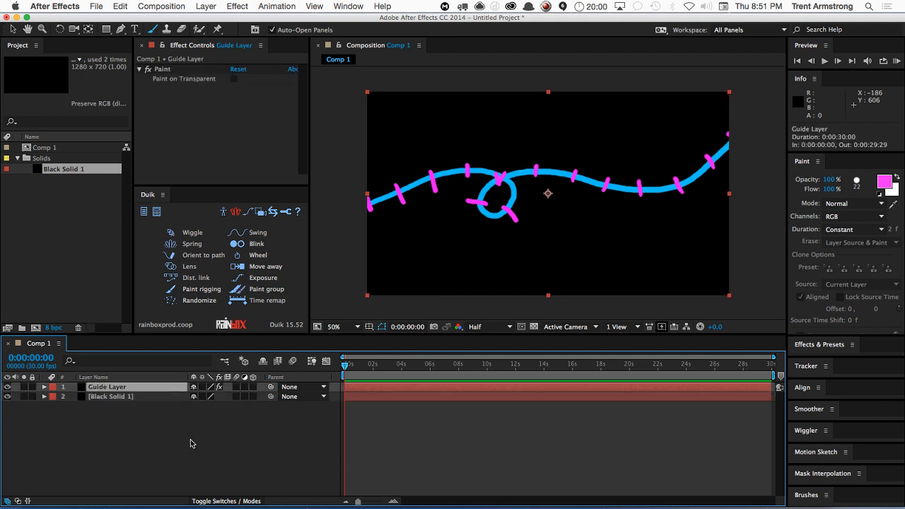
pyautogui.click(203, 500)
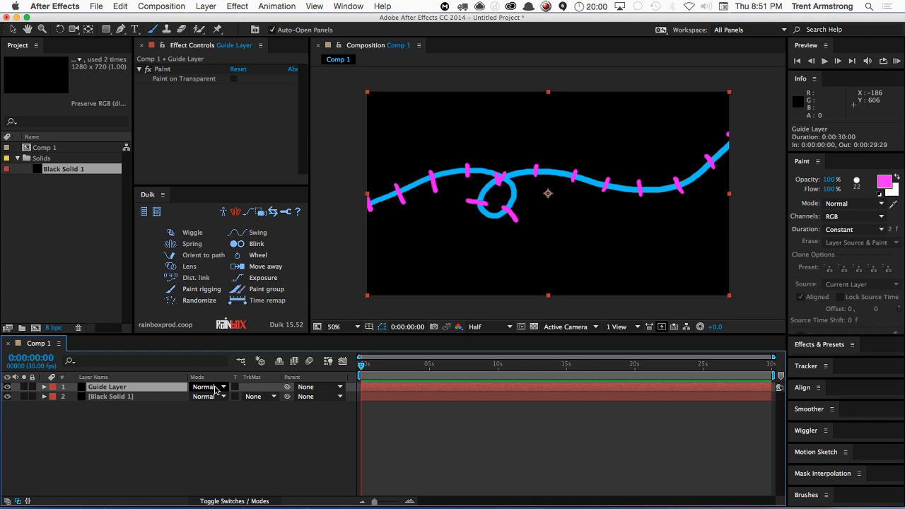
pyautogui.click(216, 389)
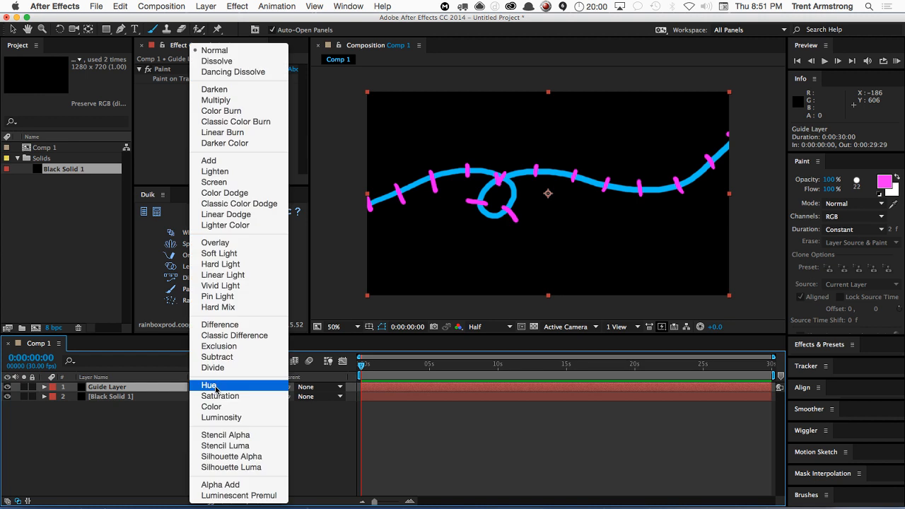
pyautogui.click(214, 182)
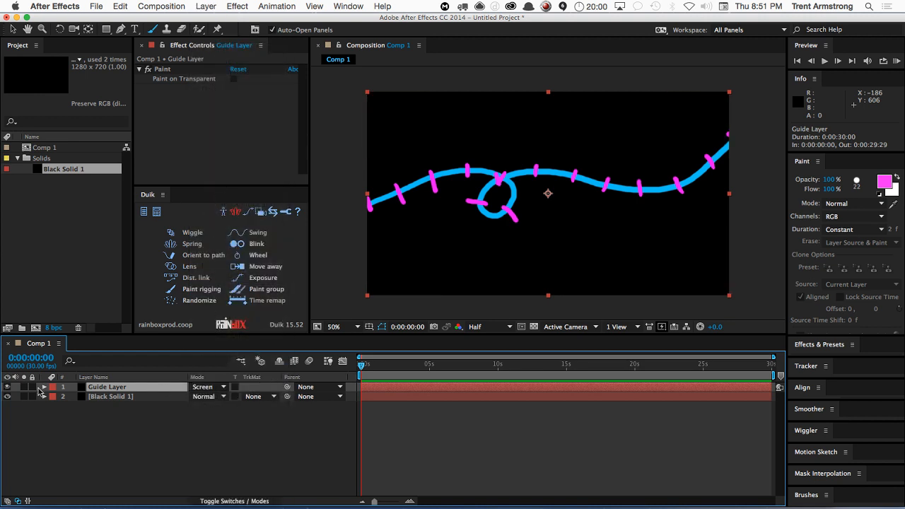
pyautogui.click(28, 414)
pyautogui.click(7, 388)
pyautogui.click(7, 387)
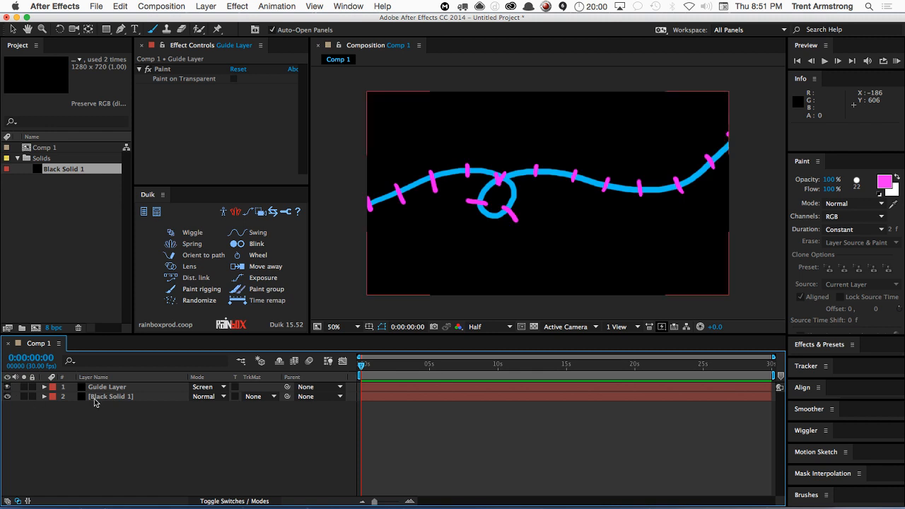
# Step: Pre-compose Guide Layer and Black Solid 1 together under the name Guide PrecompPre-comp 1, moving all attributes into the new composition
pyautogui.click(110, 399)
pyautogui.keyDown('shift'); pyautogui.click(112, 389); pyautogui.keyUp('shift')
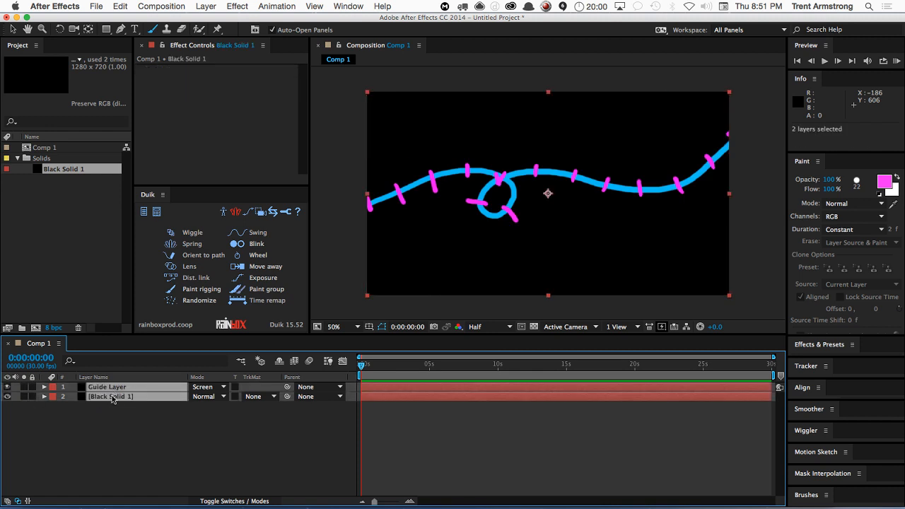
pyautogui.press('super+shift+c')
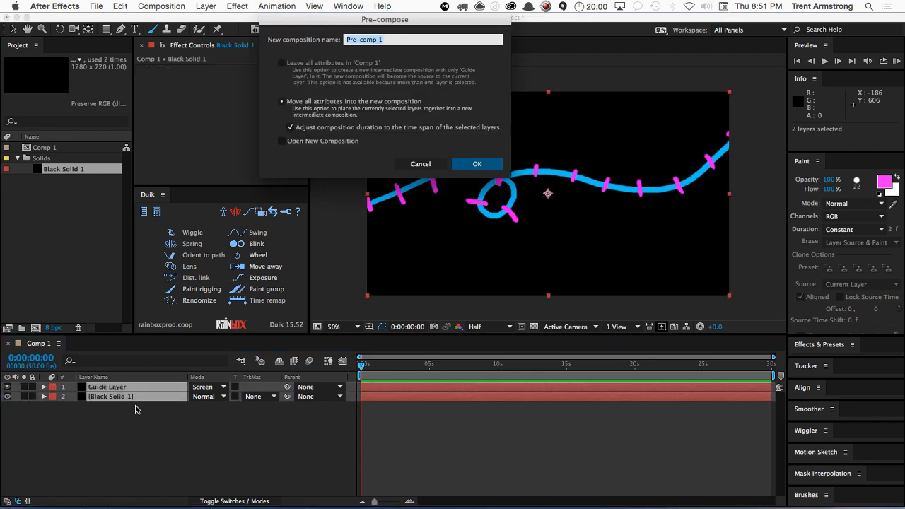
pyautogui.press('Left')
pyautogui.write('Guide Precomp')
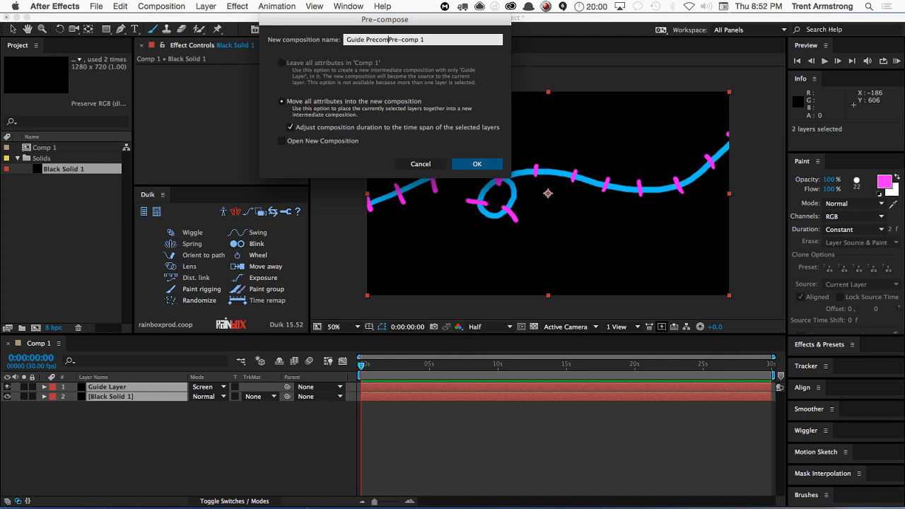
pyautogui.press('Return')
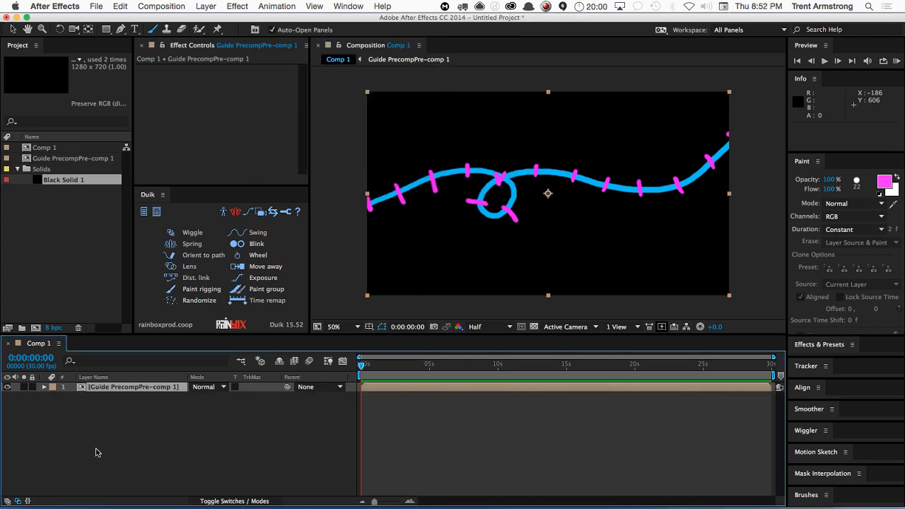
# Step: Open the Guide PrecompPre-comp 1 composition from its layer in Comp 1
pyautogui.keyDown('alt'); pyautogui.doubleClick(99, 389); pyautogui.keyUp('alt')
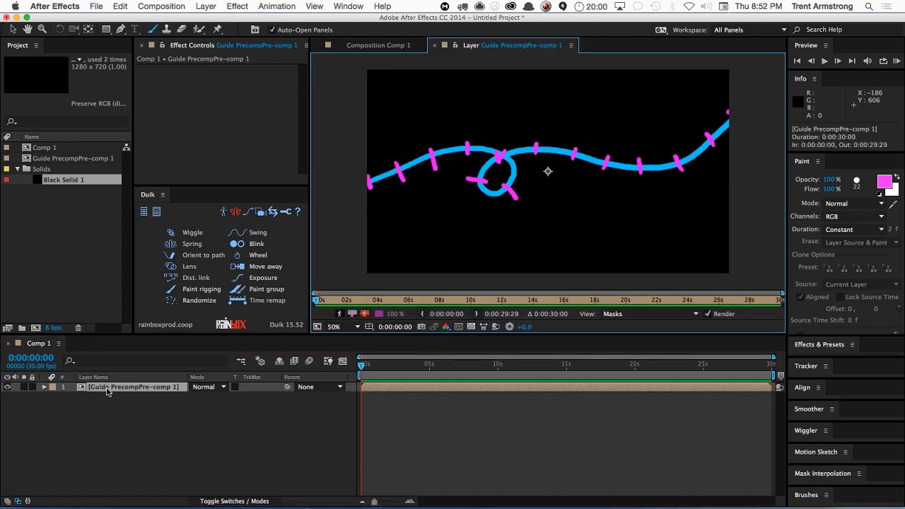
pyautogui.press('super+w')
pyautogui.rightClick(109, 391)
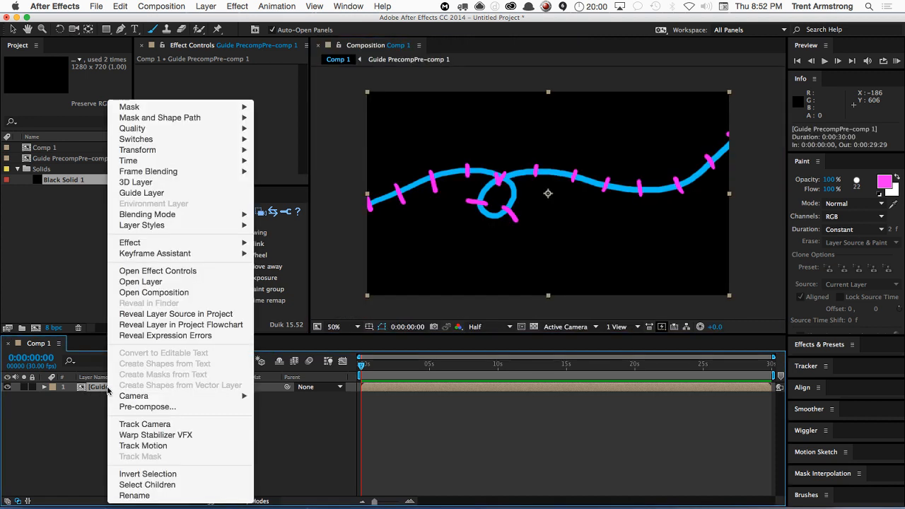
pyautogui.click(152, 292)
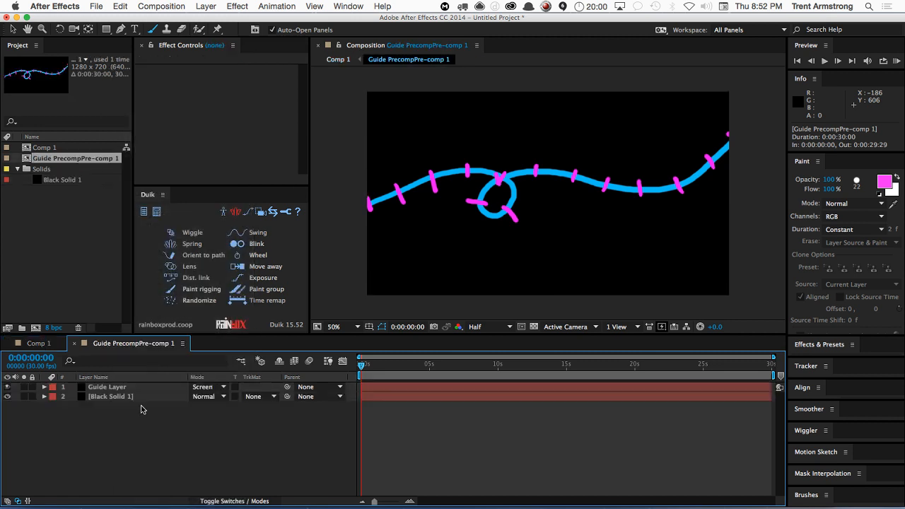
# Step: Open Guide Layer in its own layer view and expand its Paint effect to list the individual brush strokes
pyautogui.doubleClick(109, 388)
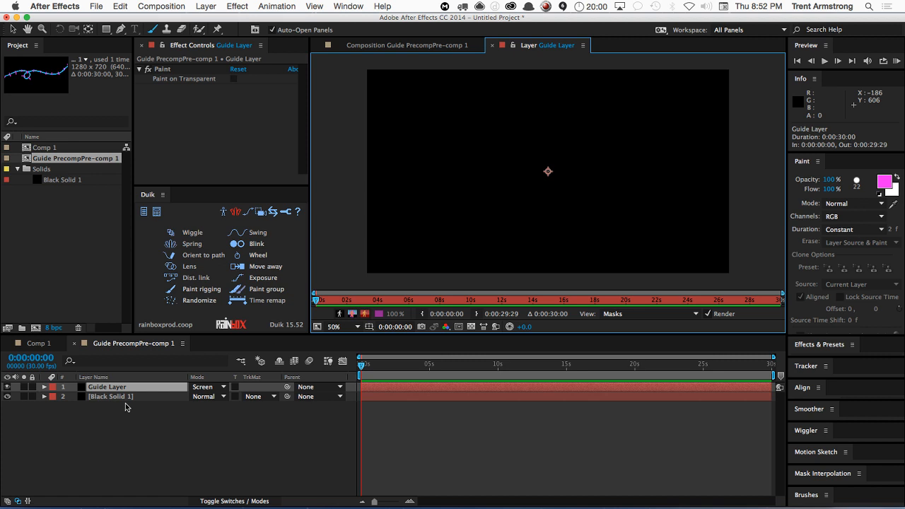
pyautogui.click(44, 387)
pyautogui.click(55, 396)
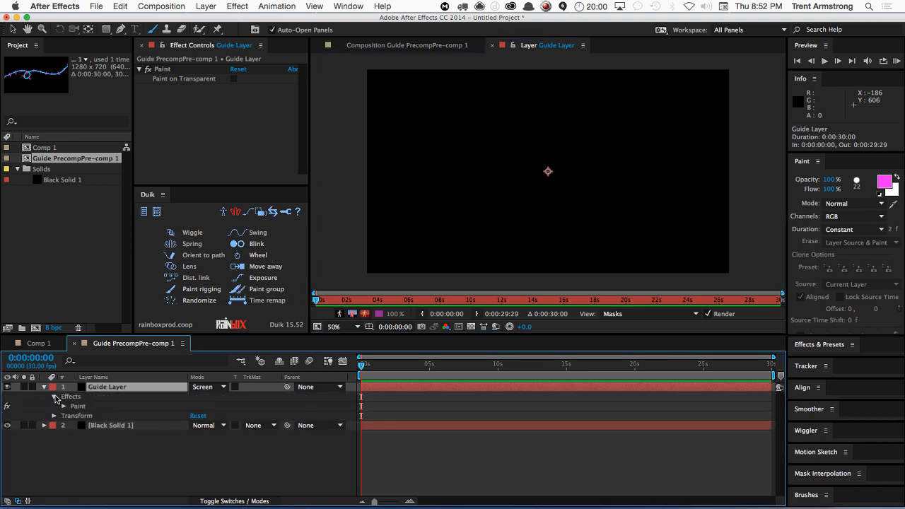
pyautogui.click(63, 406)
pyautogui.click(85, 390)
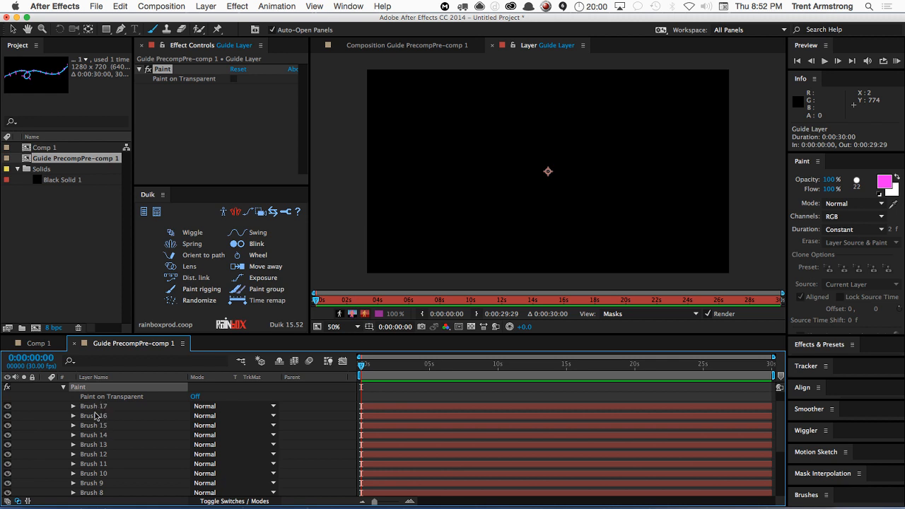
# Step: Collapse Guide Layer's properties and set the layer's blending mode to Normal
pyautogui.press('u')
pyautogui.click(95, 389)
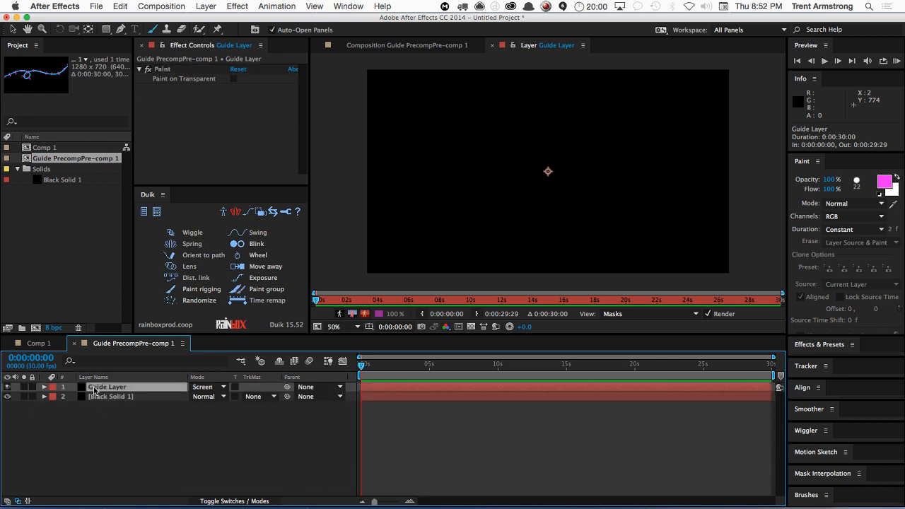
pyautogui.click(207, 386)
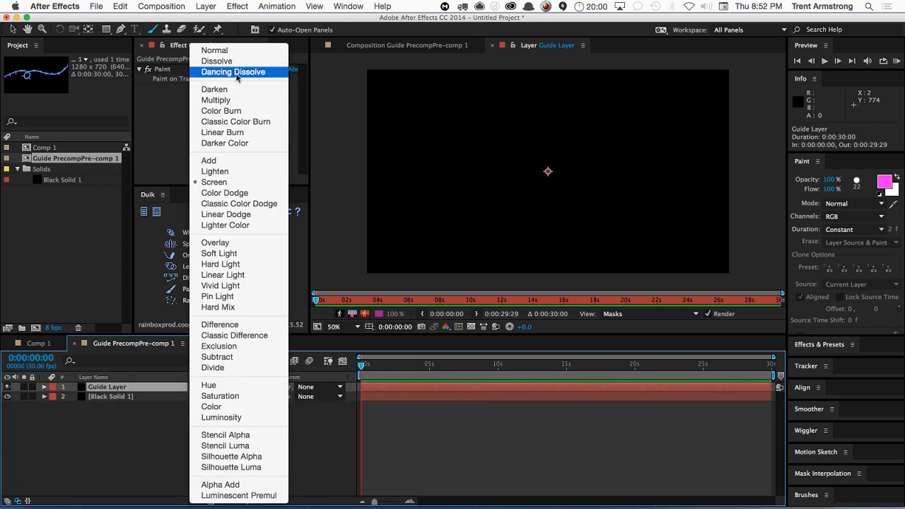
pyautogui.click(214, 51)
pyautogui.click(117, 427)
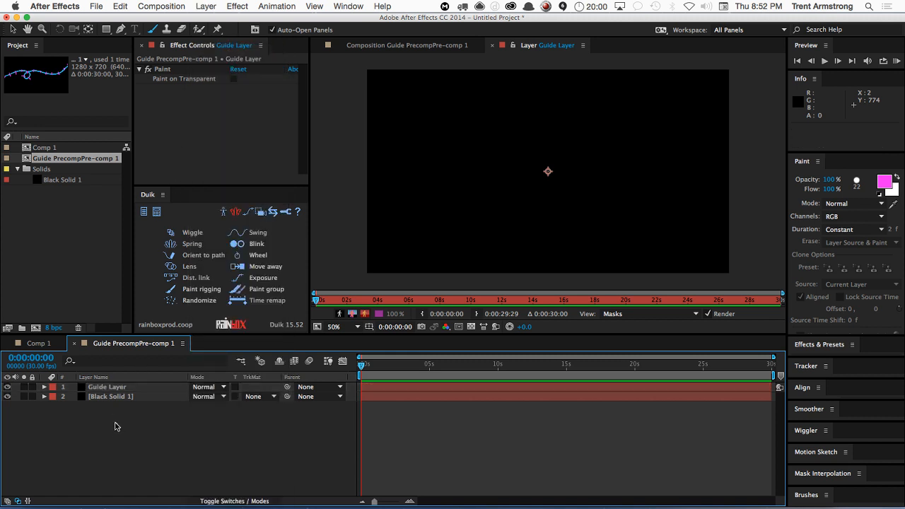
# Step: Open Guide Layer in its own layer view again and check its Paint effect and the Paint on Transparent option
pyautogui.click(109, 389)
pyautogui.doubleClick(109, 389)
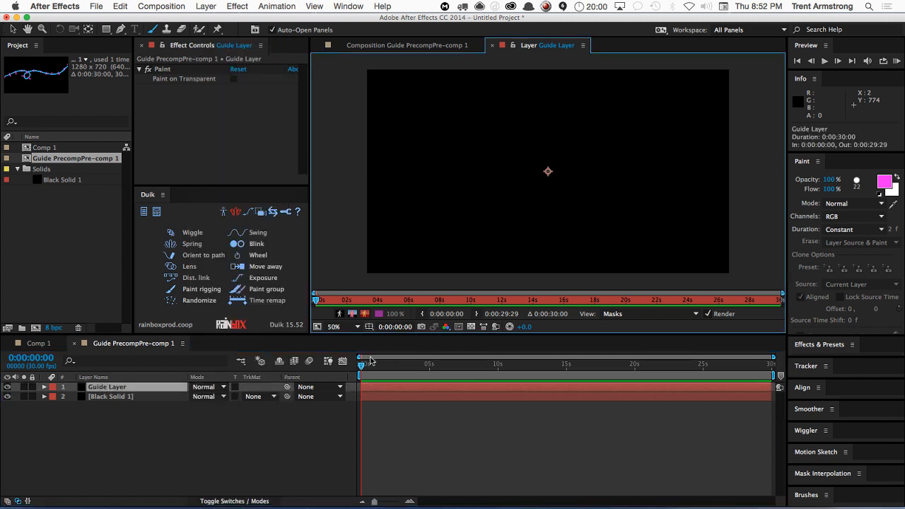
pyautogui.click(362, 364)
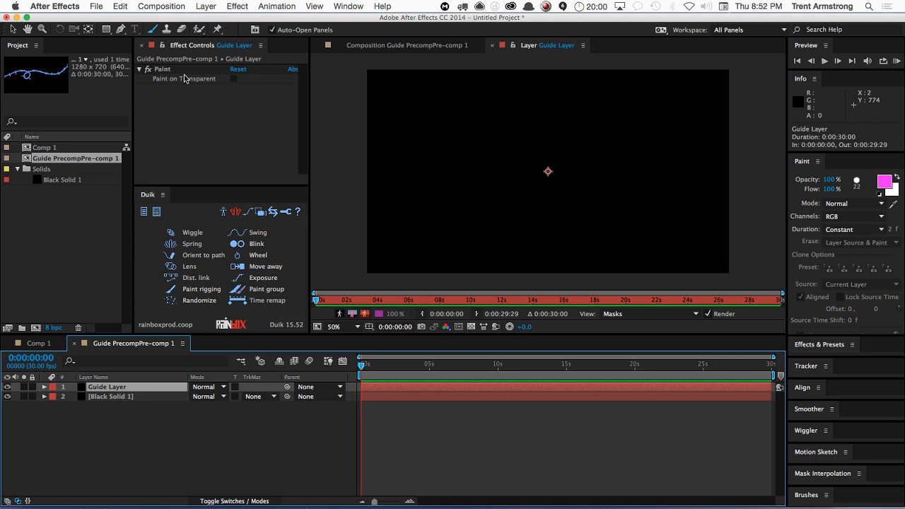
pyautogui.click(227, 80)
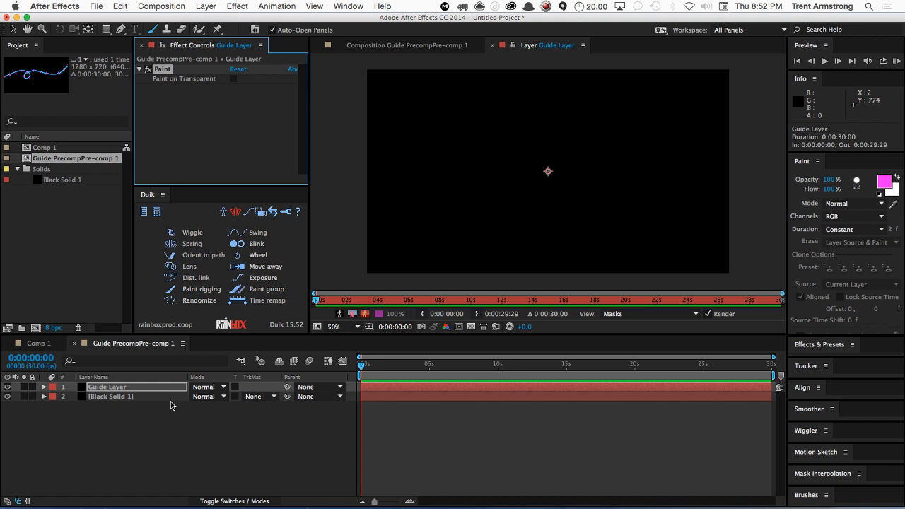
pyautogui.click(130, 388)
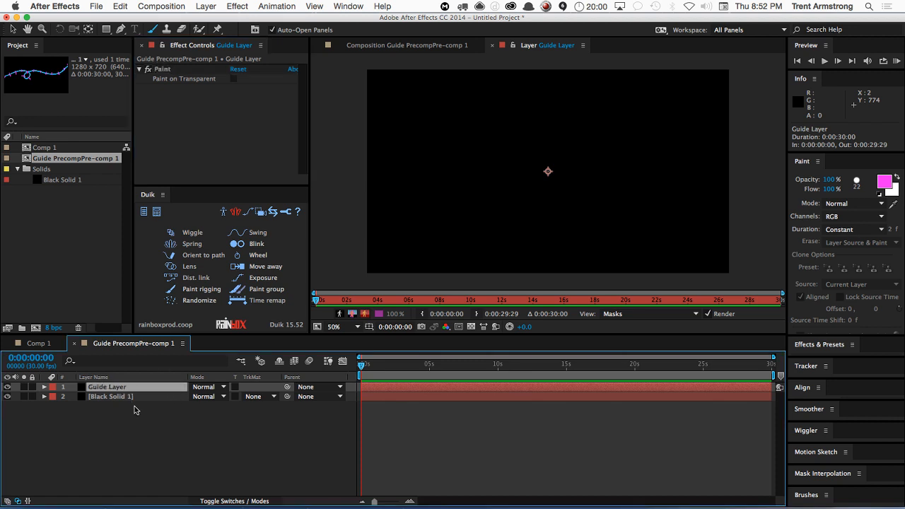
pyautogui.rightClick(110, 388)
pyautogui.click(97, 415)
pyautogui.rightClick(104, 390)
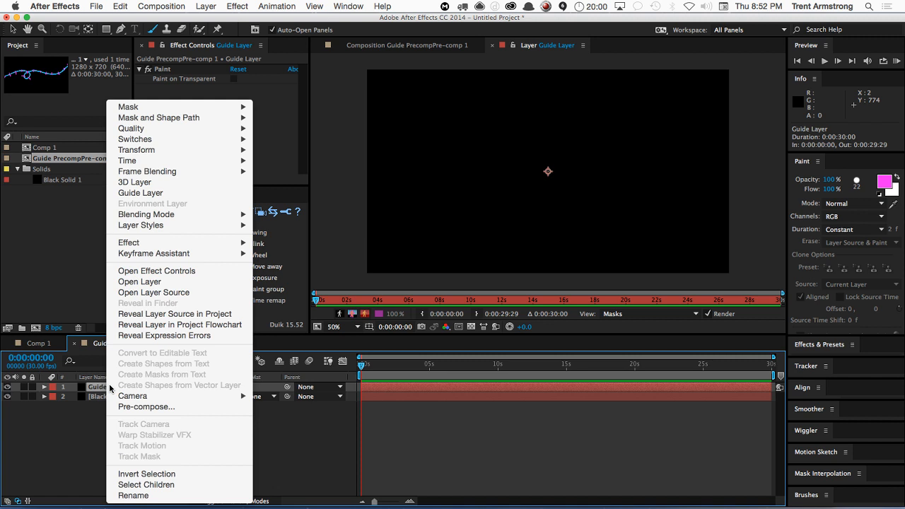
pyautogui.click(167, 282)
pyautogui.click(135, 423)
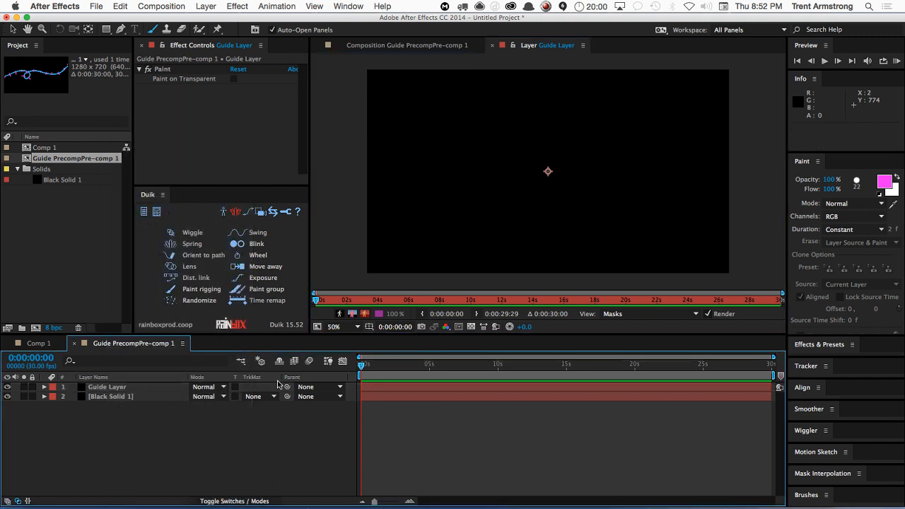
# Step: Open the Black Solid 1 layer in its own layer view to inspect it
pyautogui.click(110, 391)
pyautogui.click(111, 399)
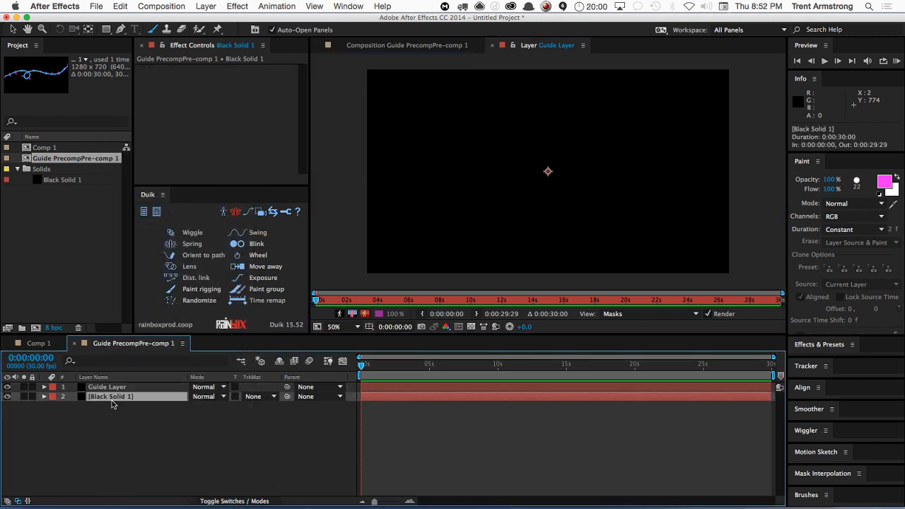
pyautogui.rightClick(112, 398)
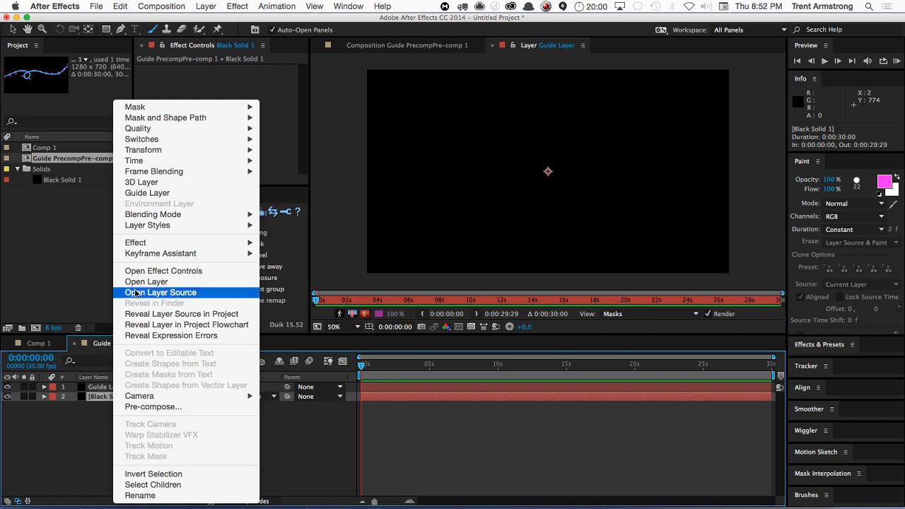
pyautogui.click(155, 280)
pyautogui.click(120, 421)
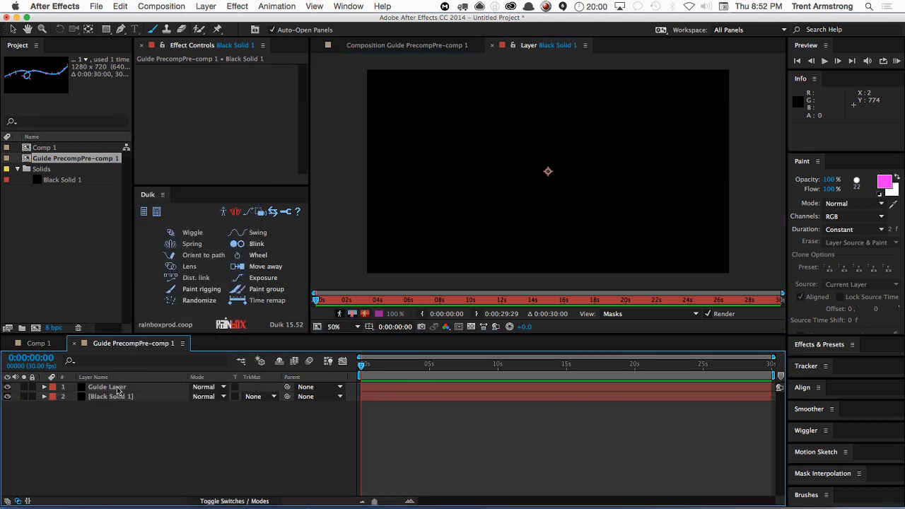
# Step: Go back to Comp 1 and view the Guide PrecompPre-comp 1 layer in its layer view, closing that view again
pyautogui.press('super+w')
pyautogui.click(114, 387)
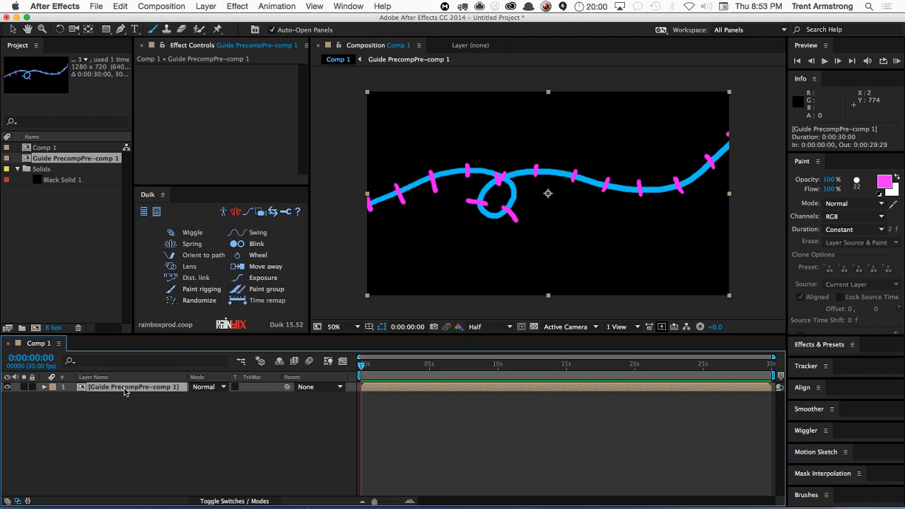
pyautogui.doubleClick(127, 389)
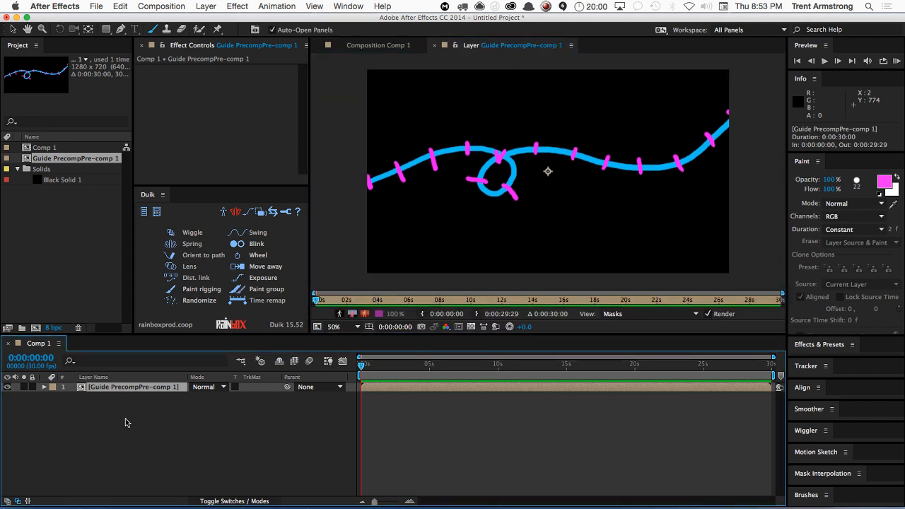
pyautogui.click(433, 45)
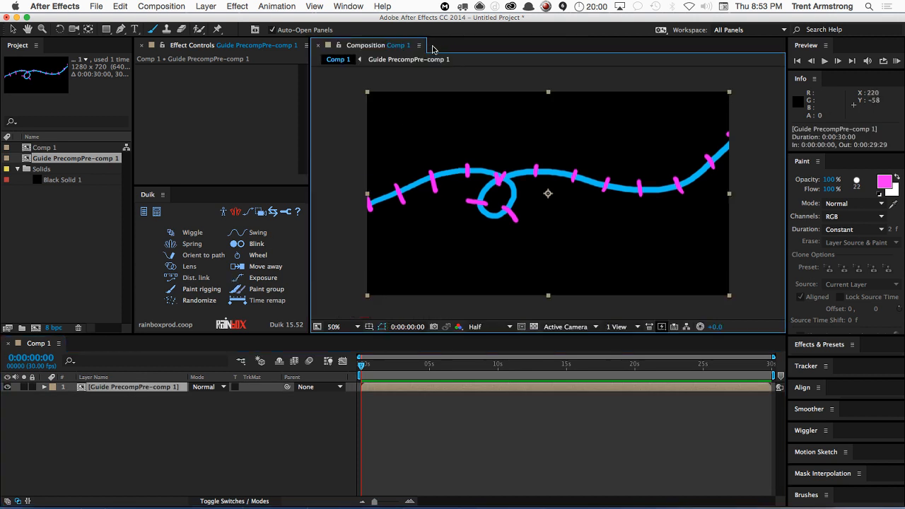
# Step: Open the Guide PrecompPre-comp 1 composition, solo Guide Layer and inspect it in its own layer view
pyautogui.rightClick(136, 388)
pyautogui.click(200, 294)
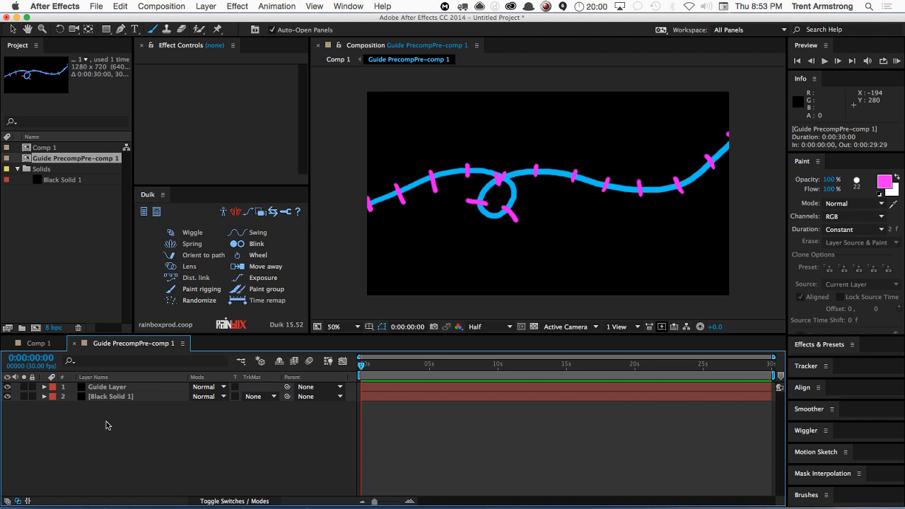
pyautogui.rightClick(115, 388)
pyautogui.click(101, 428)
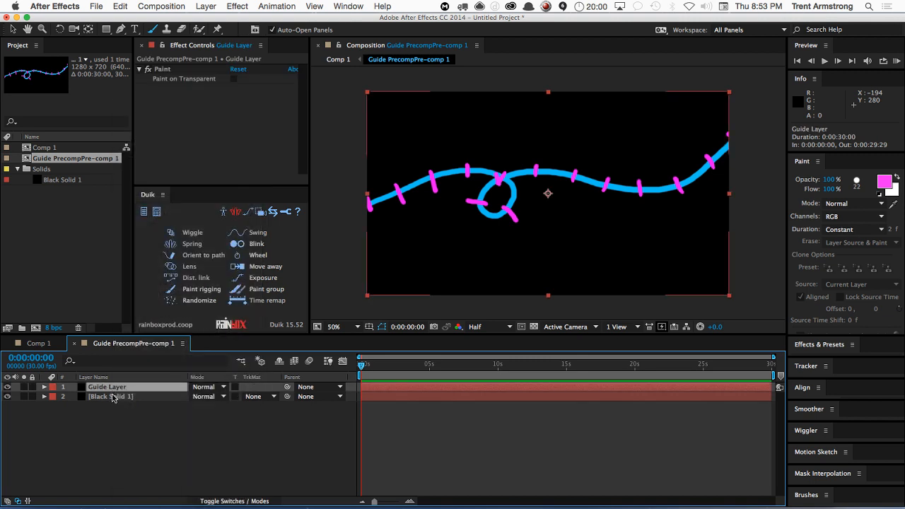
pyautogui.click(24, 388)
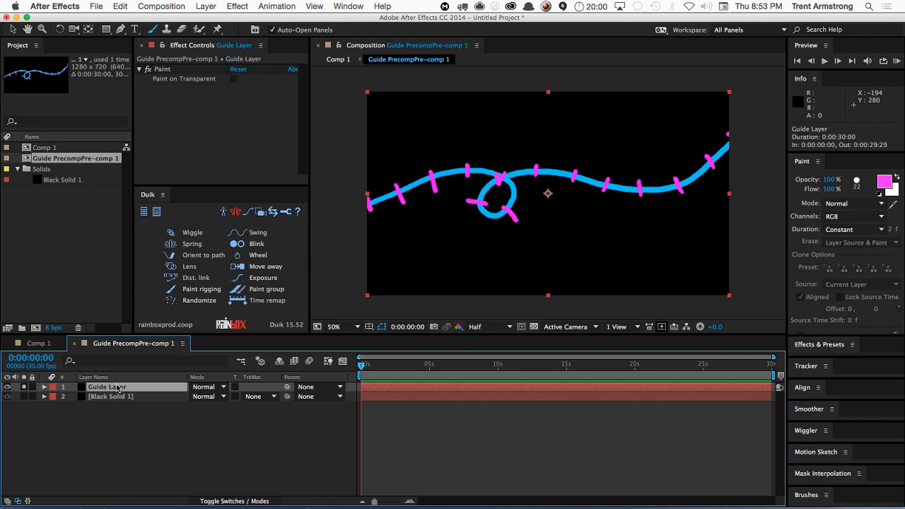
pyautogui.doubleClick(117, 388)
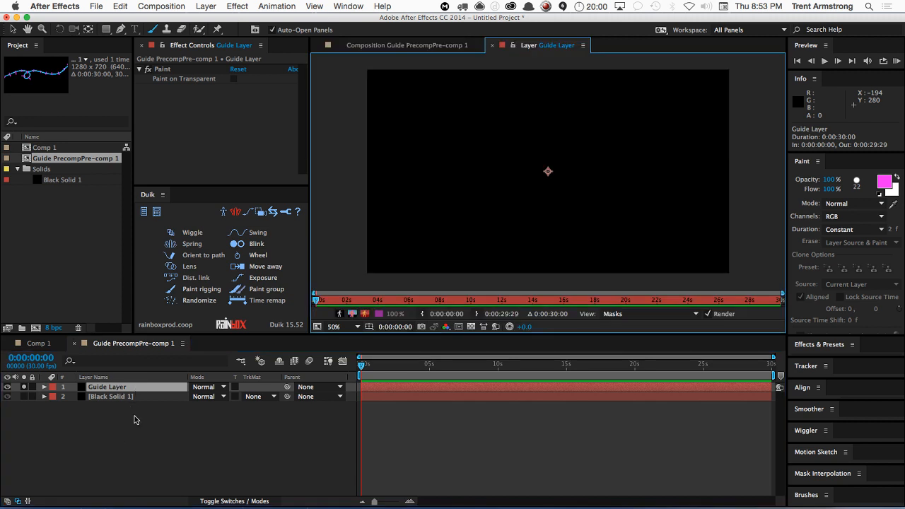
# Step: Return to Comp 1 and open the Guide PrecompPre-comp 1 layer in its layer view for painting
pyautogui.press('super+w')
pyautogui.click(116, 427)
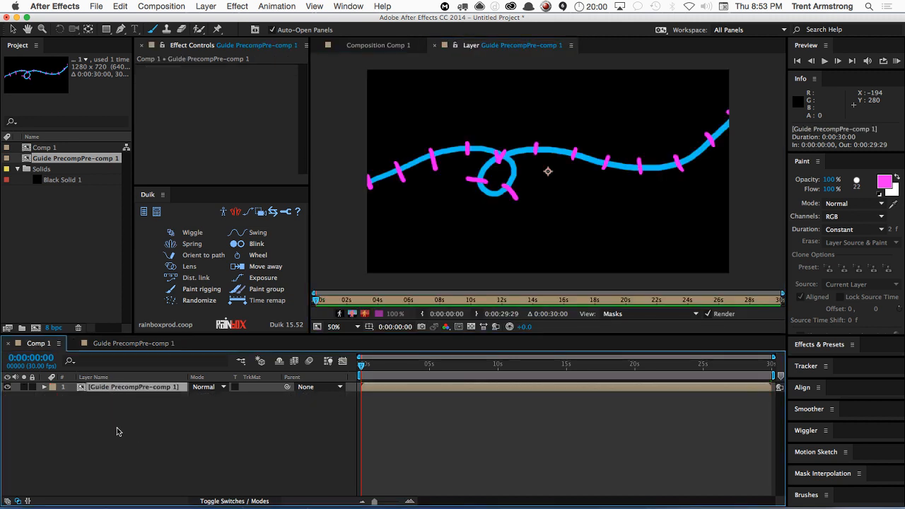
pyautogui.click(435, 46)
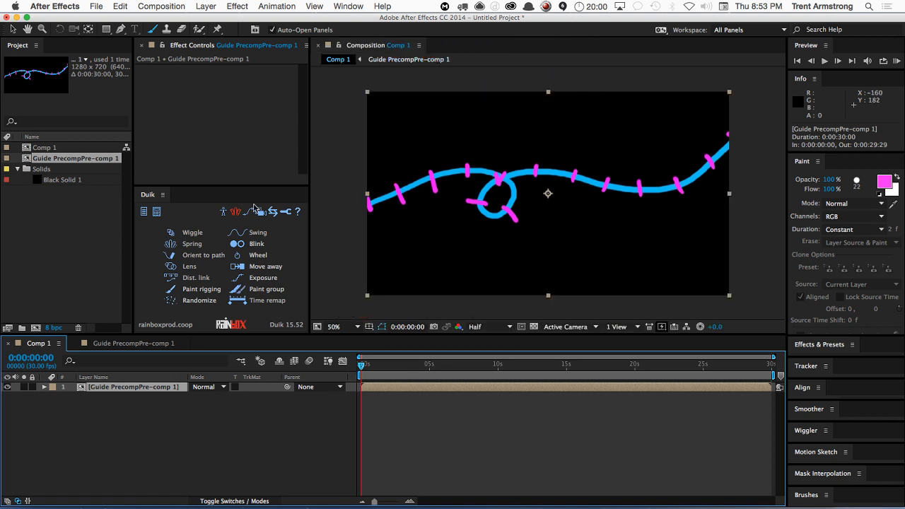
pyautogui.rightClick(129, 387)
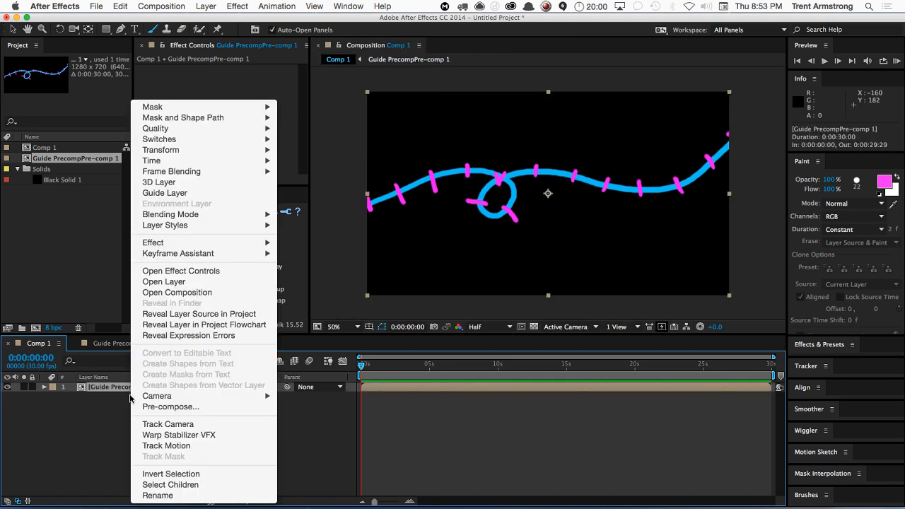
pyautogui.click(164, 281)
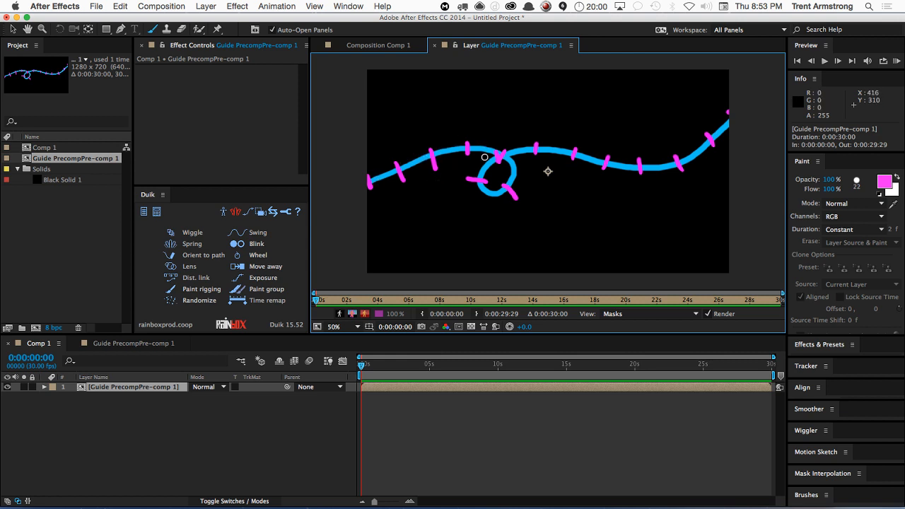
# Step: Set the paint foreground color to a bright green
pyautogui.click(883, 184)
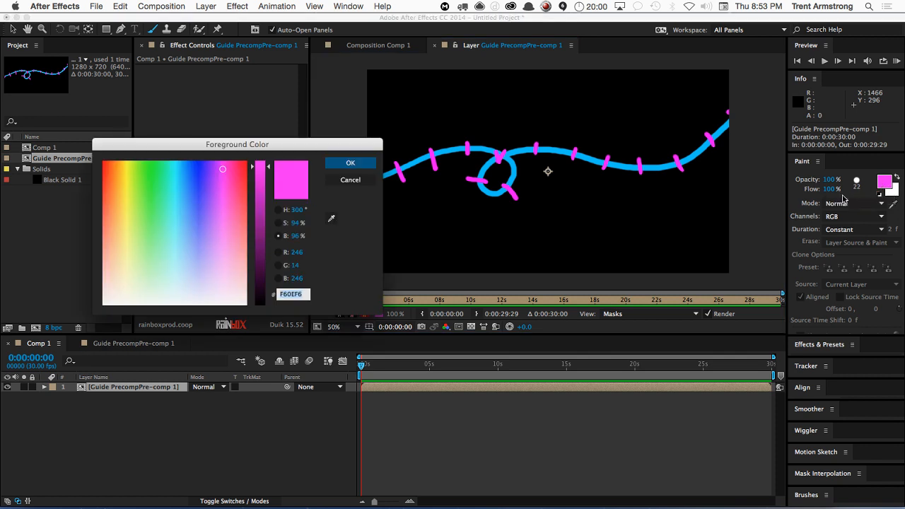
pyautogui.moveTo(155, 173); pyautogui.dragTo(162, 171)
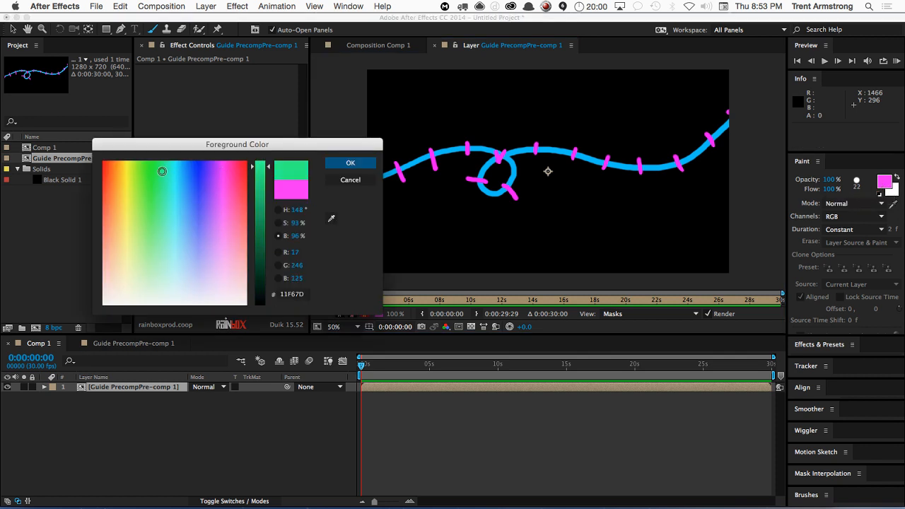
pyautogui.click(340, 166)
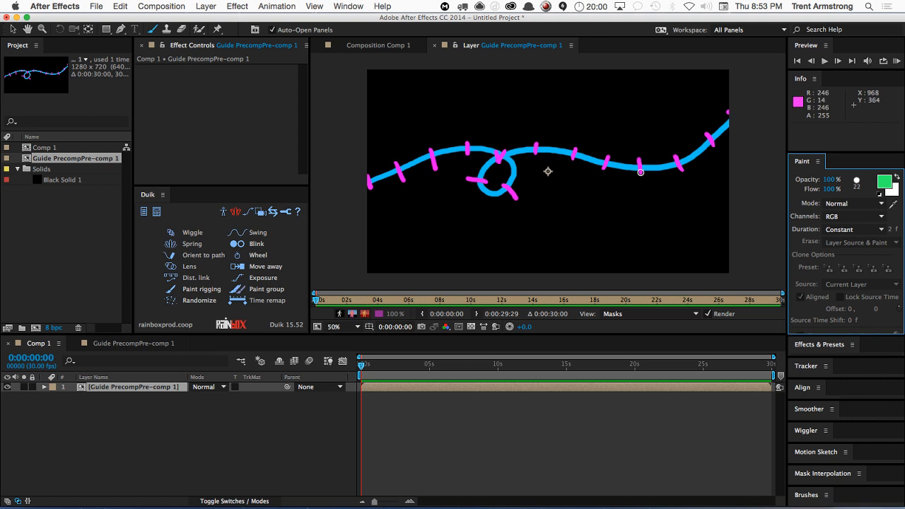
# Step: Paint a green spacing chart below the guide path: two end marks, a connecting line, a midpoint tick and ticks crowding toward both ends
pyautogui.moveTo(497, 239); pyautogui.dragTo(498, 258)
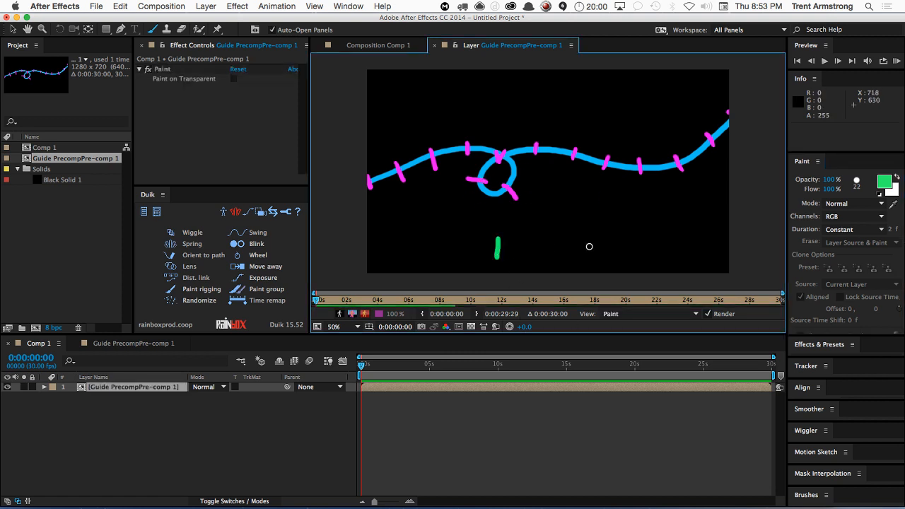
pyautogui.moveTo(613, 248); pyautogui.dragTo(613, 256)
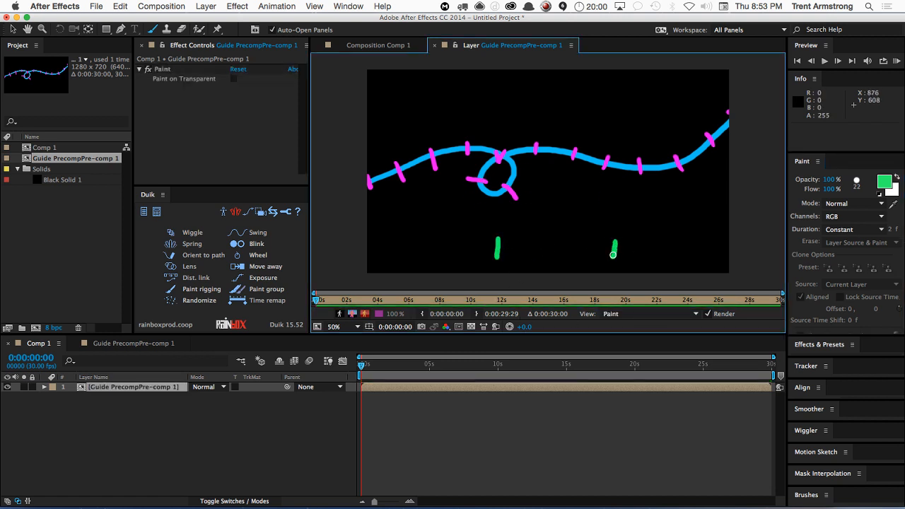
pyautogui.moveTo(501, 250); pyautogui.dragTo(612, 251)
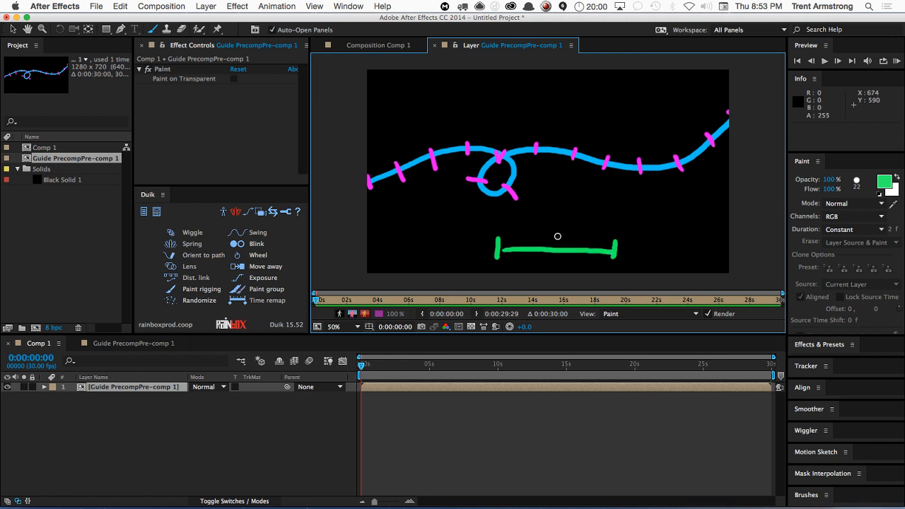
pyautogui.moveTo(557, 236)
pyautogui.mouseDown()
pyautogui.moveTo(559, 261)
pyautogui.moveTo(529, 249)
pyautogui.moveTo(529, 258)
pyautogui.moveTo(505, 255)
pyautogui.mouseUp()
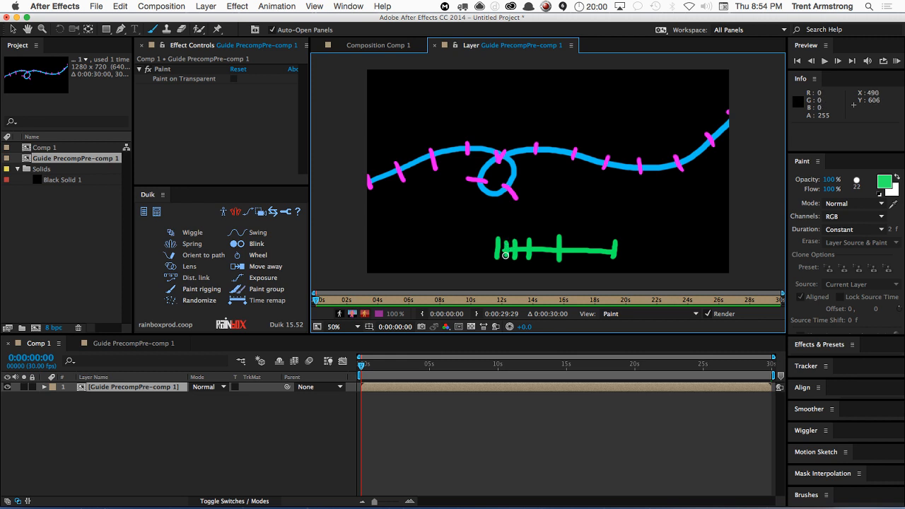
pyautogui.moveTo(587, 242)
pyautogui.mouseDown()
pyautogui.moveTo(586, 263)
pyautogui.moveTo(601, 263)
pyautogui.moveTo(607, 250)
pyautogui.moveTo(608, 260)
pyautogui.mouseUp()
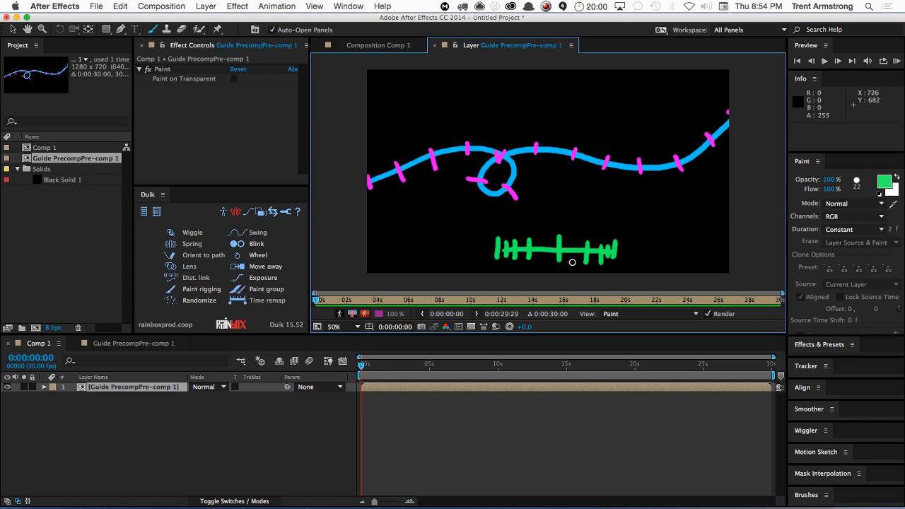
# Step: Undo all green strokes of the spacing chart below the guide path
pyautogui.press('super+z')
pyautogui.press('super+z')
pyautogui.press('super+z')
pyautogui.press('super+z')
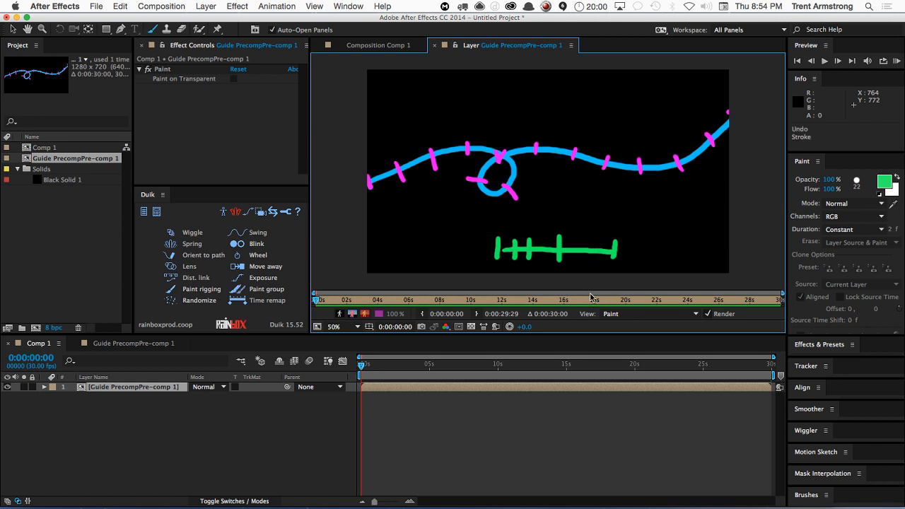
pyautogui.press('super+z')
pyautogui.press('super+z')
pyautogui.press('super+z')
pyautogui.press('super+z')
pyautogui.press('super+z')
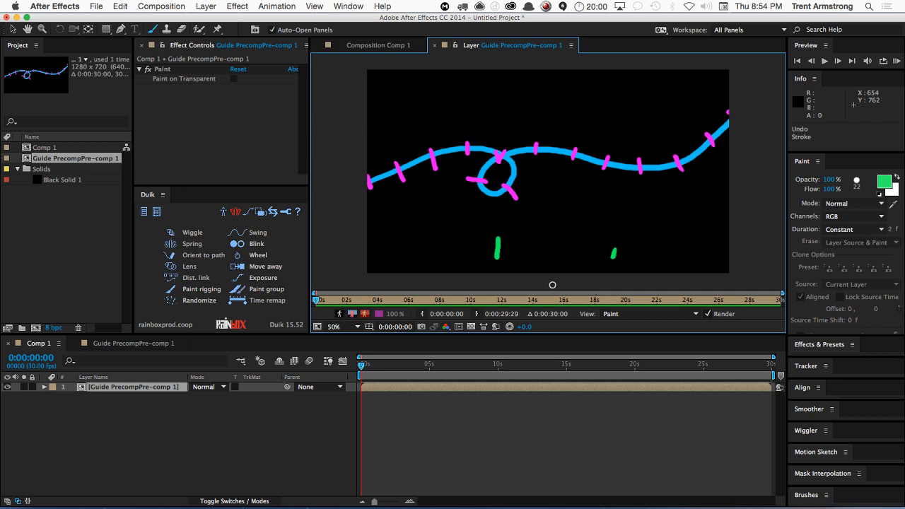
pyautogui.press('super+z')
pyautogui.press('super+z')
pyautogui.press('super+z')
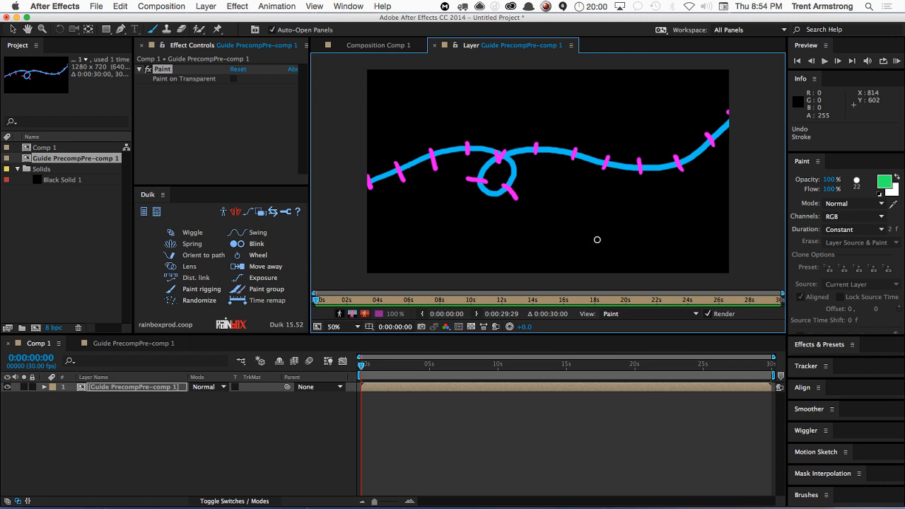
# Step: Switch the paint brush to the hard 5 px brush preset
pyautogui.click(855, 185)
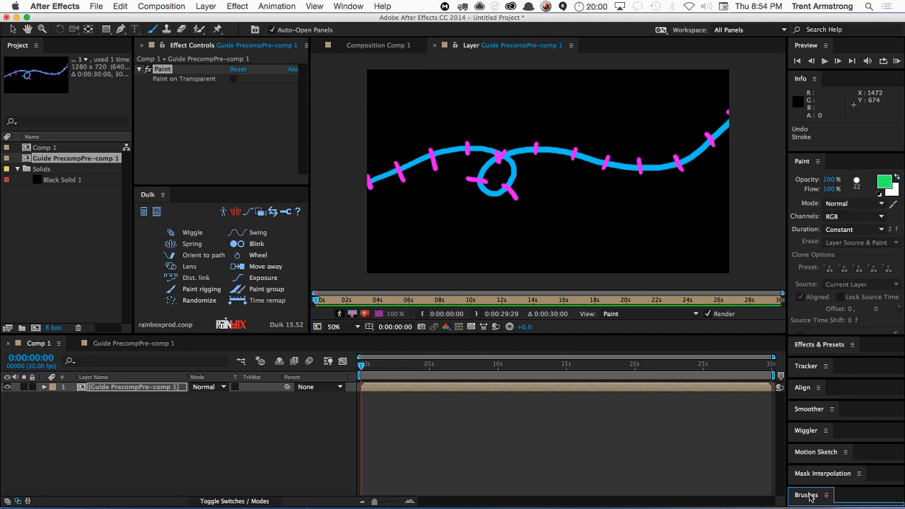
pyautogui.moveTo(809, 497)
pyautogui.mouseDown()
pyautogui.moveTo(830, 404)
pyautogui.moveTo(829, 334)
pyautogui.mouseUp()
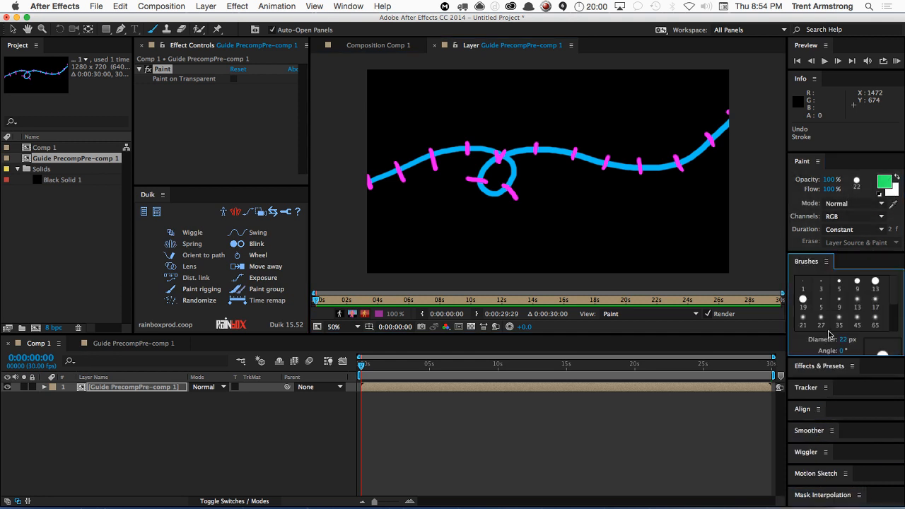
pyautogui.click(837, 287)
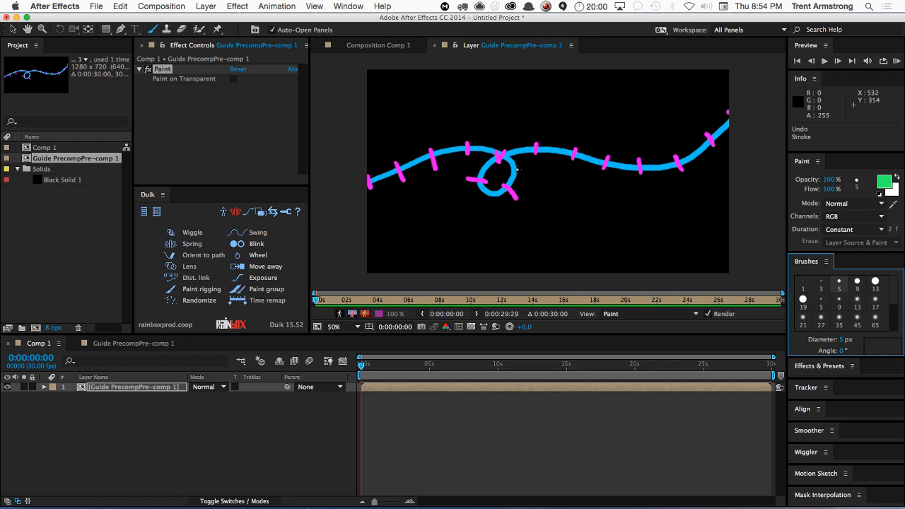
# Step: Paint thin green in-between ticks around the loop, just after the crossing and between two magenta marks near the path's end, and return to Comp 1's composition view
pyautogui.click(522, 167)
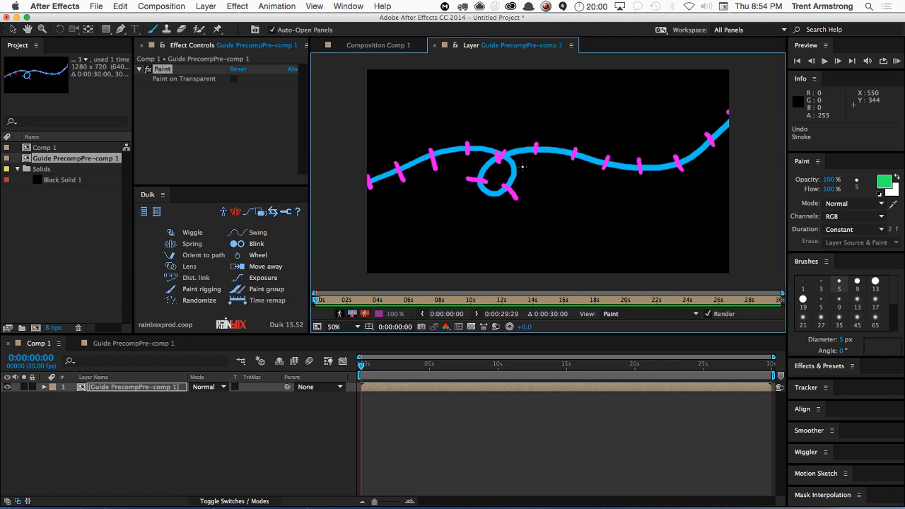
pyautogui.moveTo(506, 170); pyautogui.dragTo(504, 170)
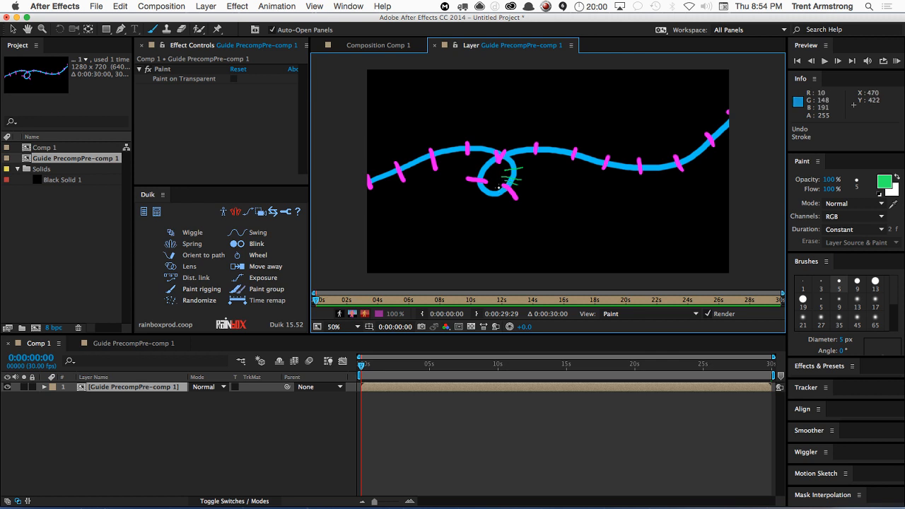
pyautogui.moveTo(493, 186); pyautogui.dragTo(485, 203)
pyautogui.moveTo(649, 160)
pyautogui.mouseDown()
pyautogui.moveTo(649, 174)
pyautogui.moveTo(667, 174)
pyautogui.moveTo(654, 175)
pyautogui.moveTo(662, 161)
pyautogui.mouseUp()
pyautogui.click(129, 417)
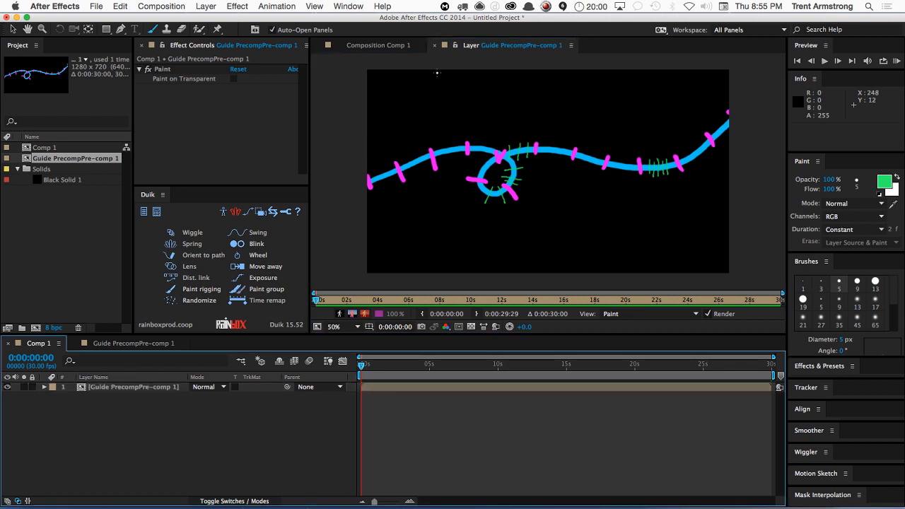
pyautogui.click(435, 48)
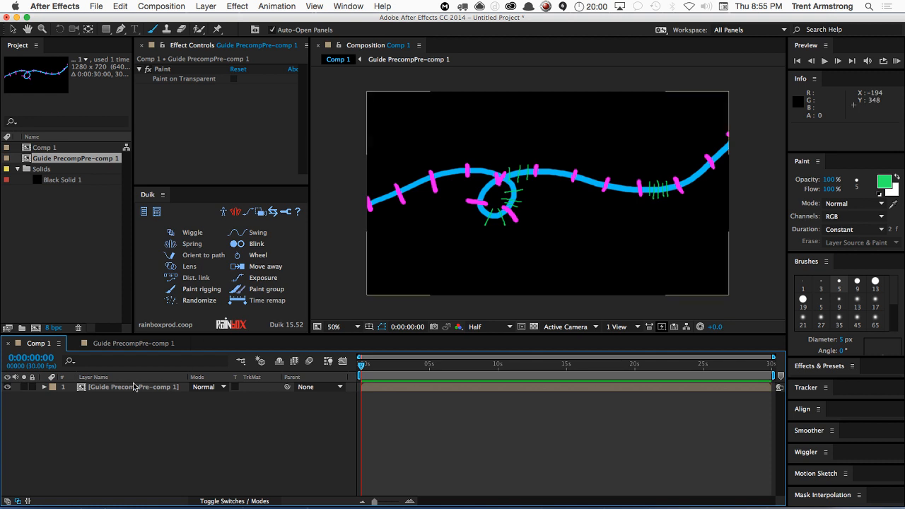
# Step: Choose the Ellipse tool and set the shape fill color to a bright orange
pyautogui.moveTo(106, 30); pyautogui.dragTo(146, 54)
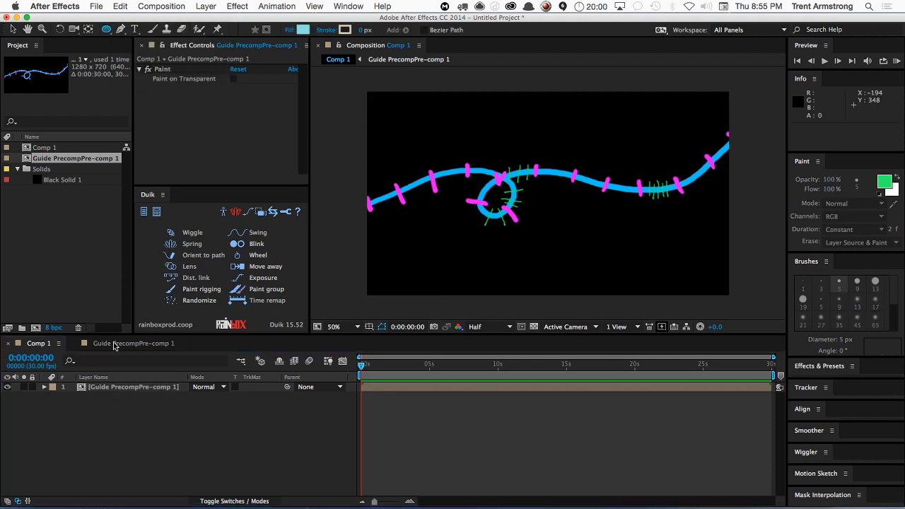
pyautogui.click(304, 32)
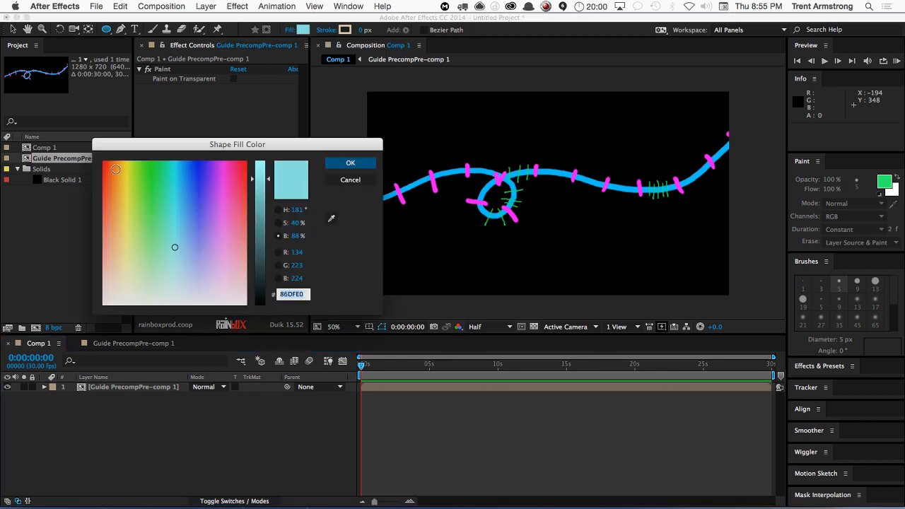
pyautogui.click(108, 166)
pyautogui.click(350, 163)
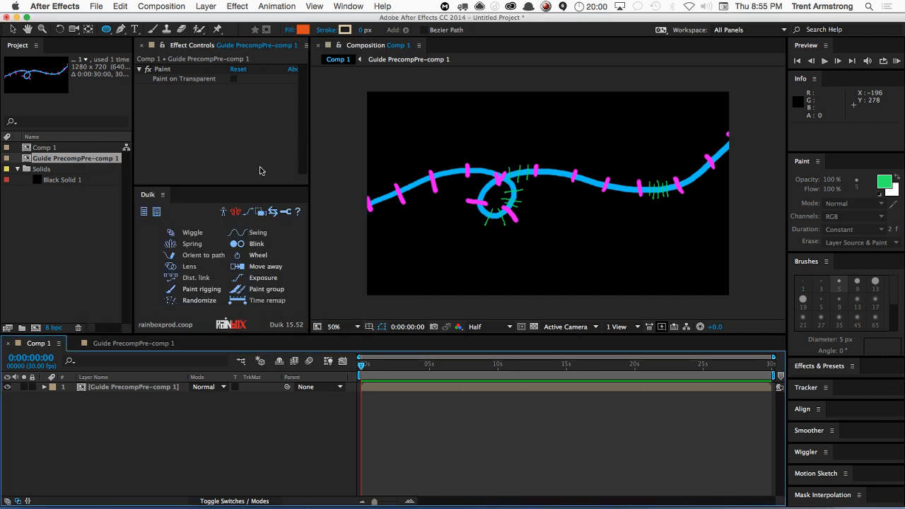
# Step: Create a full-comp ellipse shape layer and set its ellipse path size to 50 by 50
pyautogui.doubleClick(106, 30)
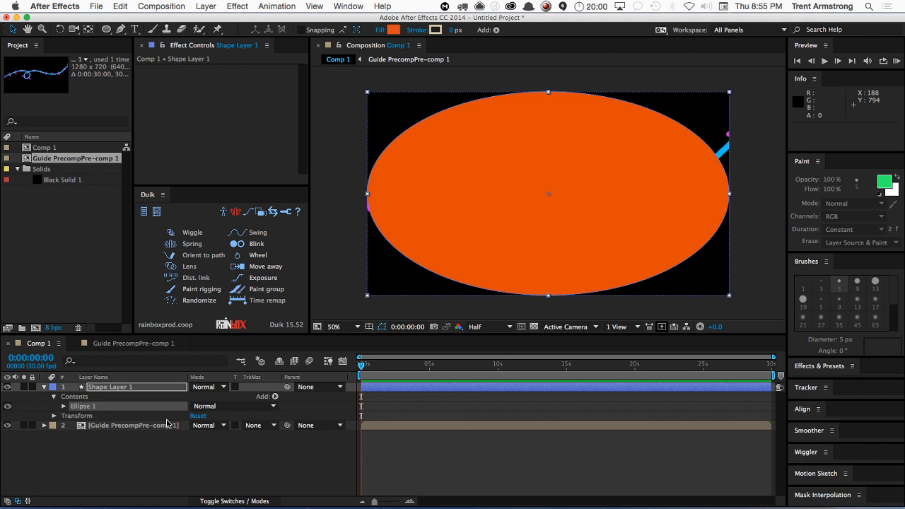
pyautogui.press('u')
pyautogui.press('u')
pyautogui.click(213, 425)
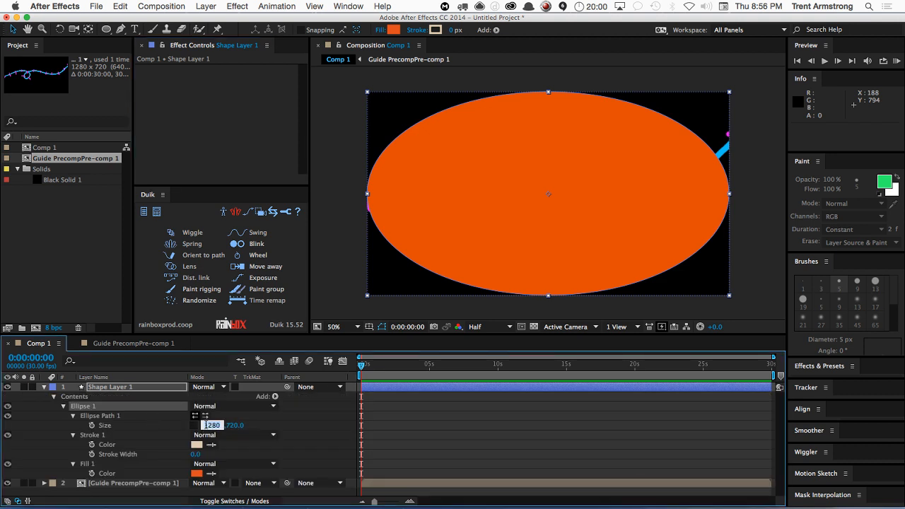
pyautogui.write('50')
pyautogui.press('Tab')
pyautogui.write('50')
pyautogui.press('Return')
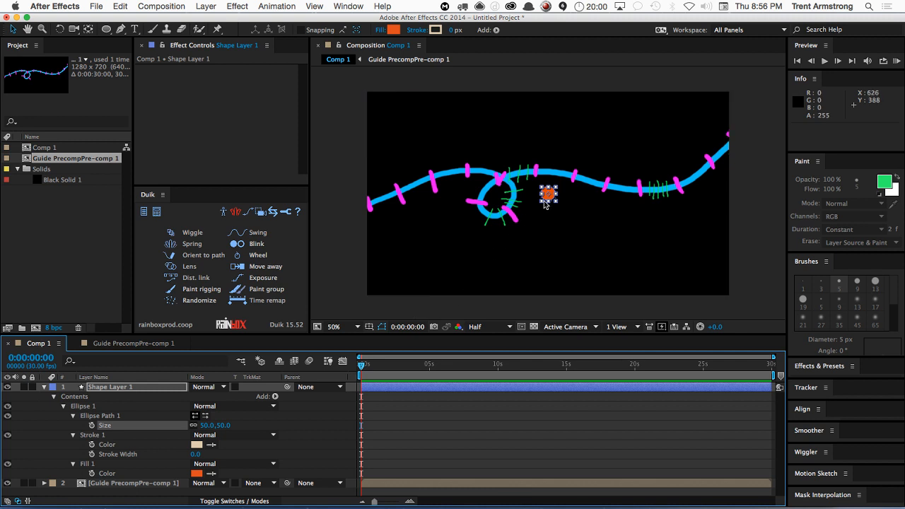
# Step: Move the orange circle above the guide path and rename its layer Ball
pyautogui.click(133, 388)
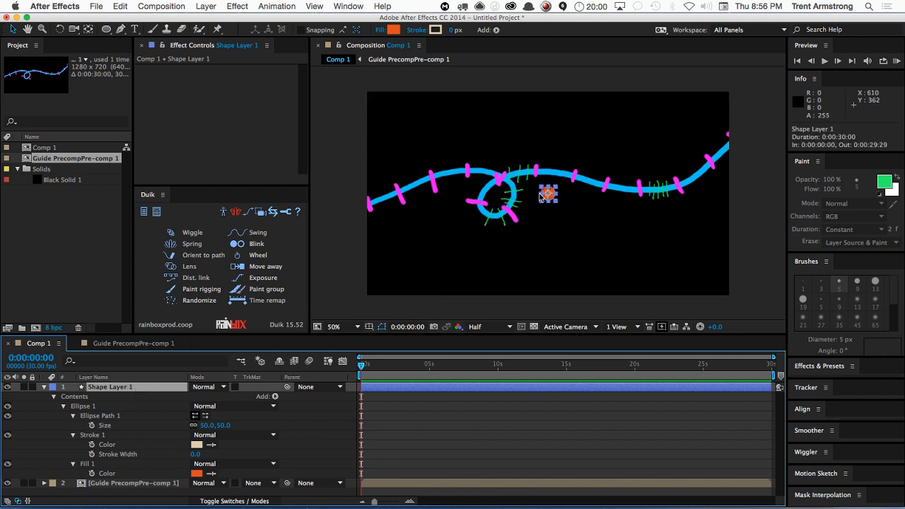
pyautogui.moveTo(548, 193); pyautogui.dragTo(491, 139)
pyautogui.click(128, 389)
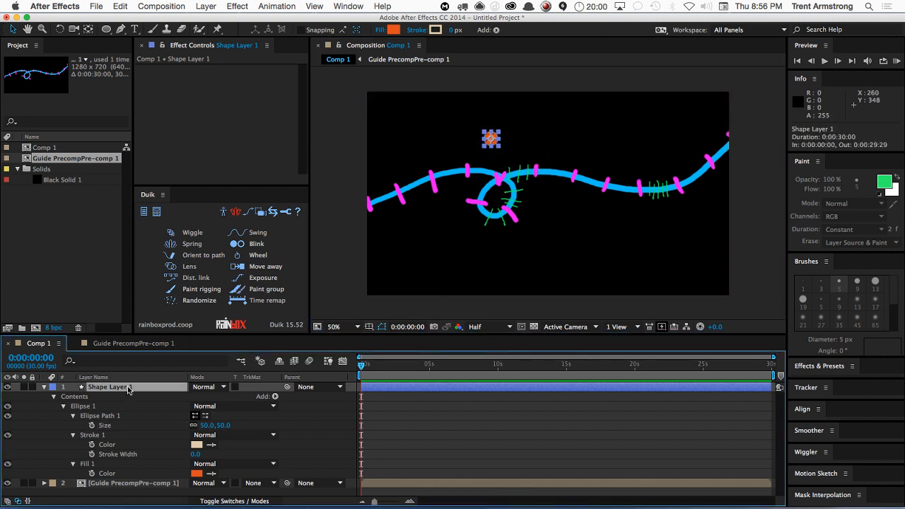
pyautogui.press('Return')
pyautogui.write('Ball')
pyautogui.press('Return')
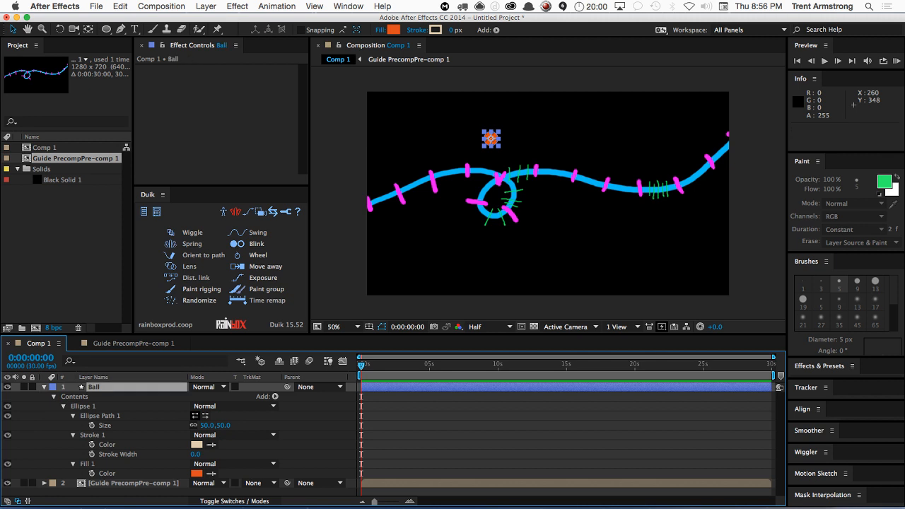
# Step: Enable position keyframing for the Ball layer at frame 0 and place it on the path's first magenta mark, at about 4, 396
pyautogui.moveTo(491, 139); pyautogui.dragTo(437, 155)
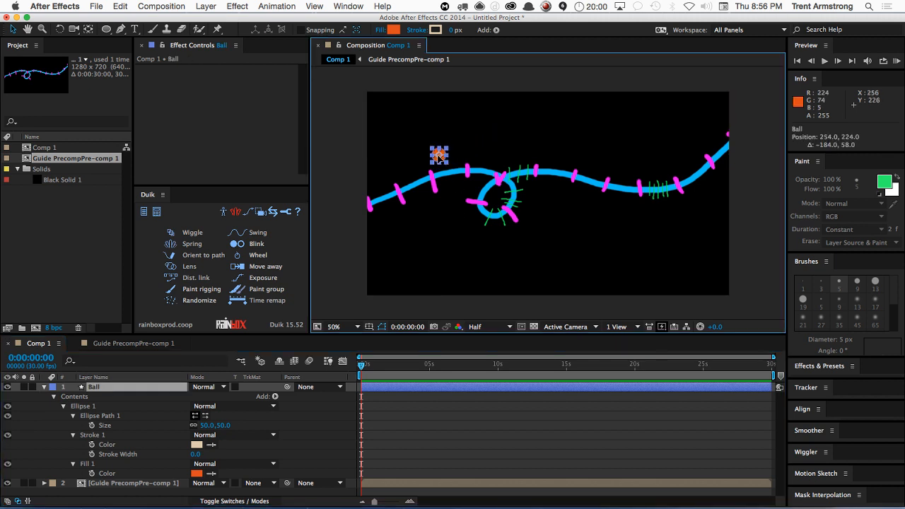
pyautogui.press('p')
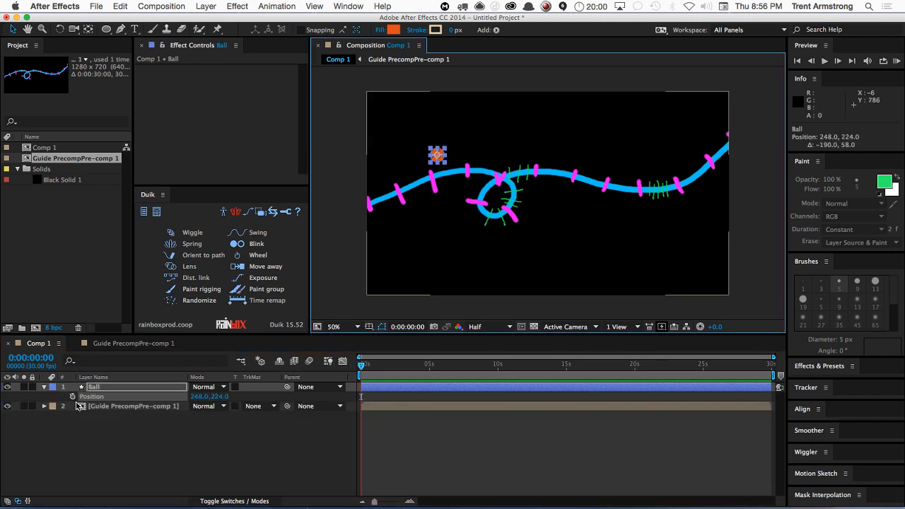
pyautogui.click(72, 396)
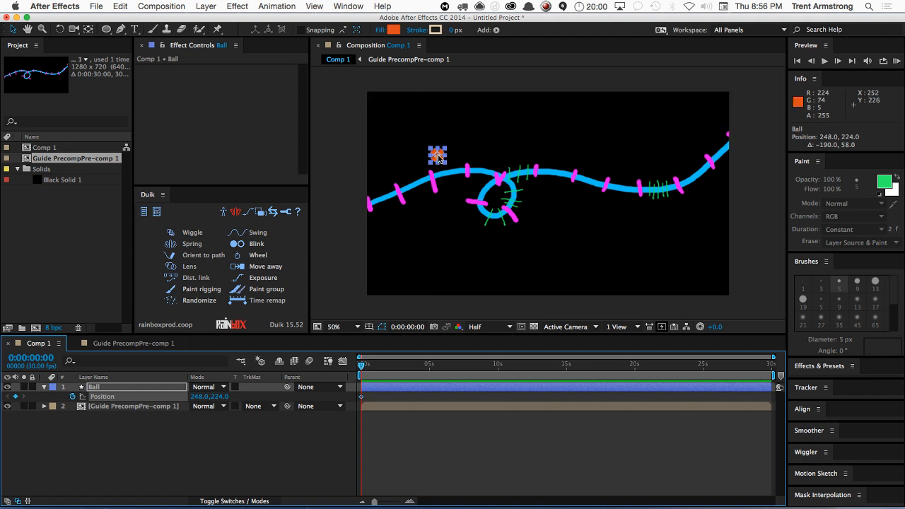
pyautogui.moveTo(447, 153); pyautogui.dragTo(369, 202)
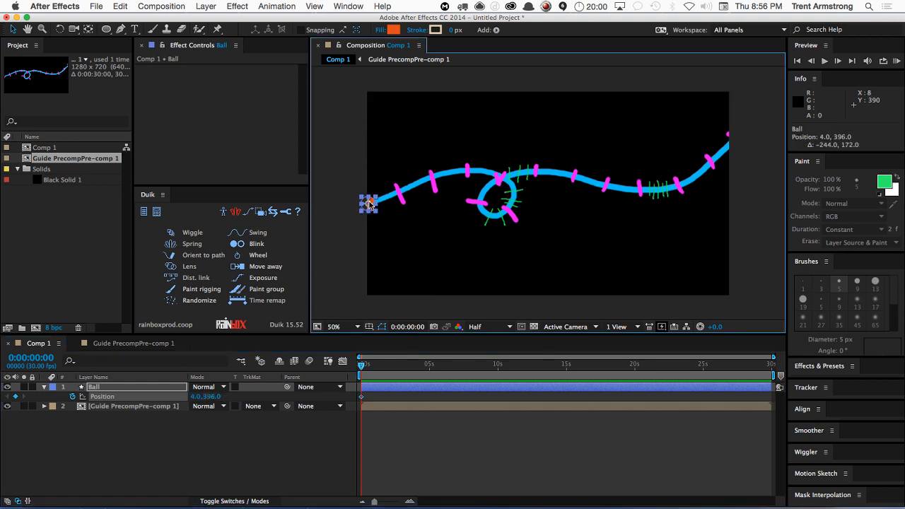
# Step: Change Comp 1's frame rate to 24 frames per second in the composition settings
pyautogui.press('super+k')
pyautogui.press('Escape')
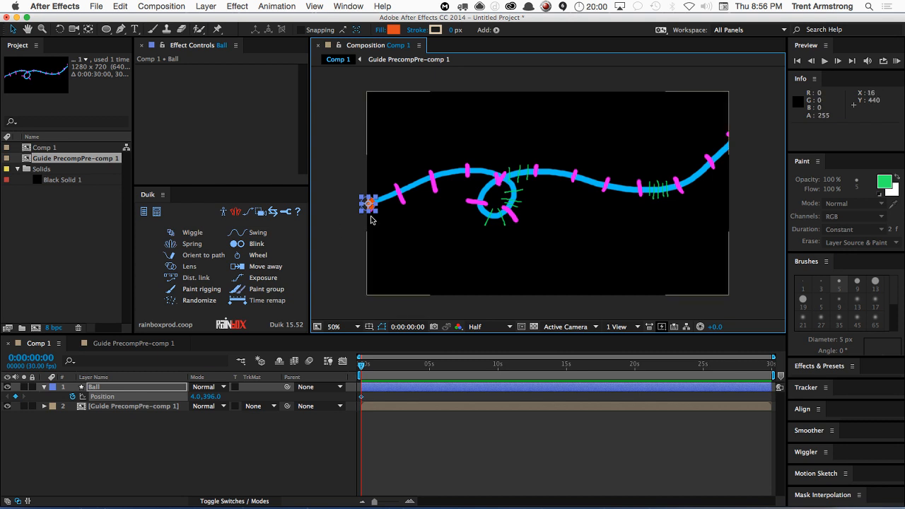
pyautogui.press('super+k')
pyautogui.press('Tab')
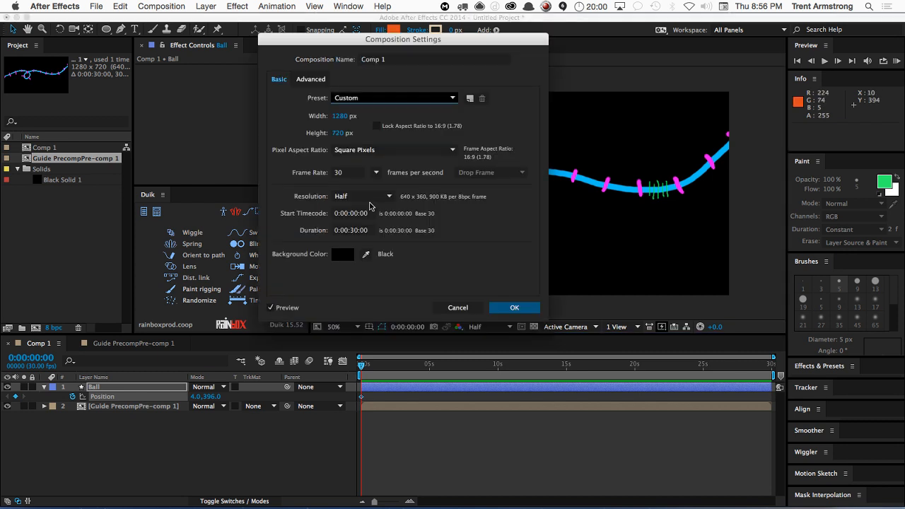
pyautogui.press('Tab')
pyautogui.press('Tab')
pyautogui.press('Tab')
pyautogui.press('Tab')
pyautogui.write('24')
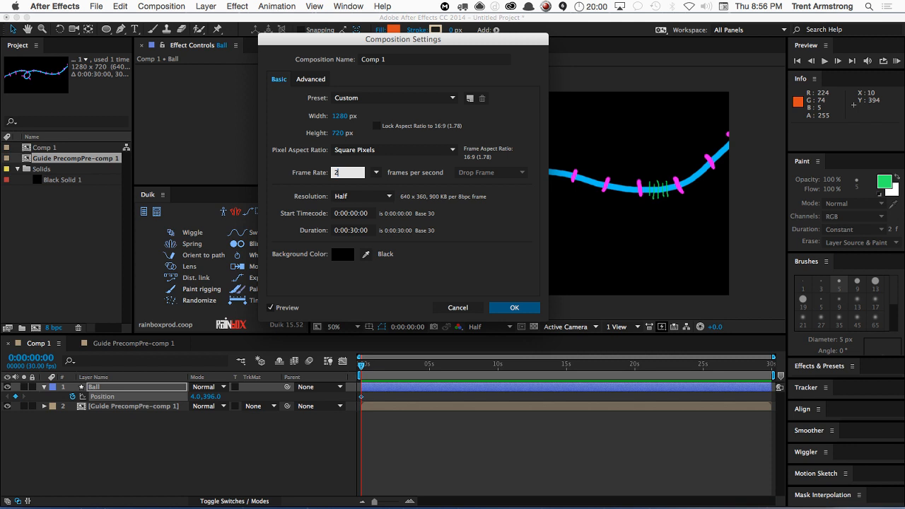
pyautogui.press('Return')
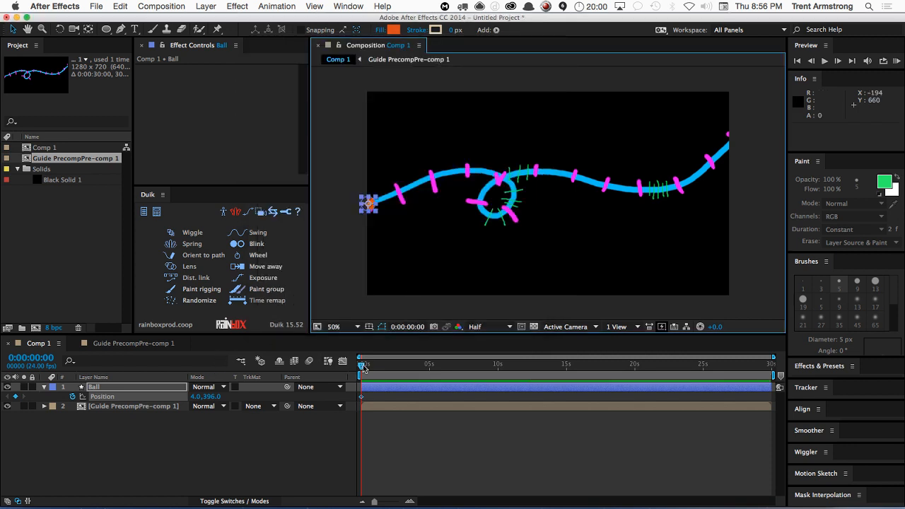
# Step: Keyframe the ball at frame 2 on the second magenta mark, at about 110, 354
pyautogui.click(105, 387)
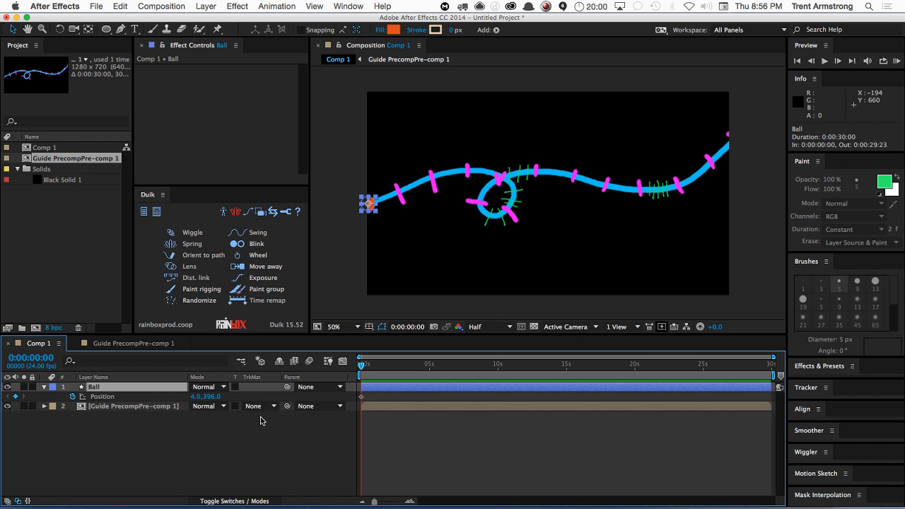
pyautogui.click(369, 203)
pyautogui.click(368, 204)
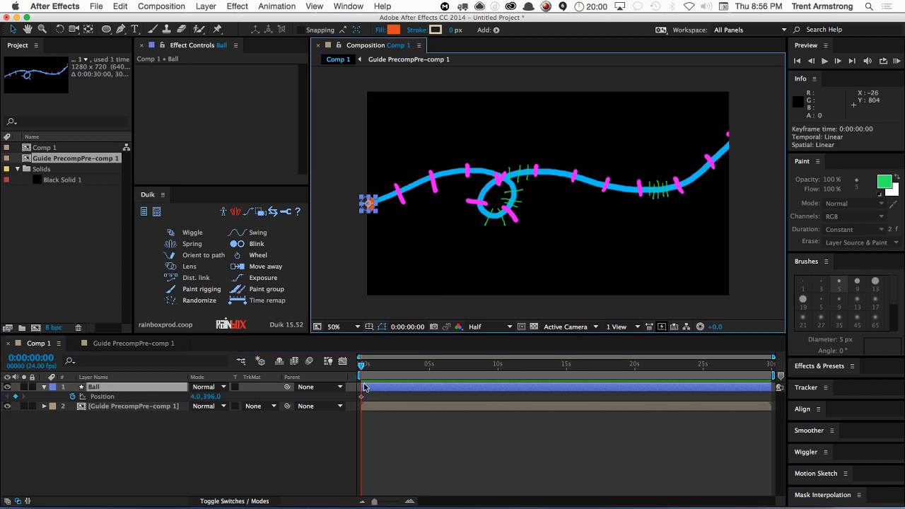
pyautogui.press('pagedown')
pyautogui.press('=')
pyautogui.press('=')
pyautogui.moveTo(381, 416); pyautogui.dragTo(405, 420)
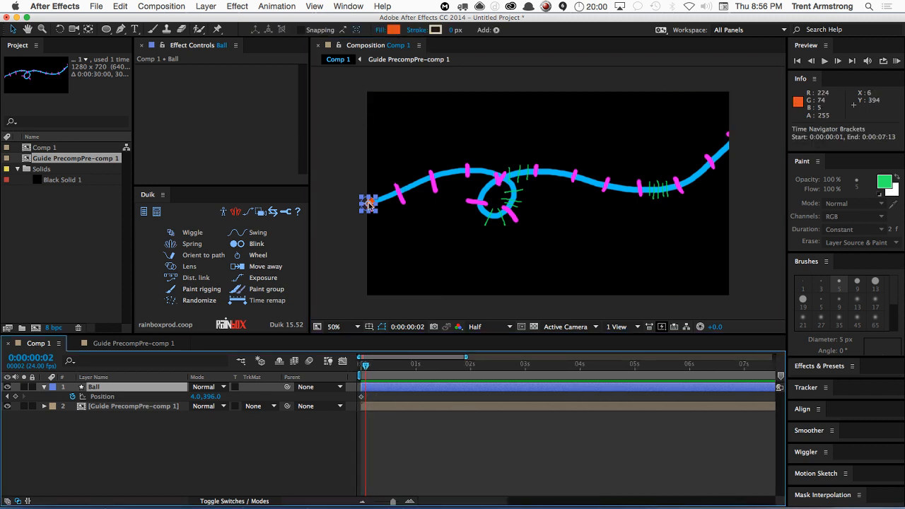
pyautogui.moveTo(369, 204); pyautogui.dragTo(400, 193)
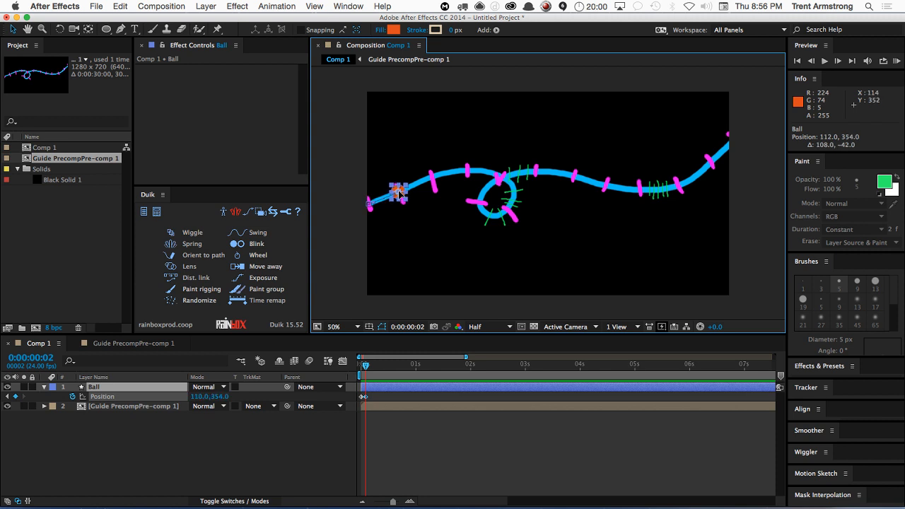
# Step: Set the Ball layer's opacity to 50 percent
pyautogui.press('super+shift+o')
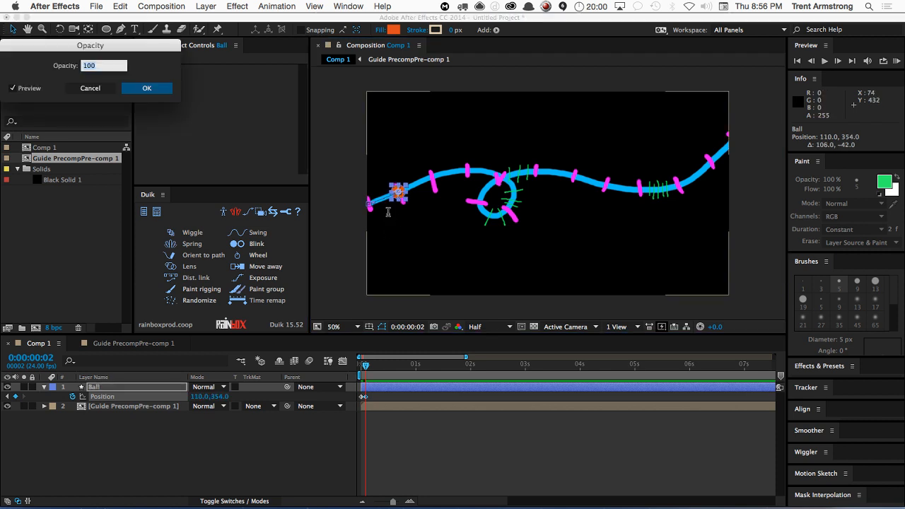
pyautogui.write('50')
pyautogui.press('Return')
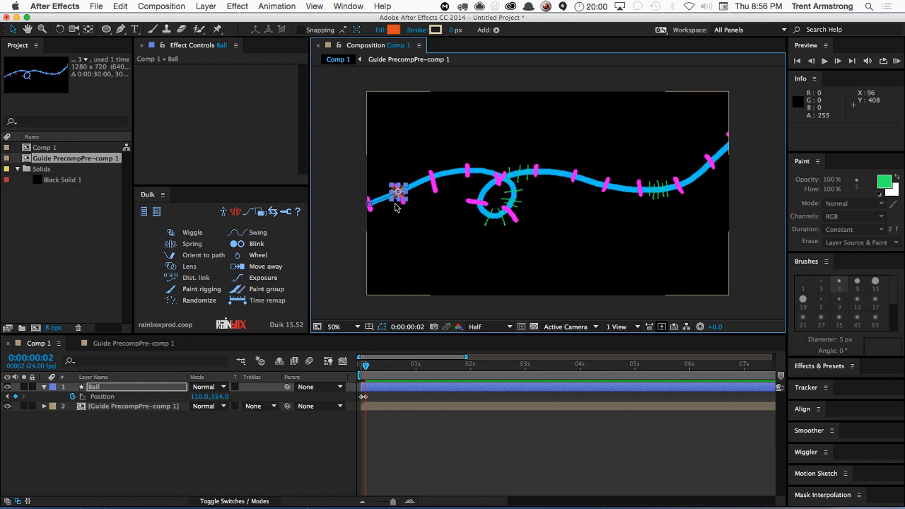
# Step: Keyframe the ball at frames 4, 6 and 8 on the next magenta marks, ending where the path crosses itself at about 478, 300
pyautogui.press('.')
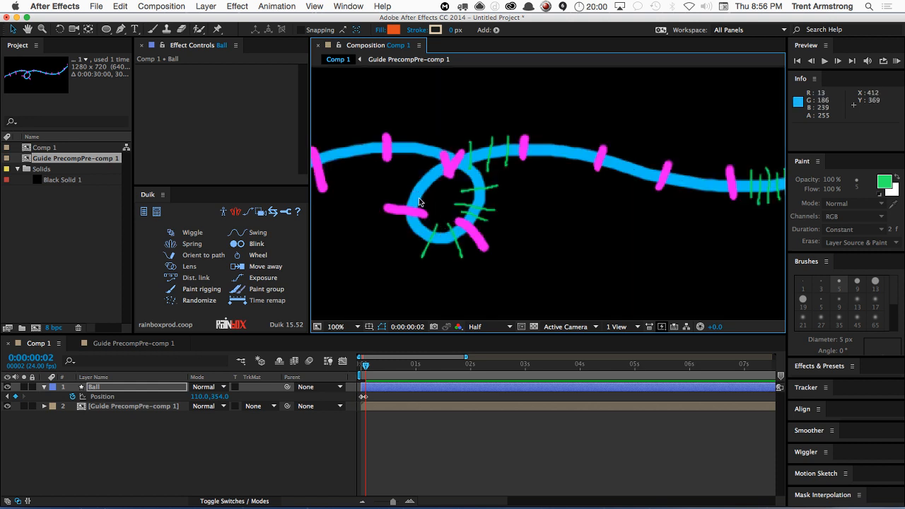
pyautogui.moveTo(396, 234); pyautogui.dragTo(619, 220)
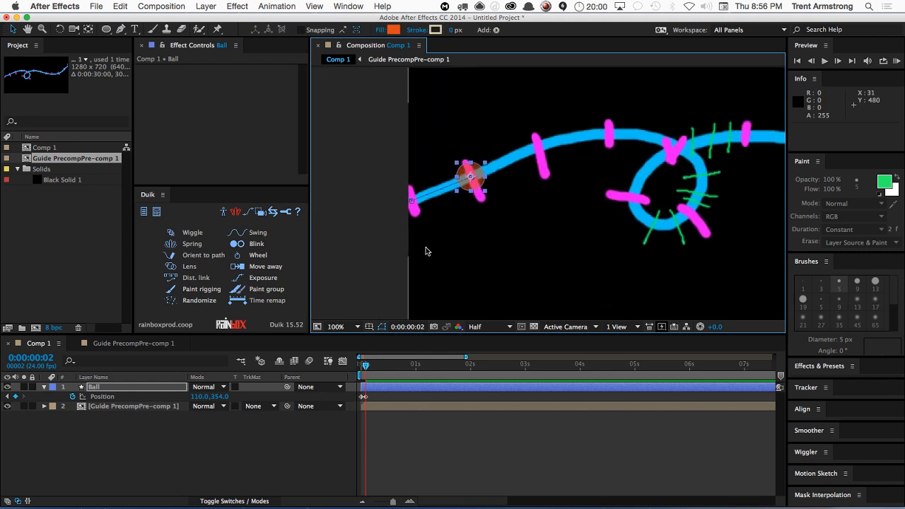
pyautogui.press('pagedown')
pyautogui.press('pagedown')
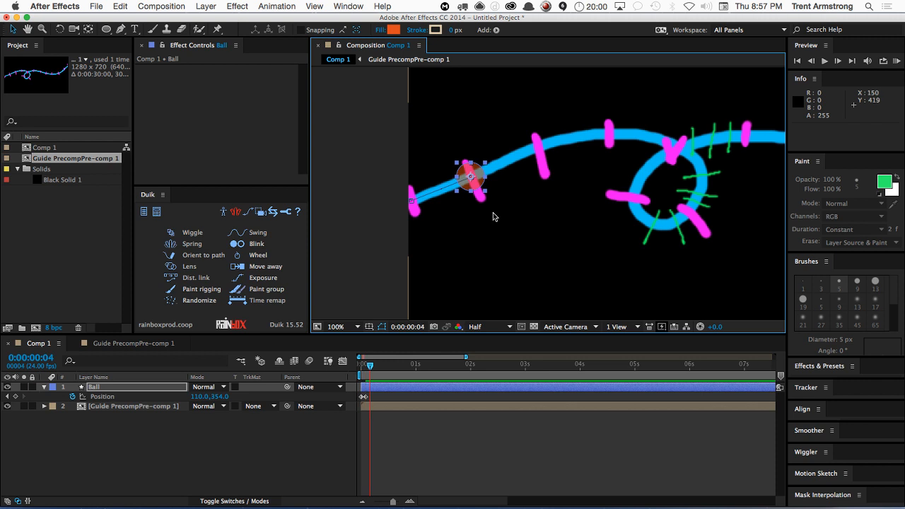
pyautogui.moveTo(471, 179); pyautogui.dragTo(679, 146)
pyautogui.press('pagedown')
pyautogui.press('pagedown')
pyautogui.press('pagedown')
pyautogui.press('pagedown')
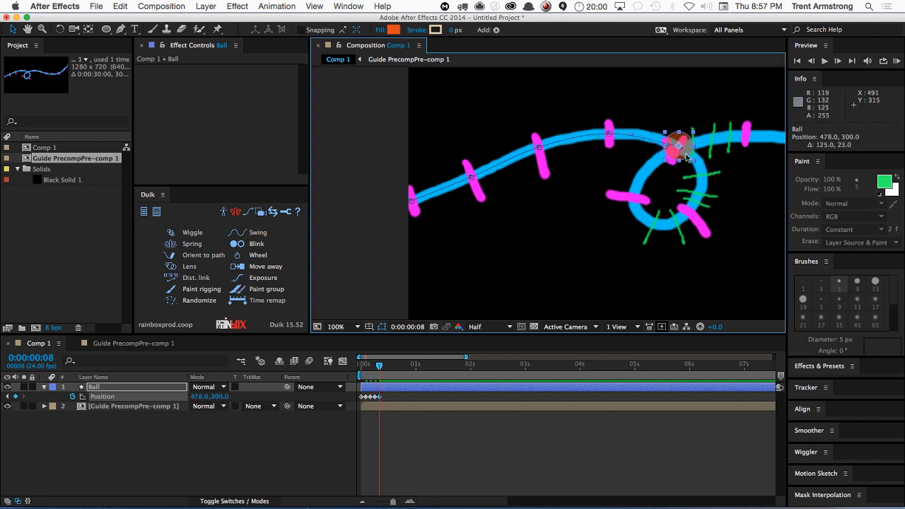
# Step: Keyframe the ball every two frames from frame 10 to 32 on the marks around the loop, ending on the magenta mark at about 596, 280
pyautogui.press('pagedown')
pyautogui.press('pagedown')
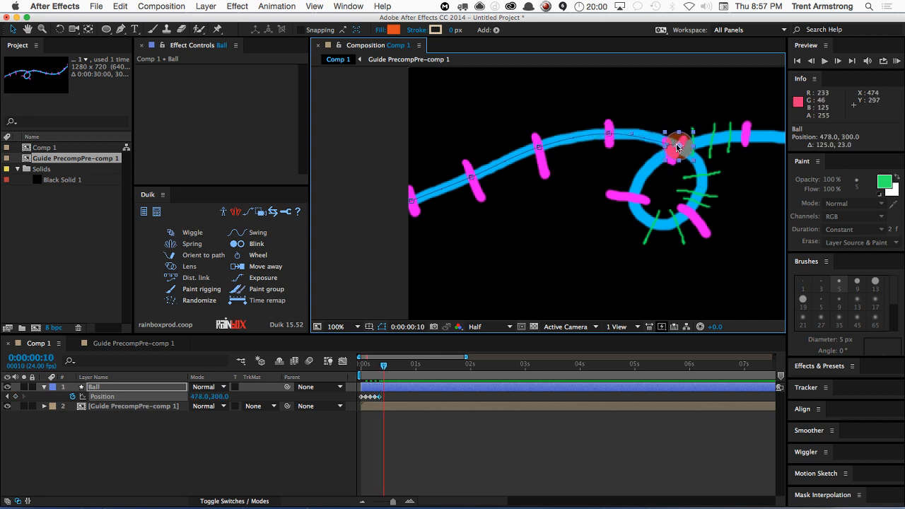
pyautogui.moveTo(678, 146); pyautogui.dragTo(735, 139)
pyautogui.press('pagedown')
pyautogui.press('pagedown')
pyautogui.press('pagedown')
pyautogui.press('pagedown')
pyautogui.press('pagedown')
pyautogui.press('pagedown')
pyautogui.press('pagedown')
pyautogui.press('pagedown')
pyautogui.press('pagedown')
pyautogui.press('pagedown')
pyautogui.press('pagedown')
pyautogui.press('pagedown')
pyautogui.press('pagedown')
pyautogui.press('pagedown')
pyautogui.press('pagedown')
pyautogui.press('pagedown')
pyautogui.press('pagedown')
pyautogui.press('pagedown')
pyautogui.press('pagedown')
pyautogui.press('pagedown')
pyautogui.press('pagedown')
pyautogui.press('pagedown')
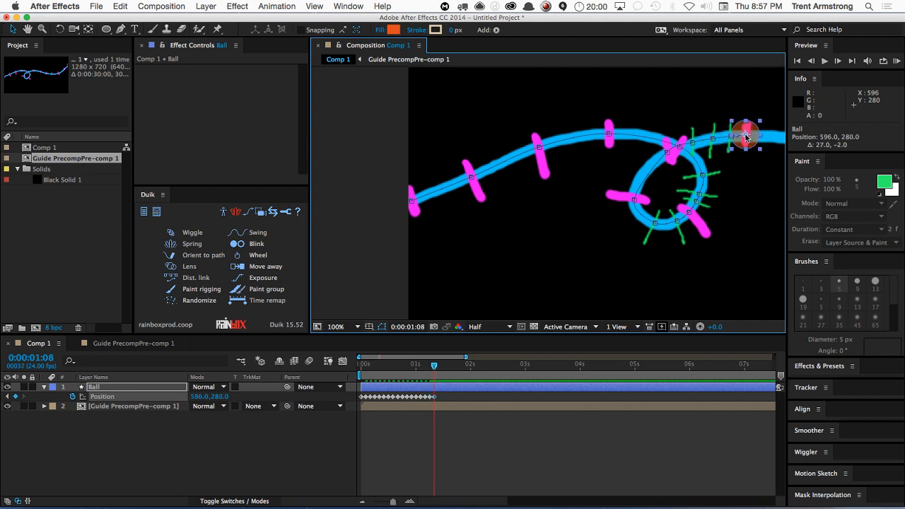
# Step: Keyframe the ball every two frames from frame 34 to 48 along the path's dip, ending on the last green mark at about 1061, 341
pyautogui.press('pagedown')
pyautogui.press('pagedown')
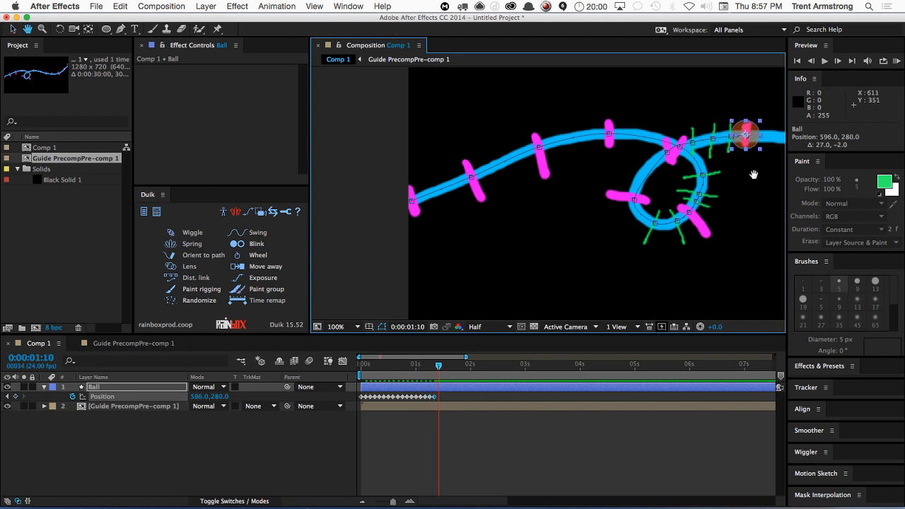
pyautogui.moveTo(755, 175); pyautogui.dragTo(410, 173)
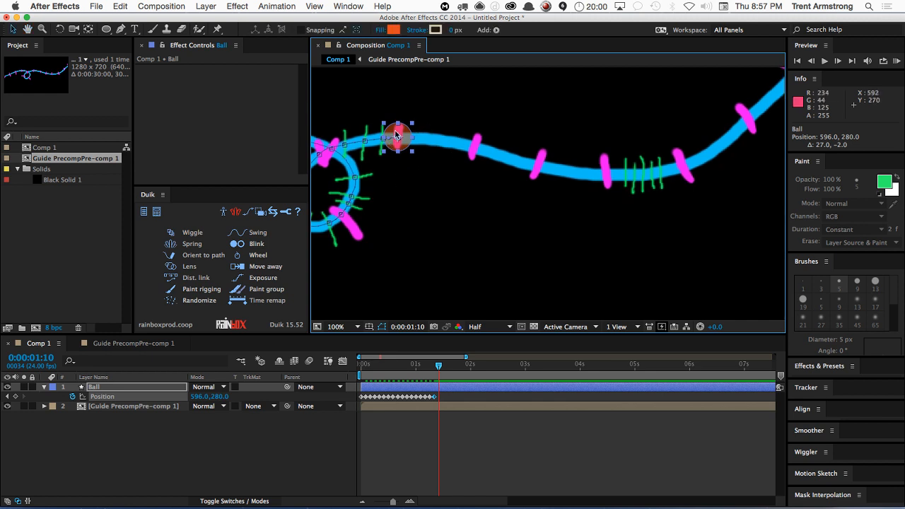
pyautogui.moveTo(398, 140)
pyautogui.mouseDown()
pyautogui.moveTo(477, 147)
pyautogui.moveTo(536, 167)
pyautogui.moveTo(683, 174)
pyautogui.mouseUp()
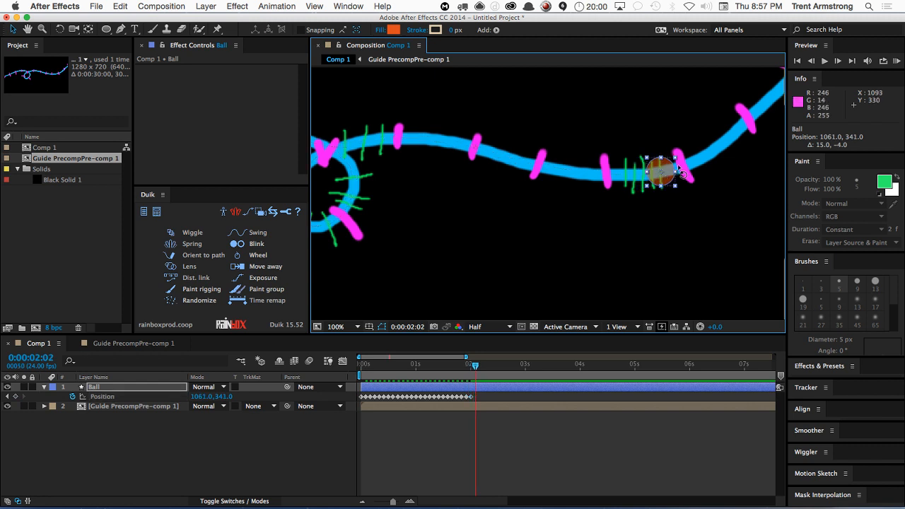
# Step: Keyframe the ball every two frames from frame 50 to 56 up the final slope, ending outside the composition at about 1345, 137
pyautogui.click(144, 389)
pyautogui.moveTo(660, 171); pyautogui.dragTo(750, 123)
pyautogui.press('pagedown')
pyautogui.press('pagedown')
pyautogui.moveTo(696, 156); pyautogui.dragTo(425, 216)
pyautogui.press('v')
pyautogui.press('pagedown')
pyautogui.press('pagedown')
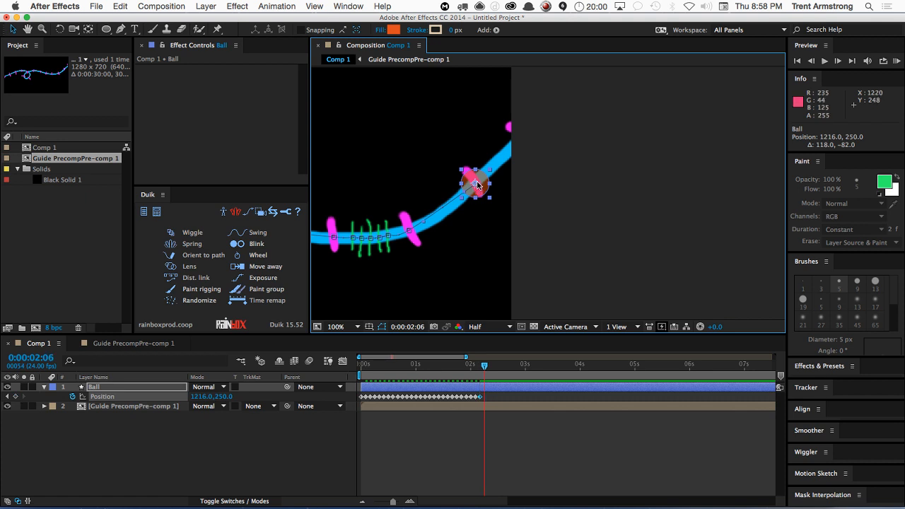
pyautogui.moveTo(478, 185); pyautogui.dragTo(557, 126)
pyautogui.press('pagedown')
pyautogui.press('pagedown')
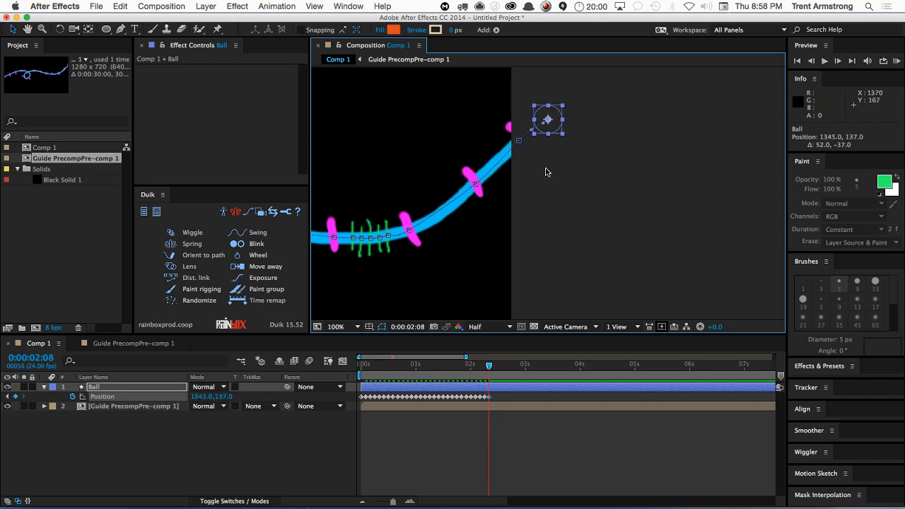
# Step: End the work area at 0:00:02:10 and hide the guide precomp layer in Comp 1
pyautogui.click(493, 365)
pyautogui.press('n')
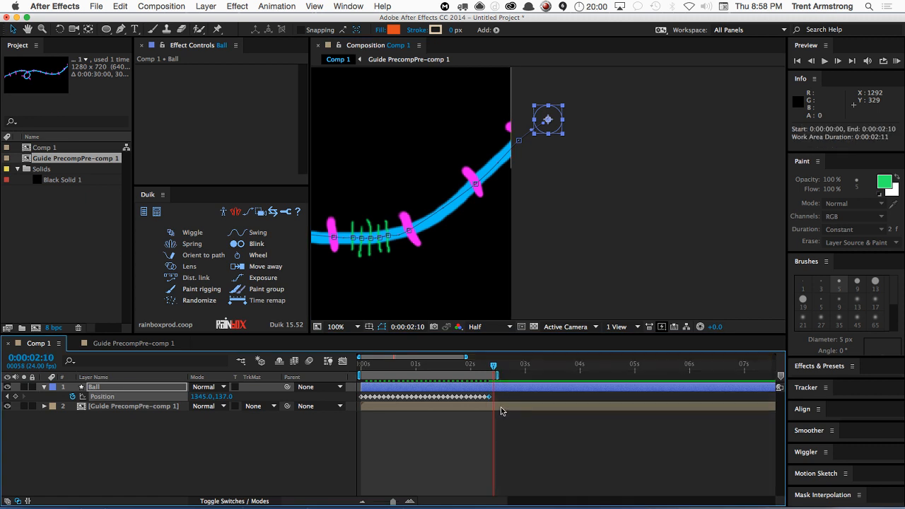
pyautogui.click(7, 407)
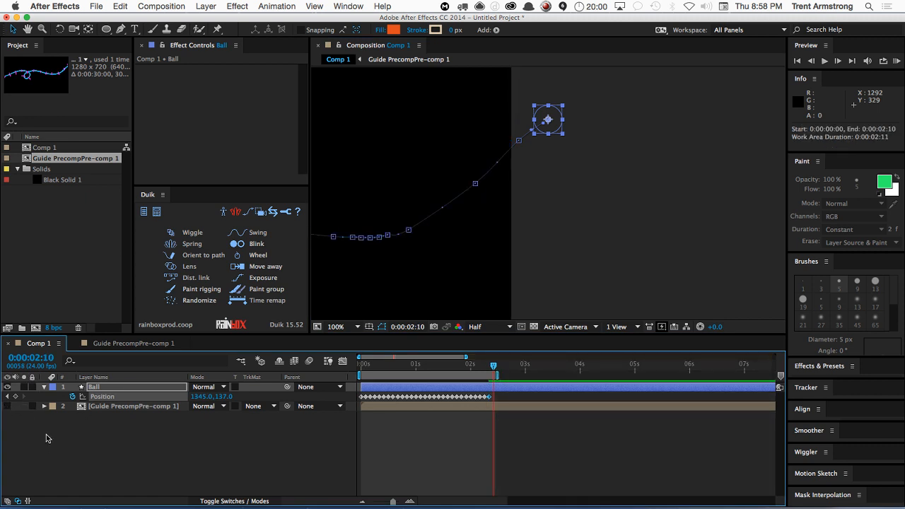
pyautogui.hotkey('shift', '/')
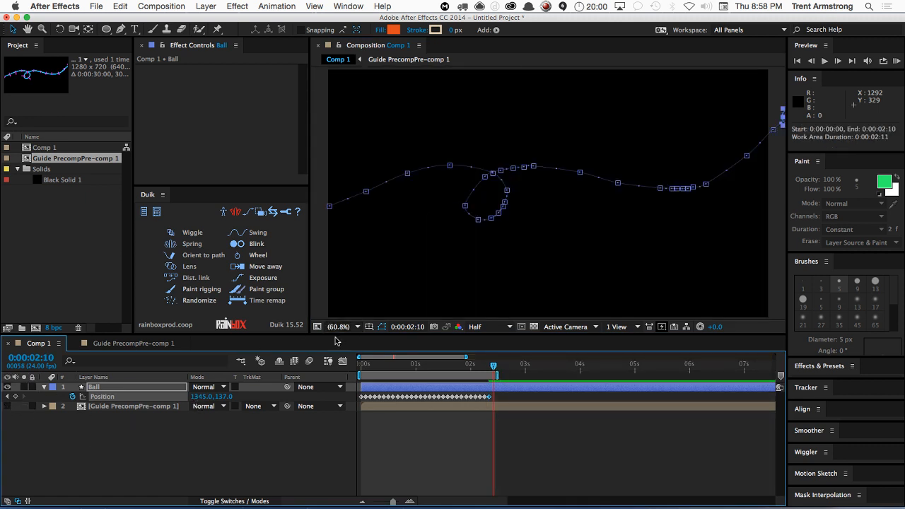
# Step: Set the Ball layer's opacity to 100 percent
pyautogui.moveTo(363, 366)
pyautogui.mouseDown()
pyautogui.moveTo(432, 365)
pyautogui.moveTo(361, 366)
pyautogui.mouseUp()
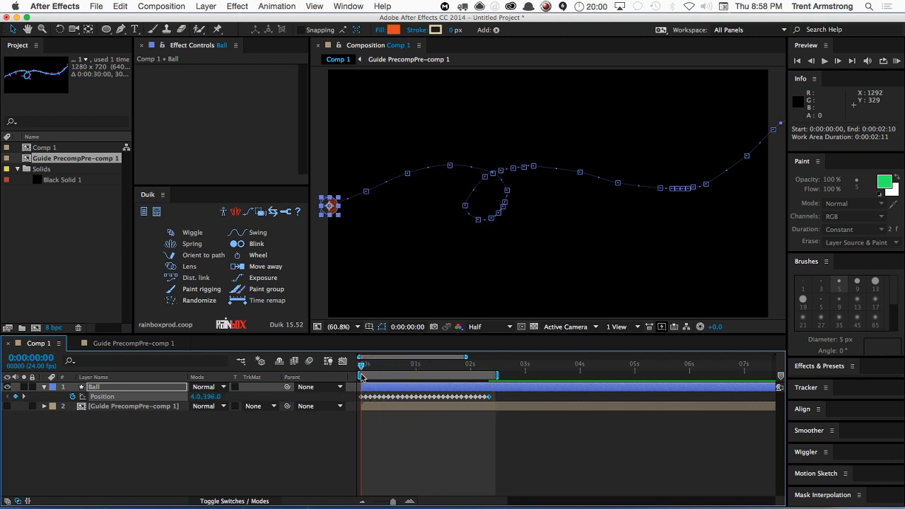
pyautogui.click(94, 389)
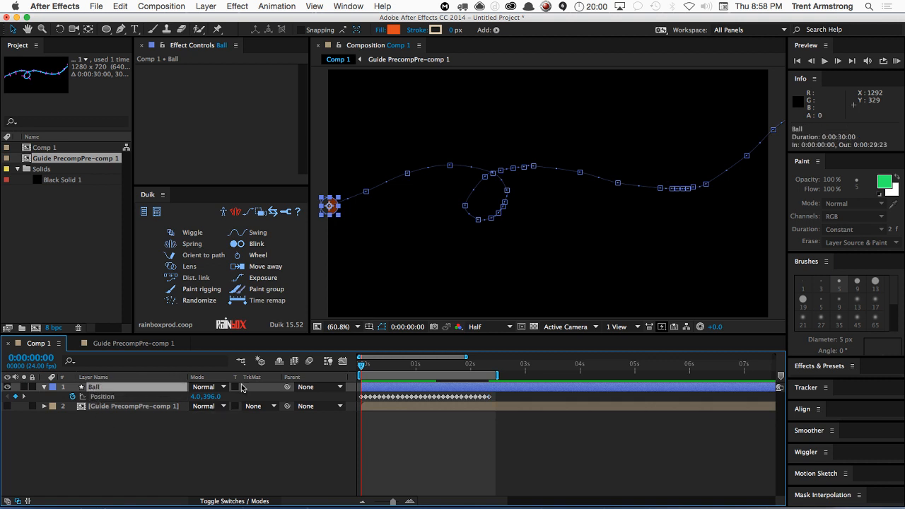
pyautogui.press('space')
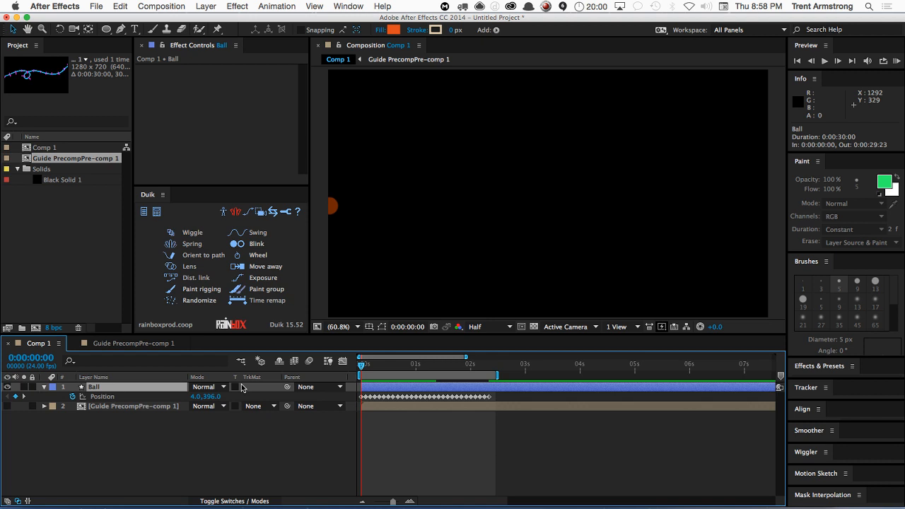
pyautogui.press('super+shift+o')
pyautogui.write('10')
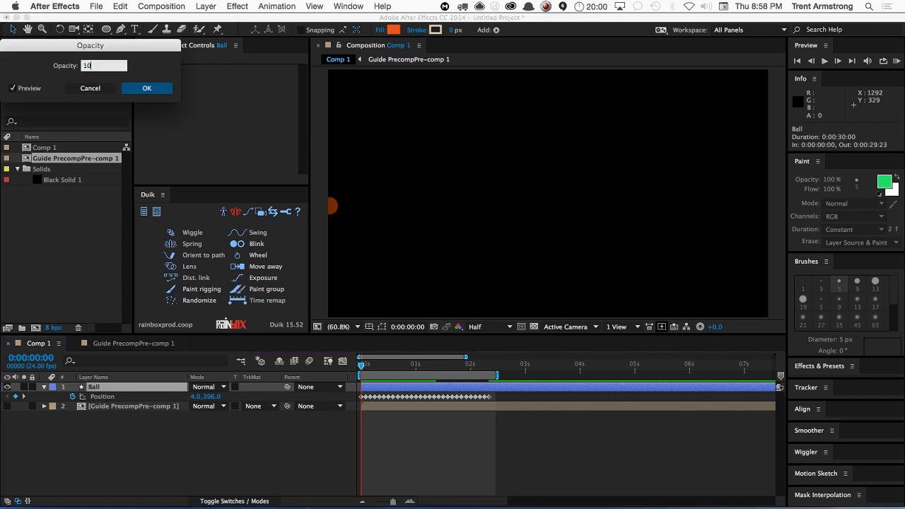
pyautogui.write('0')
pyautogui.press('Return')
# Step: Preview the ball animation over the work area and check the ball's placement against the guide at frame 18
pyautogui.press('space')
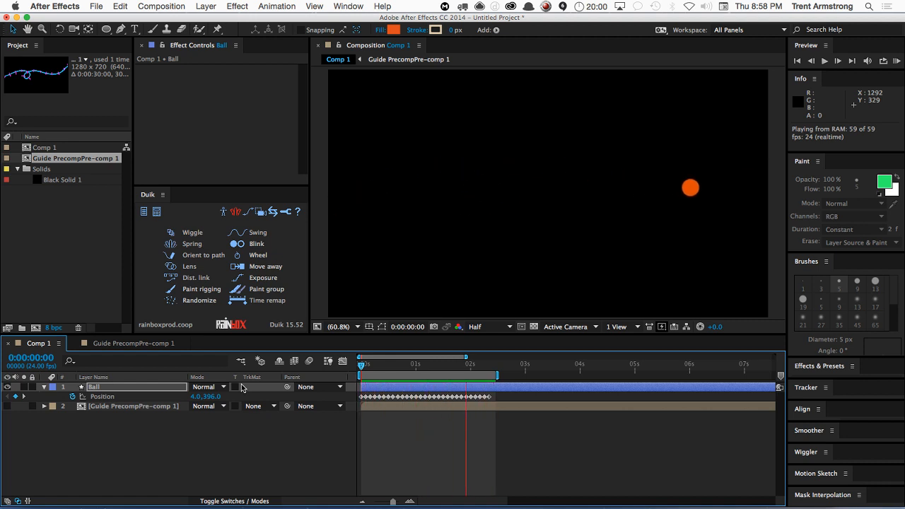
pyautogui.press('space')
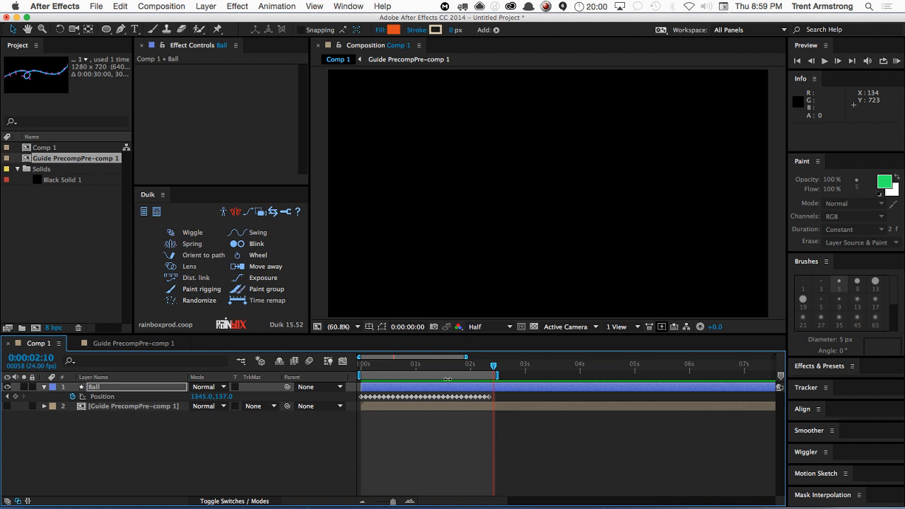
pyautogui.moveTo(415, 366); pyautogui.dragTo(403, 366)
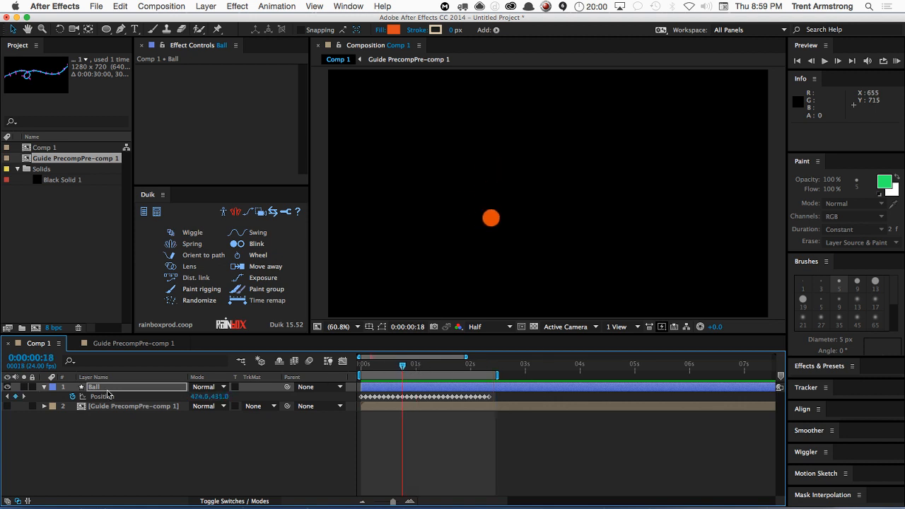
pyautogui.click(8, 406)
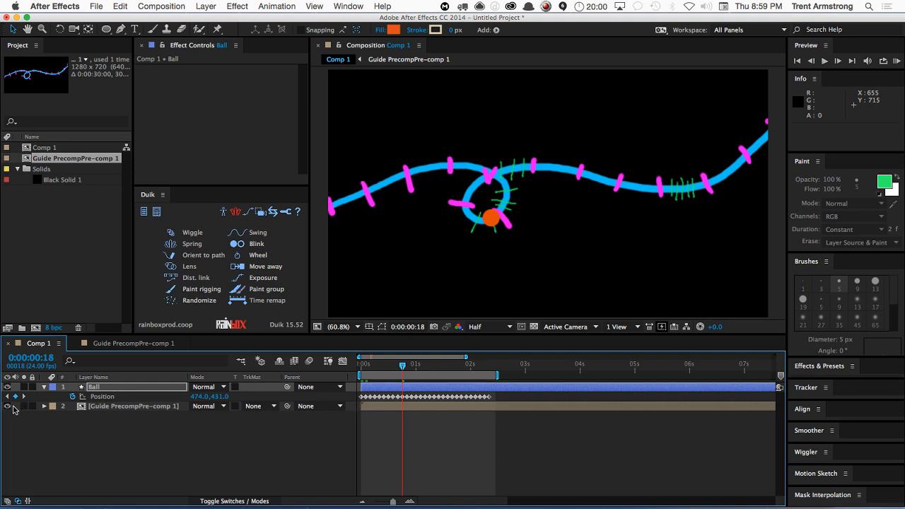
pyautogui.click(8, 406)
pyautogui.moveTo(404, 370); pyautogui.dragTo(362, 366)
pyautogui.press('KP_0')
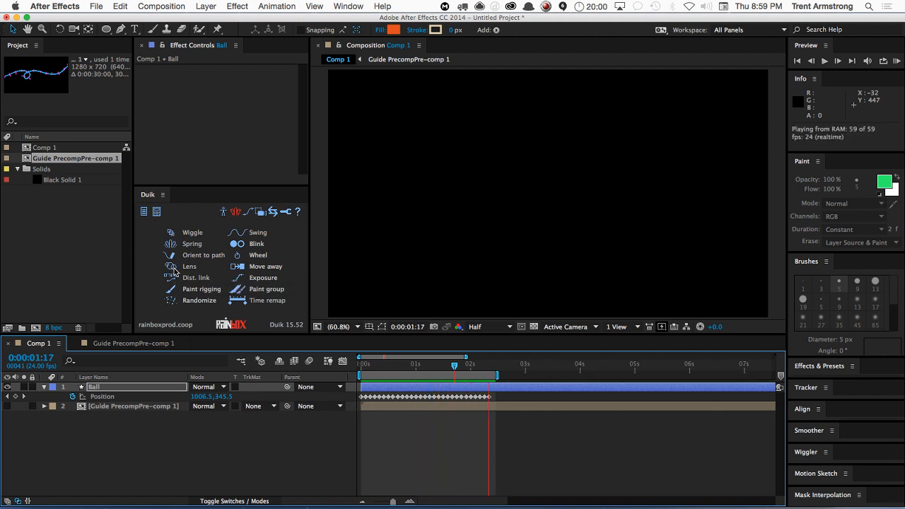
# Step: Make the guide precomp visible in Comp 1 and hide the Guide Layer inside that precomp
pyautogui.click(7, 407)
pyautogui.doubleClick(88, 407)
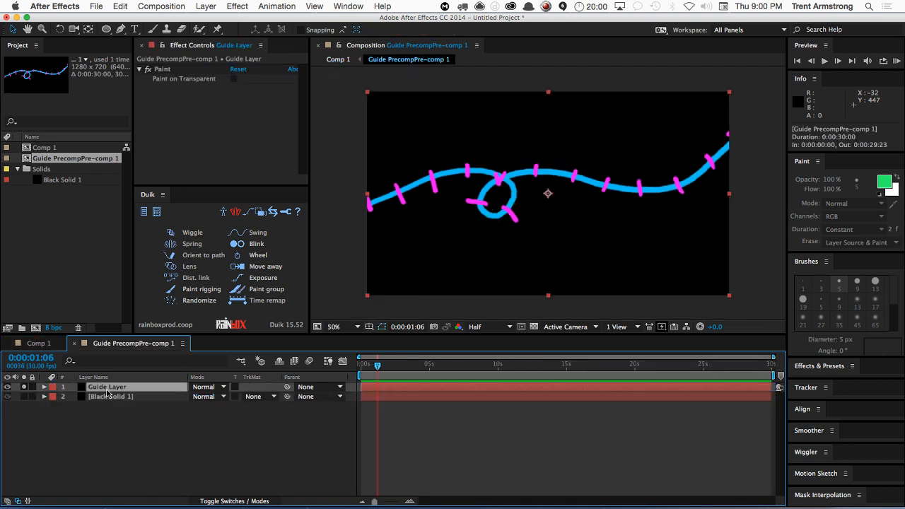
pyautogui.click(8, 387)
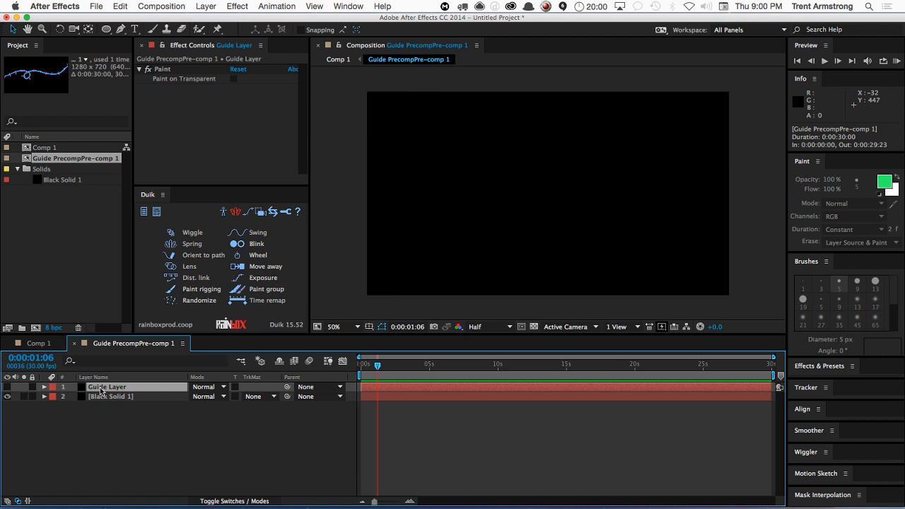
# Step: Add another Black Solid 1 layer below the Guide Layer and paint a green path of diminishing bounces on it
pyautogui.moveTo(68, 182); pyautogui.dragTo(100, 393)
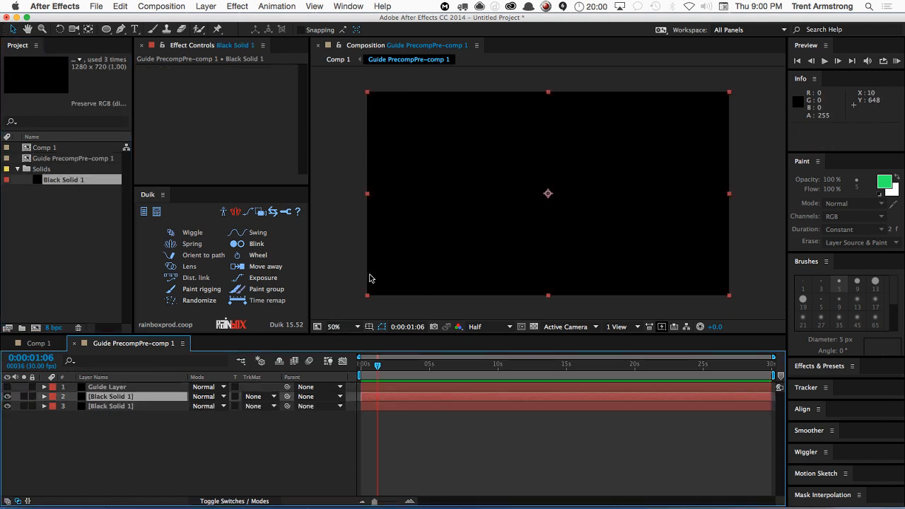
pyautogui.doubleClick(111, 397)
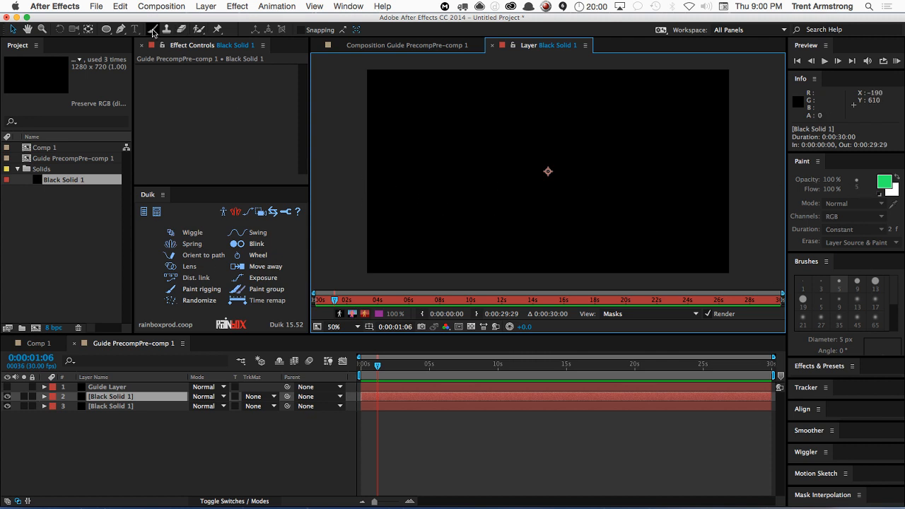
pyautogui.click(153, 30)
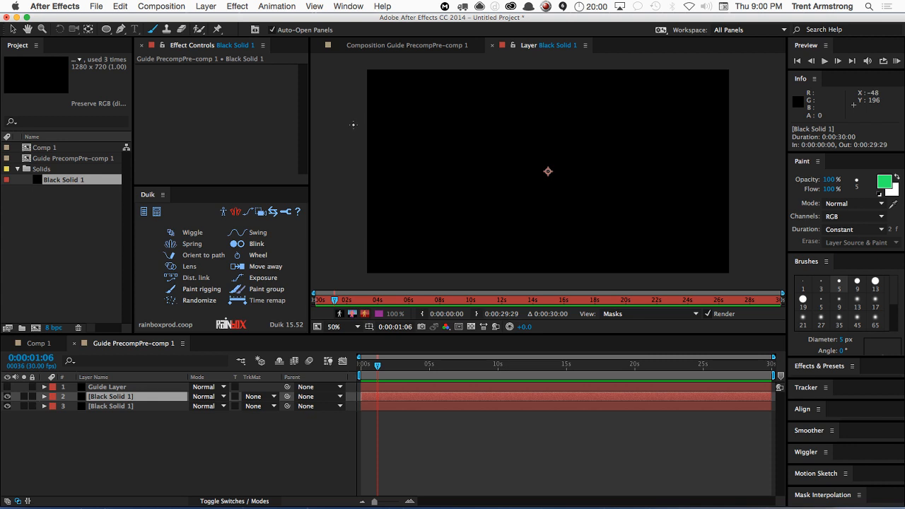
pyautogui.moveTo(355, 125); pyautogui.dragTo(363, 125)
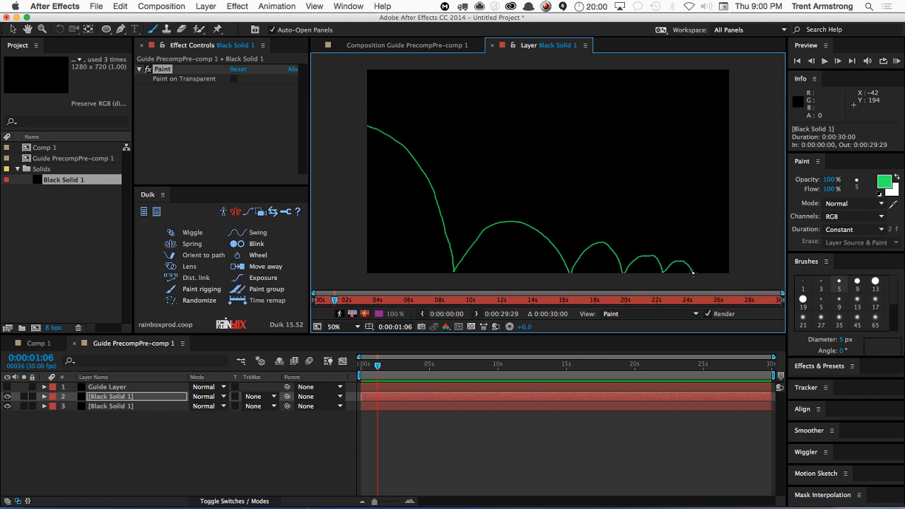
pyautogui.click(220, 356)
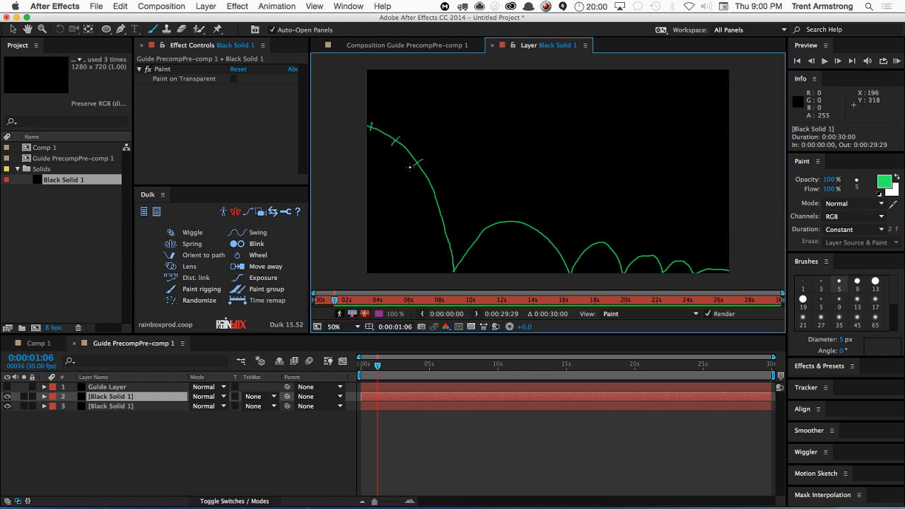
# Step: Paint green spacing marks across the bounce path, clustered closely at its start and at the top of each arc
pyautogui.moveTo(436, 221); pyautogui.dragTo(447, 214)
pyautogui.moveTo(441, 249)
pyautogui.mouseDown()
pyautogui.moveTo(452, 244)
pyautogui.moveTo(475, 261)
pyautogui.mouseUp()
pyautogui.moveTo(505, 217); pyautogui.dragTo(505, 230)
pyautogui.moveTo(576, 256)
pyautogui.mouseDown()
pyautogui.moveTo(585, 265)
pyautogui.moveTo(597, 249)
pyautogui.moveTo(608, 256)
pyautogui.mouseUp()
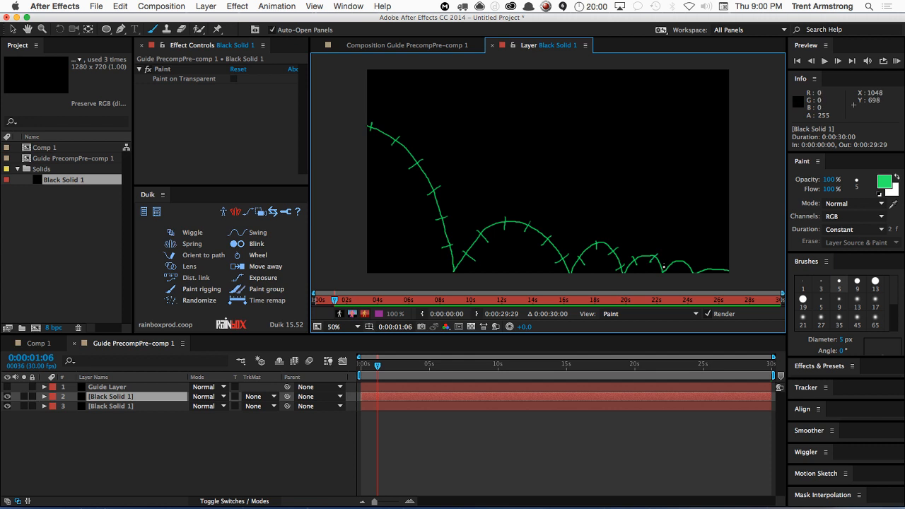
pyautogui.moveTo(695, 265); pyautogui.dragTo(688, 271)
pyautogui.moveTo(380, 125); pyautogui.dragTo(376, 135)
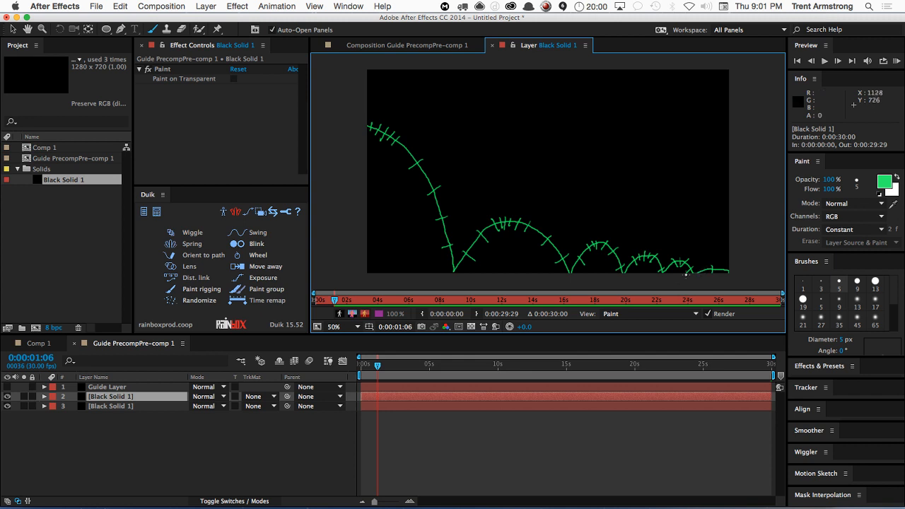
# Step: Remove all Position keyframes from the Ball layer in Comp 1 and return to the first frame
pyautogui.click(101, 388)
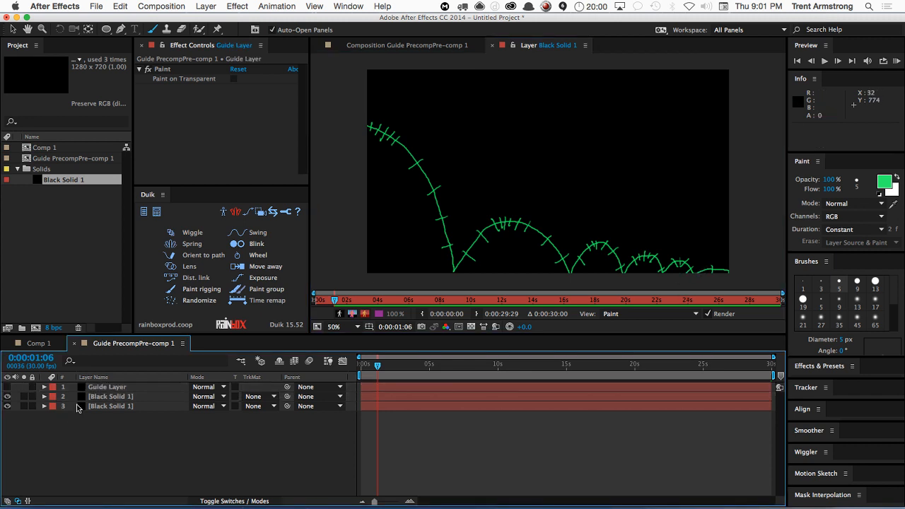
pyautogui.click(40, 344)
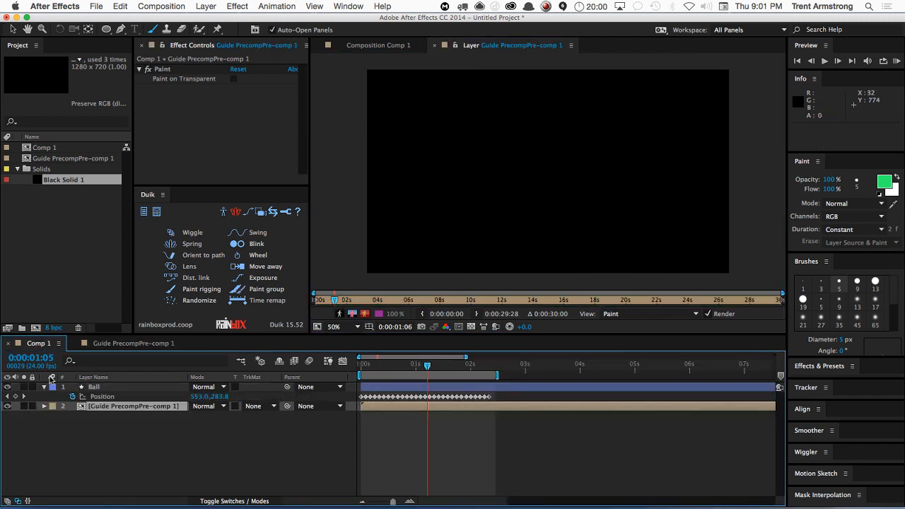
pyautogui.click(95, 388)
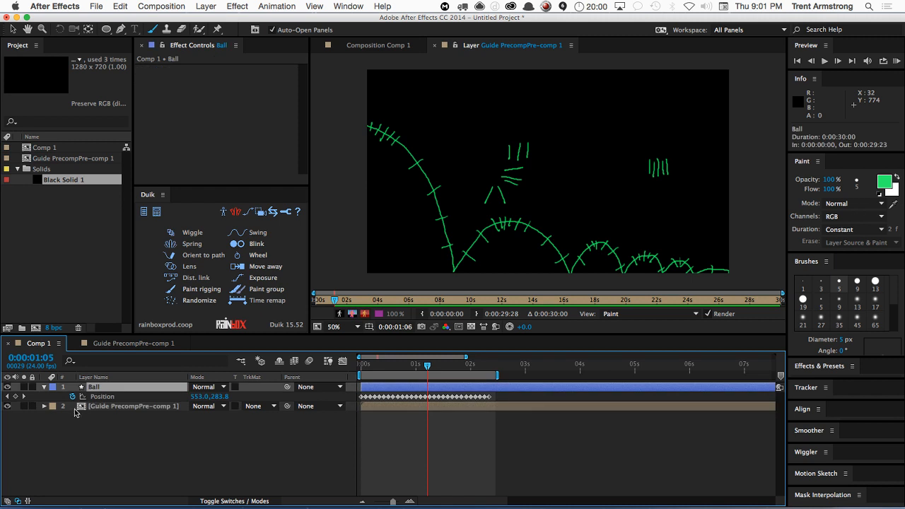
pyautogui.click(434, 46)
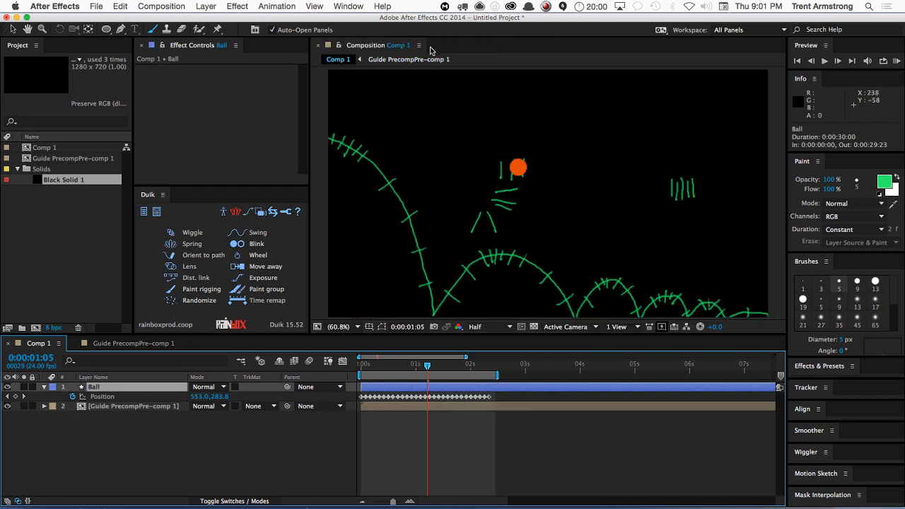
pyautogui.click(72, 396)
pyautogui.press('Home')
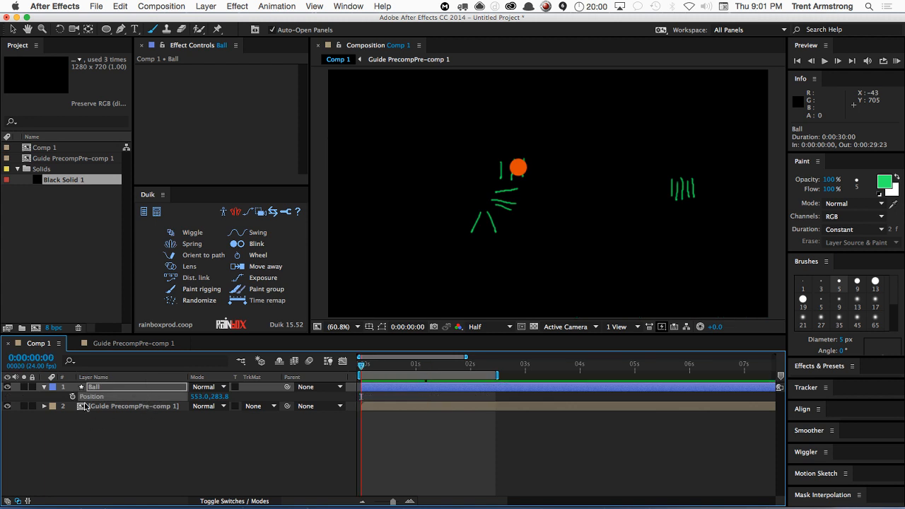
# Step: Shift the guide precomp layer about 2 seconds 19 frames earlier so the bounce guide shows from the first frame
pyautogui.click(102, 407)
pyautogui.click(92, 389)
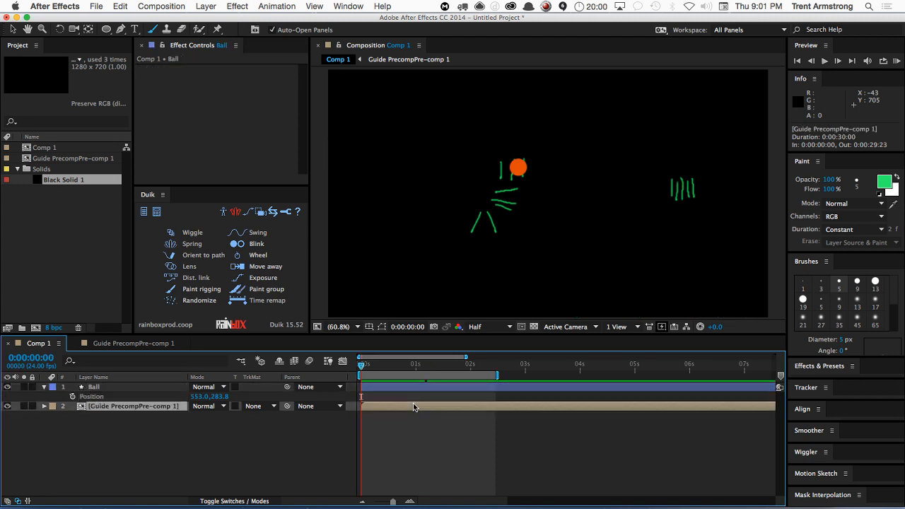
pyautogui.moveTo(413, 403); pyautogui.dragTo(259, 409)
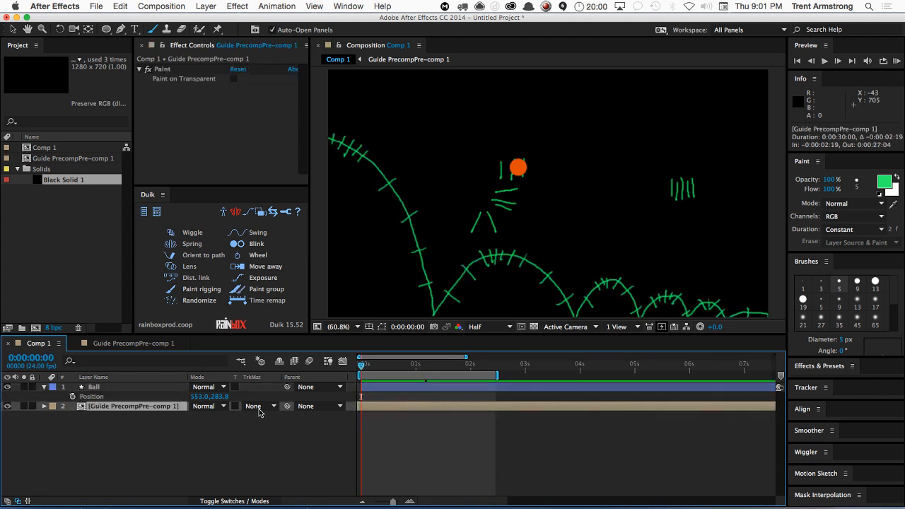
# Step: Turn on Position keyframing for the ball at frame 0 and place it at the start of the bounce path
pyautogui.click(92, 387)
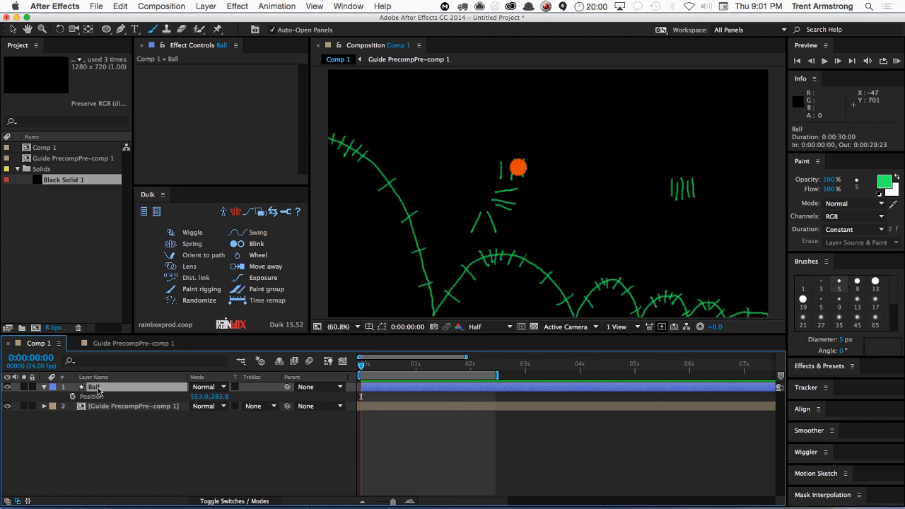
pyautogui.click(72, 397)
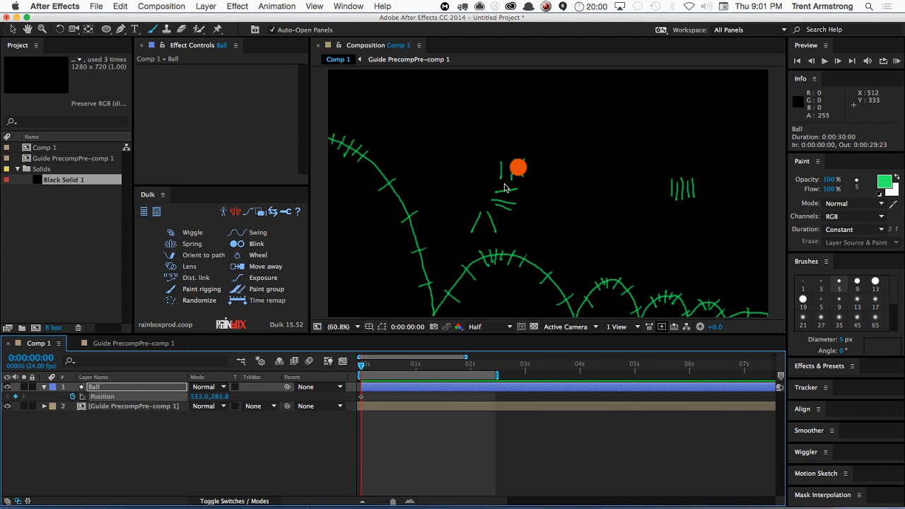
pyautogui.press('v')
pyautogui.moveTo(518, 170); pyautogui.dragTo(333, 141)
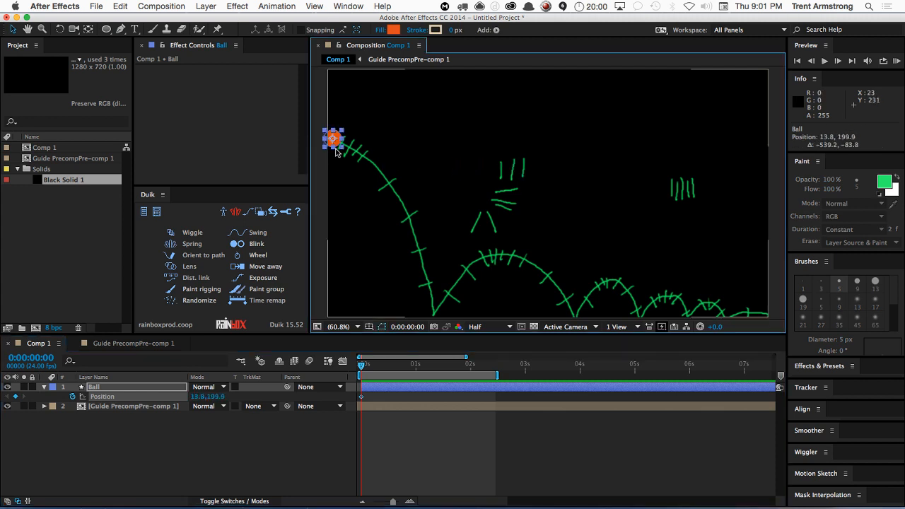
# Step: Keyframe the ball on twos along the closely spaced marks at the start of the path, advancing to frame 12
pyautogui.moveTo(338, 139); pyautogui.dragTo(363, 156)
pyautogui.press('pagedown')
pyautogui.press('pagedown')
pyautogui.press('pagedown')
pyautogui.press('pagedown')
pyautogui.press('pagedown')
pyautogui.press('pagedown')
pyautogui.press('pagedown')
pyautogui.press('pagedown')
pyautogui.press('pagedown')
pyautogui.press('pagedown')
pyautogui.press('pagedown')
pyautogui.press('pagedown')
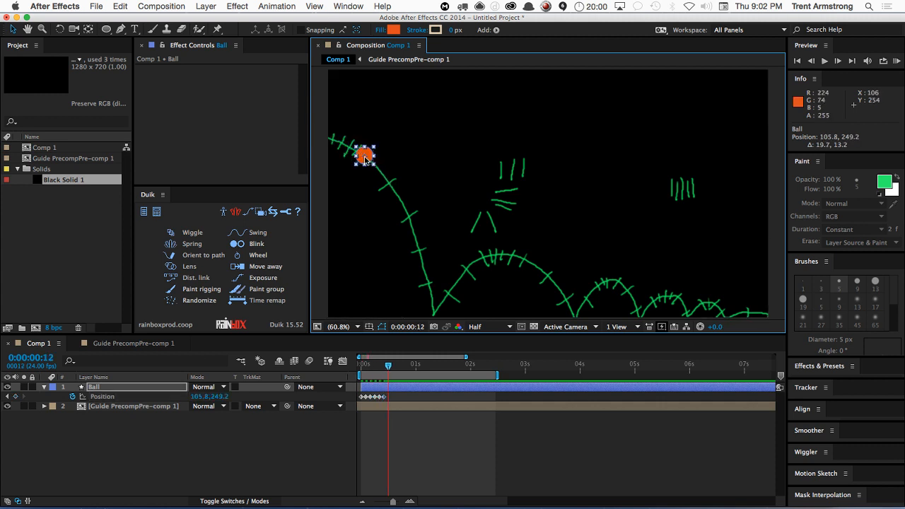
# Step: Keyframe the ball every second frame down the first drop, through the impact and up to the first arc's peak at frame 30
pyautogui.moveTo(366, 156); pyautogui.dragTo(499, 256)
pyautogui.press('pagedown')
pyautogui.press('pagedown')
pyautogui.press('pagedown')
pyautogui.press('pagedown')
pyautogui.press('pagedown')
pyautogui.press('pagedown')
pyautogui.press('pagedown')
pyautogui.press('pagedown')
pyautogui.press('pagedown')
pyautogui.press('pagedown')
pyautogui.press('pagedown')
pyautogui.press('pagedown')
pyautogui.press('pagedown')
pyautogui.press('pagedown')
pyautogui.press('pagedown')
pyautogui.press('pagedown')
pyautogui.press('pagedown')
pyautogui.press('pagedown')
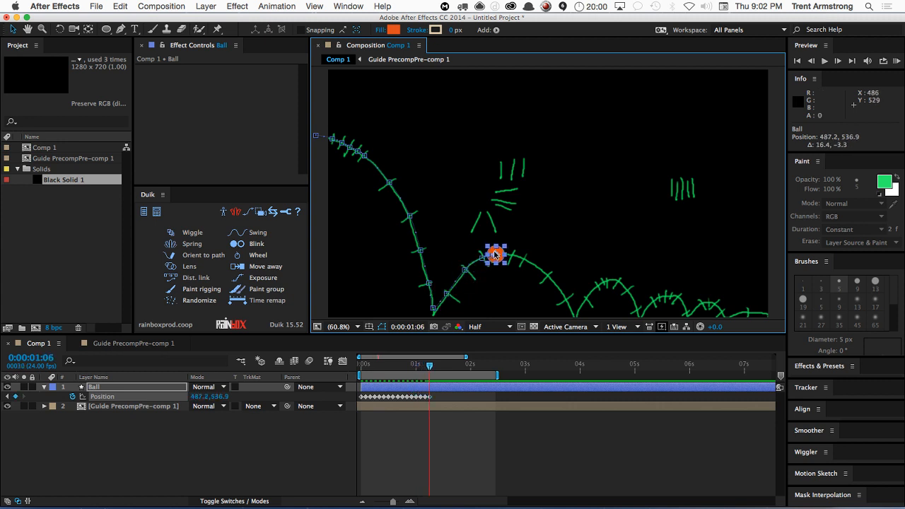
# Step: Continue keyframing the ball every second frame from frame 32 along the spacing marks of the remaining, diminishing bounces
pyautogui.press('pagedown')
pyautogui.press('pagedown')
pyautogui.click(171, 386)
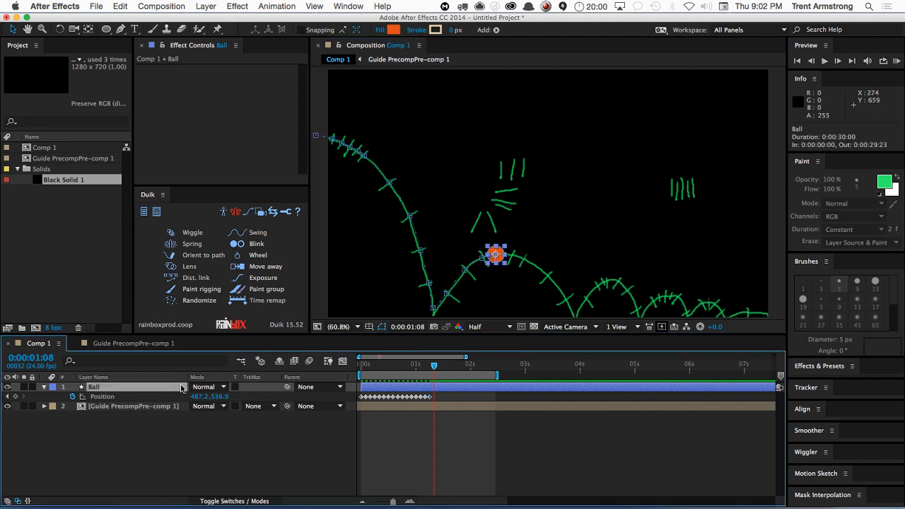
pyautogui.click(501, 254)
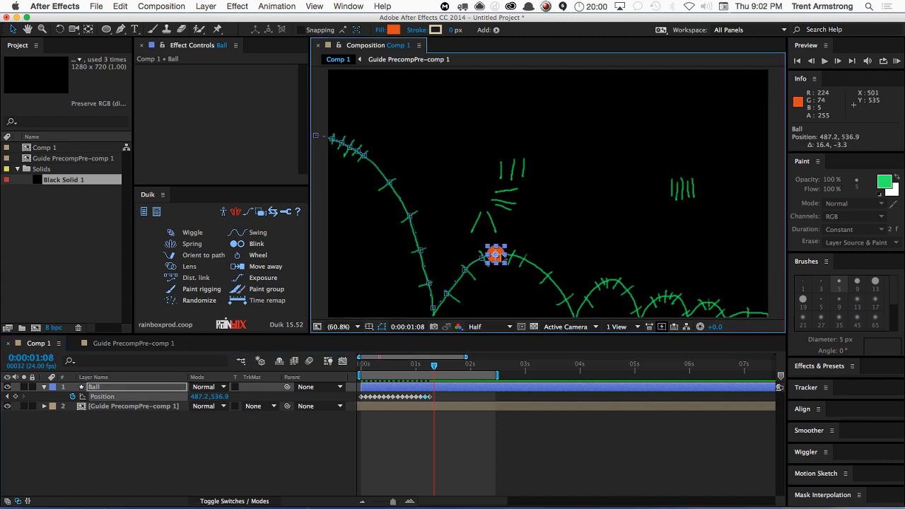
pyautogui.click(160, 390)
pyautogui.click(160, 389)
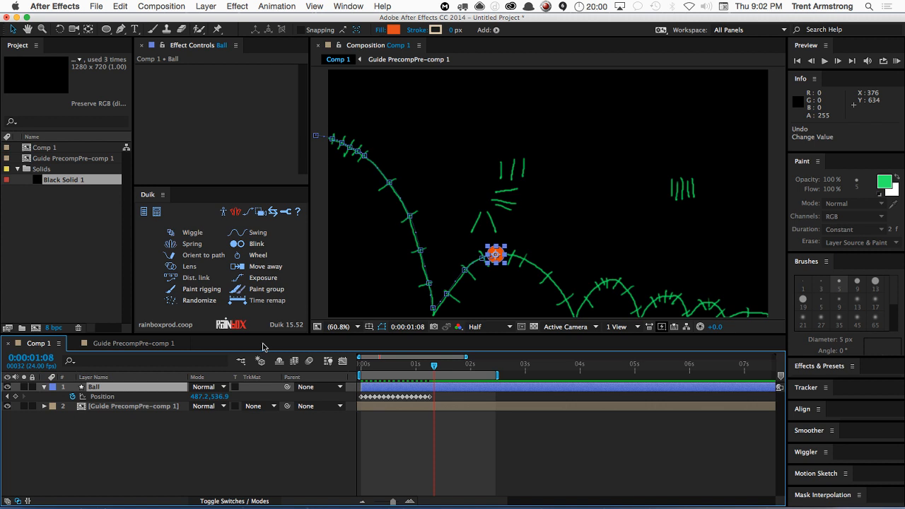
pyautogui.press('/')
pyautogui.moveTo(413, 278); pyautogui.dragTo(423, 186)
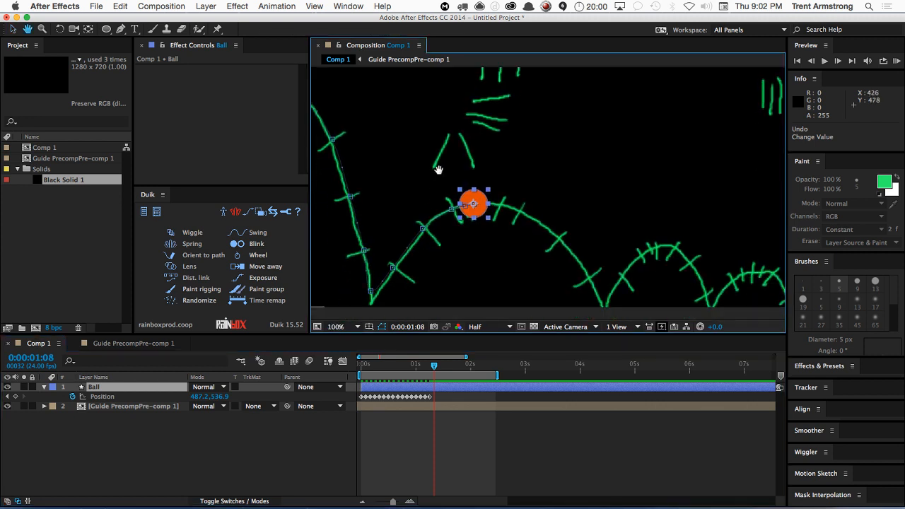
pyautogui.moveTo(473, 202)
pyautogui.mouseDown()
pyautogui.moveTo(516, 208)
pyautogui.moveTo(556, 234)
pyautogui.moveTo(597, 294)
pyautogui.moveTo(656, 245)
pyautogui.moveTo(677, 245)
pyautogui.moveTo(703, 288)
pyautogui.moveTo(762, 271)
pyautogui.moveTo(470, 207)
pyautogui.moveTo(490, 213)
pyautogui.moveTo(474, 210)
pyautogui.moveTo(485, 230)
pyautogui.moveTo(524, 220)
pyautogui.moveTo(605, 232)
pyautogui.mouseUp()
pyautogui.press('pagedown')
pyautogui.press('pagedown')
pyautogui.press('pagedown')
pyautogui.press('pagedown')
pyautogui.press('pagedown')
pyautogui.press('pagedown')
pyautogui.press('pagedown')
pyautogui.press('pagedown')
pyautogui.press('pagedown')
pyautogui.press('pagedown')
pyautogui.press('pagedown')
pyautogui.press('pagedown')
pyautogui.press('pagedown')
pyautogui.press('pagedown')
pyautogui.press('pagedown')
pyautogui.press('pagedown')
pyautogui.press('pagedown')
pyautogui.press('pagedown')
pyautogui.press('pagedown')
pyautogui.press('pagedown')
pyautogui.press('pagedown')
pyautogui.press('pagedown')
pyautogui.press('pagedown')
pyautogui.press('pagedown')
pyautogui.press('pagedown')
pyautogui.press('pagedown')
pyautogui.press('pagedown')
pyautogui.press('pagedown')
pyautogui.press('pagedown')
pyautogui.press('pagedown')
pyautogui.press('pagedown')
pyautogui.press('pagedown')
pyautogui.press('pagedown')
pyautogui.press('pagedown')
pyautogui.press('pagedown')
pyautogui.press('pagedown')
pyautogui.press('pagedown')
pyautogui.press('pagedown')
pyautogui.press('pagedown')
pyautogui.press('pagedown')
pyautogui.press('pagedown')
pyautogui.press('pagedown')
pyautogui.press('pagedown')
pyautogui.press('pagedown')
pyautogui.press('pagedown')
pyautogui.press('pagedown')
pyautogui.press('pagedown')
pyautogui.press('pagedown')
pyautogui.press('pagedown')
pyautogui.press('pagedown')
# Step: Keyframe the ball outside the frame past the end of the path, at about 1311, 694, and advance to frame 84
pyautogui.moveTo(604, 231); pyautogui.dragTo(639, 231)
pyautogui.press('pagedown')
pyautogui.press('pagedown')
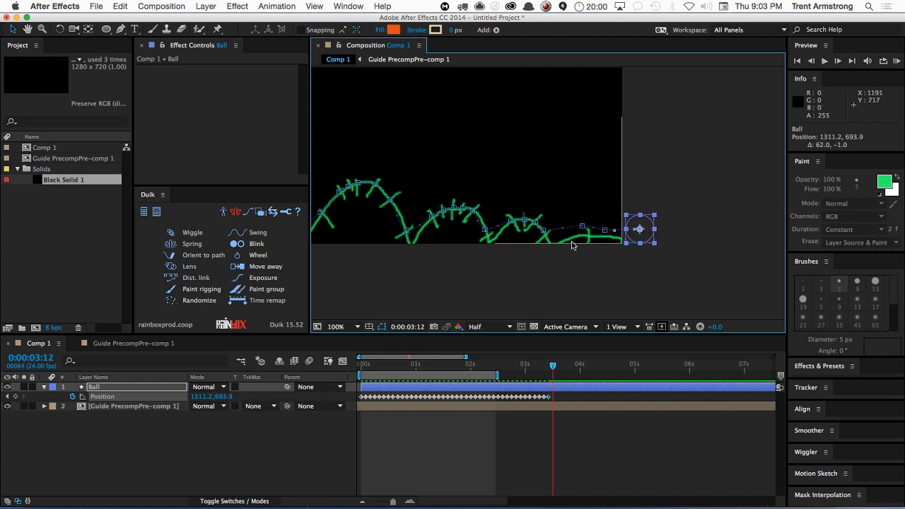
# Step: Extend the work area past the ball's last Position keyframe and fit the whole composition in view
pyautogui.moveTo(498, 375); pyautogui.dragTo(572, 375)
pyautogui.press('-')
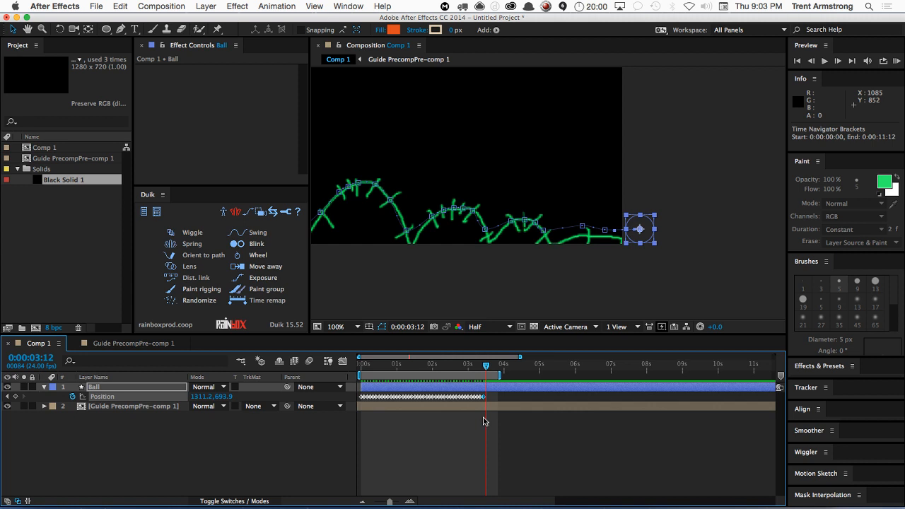
pyautogui.hotkey('shift', '/')
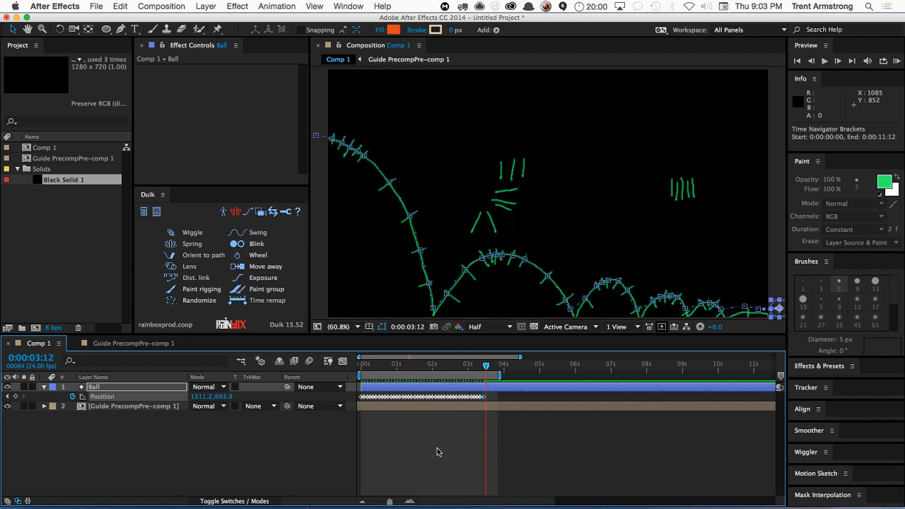
# Step: Hide the guide precomp layer and preview the bouncing ball over the work area
pyautogui.click(23, 435)
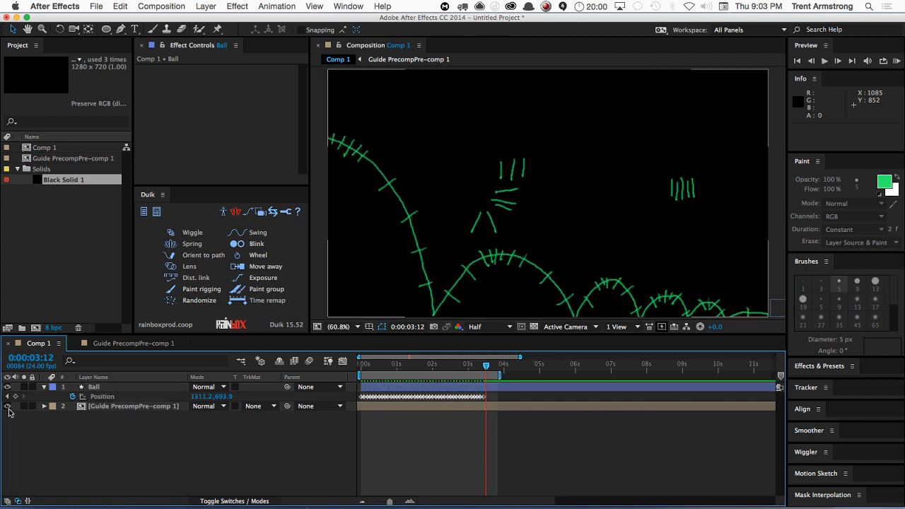
pyautogui.click(7, 405)
pyautogui.press('space')
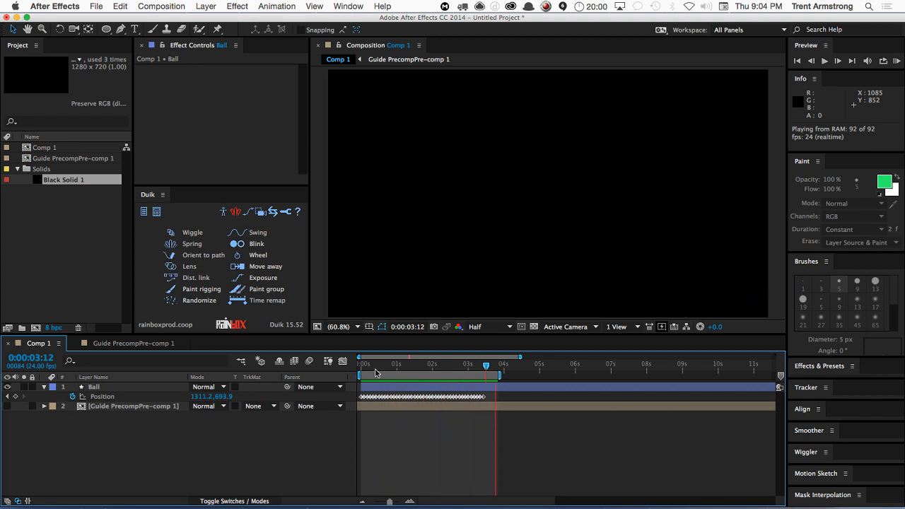
pyautogui.press('space')
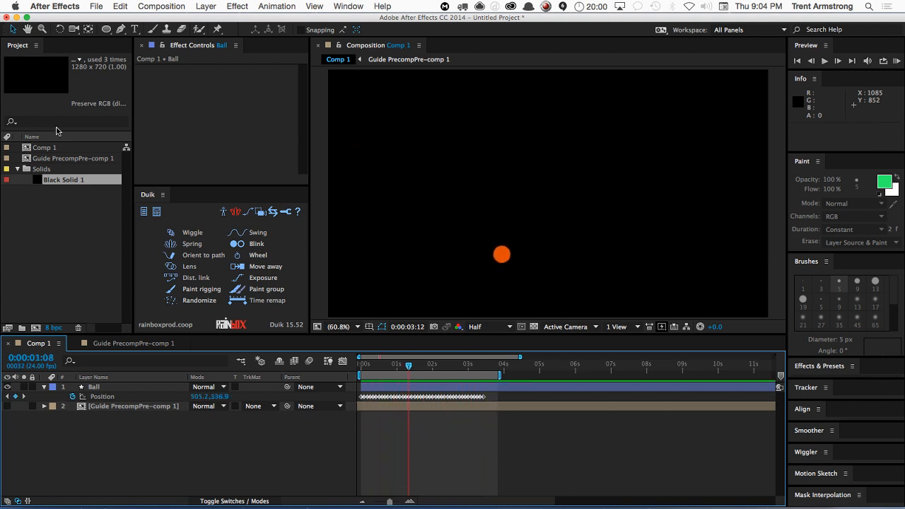
# Step: Rename Comp 1 as Ball and nest it in a new composition created from it
pyautogui.click(61, 157)
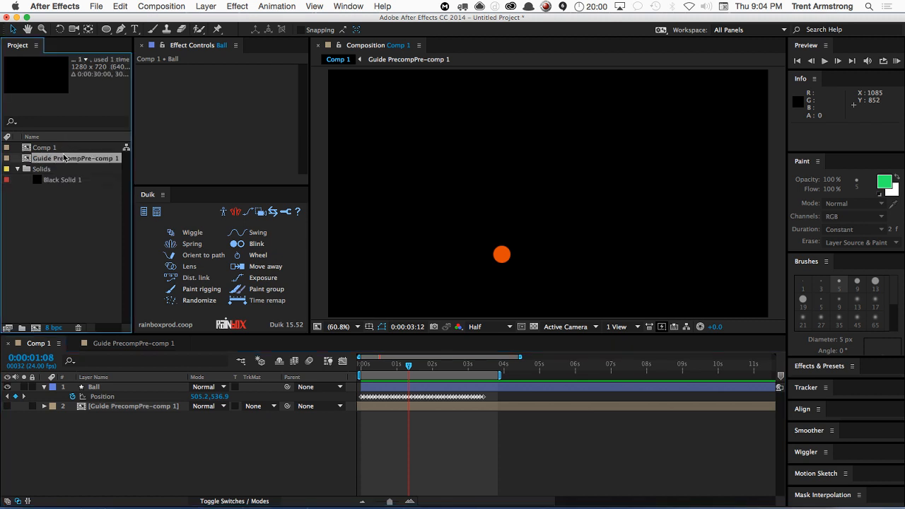
pyautogui.click(60, 147)
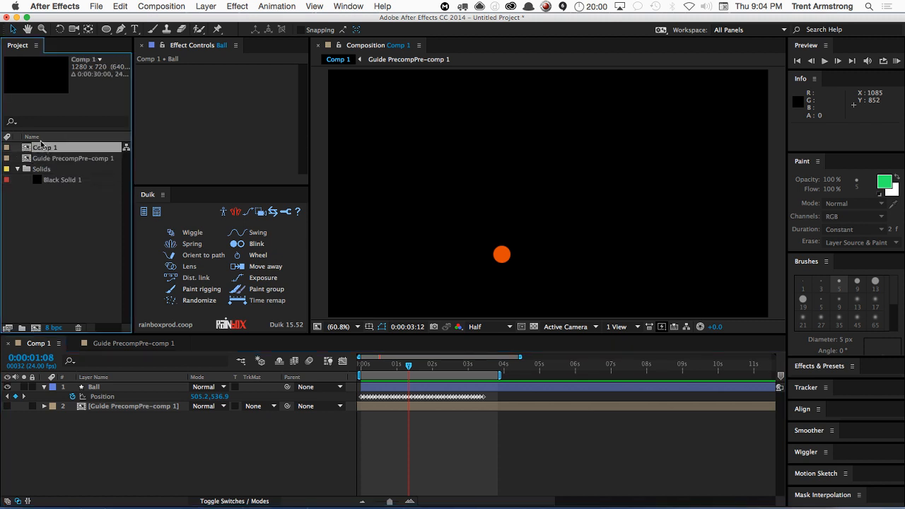
pyautogui.press('Return')
pyautogui.write('Ba')
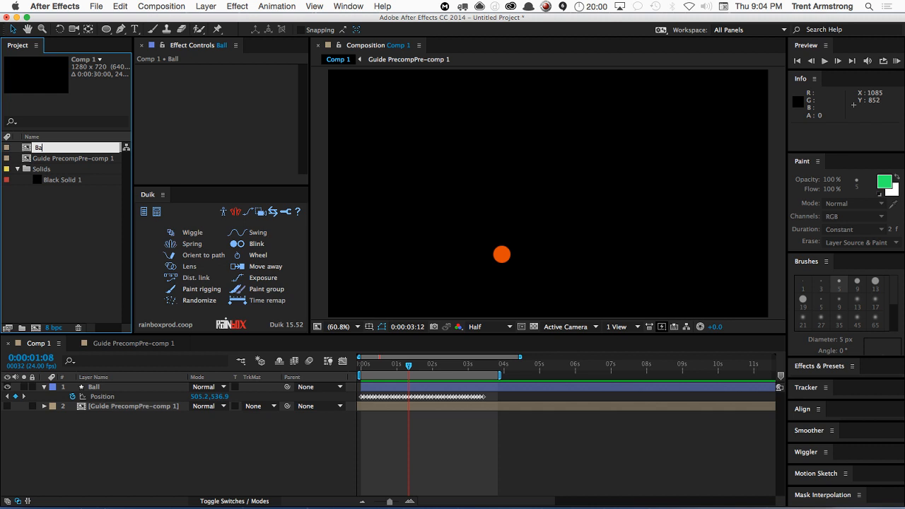
pyautogui.write('ll')
pyautogui.press('Return')
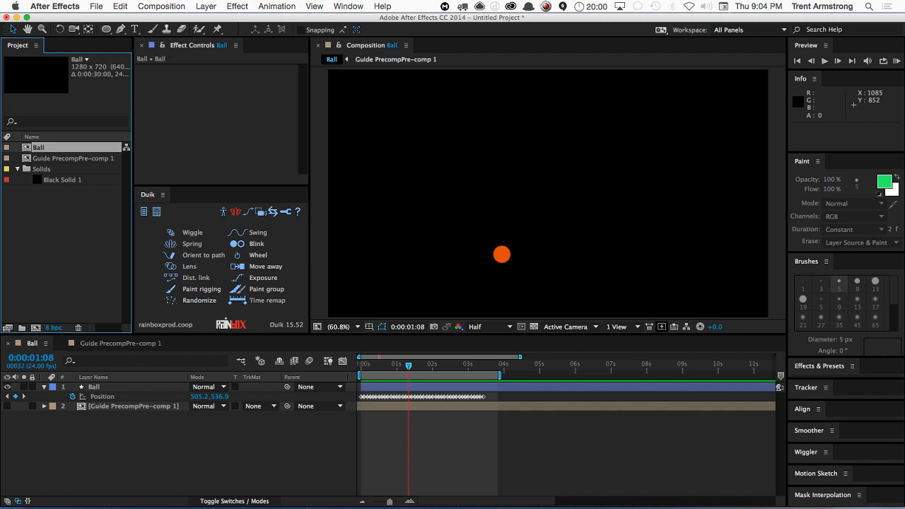
pyautogui.click(35, 330)
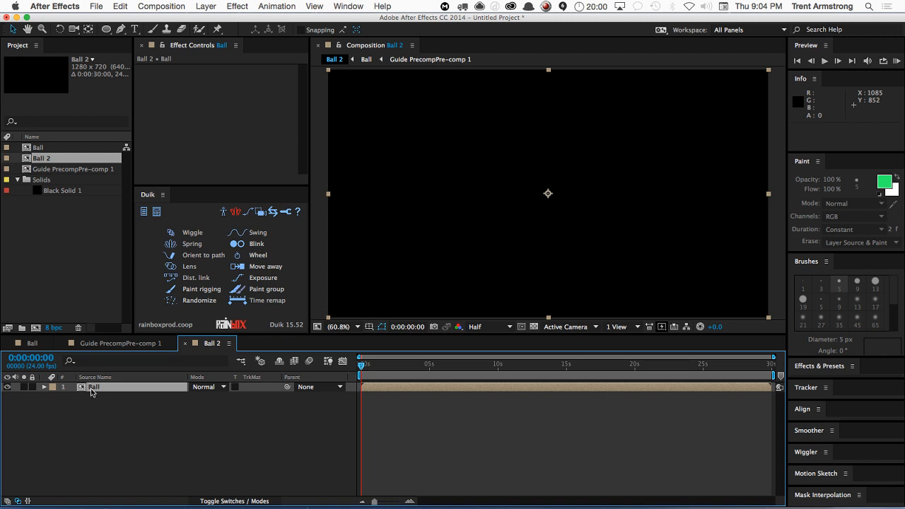
# Step: Apply the Echo effect to the nested Ball layer, with the current time at 0:00:01:06
pyautogui.click(378, 364)
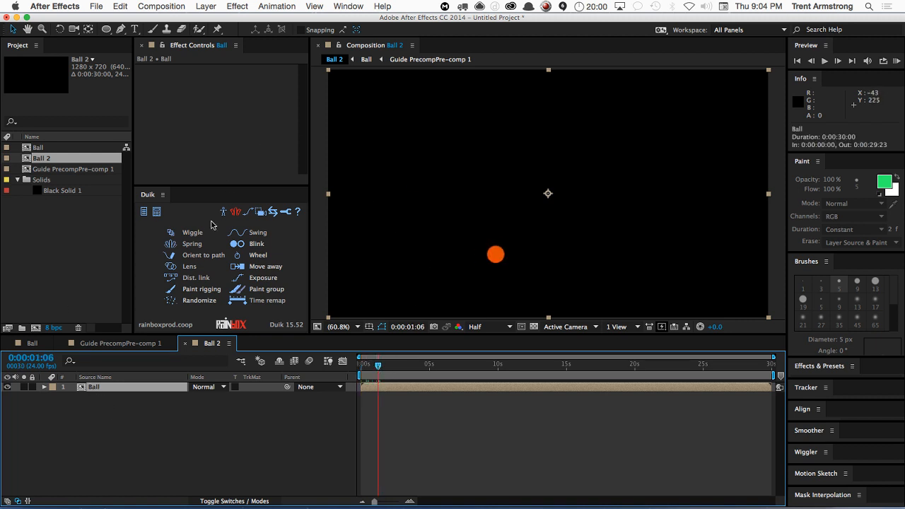
pyautogui.click(233, 6)
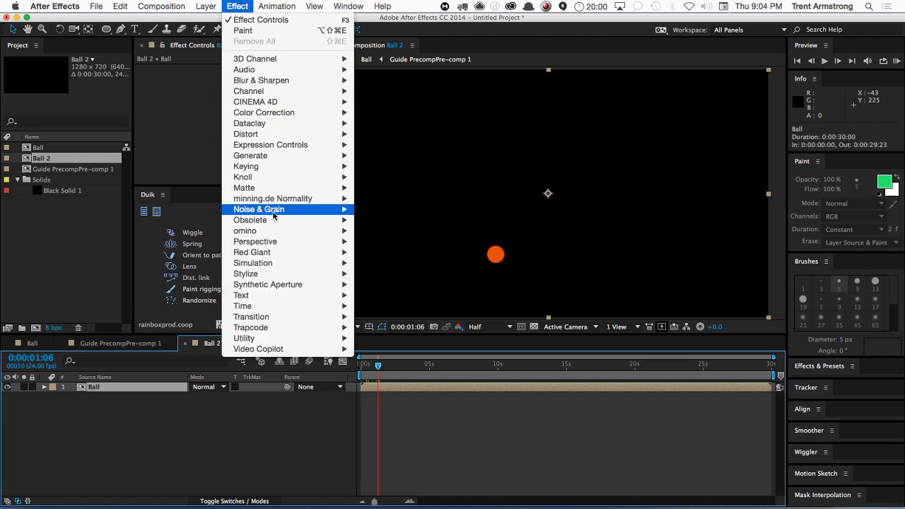
pyautogui.moveTo(271, 309)
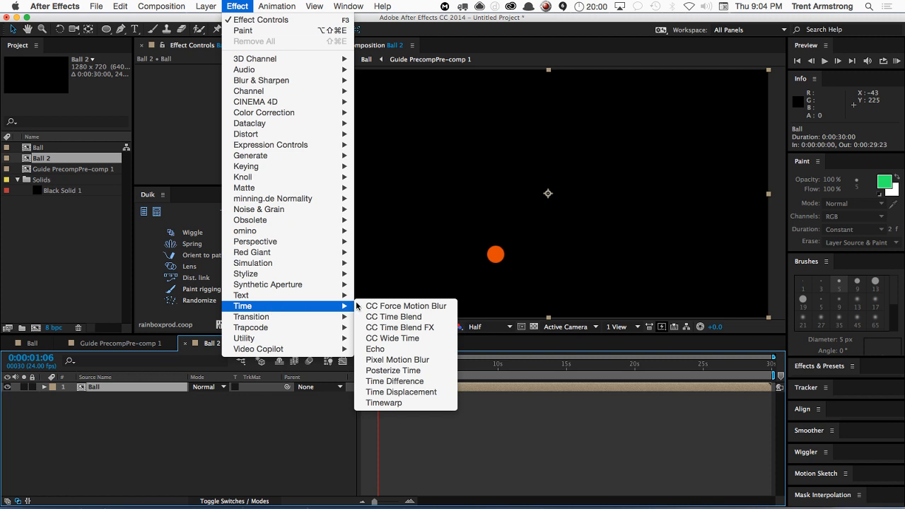
pyautogui.click(395, 350)
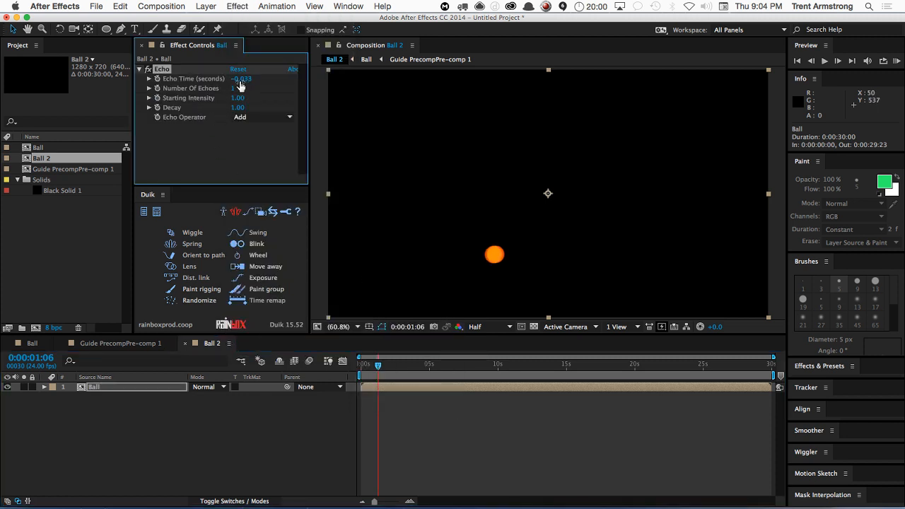
# Step: Configure the Echo effect with 4 echoes, Decay 0.56 and the Composite In Back operator
pyautogui.click(237, 89)
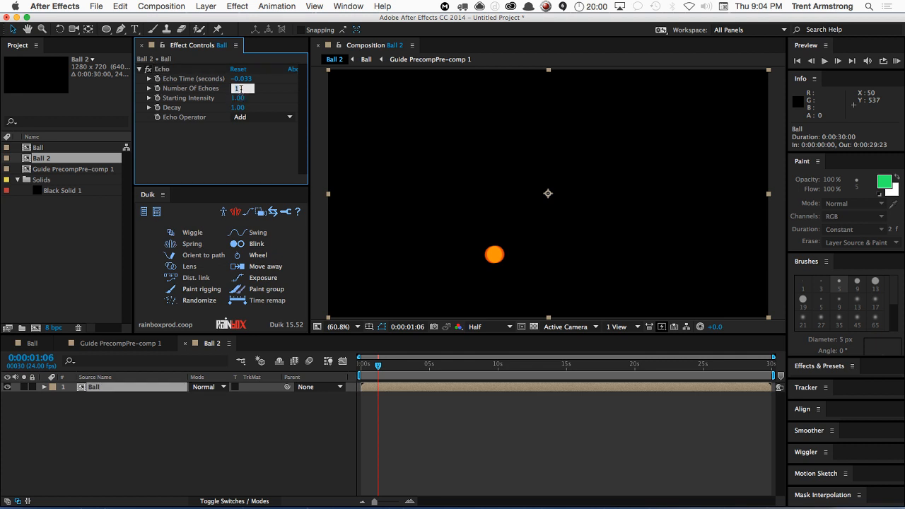
pyautogui.write('4')
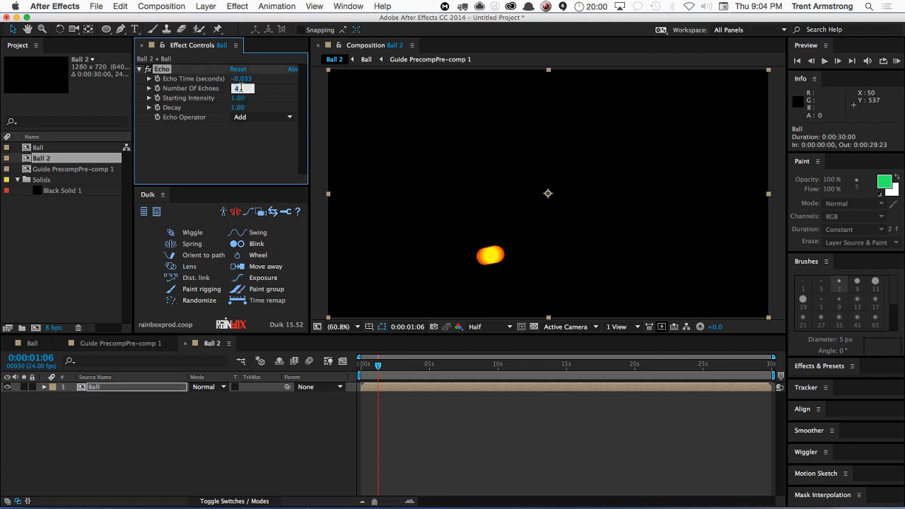
pyautogui.press('Return')
pyautogui.click(241, 123)
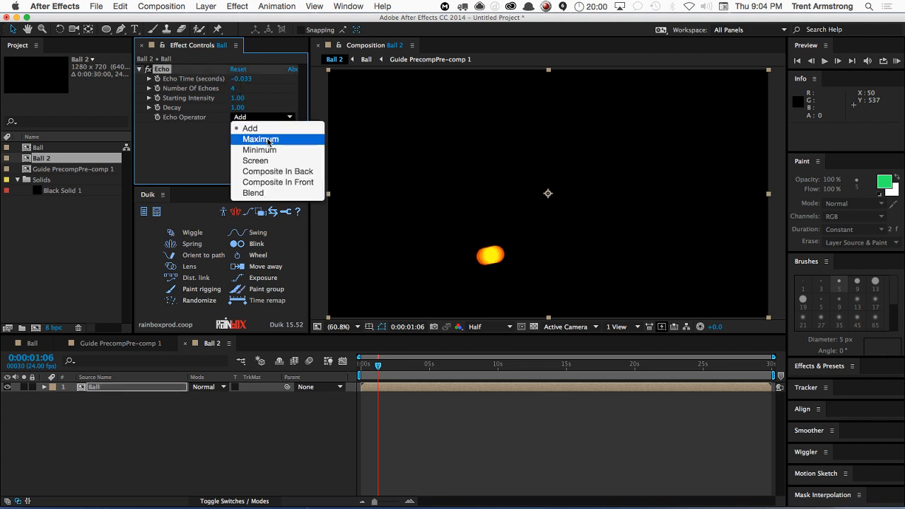
pyautogui.click(264, 137)
pyautogui.click(262, 119)
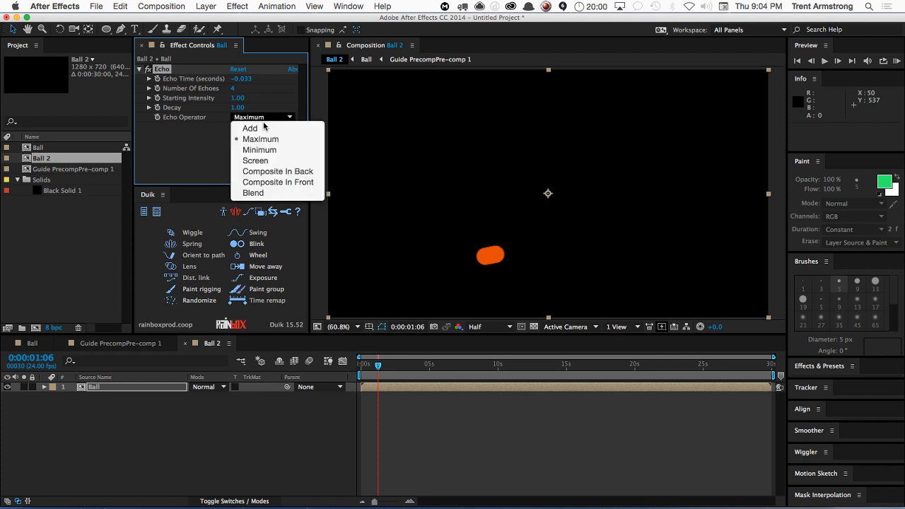
pyautogui.click(272, 174)
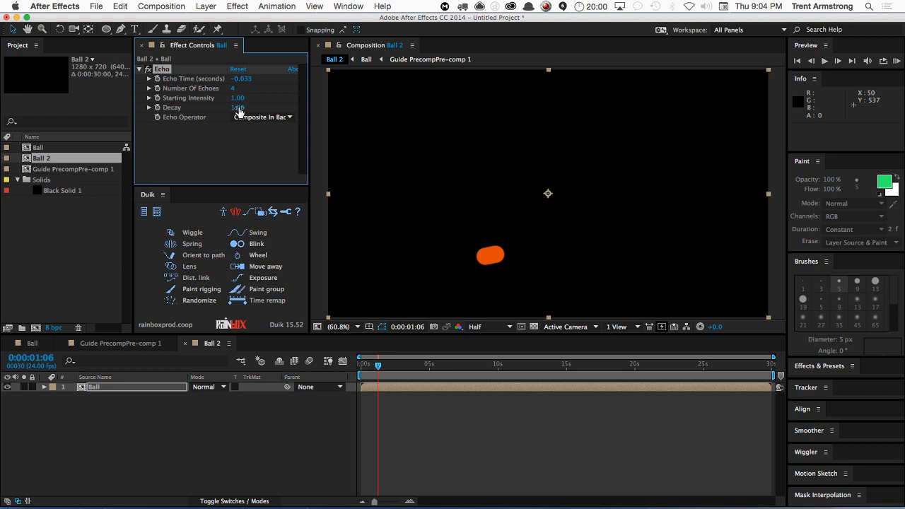
pyautogui.moveTo(237, 107); pyautogui.dragTo(215, 106)
# Step: Preview the ball's echo trail, replay it from the start and park the current time at 0:00:00:08
pyautogui.click(109, 427)
pyautogui.press('KP_0')
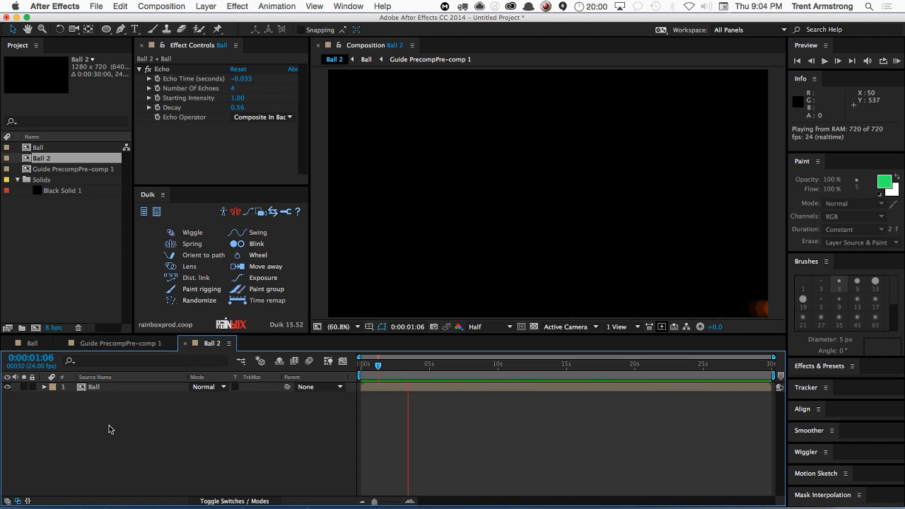
pyautogui.press('space')
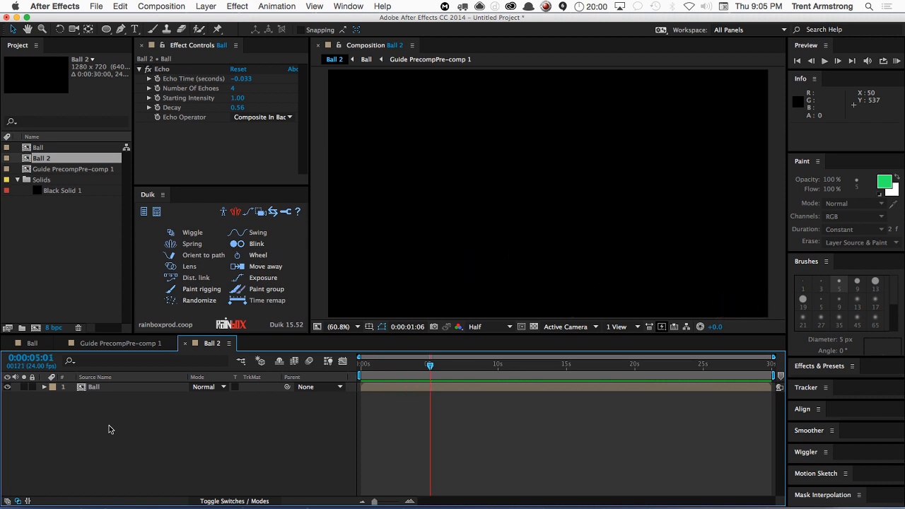
pyautogui.moveTo(428, 364); pyautogui.dragTo(354, 389)
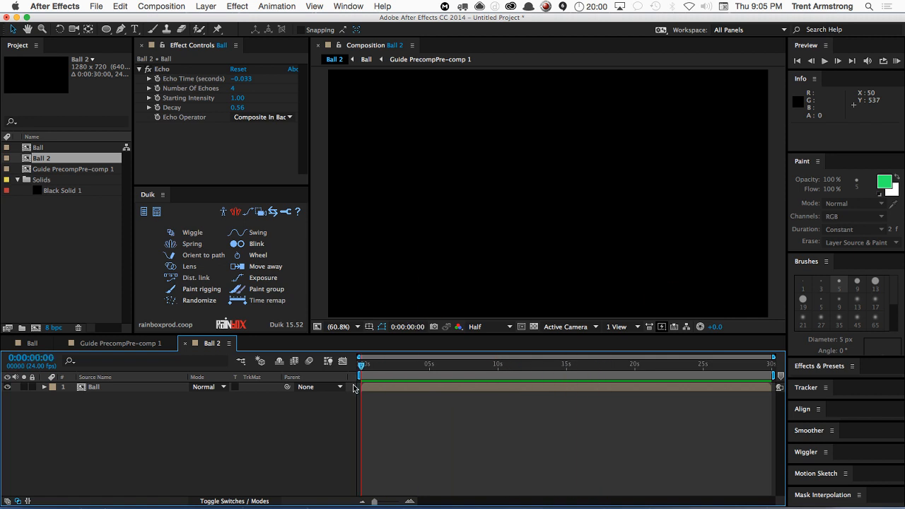
pyautogui.press('space')
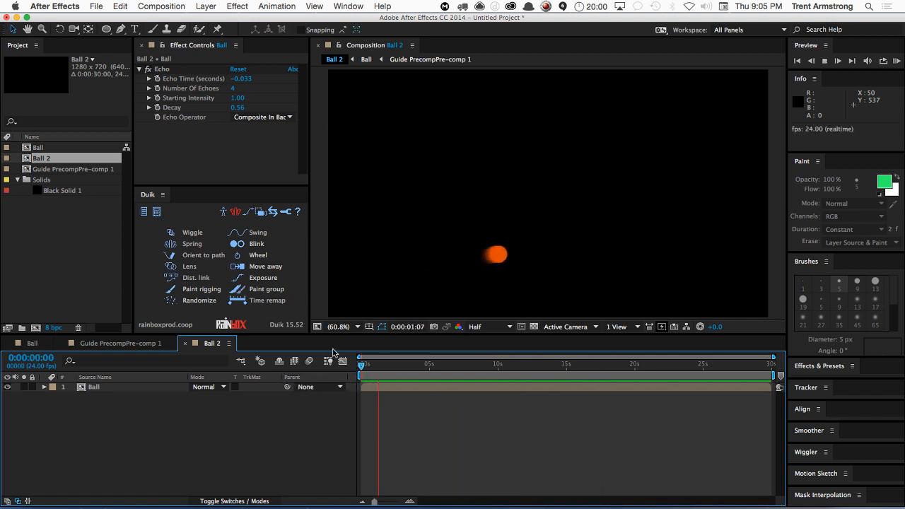
pyautogui.click(365, 365)
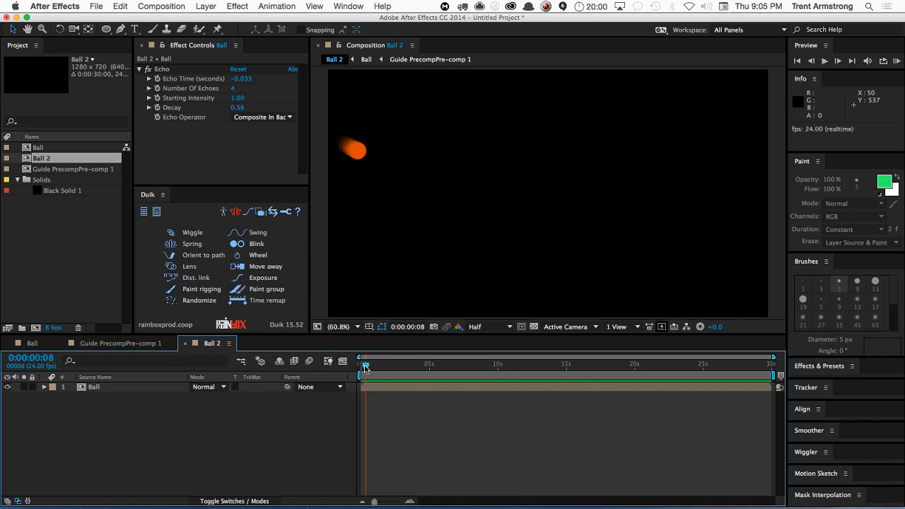
# Step: Replace the Echo effect on the nested Ball layer with Pixel Motion Blur
pyautogui.click(167, 70)
pyautogui.click(237, 6)
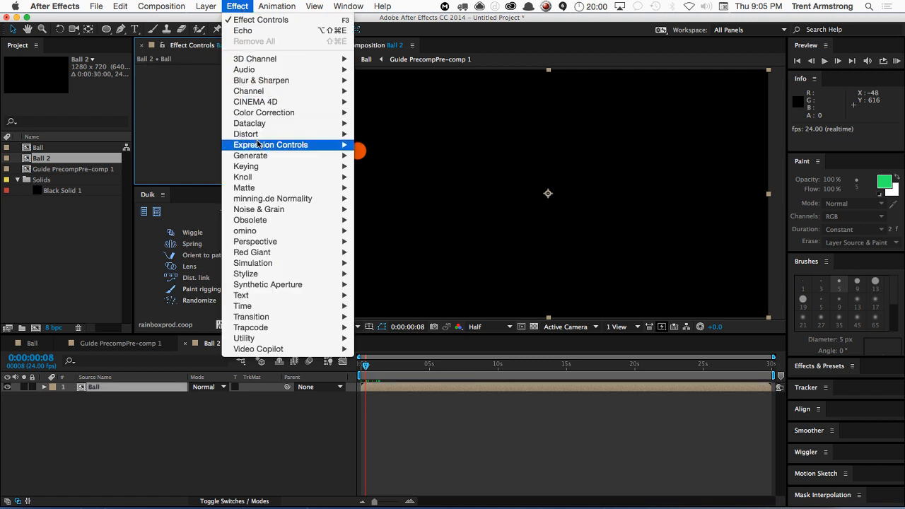
pyautogui.moveTo(329, 308)
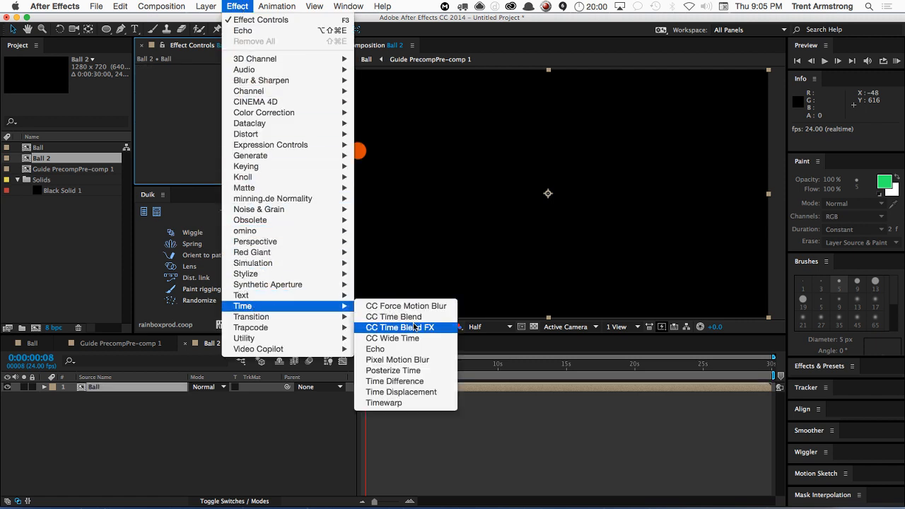
pyautogui.click(417, 360)
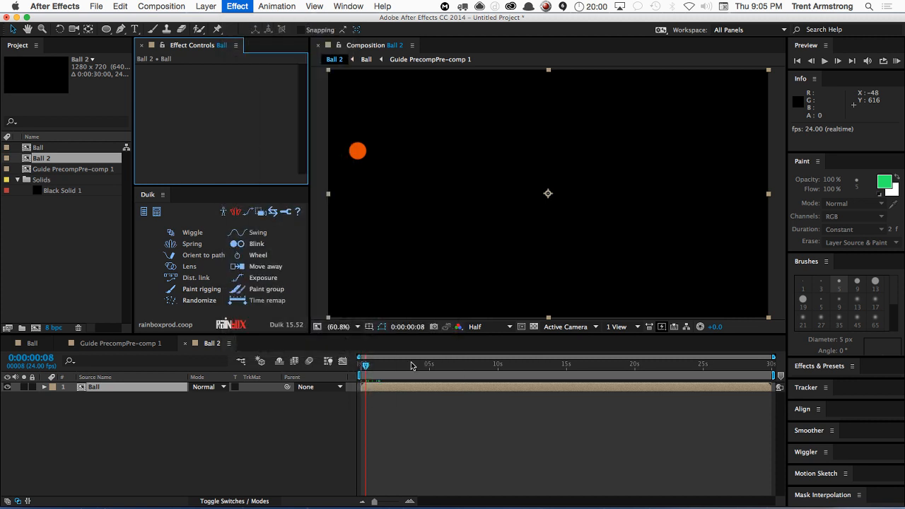
# Step: Preview the ball with Pixel Motion Blur, starting with the current time at 0:00:00:10
pyautogui.click(365, 364)
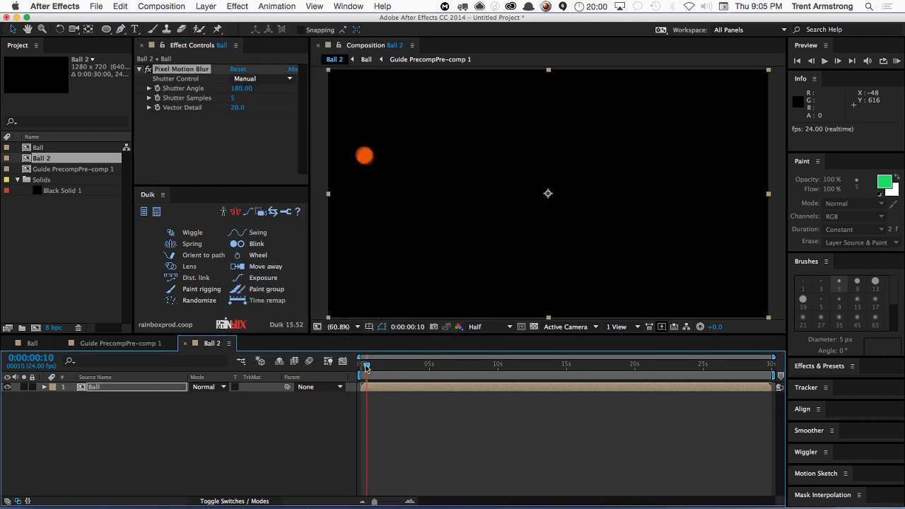
pyautogui.press('KP_0')
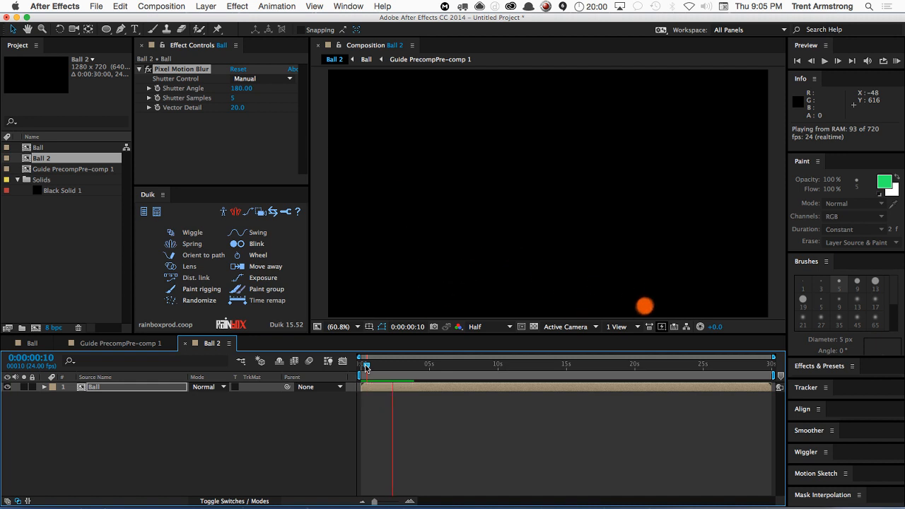
pyautogui.click(280, 450)
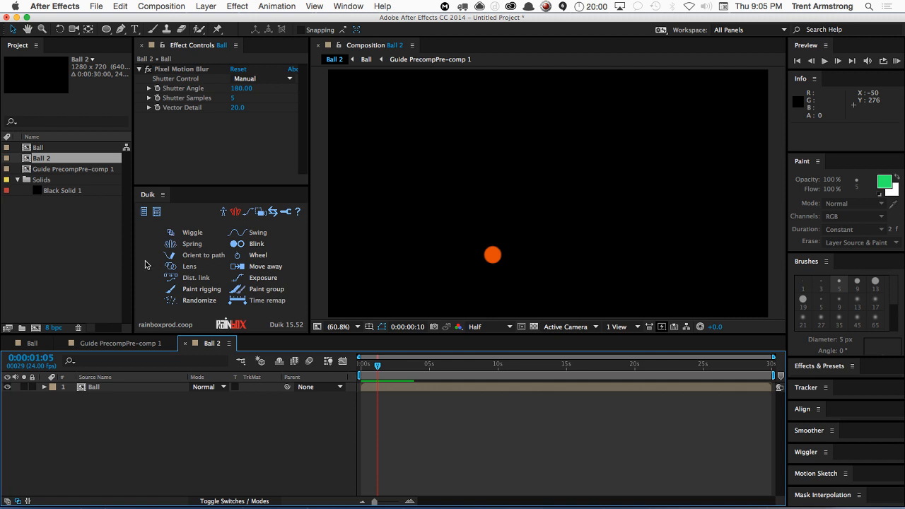
# Step: Try to switch Duik to its Animation tools
pyautogui.click(235, 212)
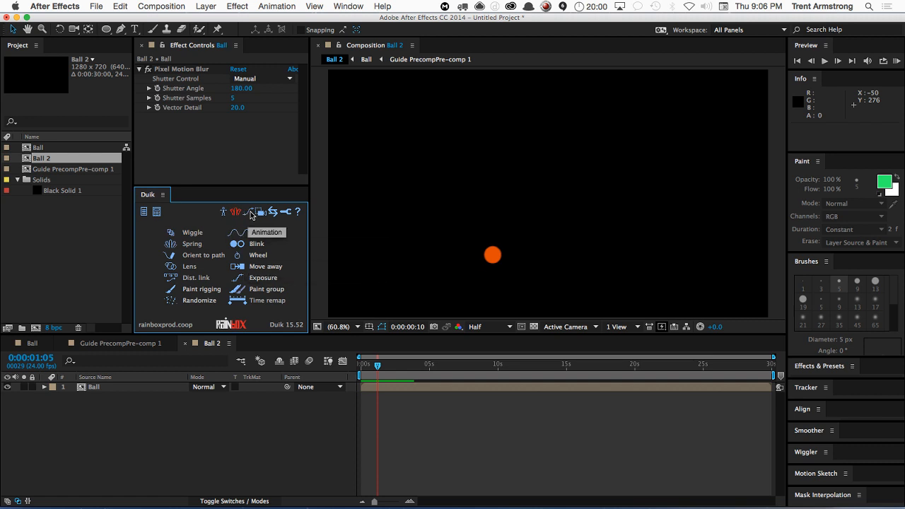
pyautogui.click(147, 447)
pyautogui.click(247, 216)
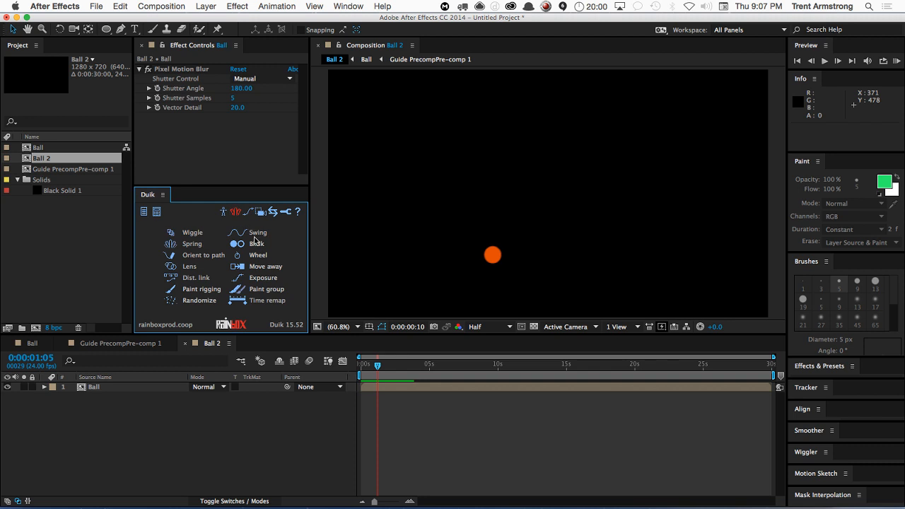
# Step: Close Duik and try to reload it by running Duik.jsx again, dismissing the script errors
pyautogui.click(163, 197)
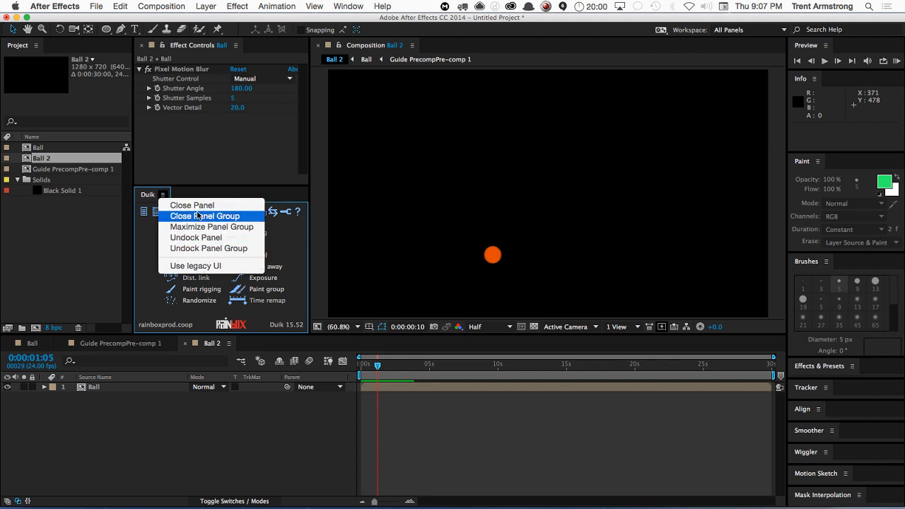
pyautogui.click(201, 205)
pyautogui.click(349, 7)
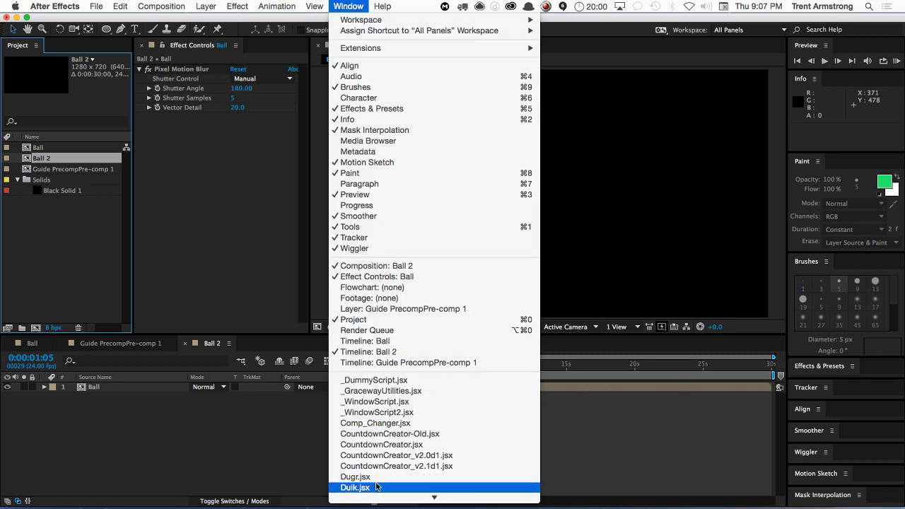
pyautogui.click(376, 487)
pyautogui.moveTo(473, 238); pyautogui.dragTo(488, 164)
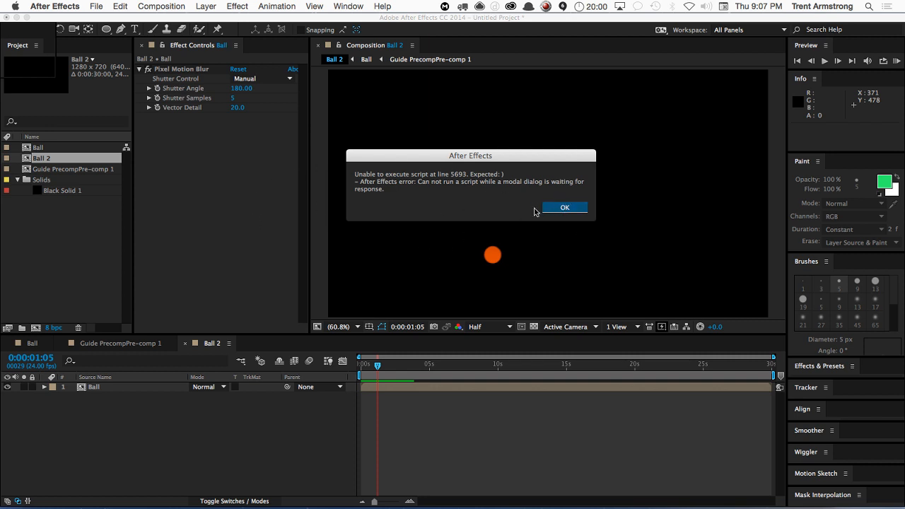
pyautogui.click(570, 215)
pyautogui.click(565, 208)
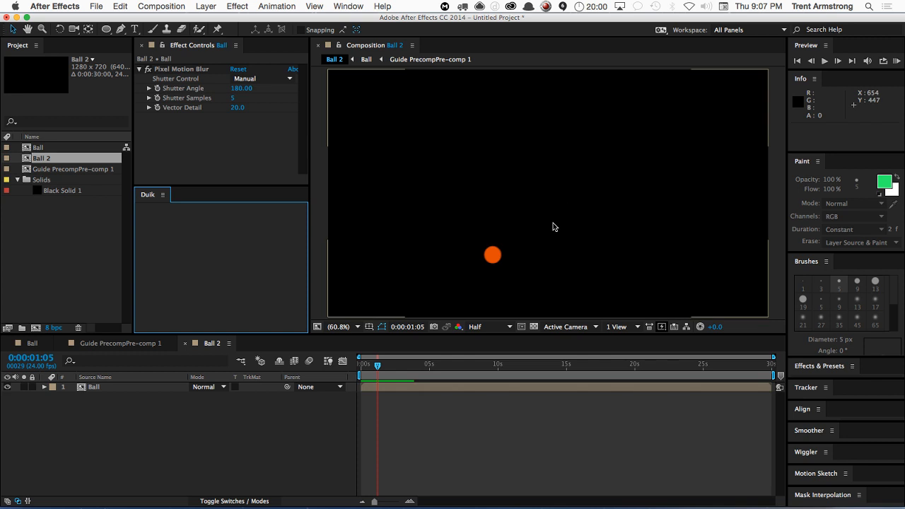
# Step: Quit After Effects
pyautogui.press('super+q')
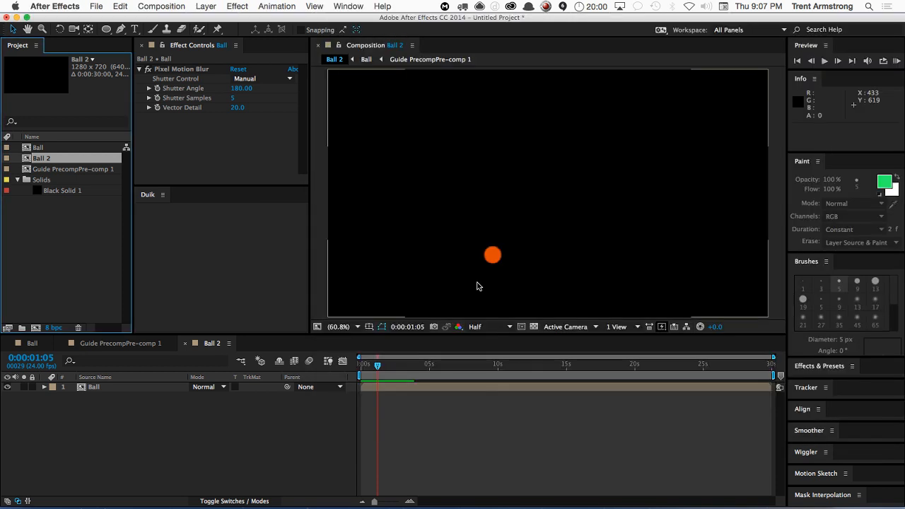
pyautogui.press('super+q')
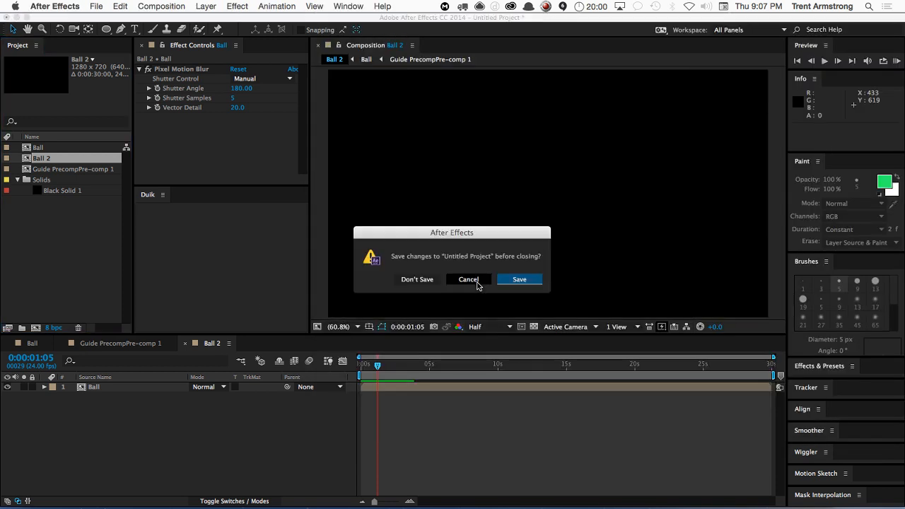
pyautogui.click(477, 282)
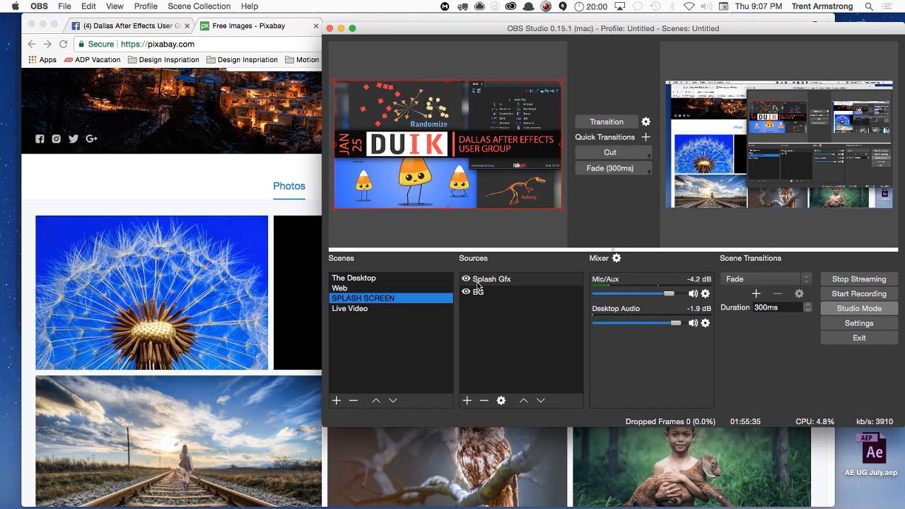
# Step: Launch Adobe After Effects CC 2014 and dismiss the welcome screen
pyautogui.hotkey('alt', 'space')
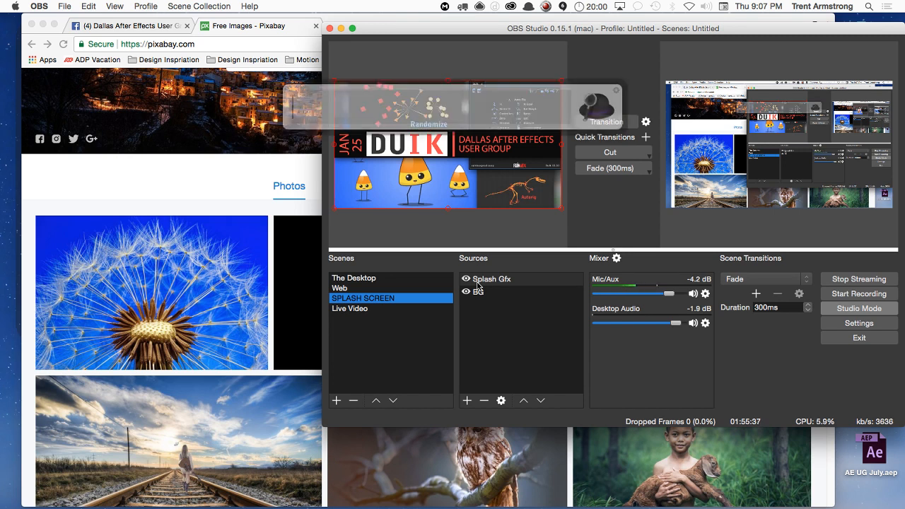
pyautogui.write('aft')
pyautogui.press('Down')
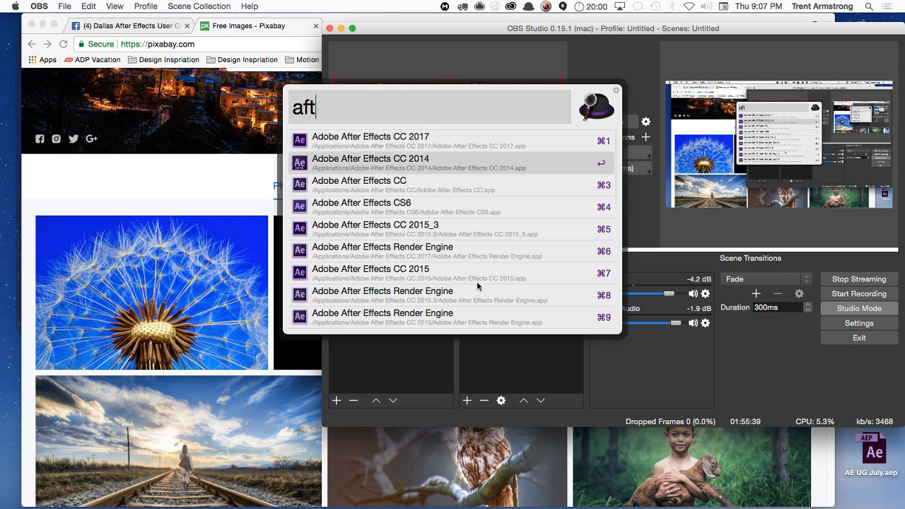
pyautogui.press('Return')
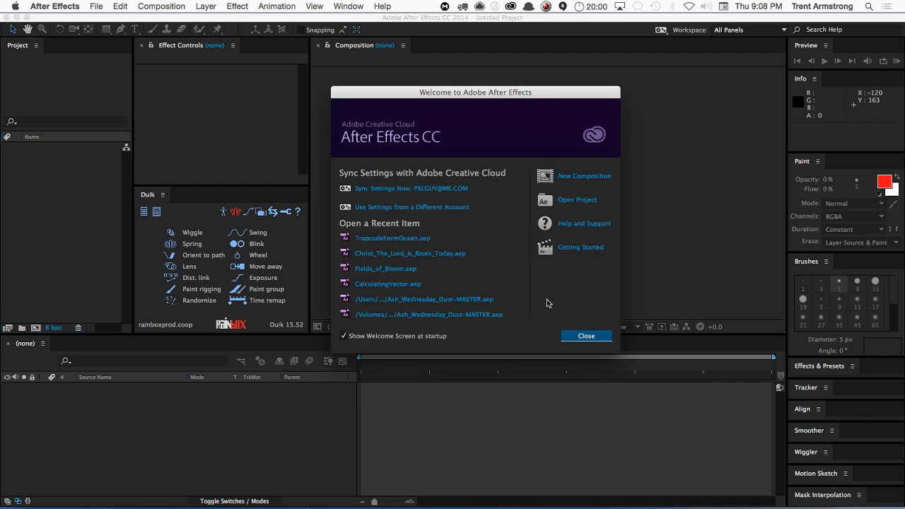
pyautogui.click(594, 337)
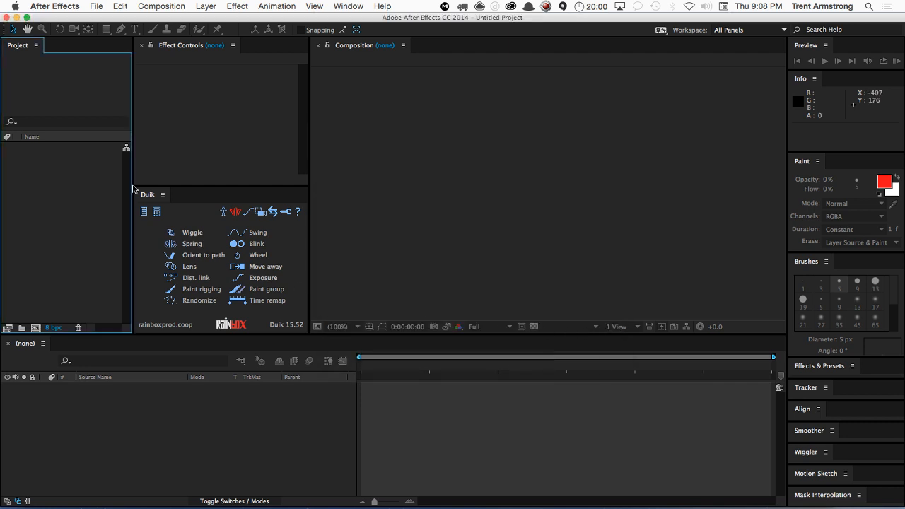
# Step: Show Duik's Animation tools in a taller area and set the lower interpolation slider value to 66
pyautogui.click(247, 213)
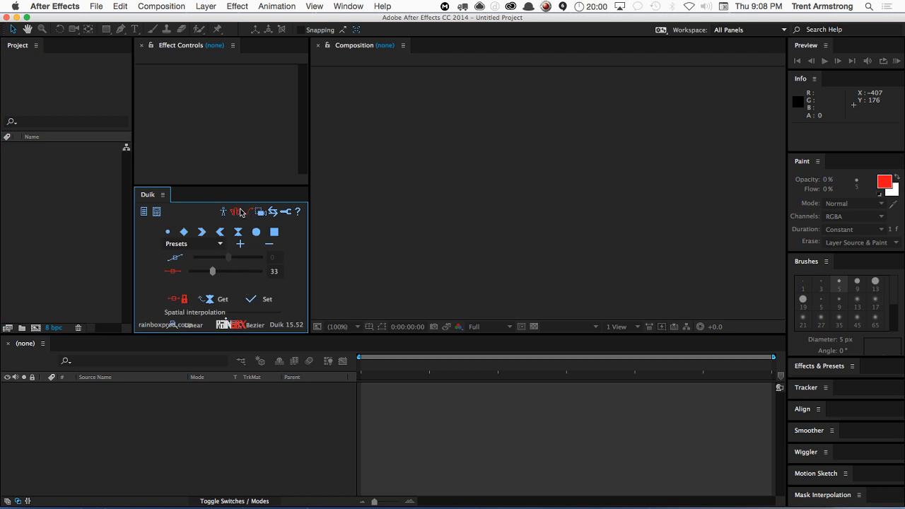
pyautogui.moveTo(241, 185); pyautogui.dragTo(243, 128)
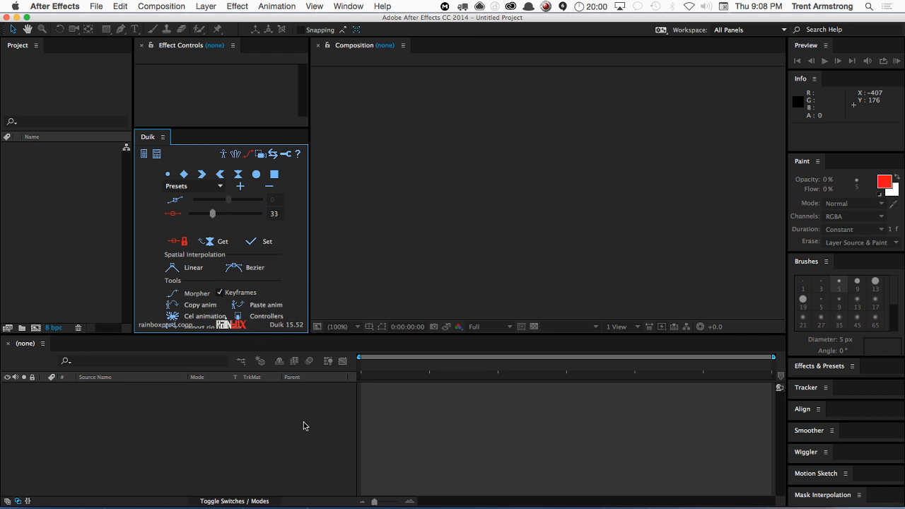
pyautogui.click(274, 214)
pyautogui.write('66')
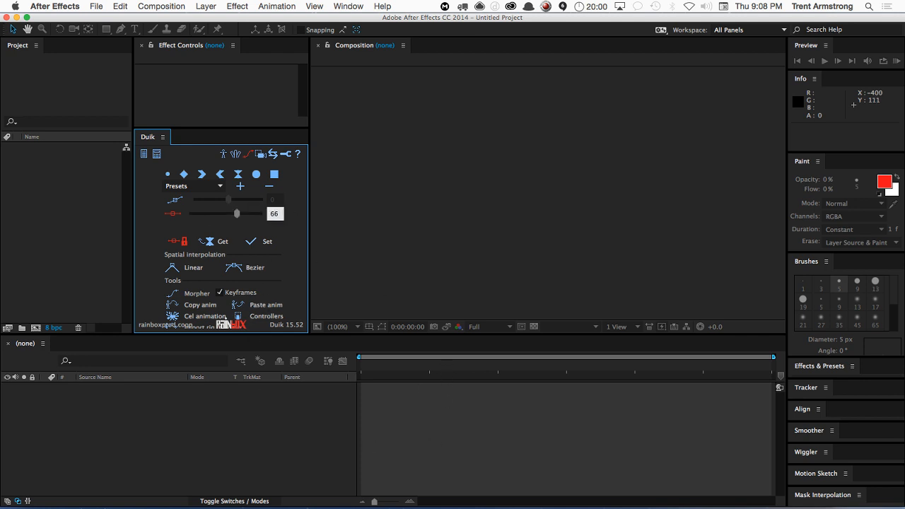
pyautogui.press('Return')
# Step: Switch to OBS Studio and transition the live output to the Web scene
pyautogui.press('super+Tab')
pyautogui.click(376, 255)
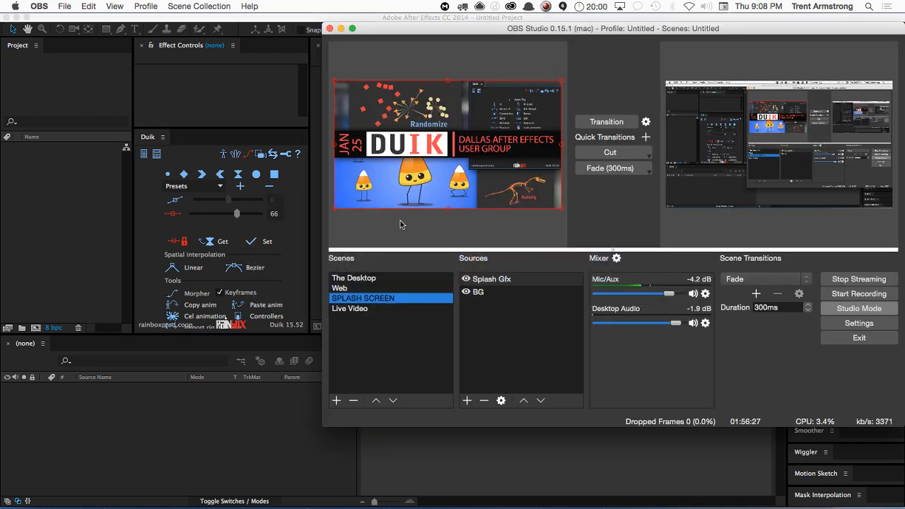
pyautogui.click(358, 290)
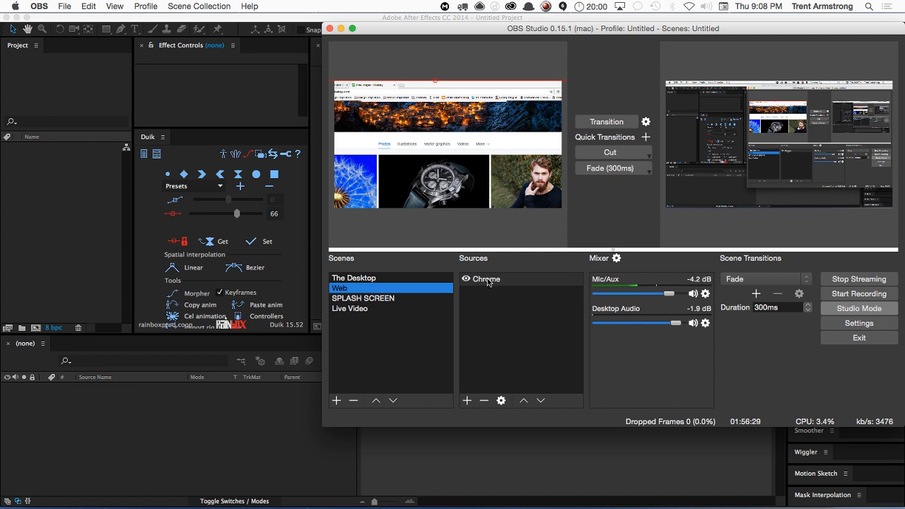
pyautogui.click(615, 126)
pyautogui.click(615, 126)
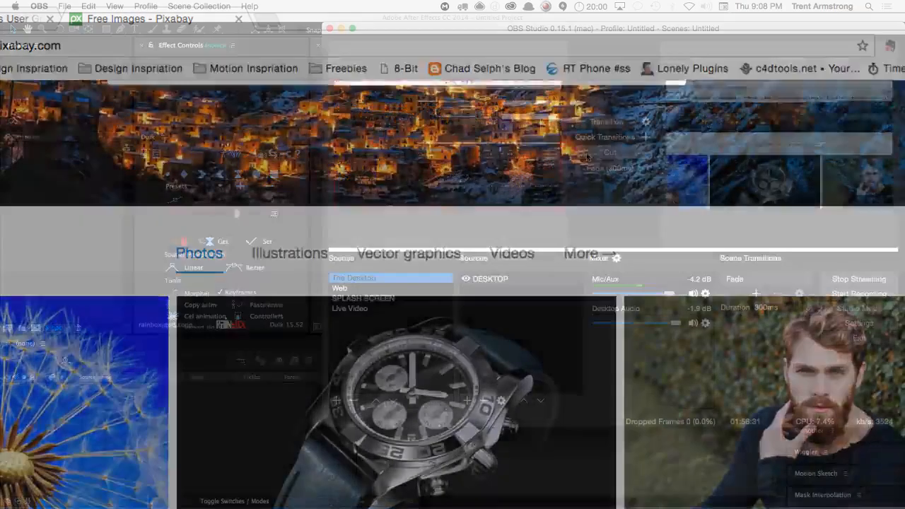
# Step: Switch to Chrome and open the rainboxprod.coop website in place of the Pixabay page
pyautogui.press('super+Tab')
pyautogui.click(444, 264)
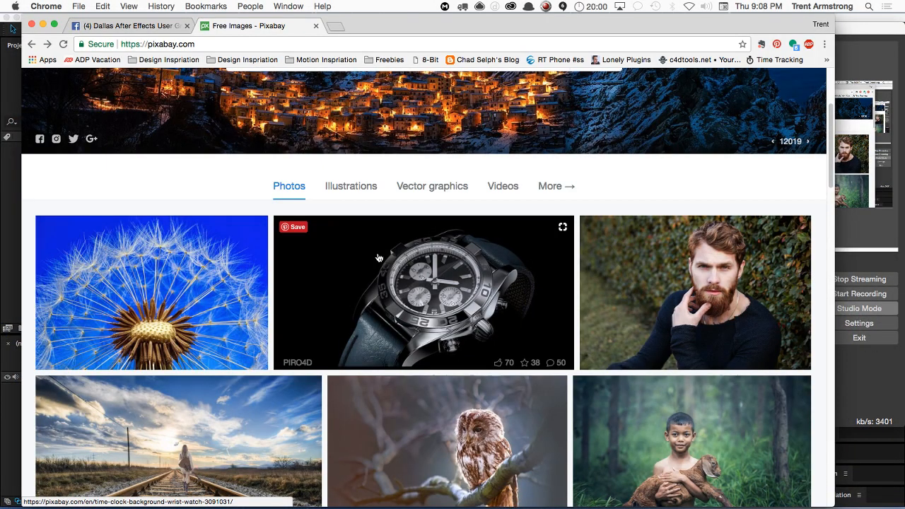
pyautogui.press('super+l')
pyautogui.write('duik')
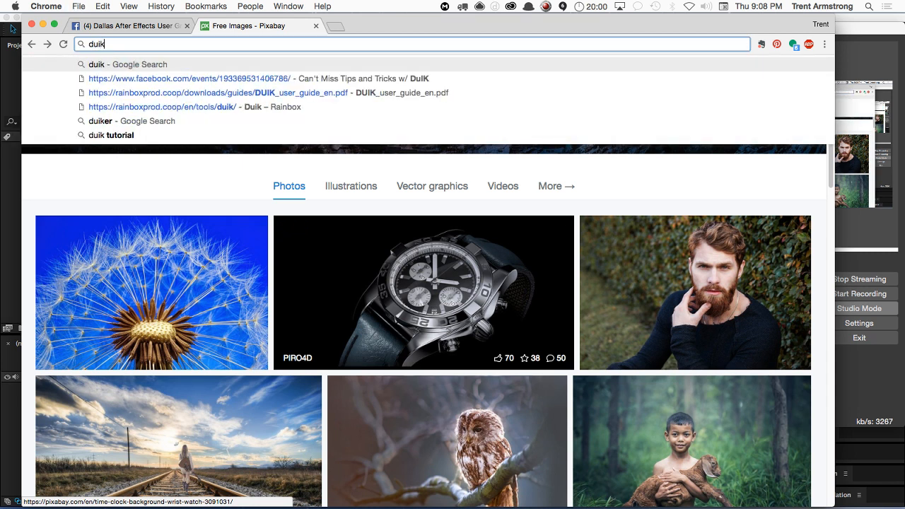
pyautogui.press('super+a')
pyautogui.write('rainboxprod.coop')
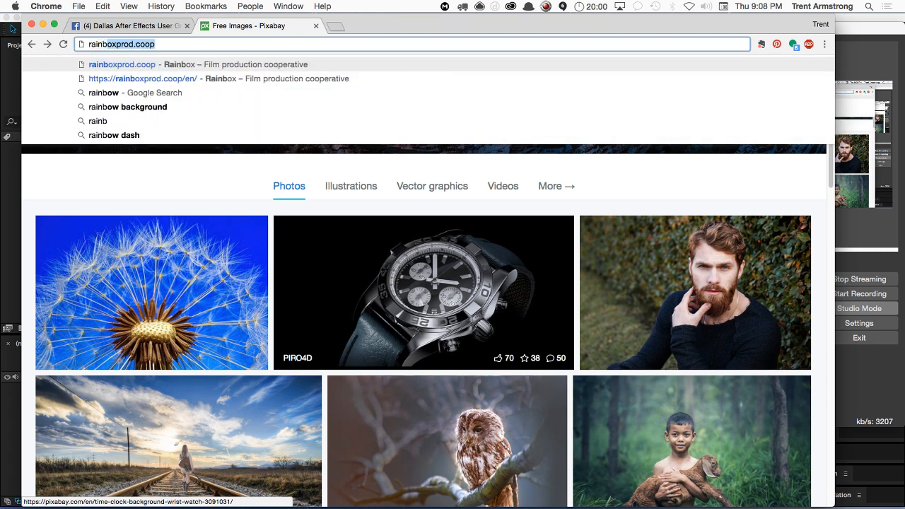
pyautogui.press('Return')
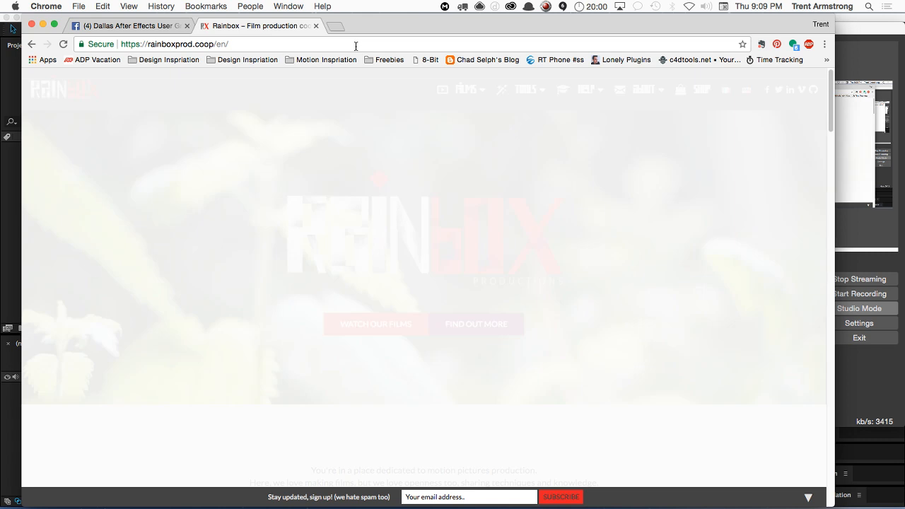
# Step: Open the Duik 15 User Guide PDF from the Guides section of the Rainbox help page
pyautogui.moveTo(599, 89)
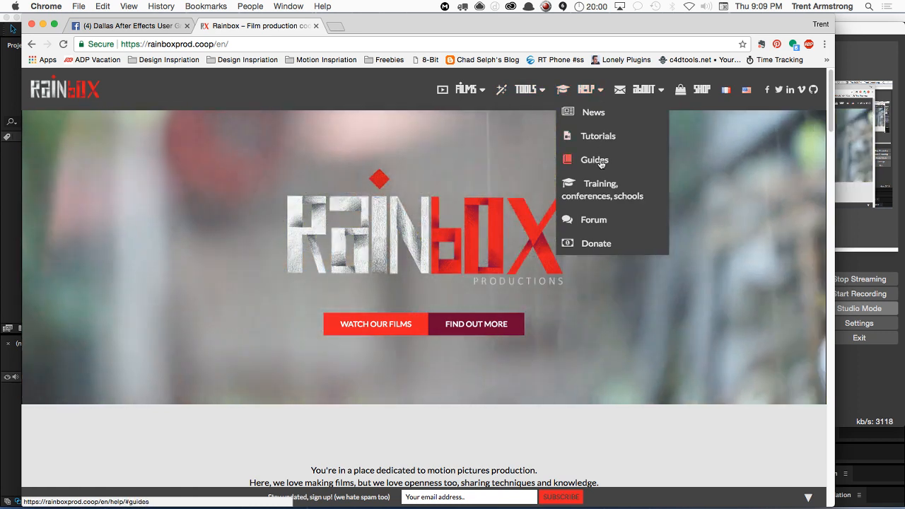
pyautogui.click(600, 160)
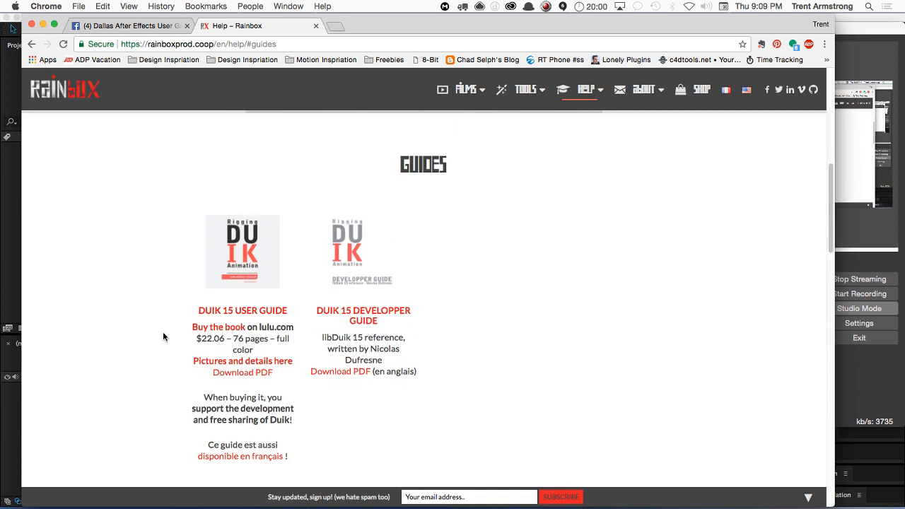
pyautogui.scroll(-4, 141, 368)
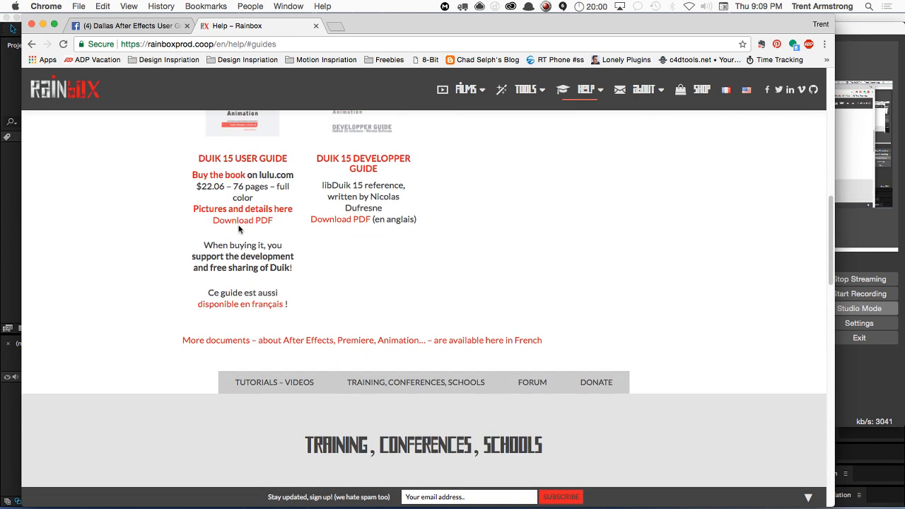
pyautogui.click(245, 224)
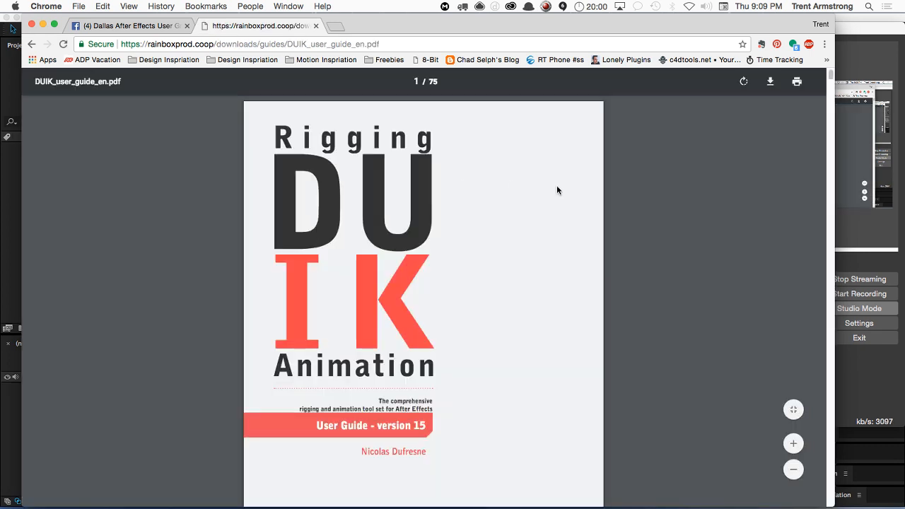
# Step: Look over the user guide's cover page and return to the Guides section
pyautogui.scroll(-3, 640, 245)
pyautogui.scroll(3, 640, 206)
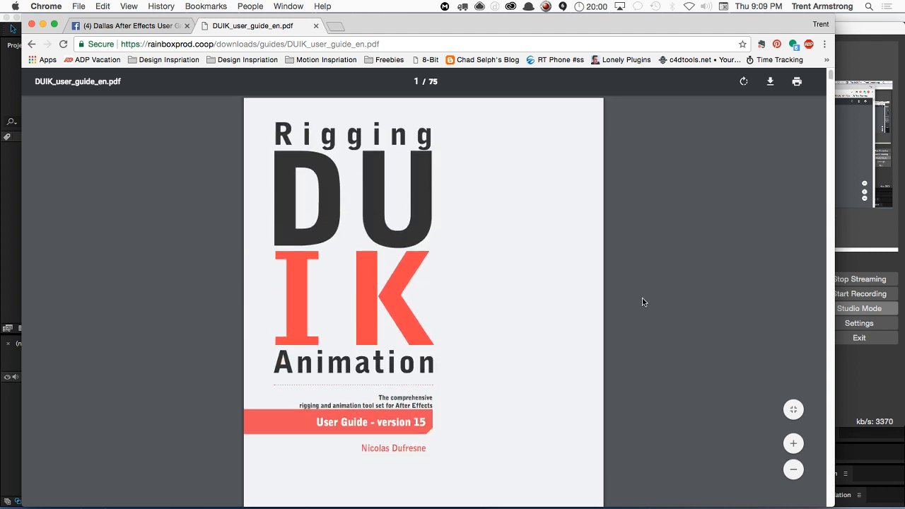
pyautogui.scroll(-3, 649, 217)
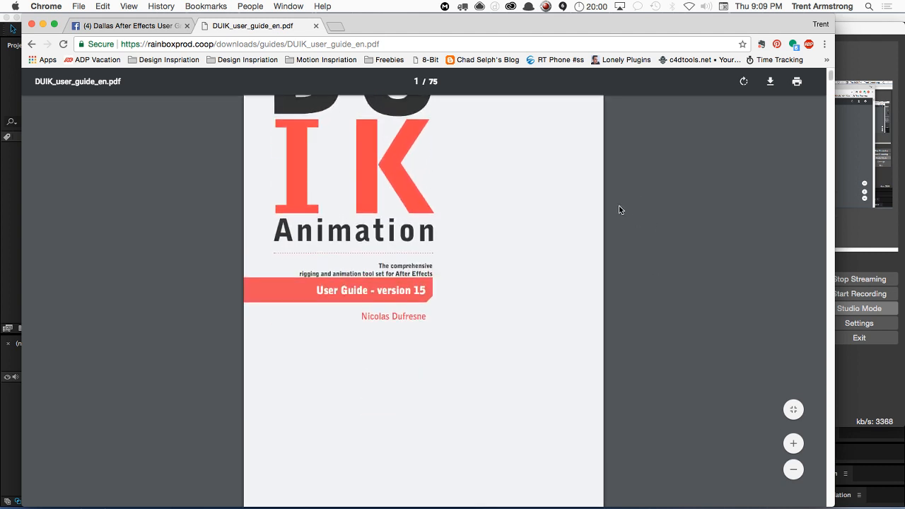
pyautogui.click(31, 44)
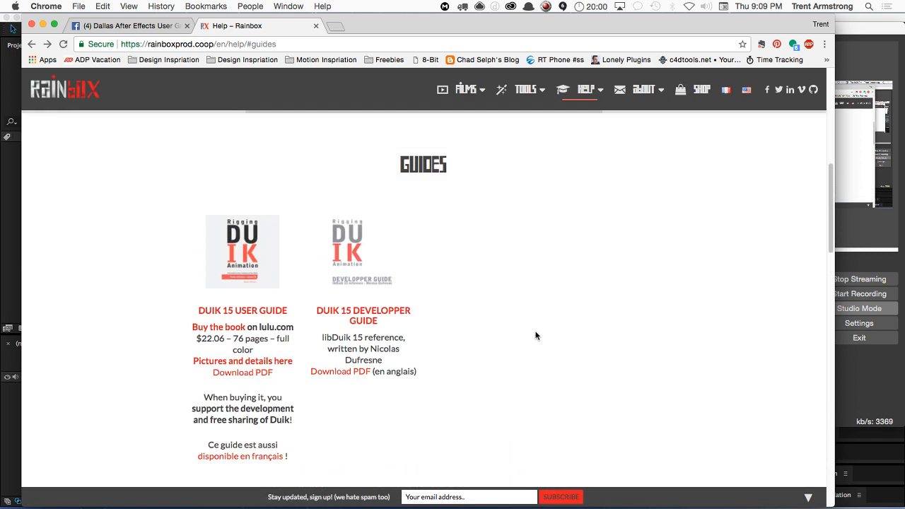
# Step: Show the Dallas After Effects User Group page on Facebook, including its address and latest posts
pyautogui.press('super+Tab')
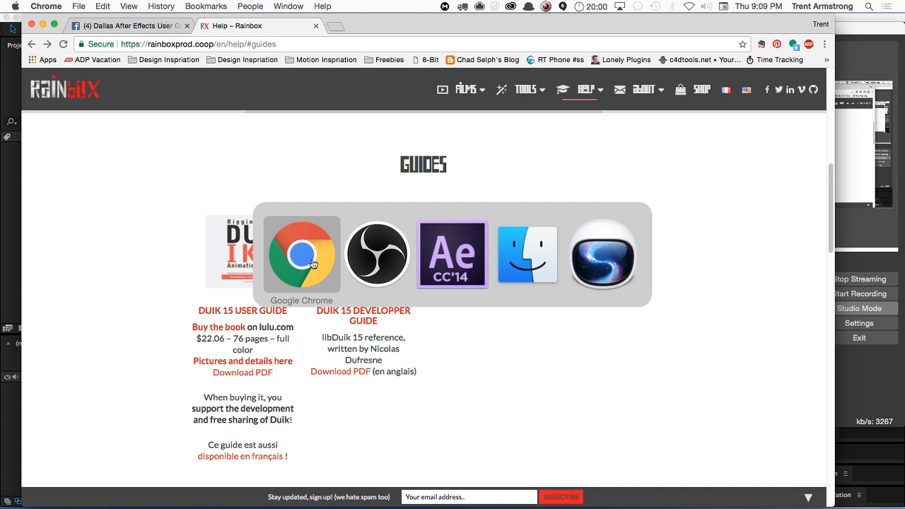
pyautogui.click(166, 27)
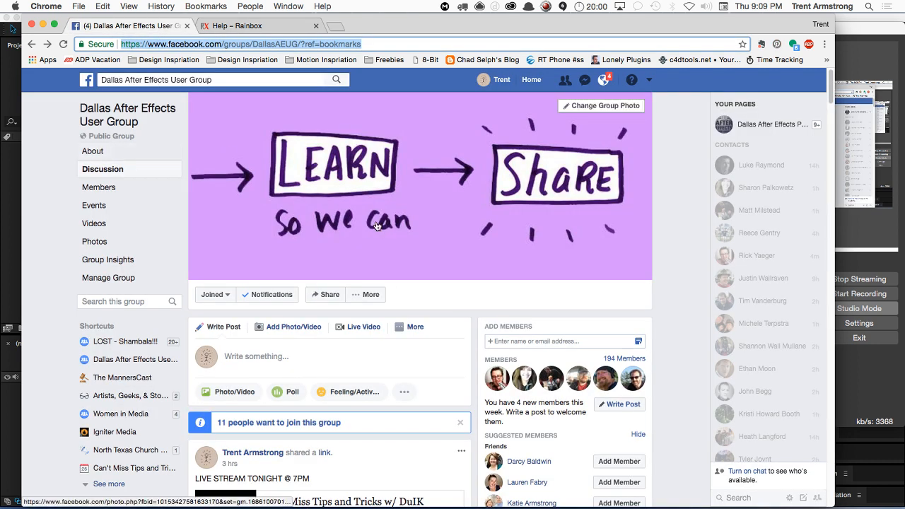
pyautogui.click(380, 44)
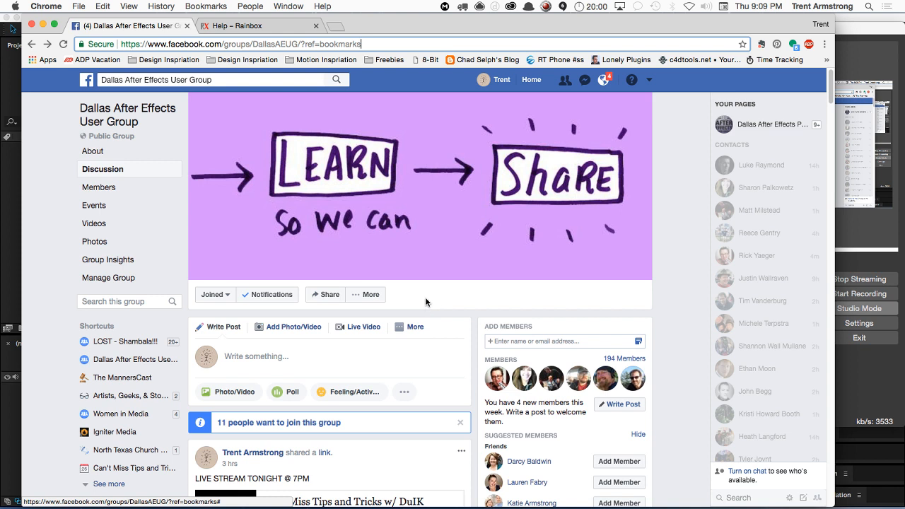
pyautogui.click(654, 296)
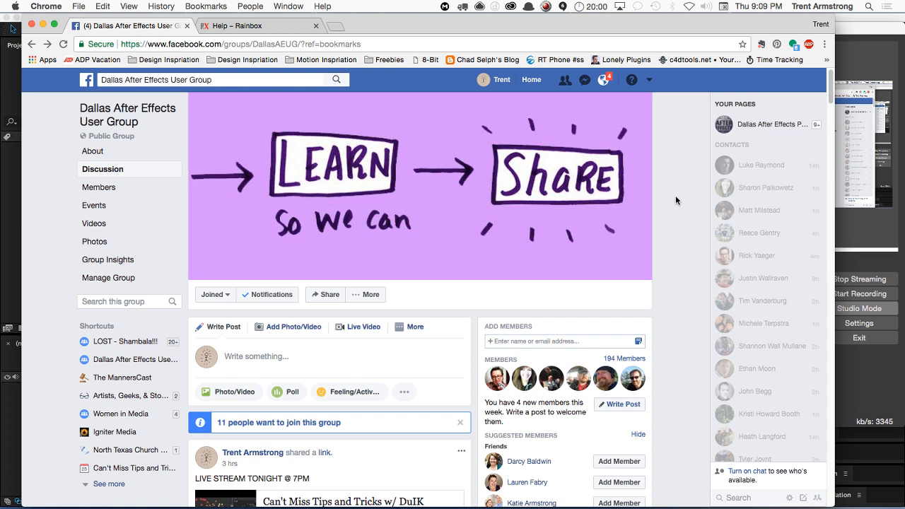
pyautogui.scroll(-3, 686, 297)
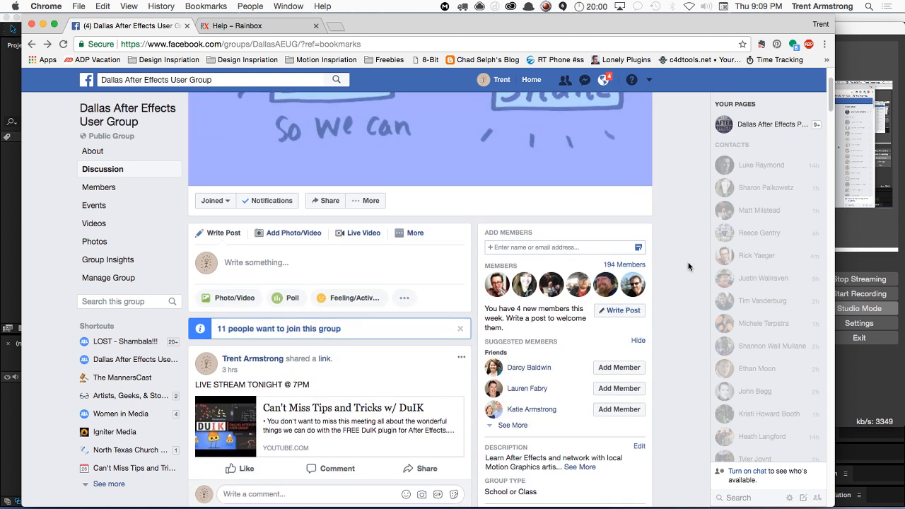
pyautogui.scroll(3, 685, 309)
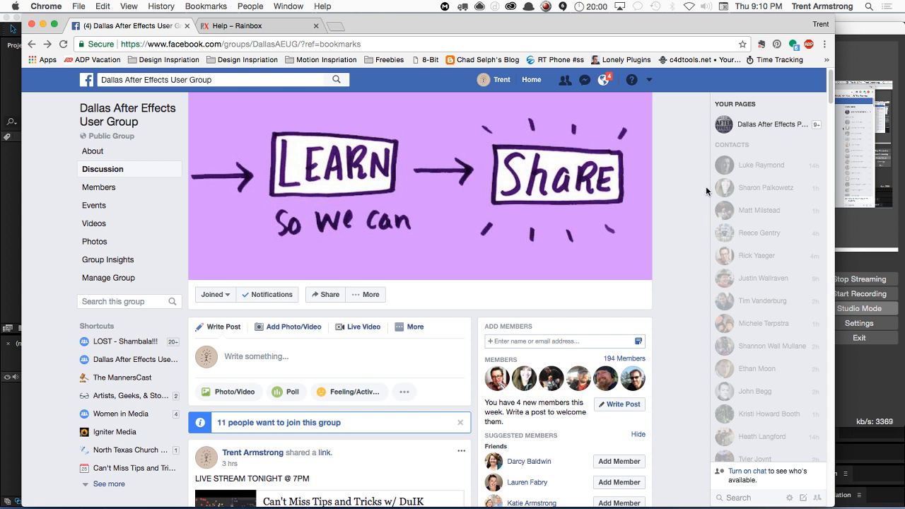
# Step: Switch to OBS Studio and transition the live output to the SPLASH SCREEN scene
pyautogui.press('super+Tab')
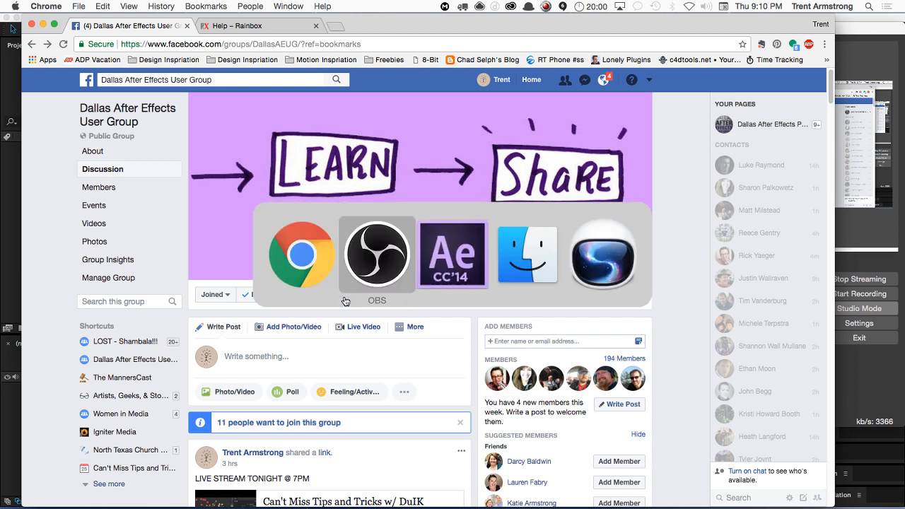
pyautogui.press('super+Tab')
pyautogui.press('super+shift+Tab')
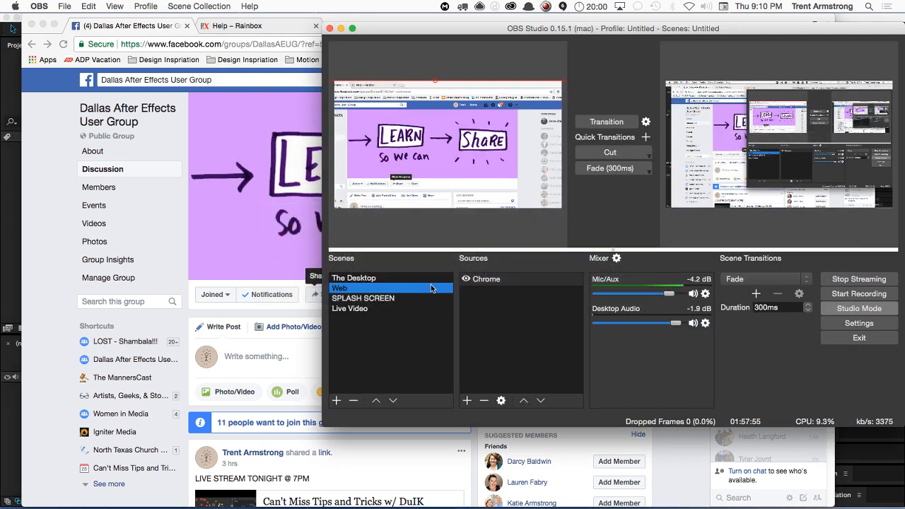
pyautogui.click(386, 297)
pyautogui.click(609, 154)
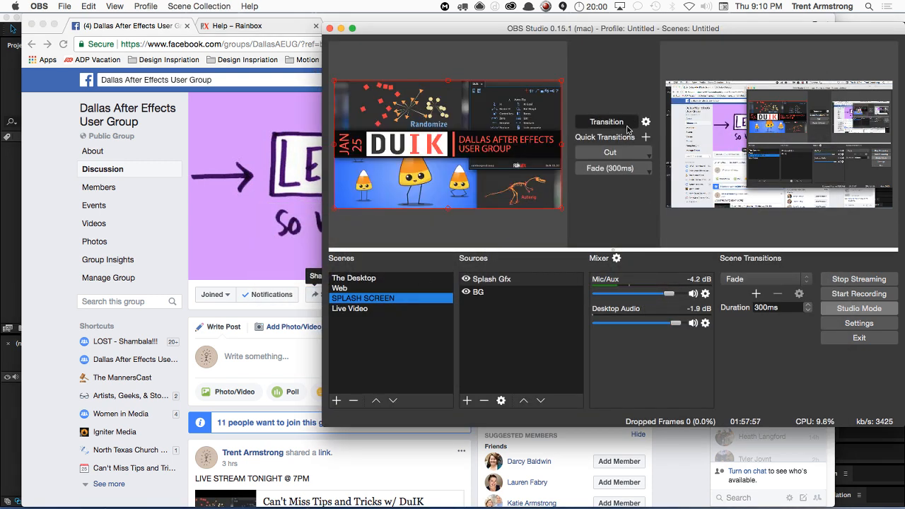